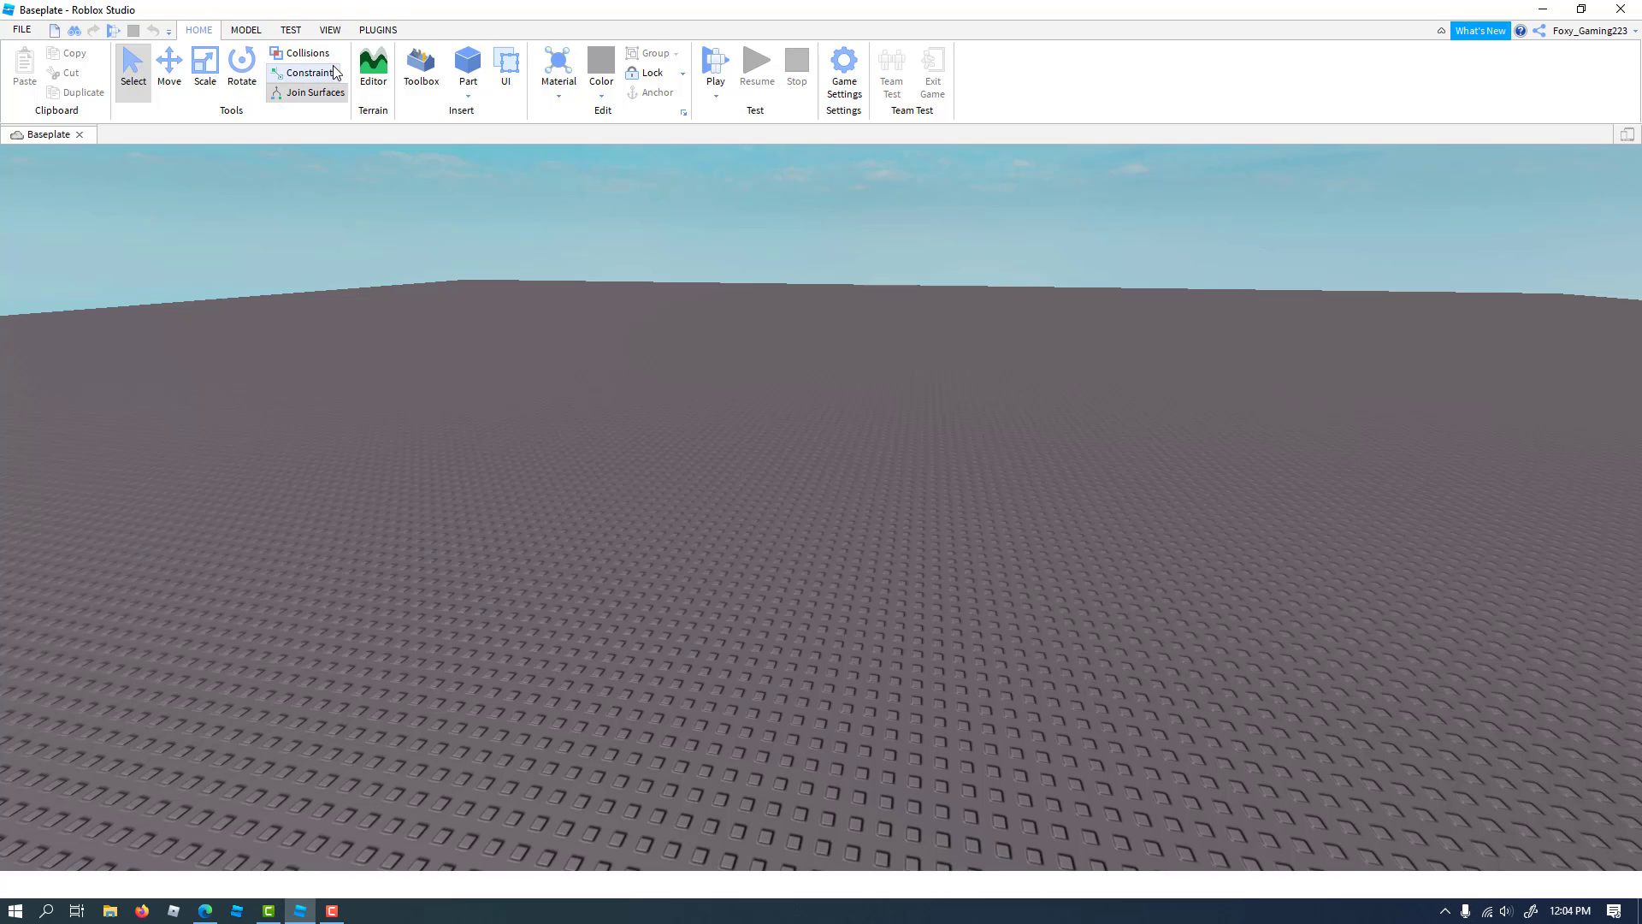
Show the Toolbox, Explorer and Properties windows around the viewport
left_click(330, 30)
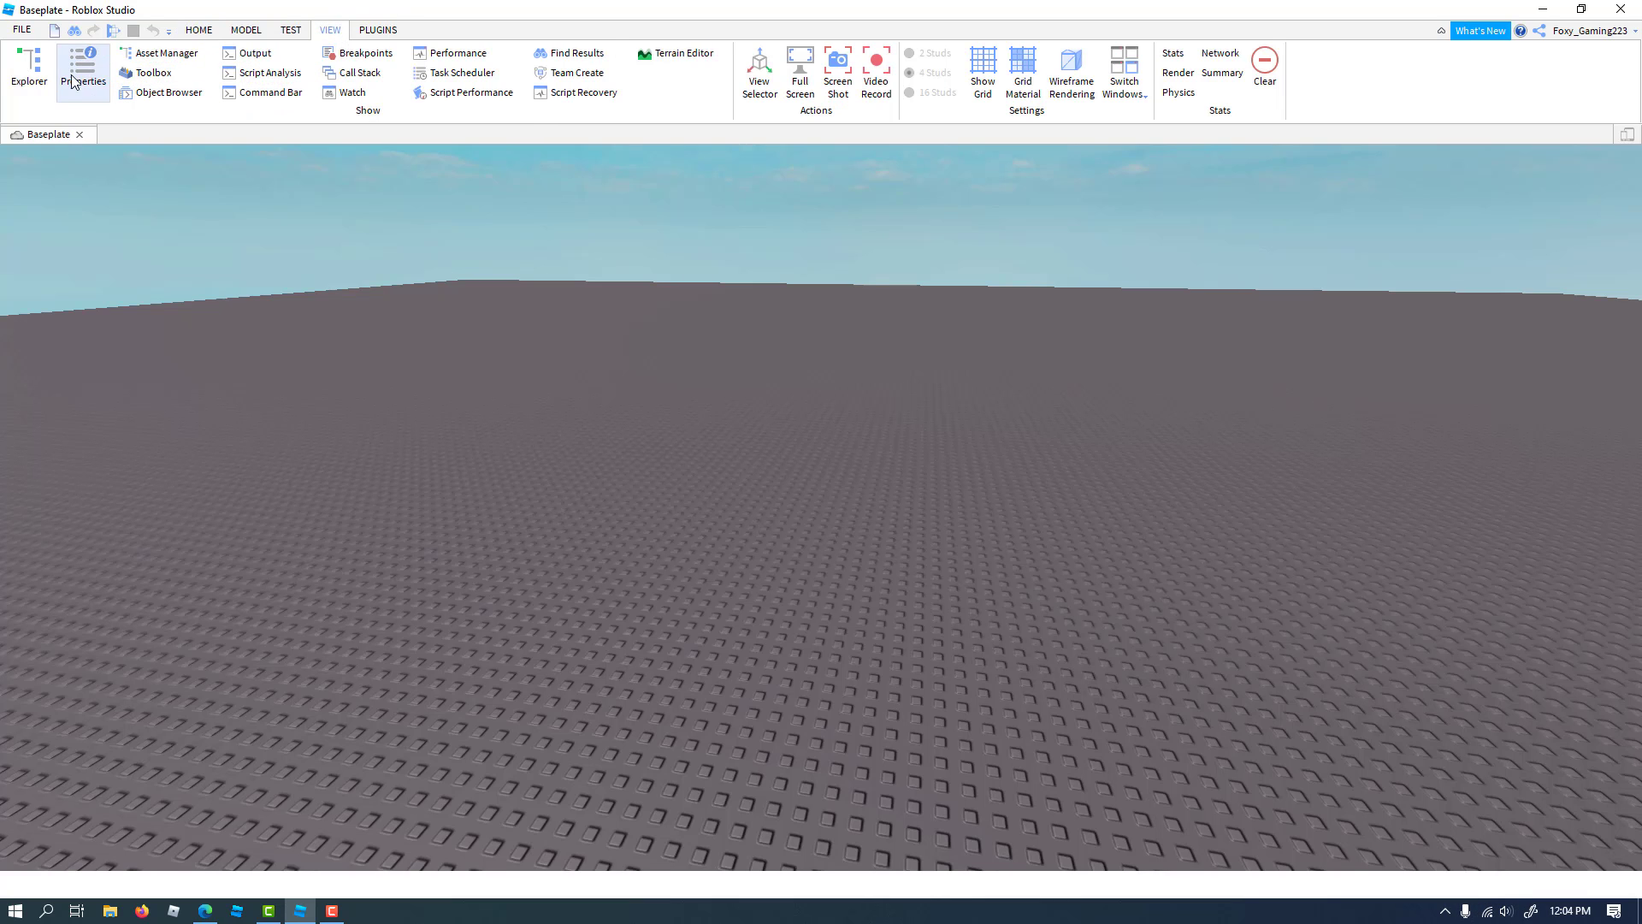
left_click(150, 73)
left_click(9, 81)
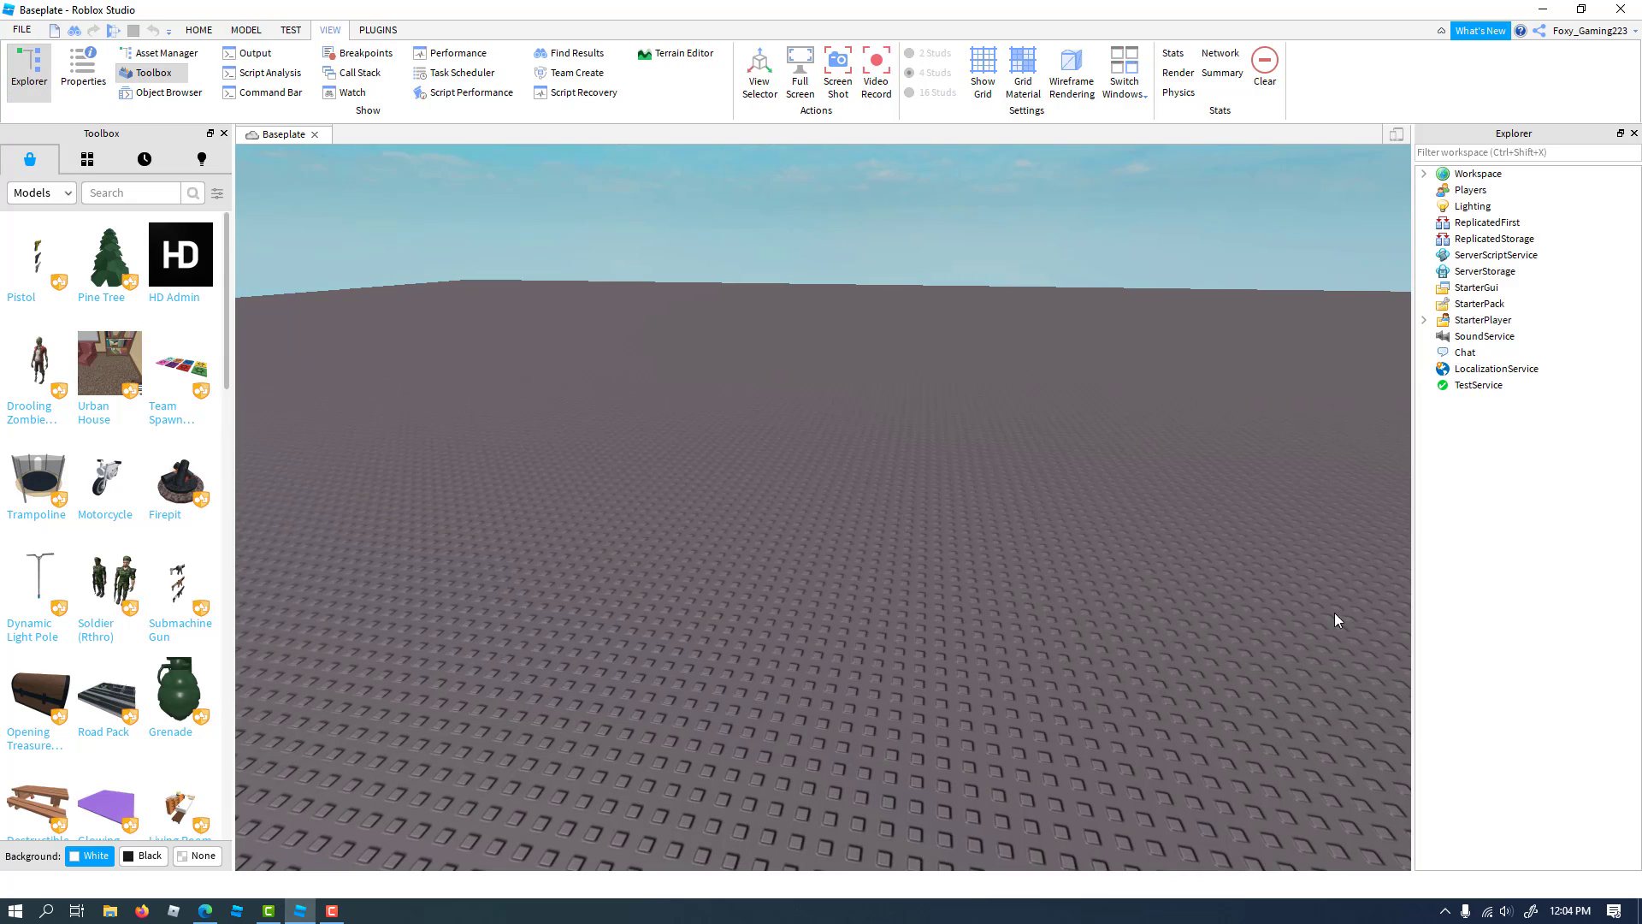
left_click(82, 68)
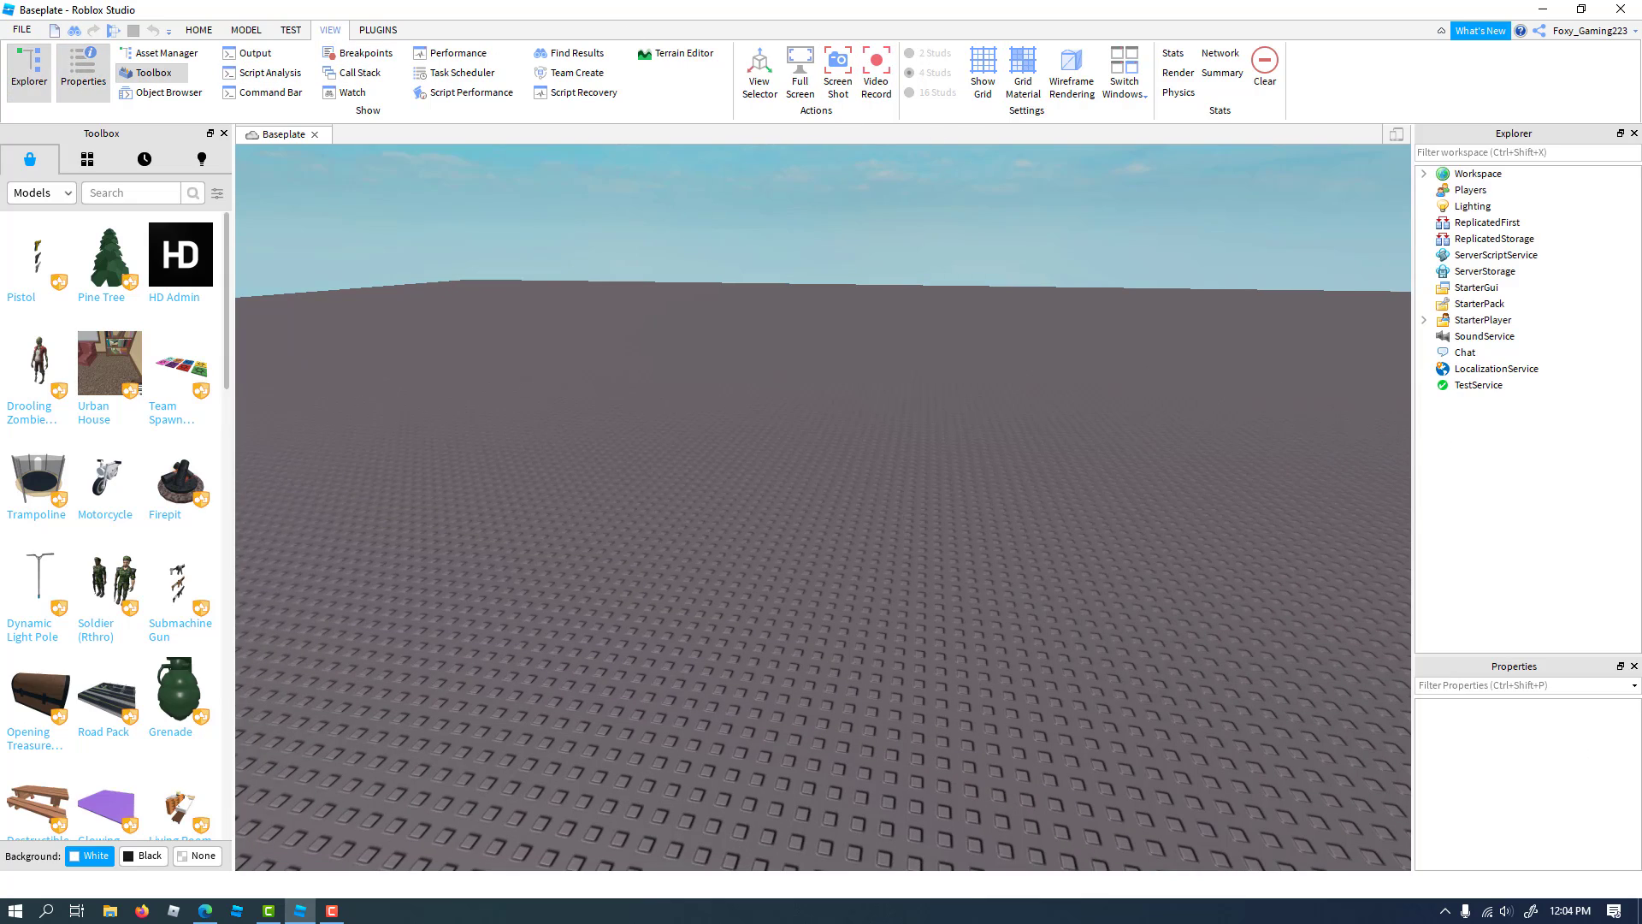
left_click_drag(1412, 467, 1639, 262)
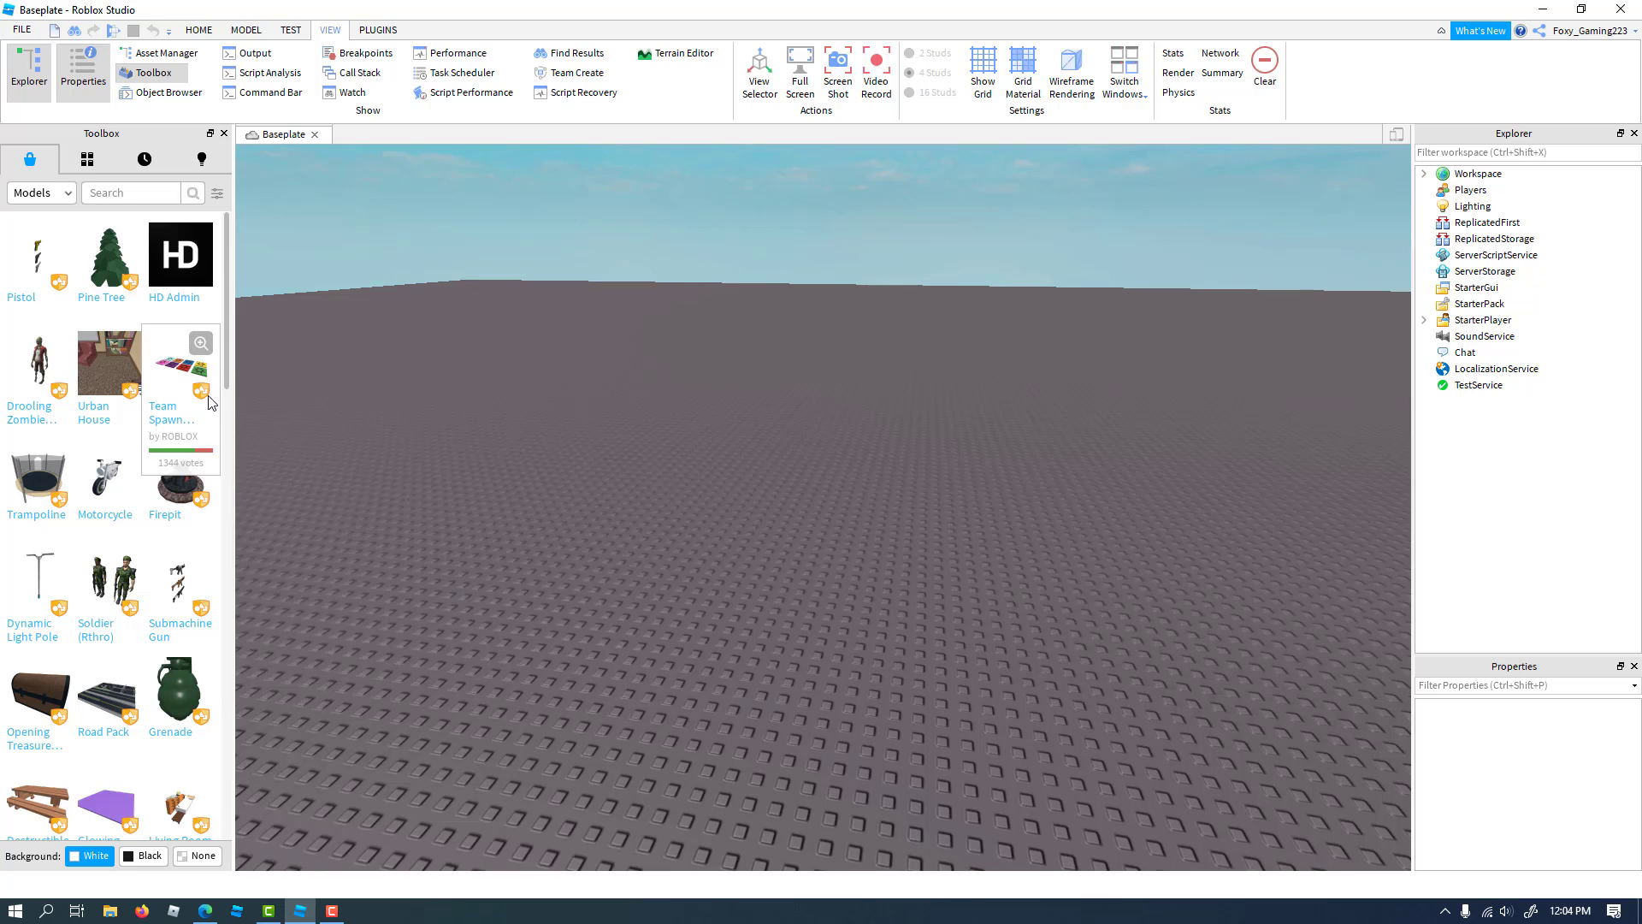
left_click_drag(234, 417, 17, 499)
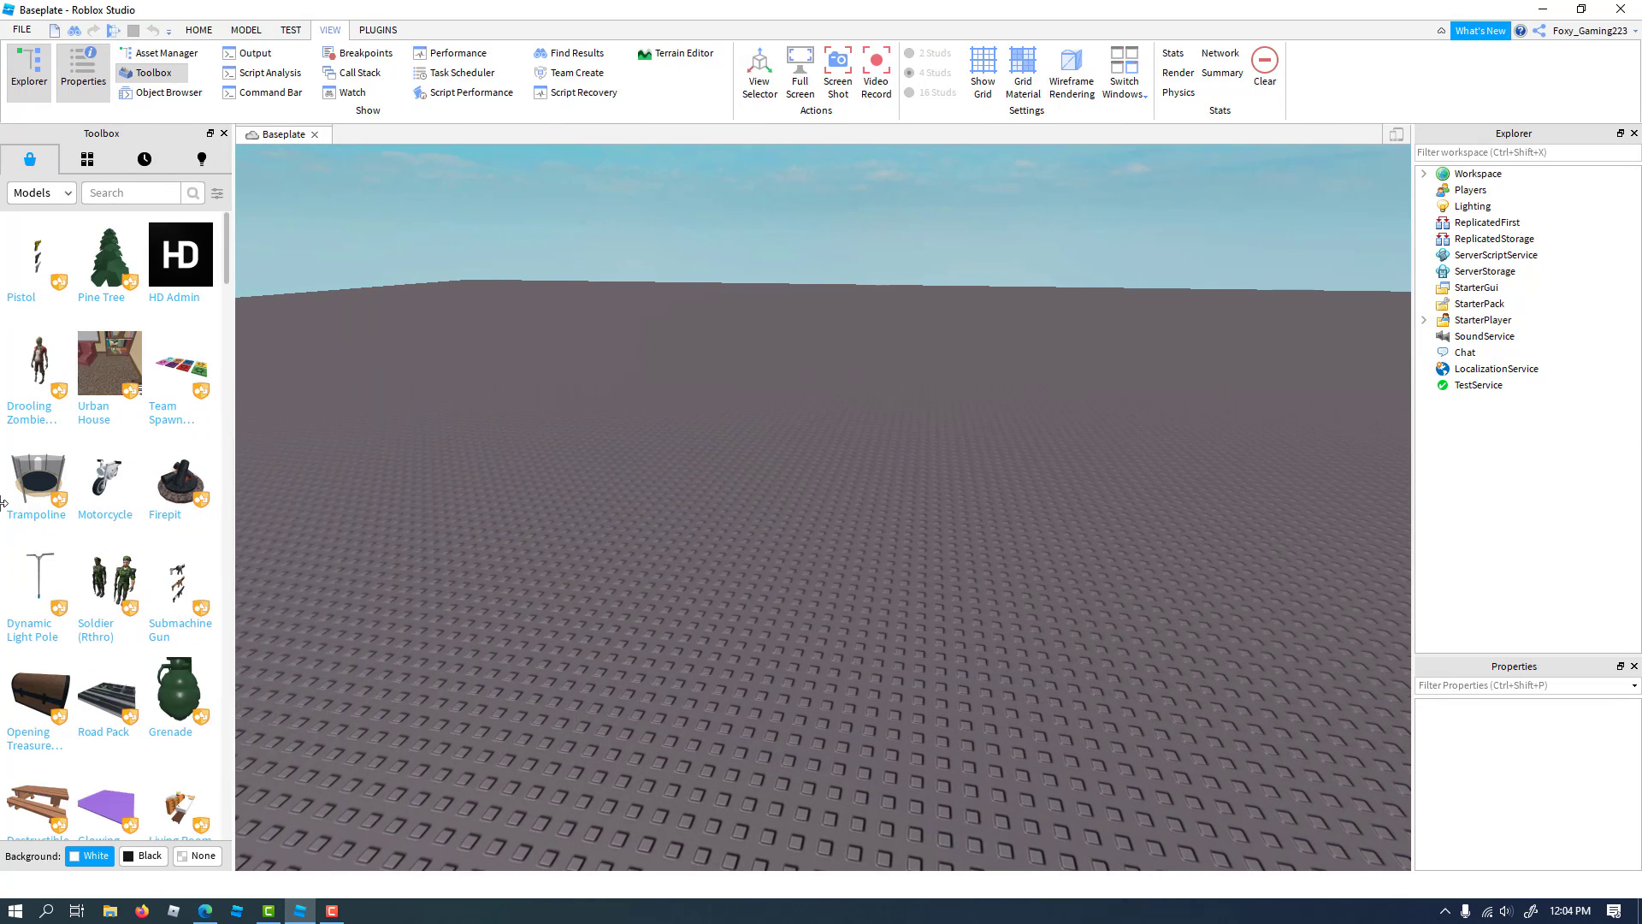
mouse_move(601, 389)
right_mouse_down()
mouse_move(524, 381)
mouse_move(590, 377)
mouse_move(574, 408)
right_mouse_up()
scroll(573, 400, "down", 4)
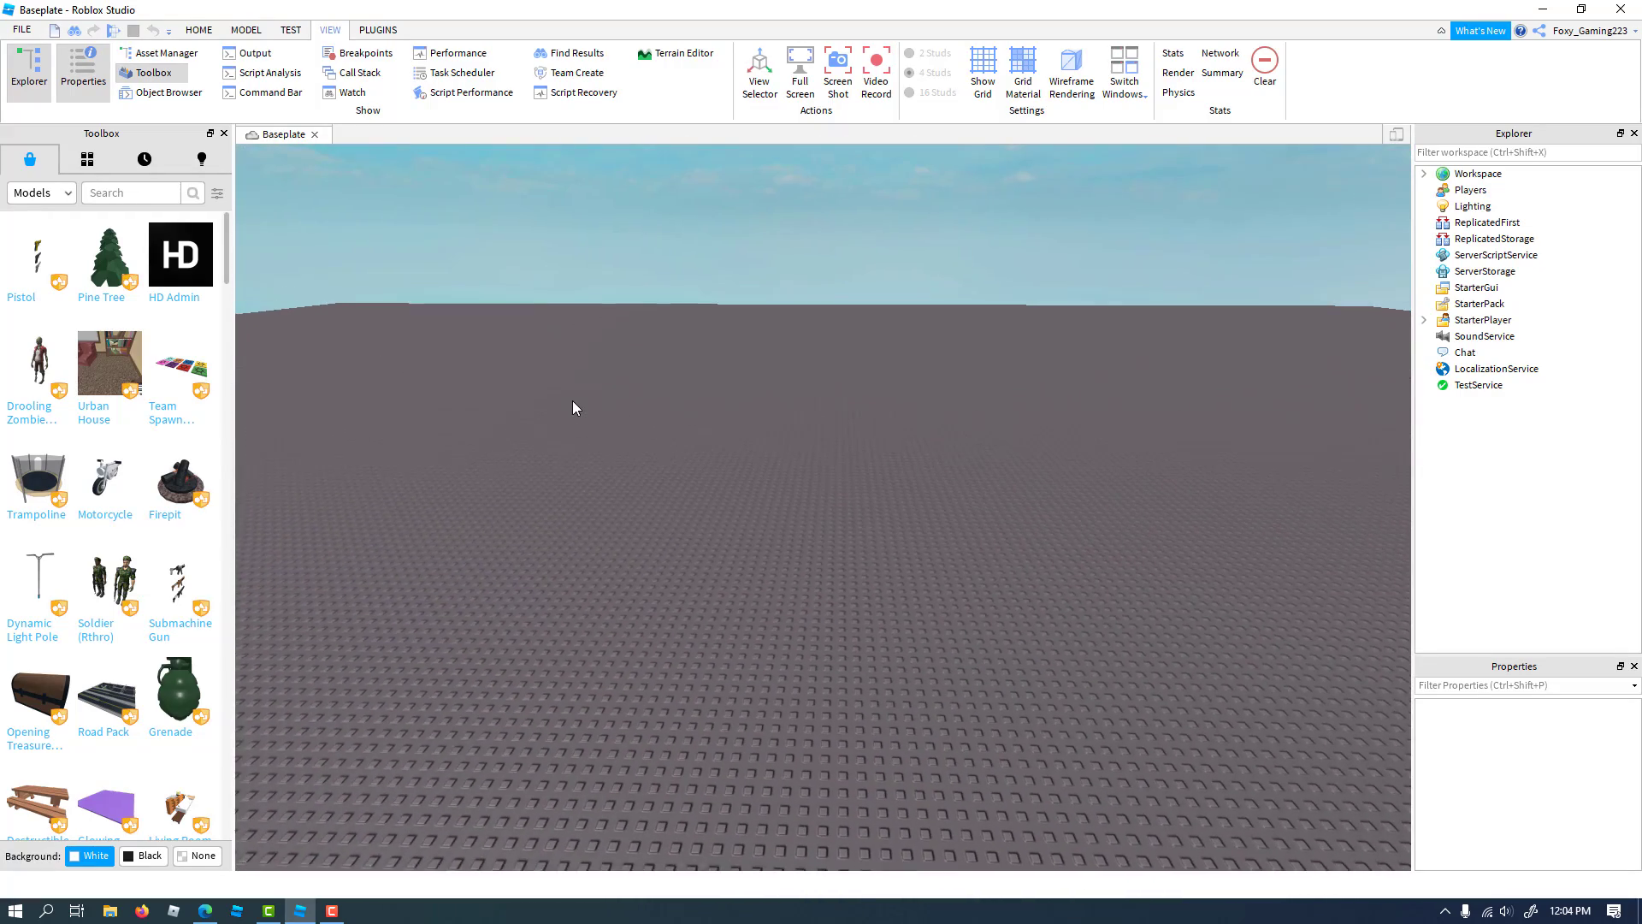
scroll(572, 400, "up", 2)
scroll(572, 400, "down", 1)
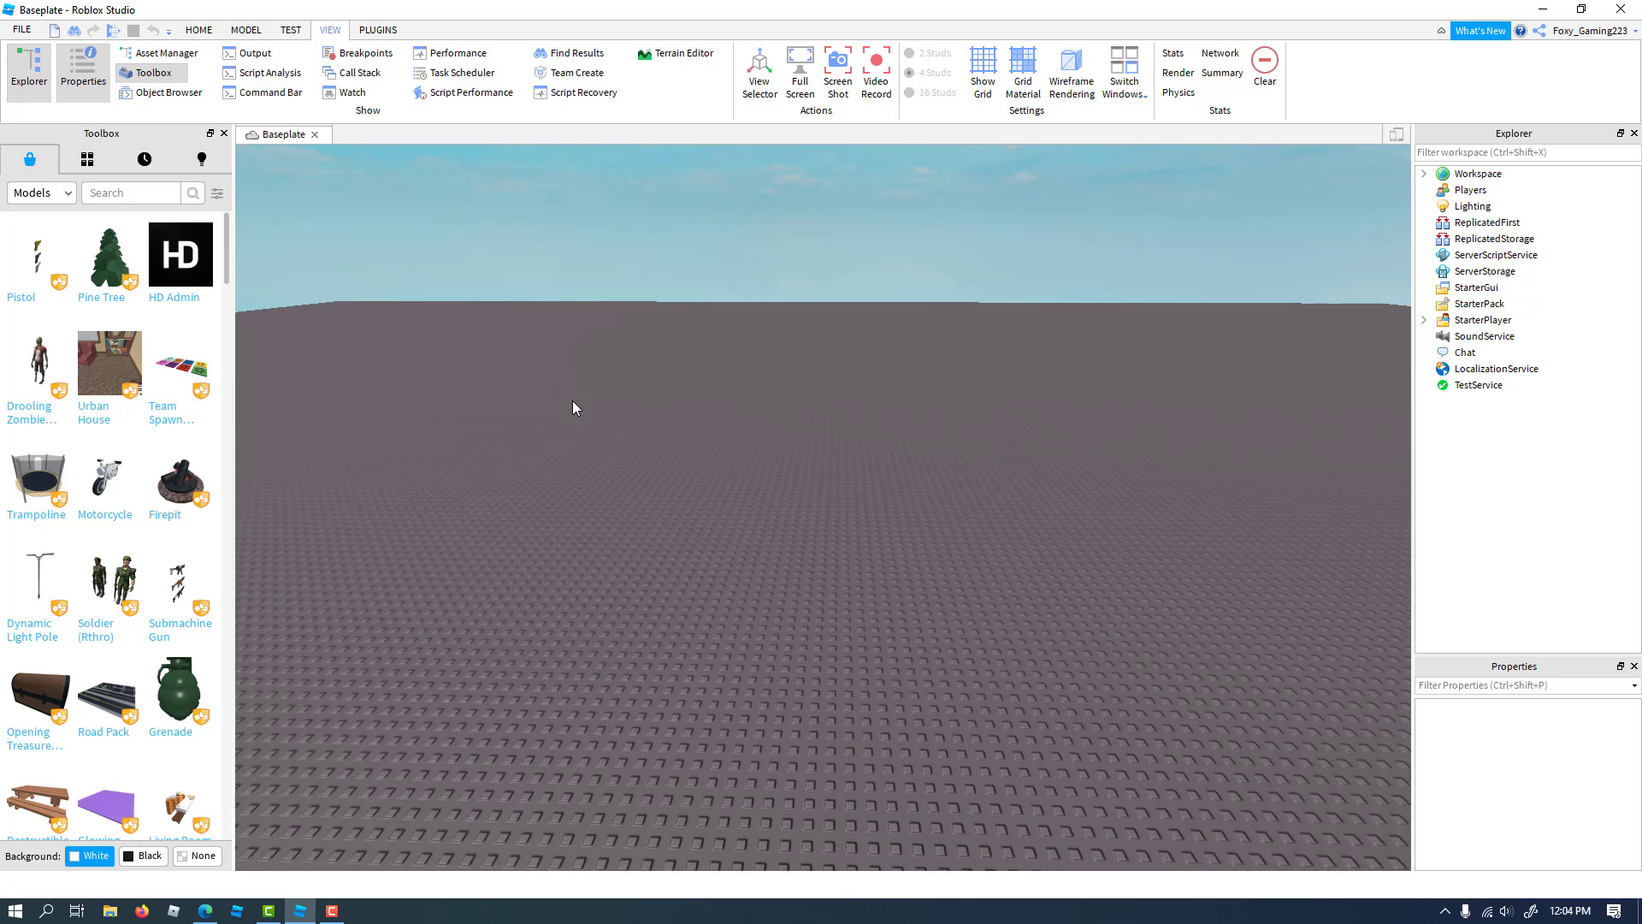
scroll(573, 401, "down", 2)
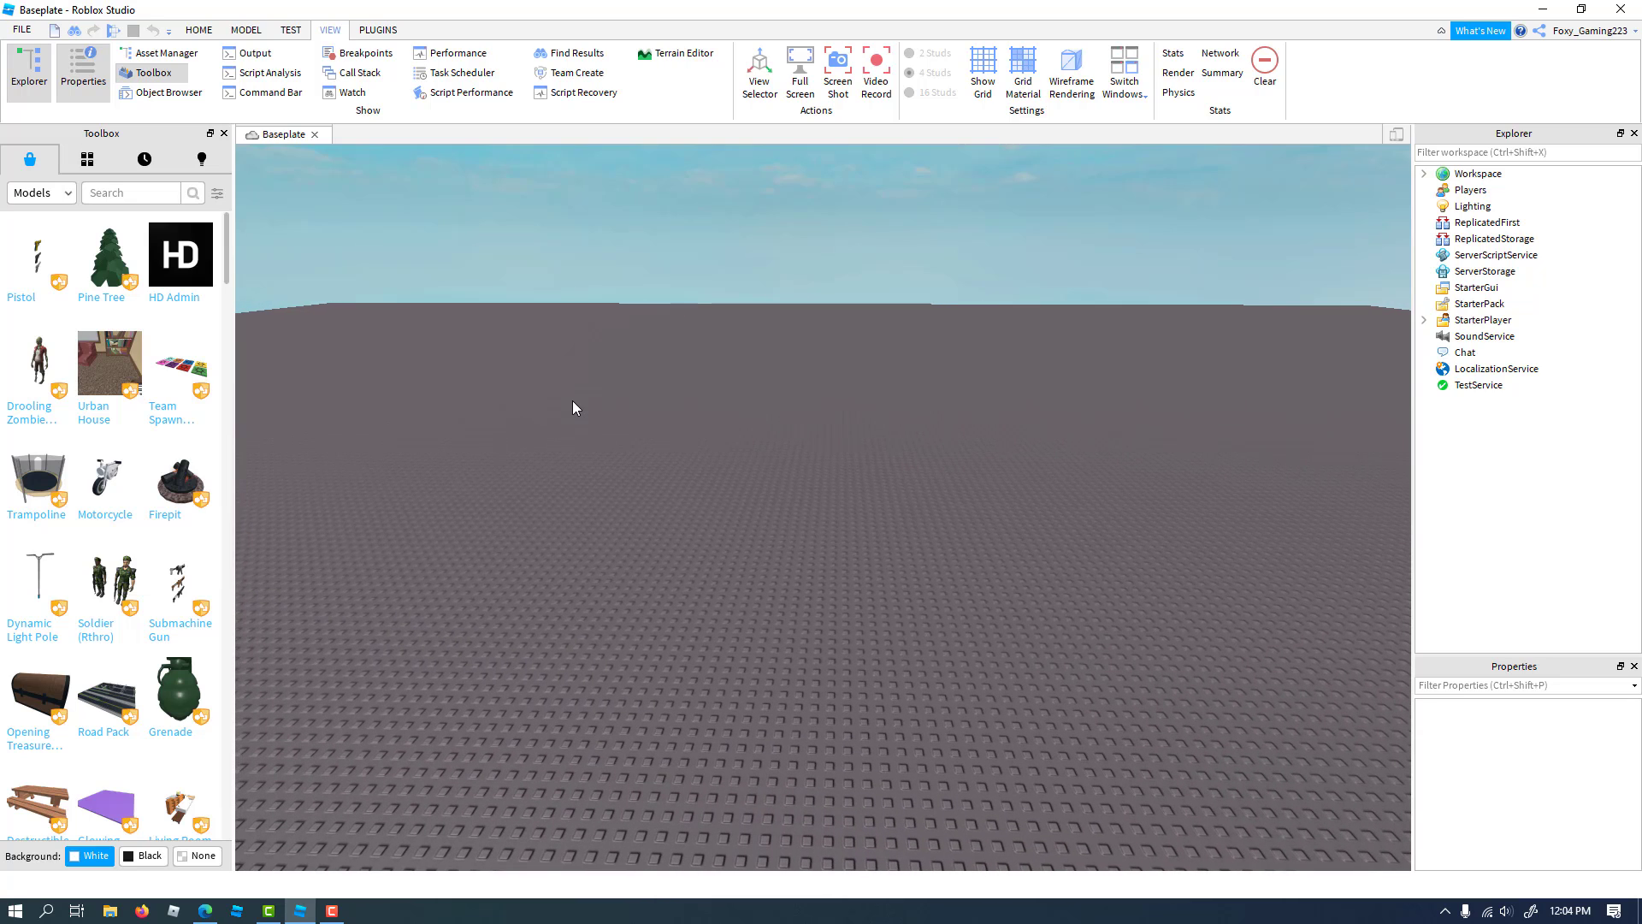
scroll(571, 432, "up", 3)
scroll(571, 431, "down", 4)
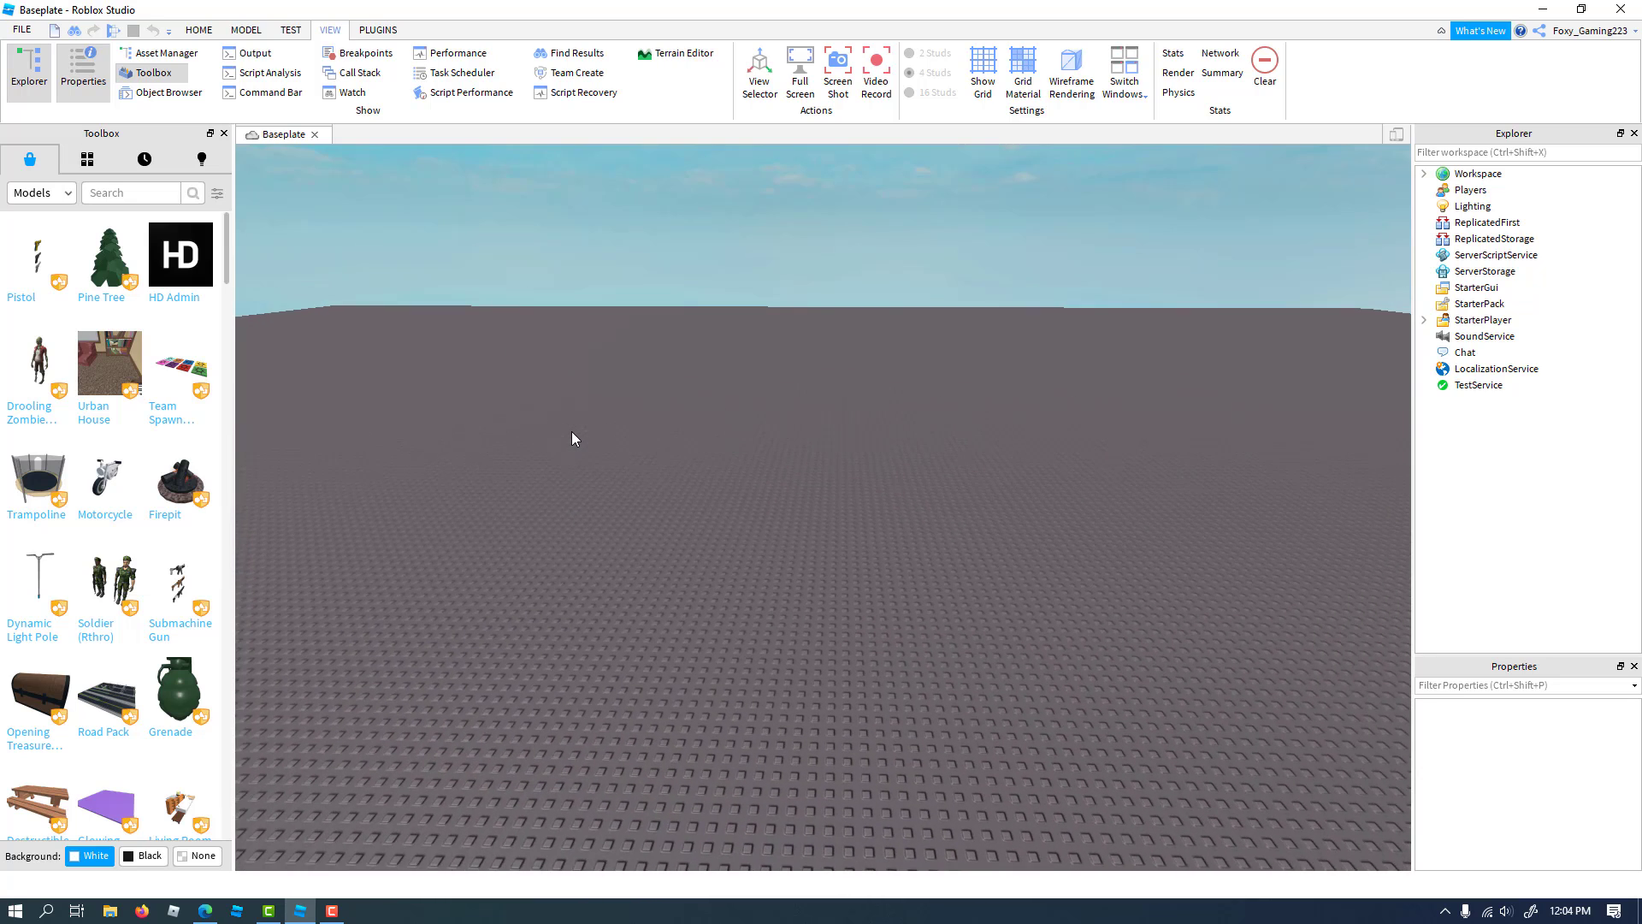
mouse_move(758, 431)
right_mouse_down()
mouse_move(736, 439)
mouse_move(757, 431)
right_mouse_up()
Search the Toolbox plugins for "Moon animator", and switch the Toolbox category back to Models
left_click(374, 31)
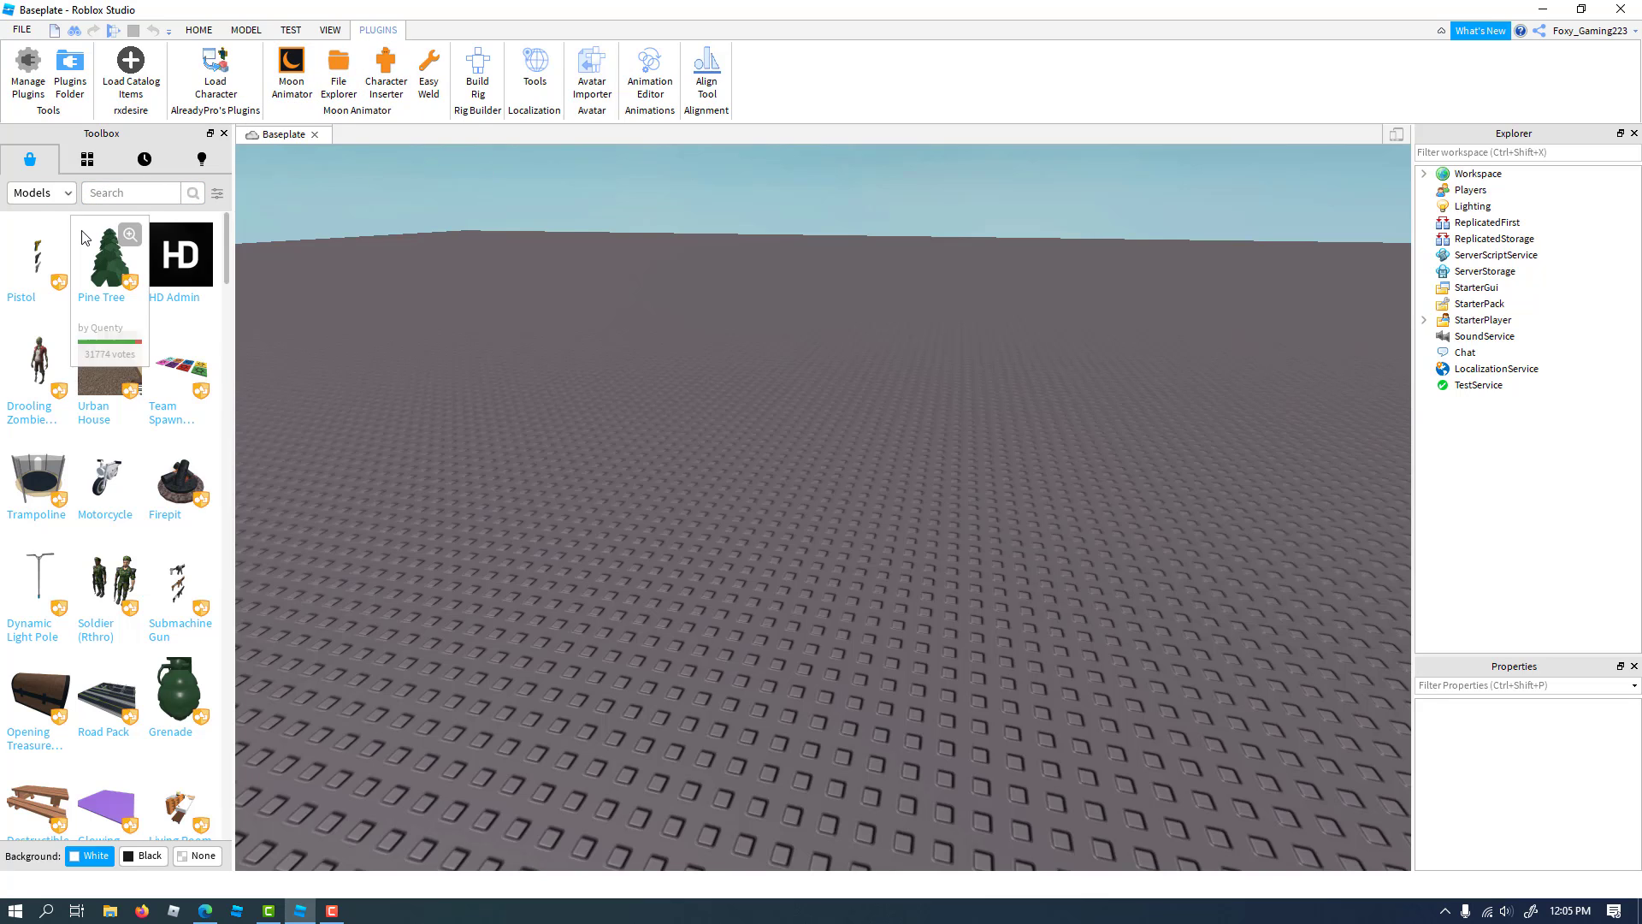
left_click(66, 196)
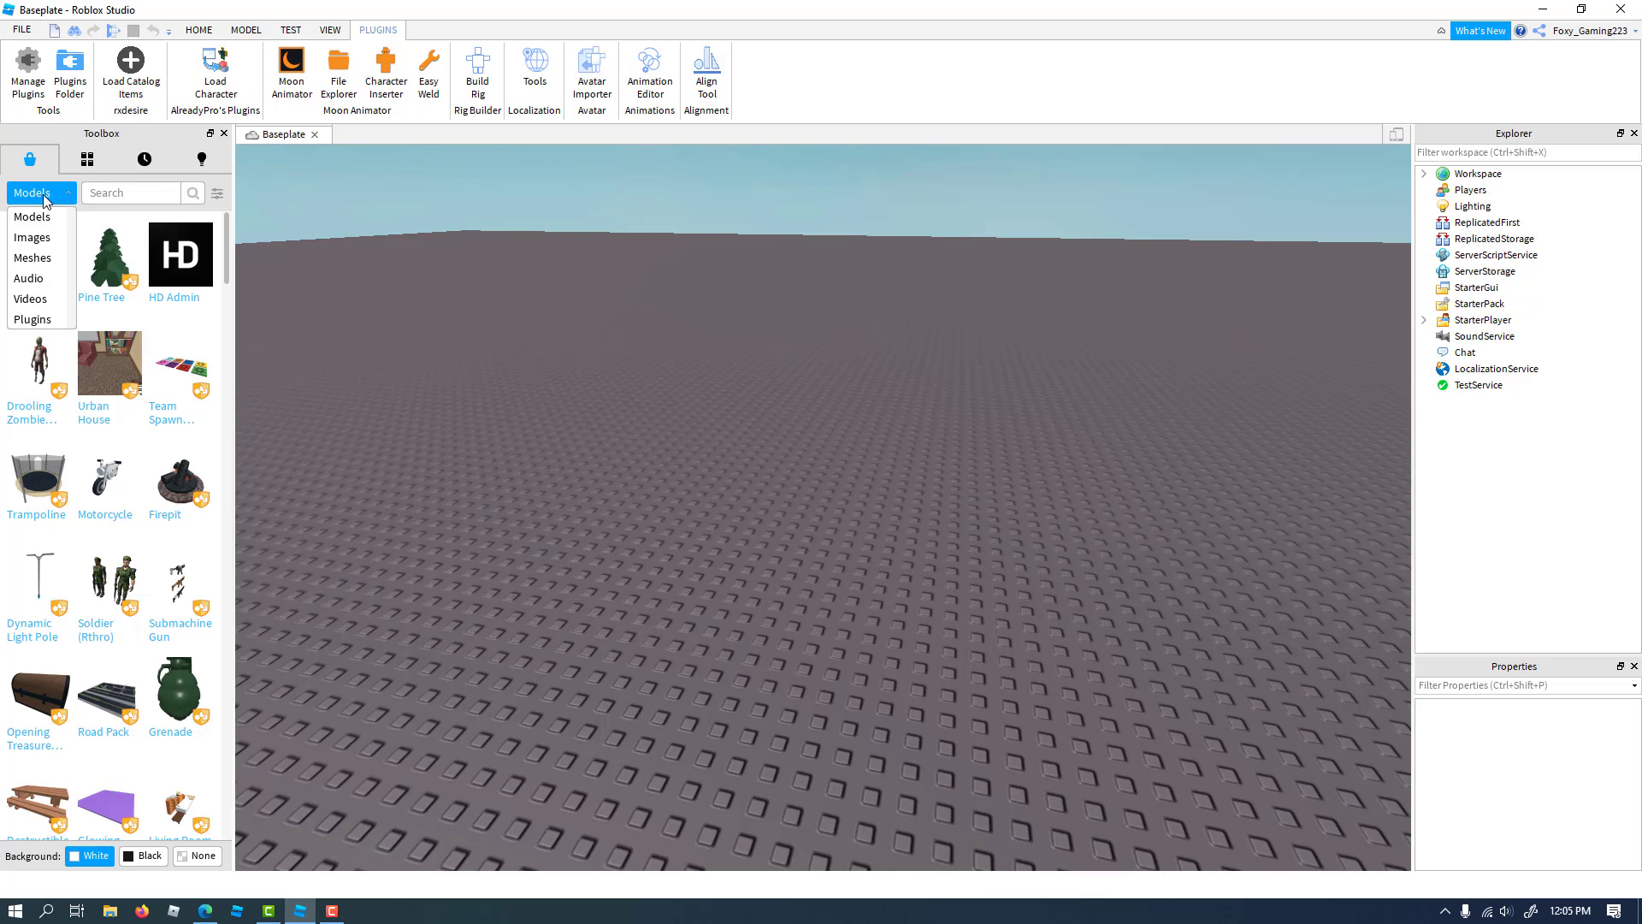
left_click(33, 320)
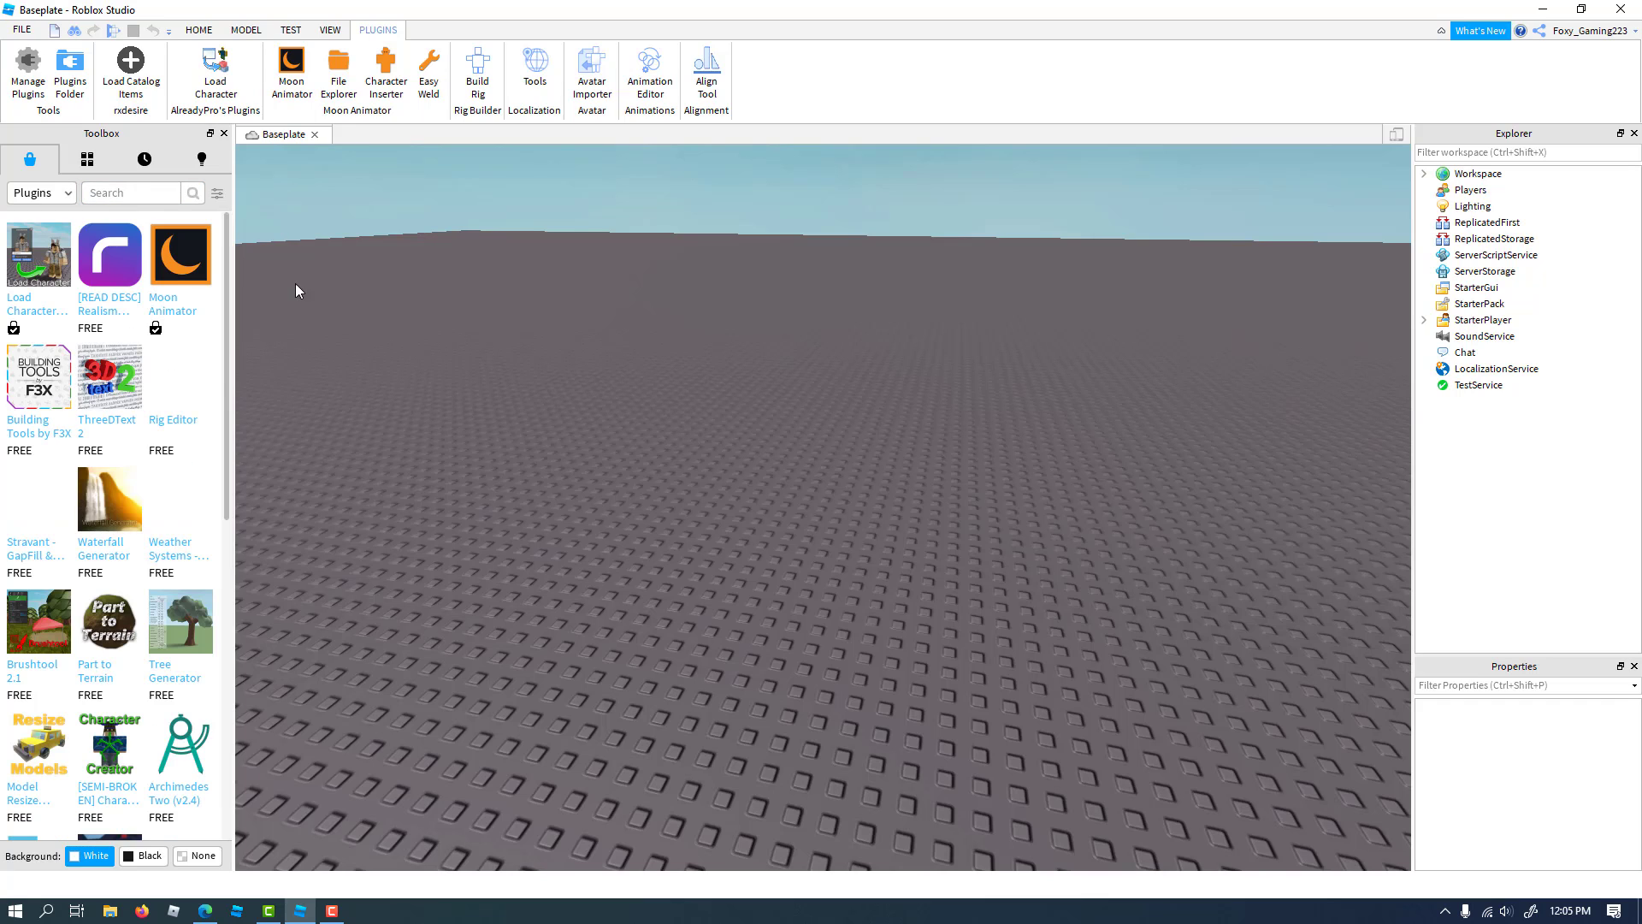
mouse_move(188, 275)
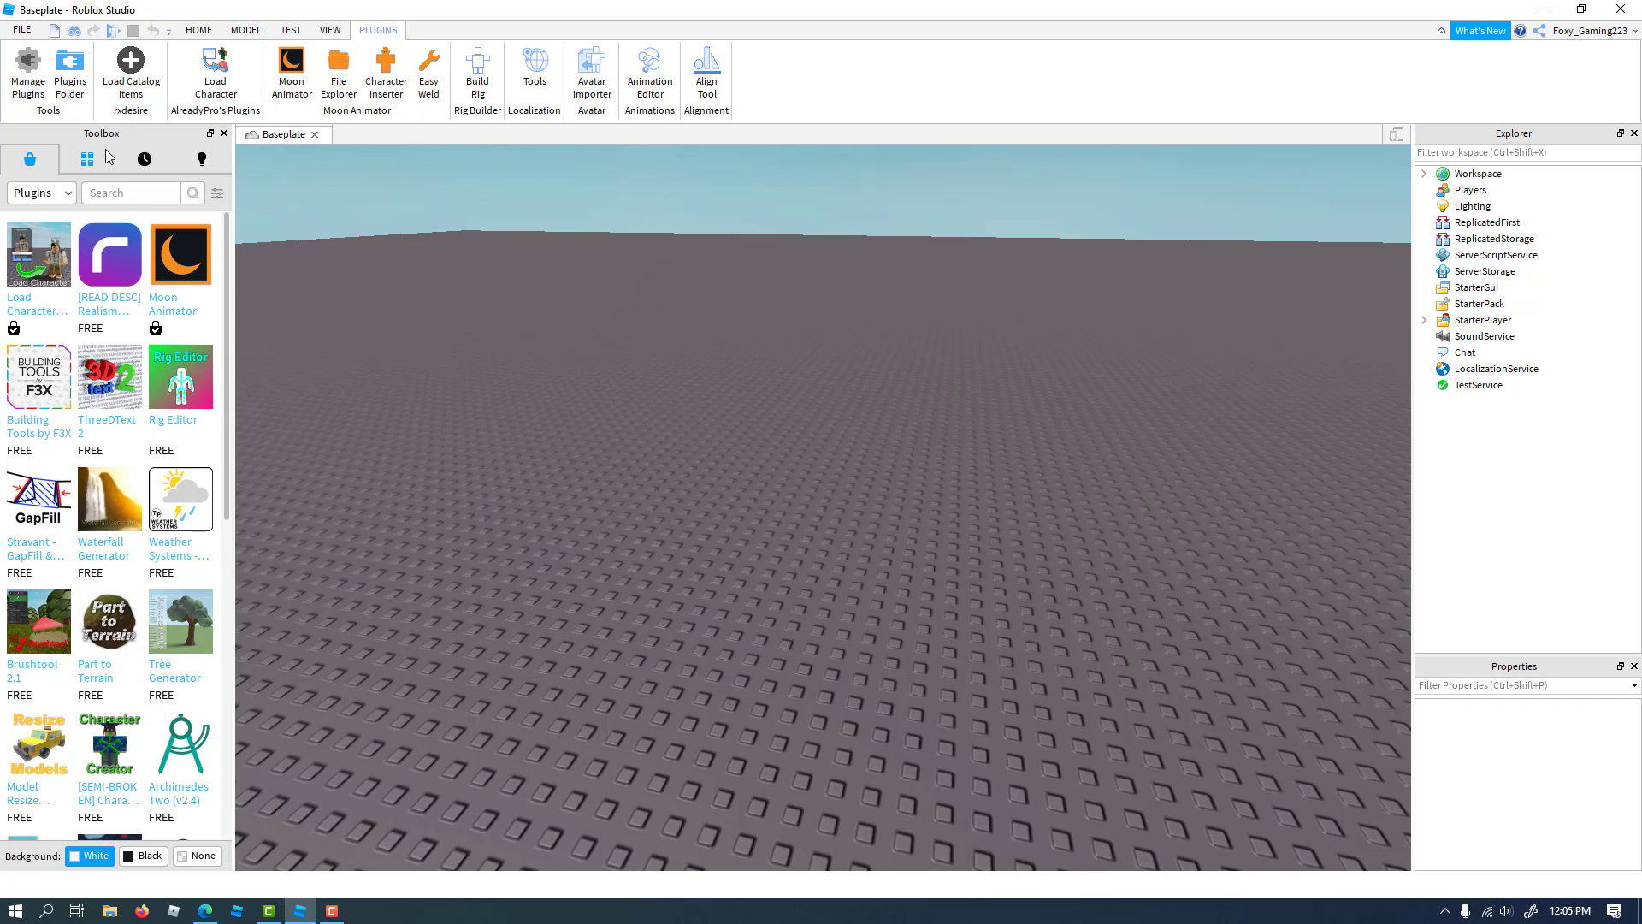
left_click(105, 190)
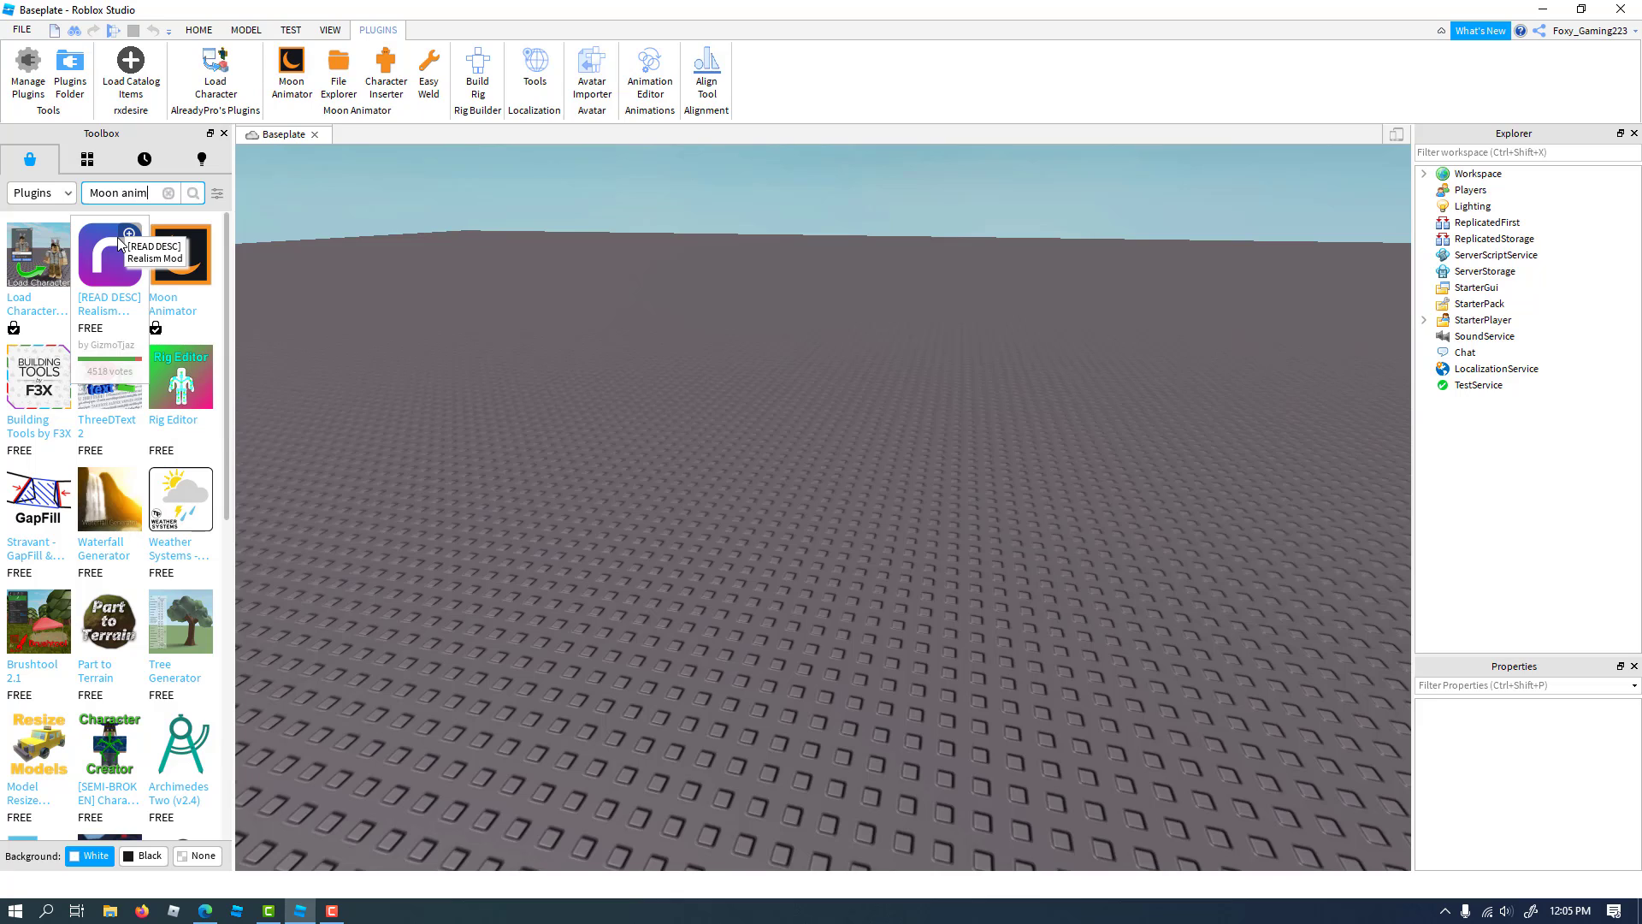
type("Moon animator")
key("Return")
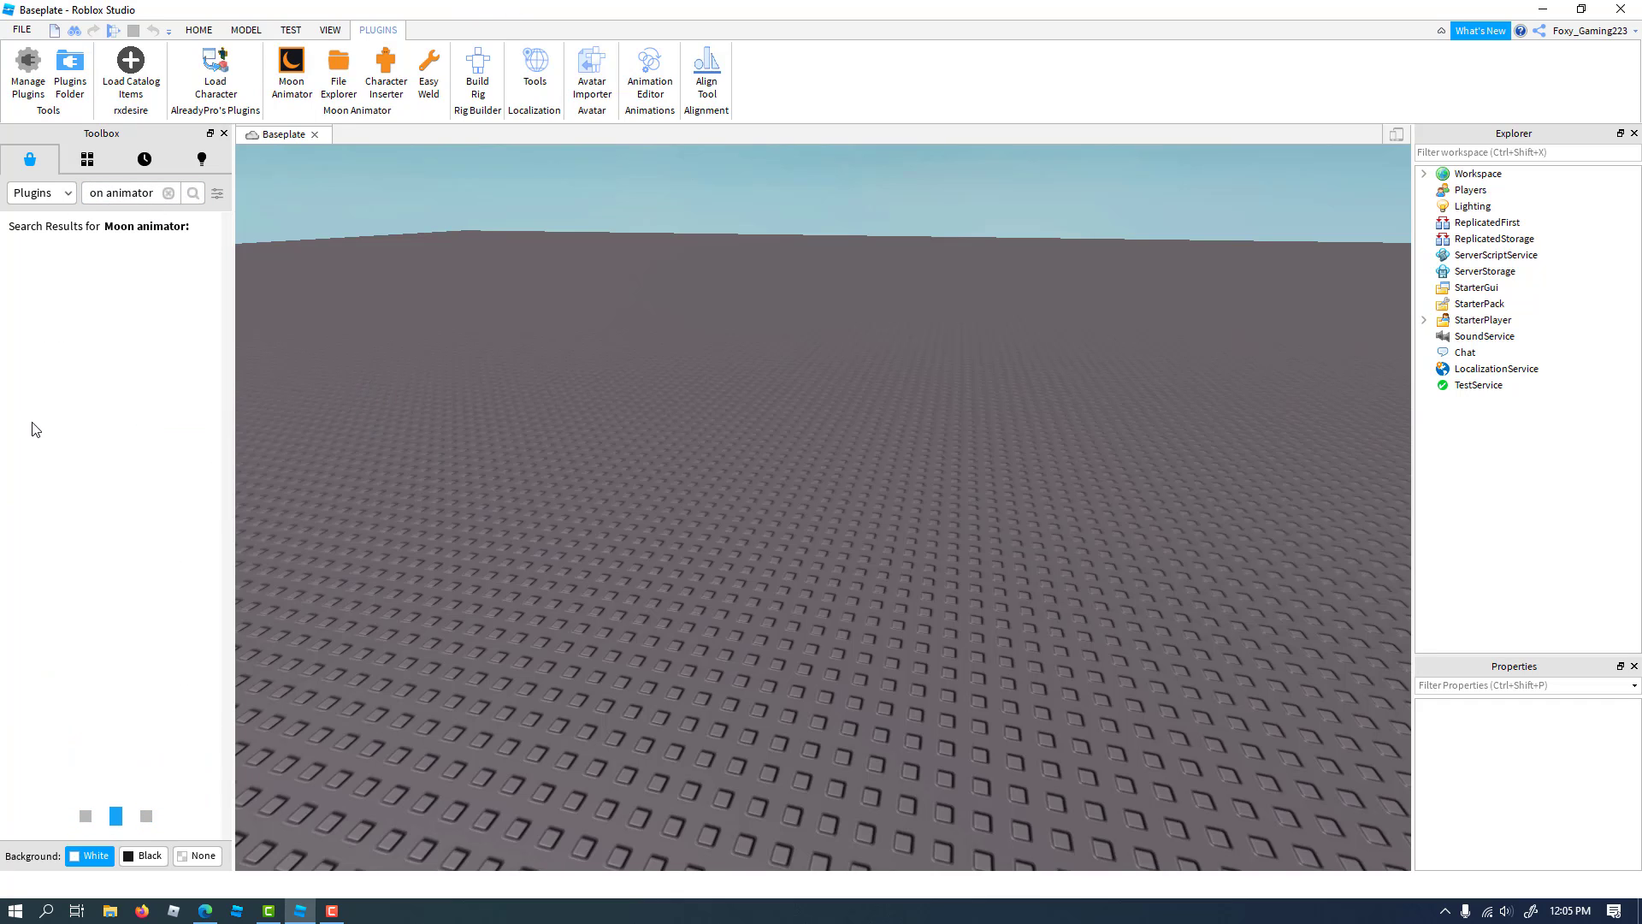
mouse_move(34, 340)
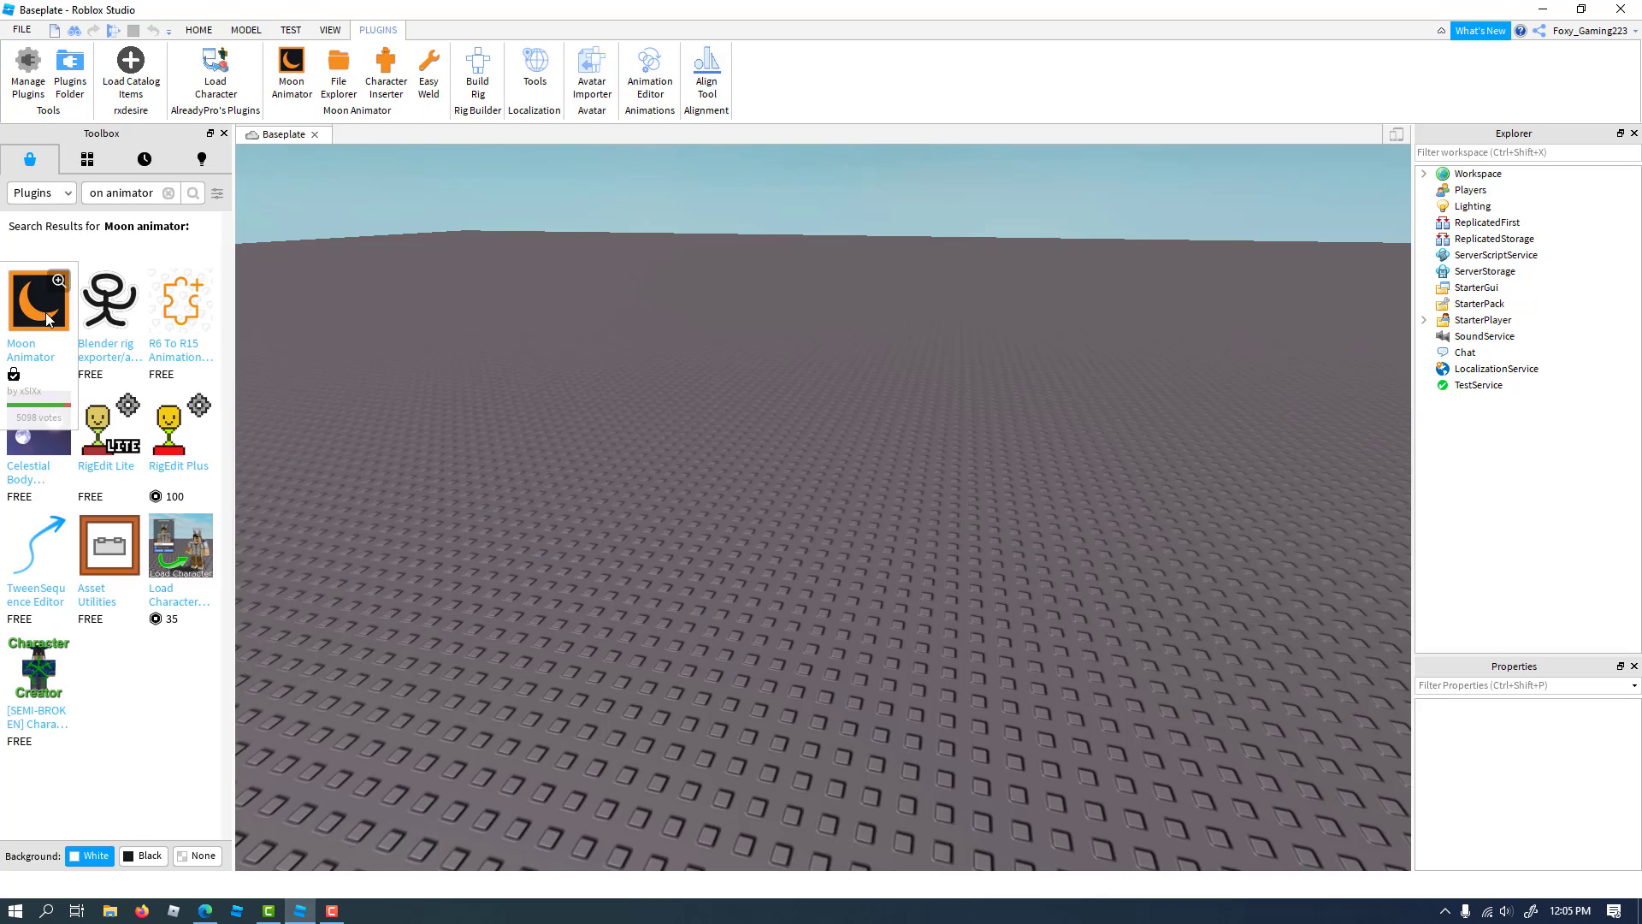
left_click(43, 192)
left_click(27, 214)
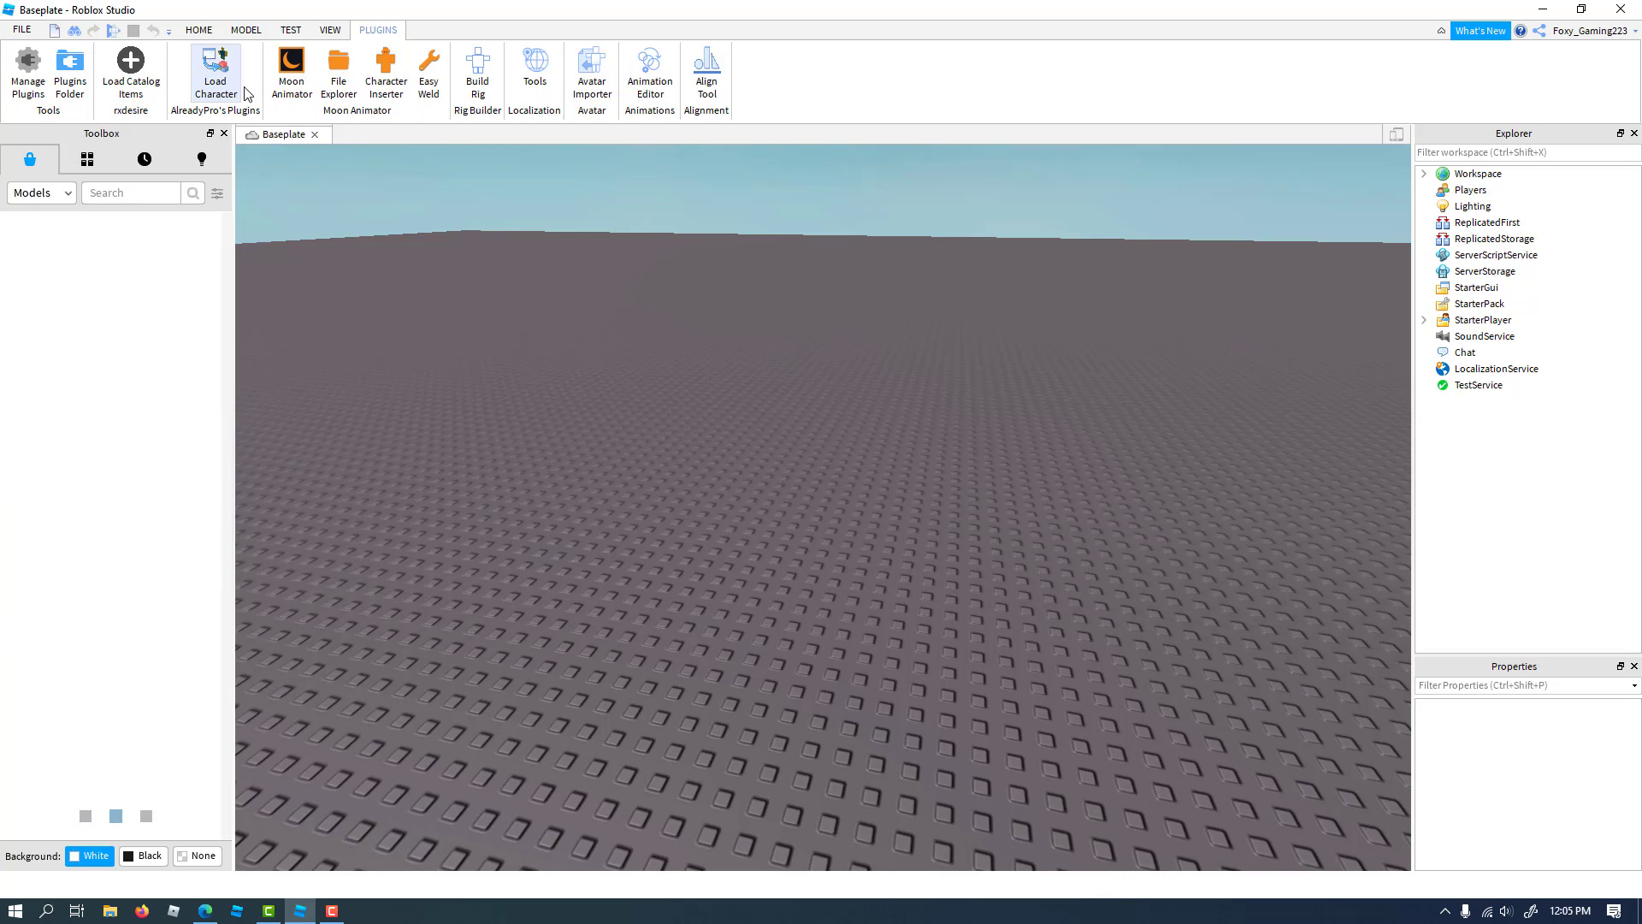
Insert the saved avatar with the pink bow headband and bear ears twice as an R15 rig using the Character Inserter
left_click(389, 84)
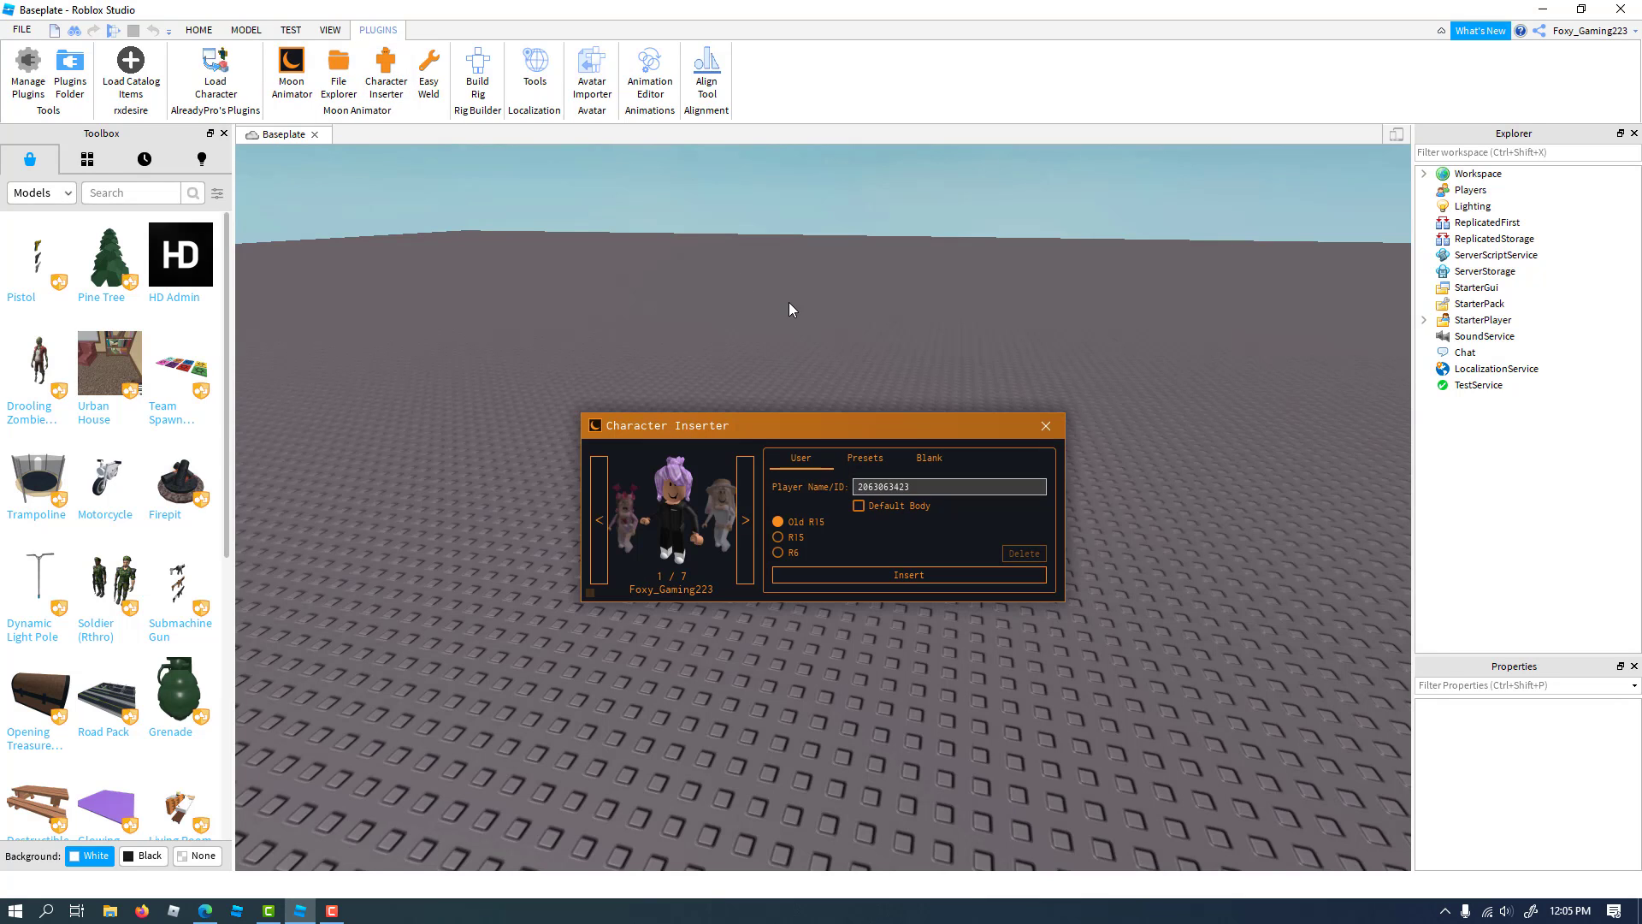
left_click(746, 520)
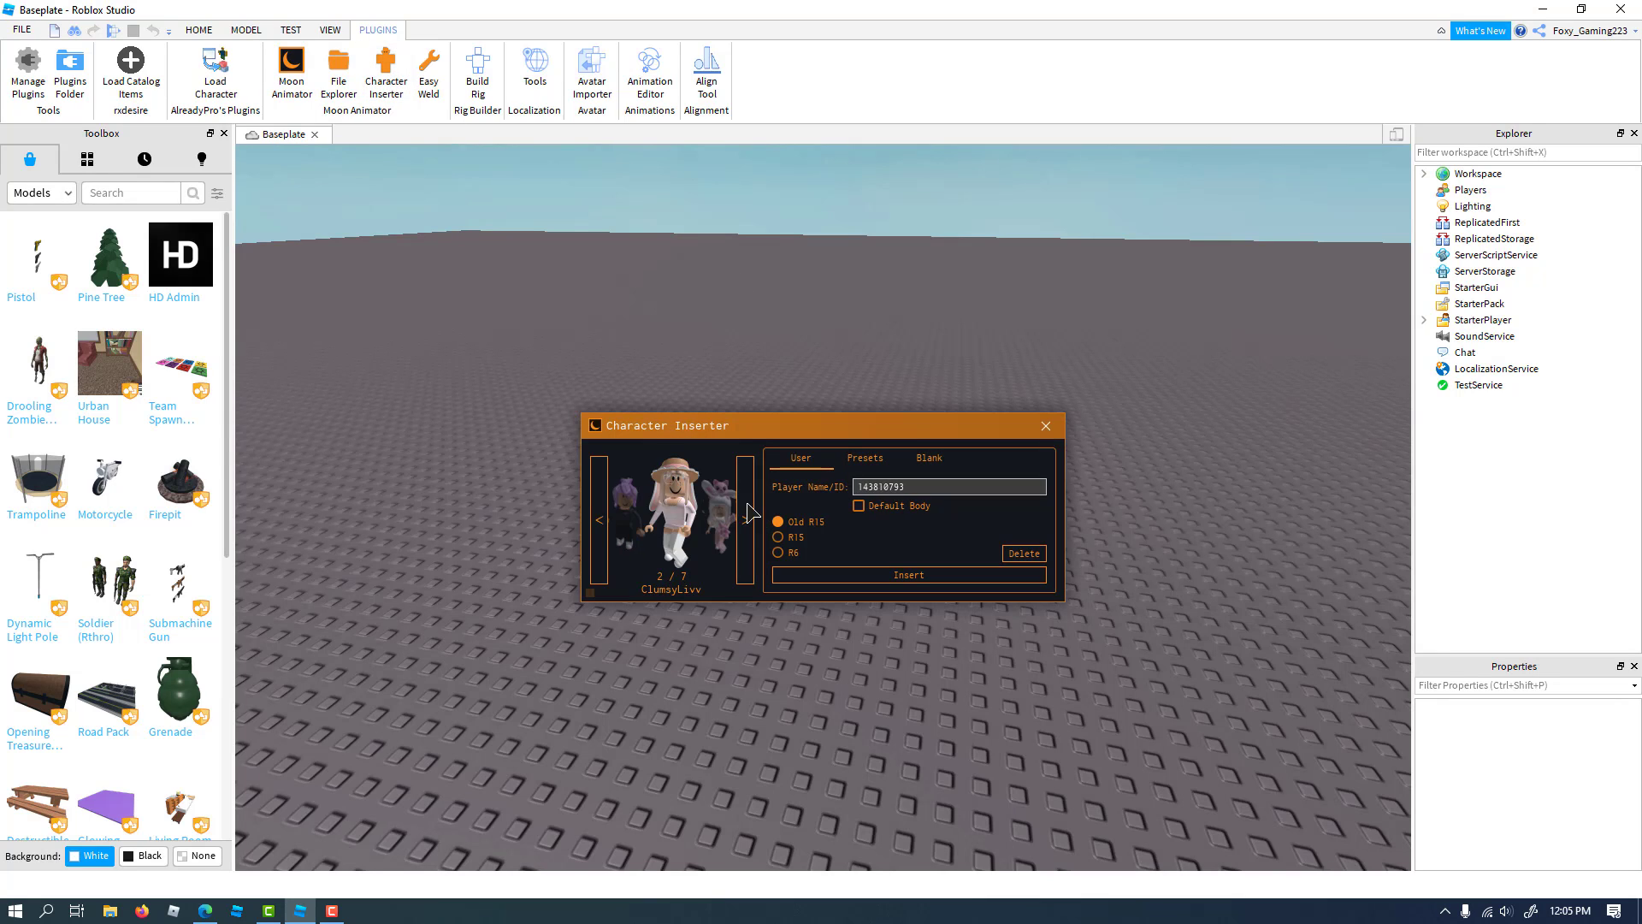
left_click(746, 519)
left_click(599, 520)
left_click(745, 522)
left_click(747, 525)
left_click(746, 522)
left_click(746, 521)
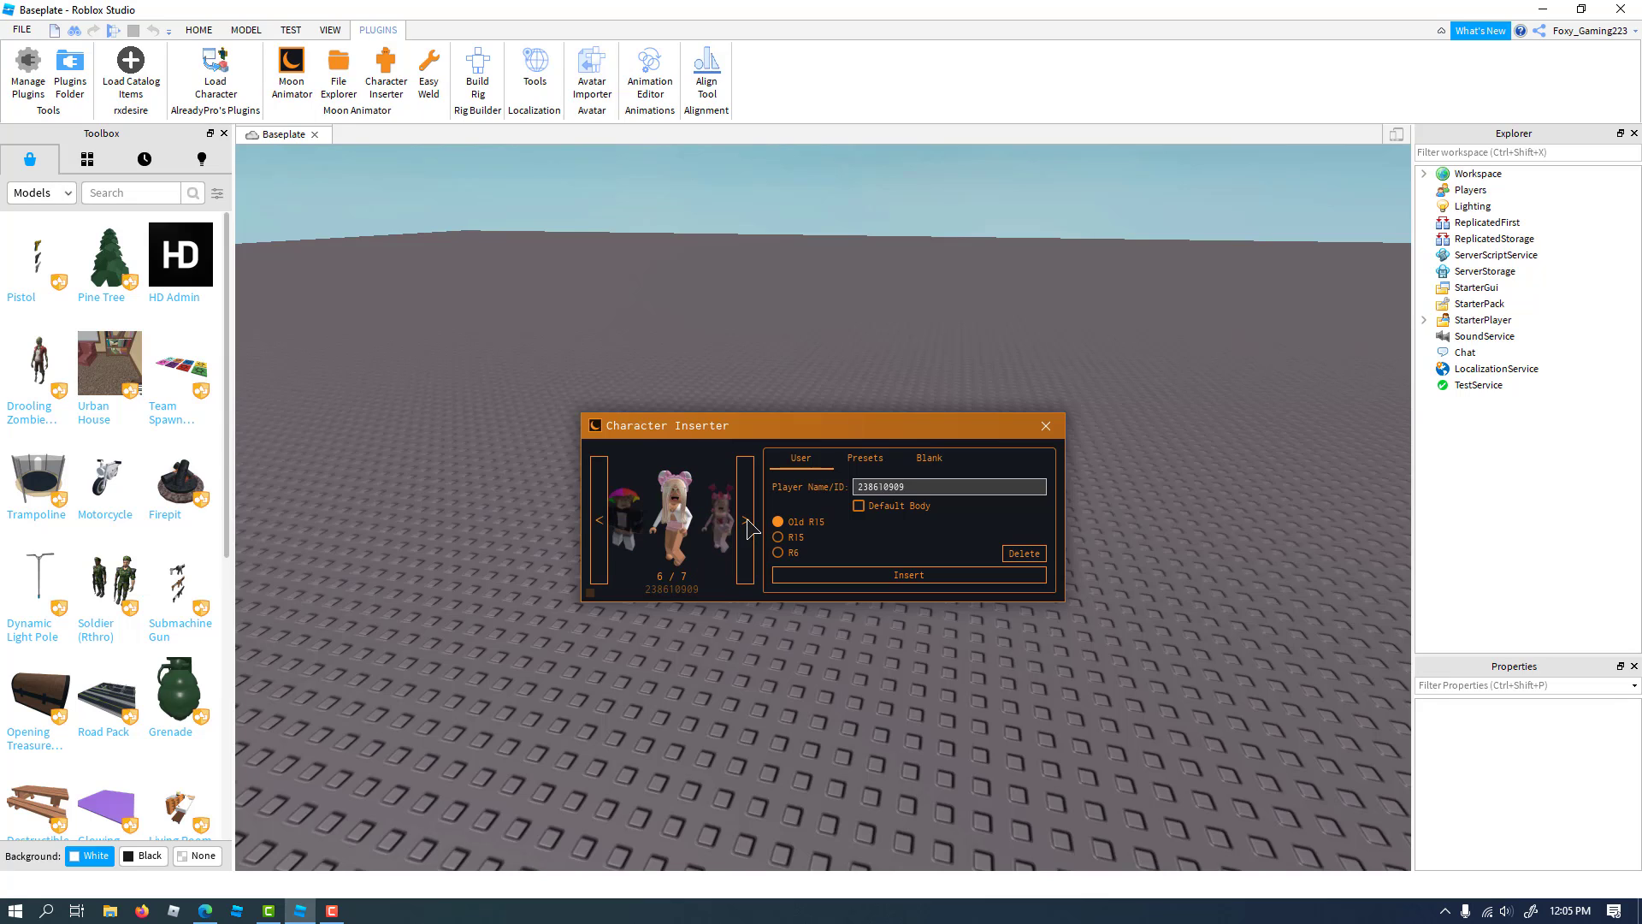
left_click(746, 522)
left_click(604, 520)
left_click(841, 576)
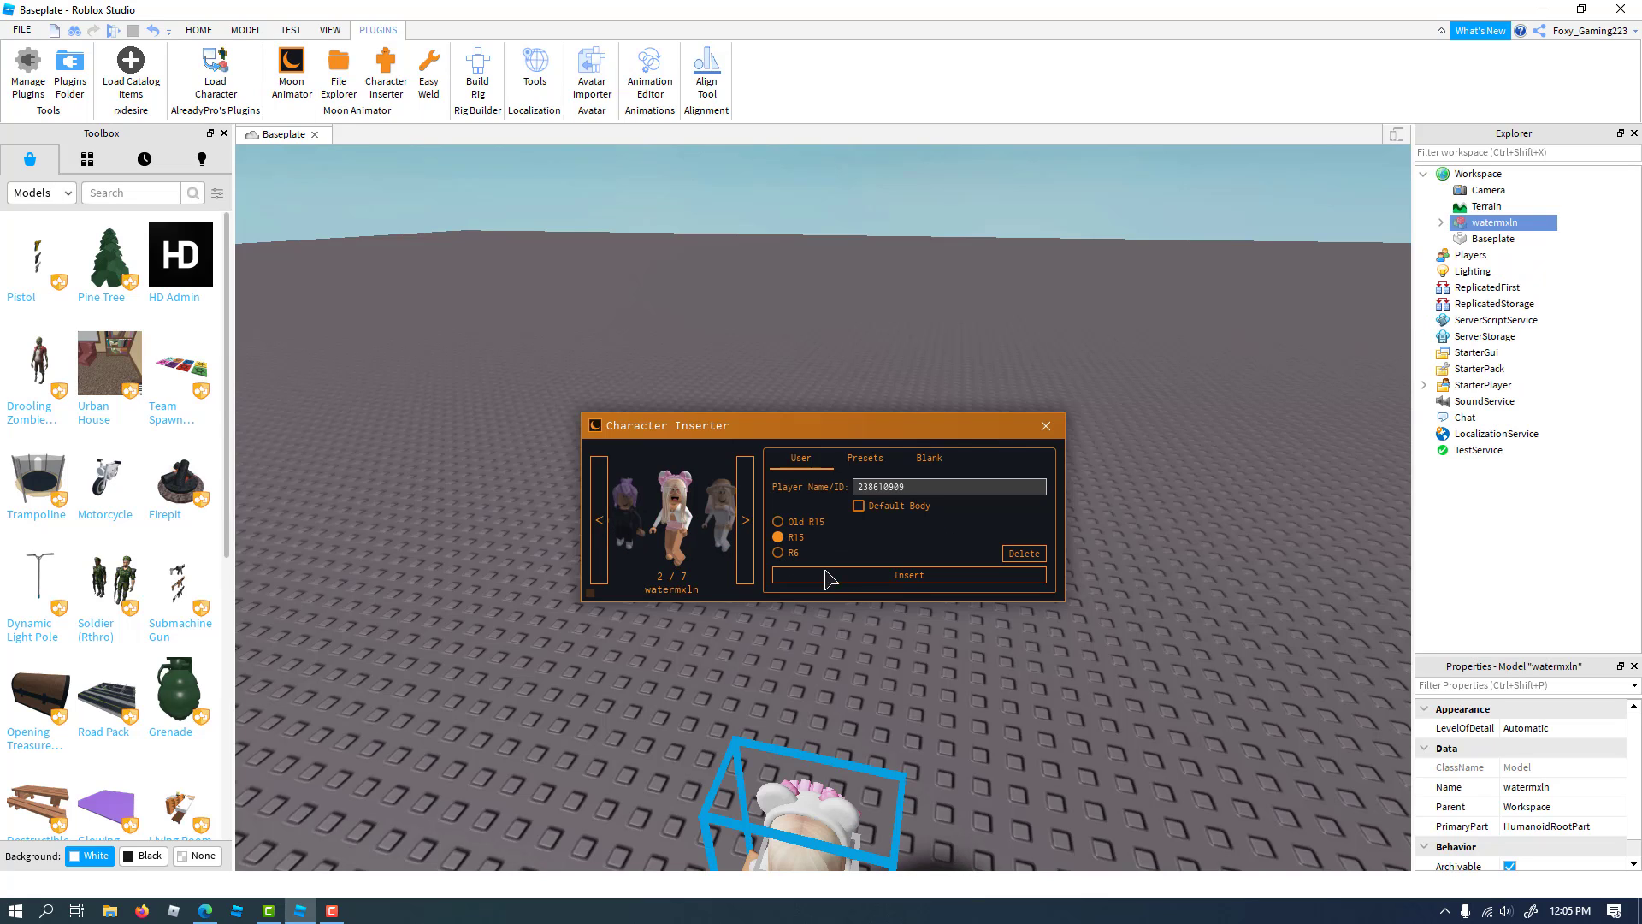
left_click(860, 582)
left_click(1045, 425)
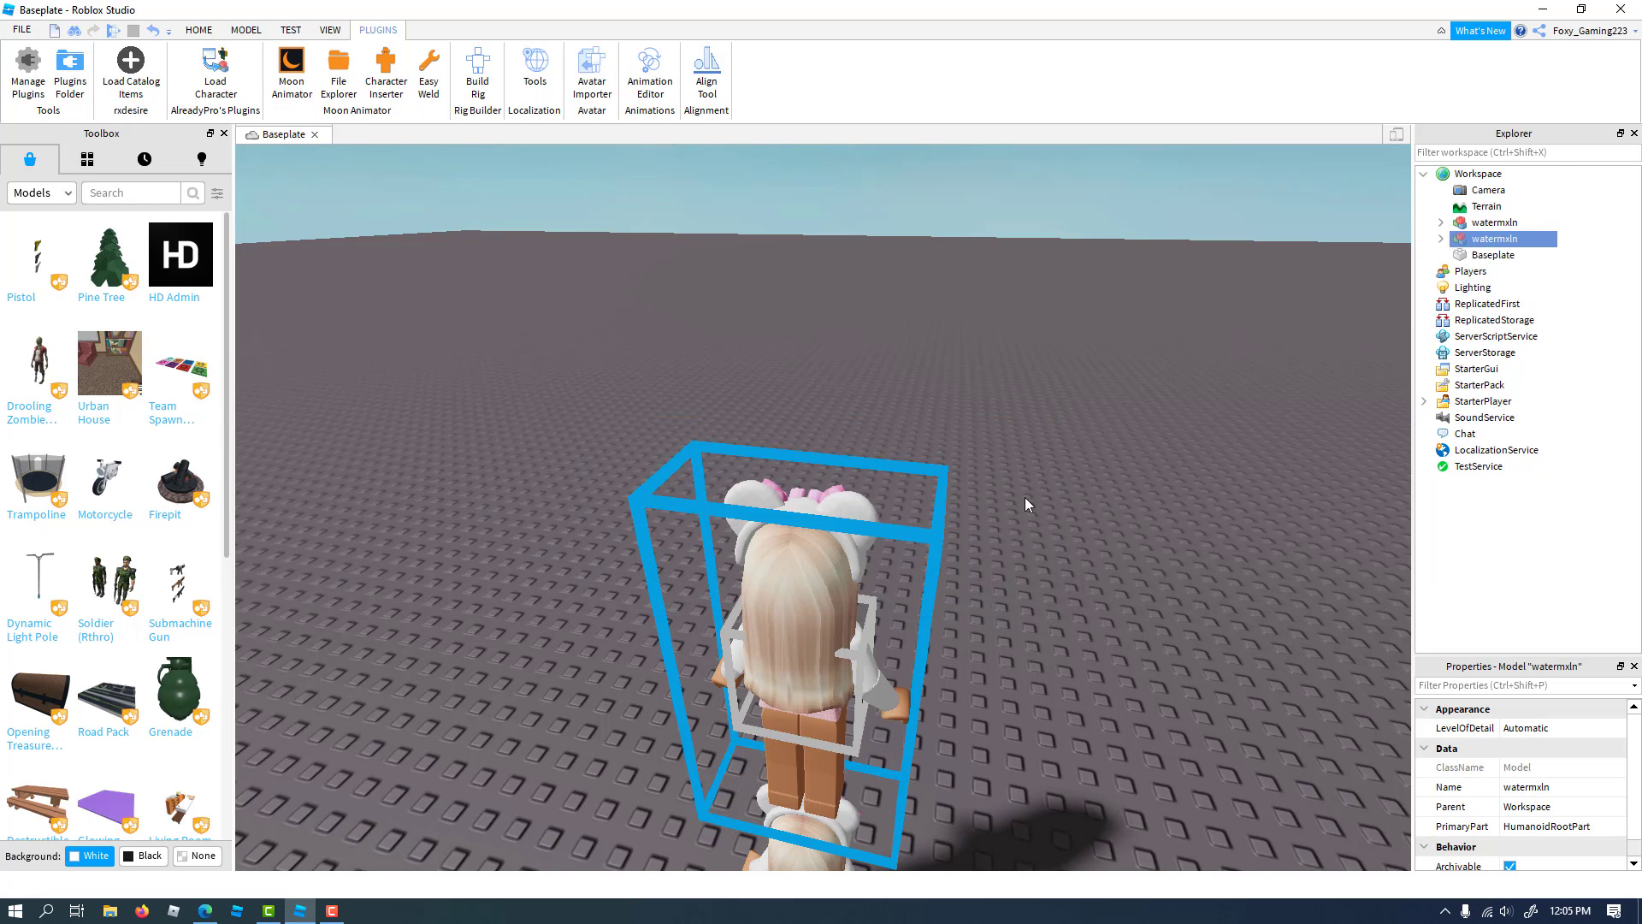
Delete the lower of the two stacked avatar copies and move the remaining one onto the baseplate
scroll(937, 659, "down", 4)
left_click(822, 681)
right_click(824, 680)
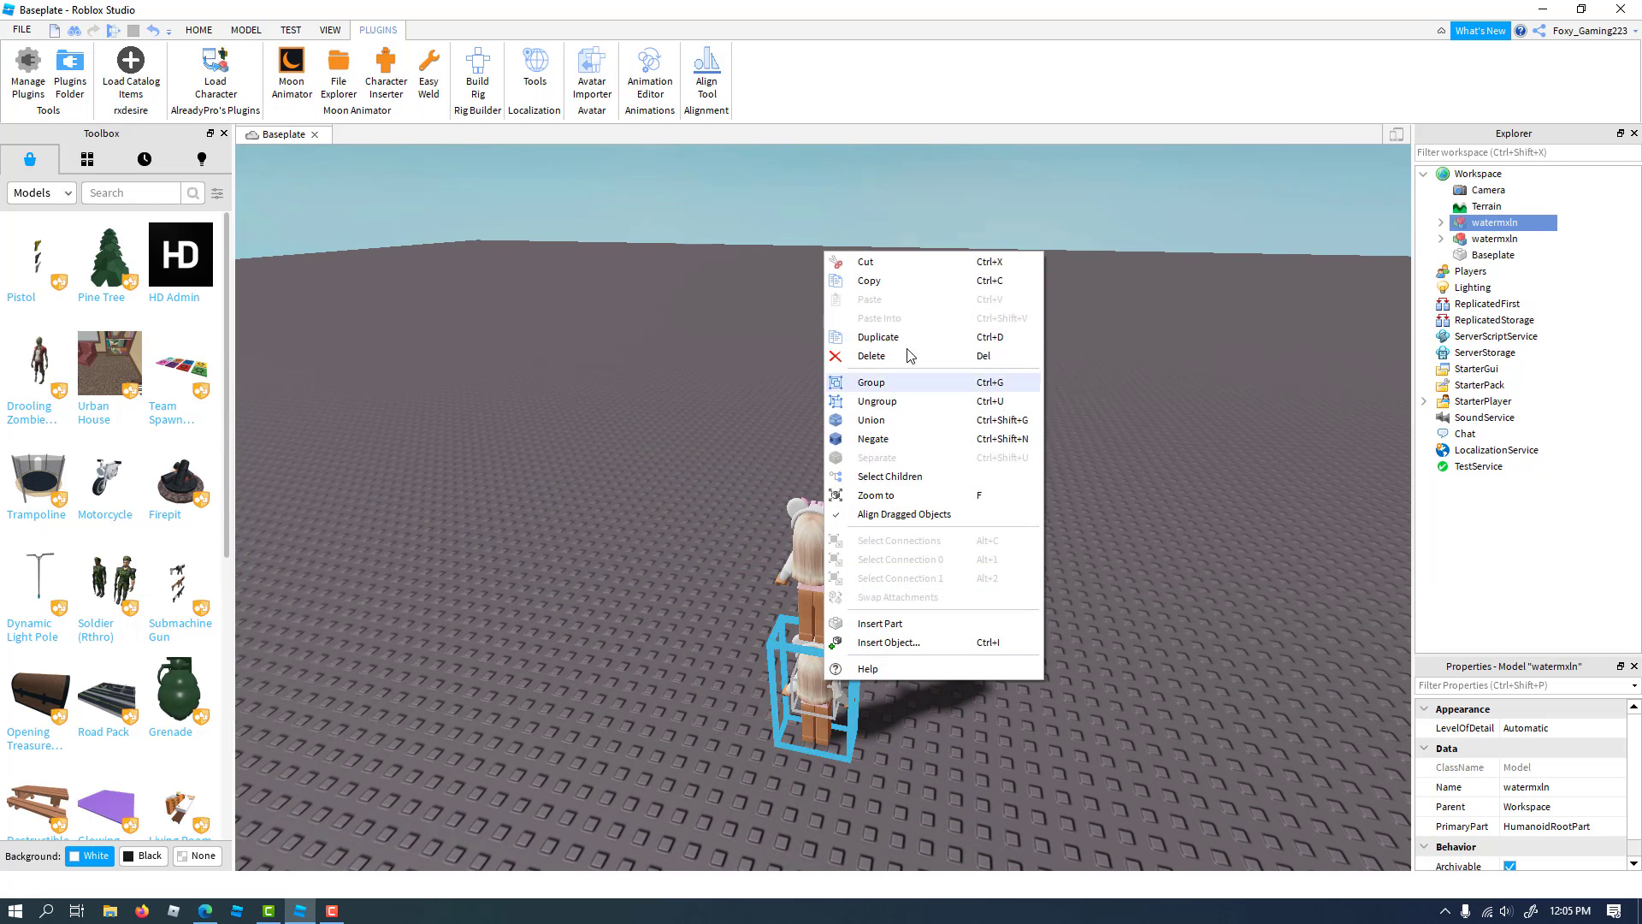
left_click(868, 356)
left_click_drag(795, 620, 910, 625)
Clear the avatar model's Name property so it is blank, and deselect the model
left_click(1004, 487)
key("w")
right_click_drag(1005, 486, 1004, 486)
key("d")
key("w")
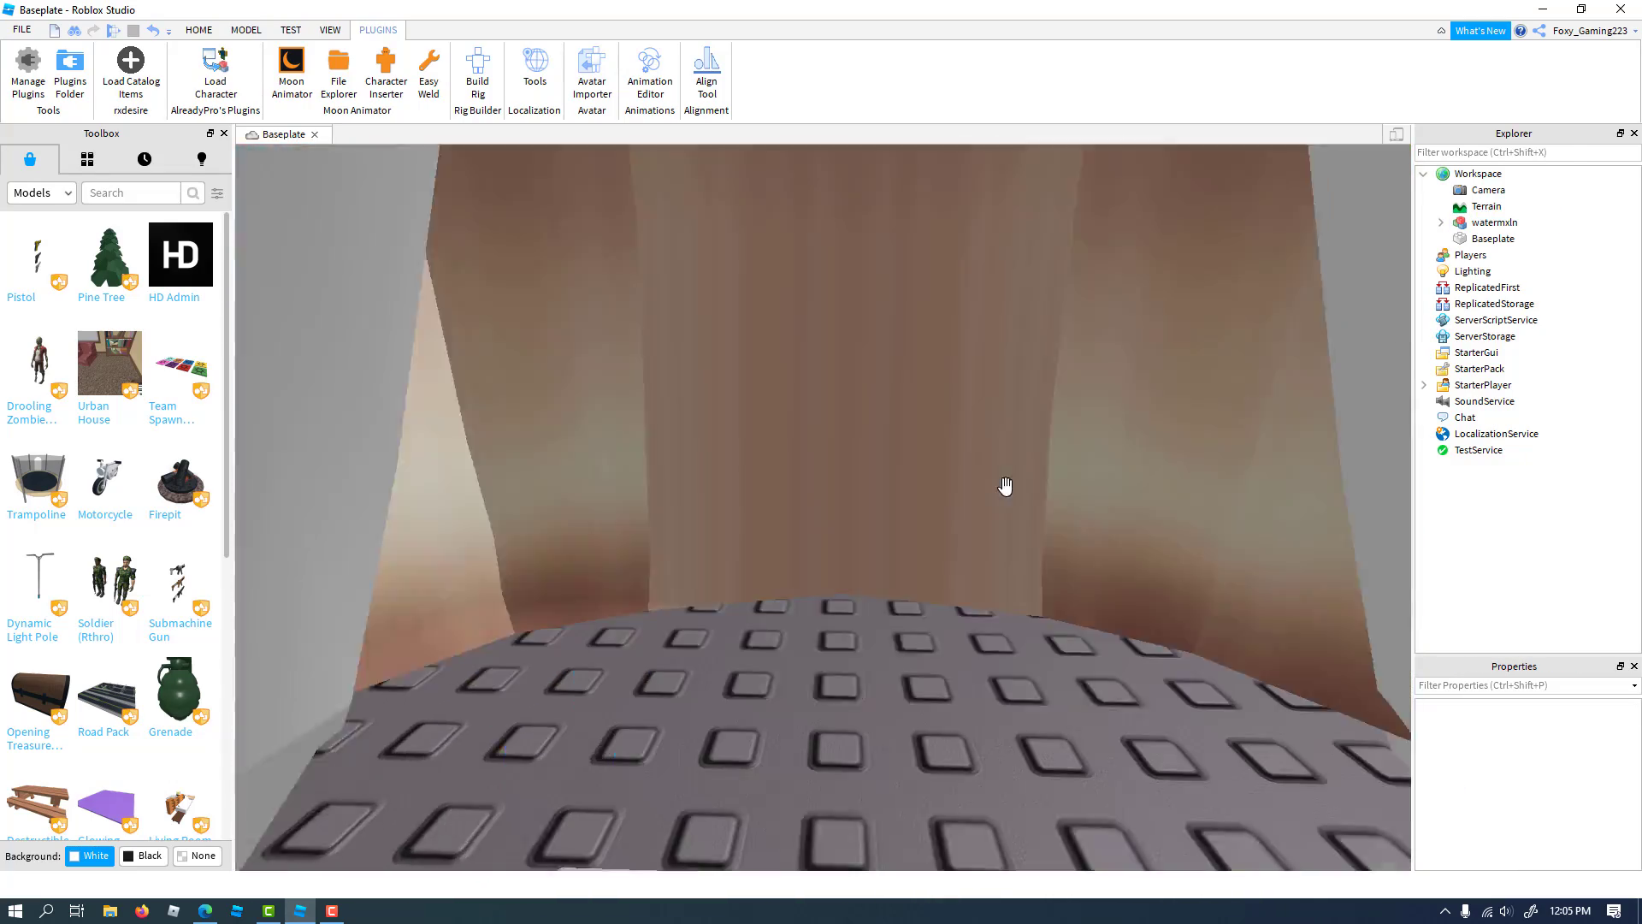
key("s")
left_click(1494, 222)
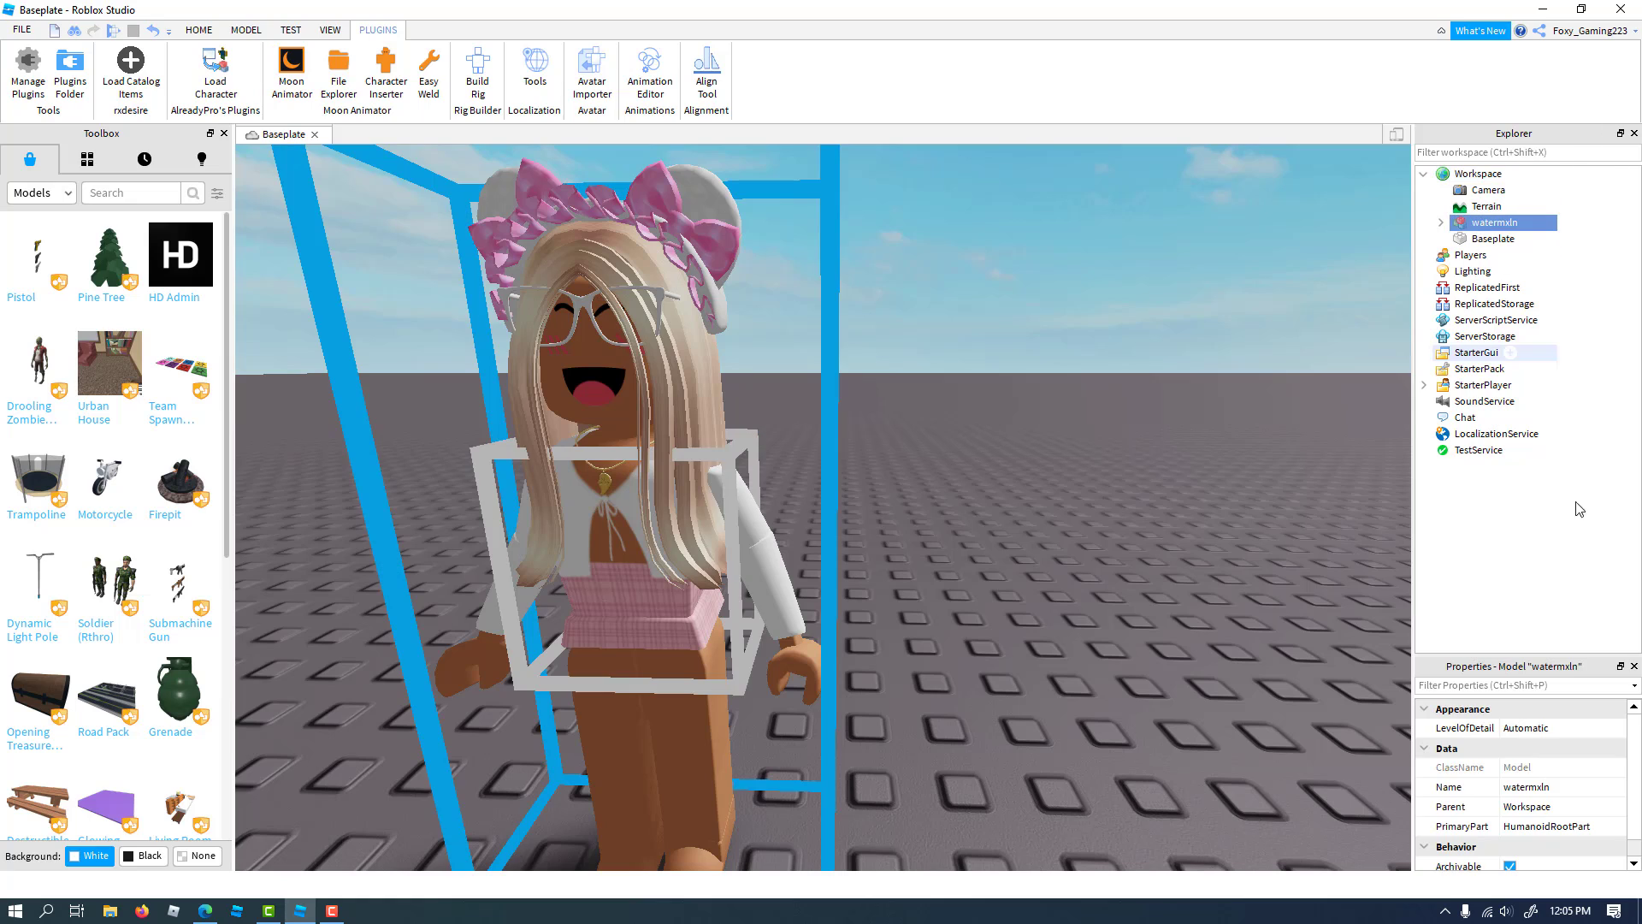
left_click(1586, 787)
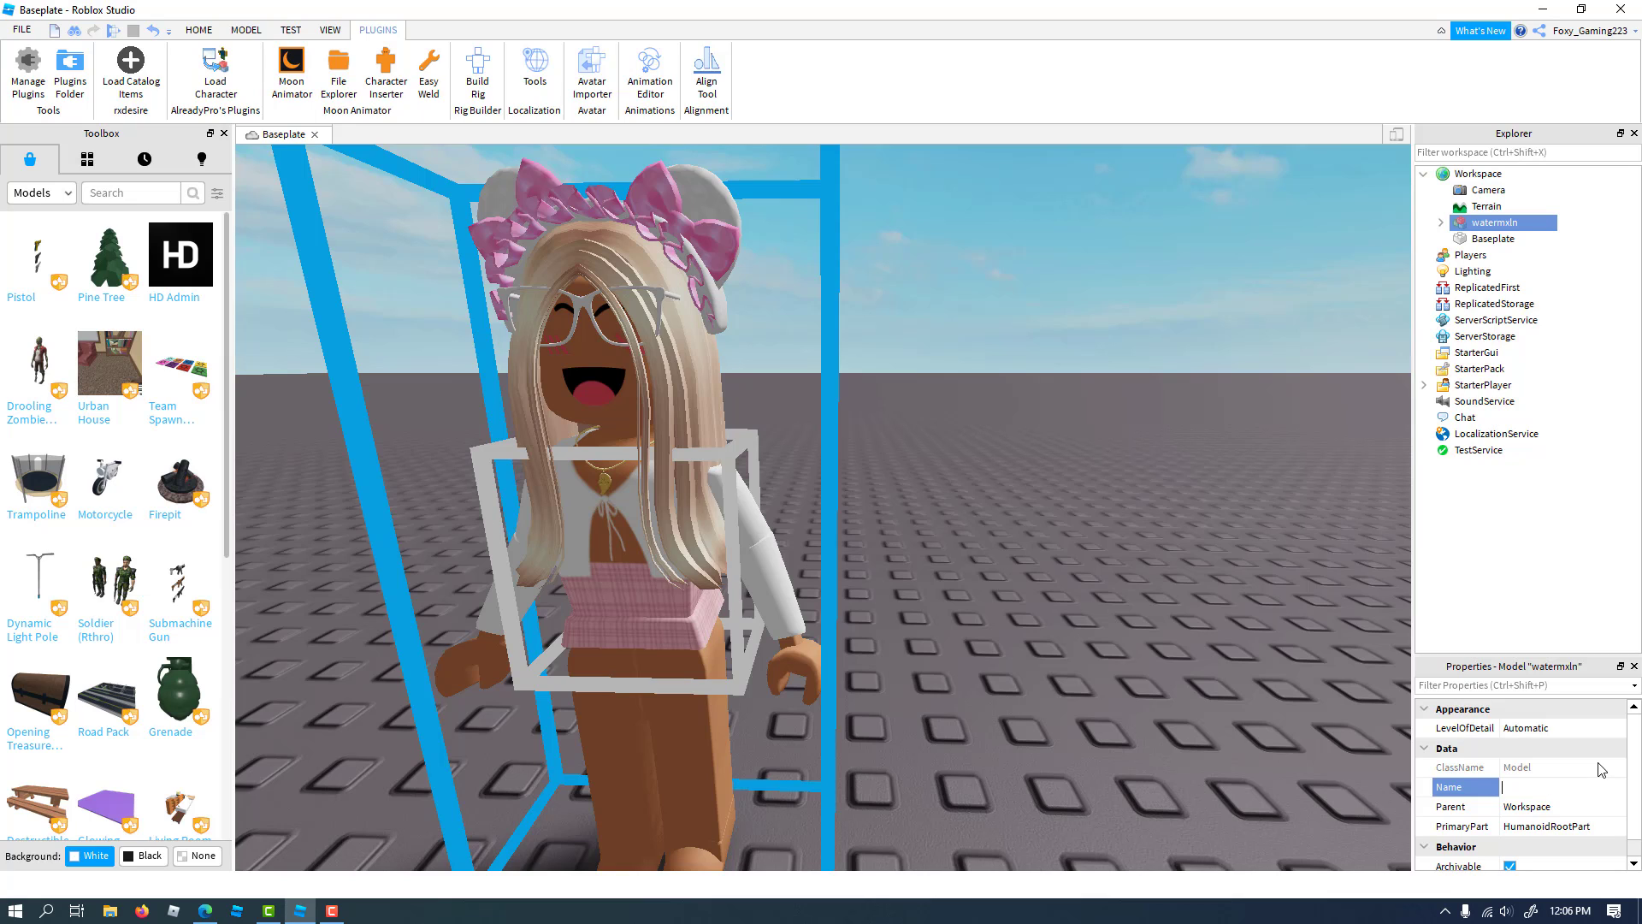
key("Return")
left_click(1021, 640)
Examine the inserted avatar from the front, both close up and from farther away
scroll(1023, 639, "down", 4)
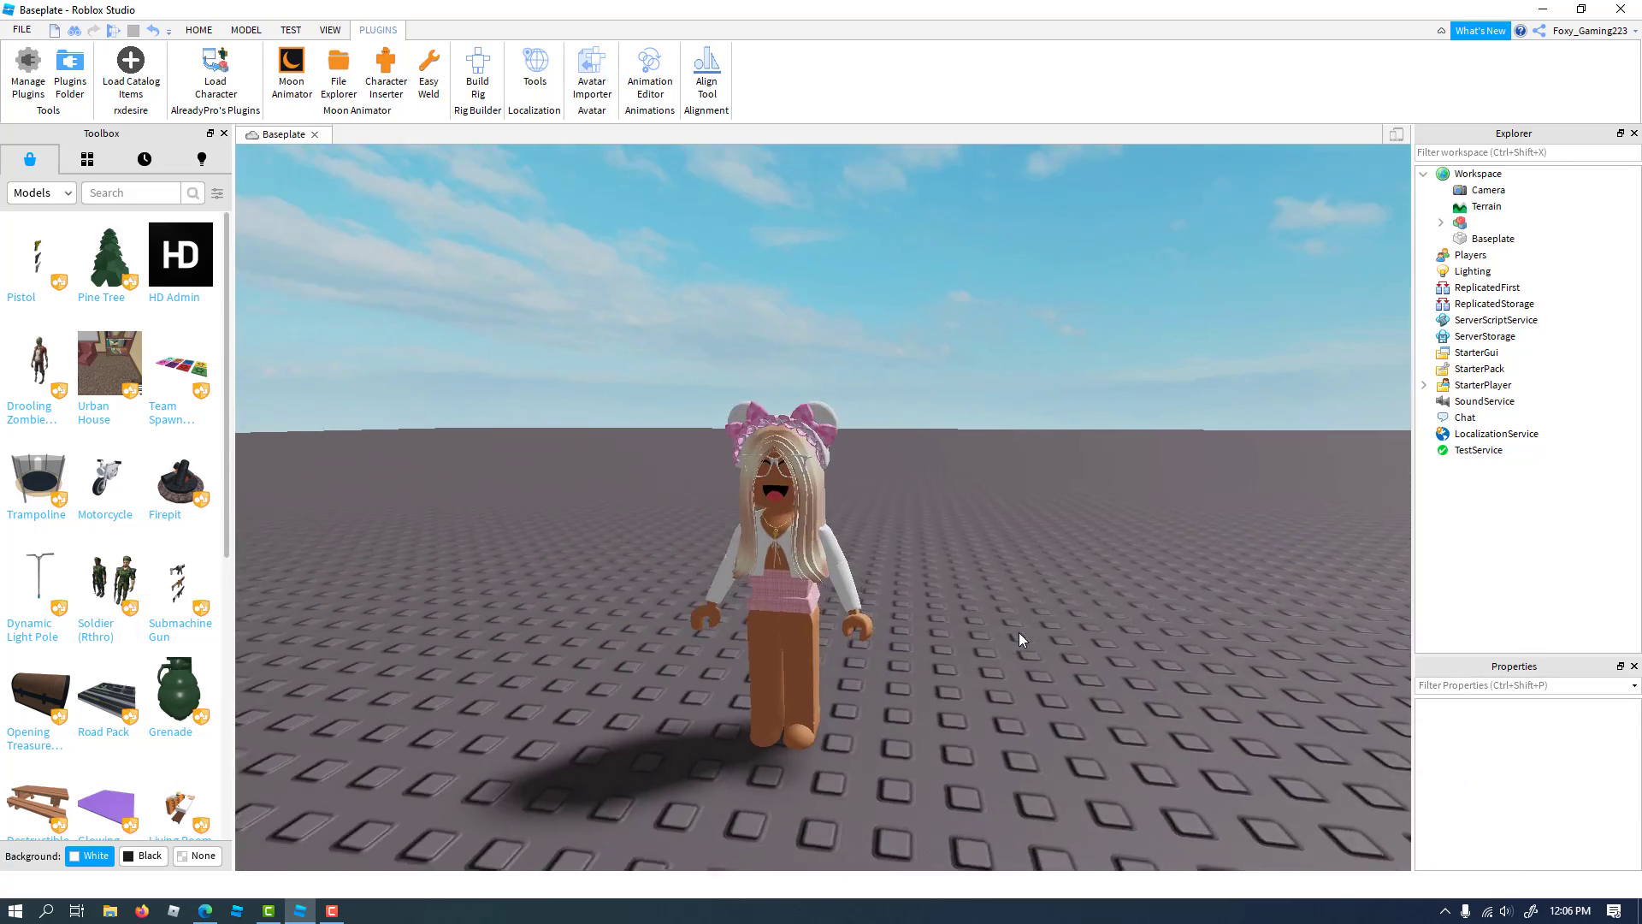
scroll(1019, 633, "up", 4)
scroll(1018, 633, "down", 2)
scroll(1018, 633, "up", 4)
scroll(1019, 633, "down", 3)
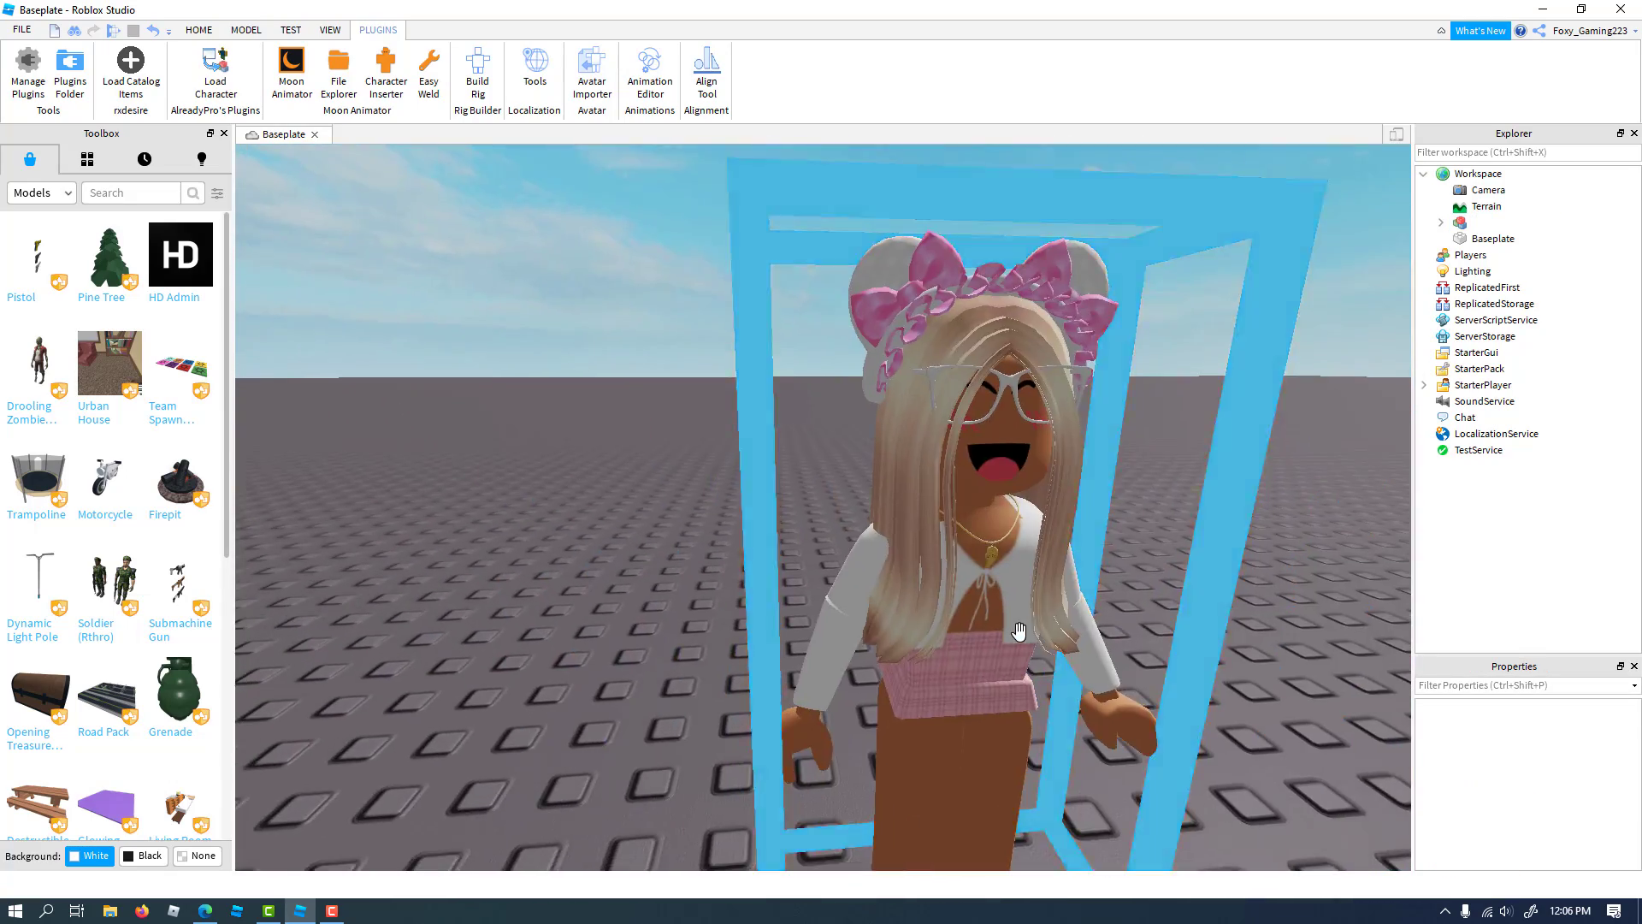
scroll(1019, 633, "down", 4)
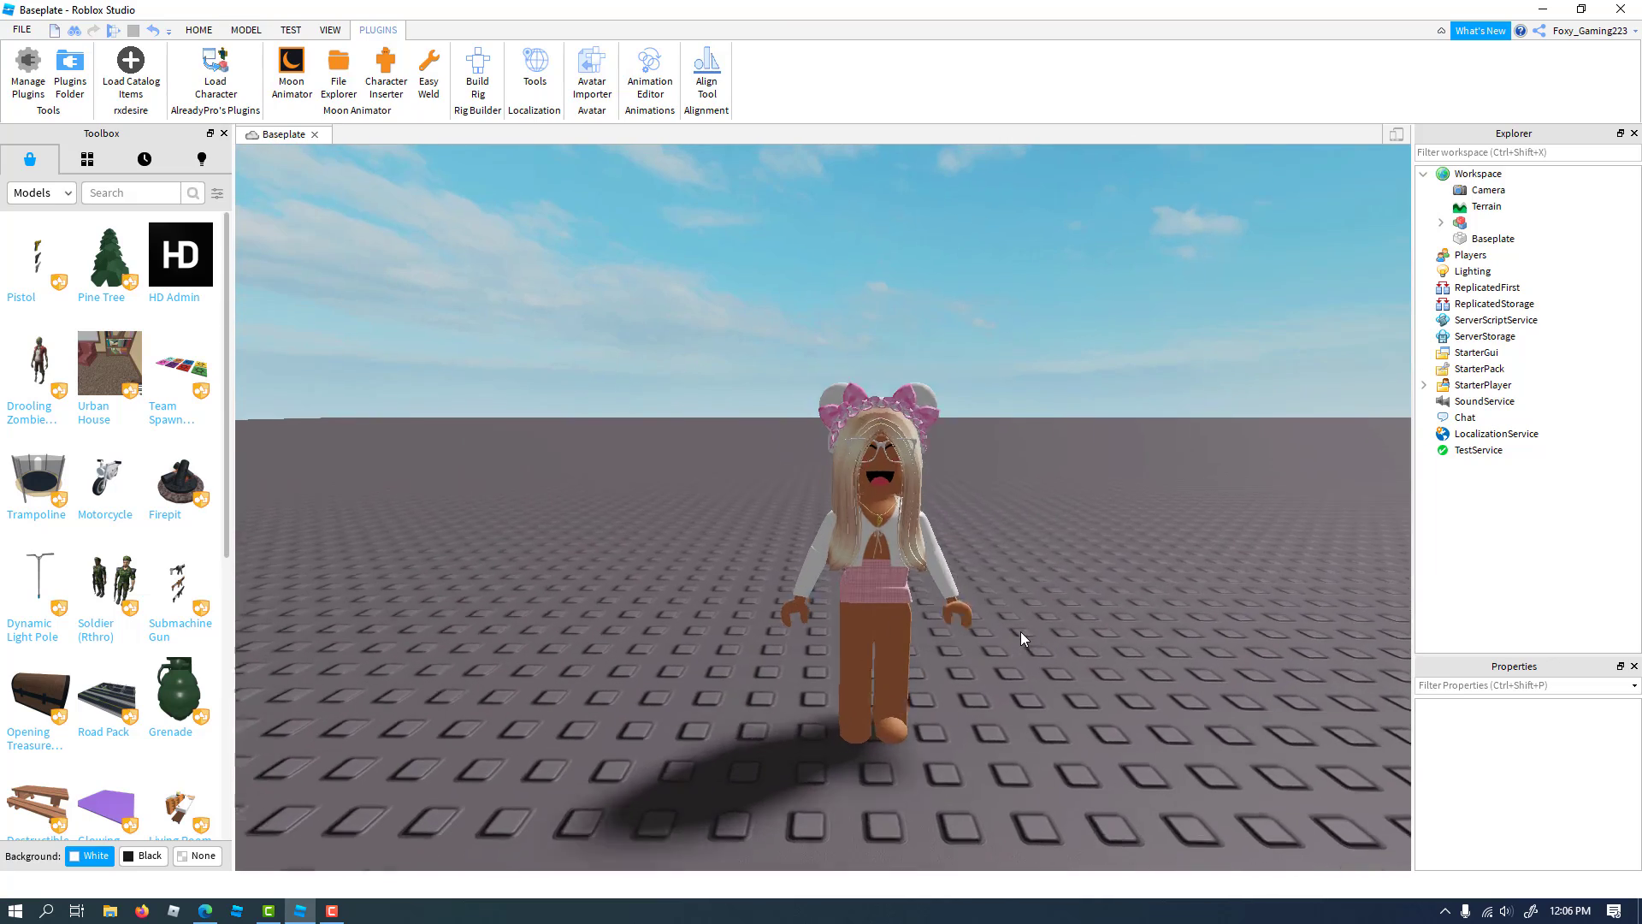
scroll(1020, 631, "up", 5)
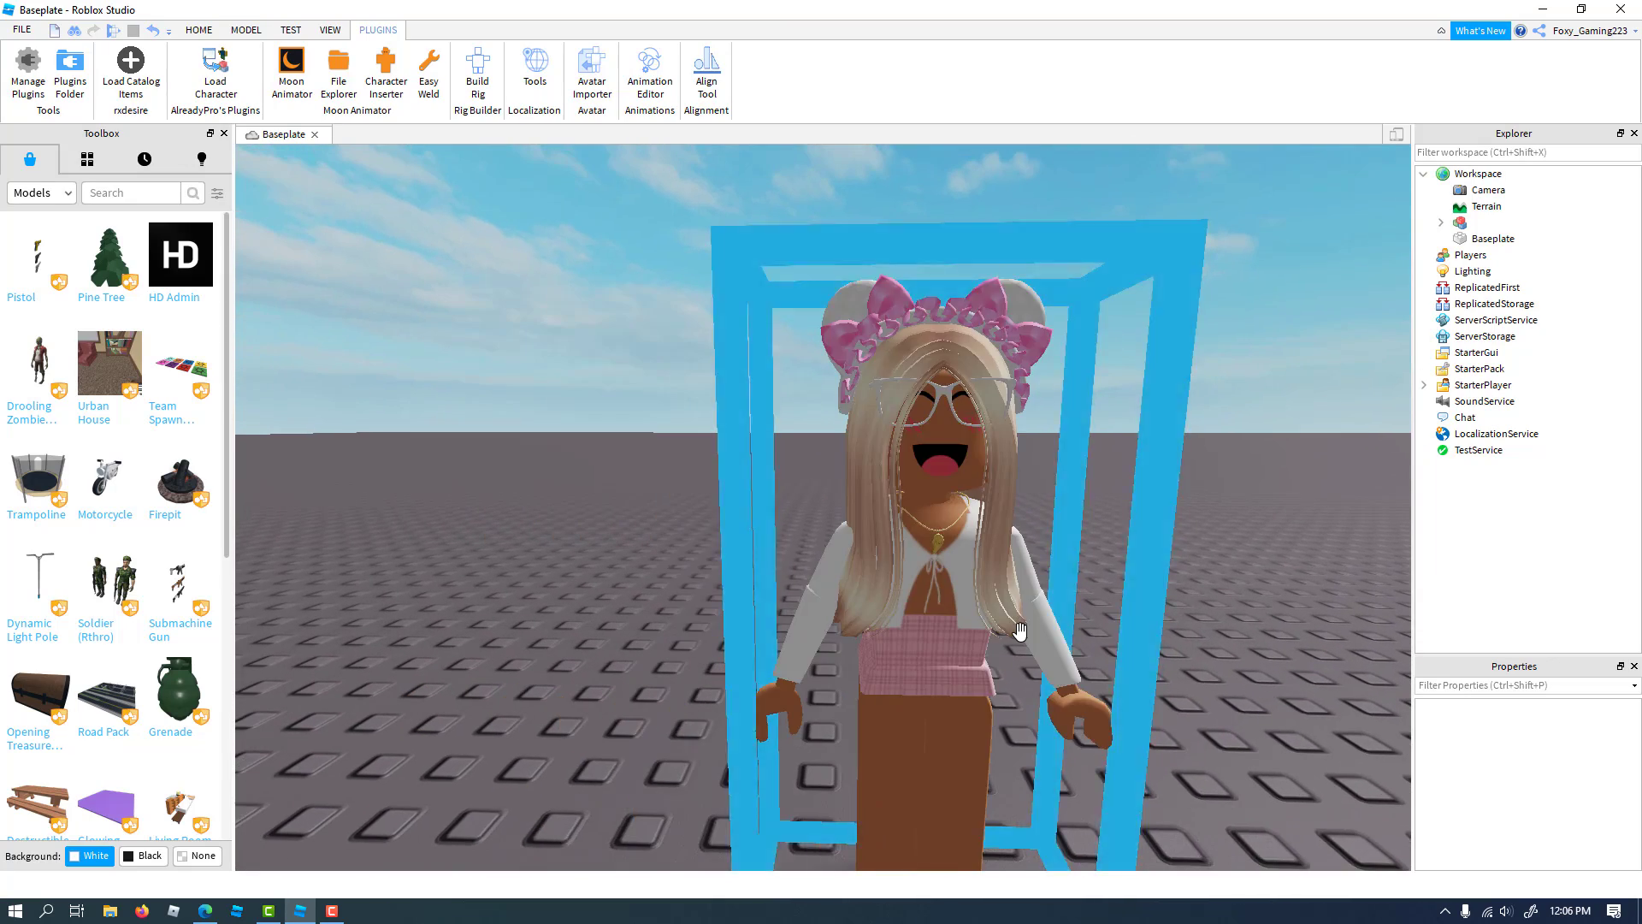
scroll(1020, 631, "down", 3)
scroll(1019, 631, "up", 5)
scroll(1019, 631, "down", 2)
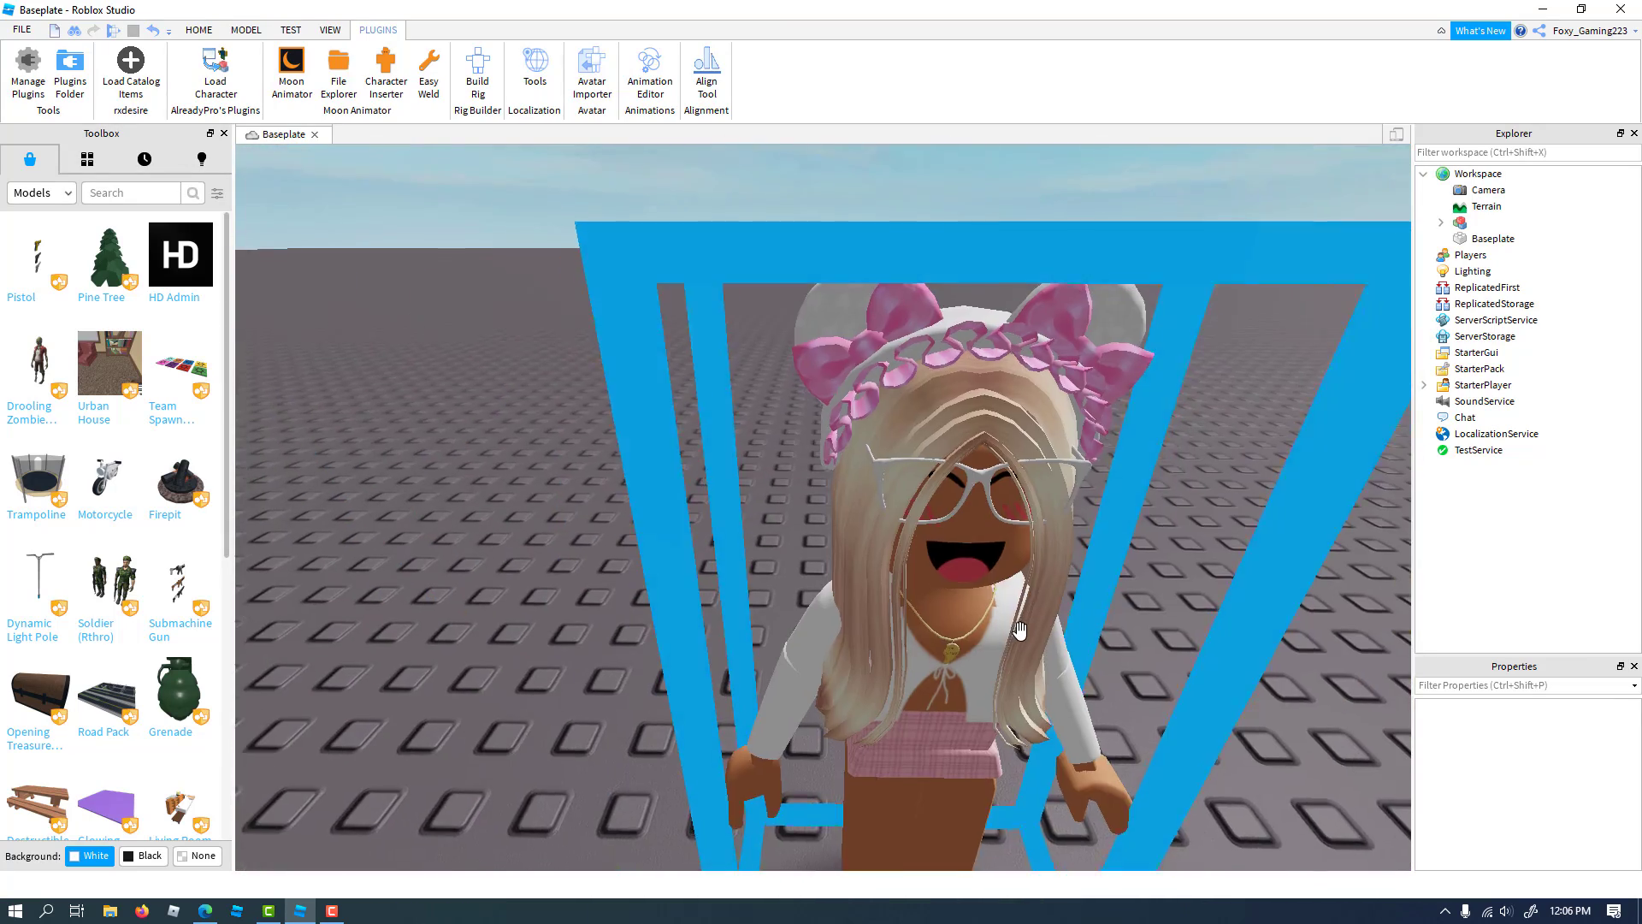
scroll(1019, 631, "down", 3)
scroll(1020, 631, "up", 3)
scroll(1020, 631, "down", 3)
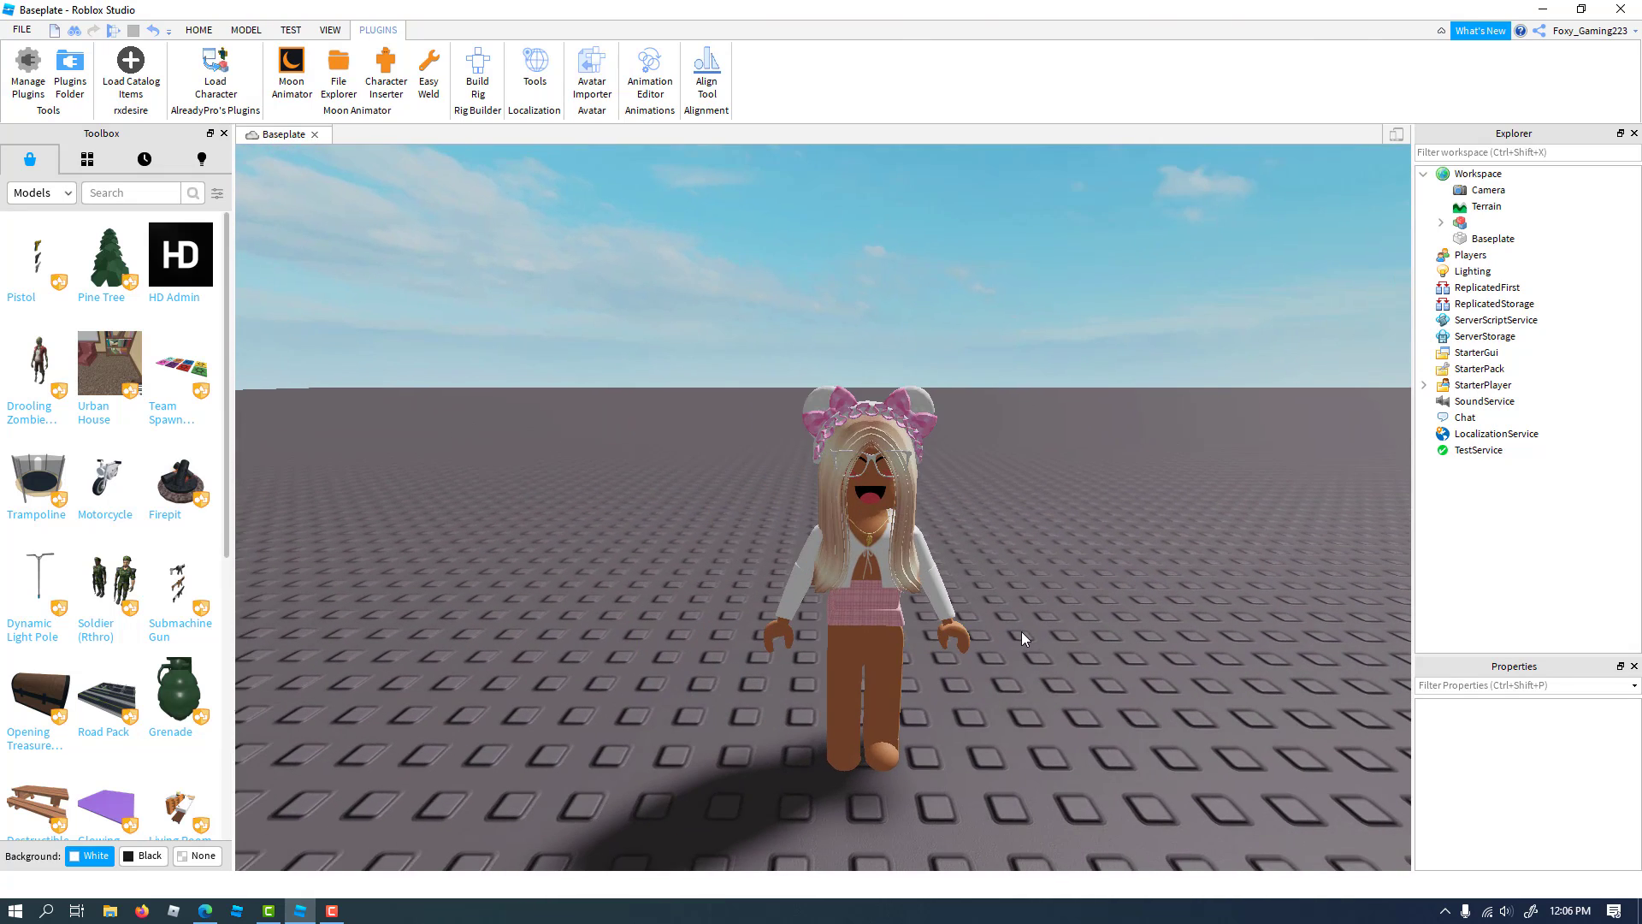
Expand the unnamed avatar model and delete its Cuddly Teddy Bonnet accessory
left_click(1441, 224)
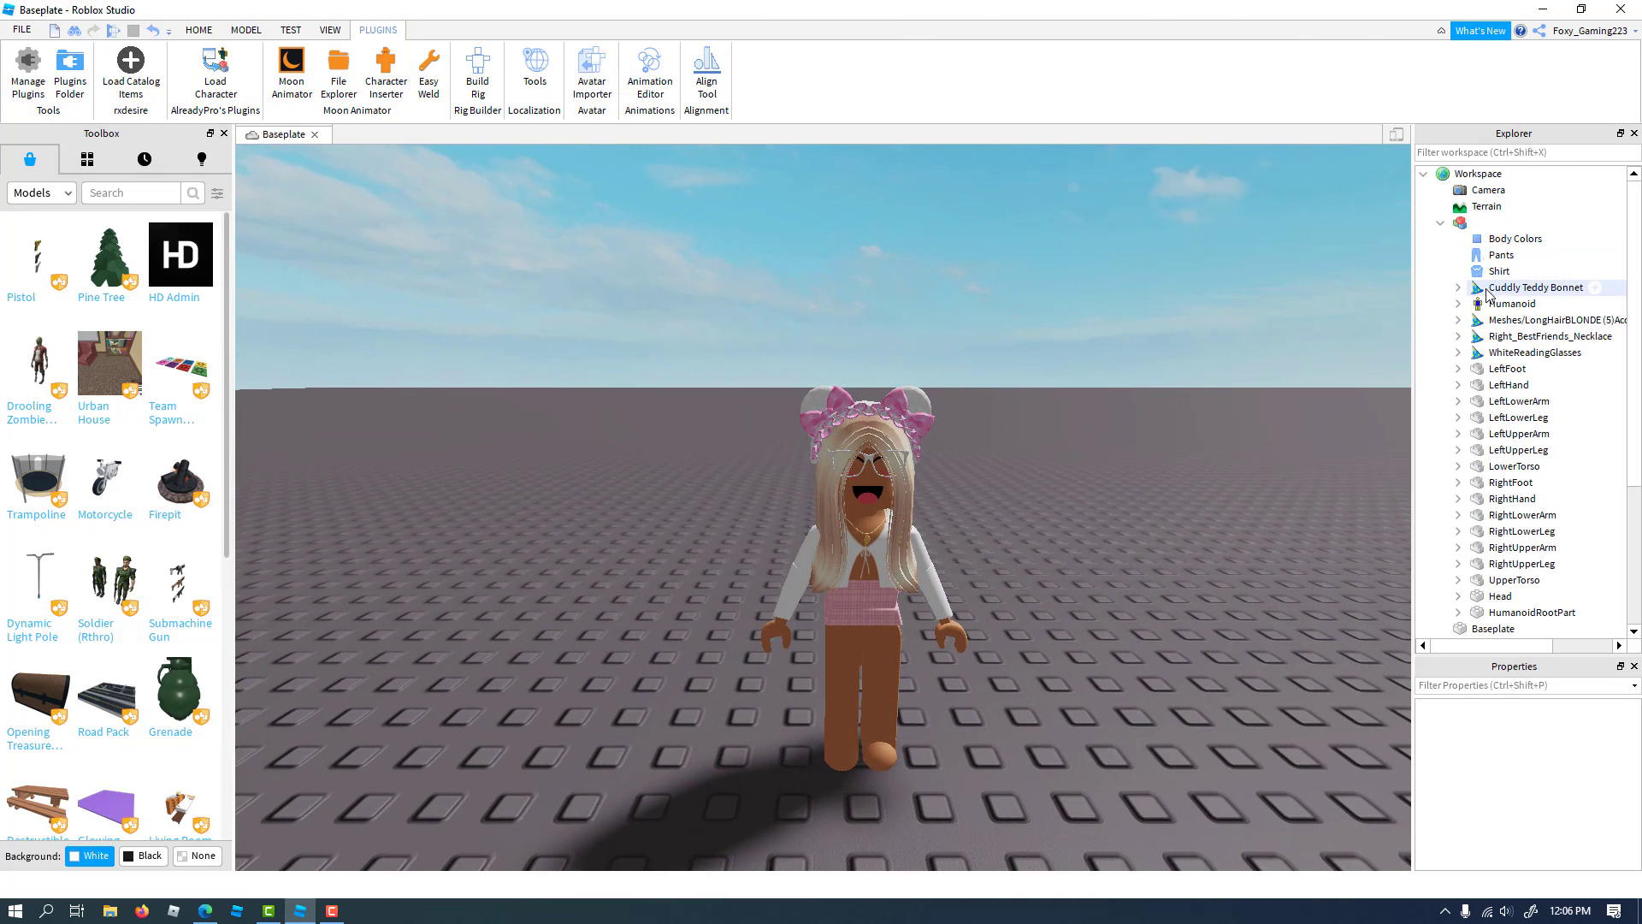
left_click(1531, 287)
key("Delete")
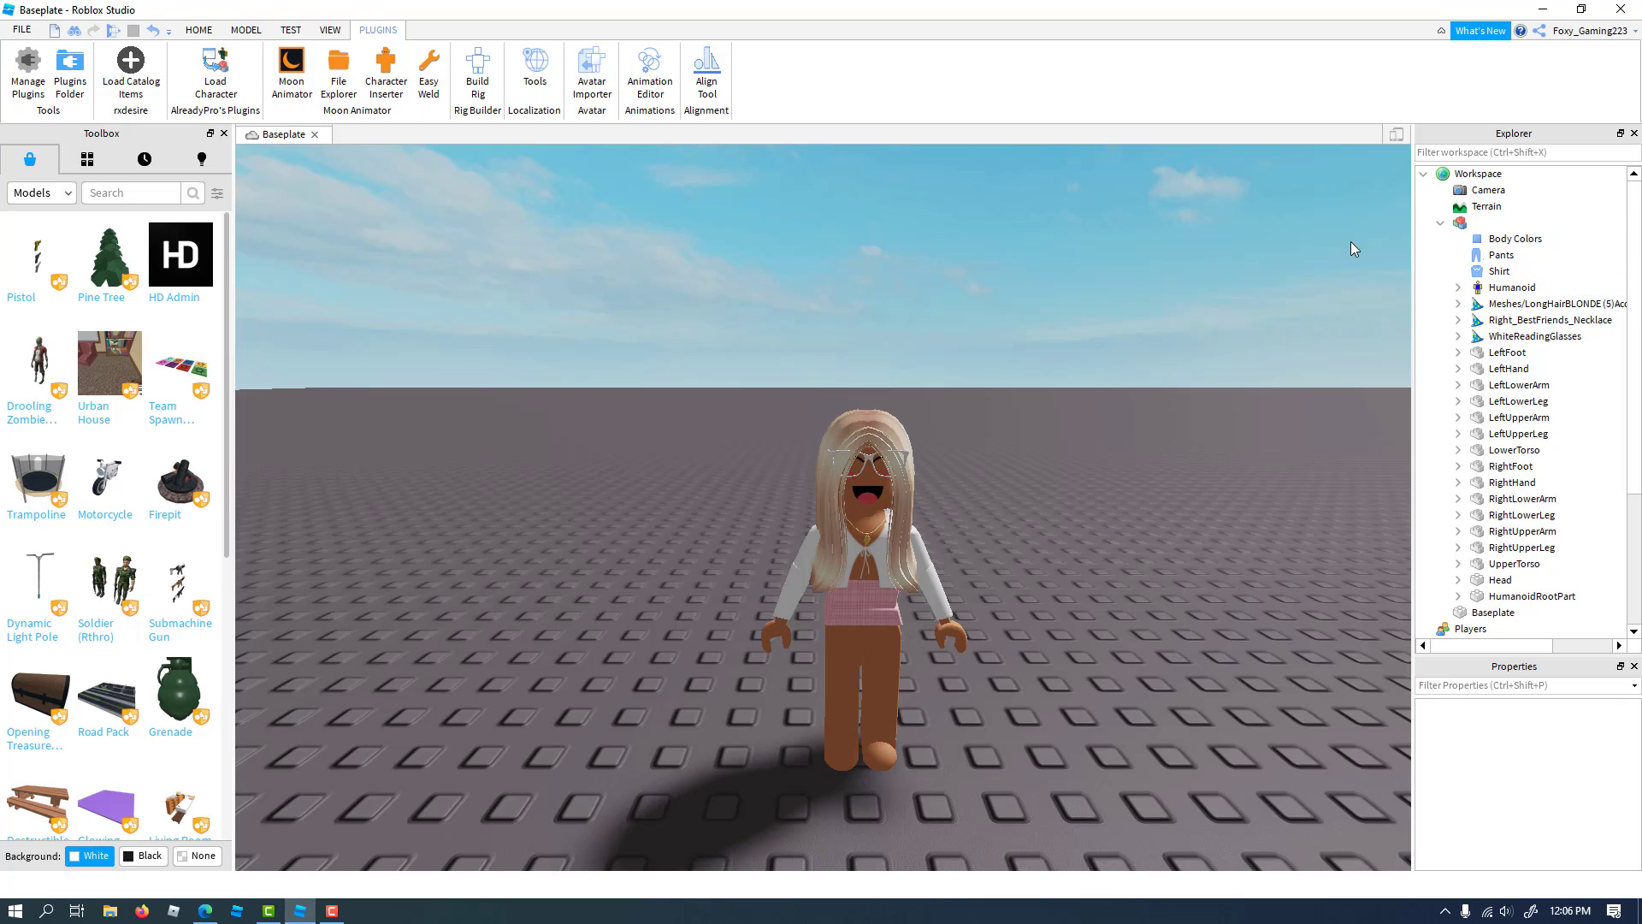
Delete the Right_BestFriends_Necklace accessory from the unnamed avatar model
left_click(1483, 321)
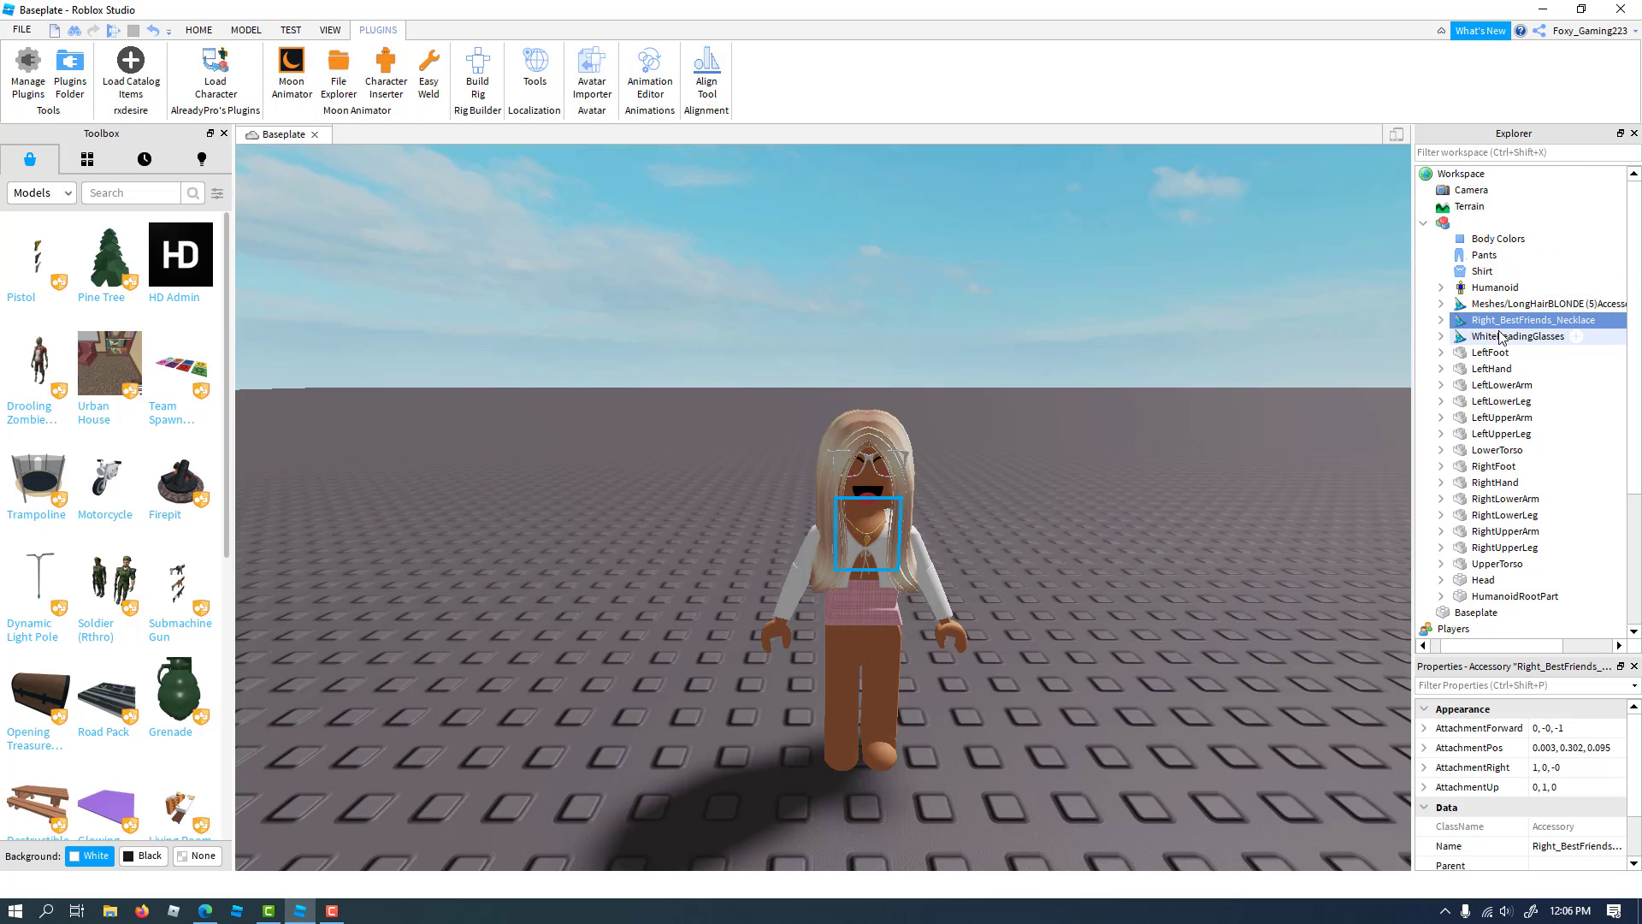
key("Delete")
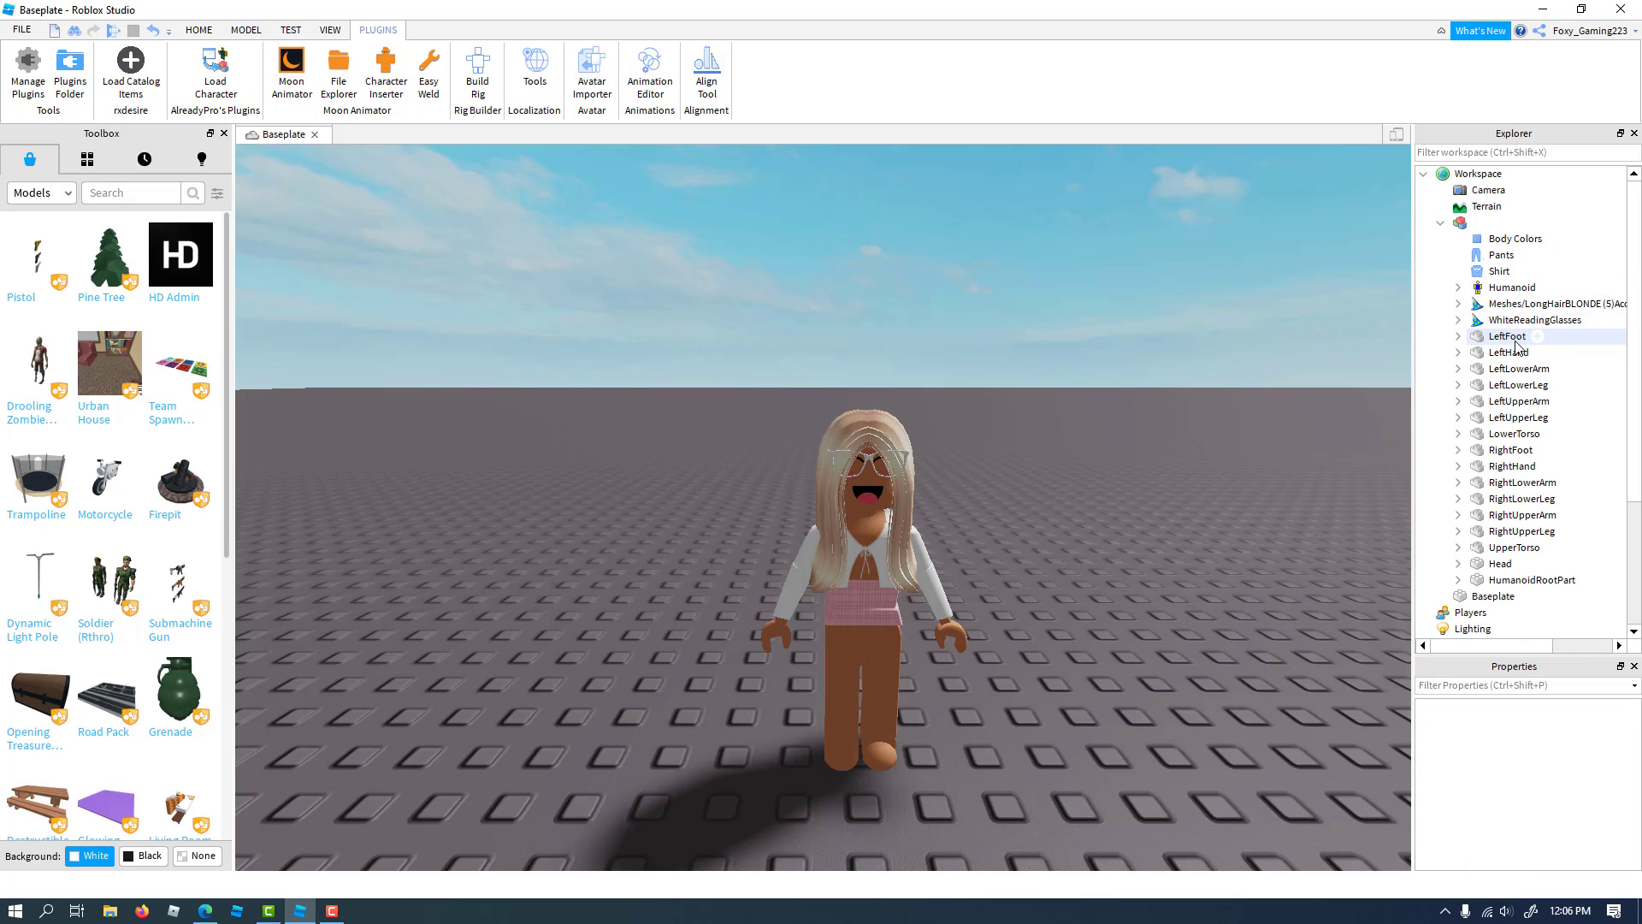
Examine the avatar's face, hair and outfit from several angles and distances
right_click_drag(1298, 367, 1275, 281)
key("w")
key("d")
key("s")
key("a")
key("w")
key("s")
key("s")
key("w")
key("s")
key("w")
key("s")
key("s")
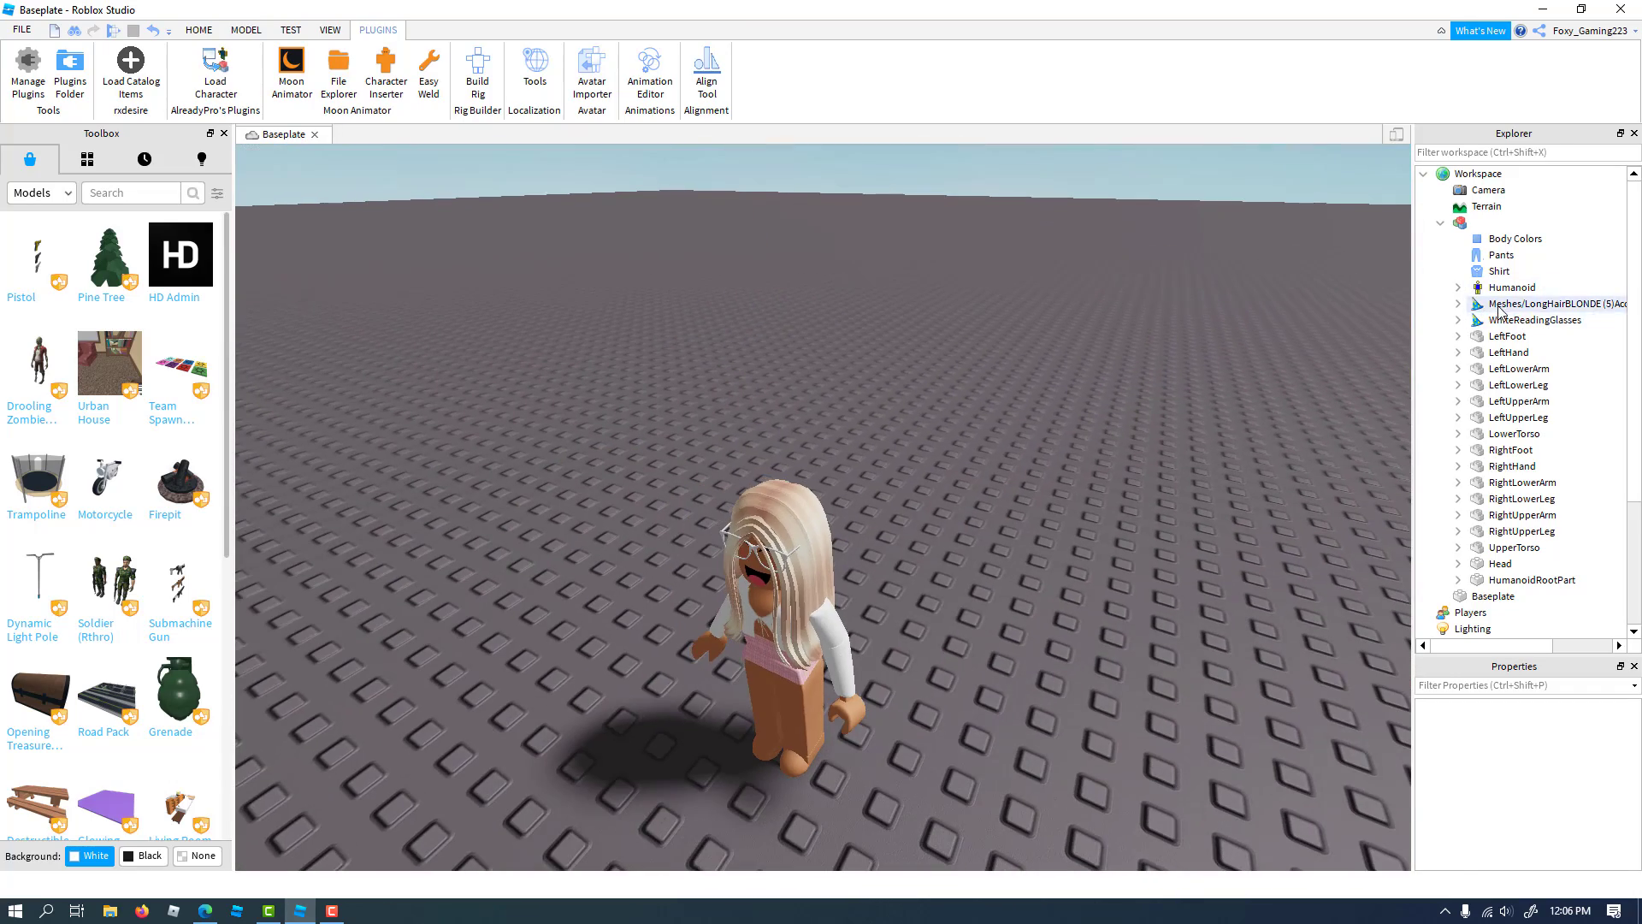
left_click(1499, 308)
left_click(1176, 356)
right_click_drag(1177, 356, 1163, 381)
key("w")
key("s")
key("w")
key("s")
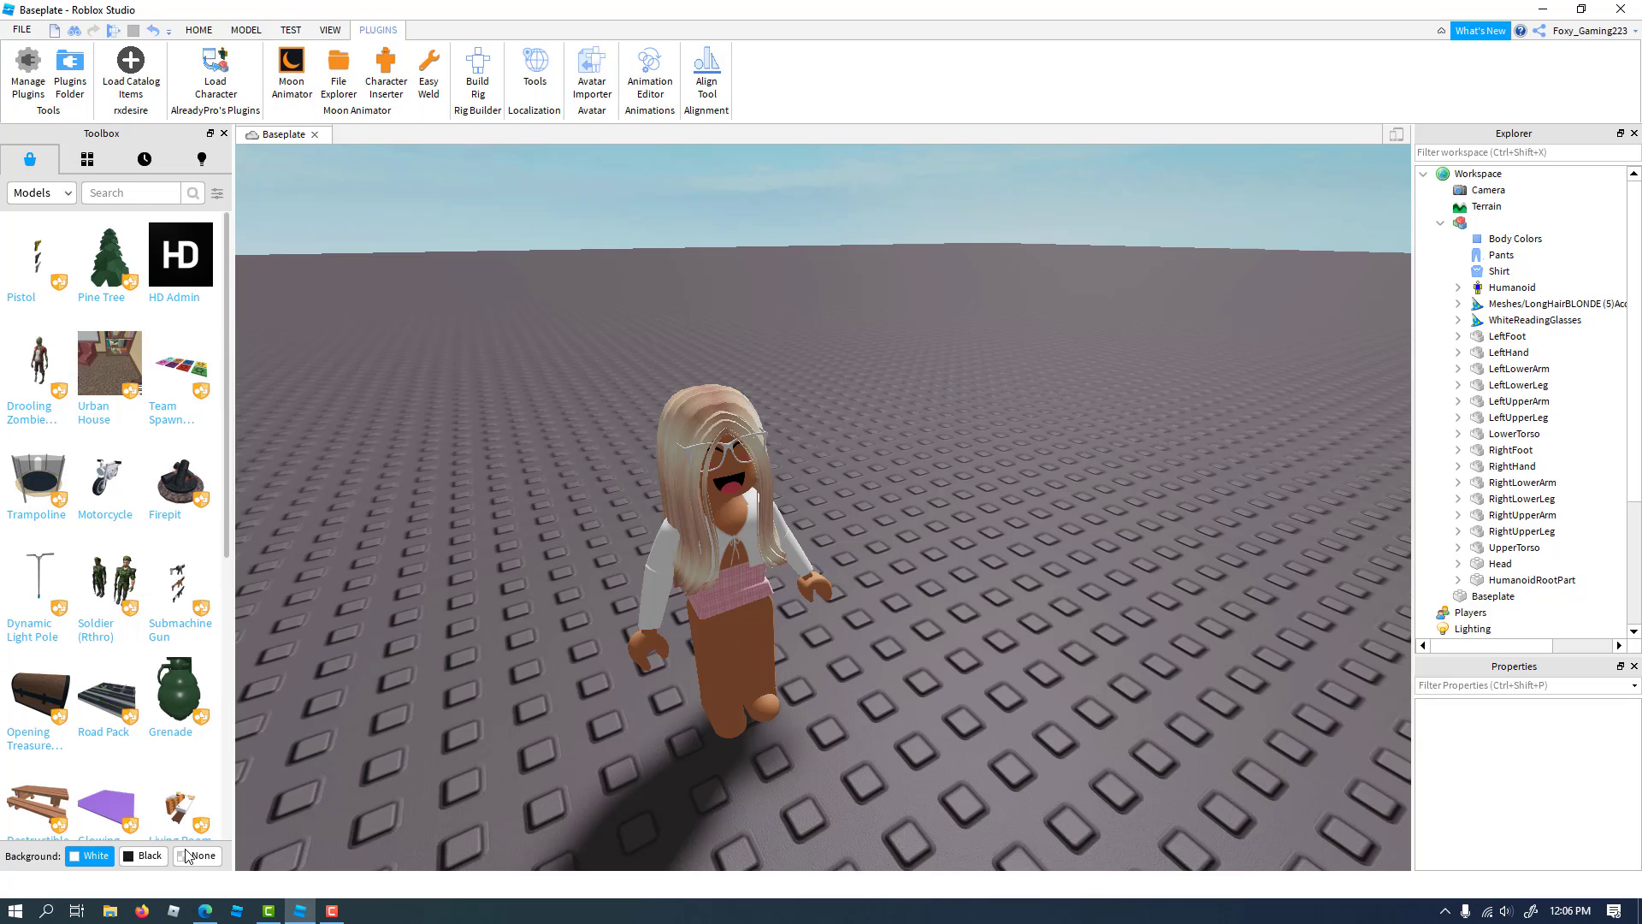
Switch to the Roblox website in the browser, collapse the chat, and show the Avatar Shop's Pants category under Clothing
left_click(204, 911)
left_click(102, 13)
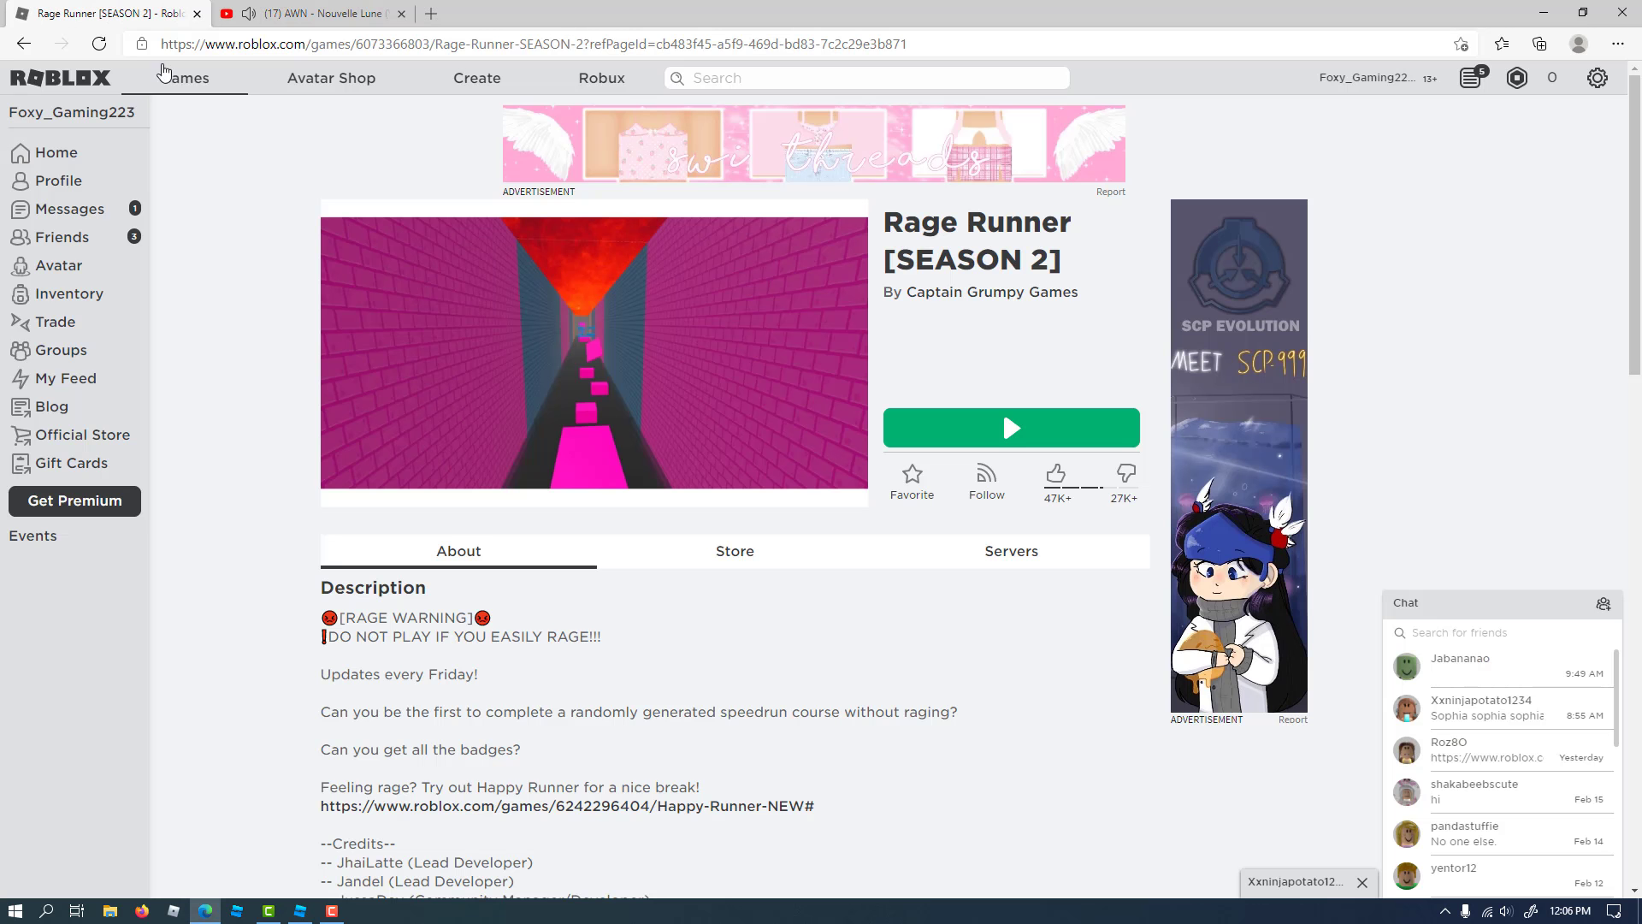
left_click(315, 81)
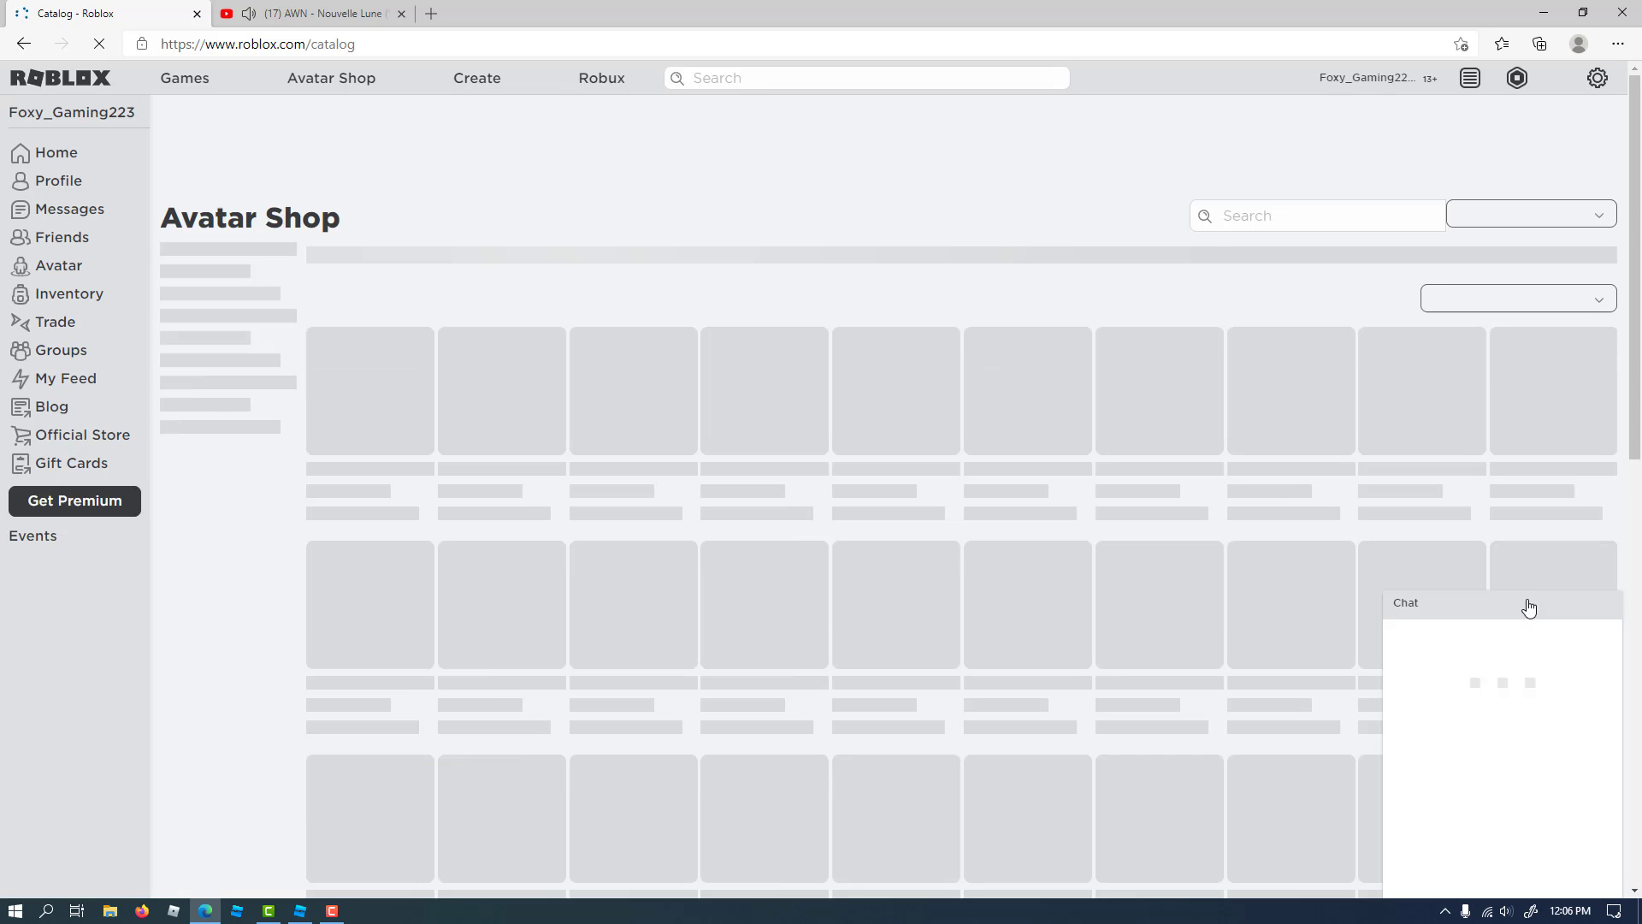
left_click(1485, 610)
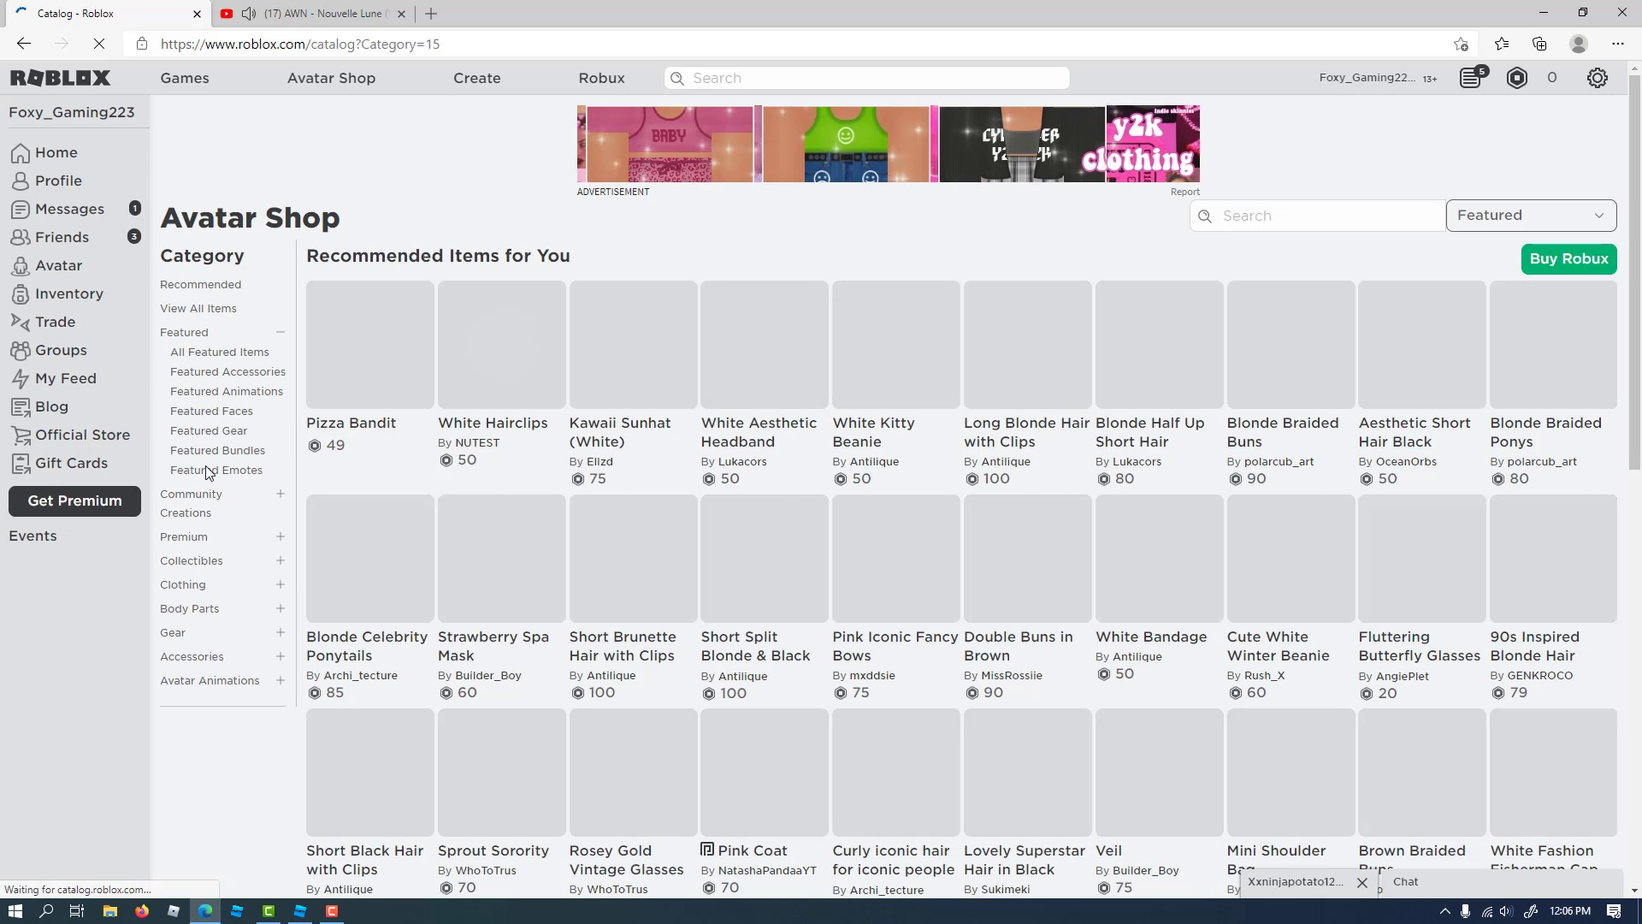
left_click(183, 586)
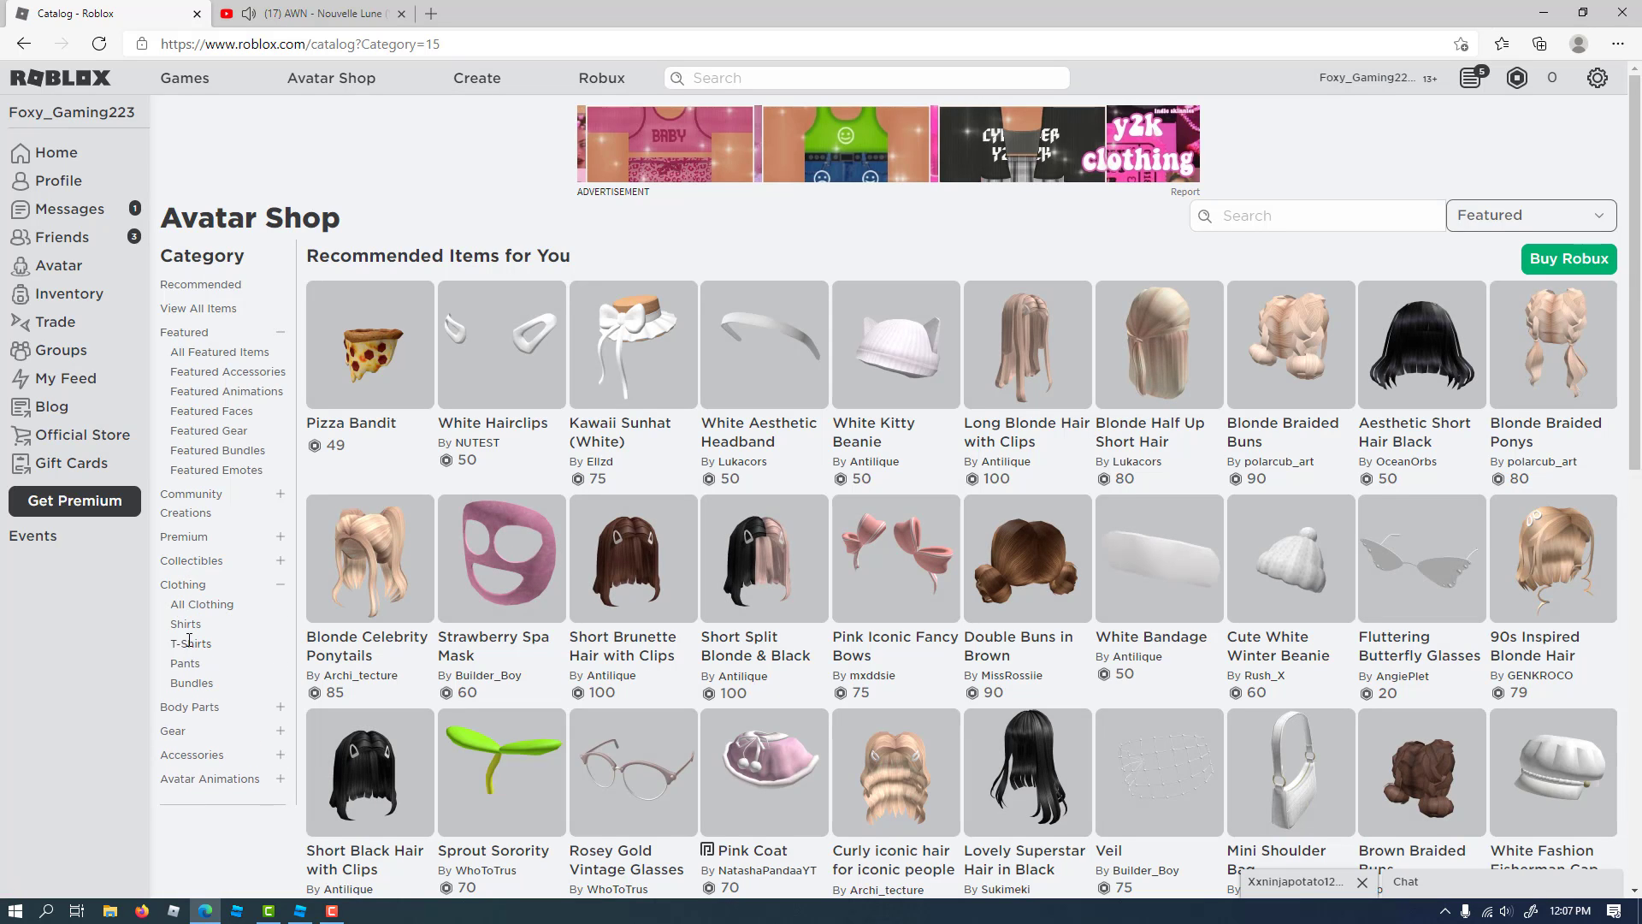
left_click(187, 663)
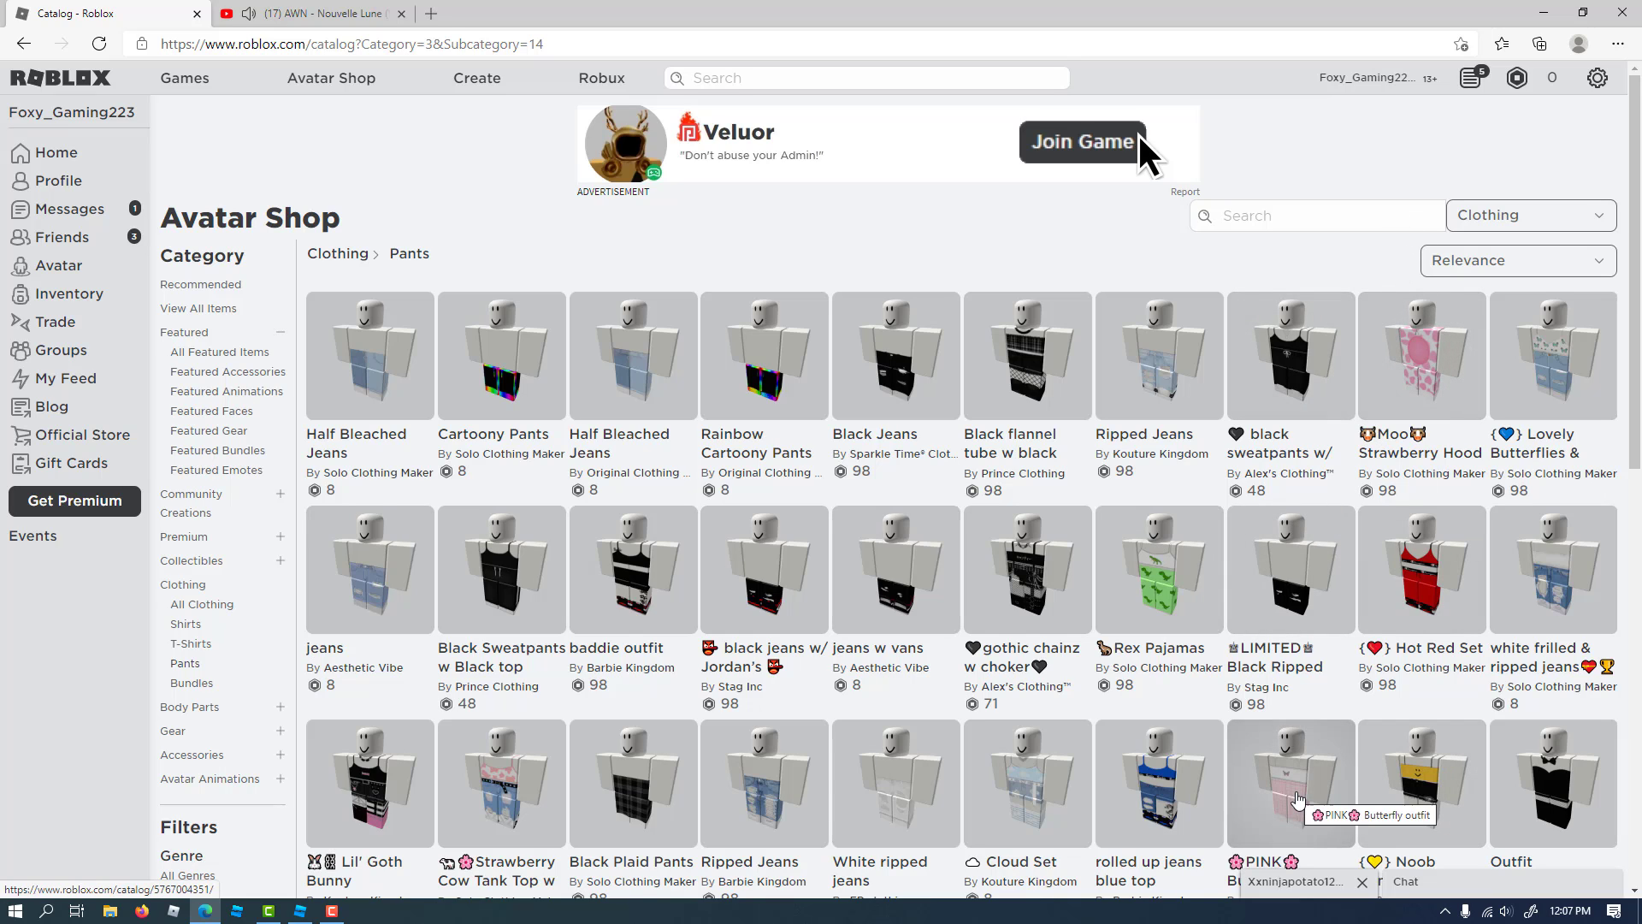
Search the Pants category for "Pink skirt" and open the item "pink plaid skirt w high socks"
left_click(1305, 220)
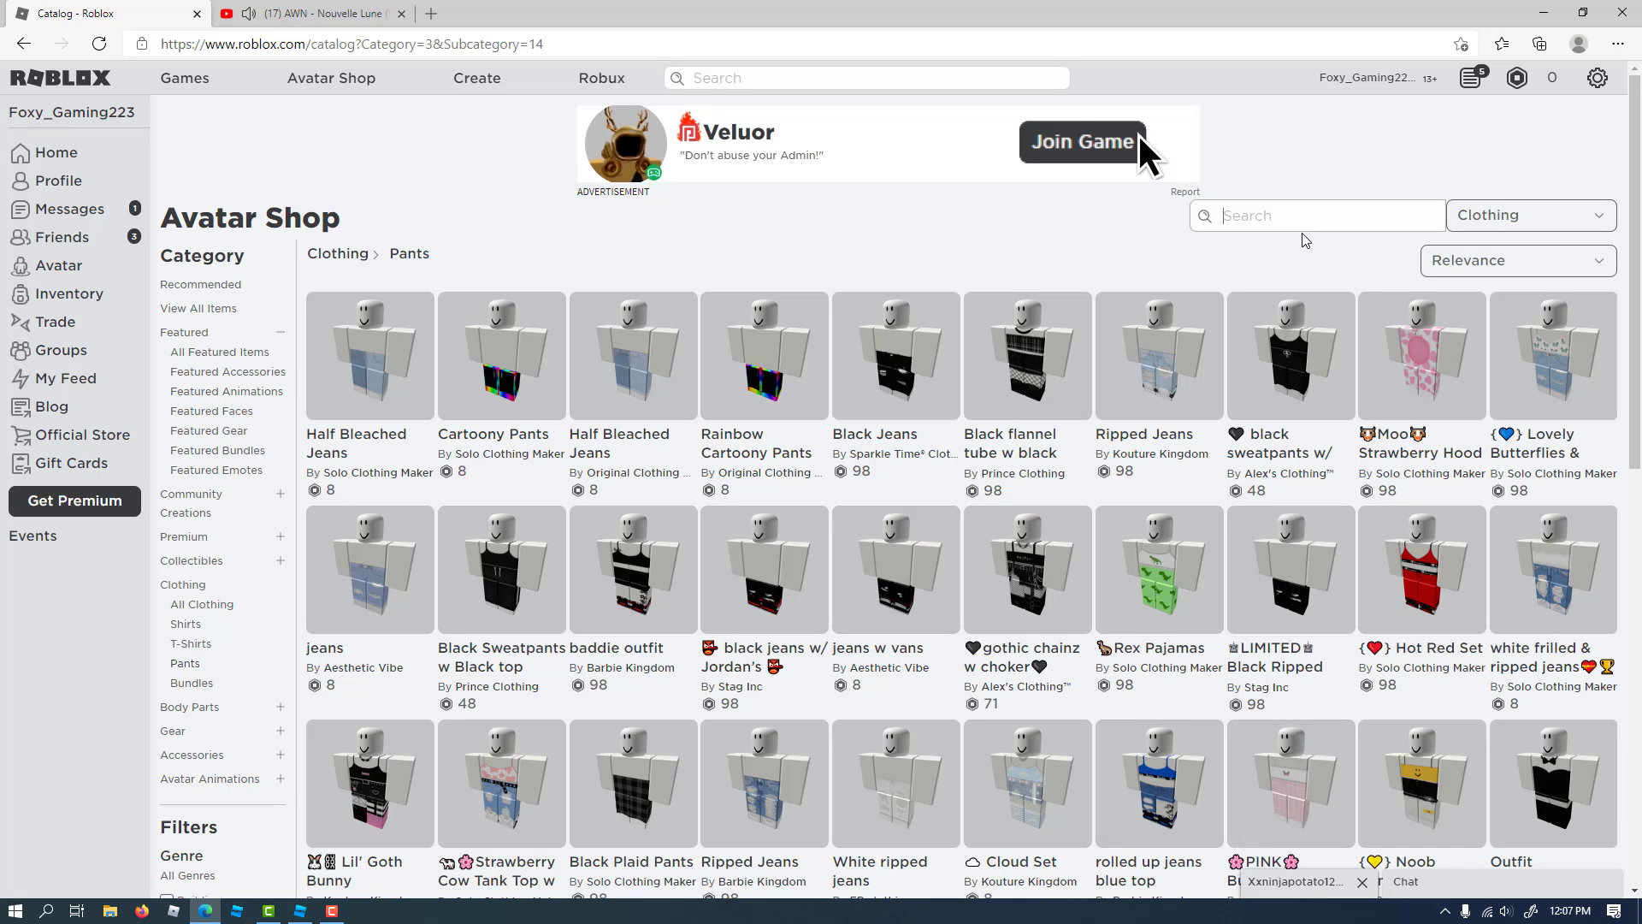
type("Pink skirt")
key("Return")
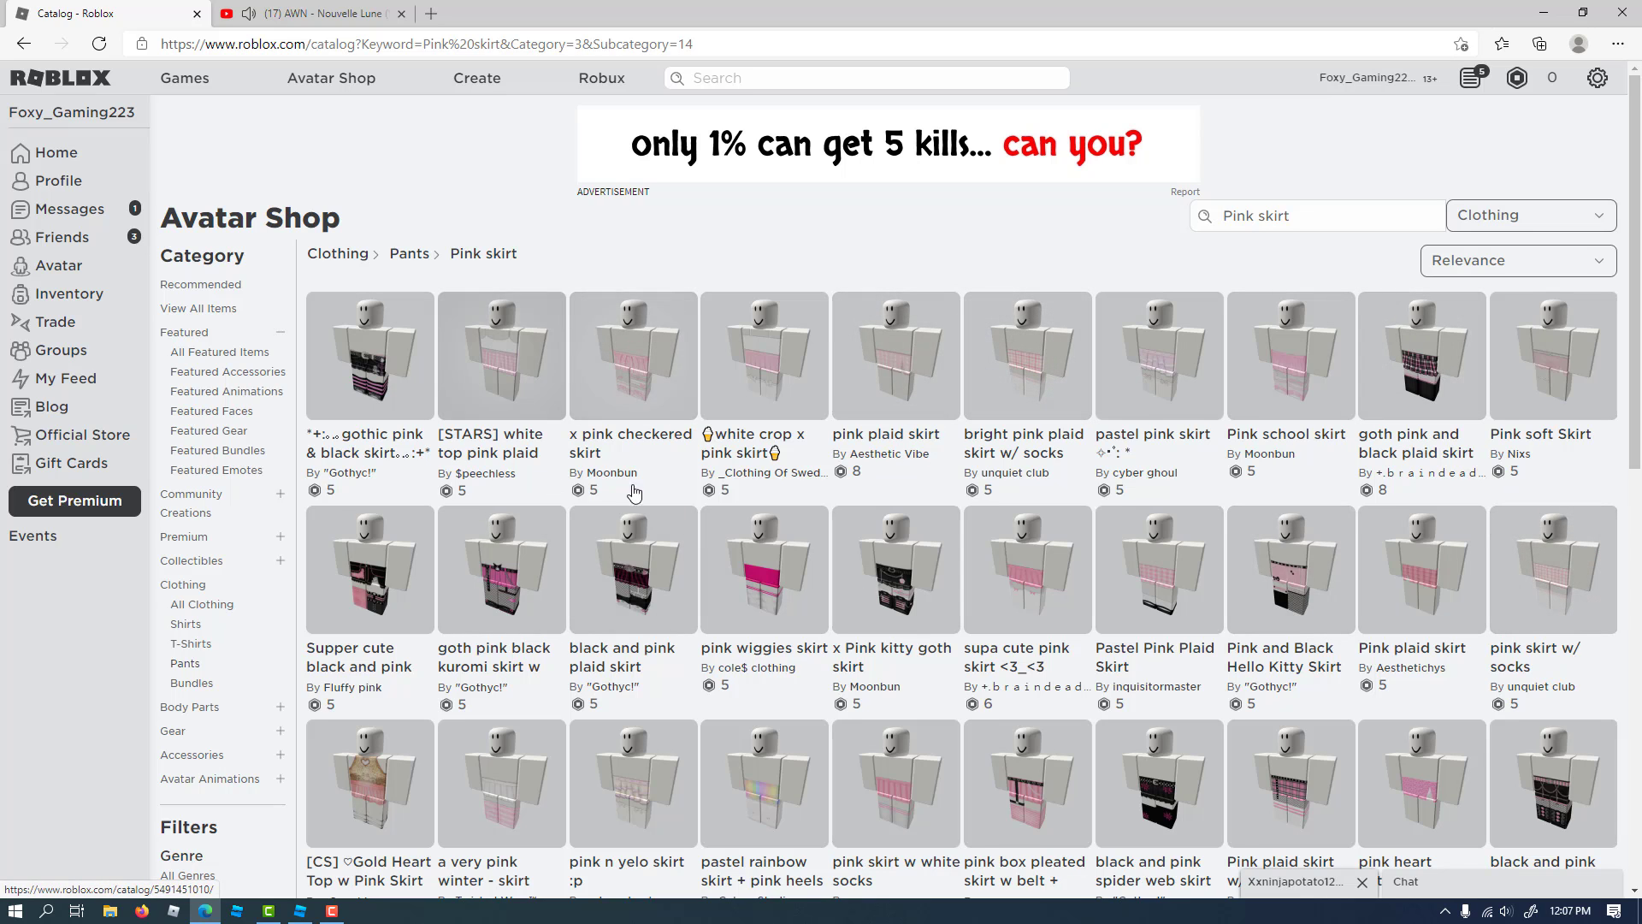
scroll(770, 513, "down", 3)
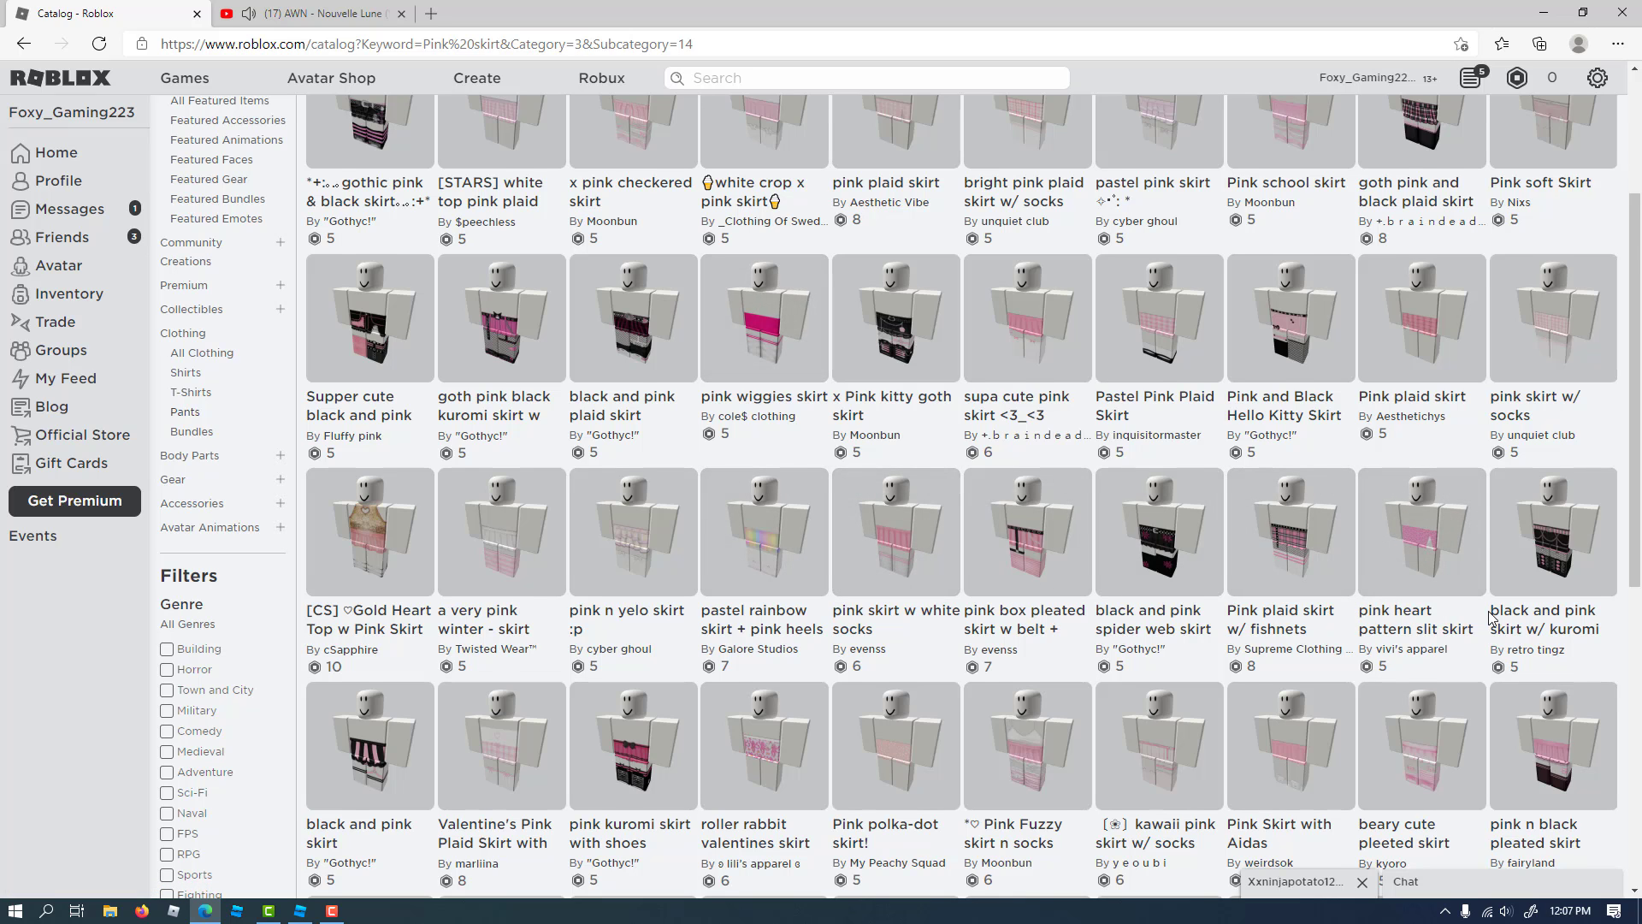
scroll(1490, 616, "down", 5)
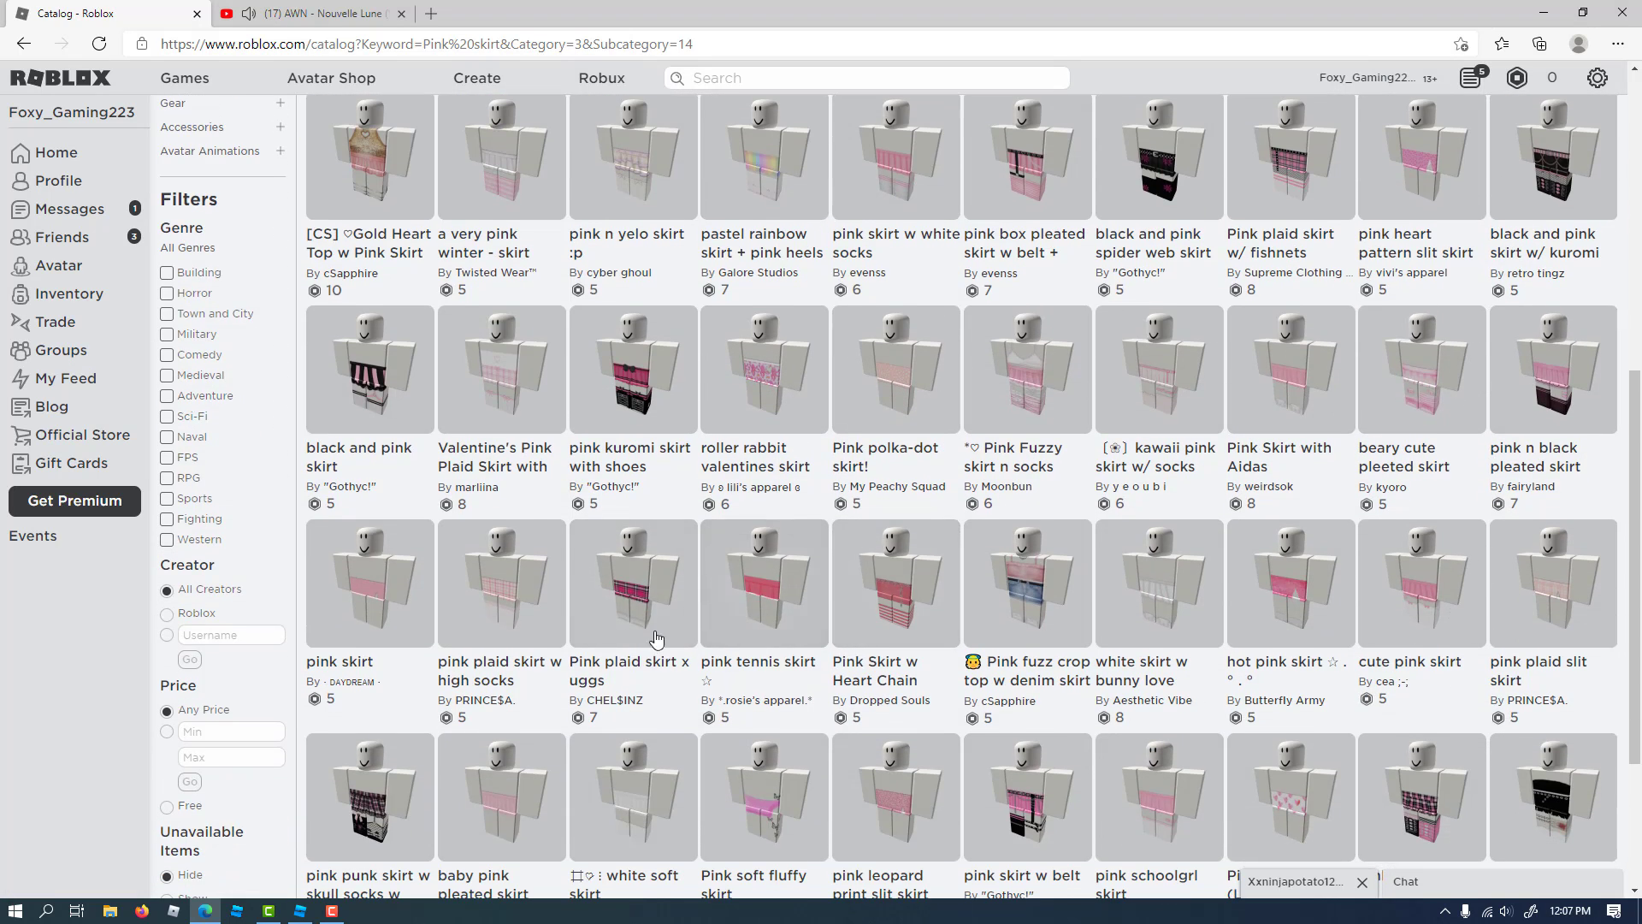
left_click(498, 604)
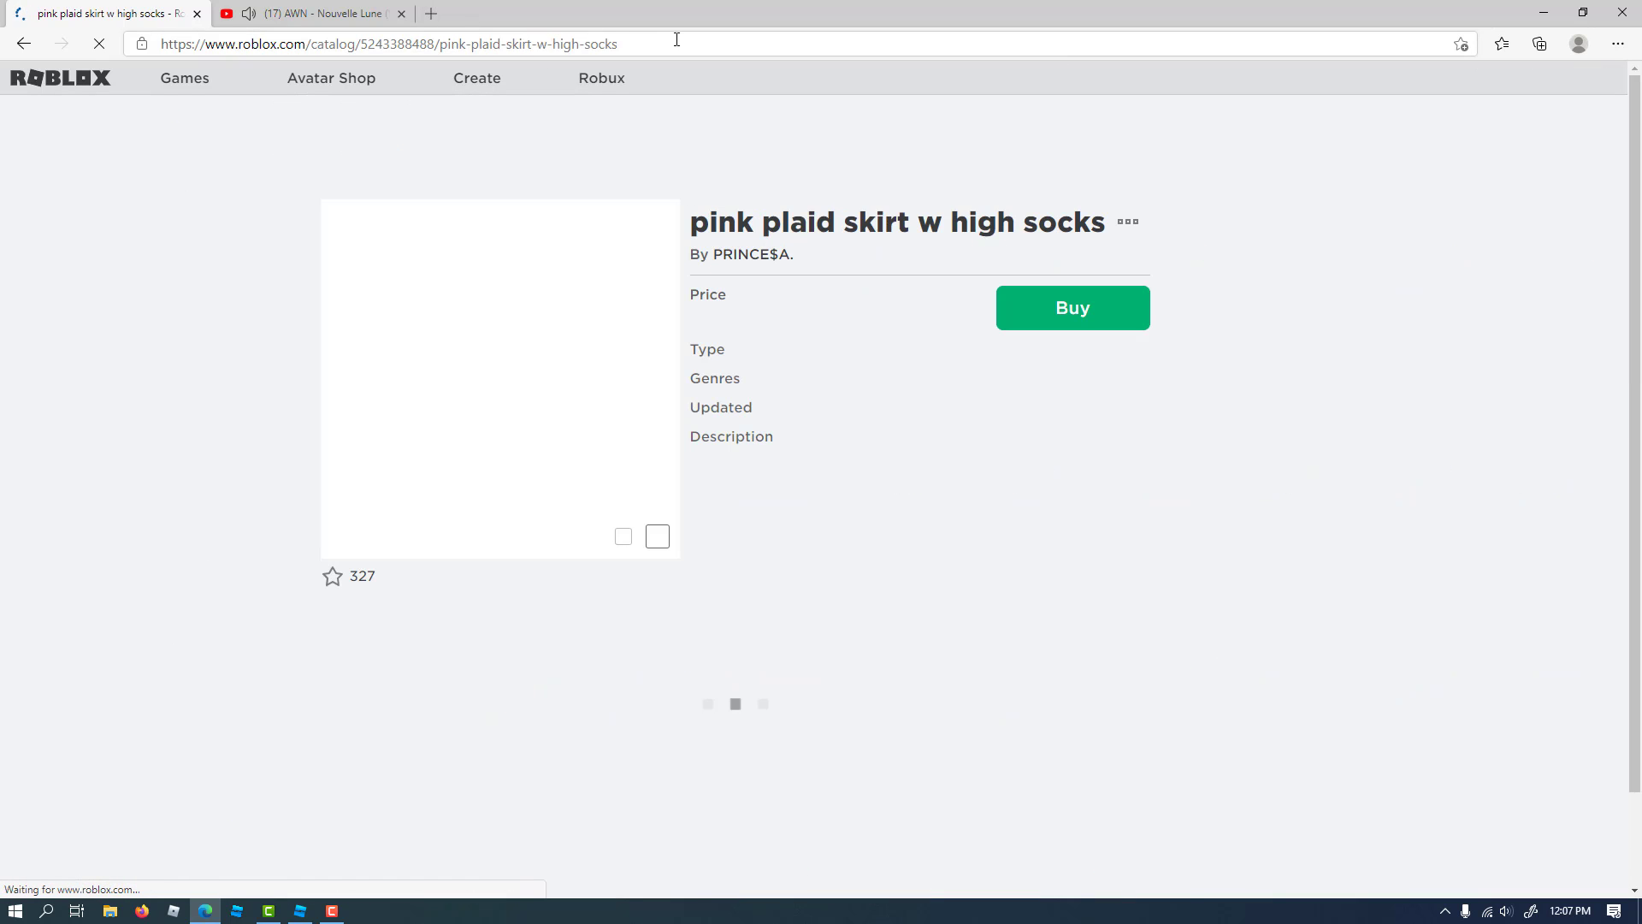
Copy the full web address of the pink plaid skirt's catalog page
left_click(677, 39)
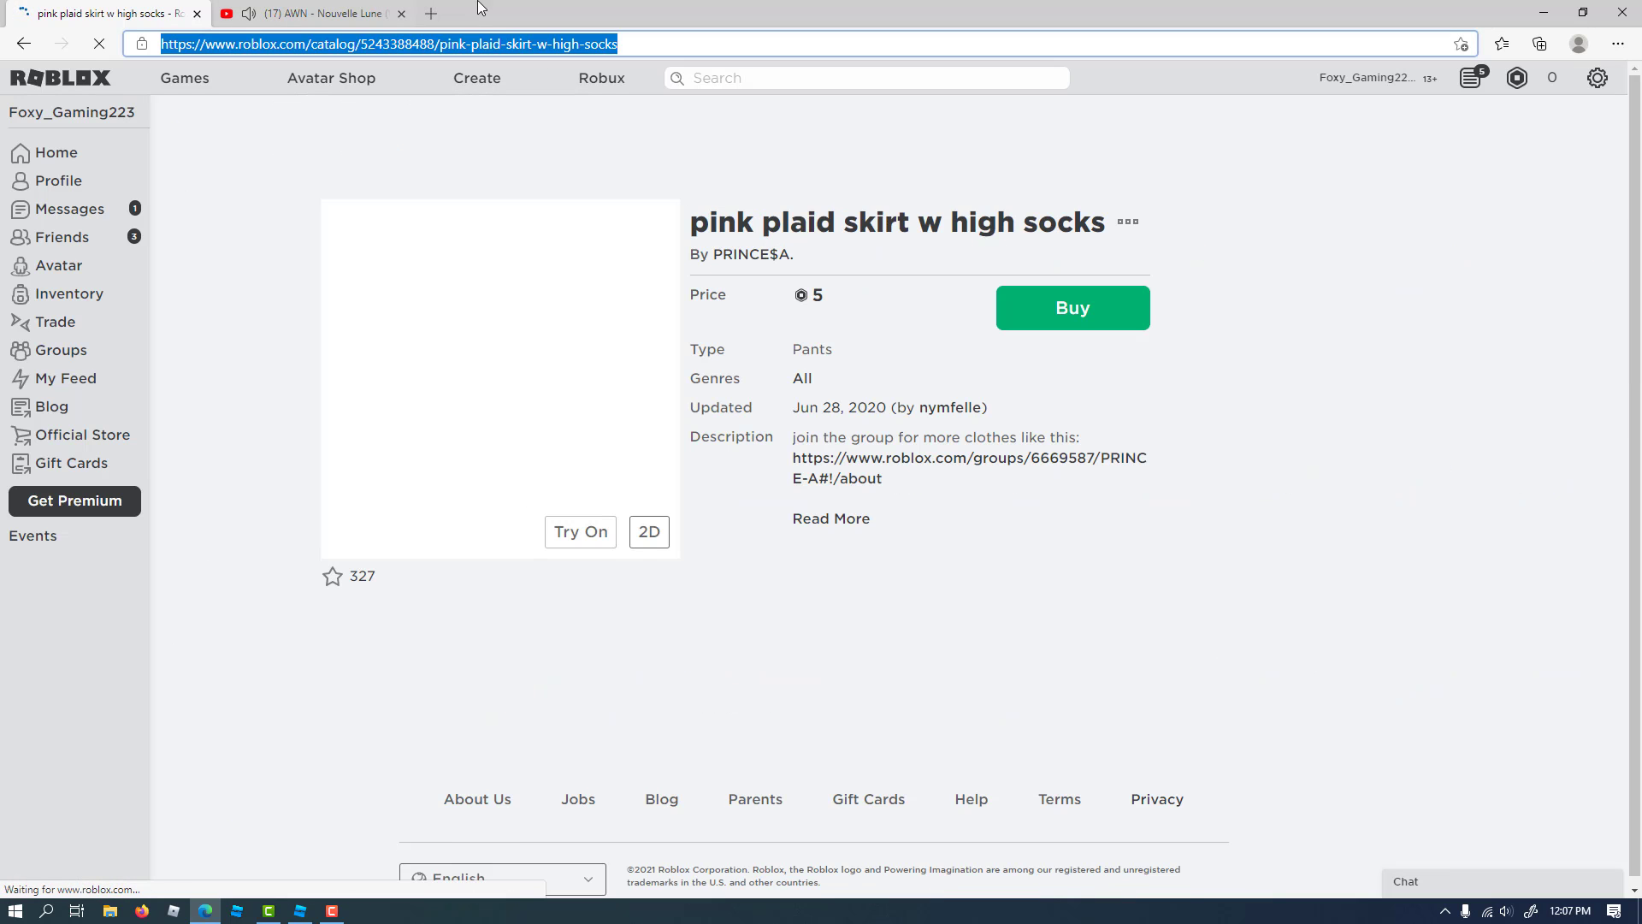
right_click(477, 47)
left_click(519, 183)
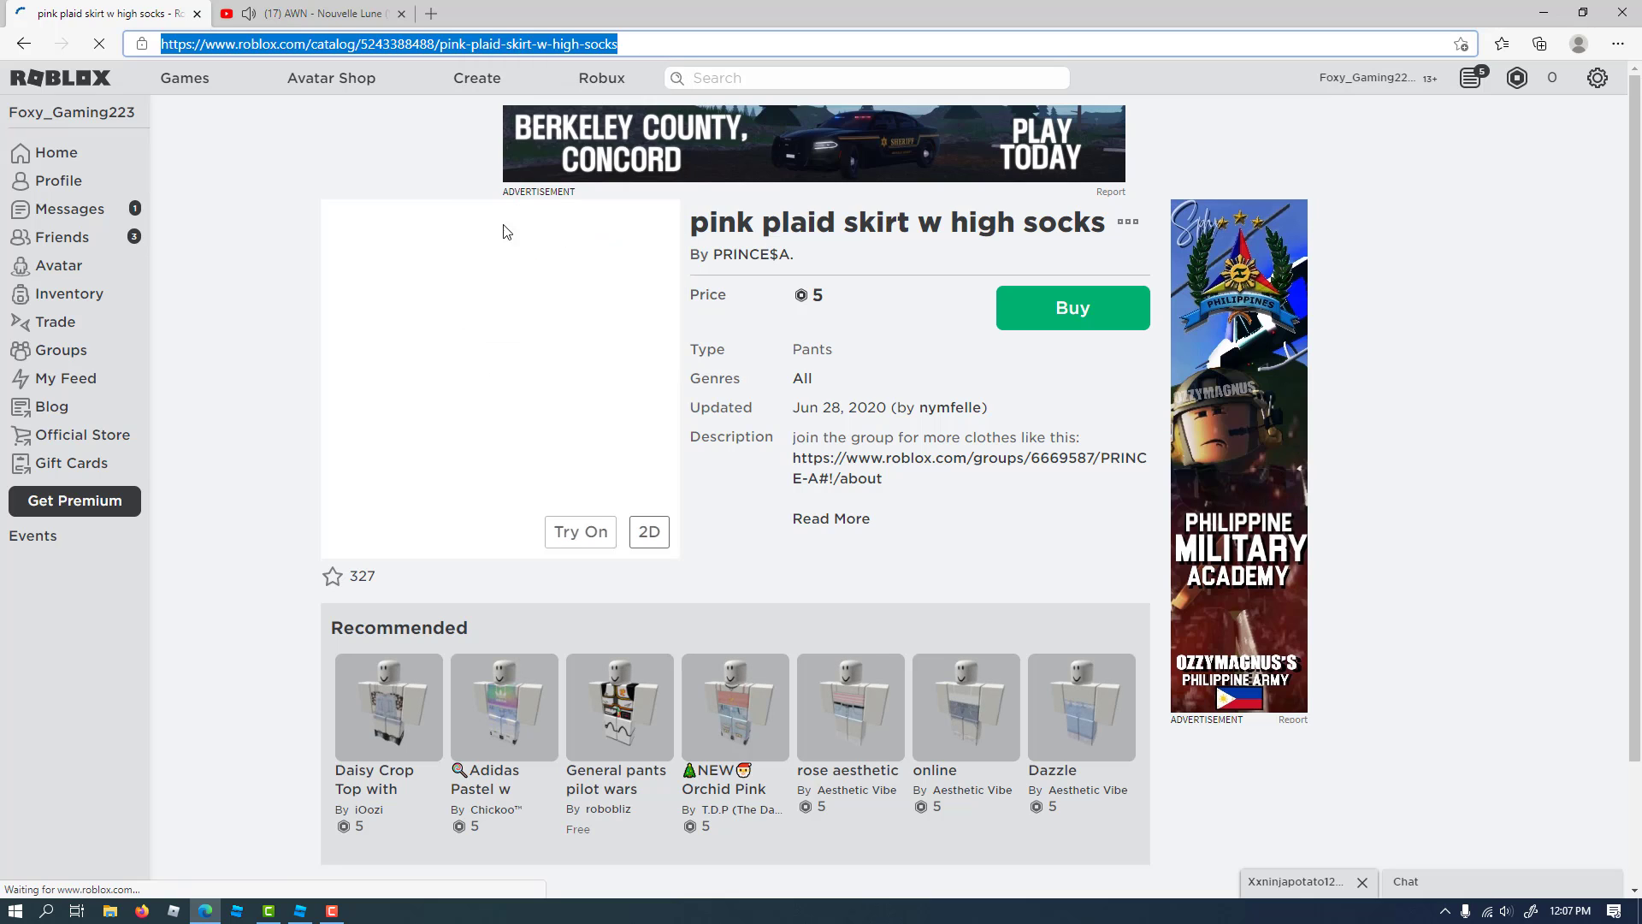
Switch to Roblox Studio, set the avatar's PantsTemplate to the copied pink plaid skirt link, and deselect the Pants object
left_click(301, 912)
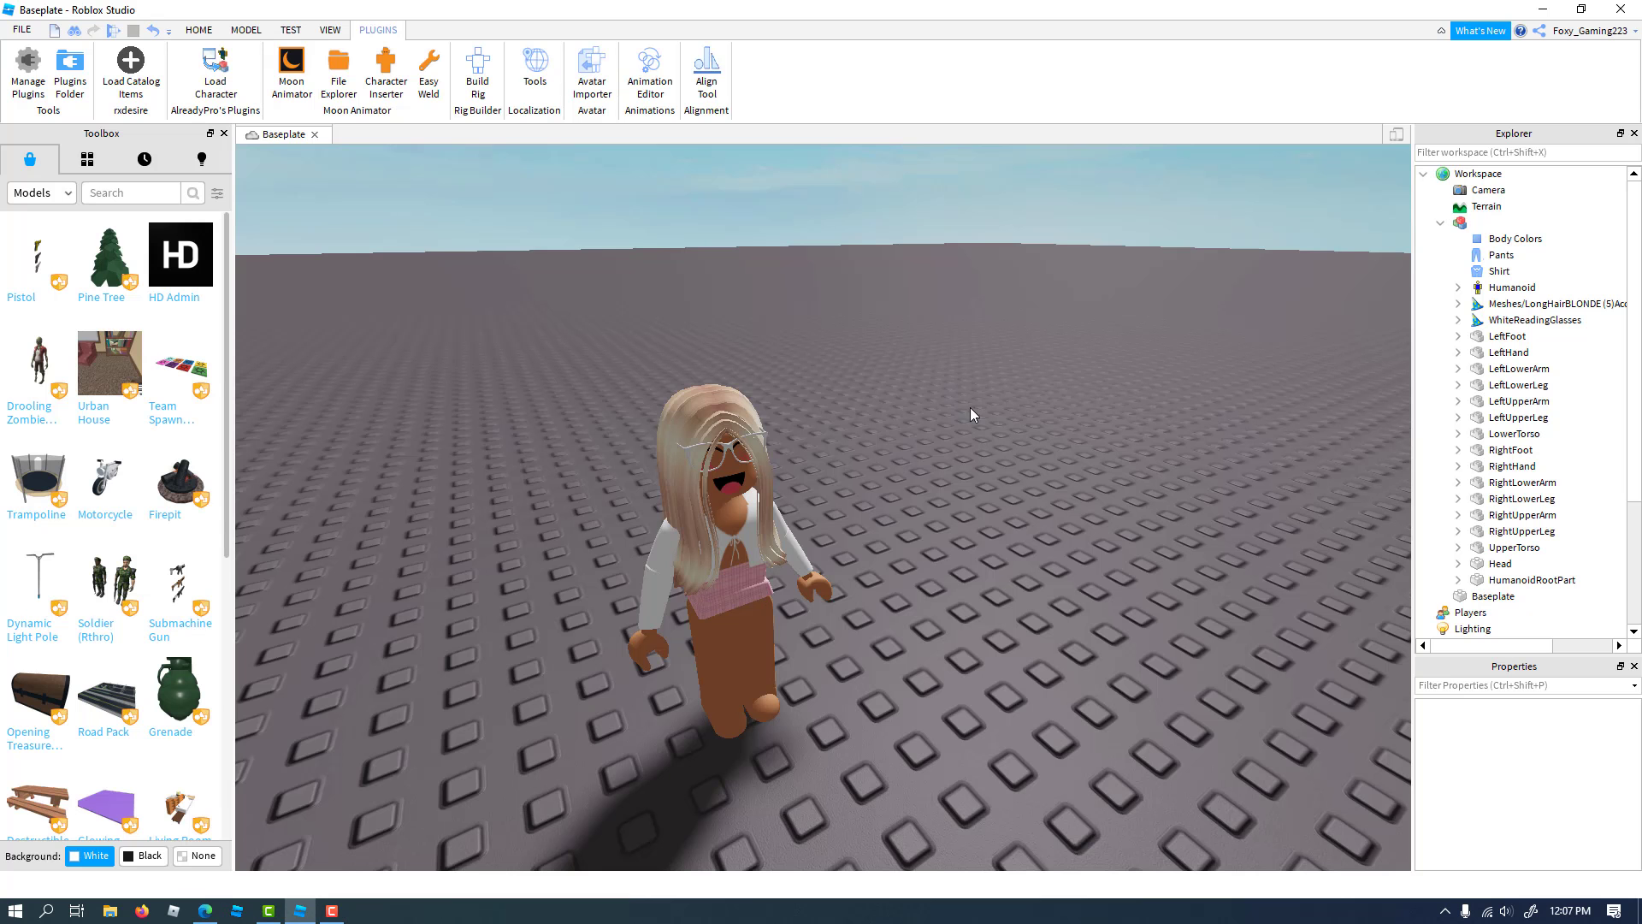
left_click(1484, 256)
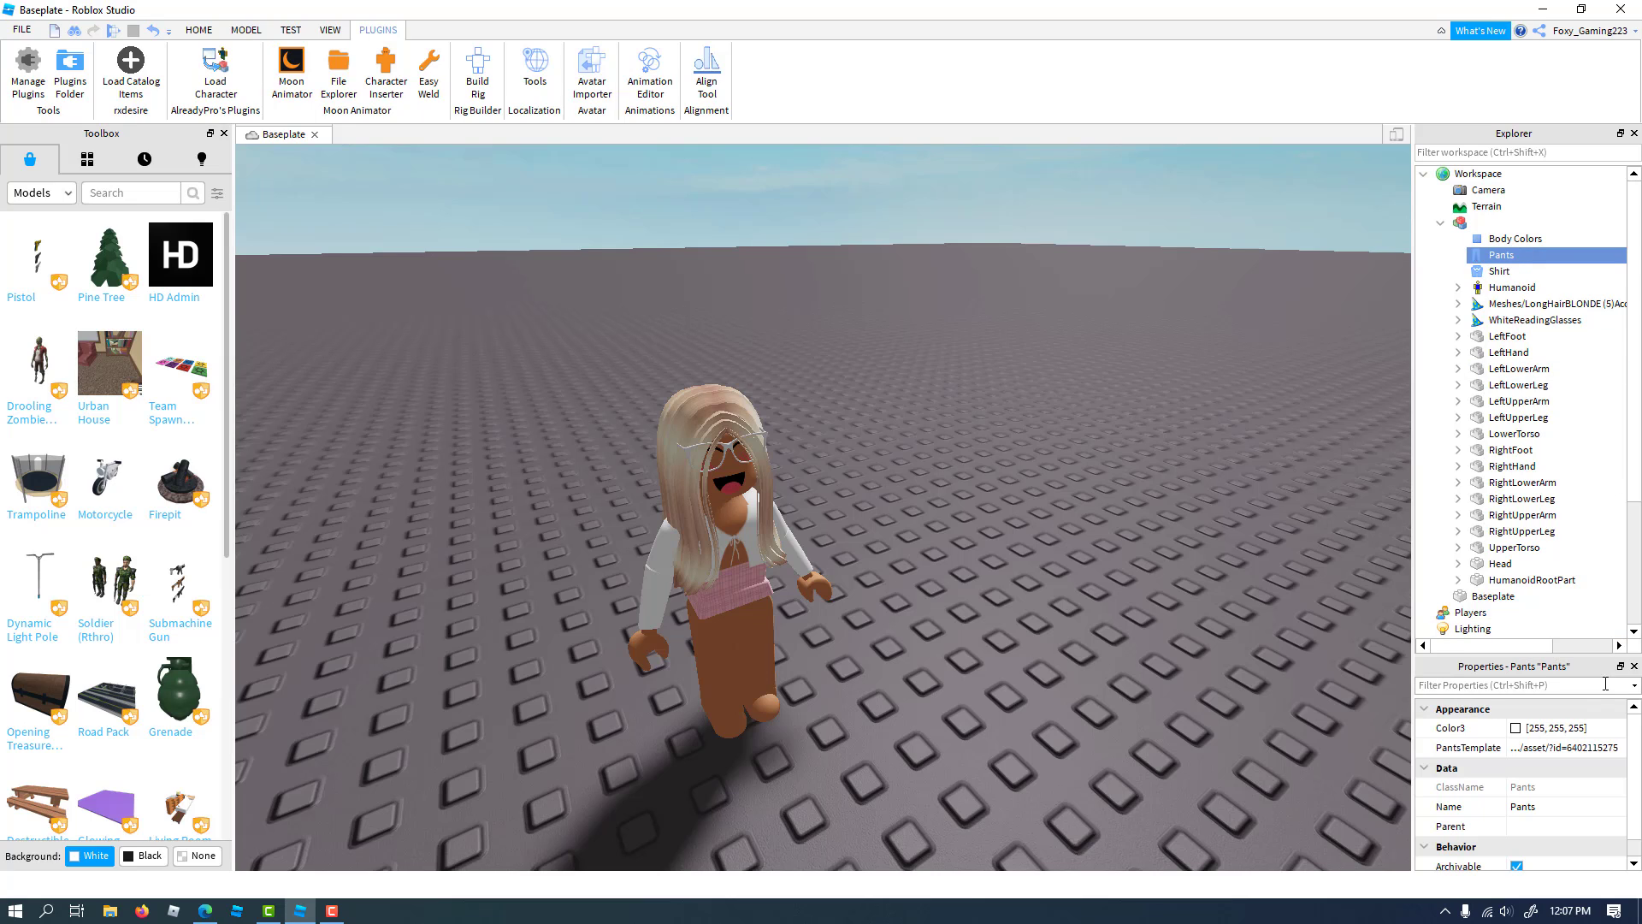
left_click(1565, 747)
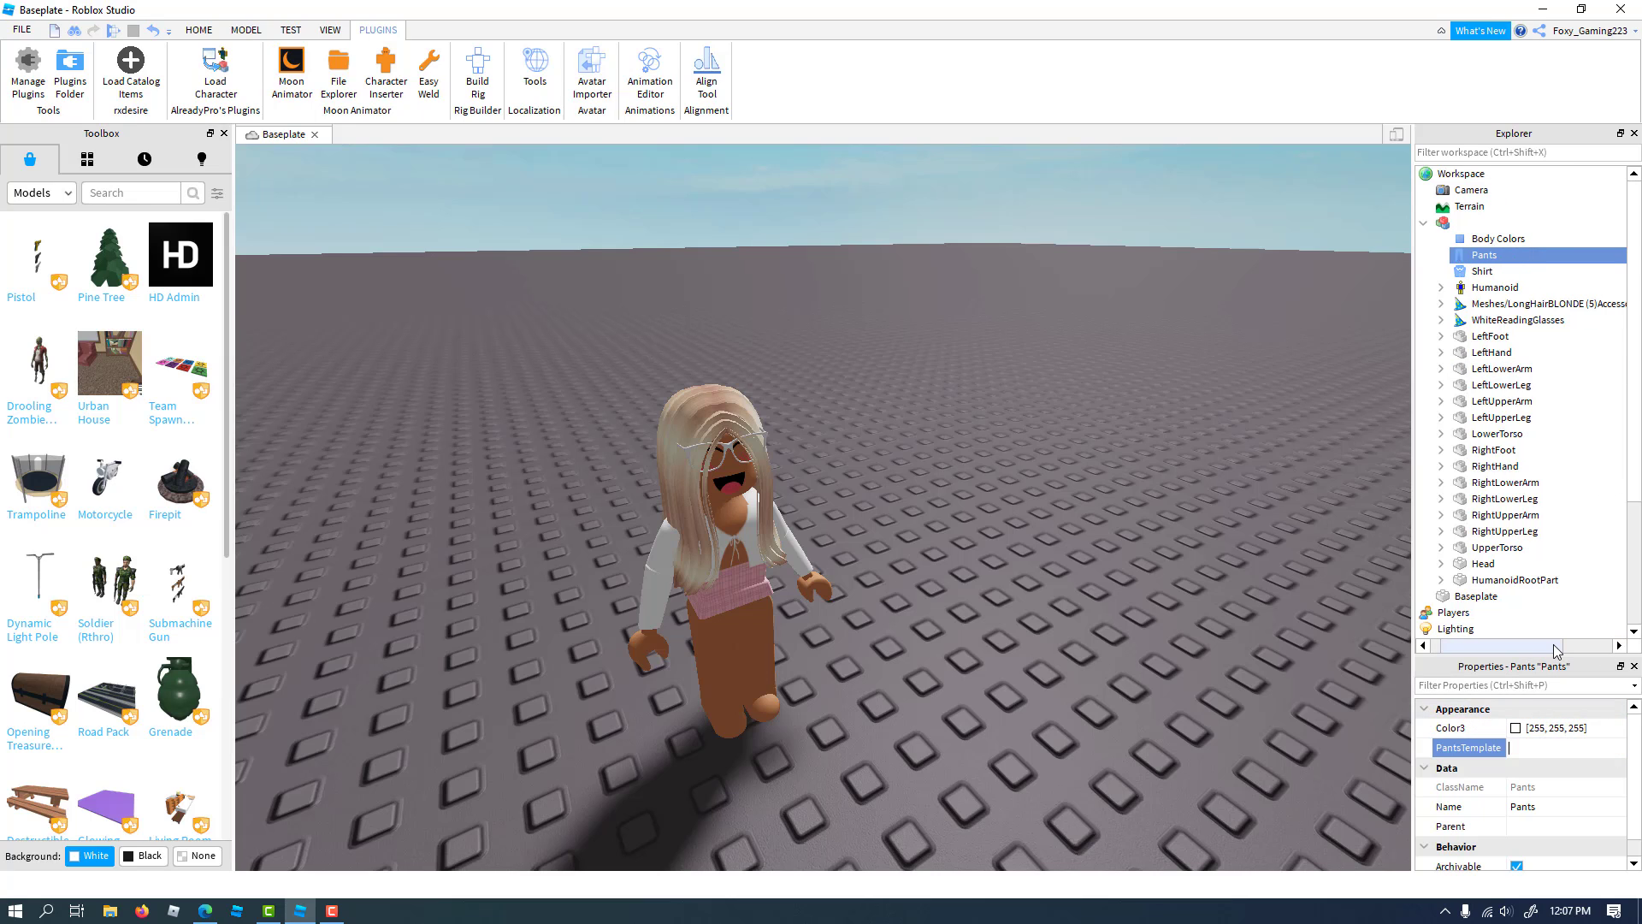
key("Return")
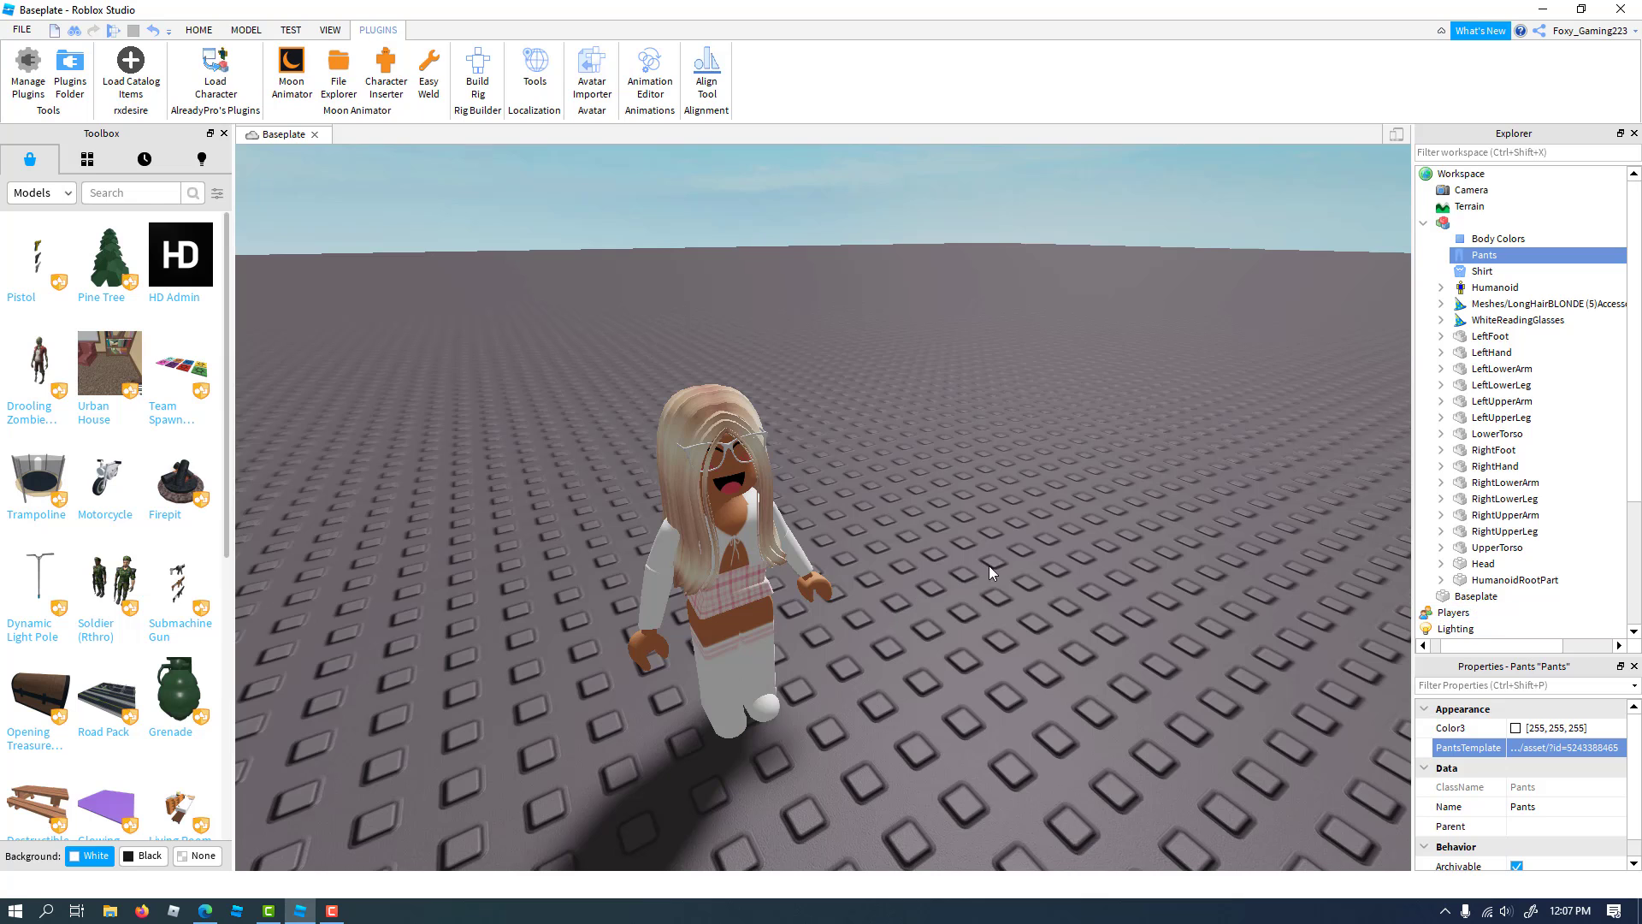
left_click(1040, 518)
scroll(1040, 518, "down", 2)
scroll(1039, 518, "up", 2)
right_click_drag(1039, 518, 1041, 518)
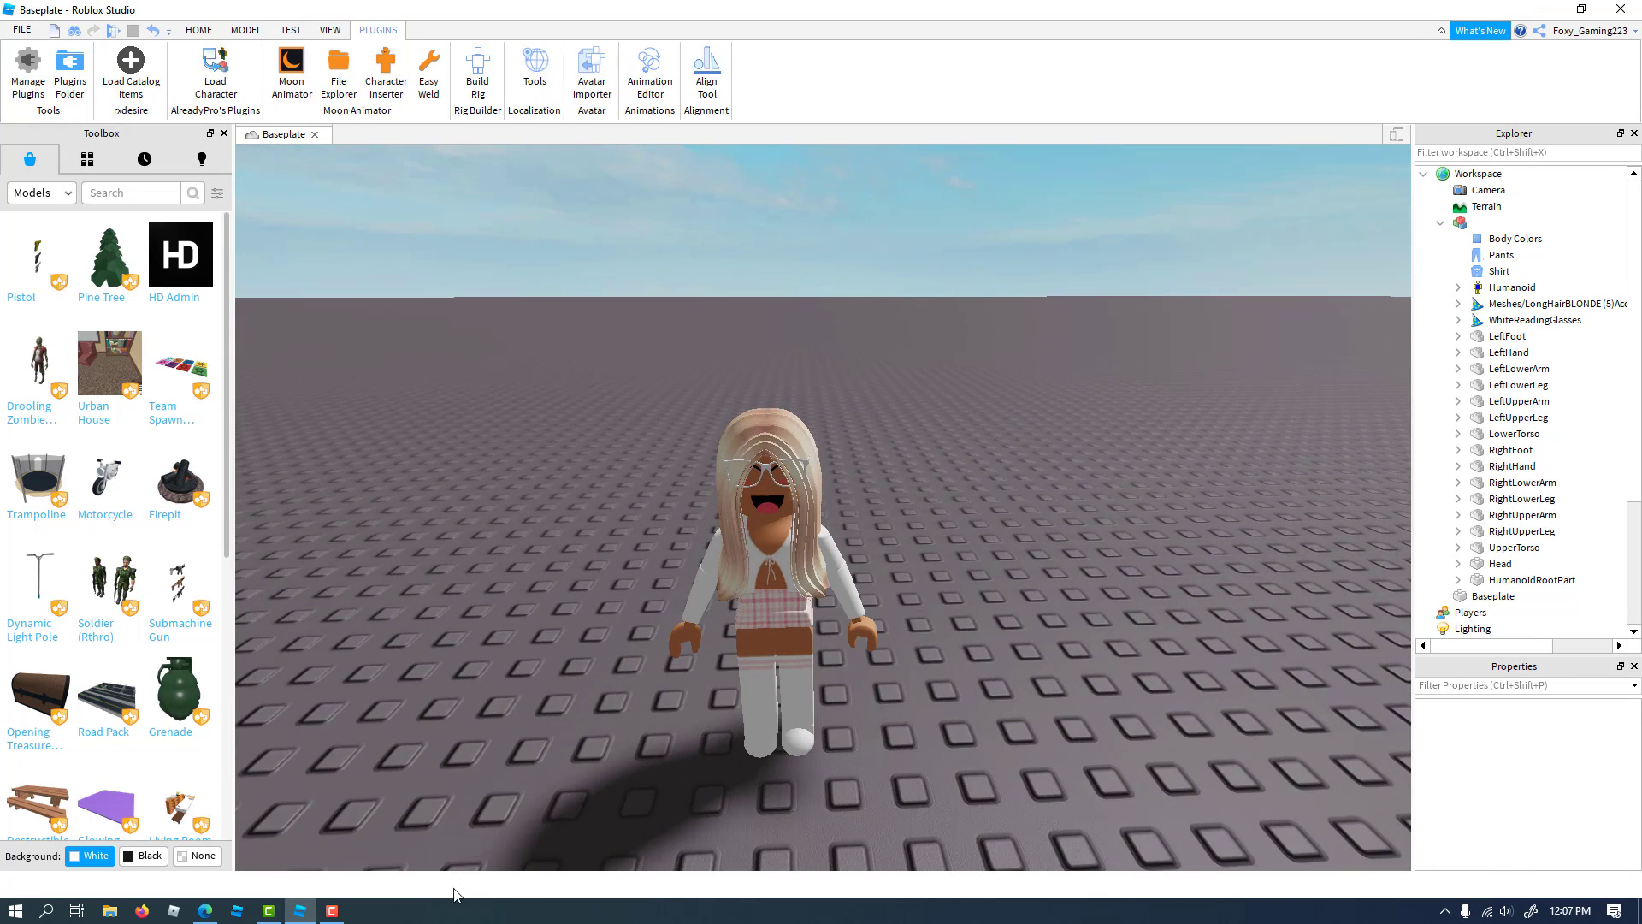
Switch back to the browser and show the Avatar Shop's Shirts category under Clothing
left_click(193, 911)
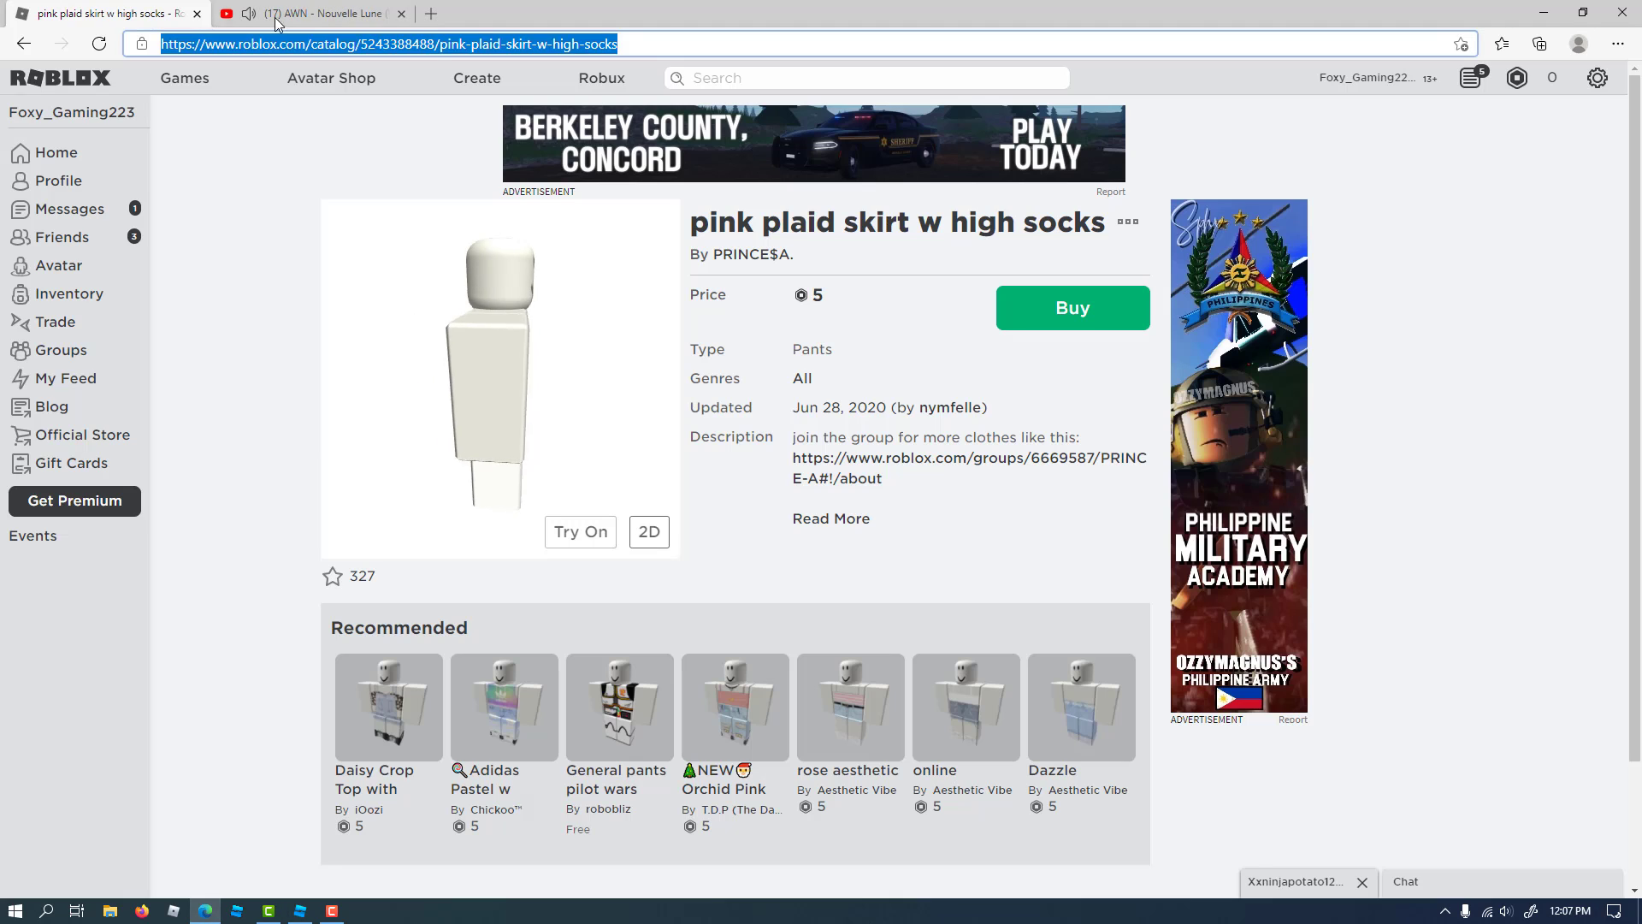
left_click(314, 77)
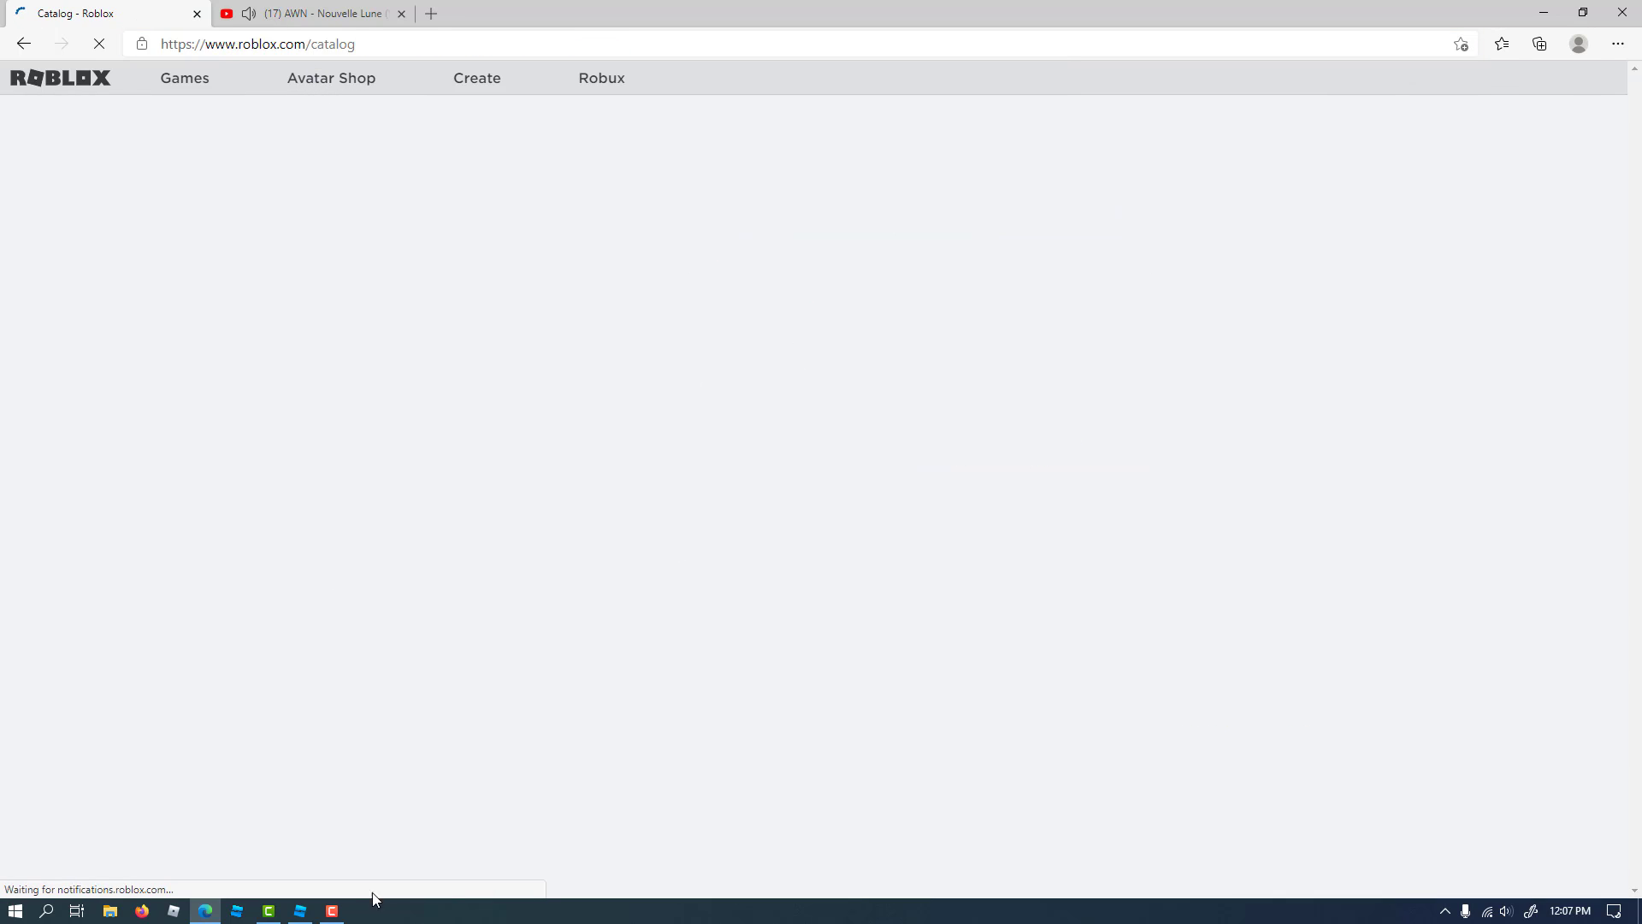
scroll(220, 720, "down", 2)
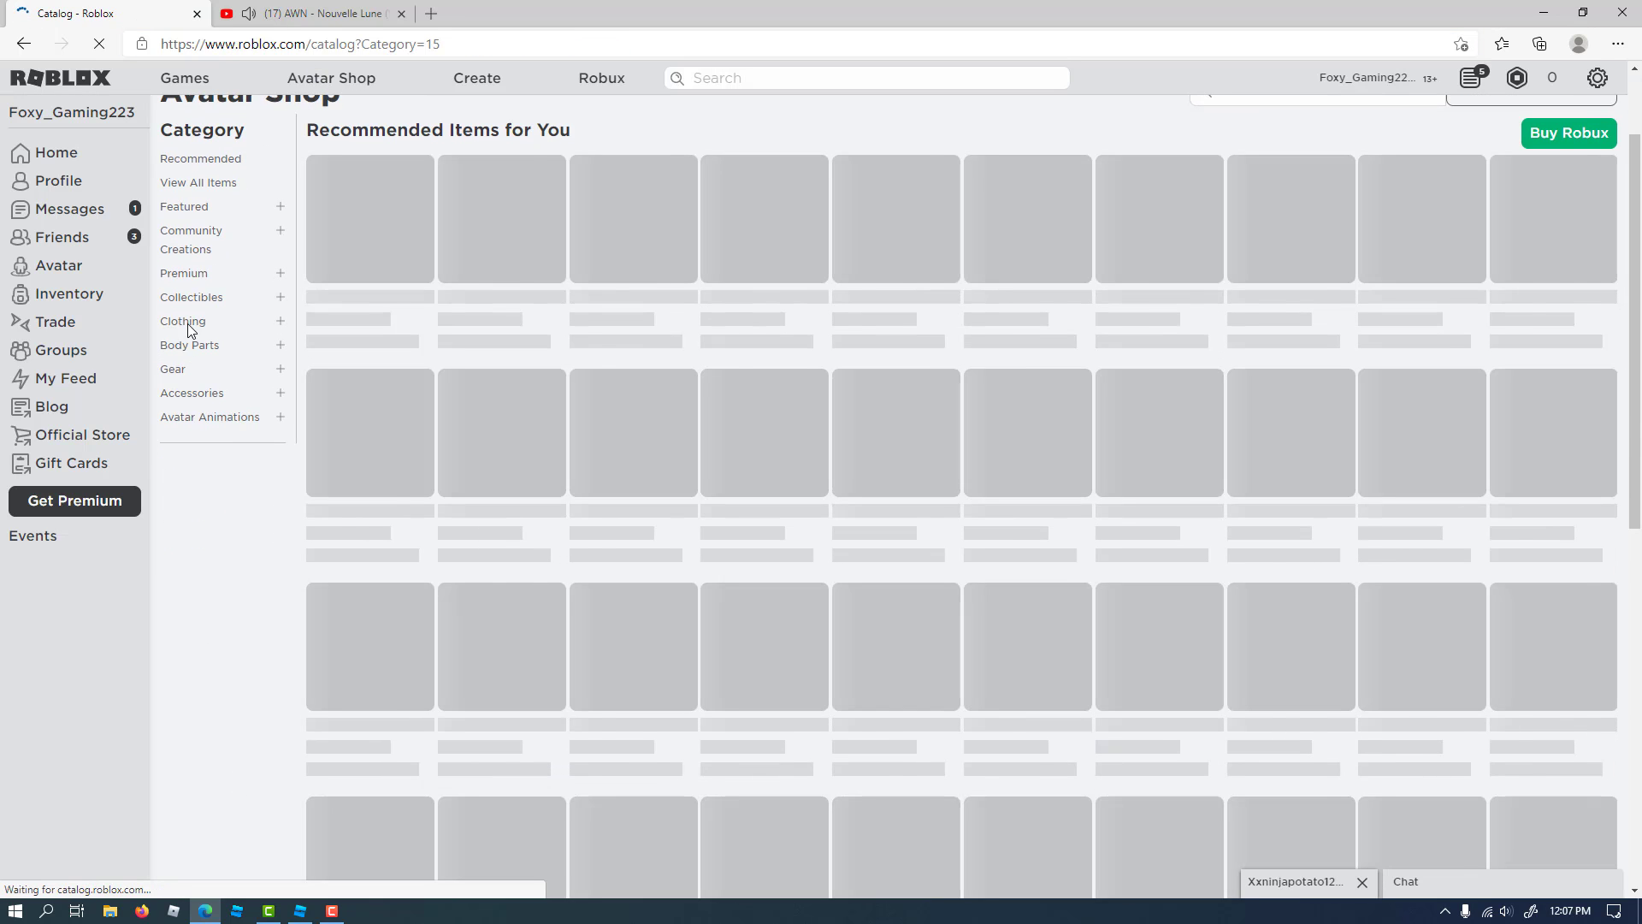
left_click(183, 459)
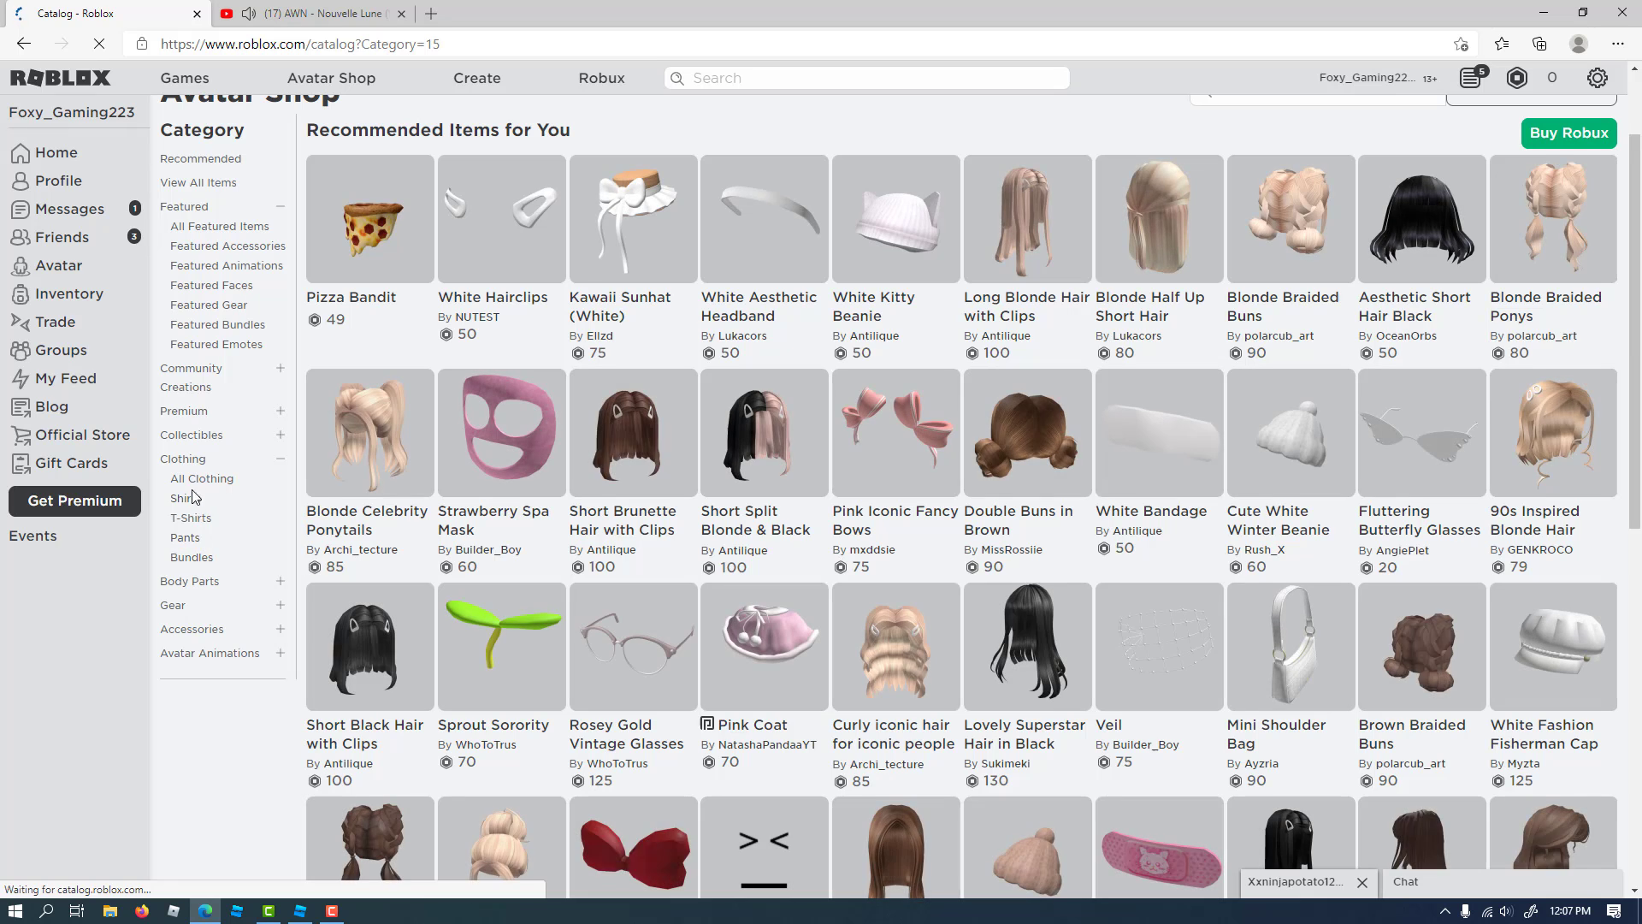
left_click(186, 498)
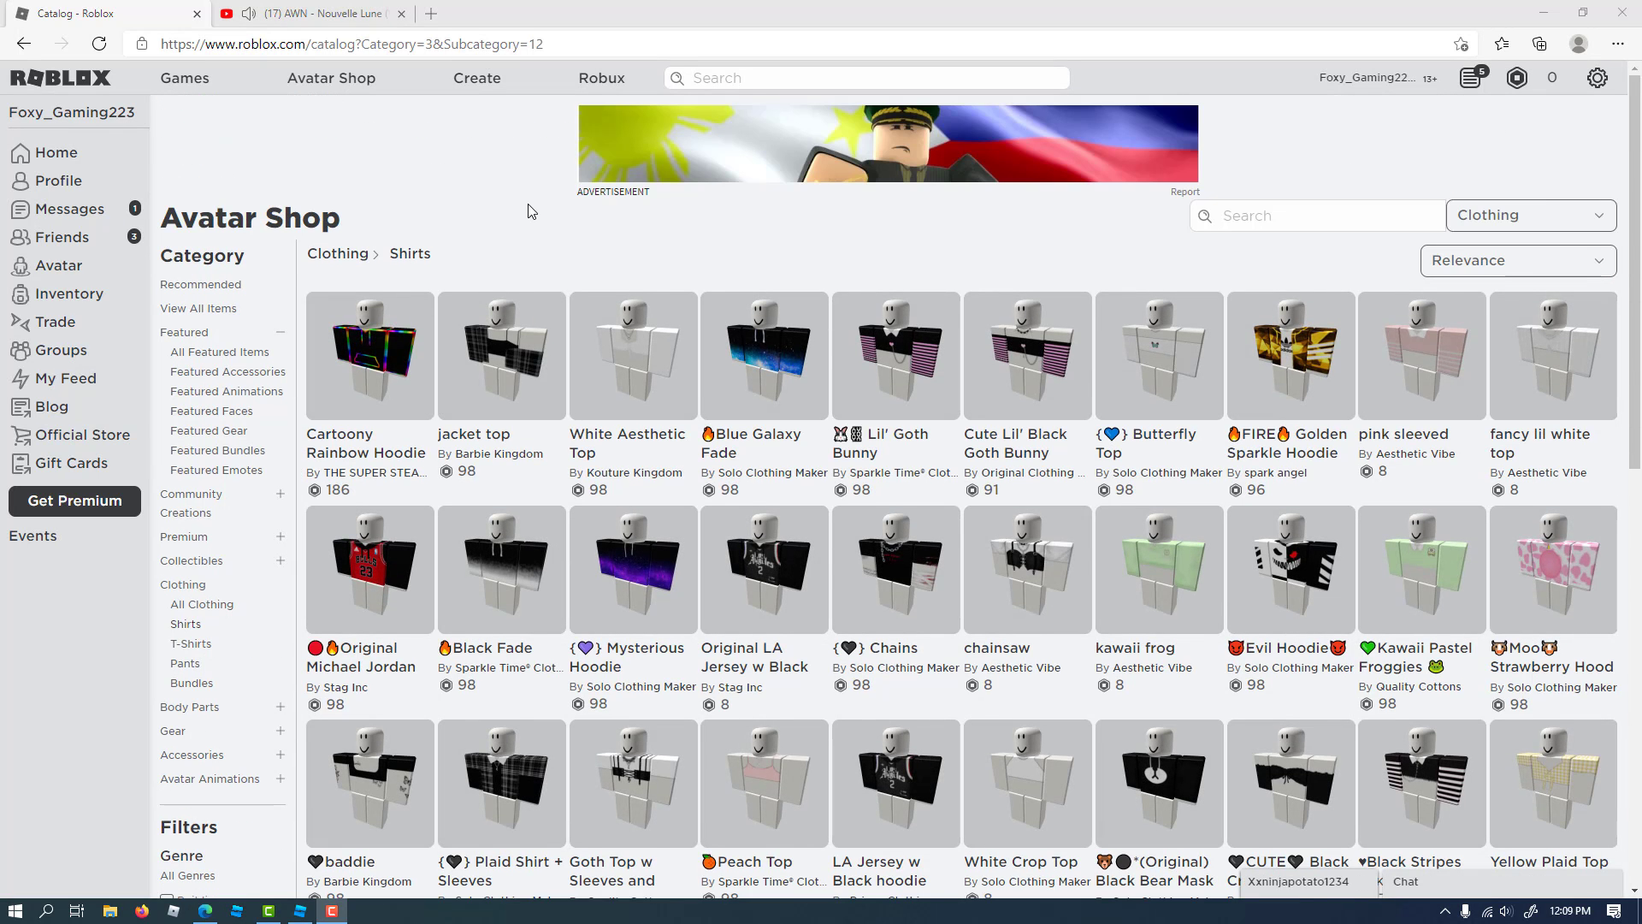
Search the Shirts category for "white cardigan" and open the item titled just "white cardigan"
left_click(1255, 209)
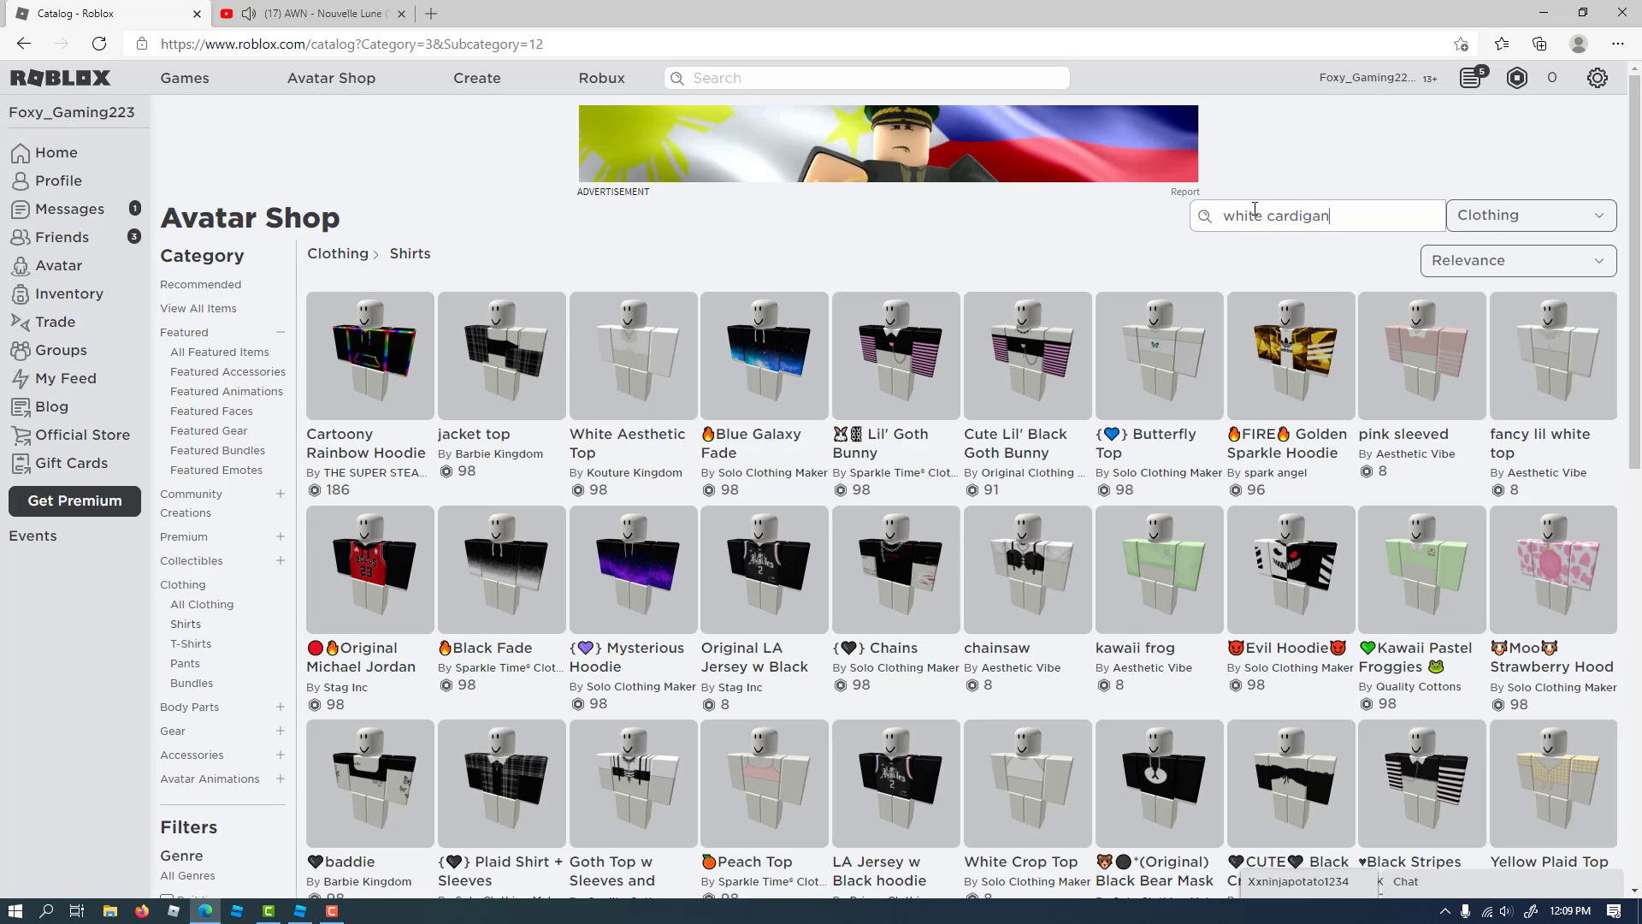
key("Return")
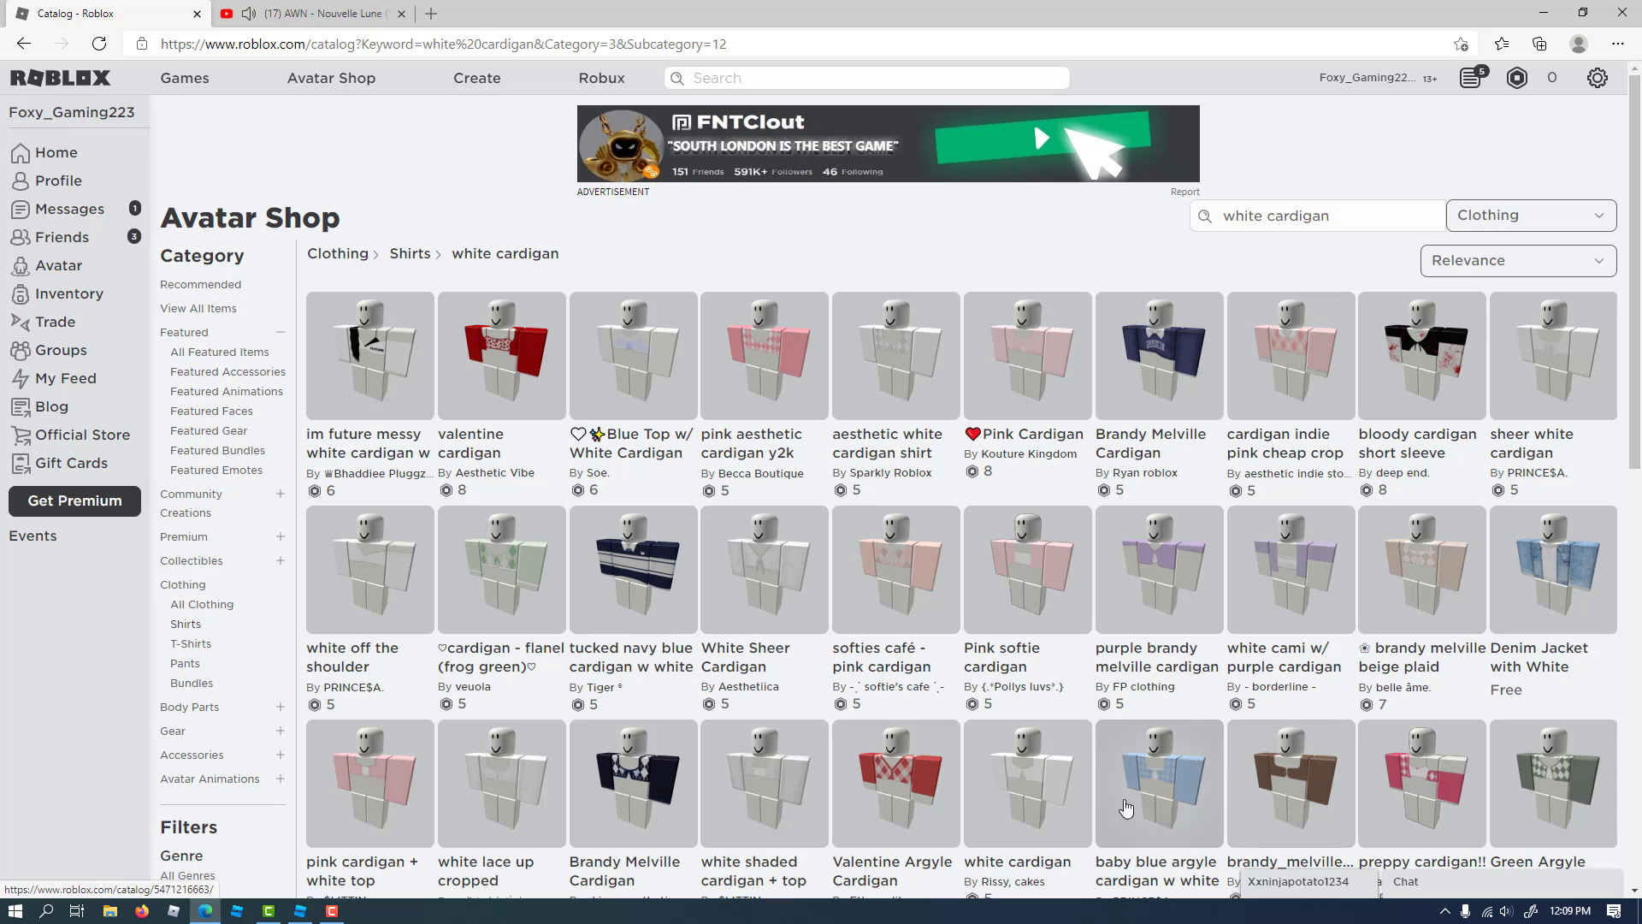
left_click(1032, 792)
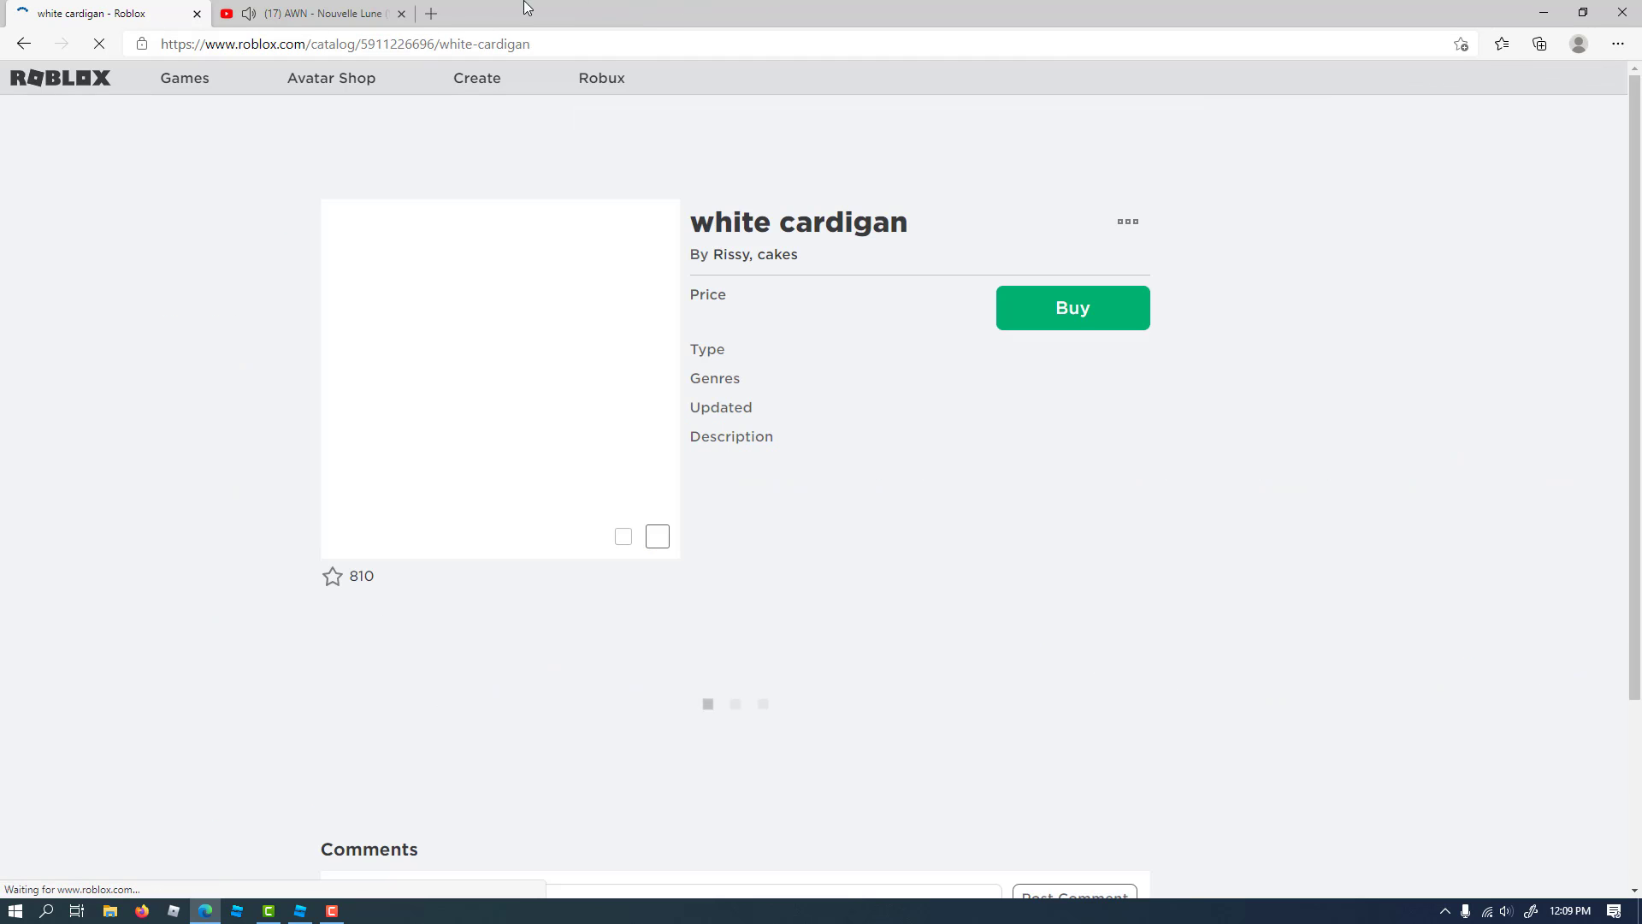
Copy the full web address of the white cardigan's catalog page
left_click_drag(616, 39, 2, 27)
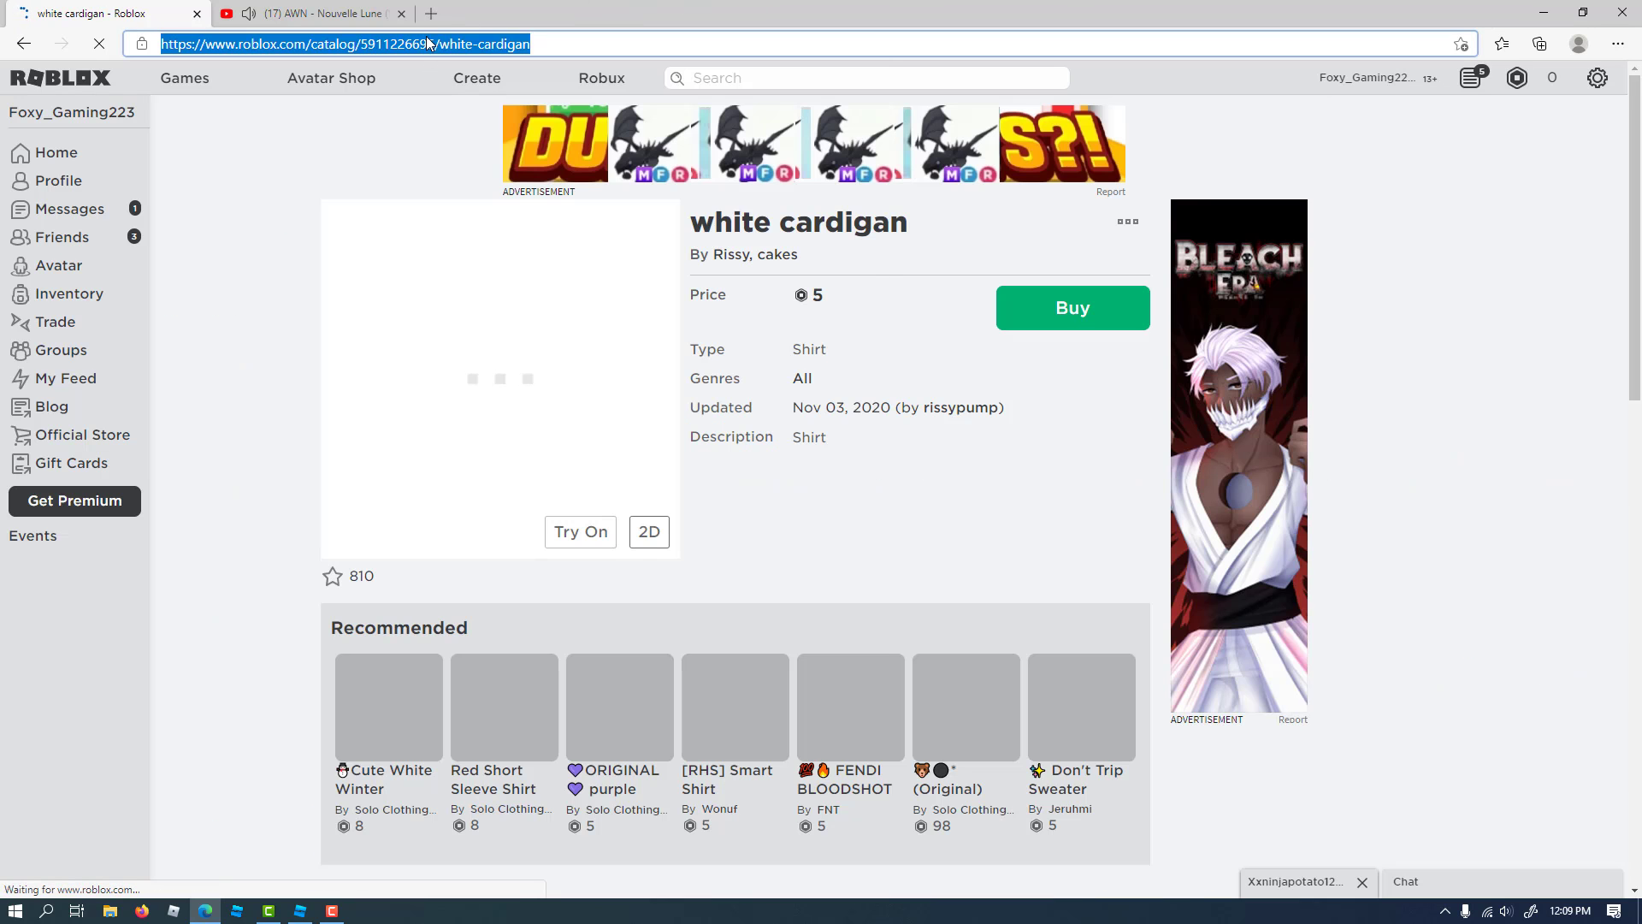
right_click(428, 44)
left_click(472, 178)
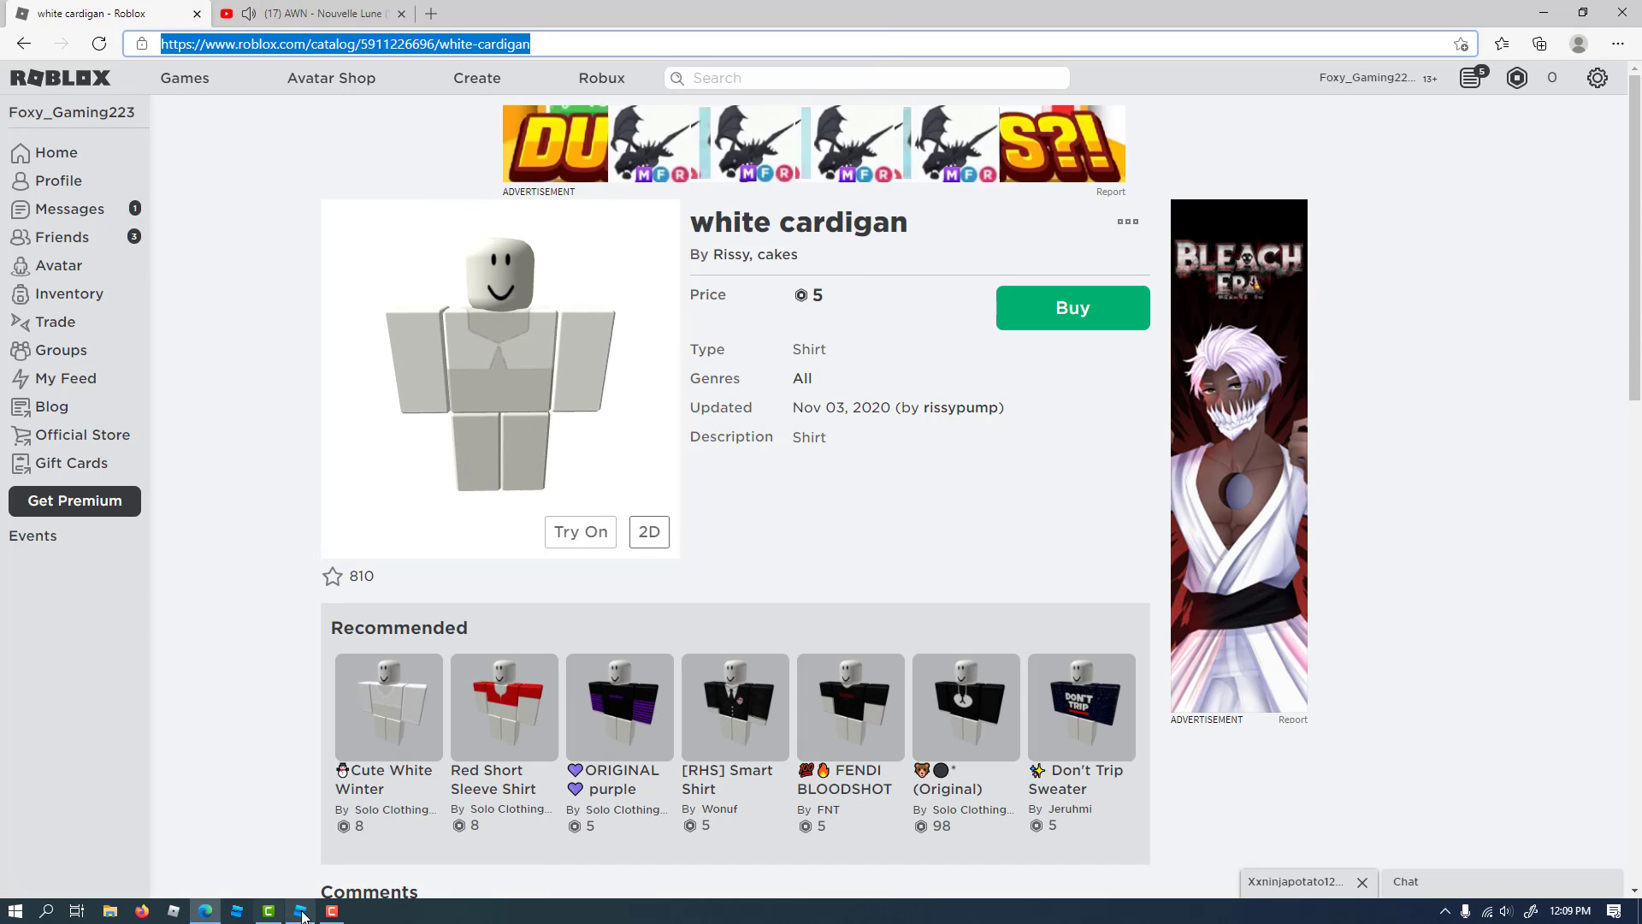
Switch to Roblox Studio, set the avatar's ShirtTemplate to the copied white cardigan link, and deselect the Shirt object
key("alt+Tab")
left_click(1498, 271)
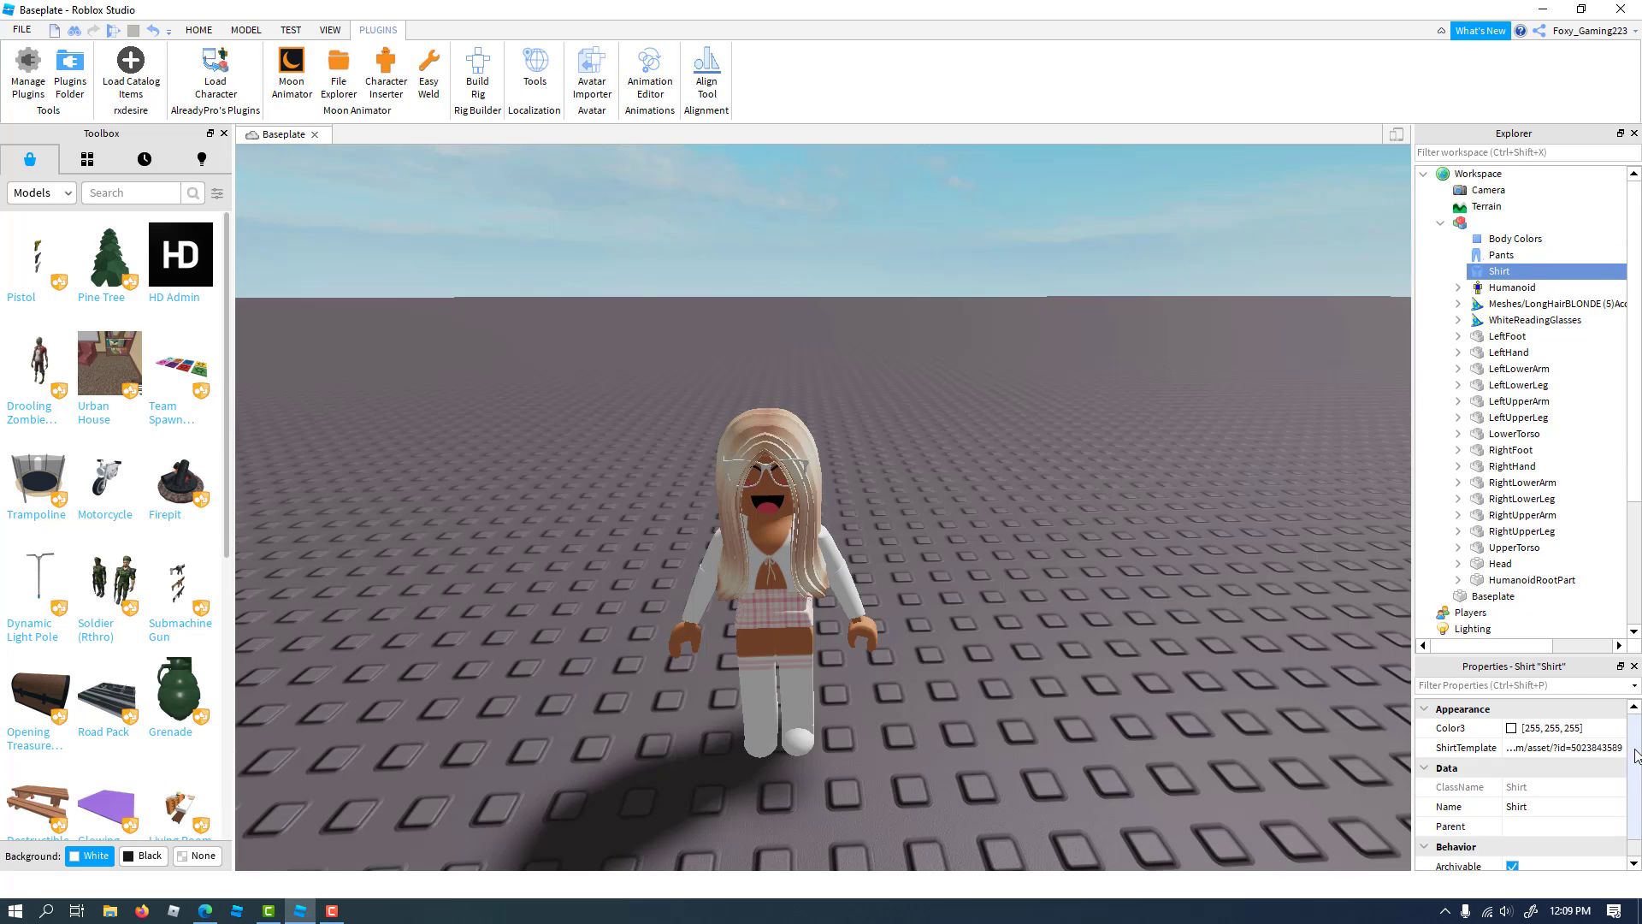
left_click(1578, 749)
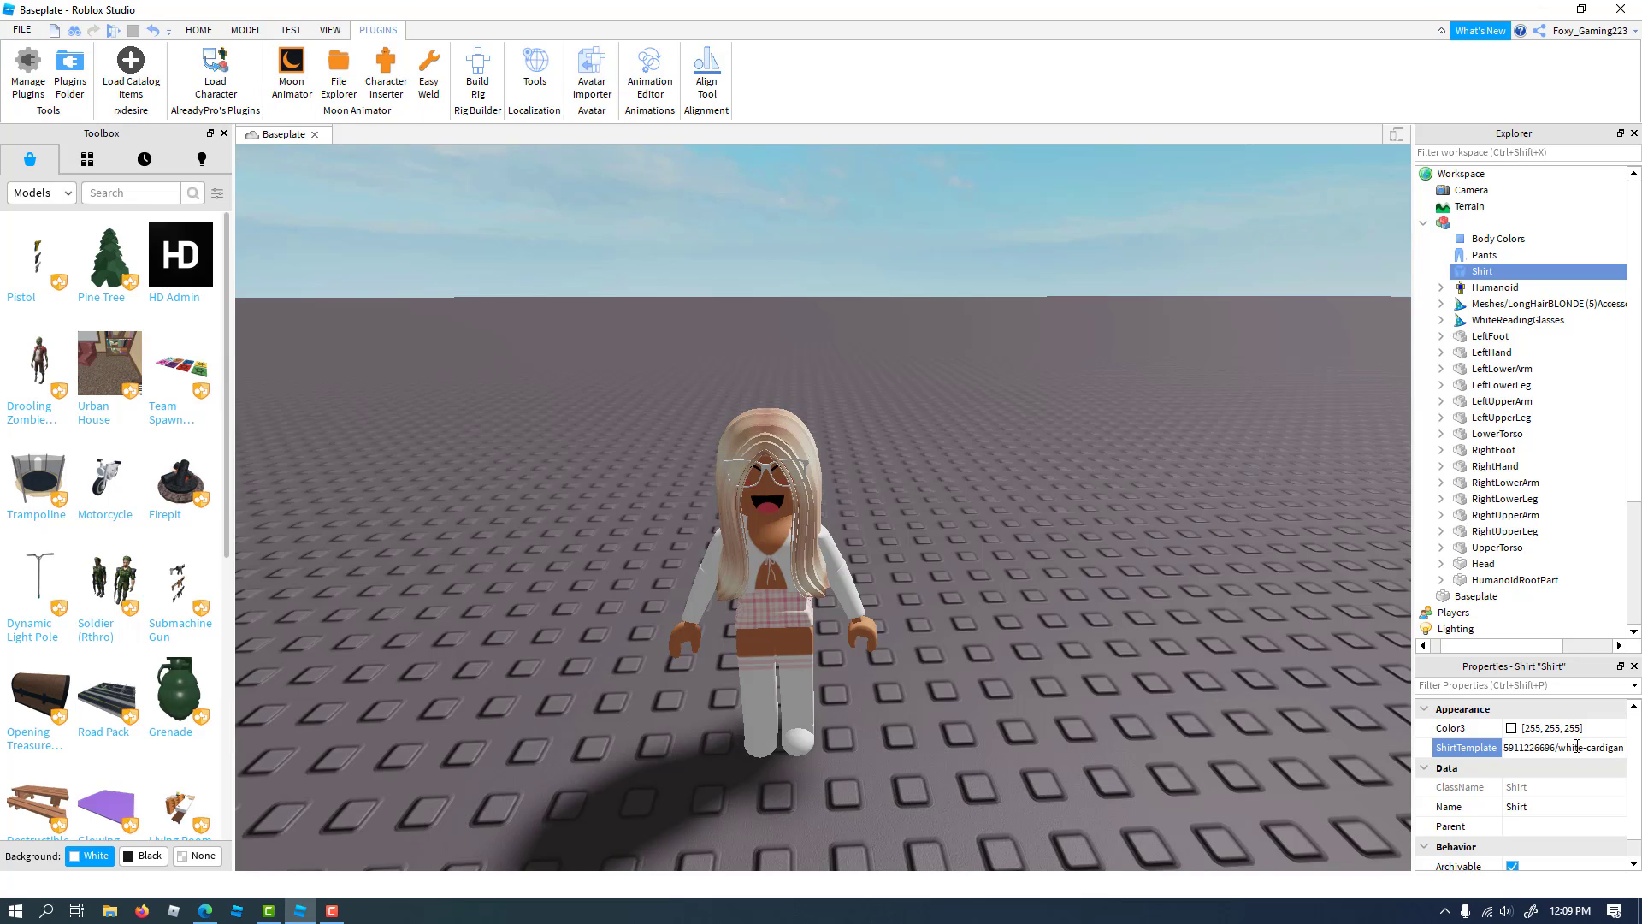
key("Return")
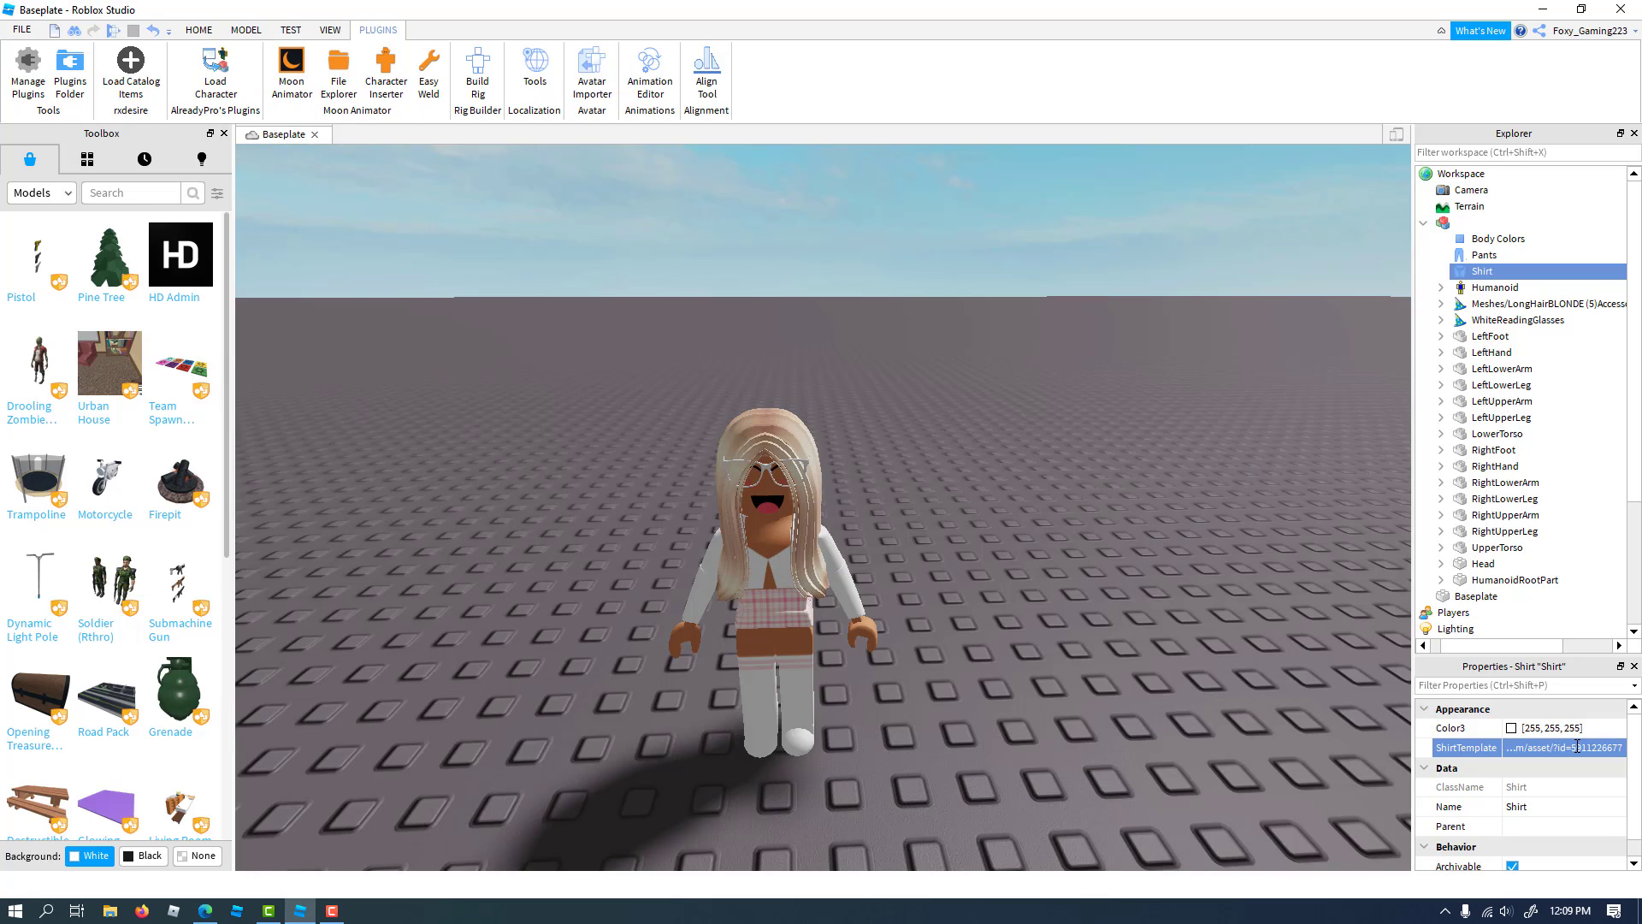
left_click(1208, 430)
right_click_drag(1183, 502, 1177, 510)
key("w")
key("s")
Insert the third saved character as R15 with Moon Animator's Character Inserter and close the inserter
left_click(386, 76)
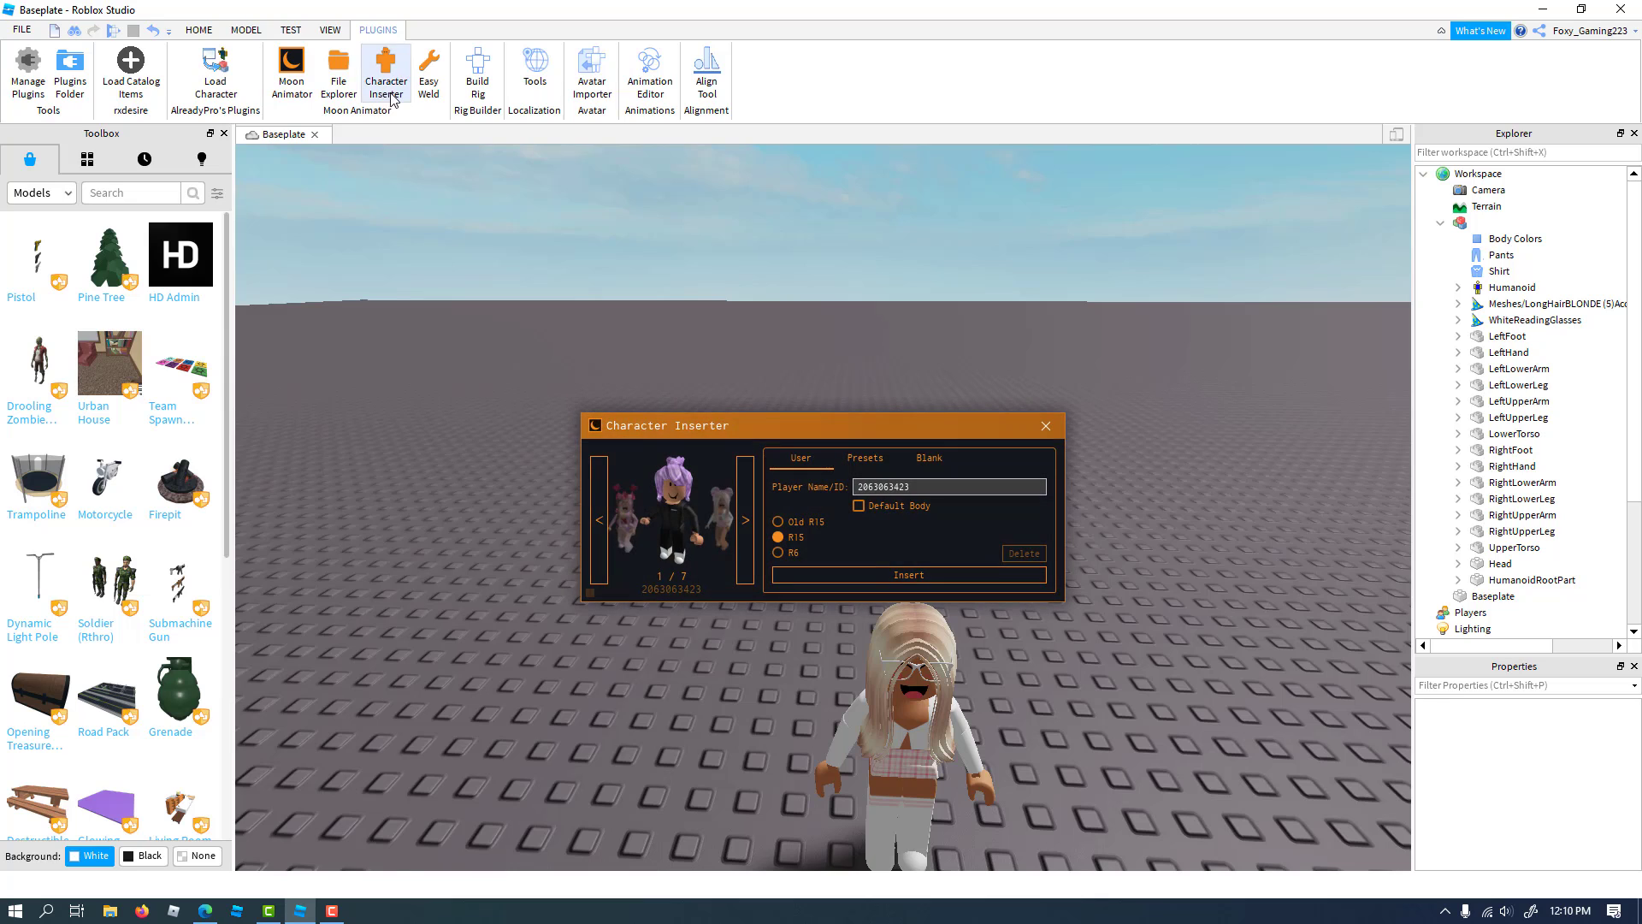
left_click(746, 508)
left_click(751, 508)
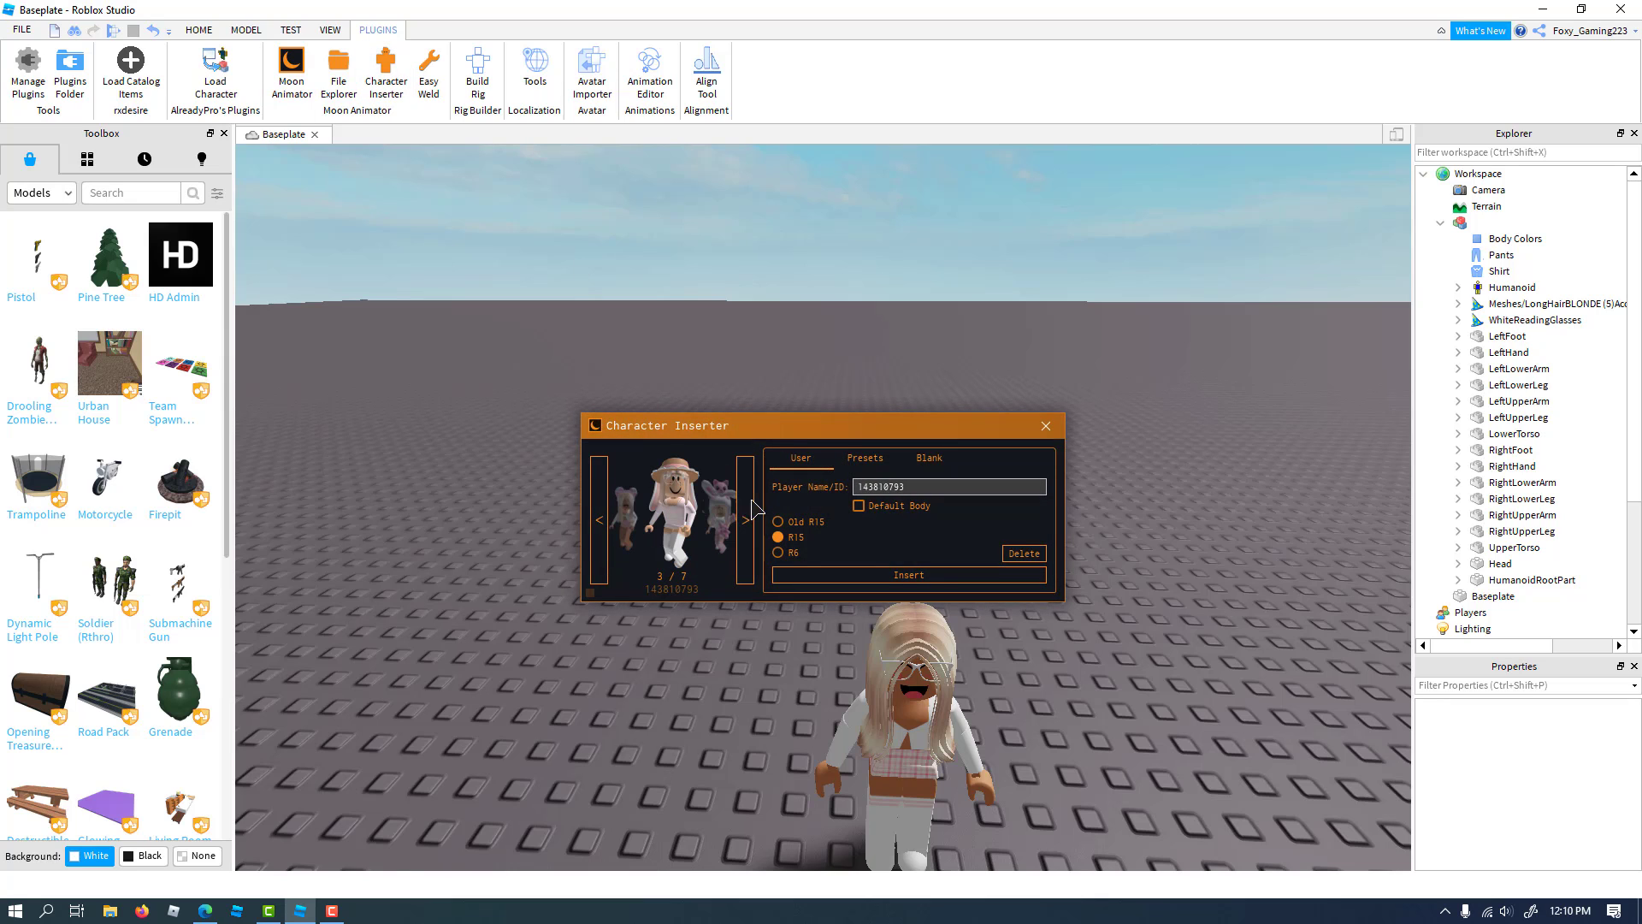
left_click(827, 579)
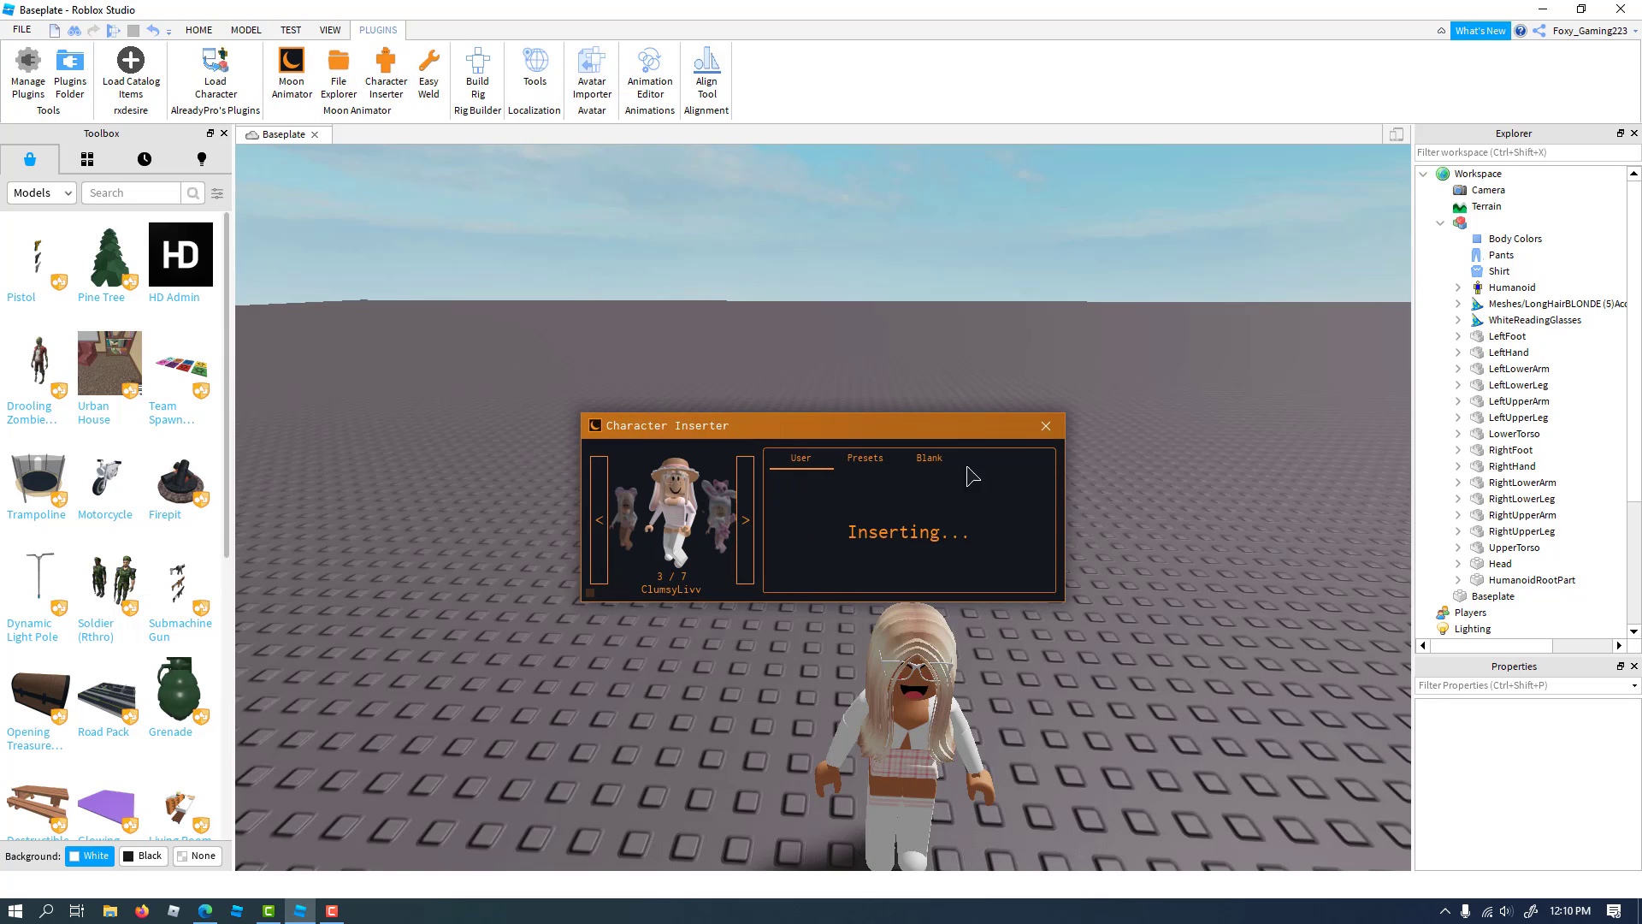
left_click(1050, 427)
right_click_drag(1058, 509, 1066, 512)
key("w")
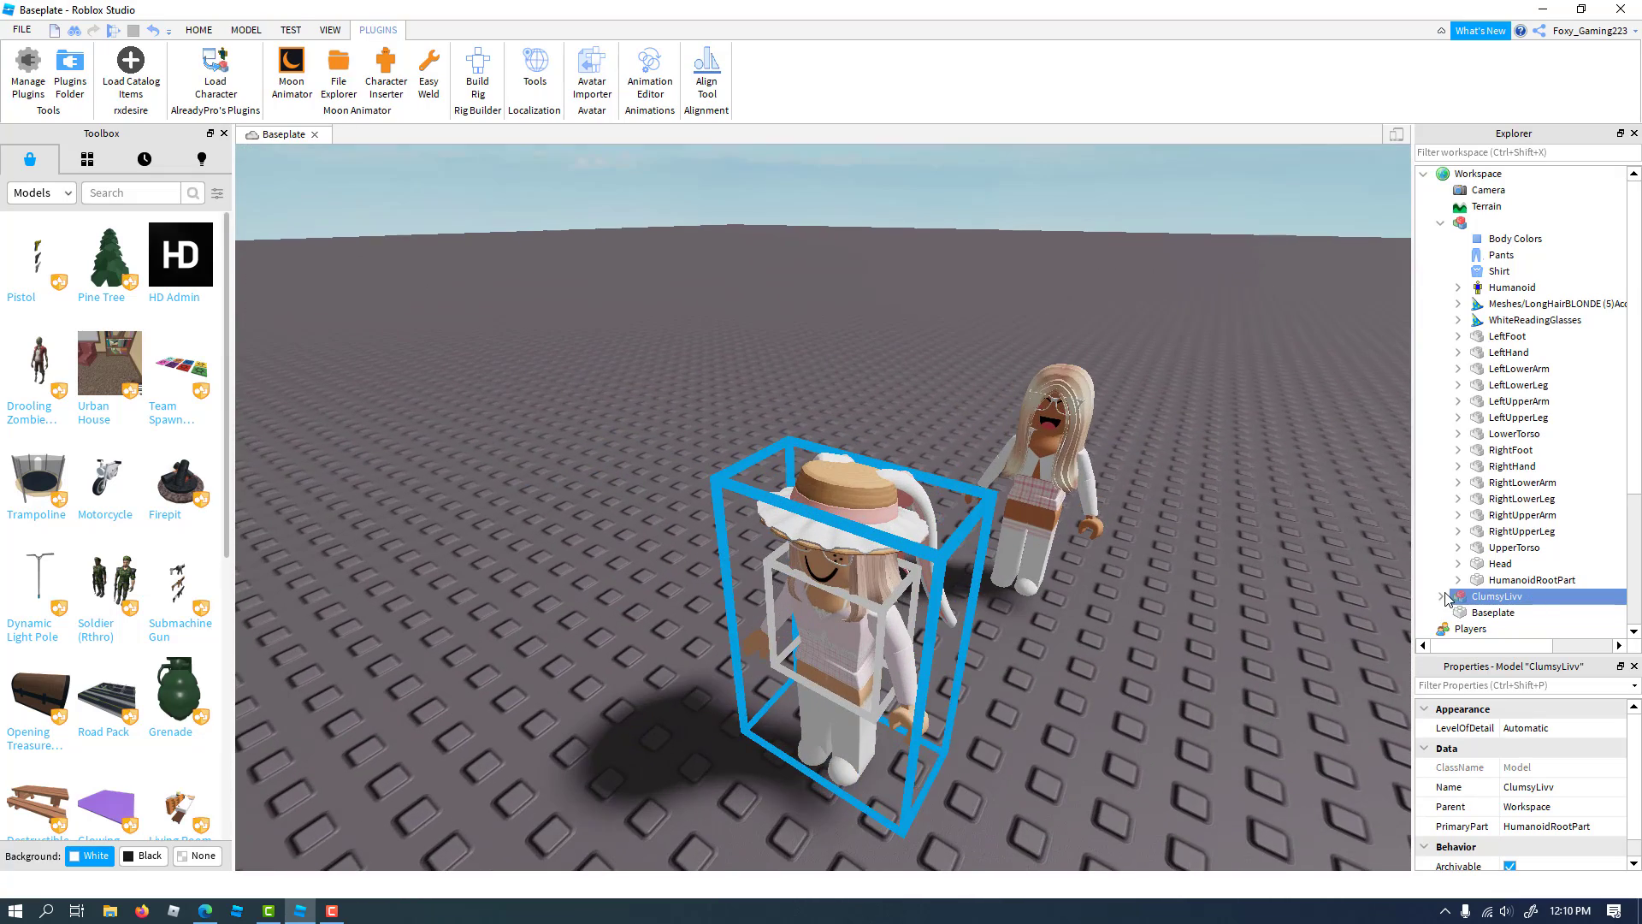
Move the Bow Hat accessory from the newly inserted character into the original avatar's model in the Explorer
left_click(1443, 596)
scroll(1509, 464, "down", 5)
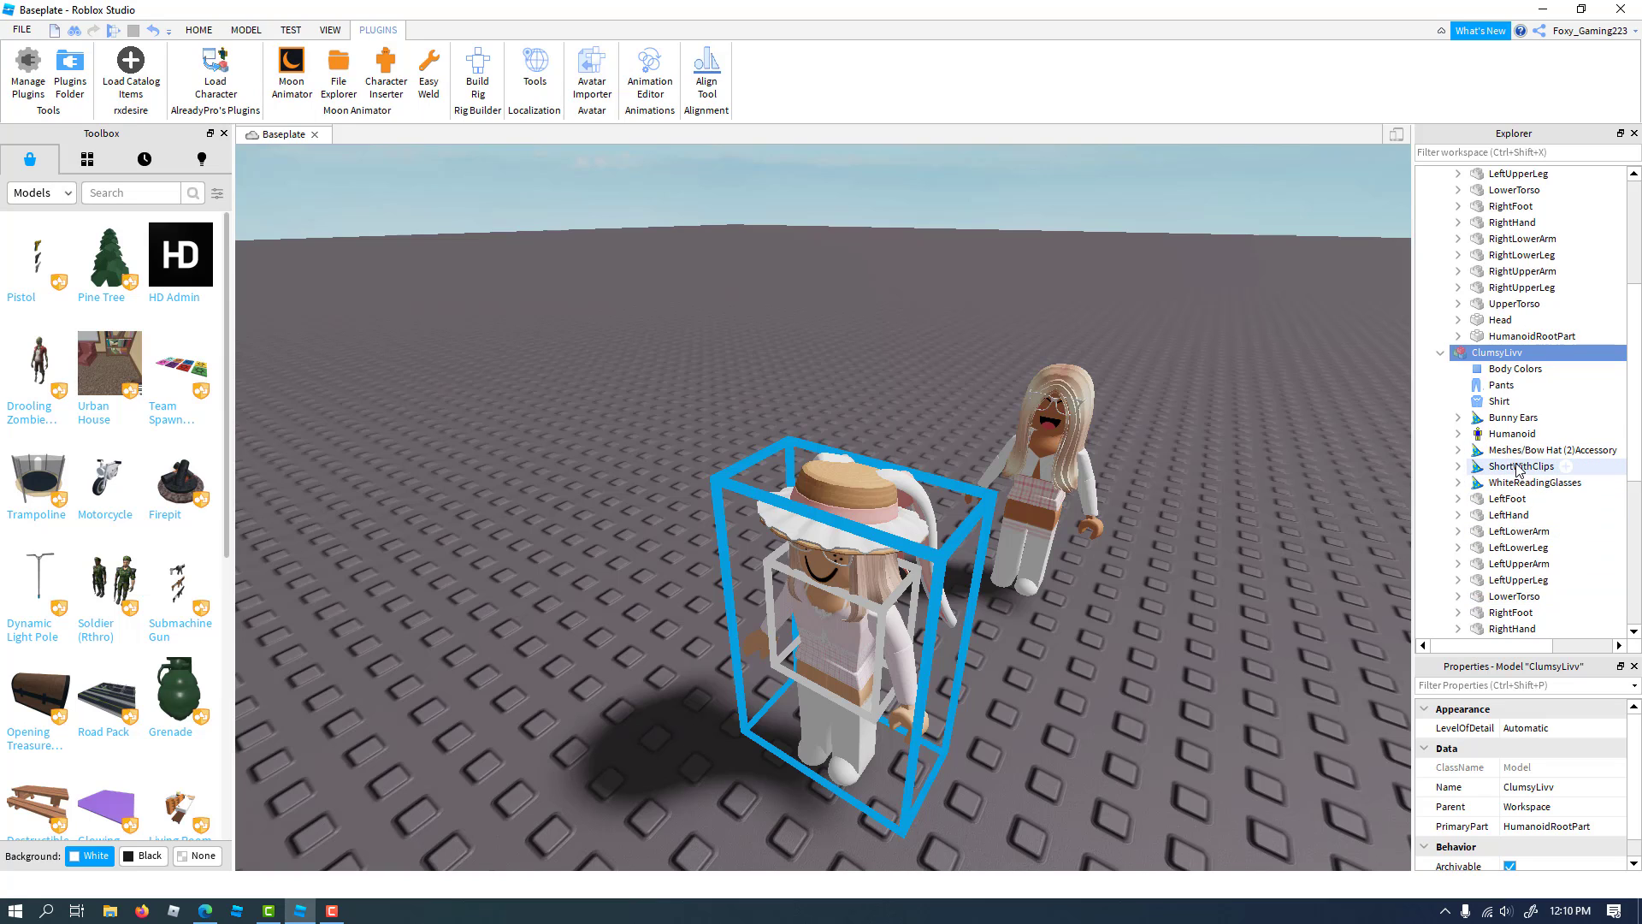
left_click_drag(1519, 451, 1512, 224)
scroll(1498, 370, "up", 5)
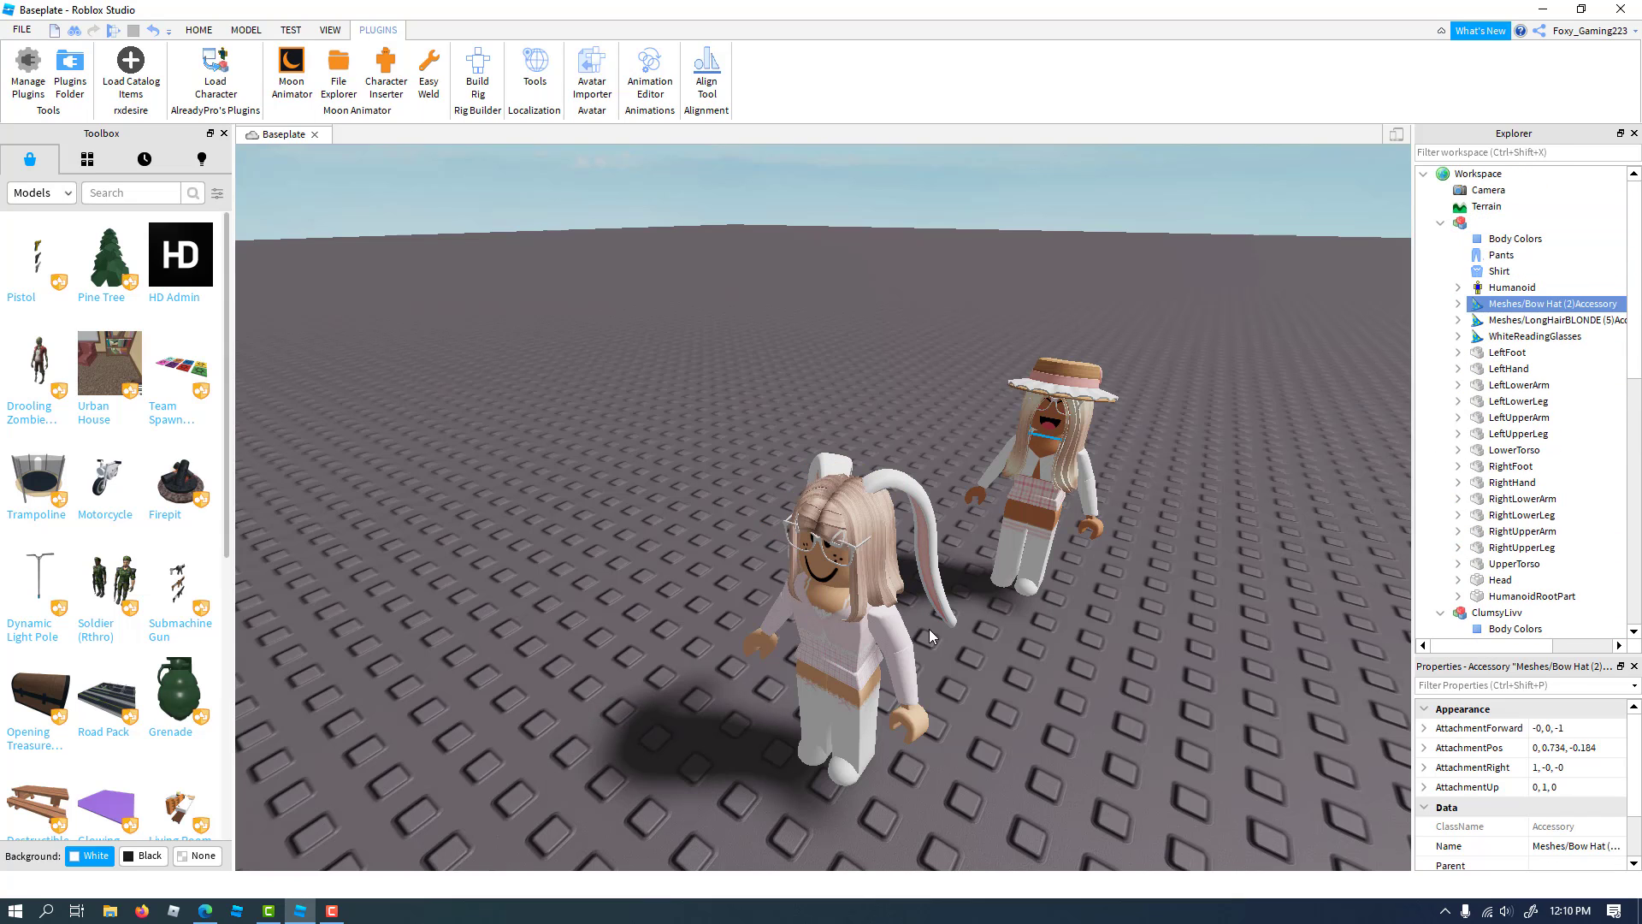
Delete the second inserted character and view the original avatar wearing the bow hat up close
left_click(853, 599)
key("Delete")
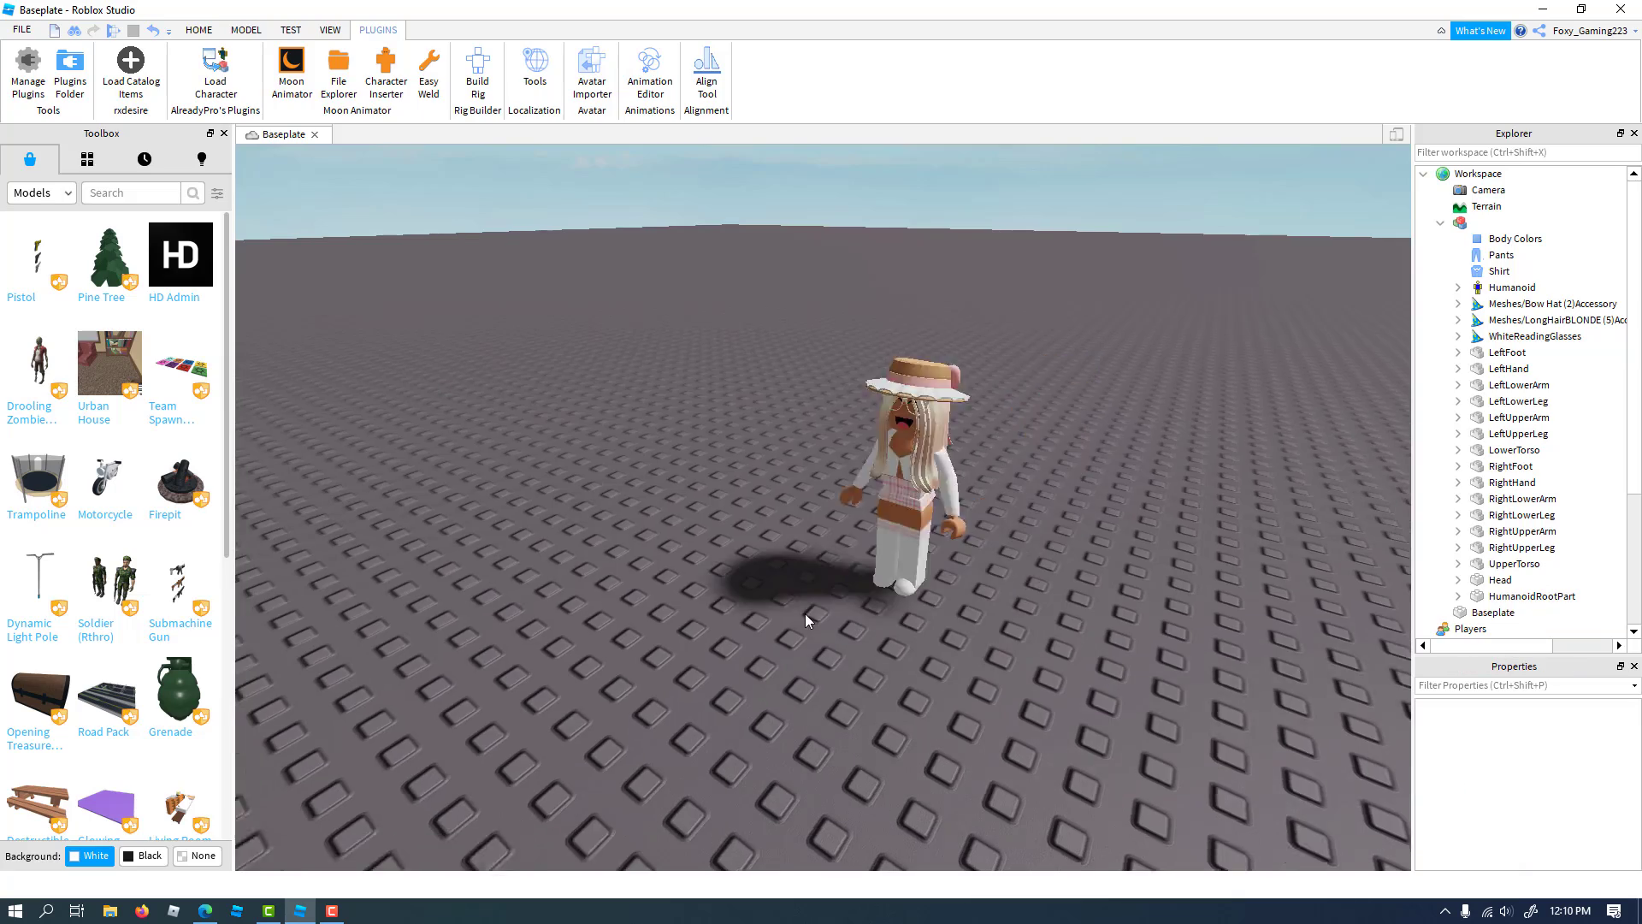
scroll(941, 590, "up", 5)
scroll(1027, 582, "down", 5)
right_click_drag(1054, 575, 1054, 573)
scroll(1052, 572, "up", 5)
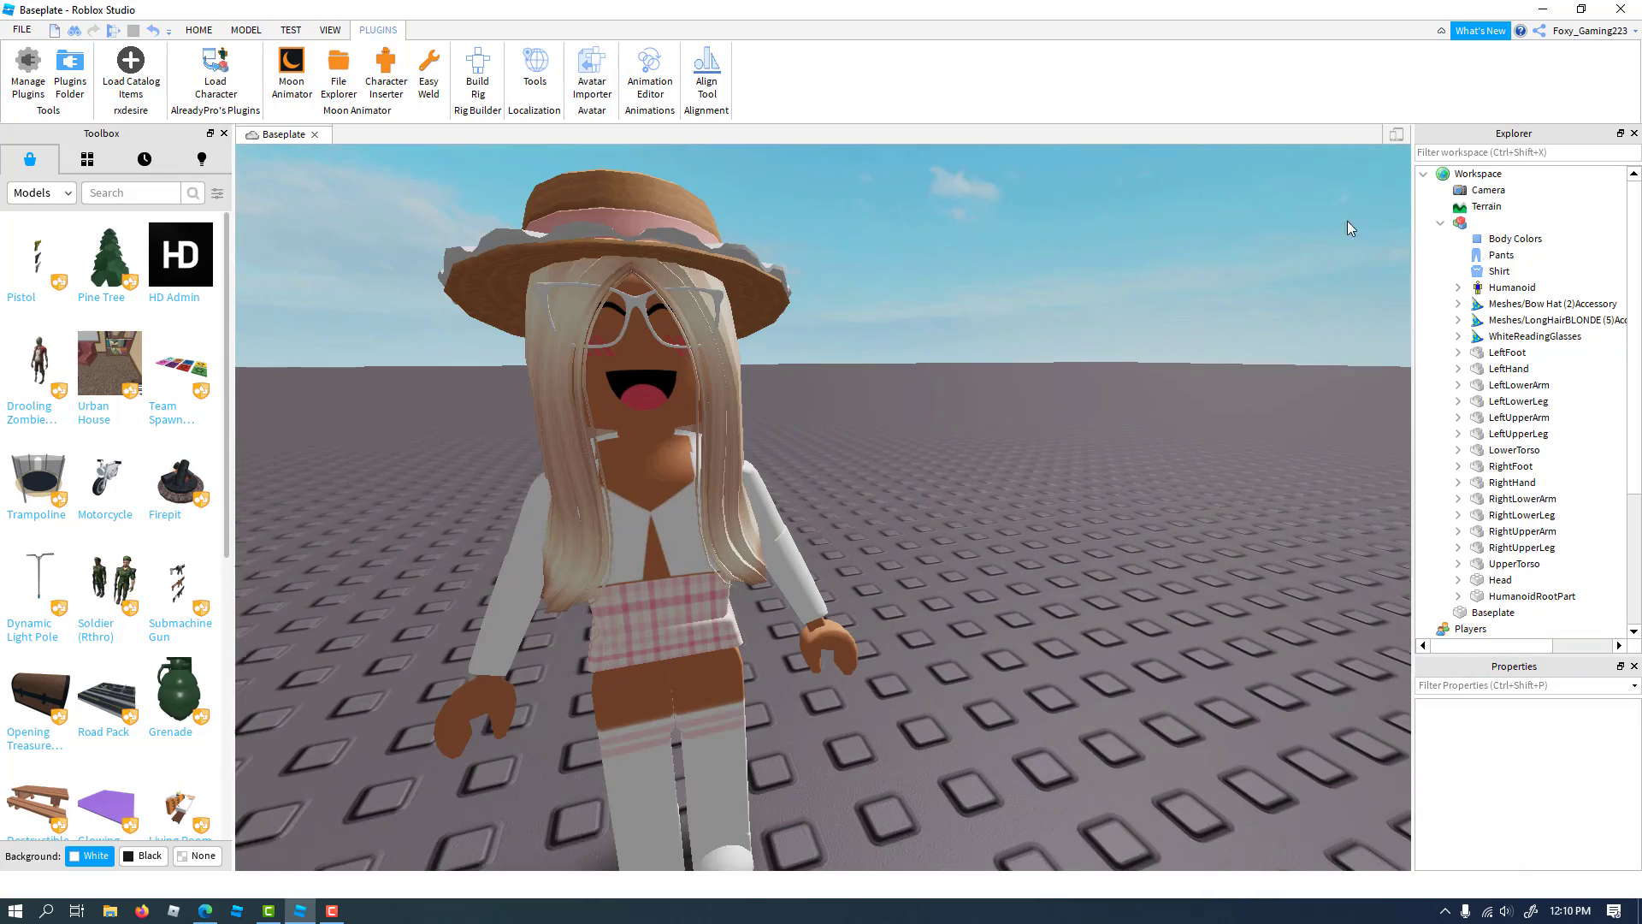
Collapse the remaining avatar's contents in the Explorer and leave the avatar deselected
left_click(1440, 222)
scroll(1126, 327, "up", 3)
scroll(975, 391, "down", 5)
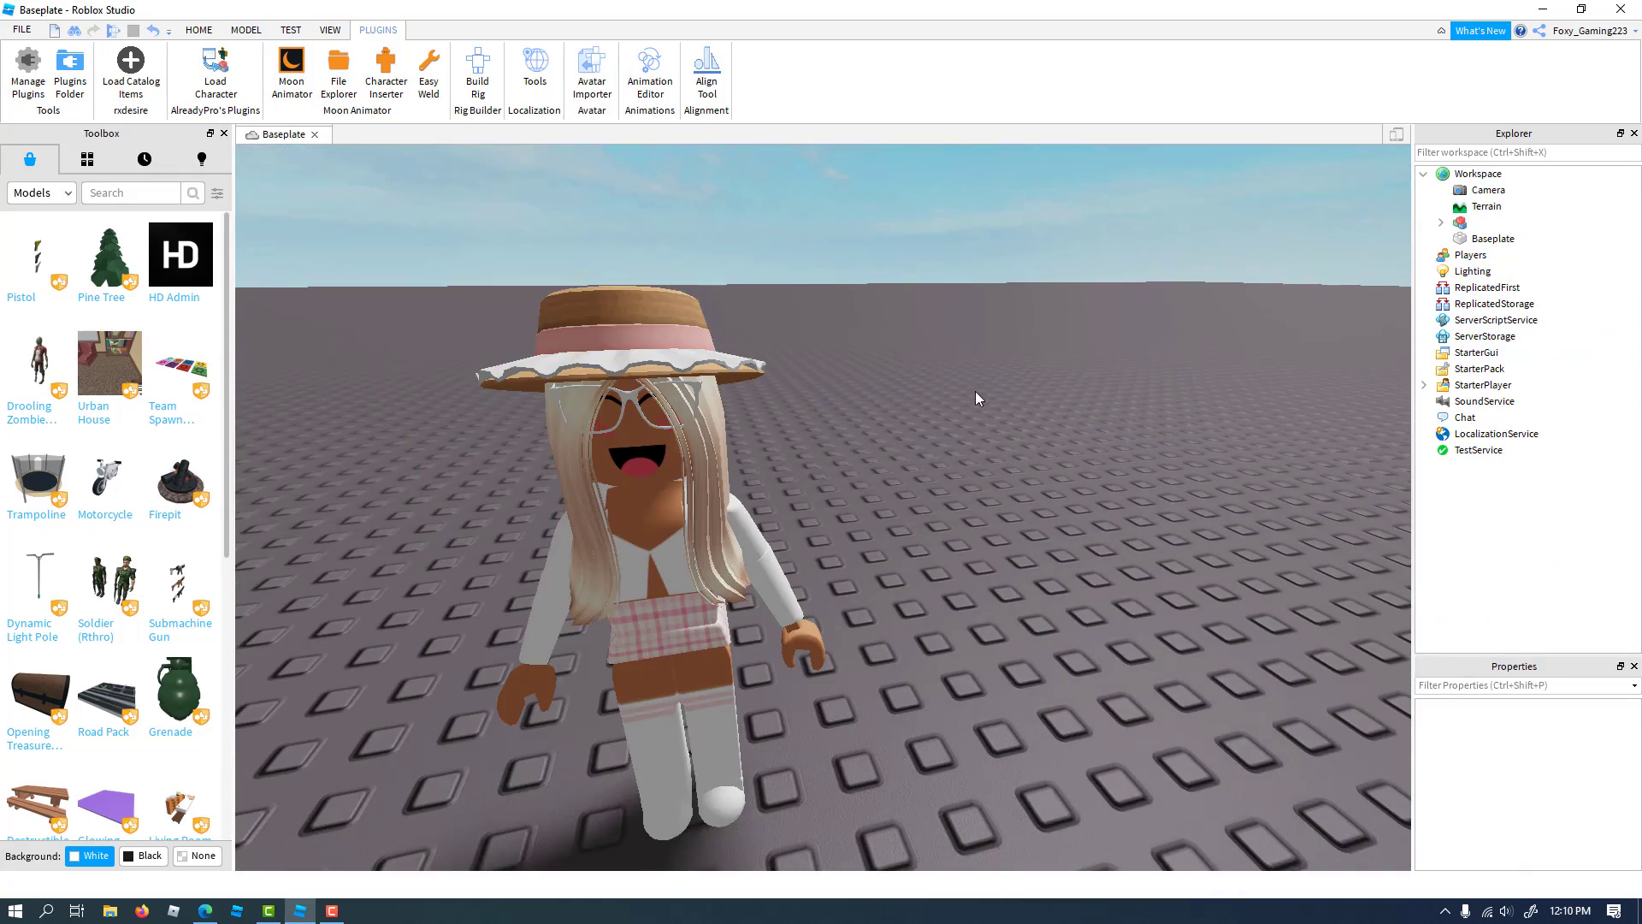
left_click(662, 458)
scroll(1045, 467, "down", 5)
left_click(1047, 470)
key("a")
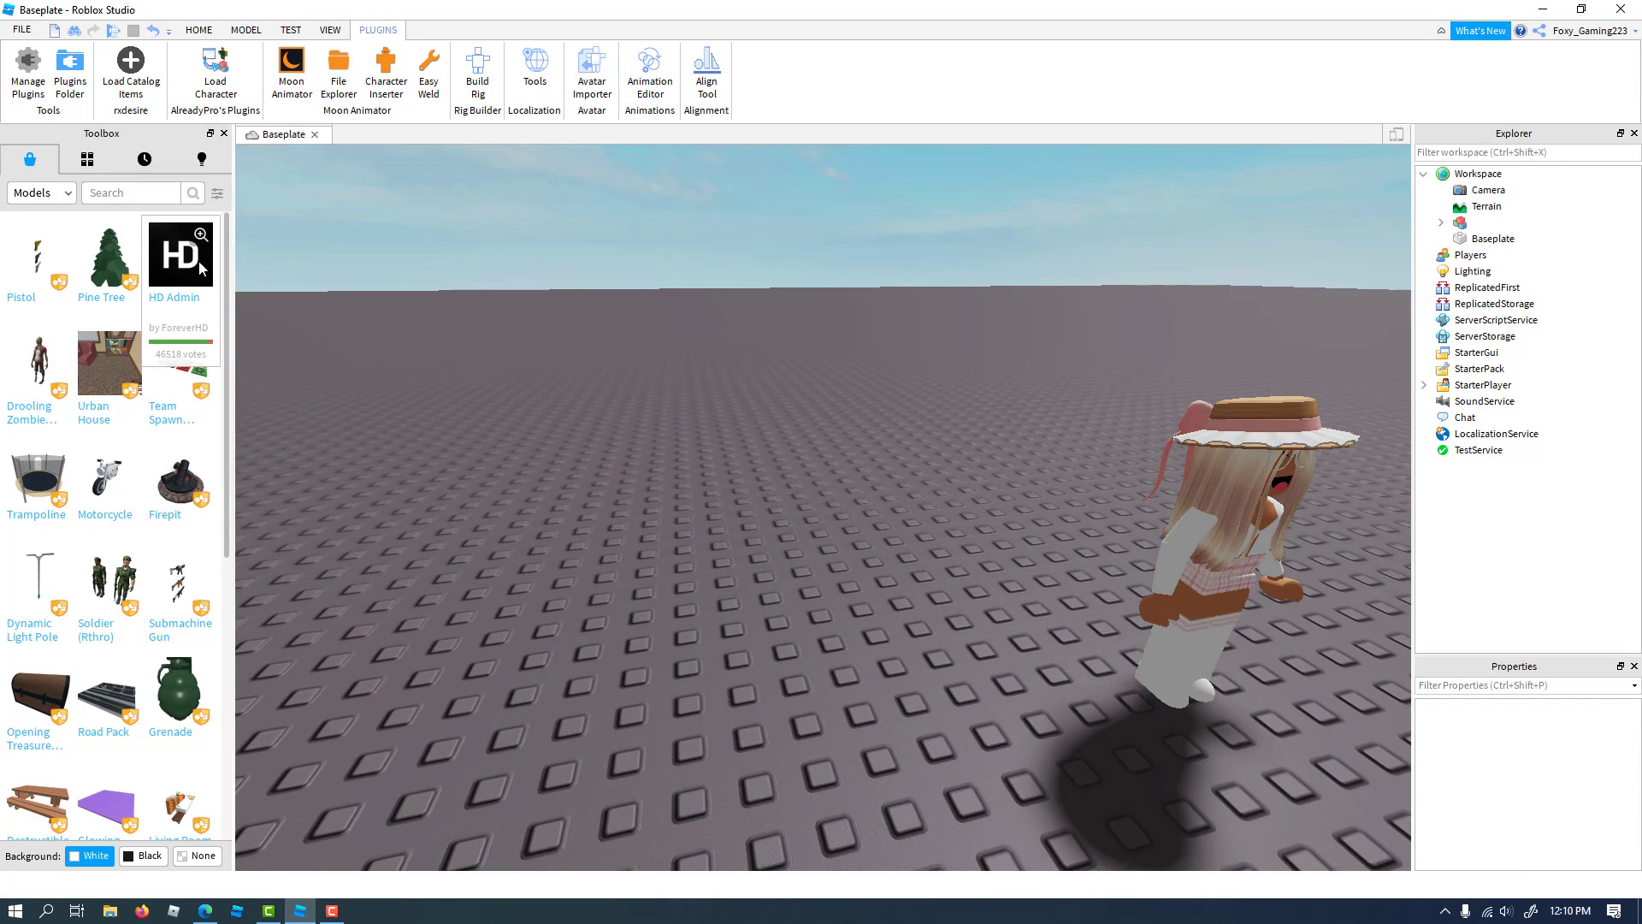
Search the Toolbox models for "Aesthetic room" and refine the search to "Aesthetic room pink"
left_click(130, 199)
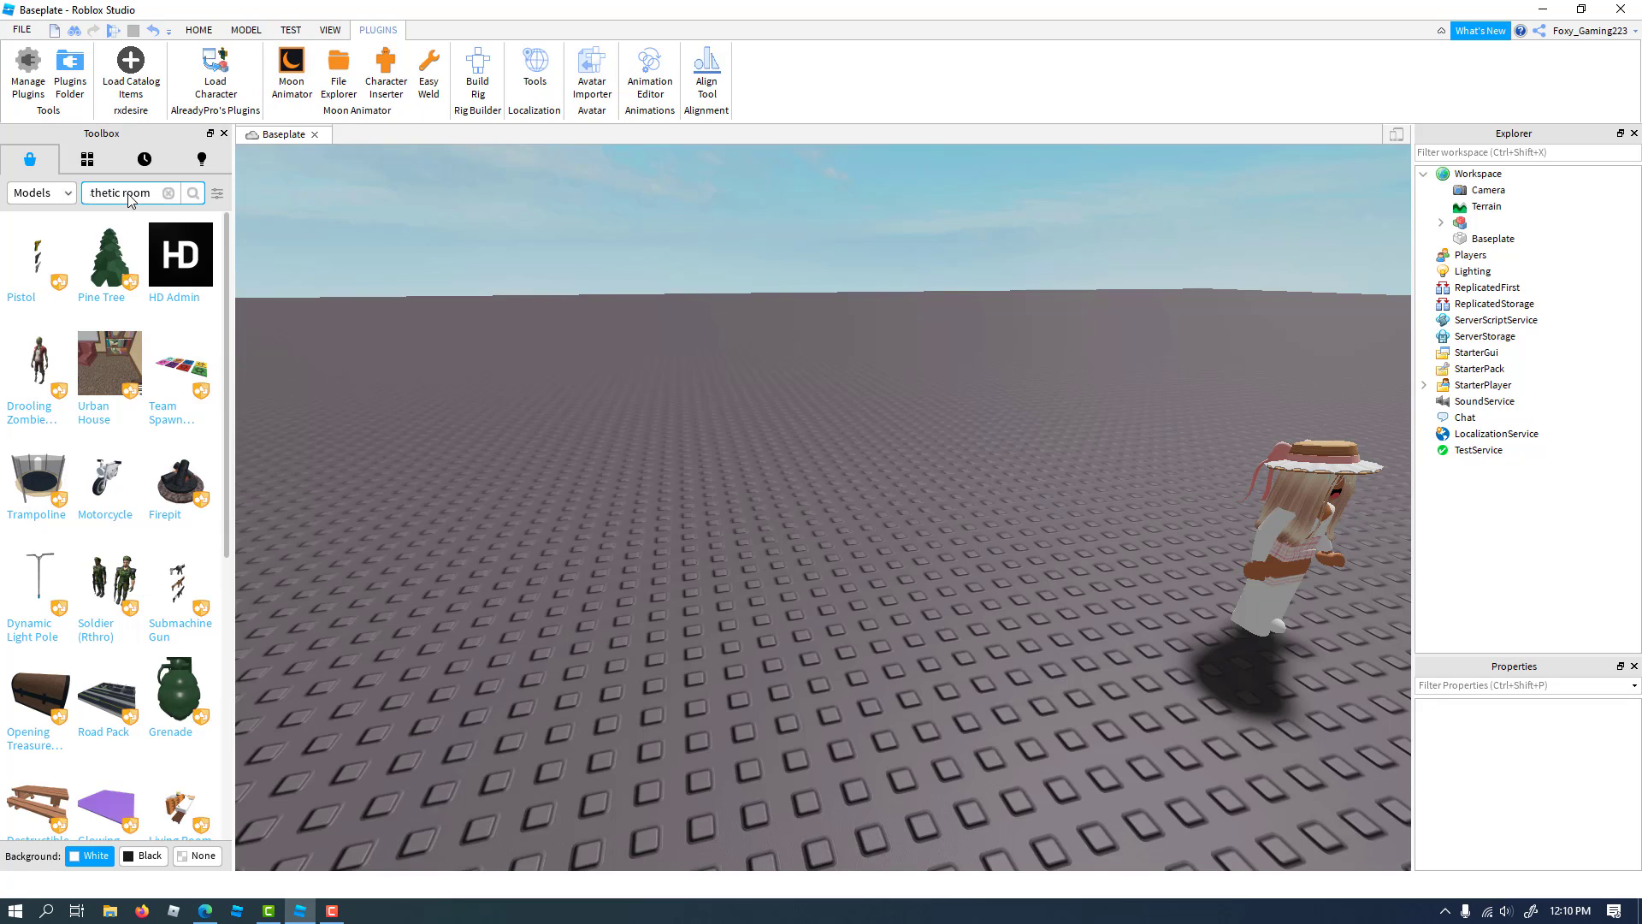
key("Return")
right_click_drag(700, 551, 699, 549)
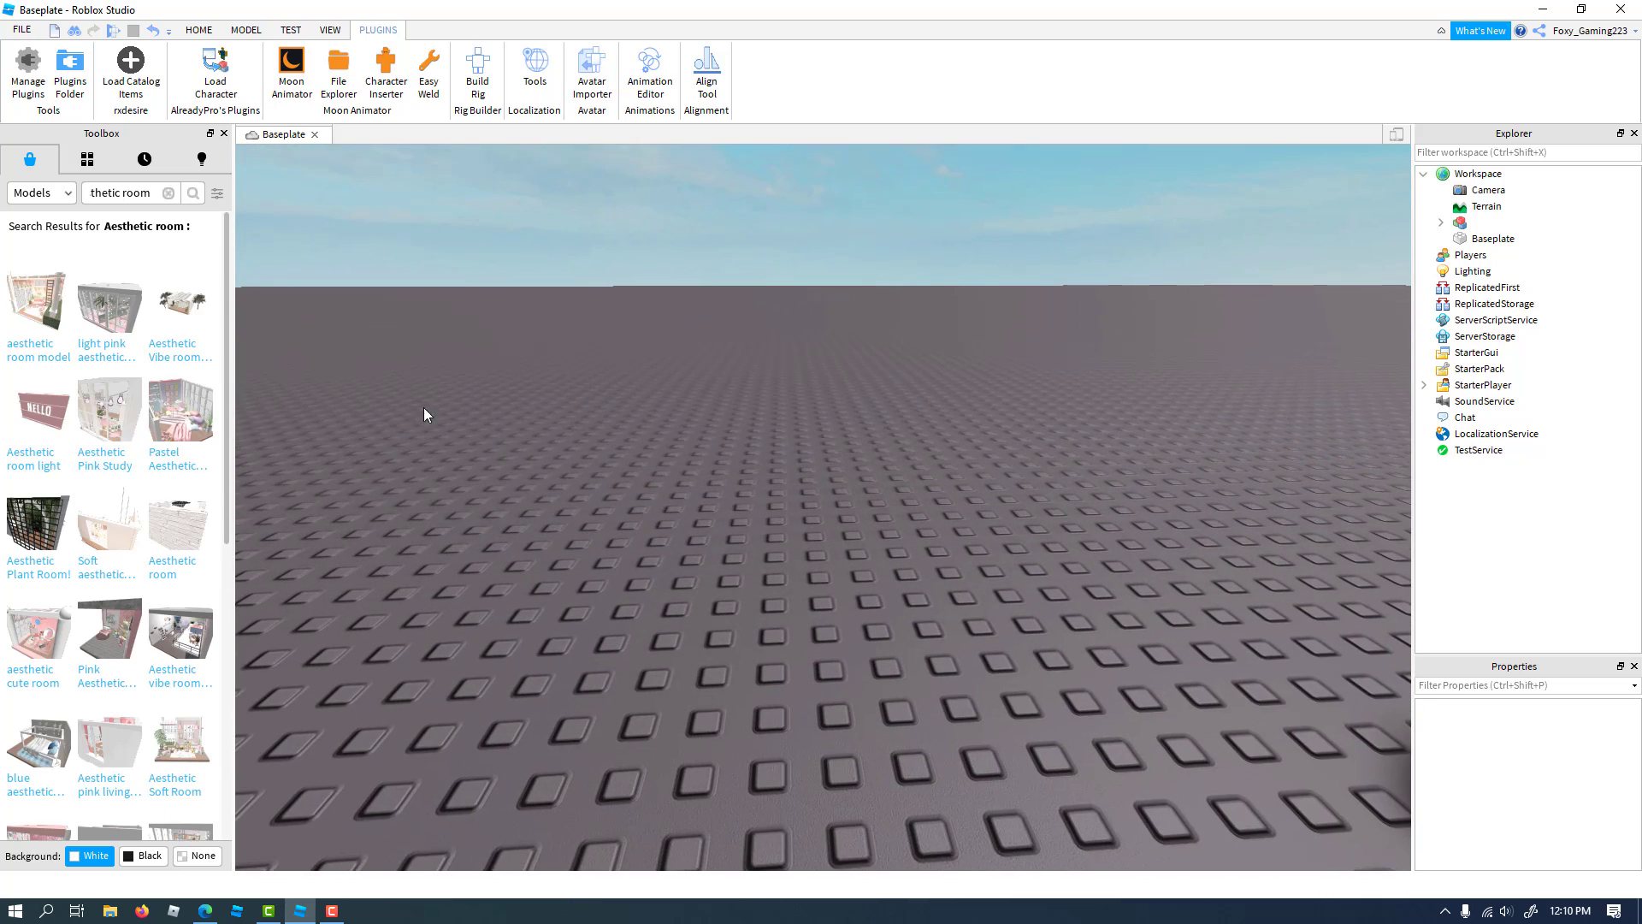
right_click_drag(423, 408, 387, 413)
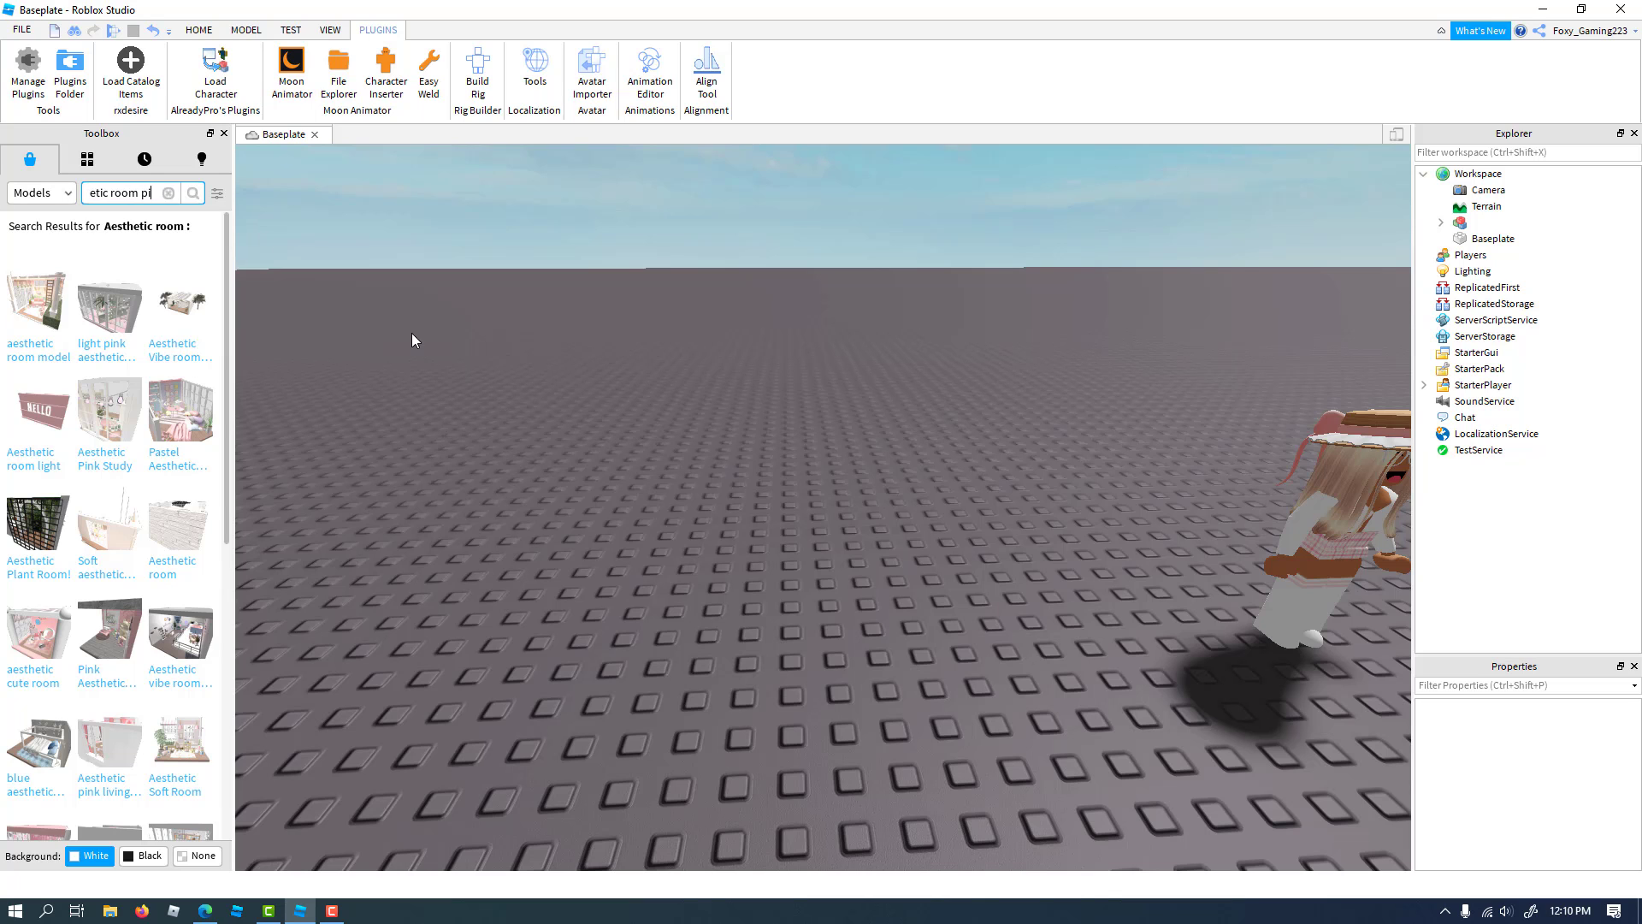
type("nk")
key("Return")
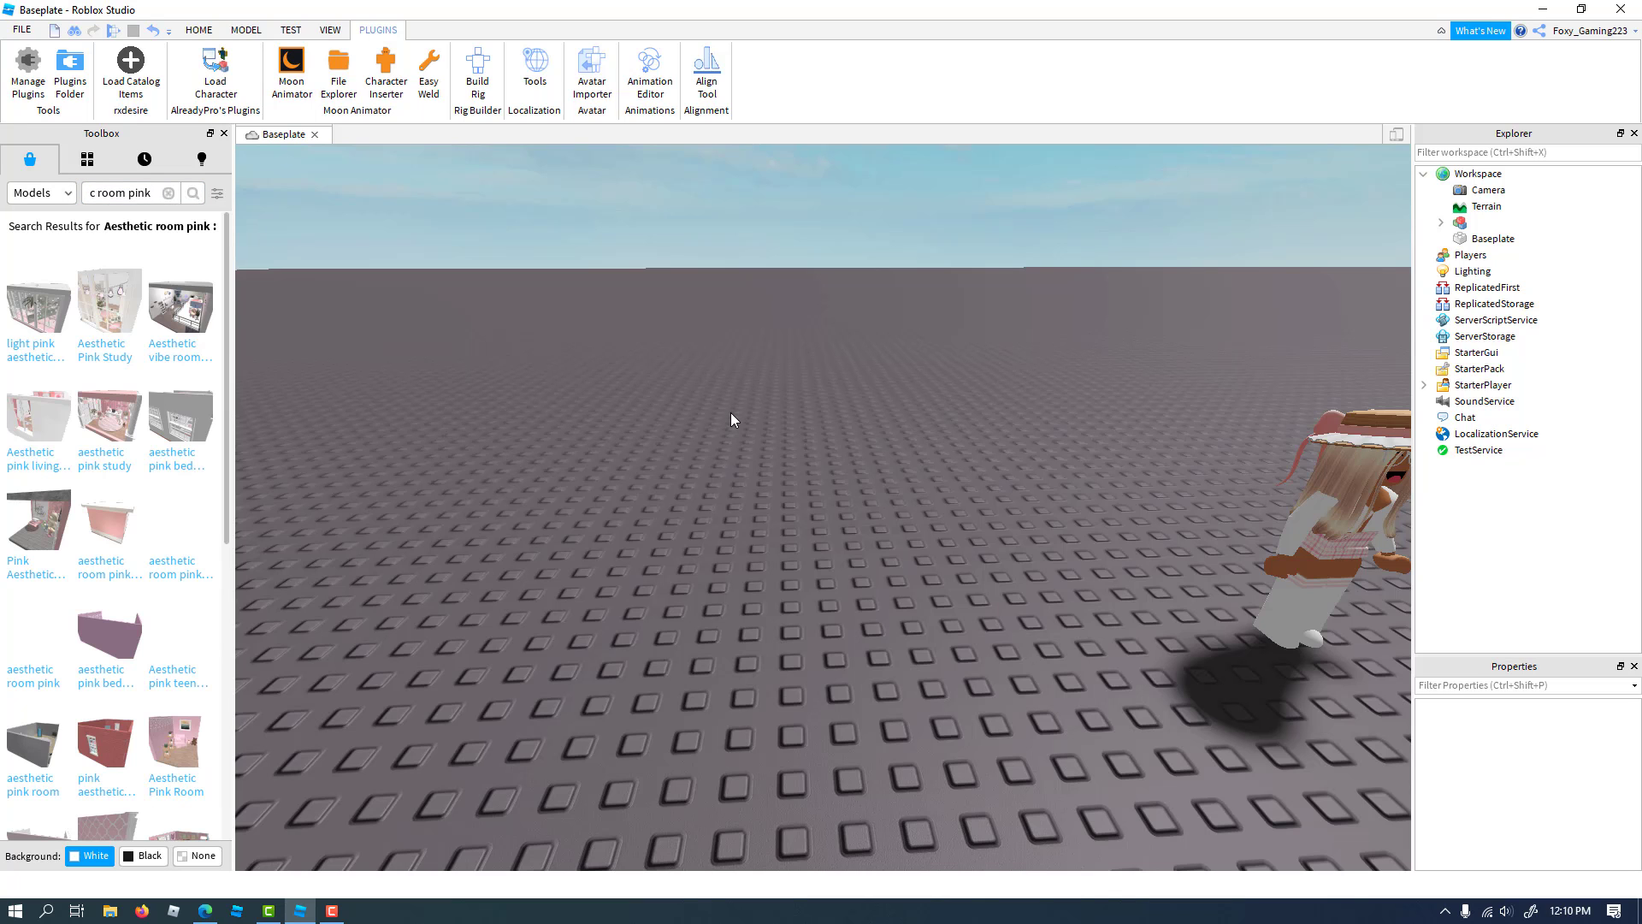
Try out the "aesthetic pink study" model on the baseplate, look over its interior, and delete it again
scroll(730, 412, "down", 2)
scroll(730, 412, "up", 1)
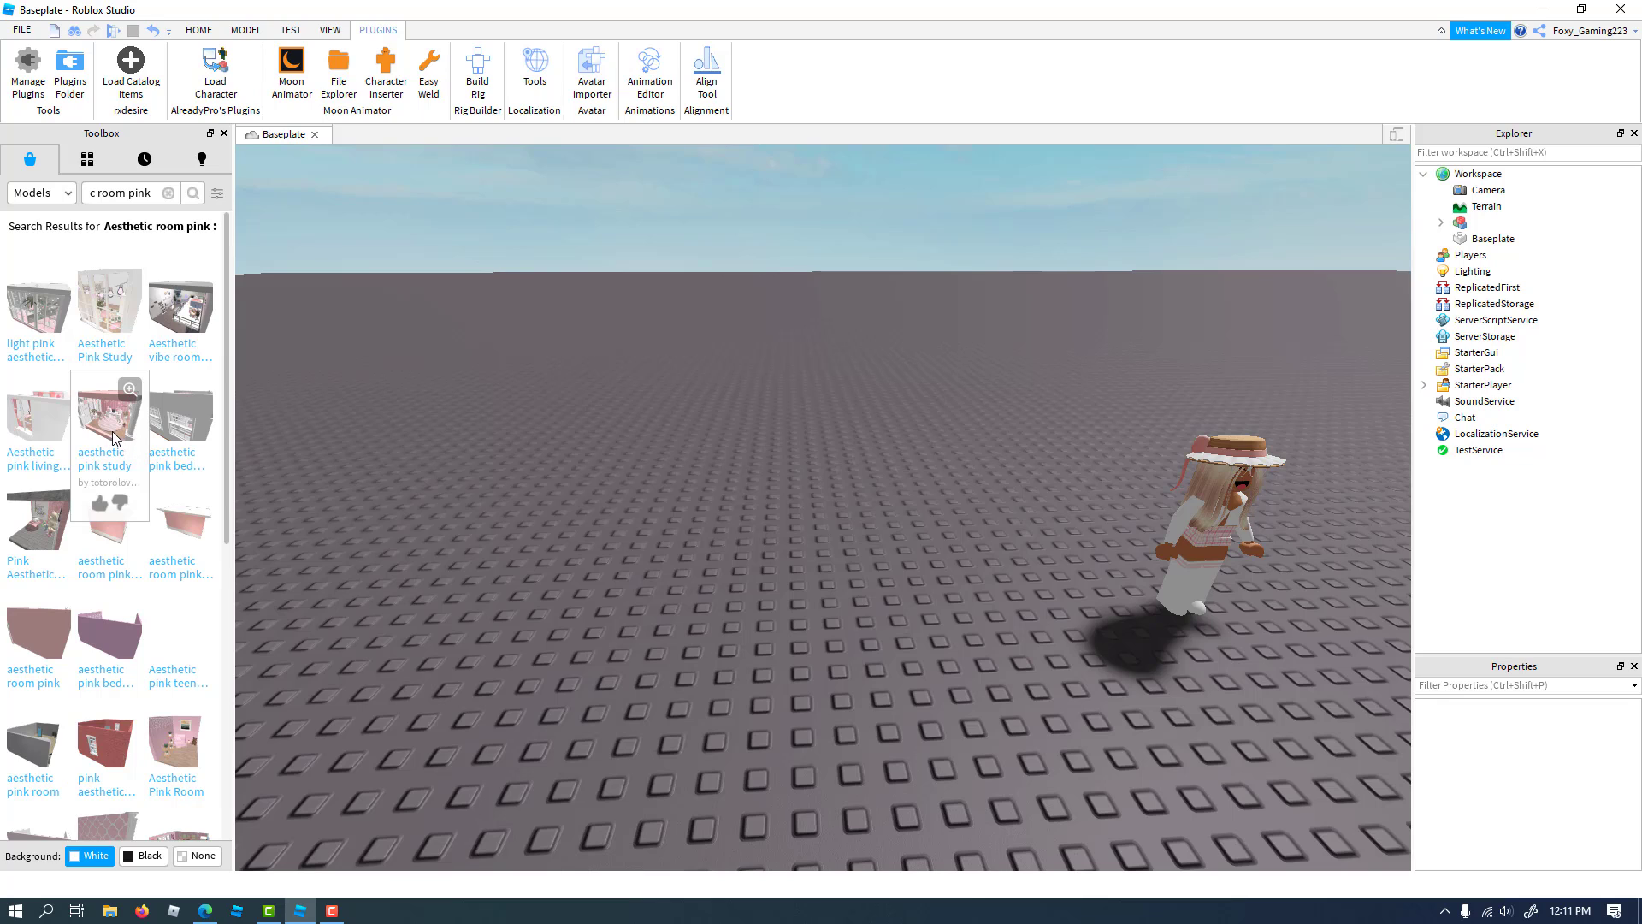
left_click_drag(114, 438, 623, 459)
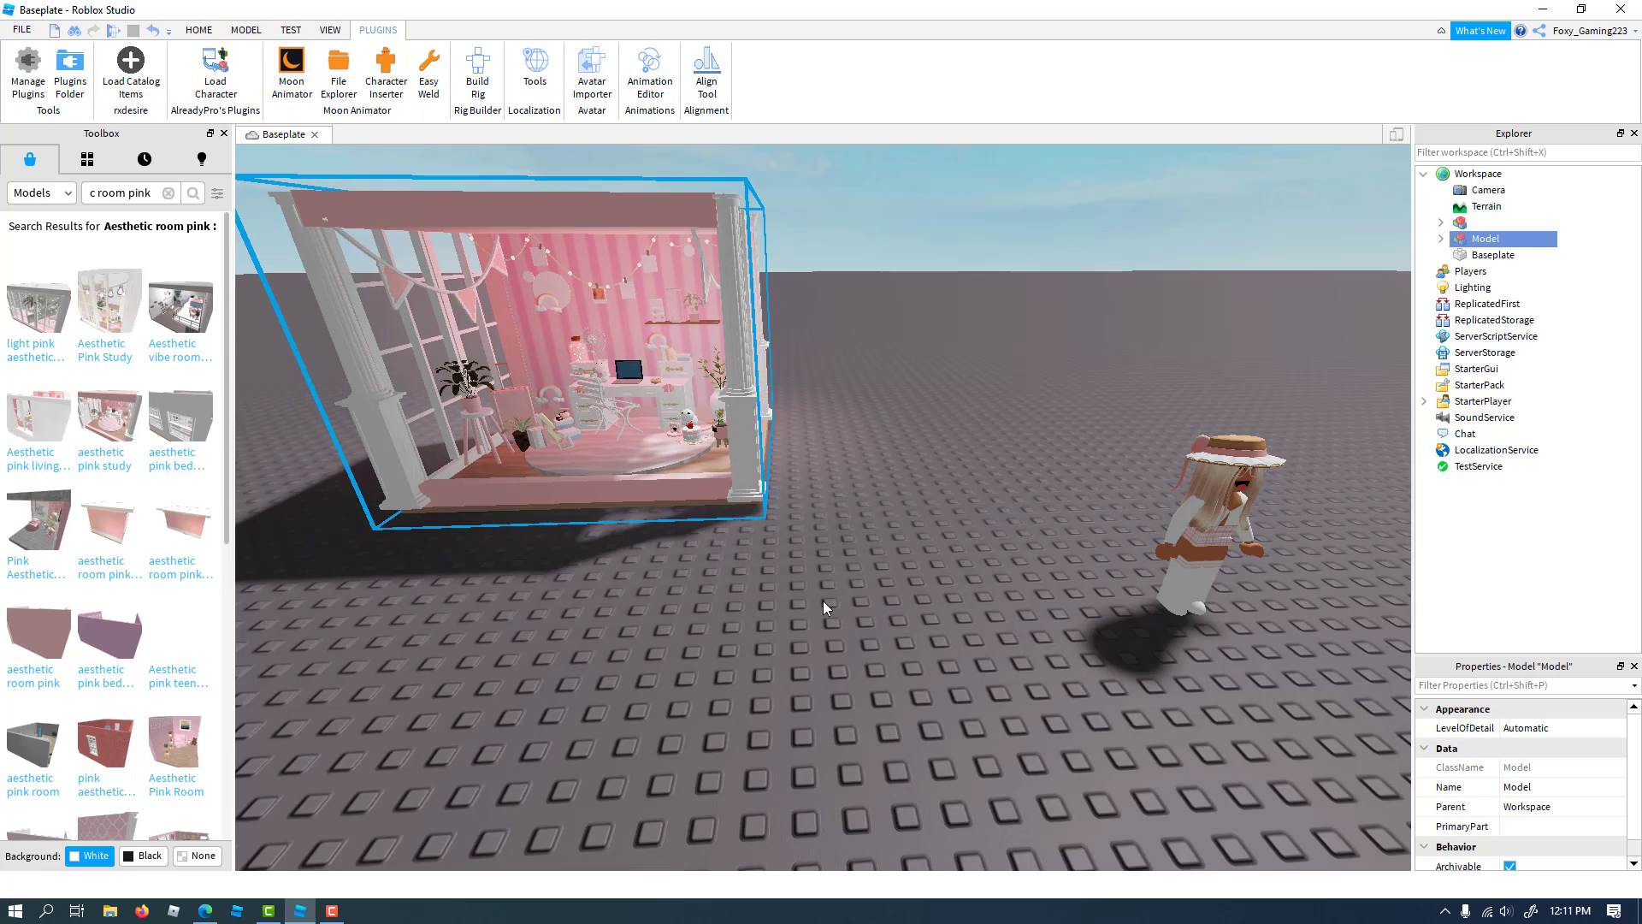
key("f")
scroll(828, 605, "up", 5)
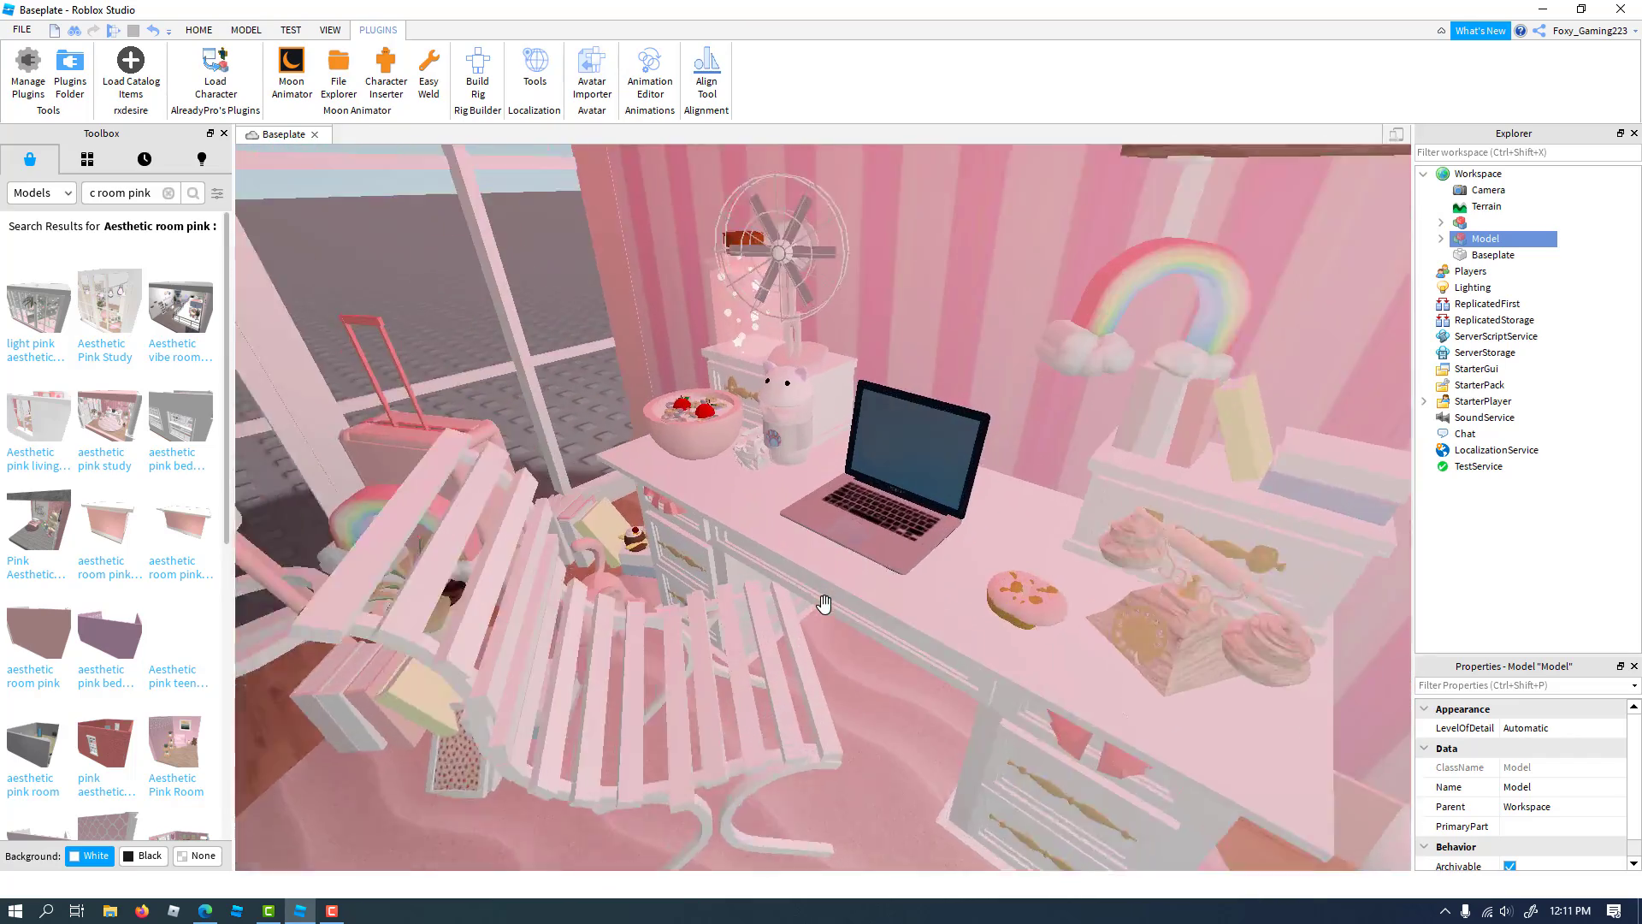
scroll(831, 605, "down", 3)
scroll(829, 603, "down", 4)
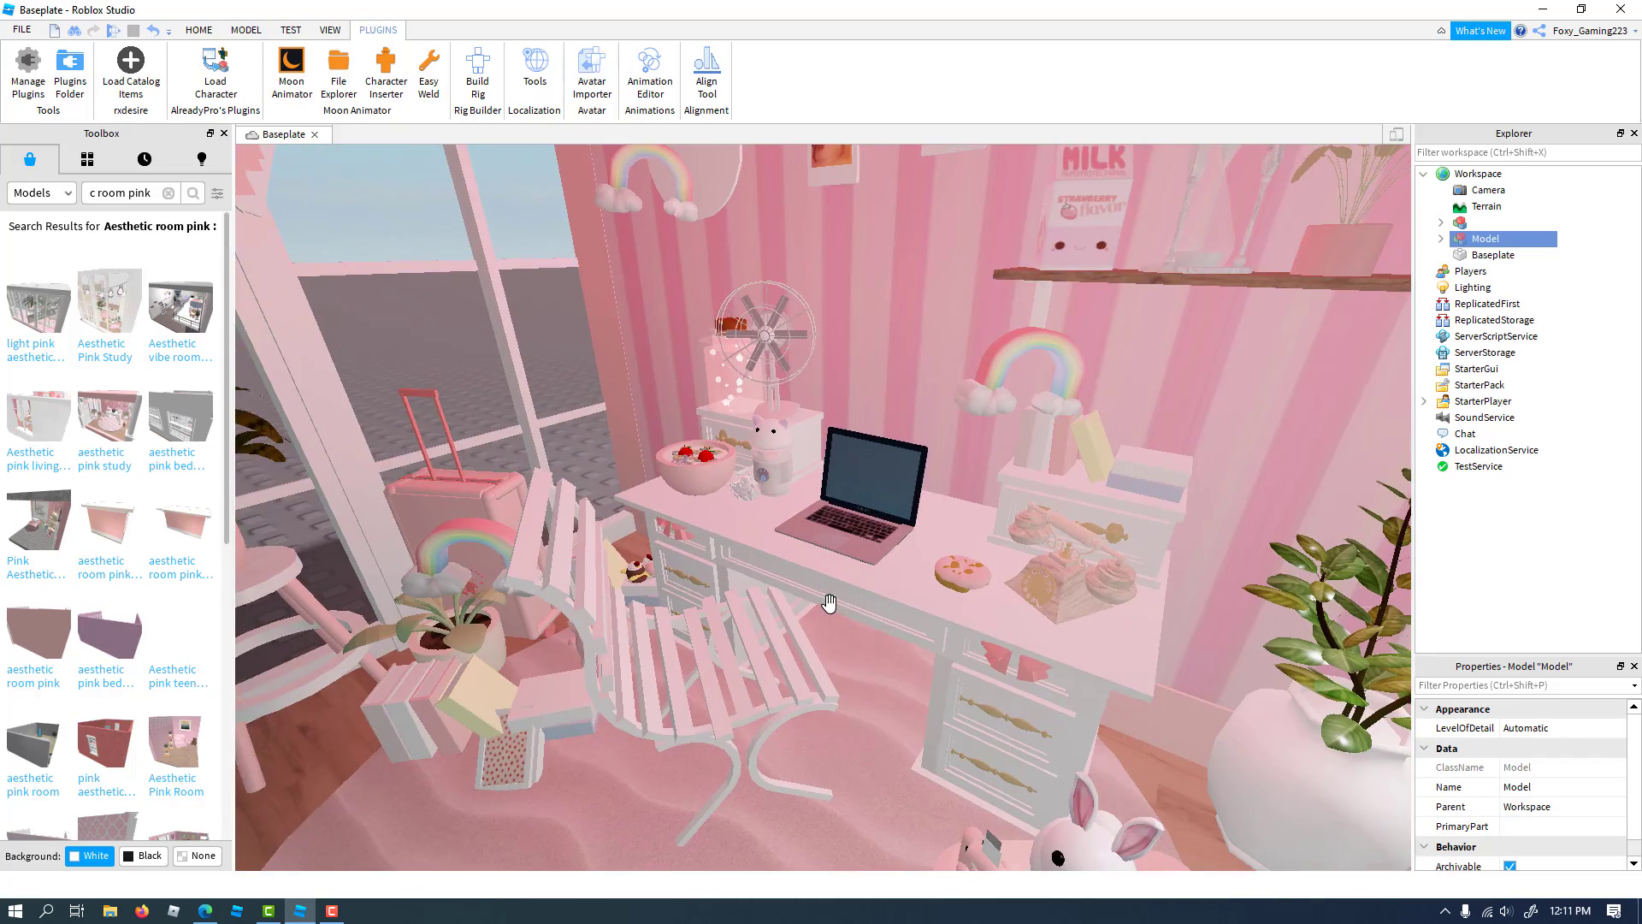
scroll(828, 603, "up", 3)
scroll(829, 598, "down", 10)
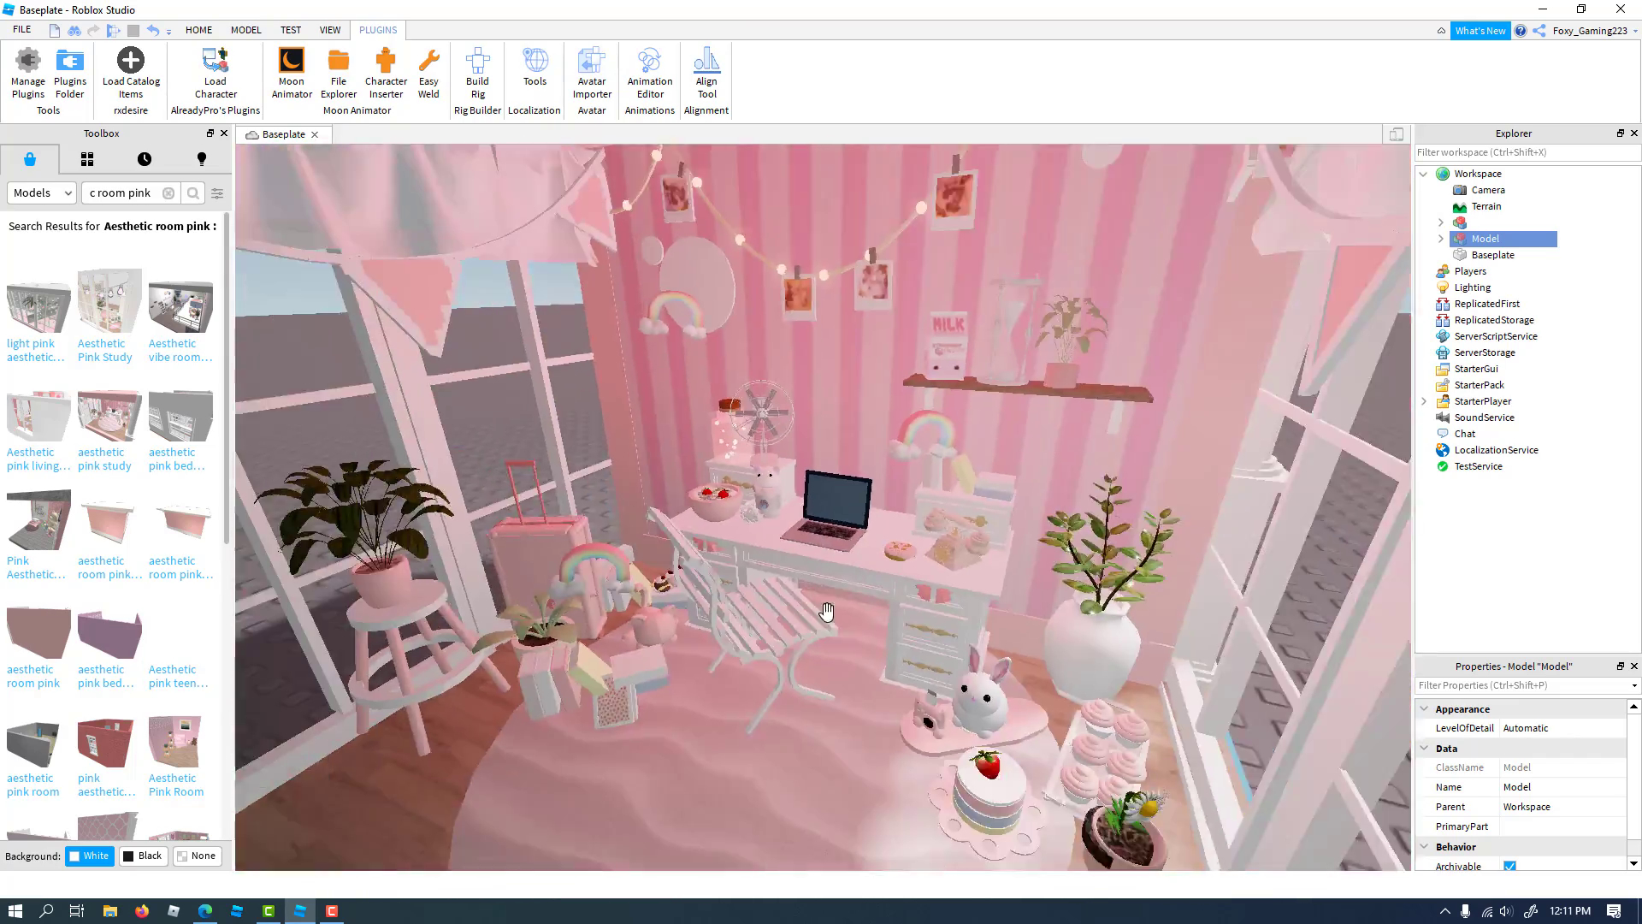
key("Delete")
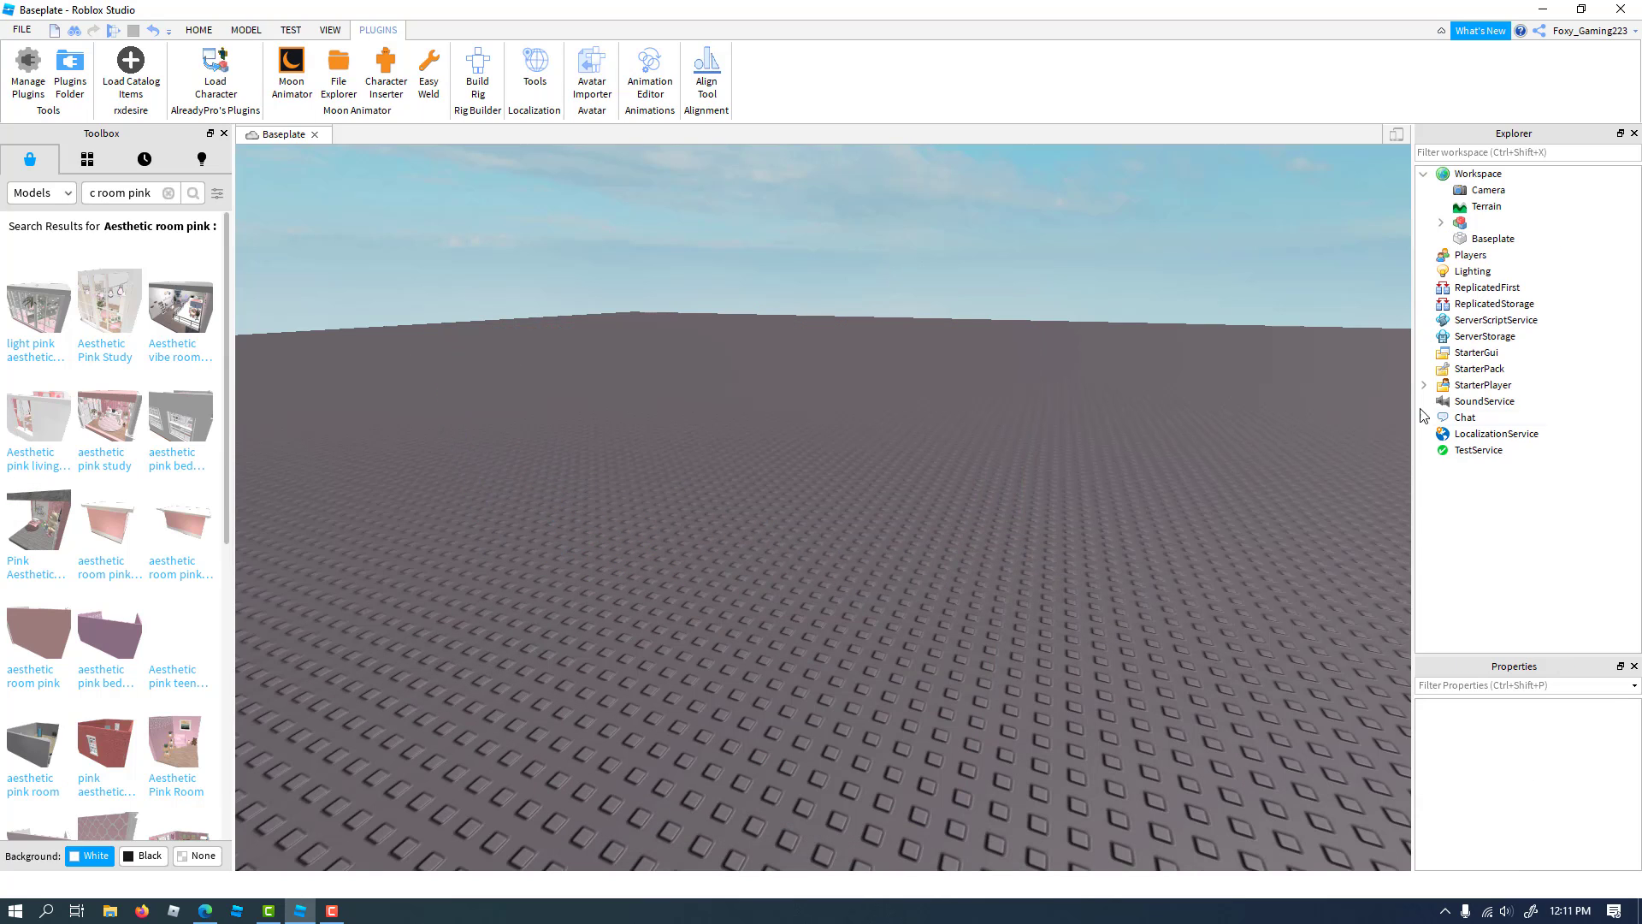
Find the "Aesthetic pink gaming" room among the search results and insert it on the baseplate
scroll(84, 581, "down", 3)
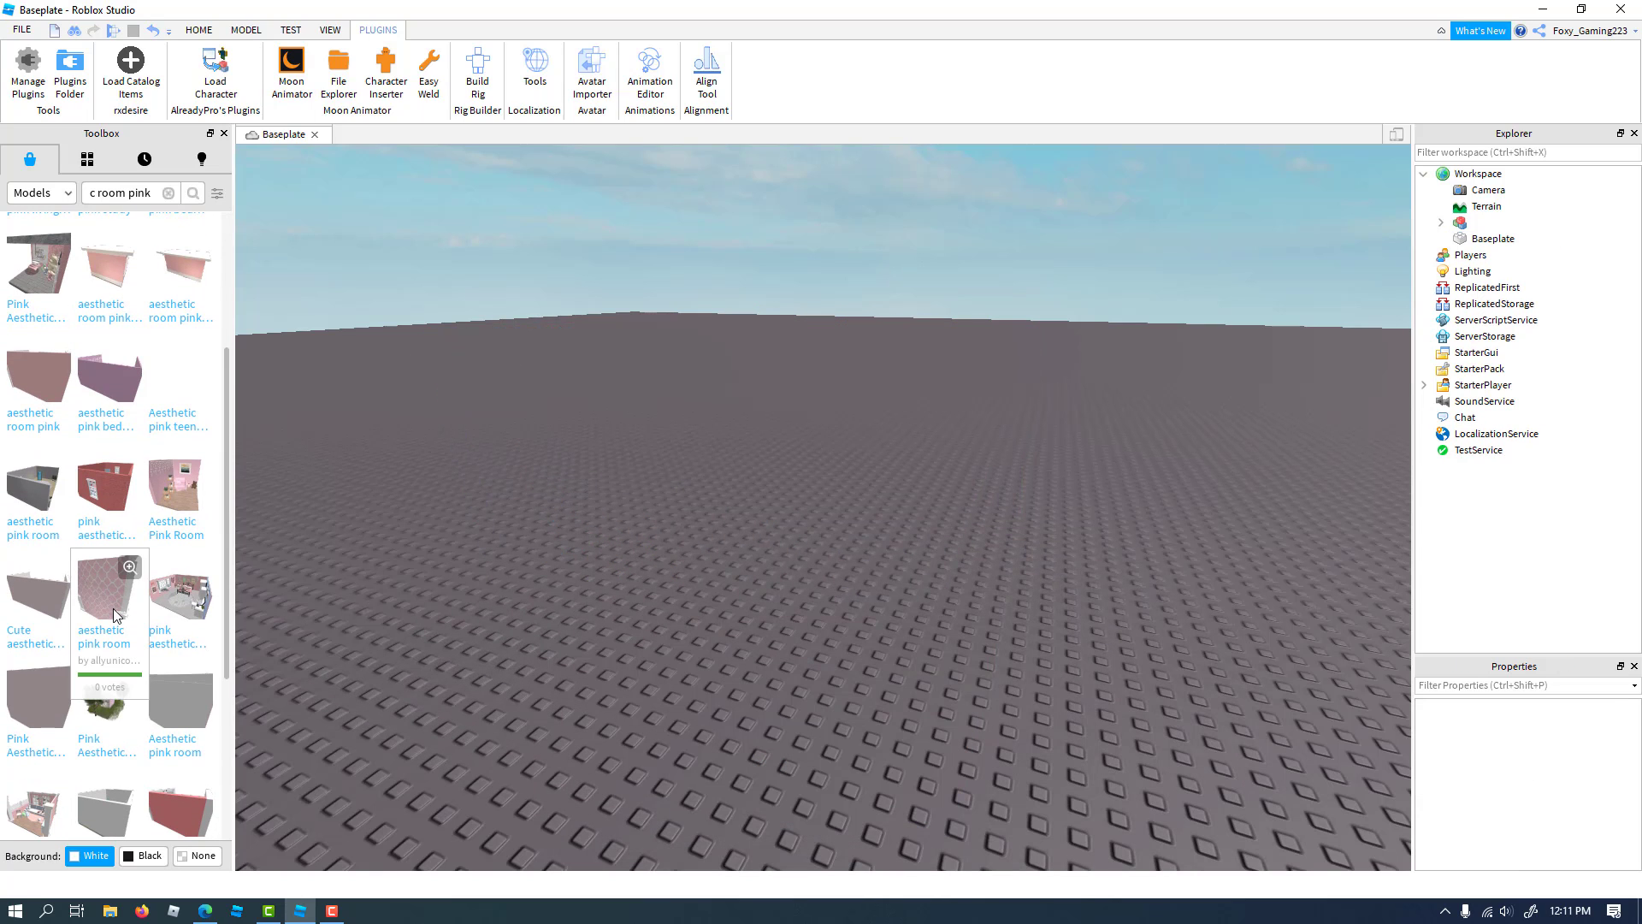
scroll(107, 650, "down", 3)
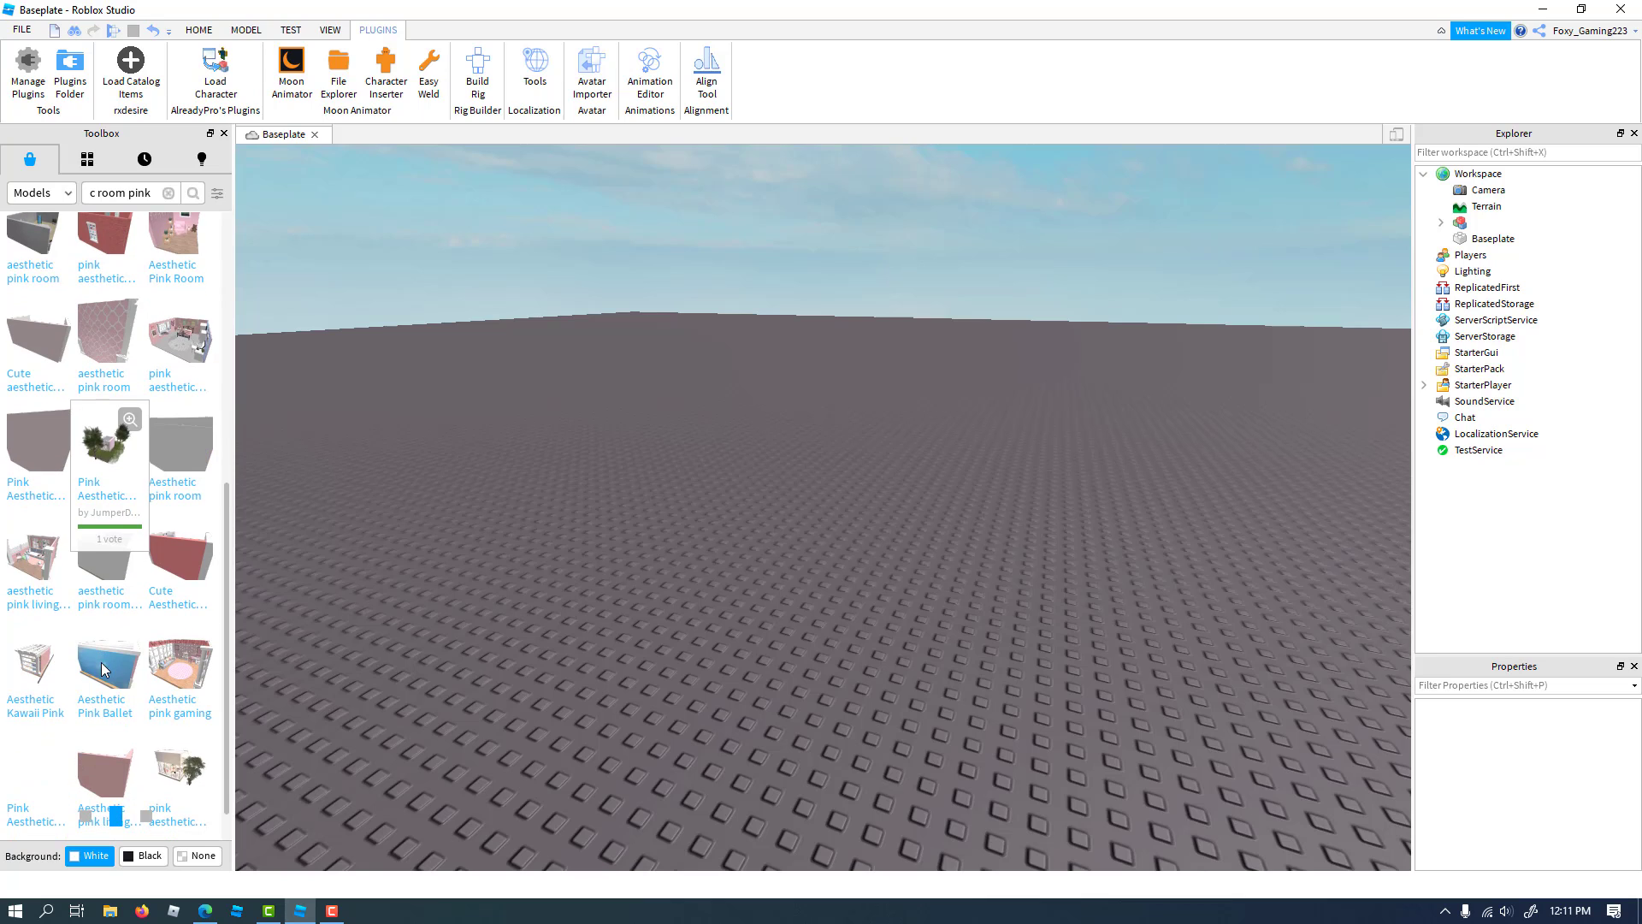
scroll(141, 685, "down", 1)
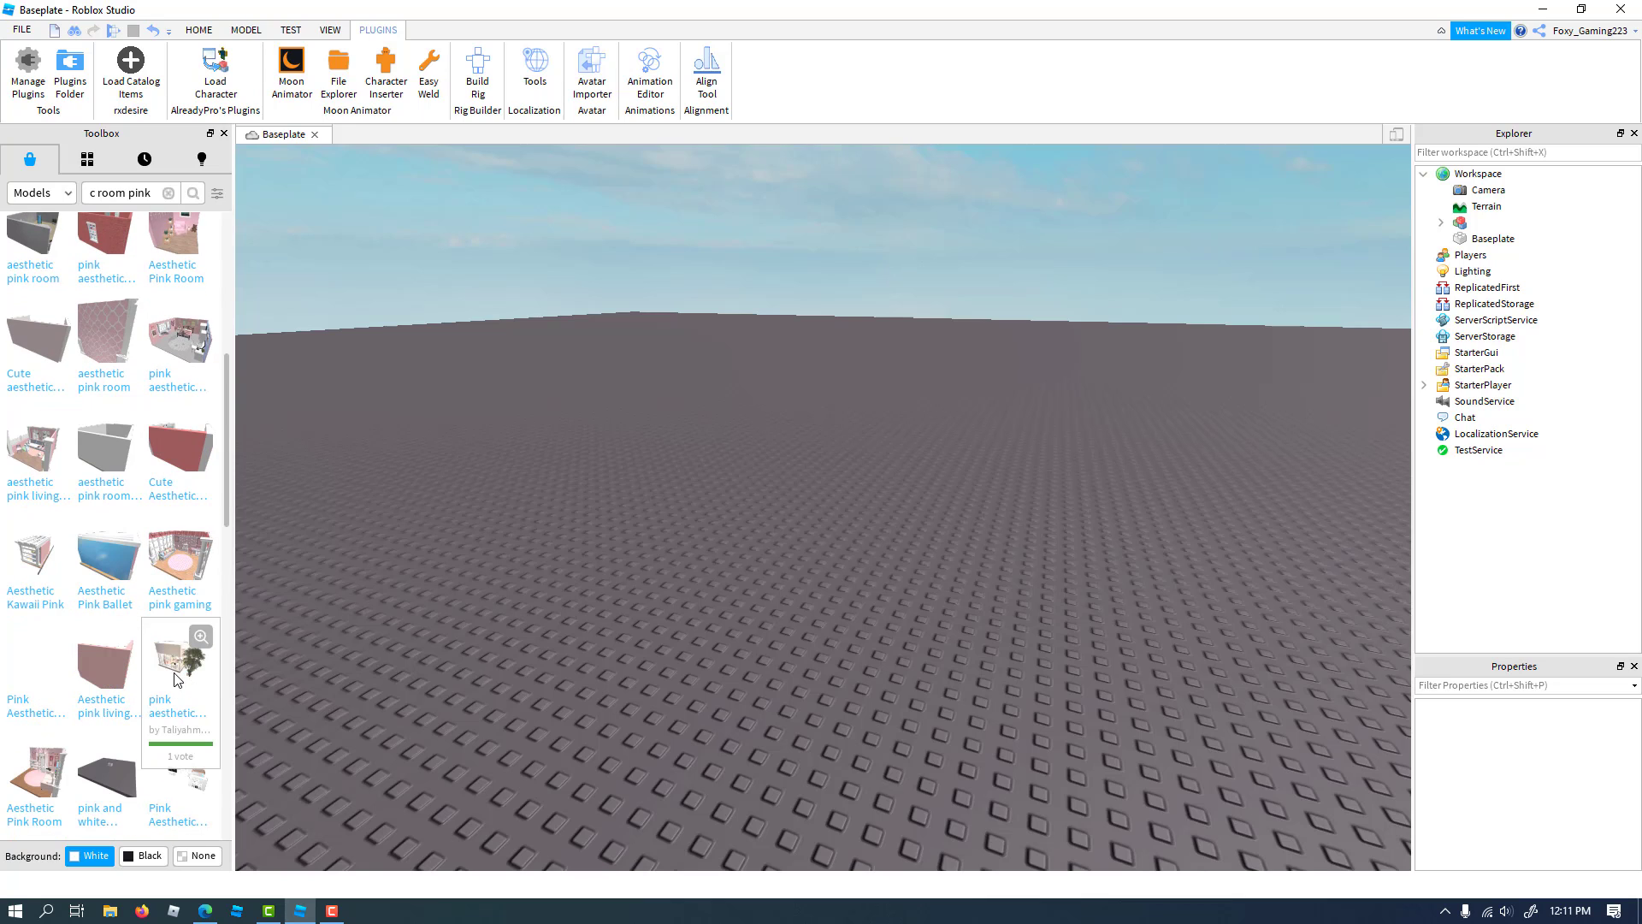
left_click_drag(191, 571, 744, 570)
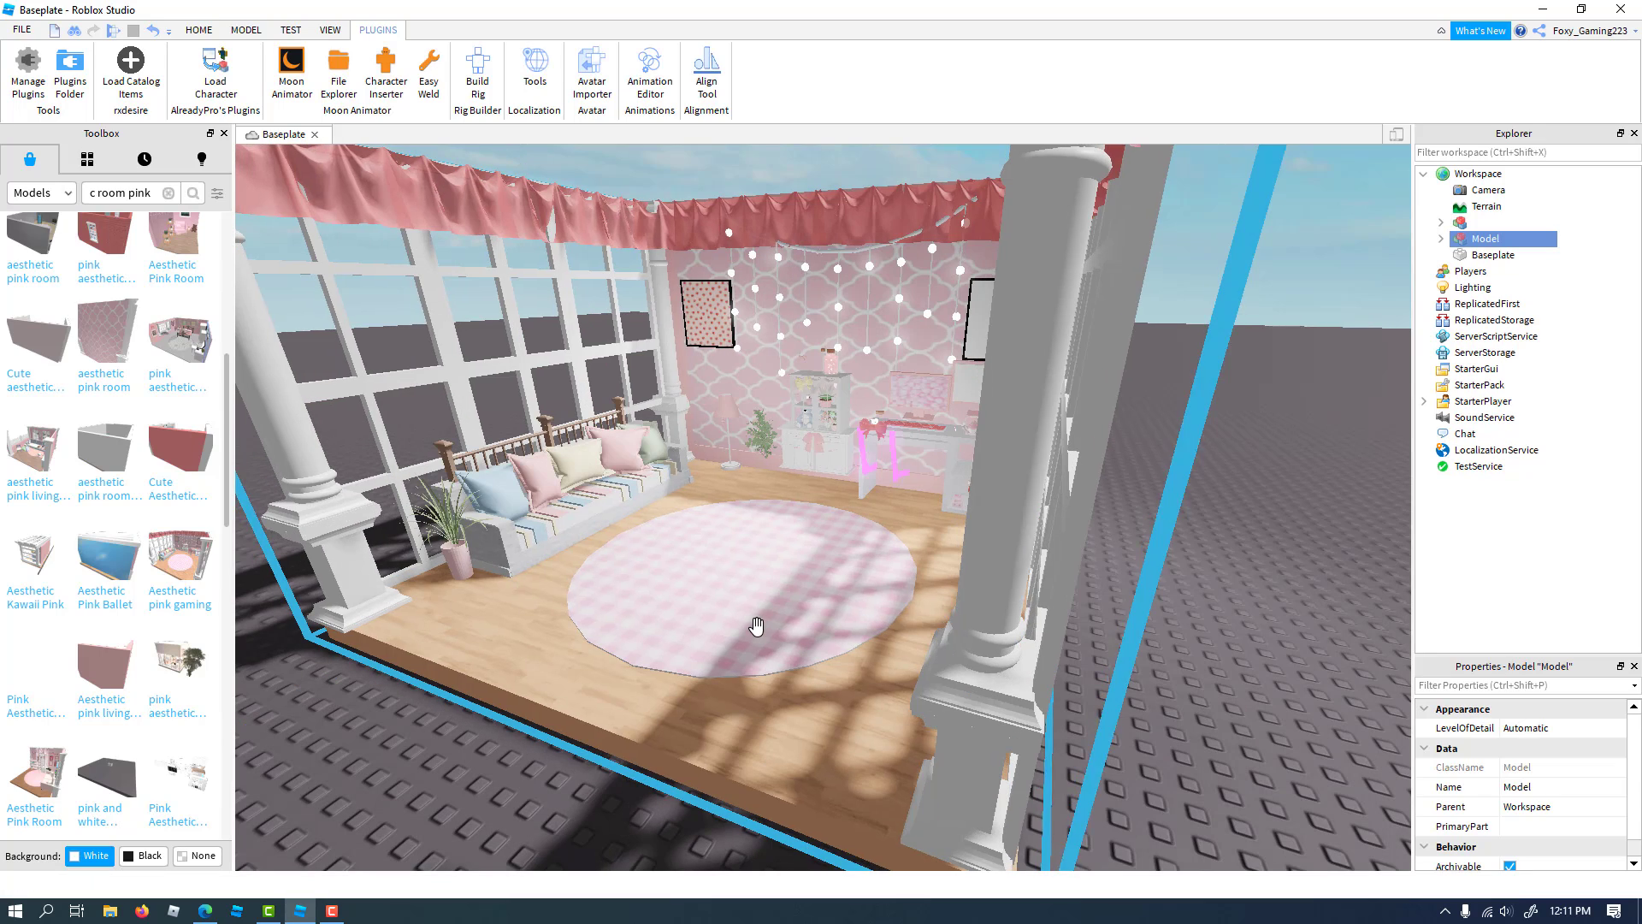
key("w")
mouse_move(758, 627)
right_mouse_down()
mouse_move(773, 625)
mouse_move(759, 624)
right_mouse_up()
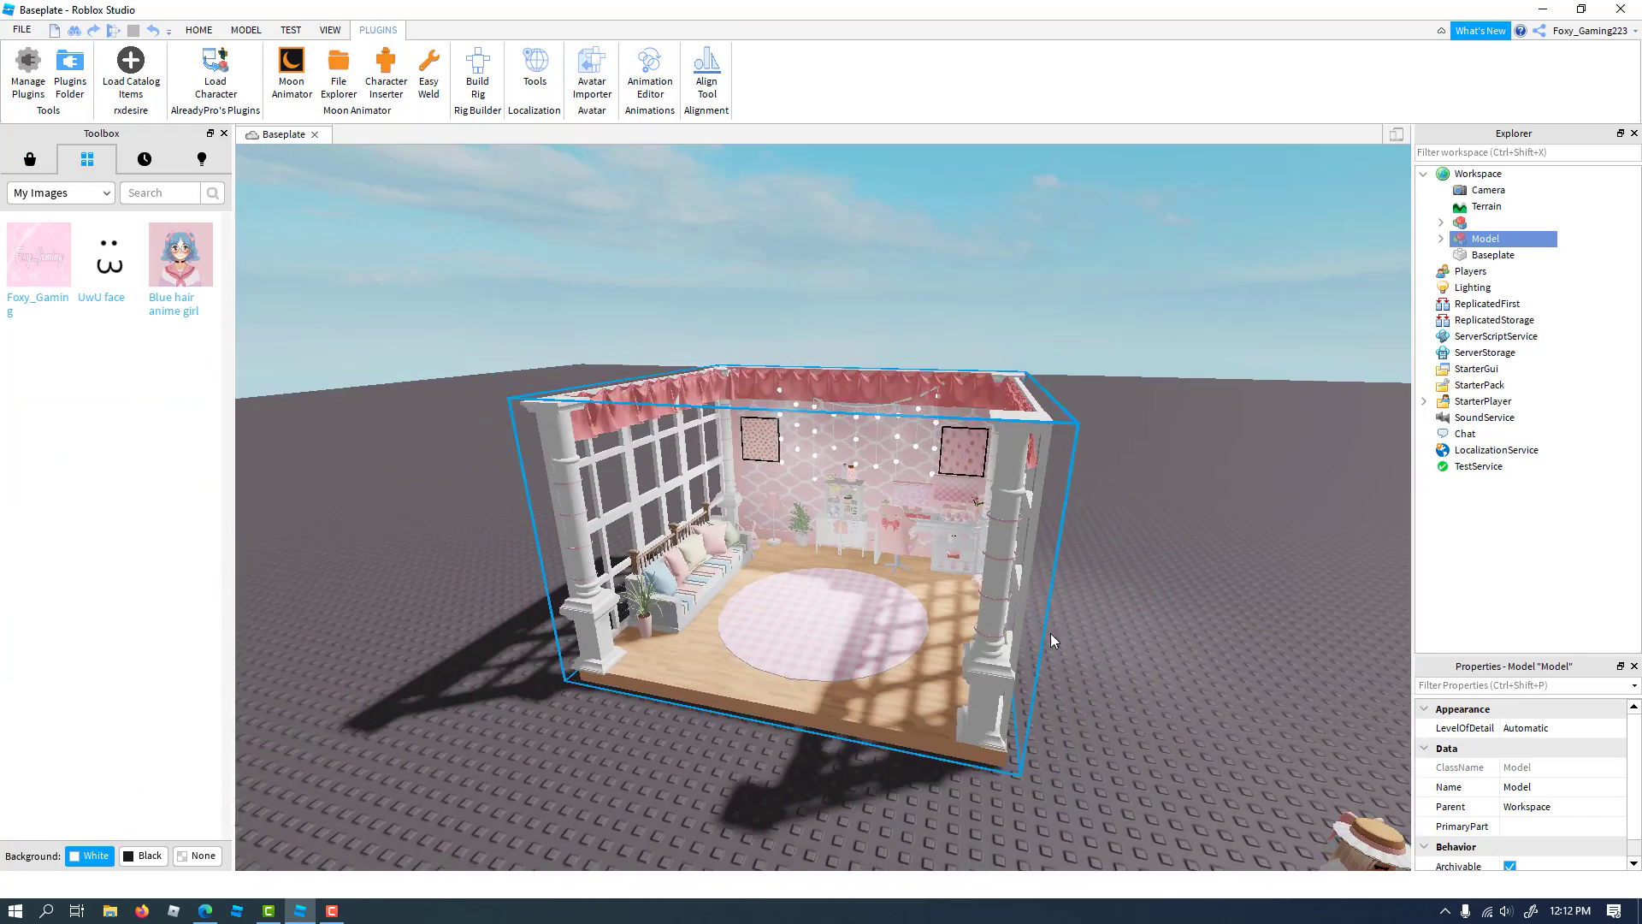
Move the avatar from the baseplate into the pink room and stand it on the sofa among the pillows
left_click(1090, 685)
right_click_drag(1091, 684, 1108, 672)
scroll(1112, 671, "up", 2)
left_click_drag(1231, 638, 855, 529)
scroll(855, 531, "up", 10)
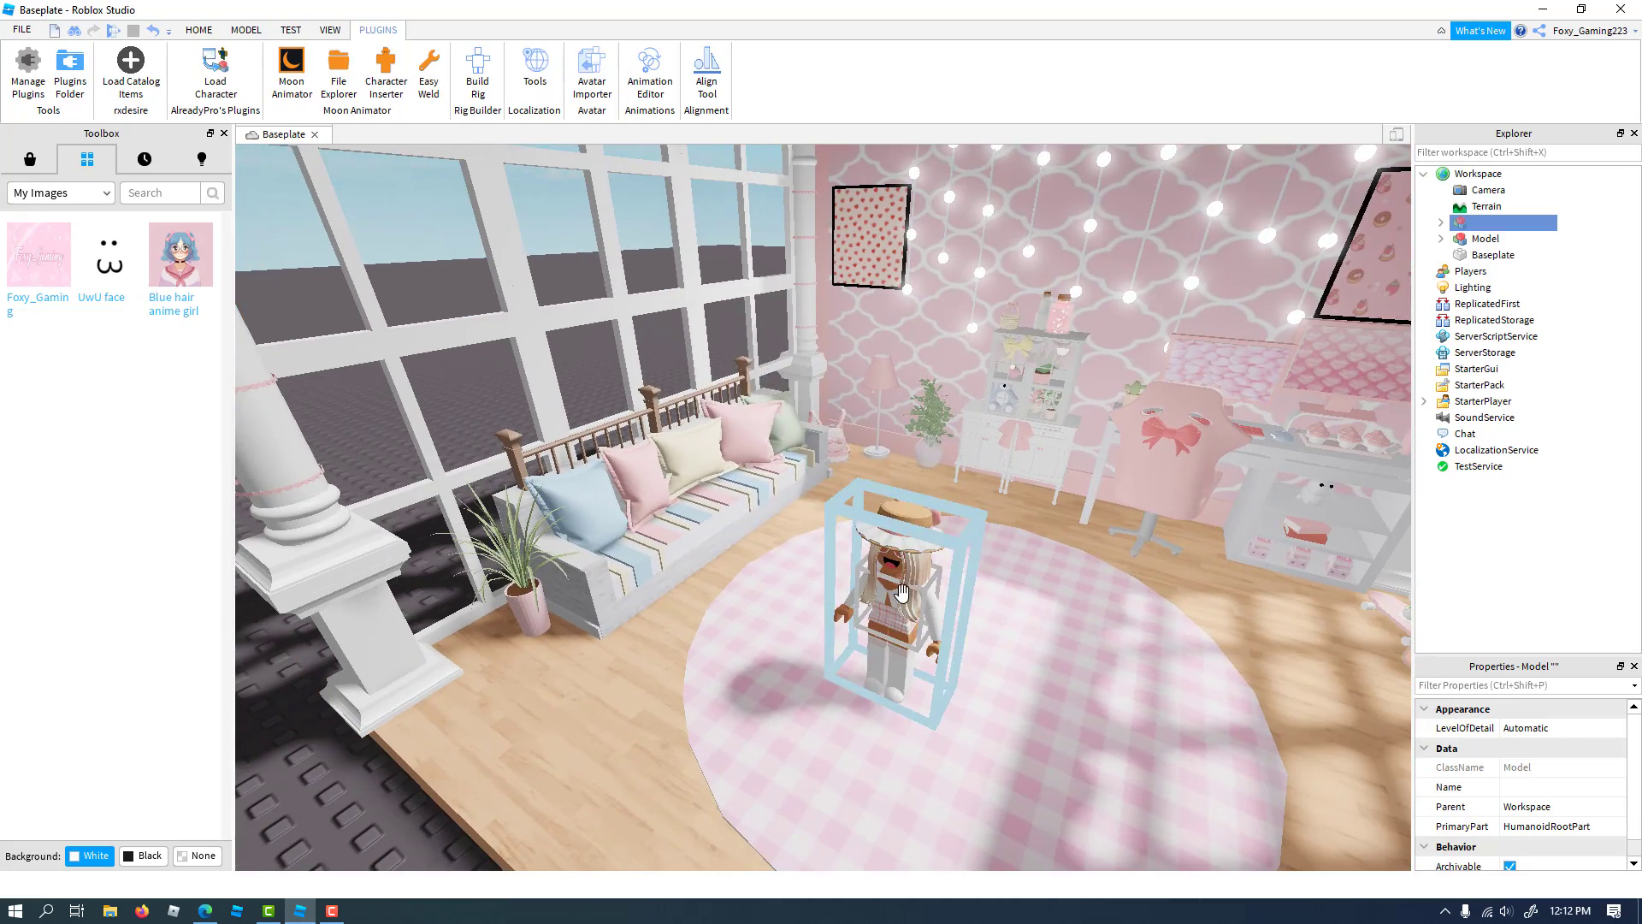
left_click_drag(903, 593, 722, 415)
scroll(997, 634, "up", 3)
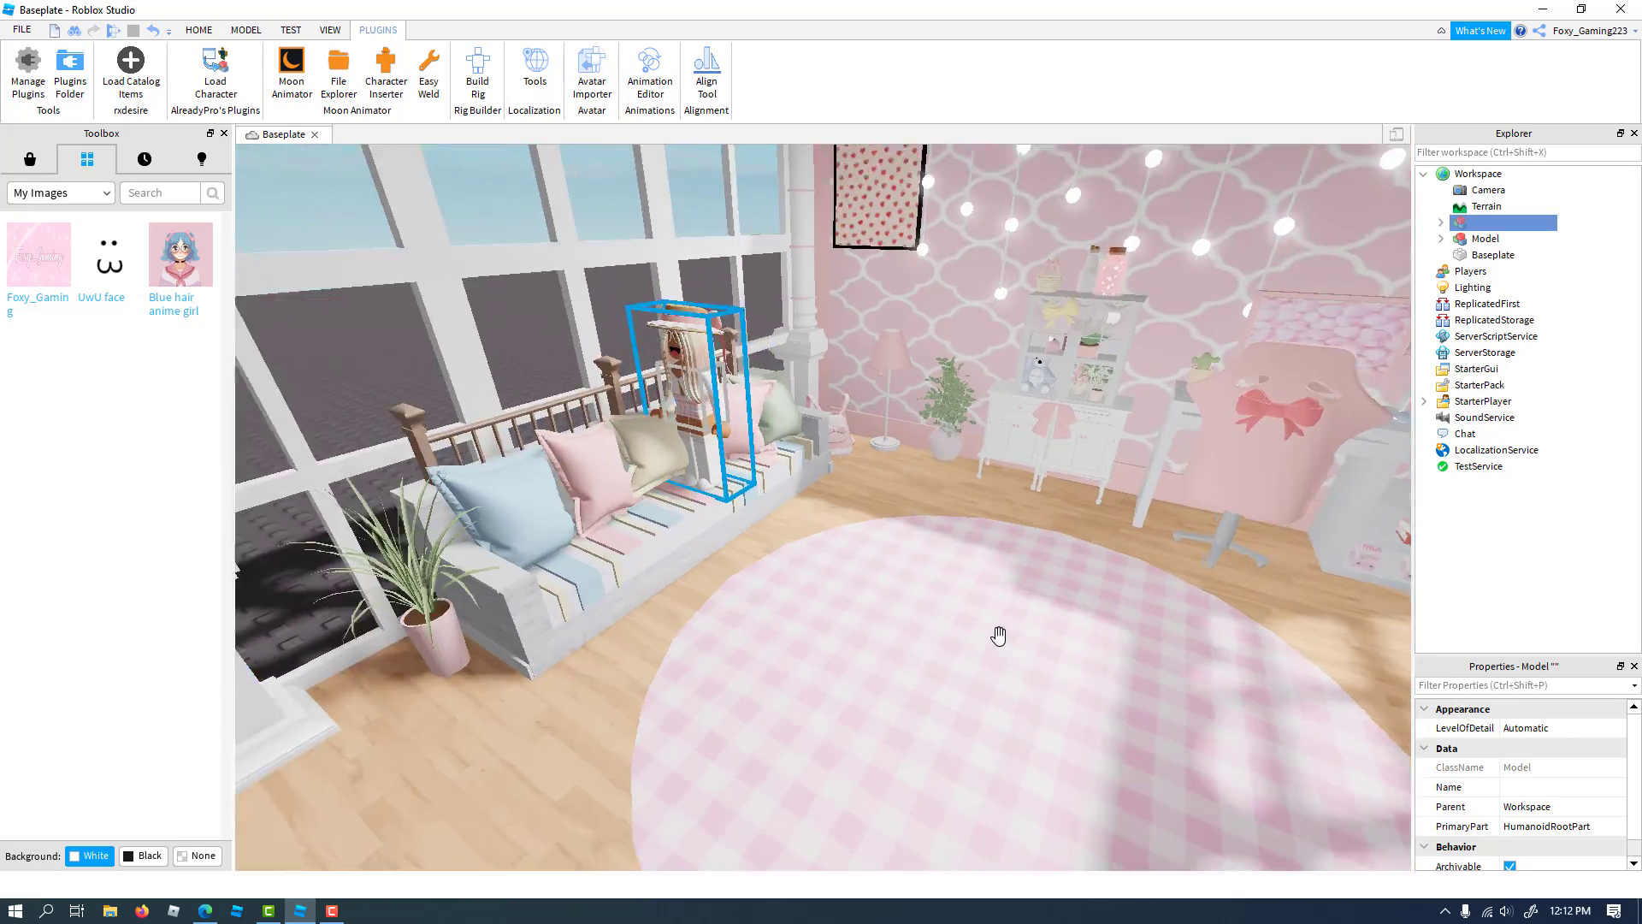
Rotate the avatar a quarter turn about its vertical axis so it faces the room with its back to the windows
right_click_drag(996, 634, 1002, 635)
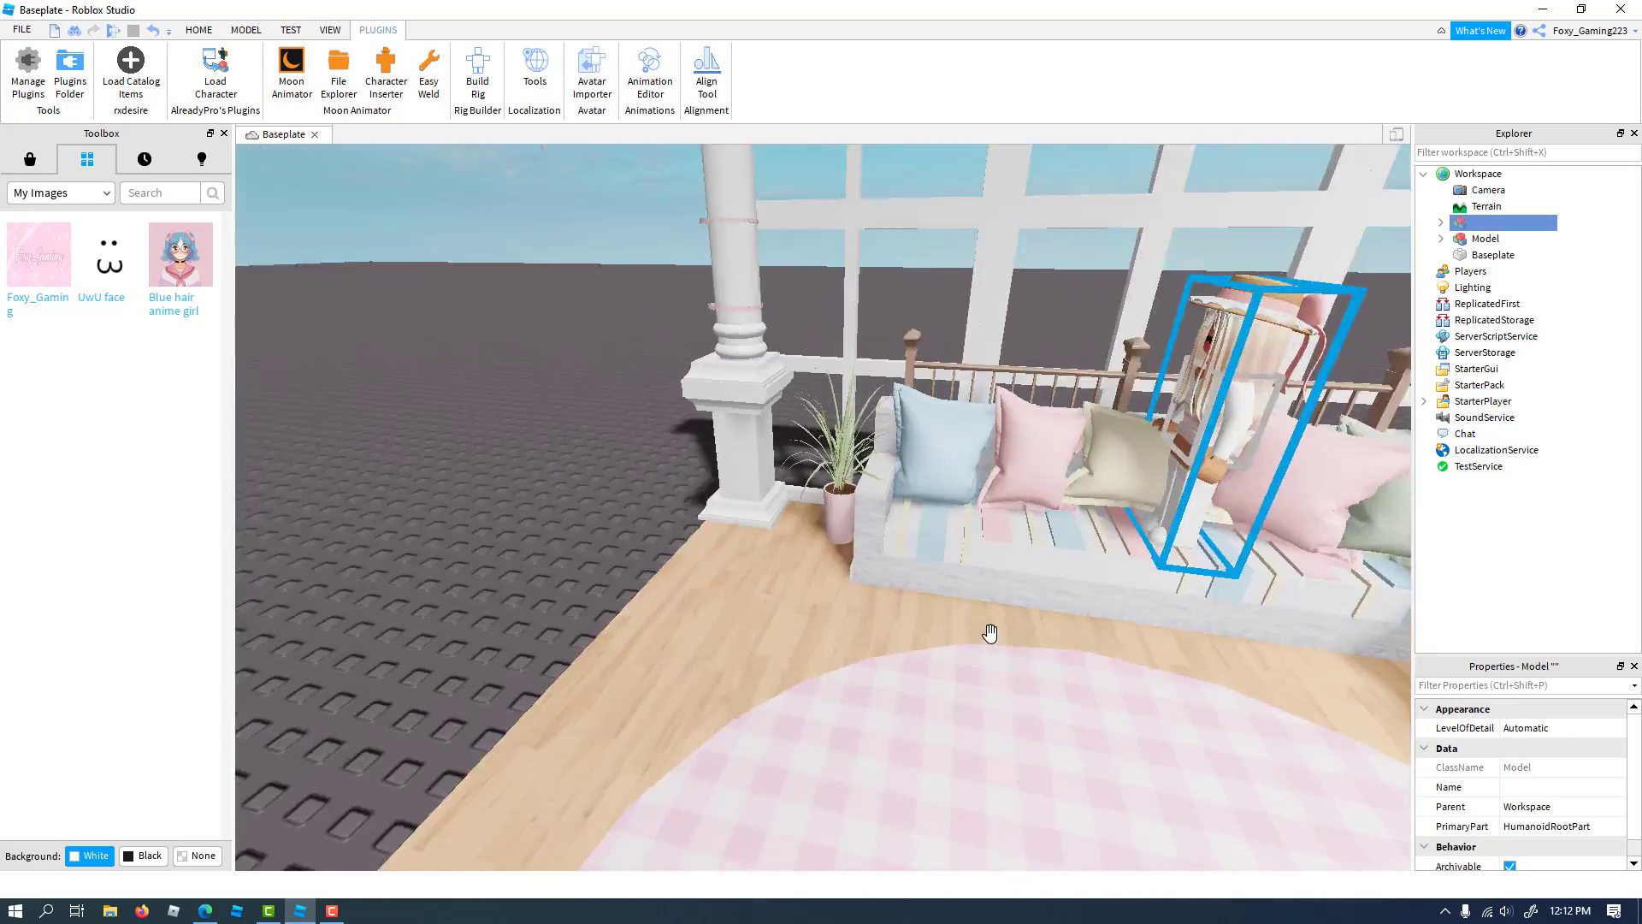
scroll(990, 633, "down", 3)
scroll(999, 634, "up", 2)
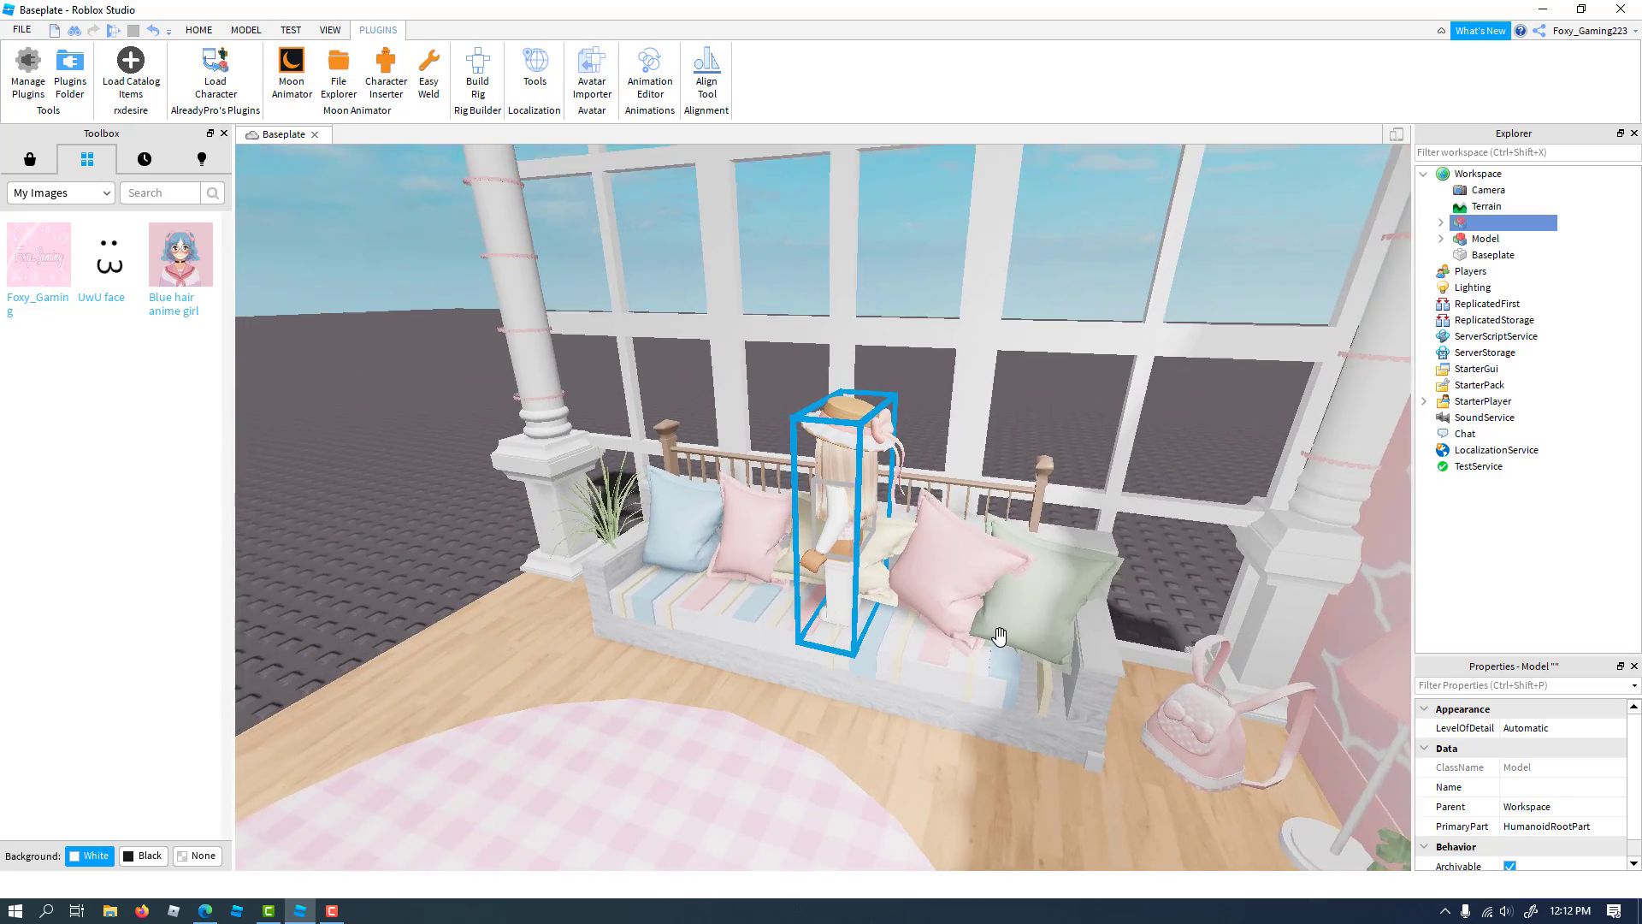
scroll(1001, 635, "up", 4)
scroll(1002, 634, "down", 5)
left_click(199, 30)
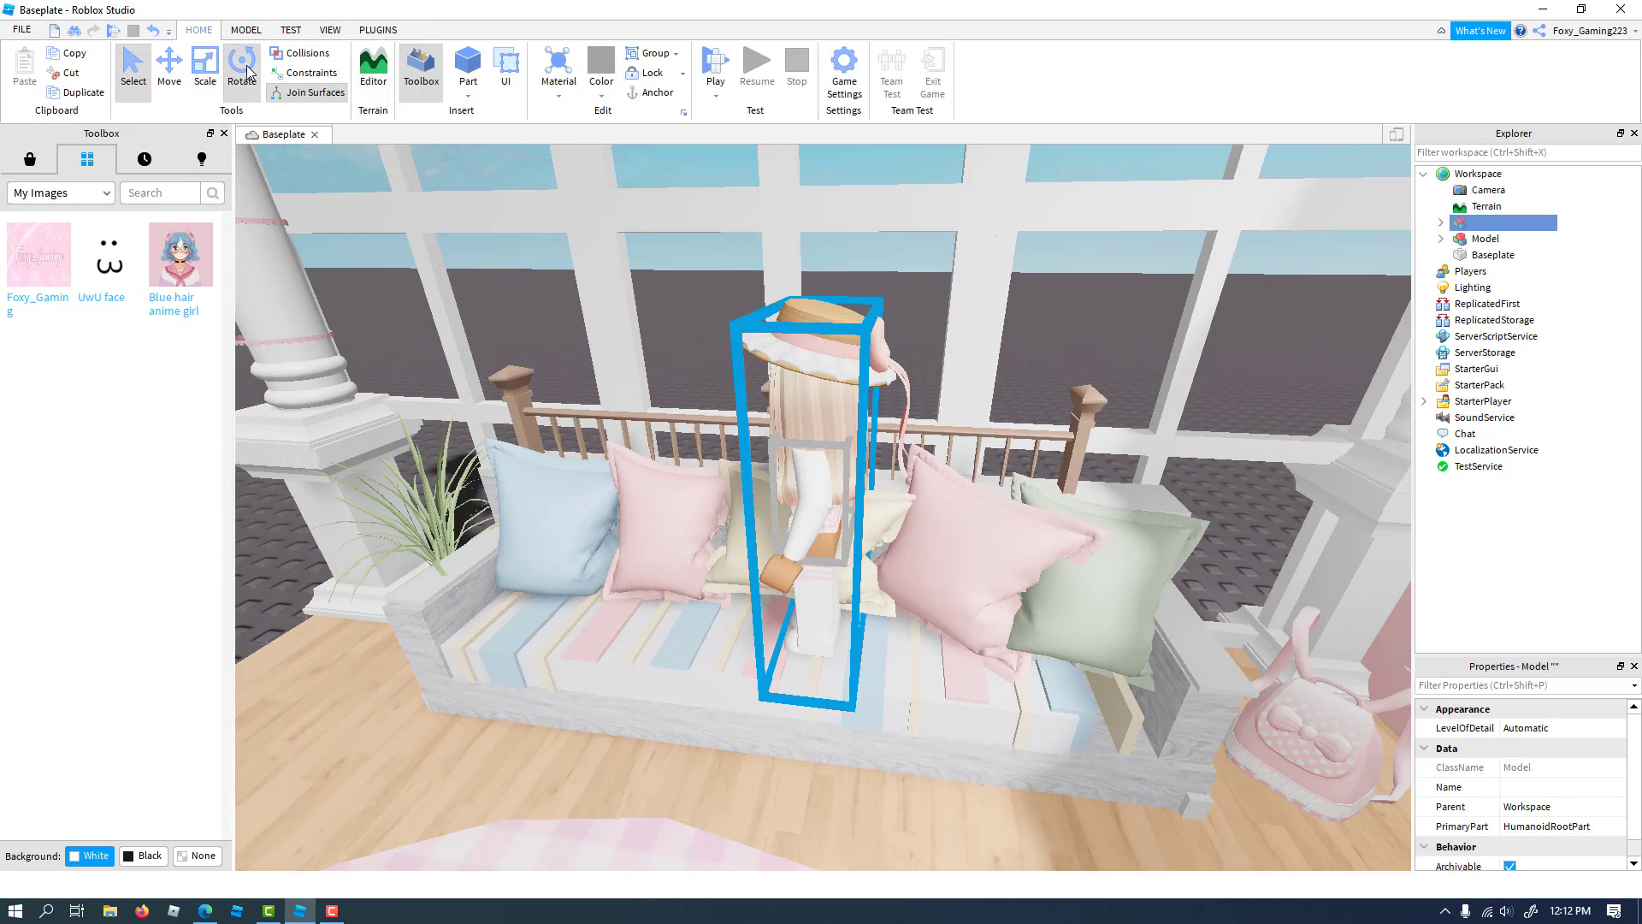
left_click(246, 69)
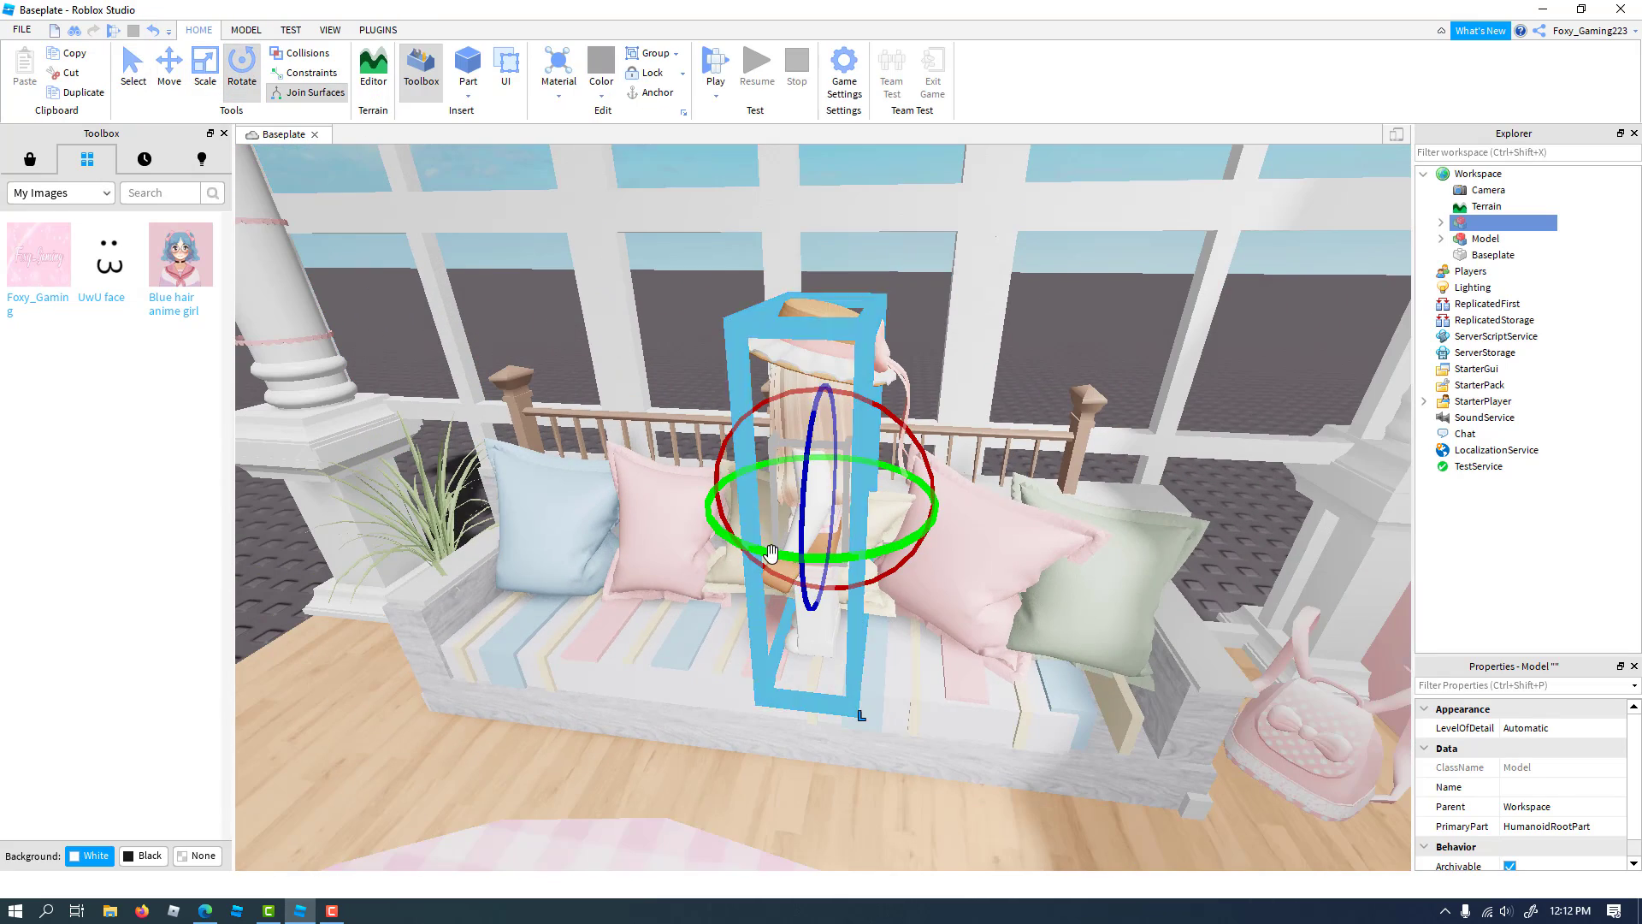
left_click_drag(923, 534, 1088, 547)
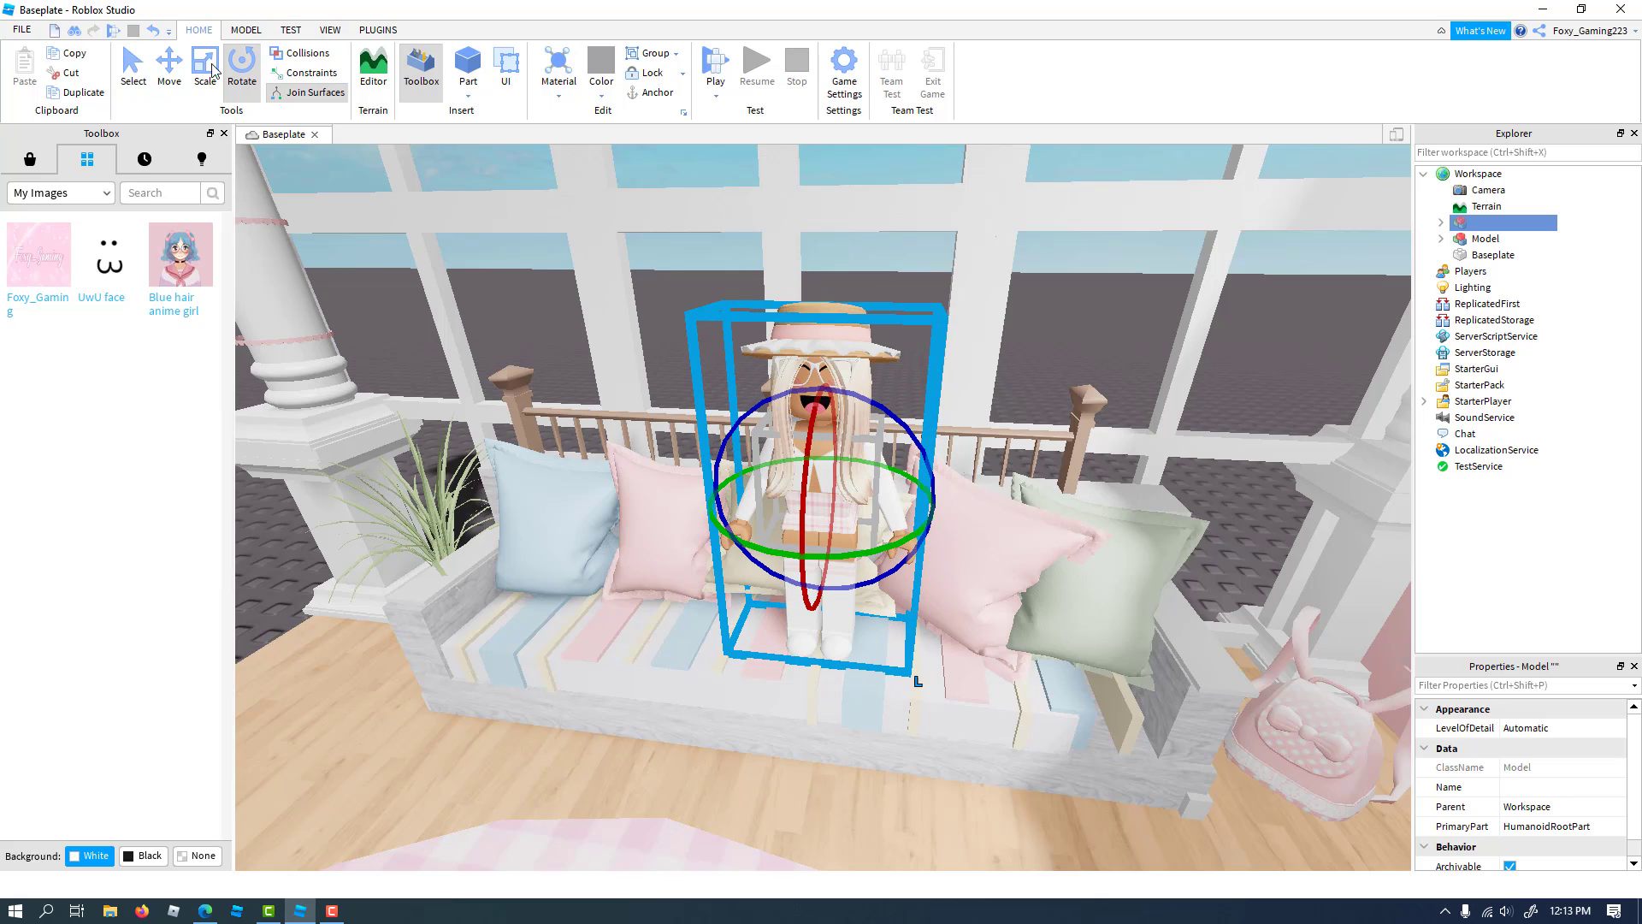
left_click_drag(647, 490, 823, 489)
Lower the avatar into the sofa seat with the Move tool and shift it toward the blue pillow and the front edge
left_click(155, 32)
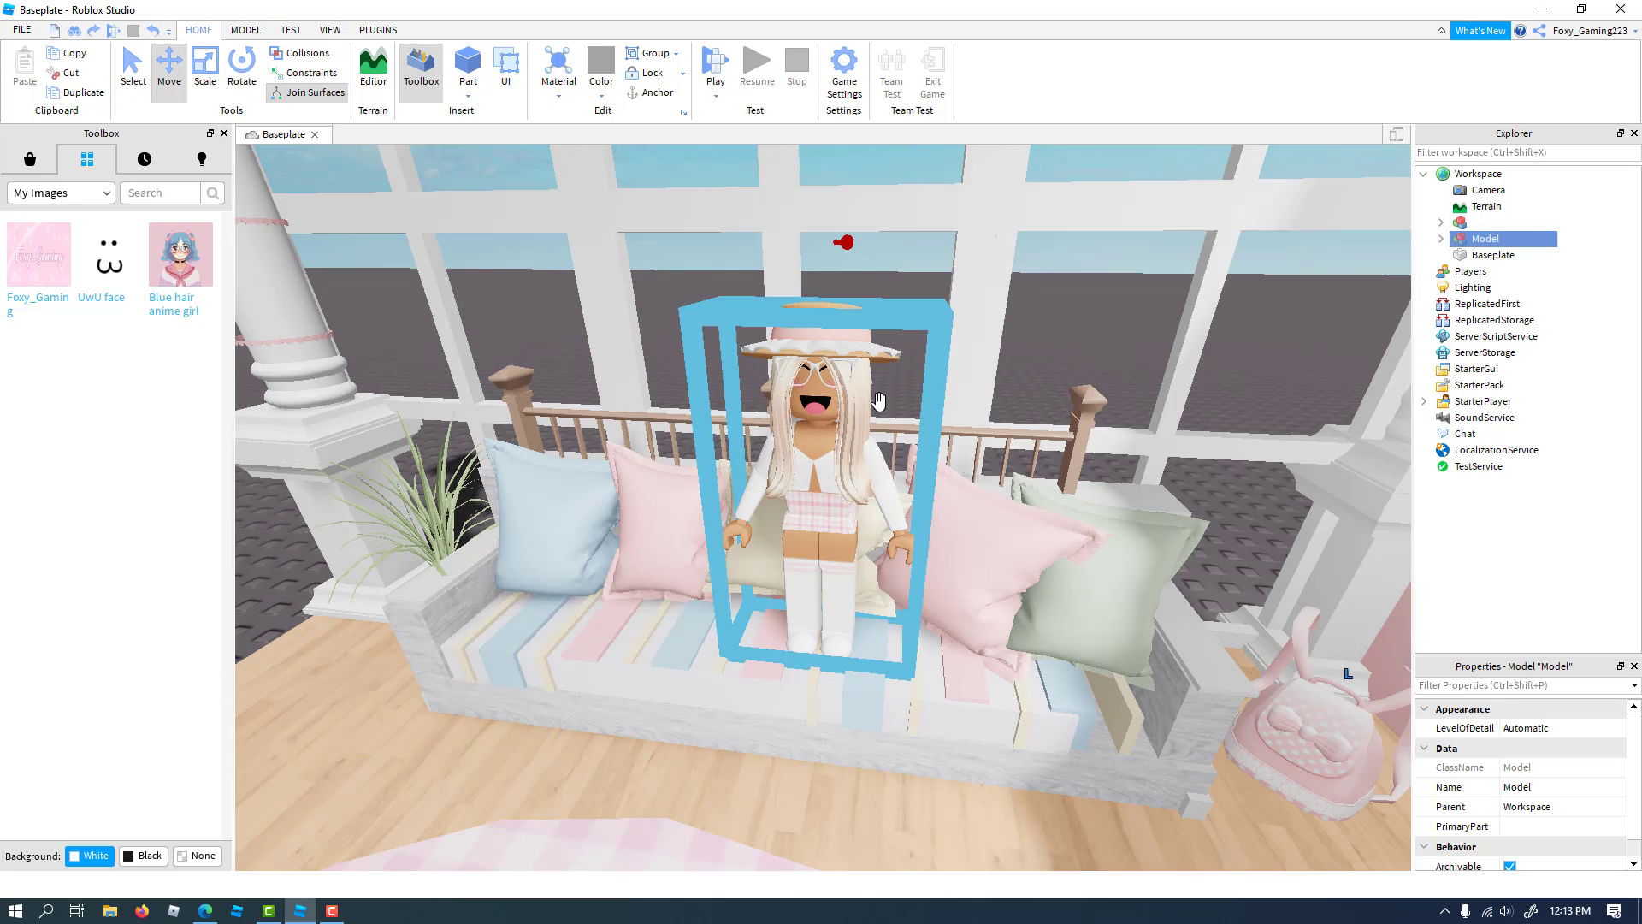
left_click_drag(664, 488, 662, 558)
left_click_drag(782, 689, 779, 728)
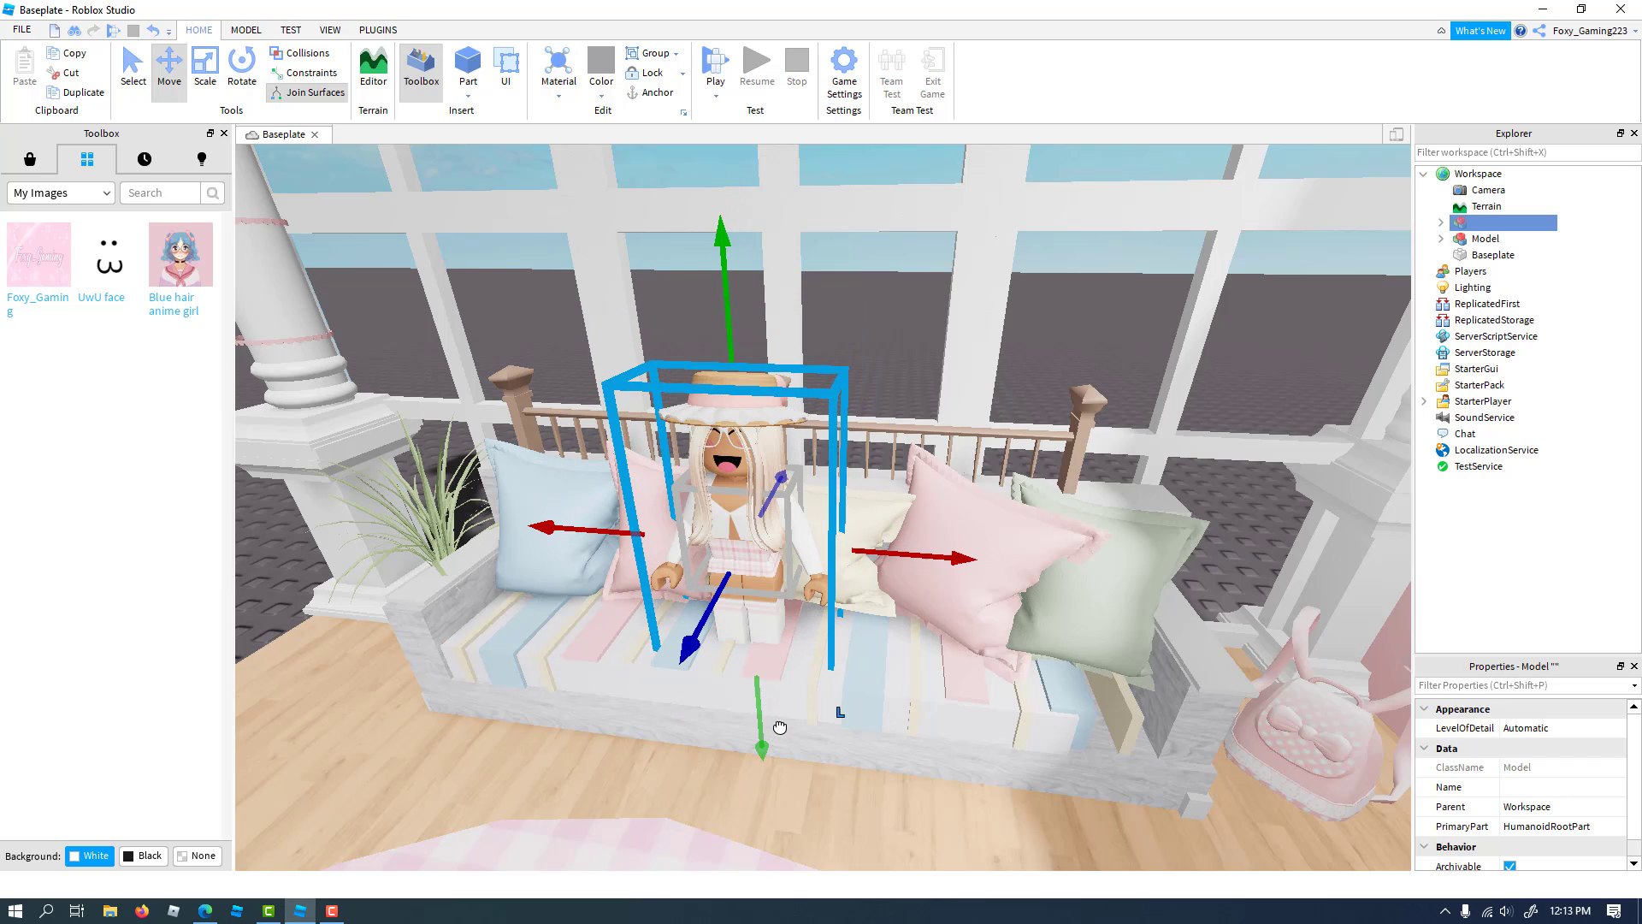
left_click_drag(693, 633, 677, 539)
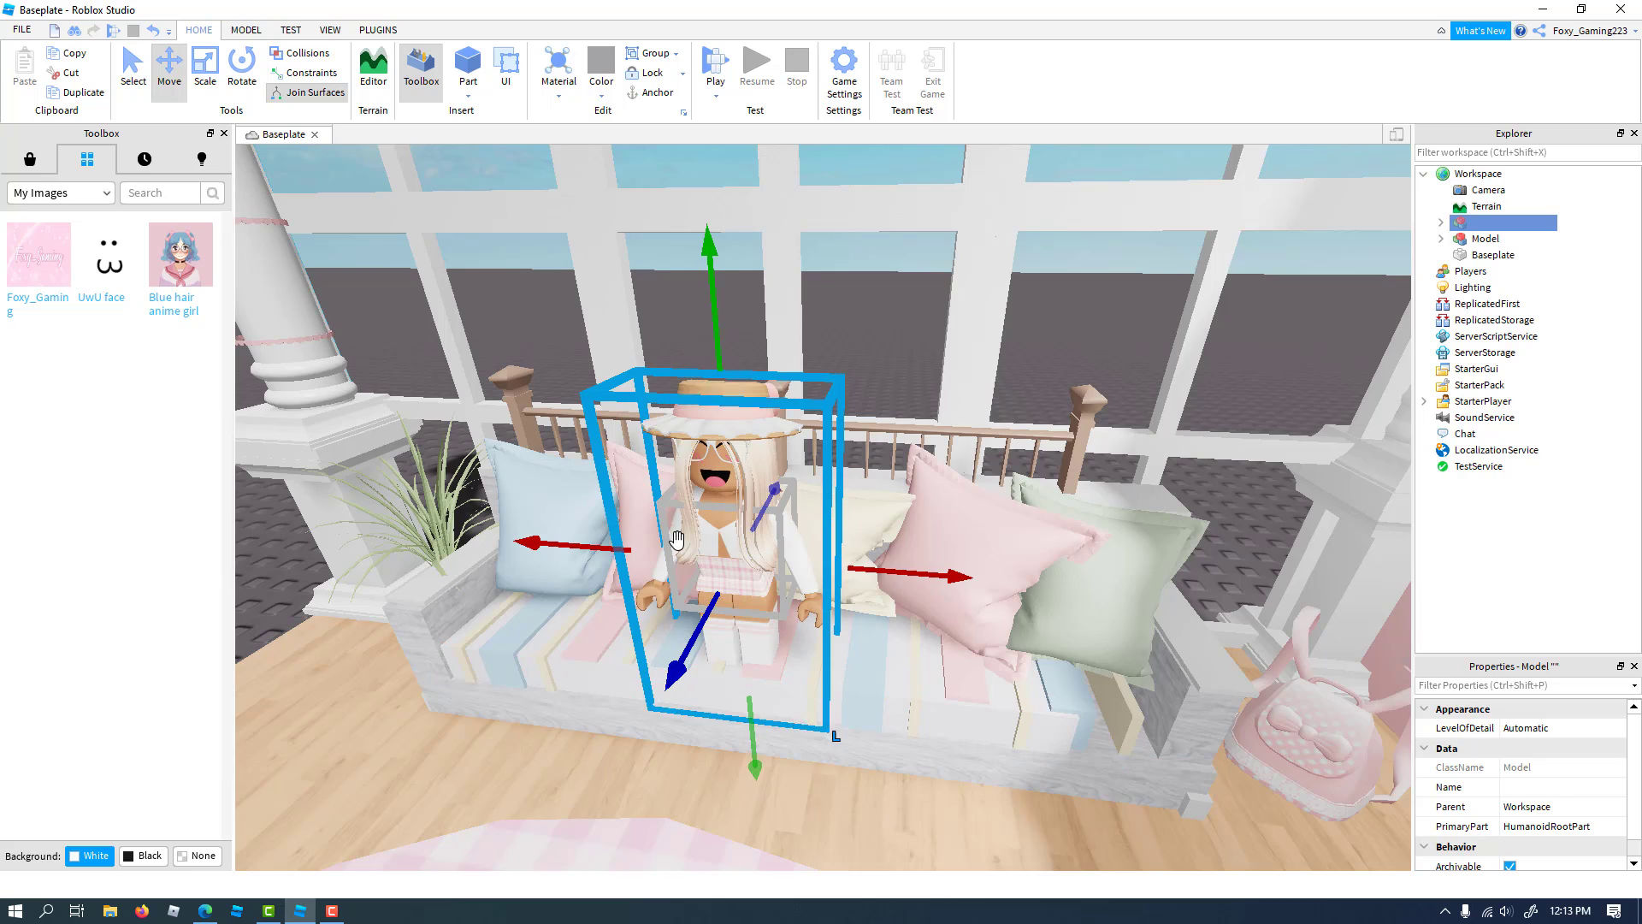
Launch the Moon Animator plugin and create a new file of type Animation named "Sofa Animation"
left_click(247, 30)
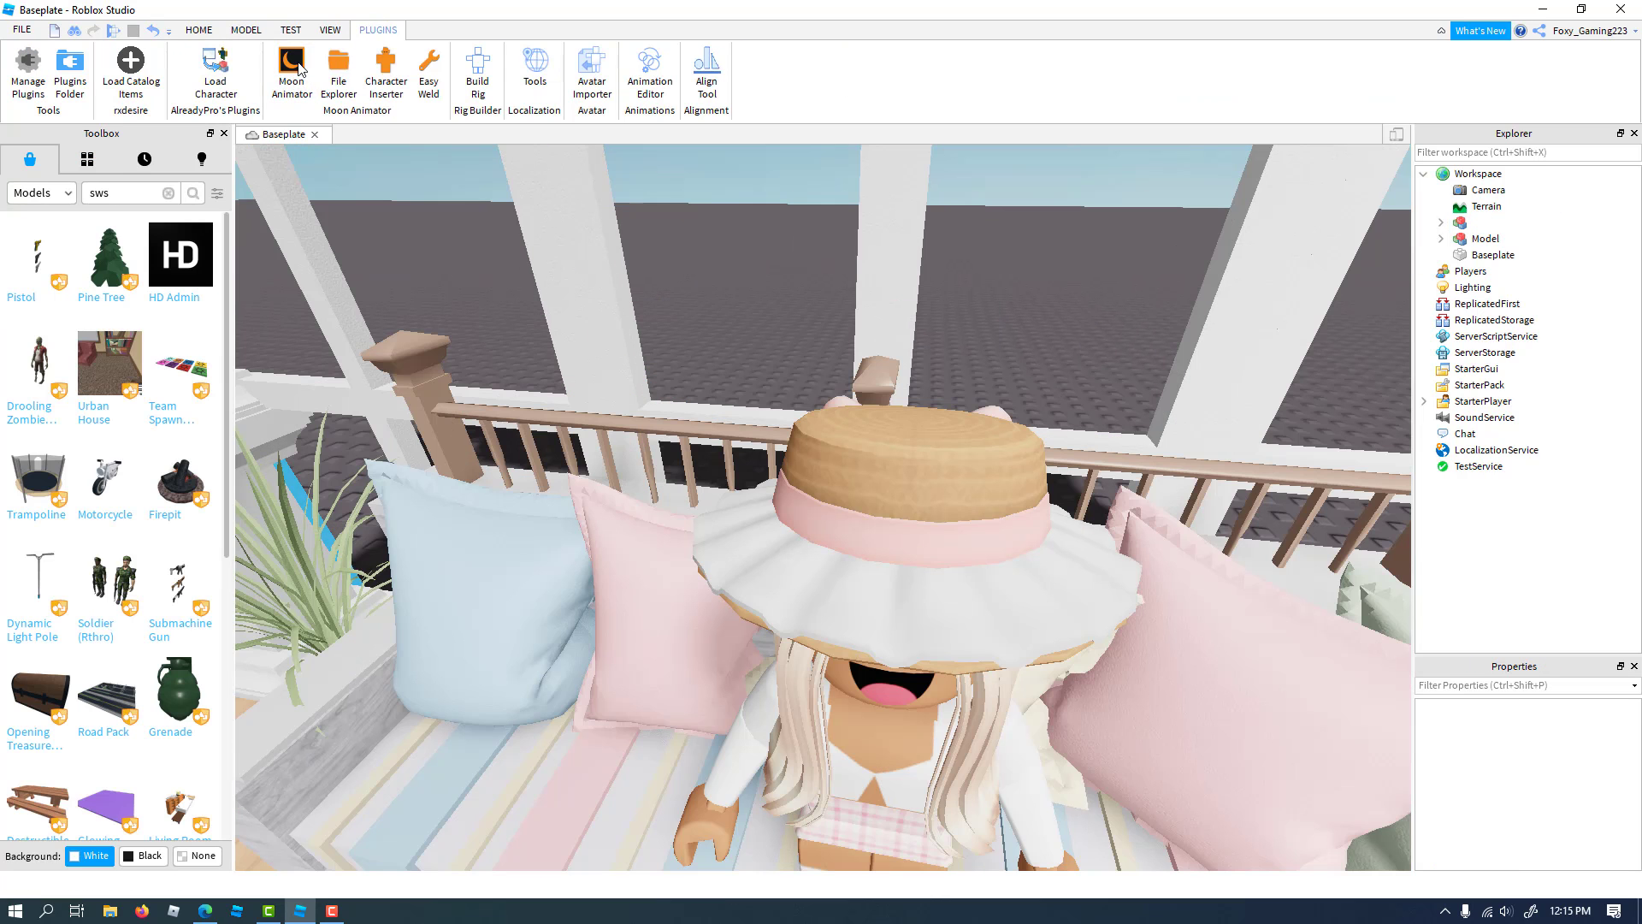
left_click(291, 73)
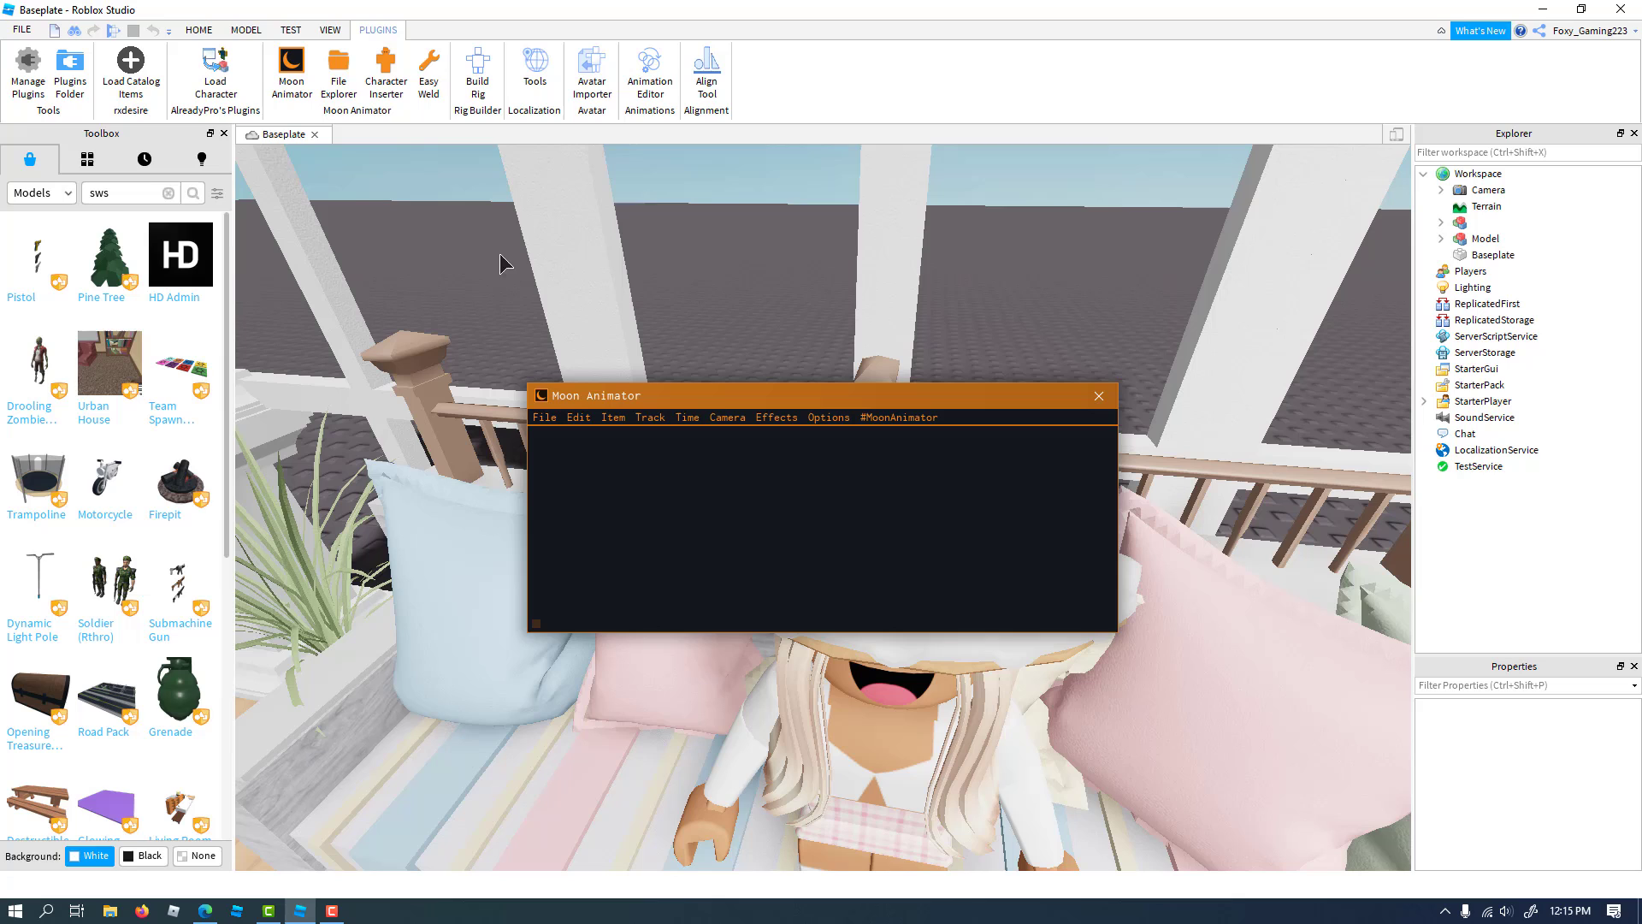
left_click(545, 418)
left_click(552, 456)
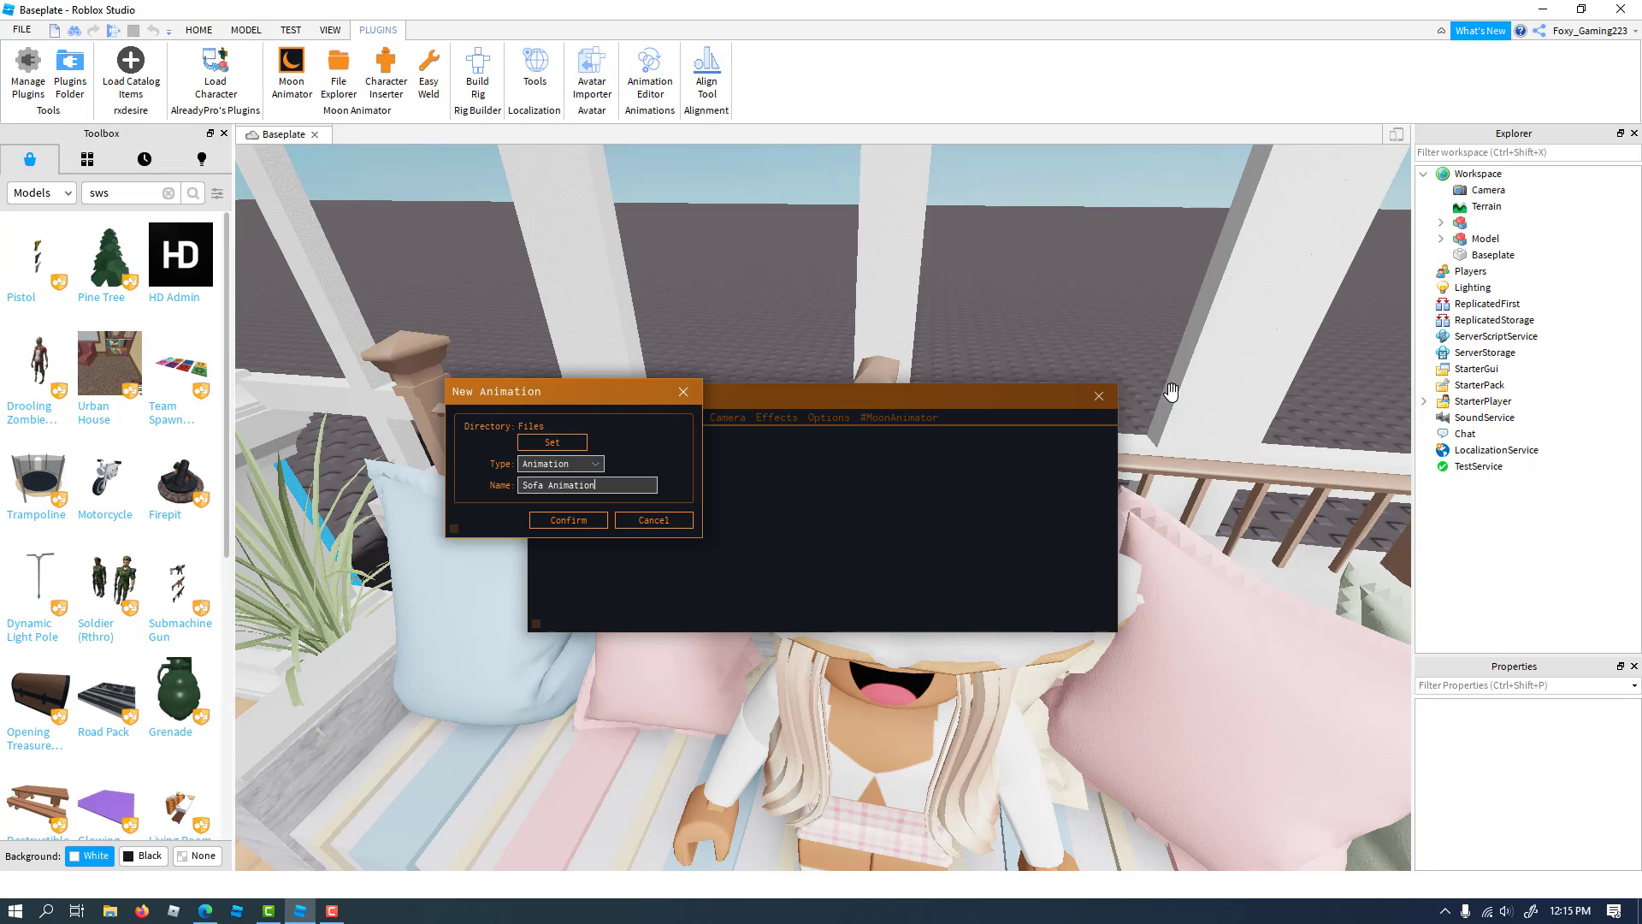
left_click(592, 516)
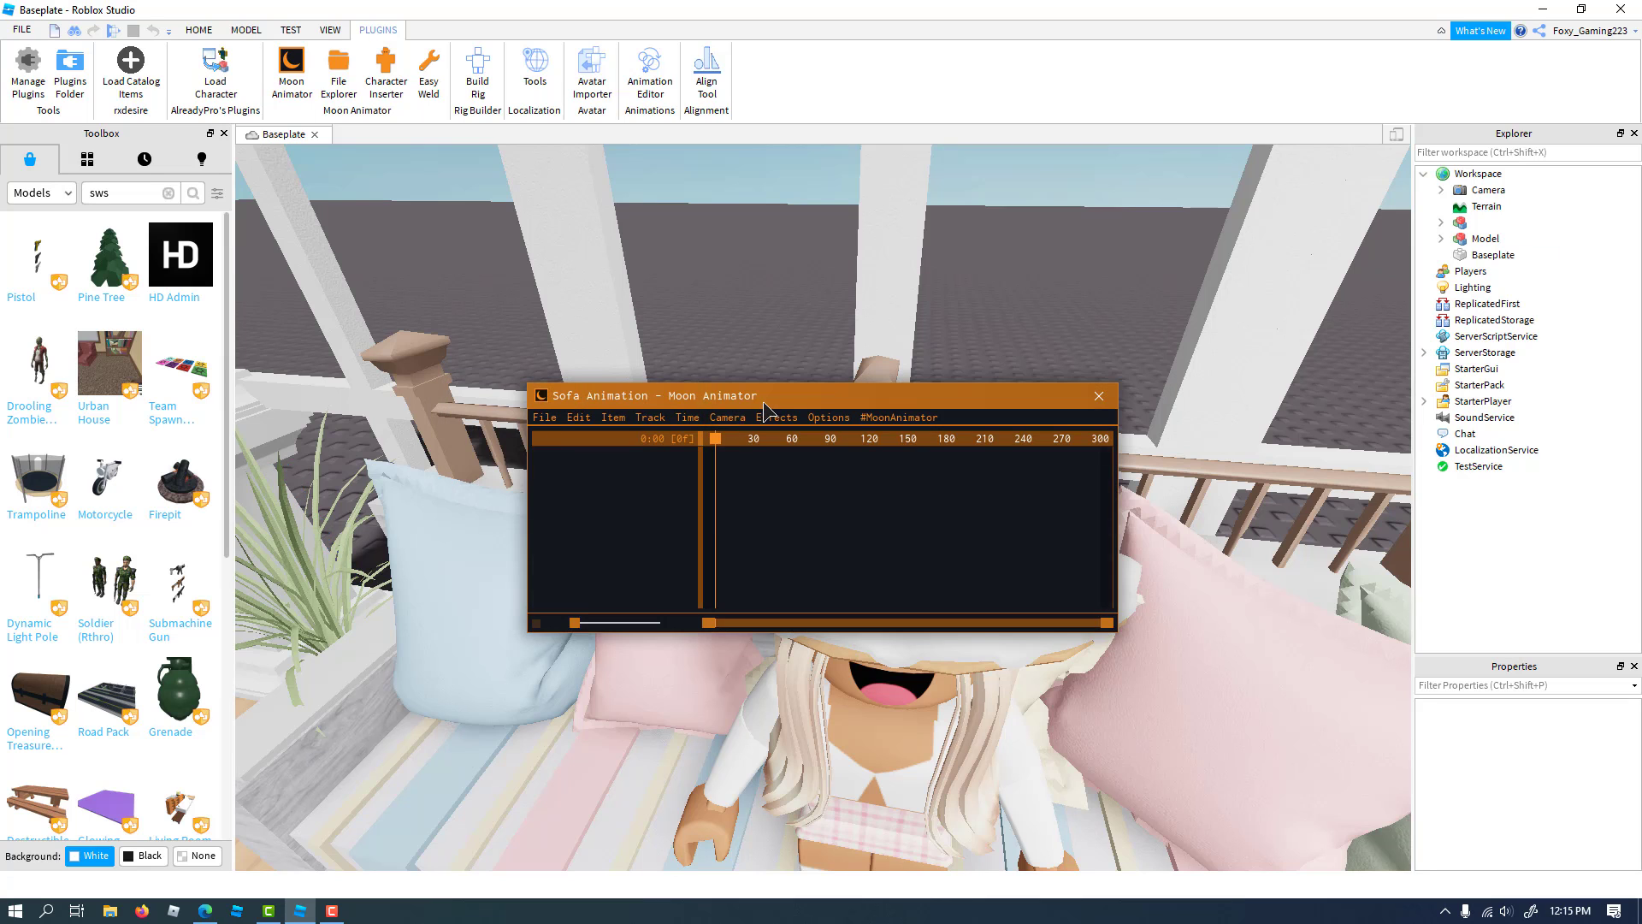
Move the Moon Animator window off the avatar and hide the Toolbox
scroll(770, 412, "down", 5)
left_click_drag(773, 402, 507, 415)
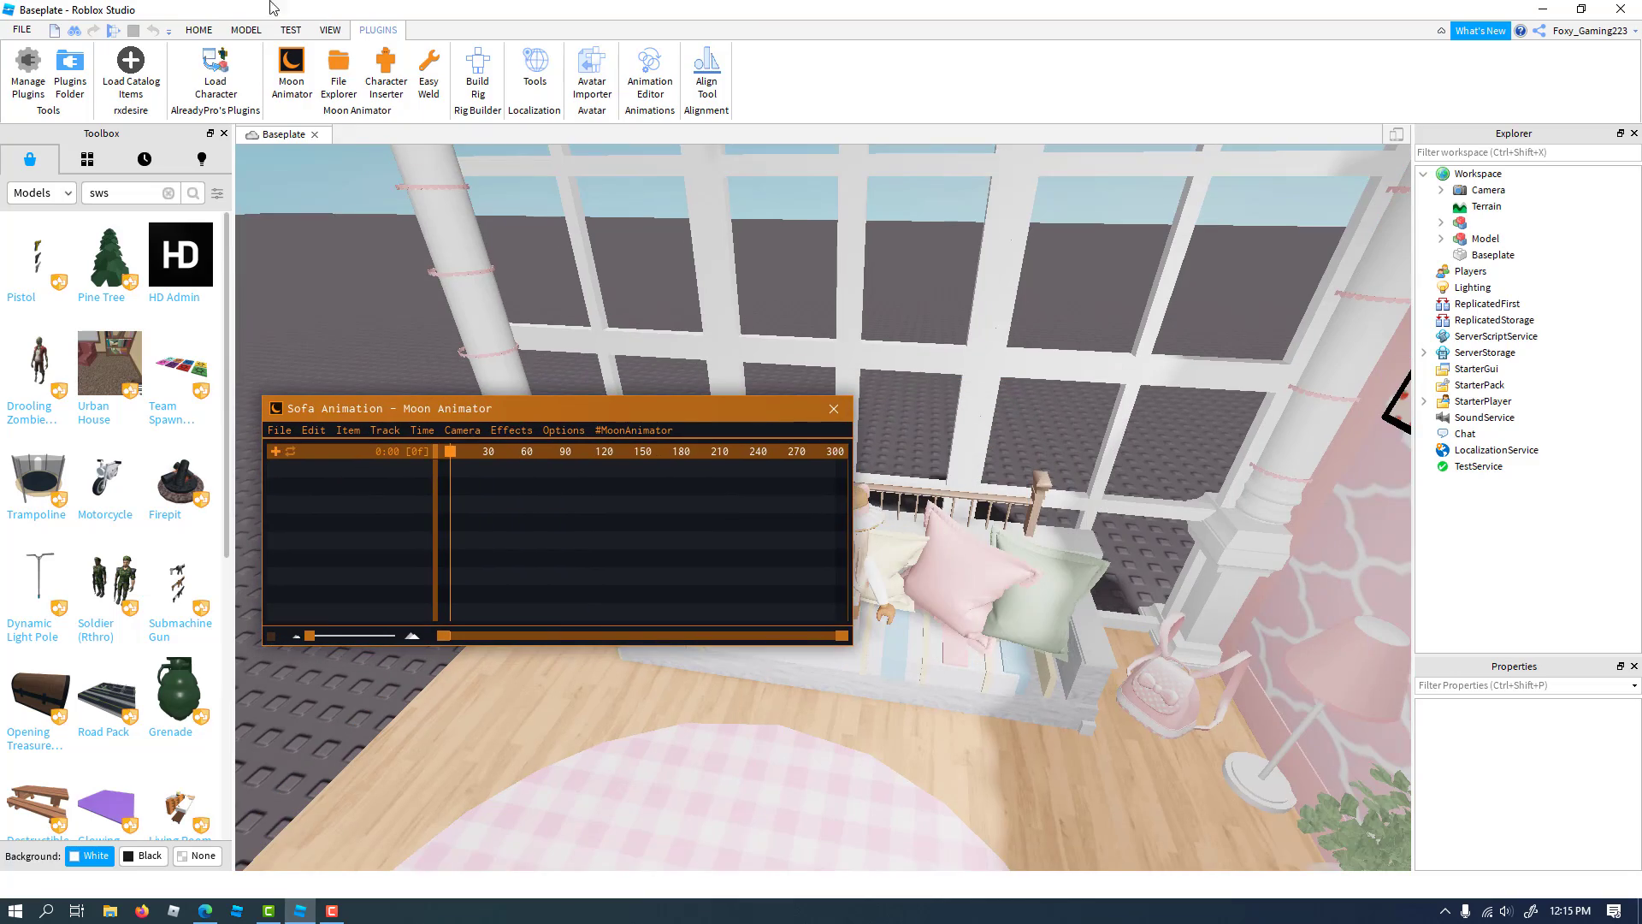
left_click(329, 31)
left_click(147, 75)
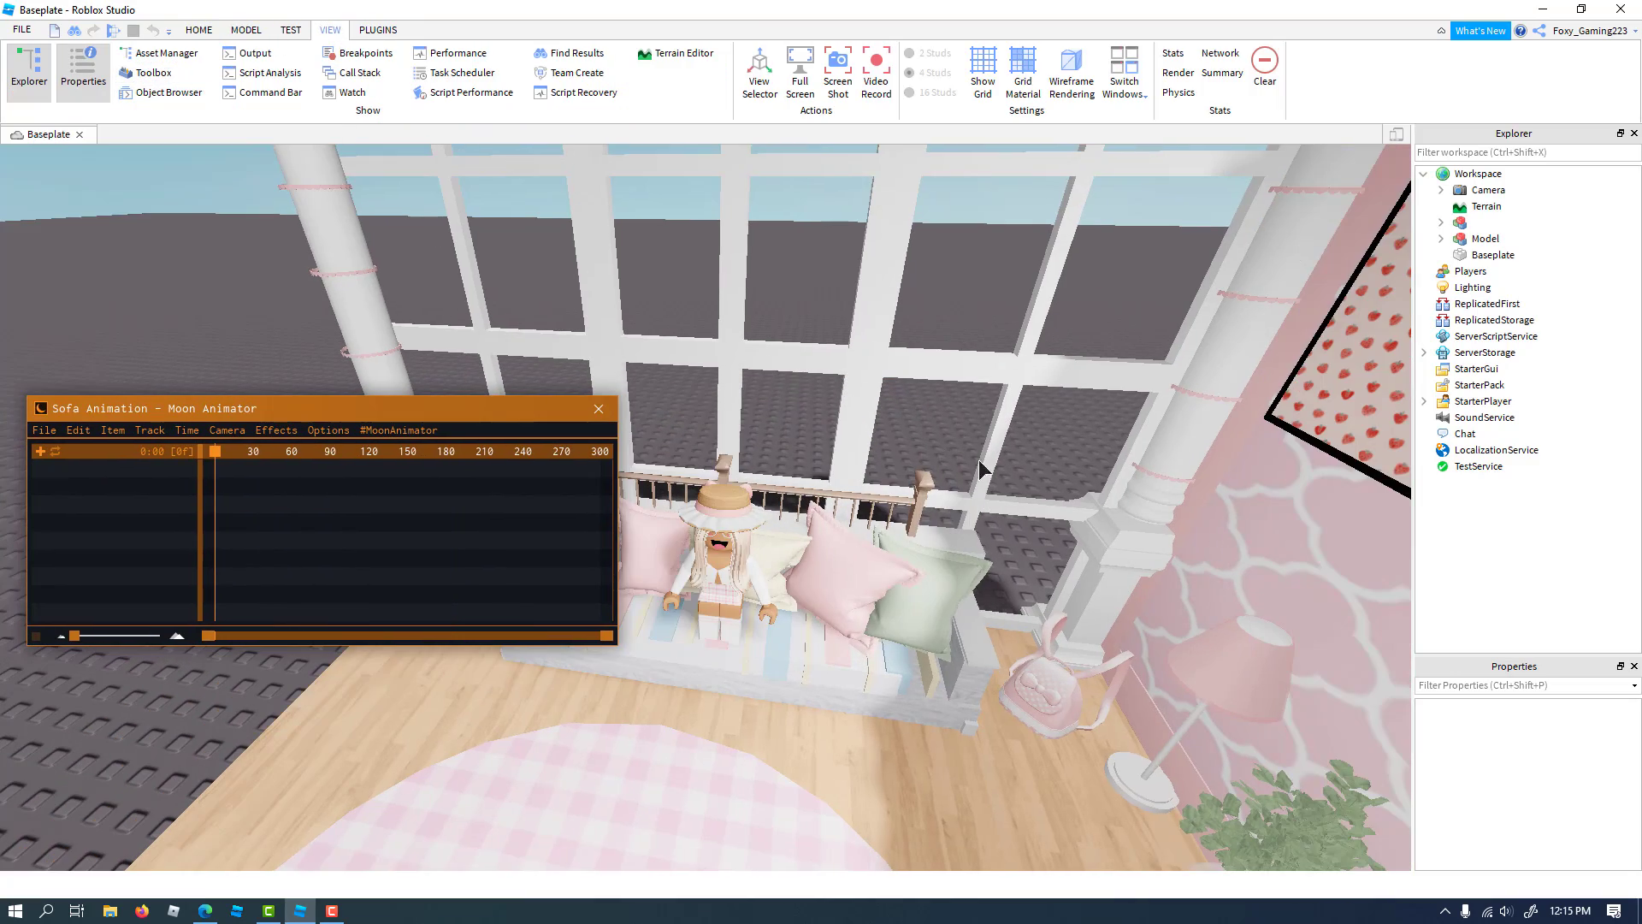
Add the avatar model to the animation as a Rig item, without a marker track
scroll(954, 526, "down", 4)
right_click_drag(952, 526, 955, 522)
scroll(965, 515, "up", 4)
scroll(957, 520, "down", 4)
scroll(957, 522, "up", 3)
scroll(957, 522, "up", 2)
scroll(956, 522, "down", 4)
scroll(955, 521, "up", 4)
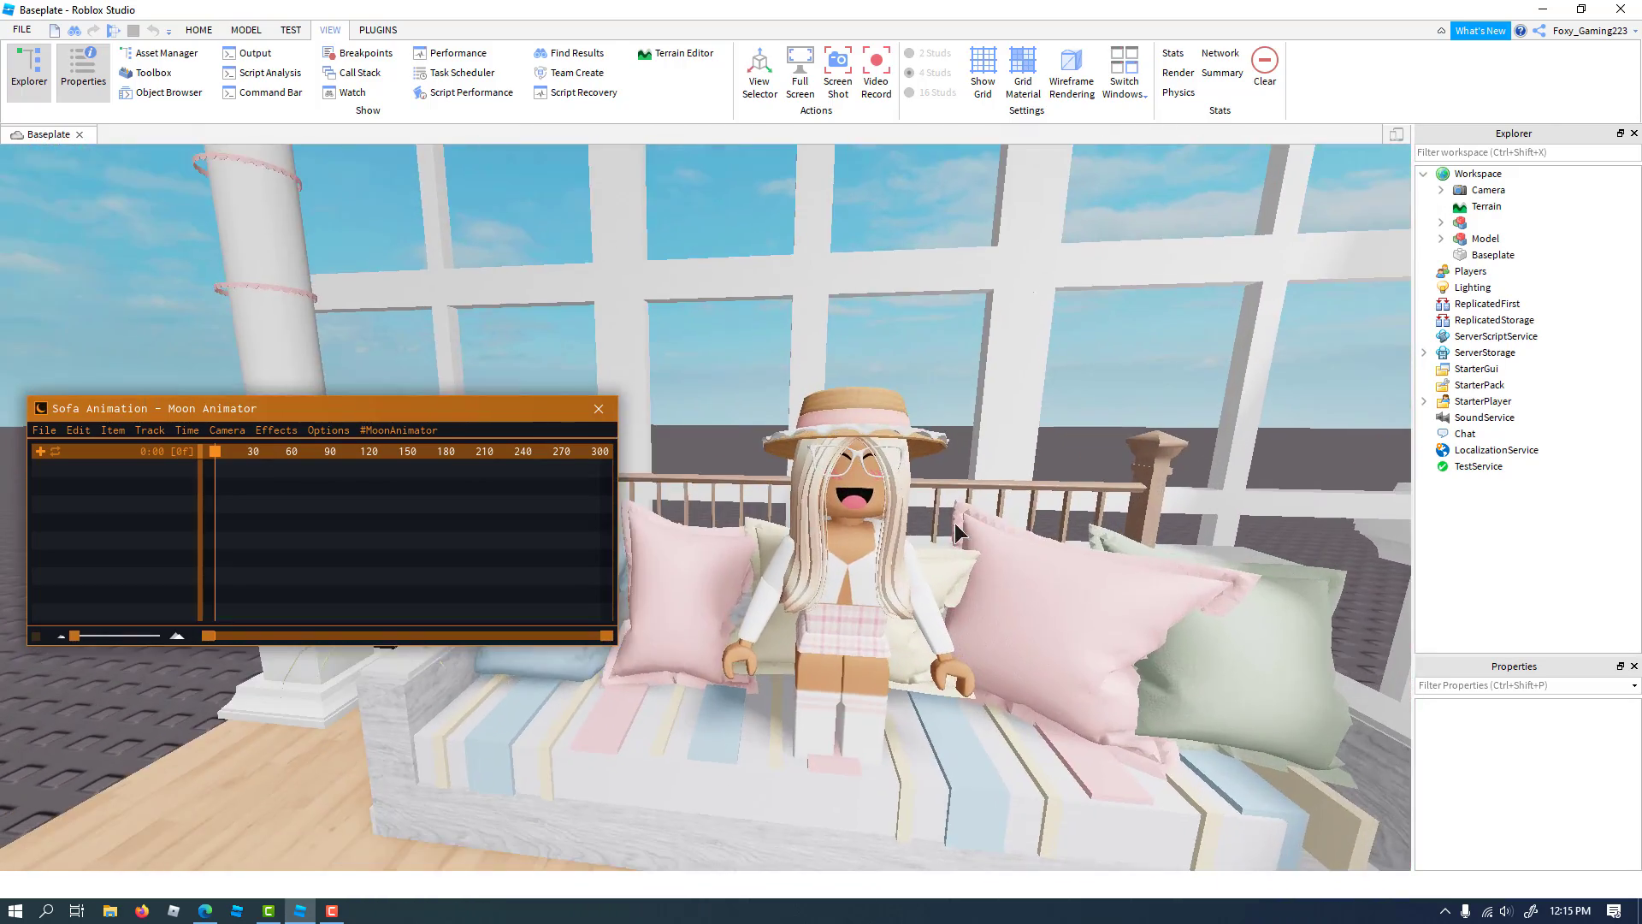
left_click(40, 451)
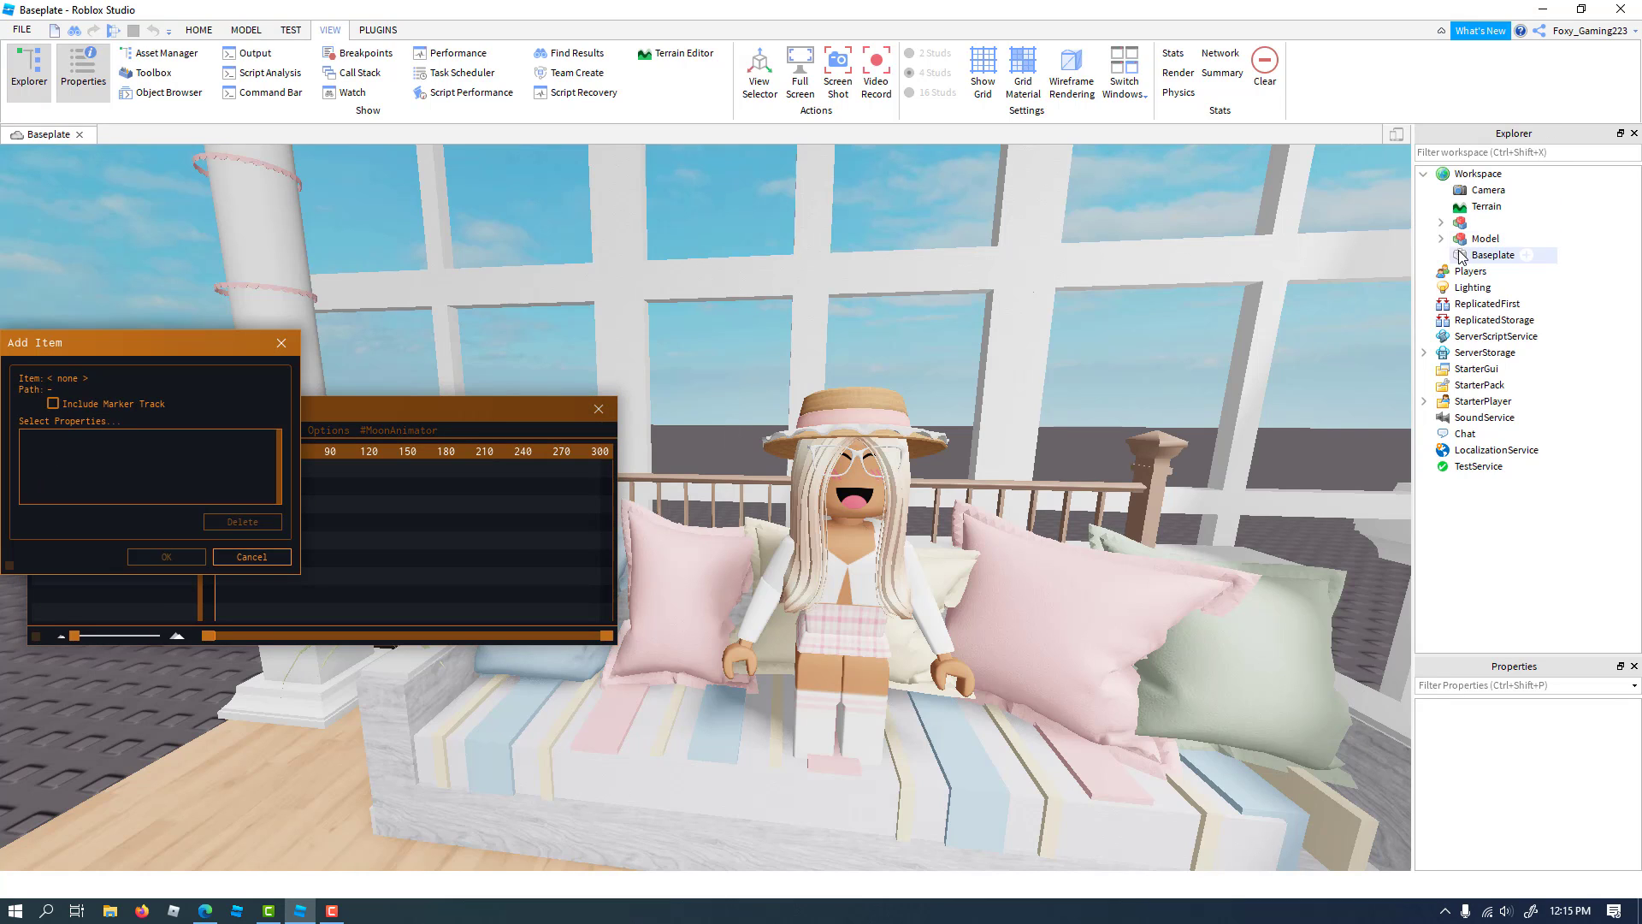
left_click(1468, 224)
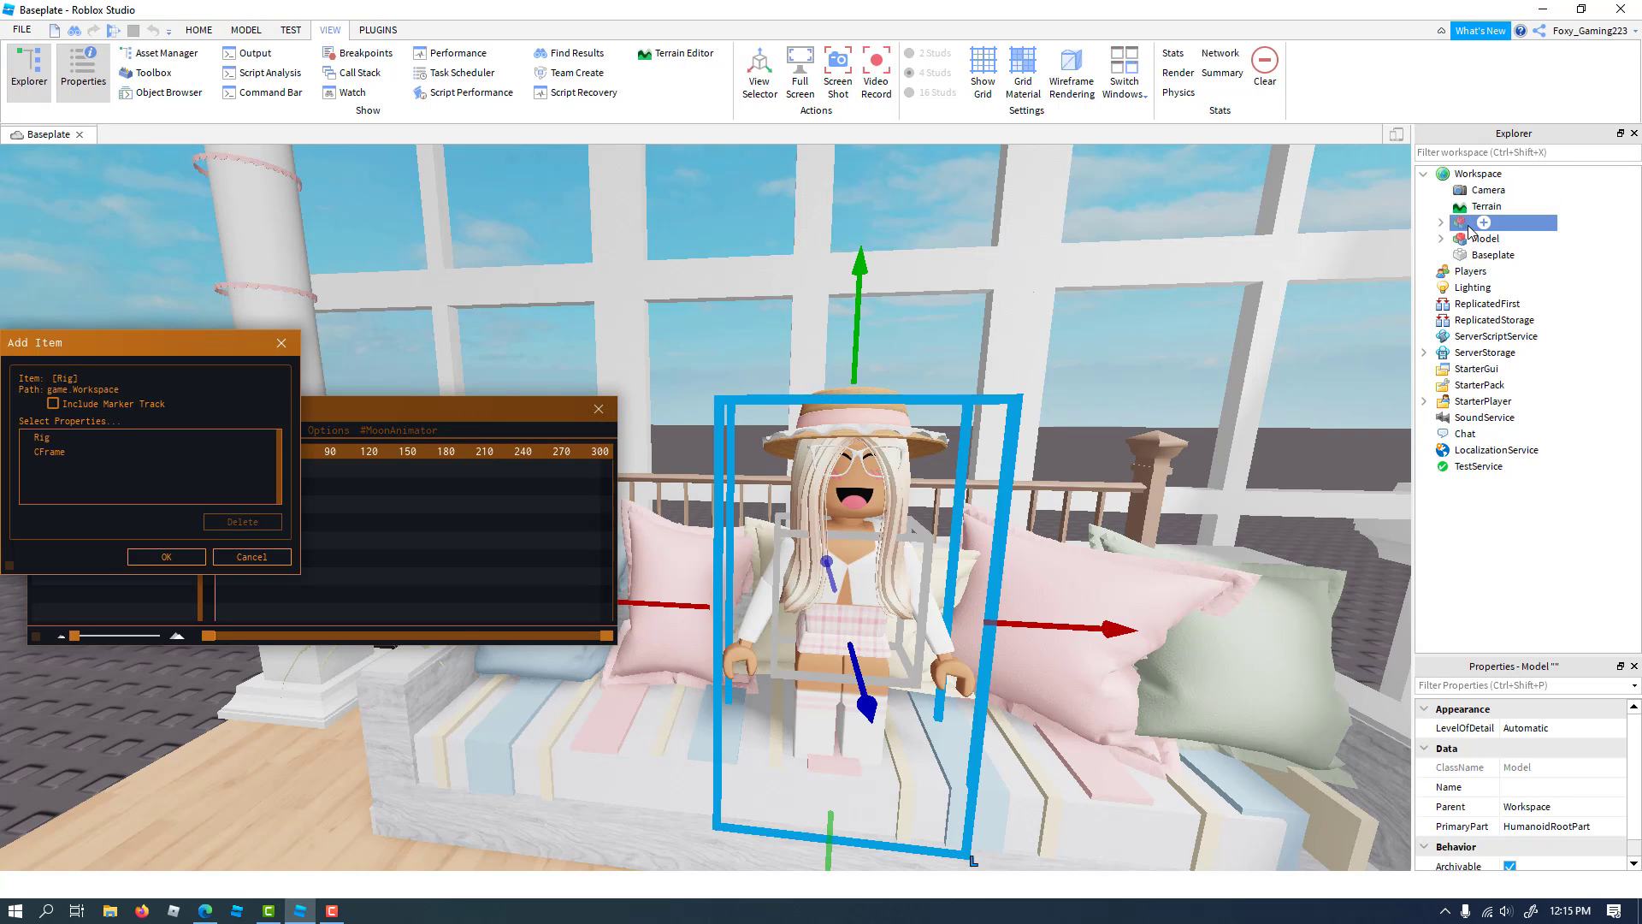
left_click(167, 557)
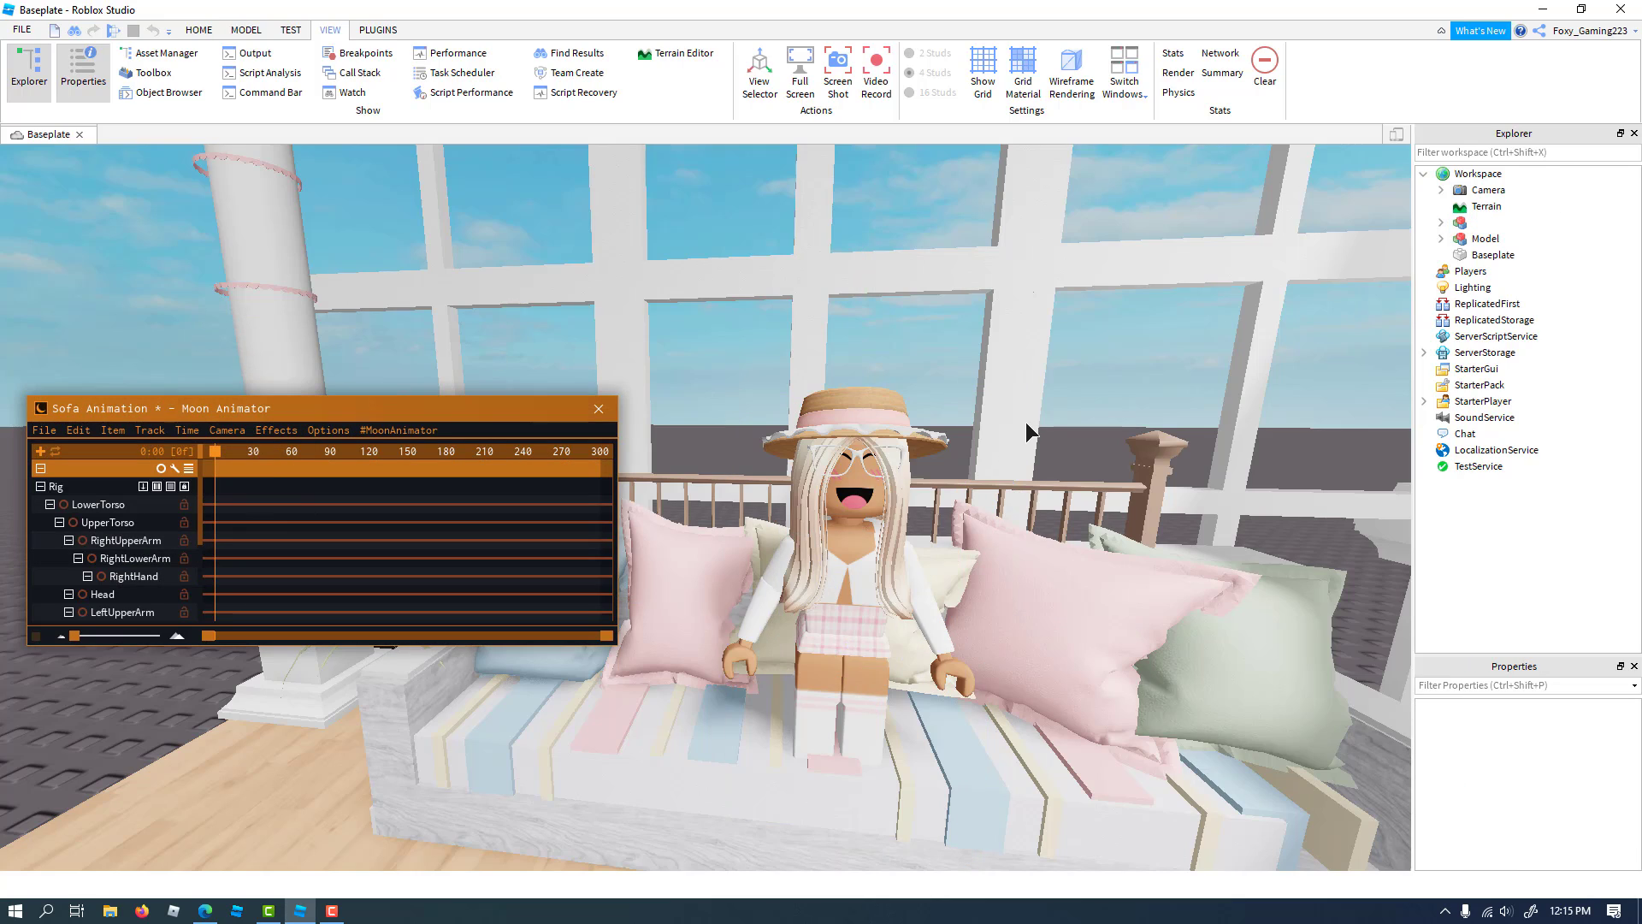
Rotate the avatar's Head at frame 0, tilting it slightly sideways and then forward
scroll(1029, 422, "down", 5)
right_click_drag(1025, 423, 1024, 424)
scroll(1025, 424, "up", 5)
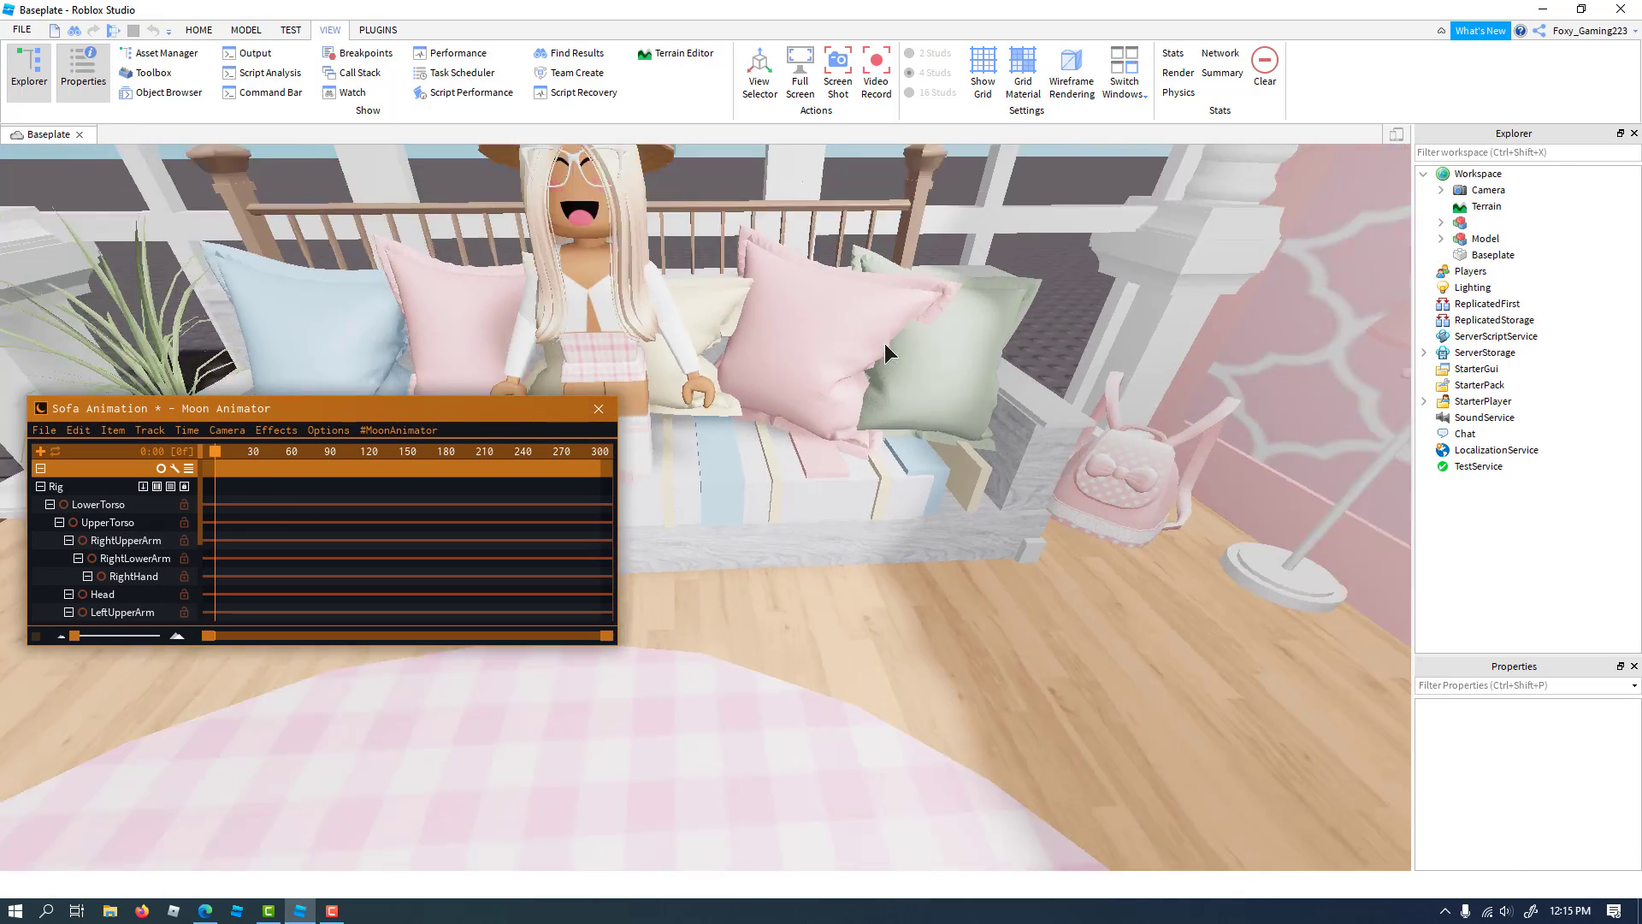
scroll(881, 347, "down", 5)
right_click_drag(884, 342, 881, 356)
scroll(881, 352, "up", 5)
scroll(881, 352, "down", 3)
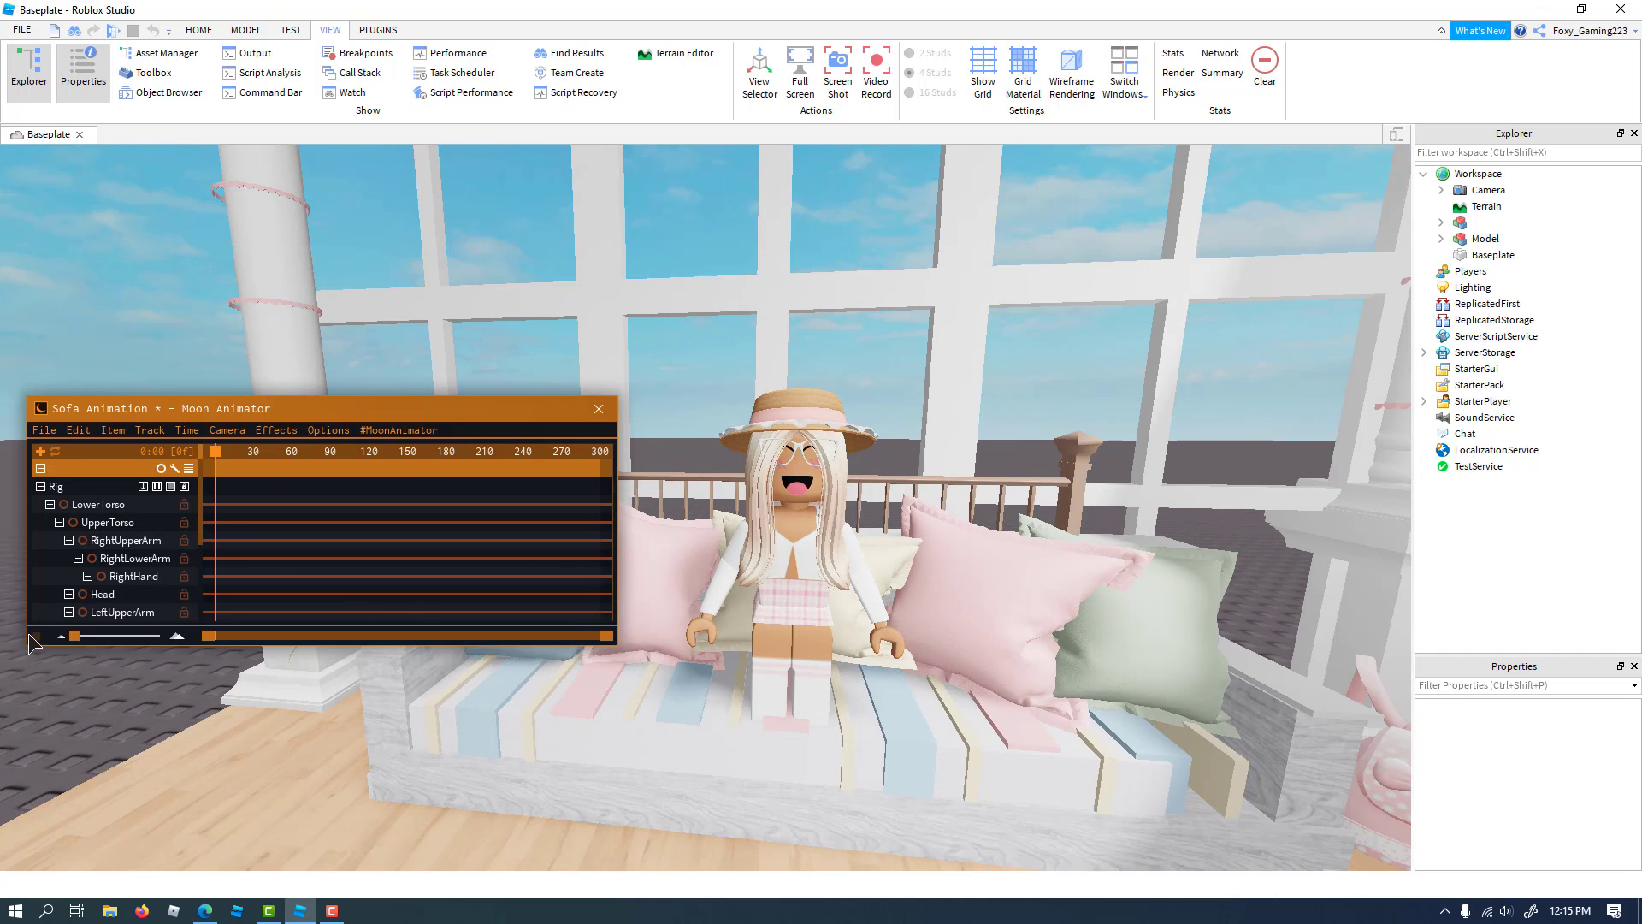
left_click(103, 593)
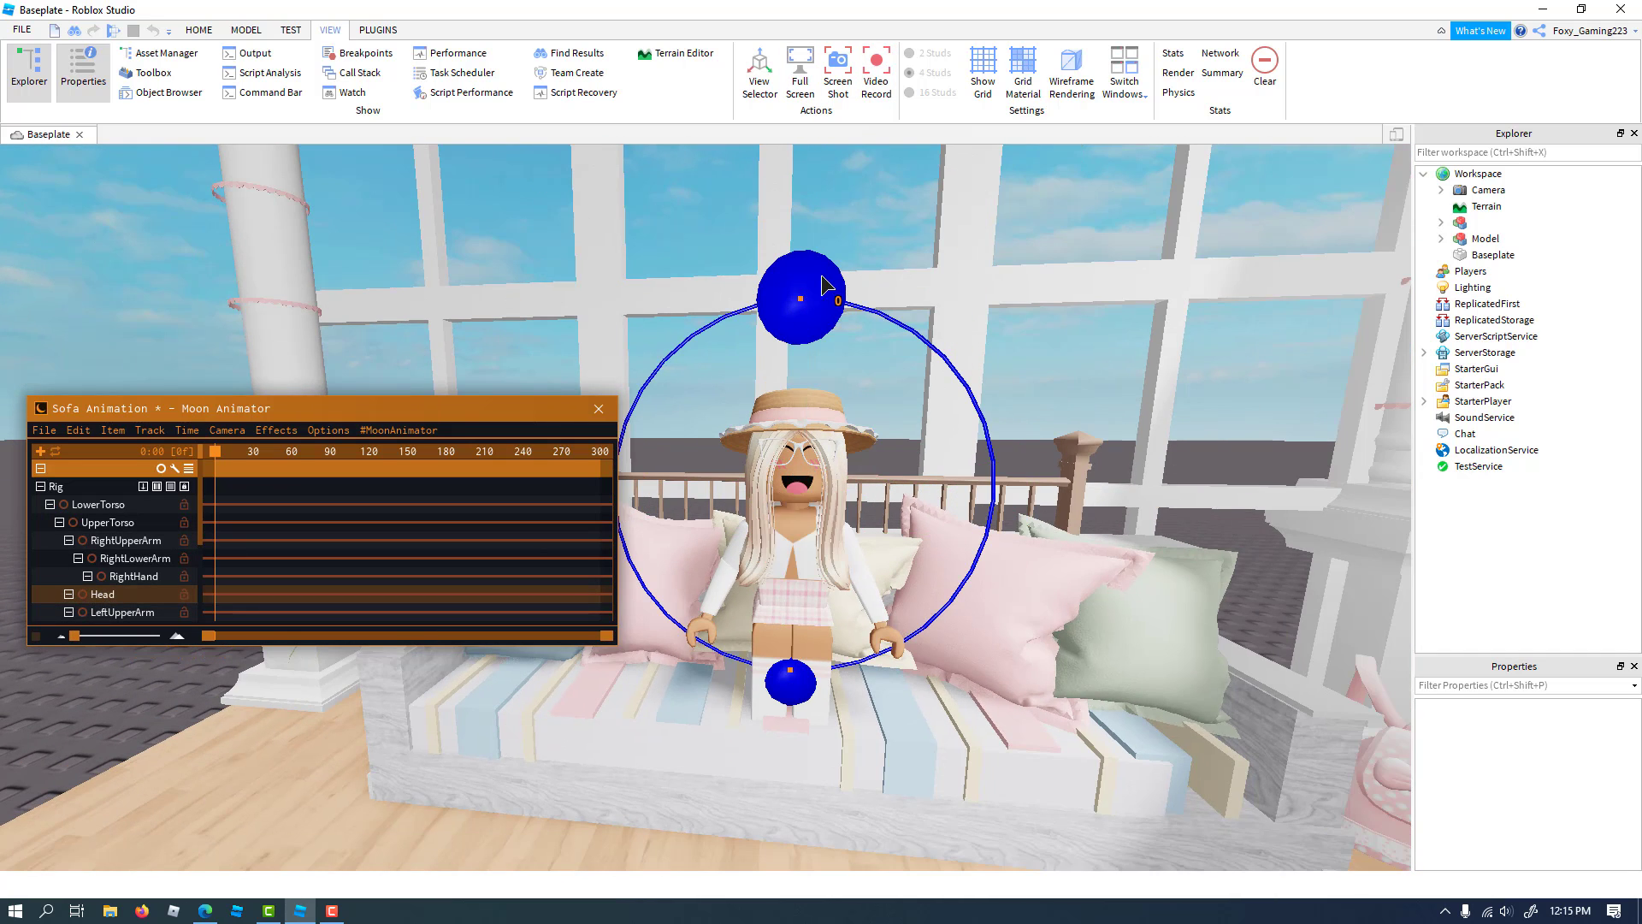
left_click_drag(823, 285, 790, 284)
right_click_drag(988, 240, 992, 244)
scroll(983, 238, "up", 4)
scroll(989, 241, "down", 4)
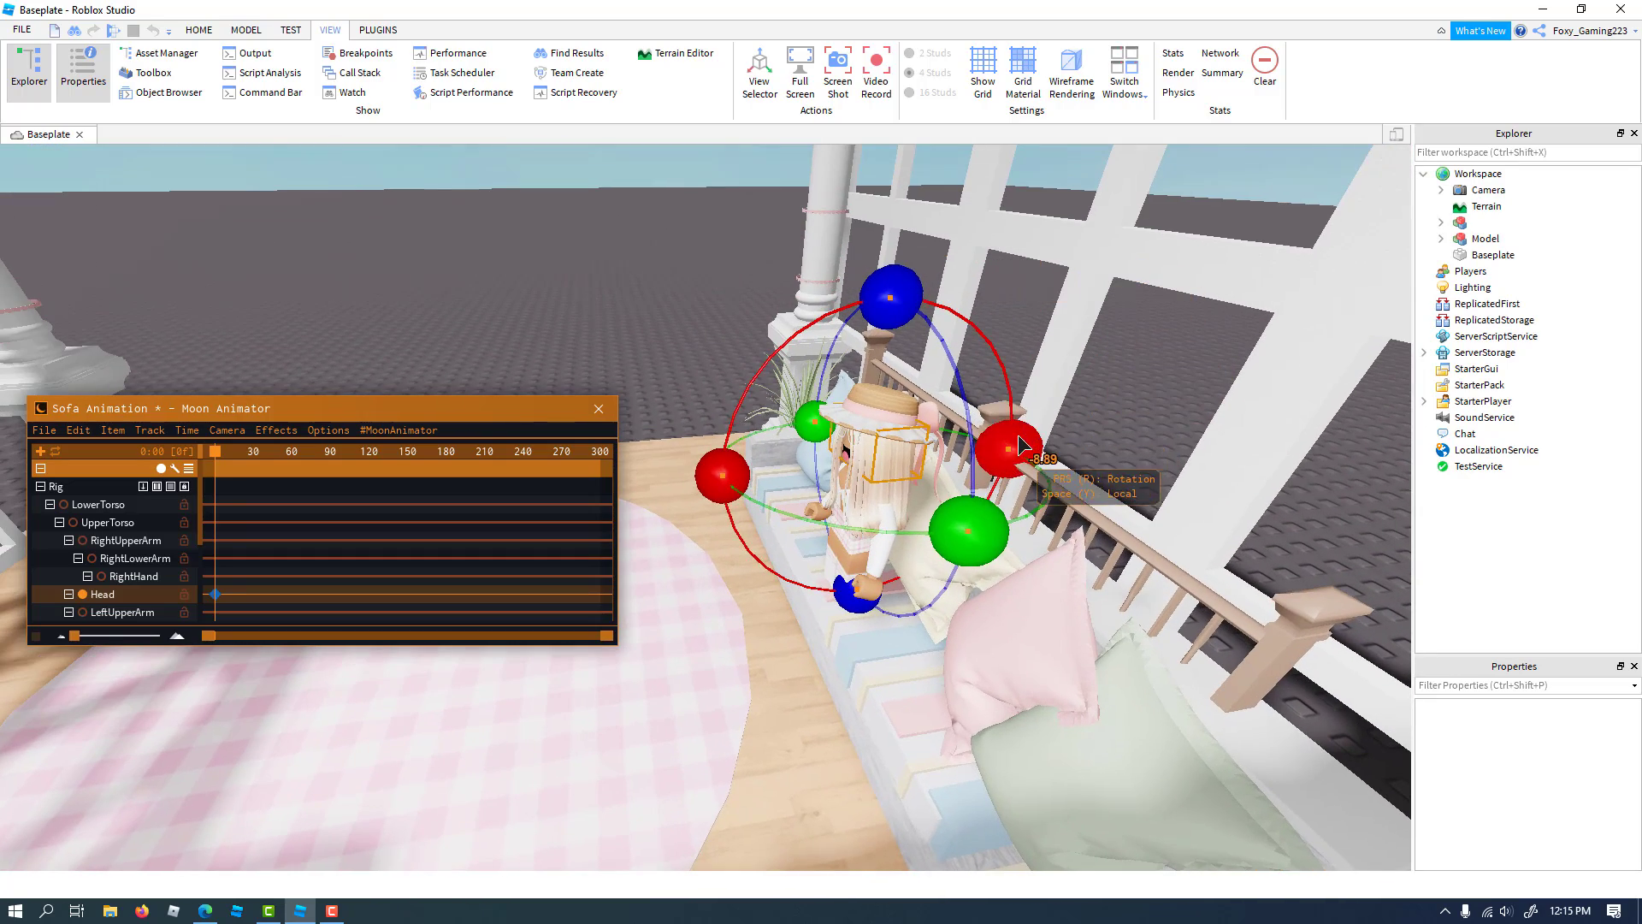
left_click_drag(1009, 446, 1014, 398)
Switch the Head handles to position mode and nudge the head slightly along its vertical axis
key("r")
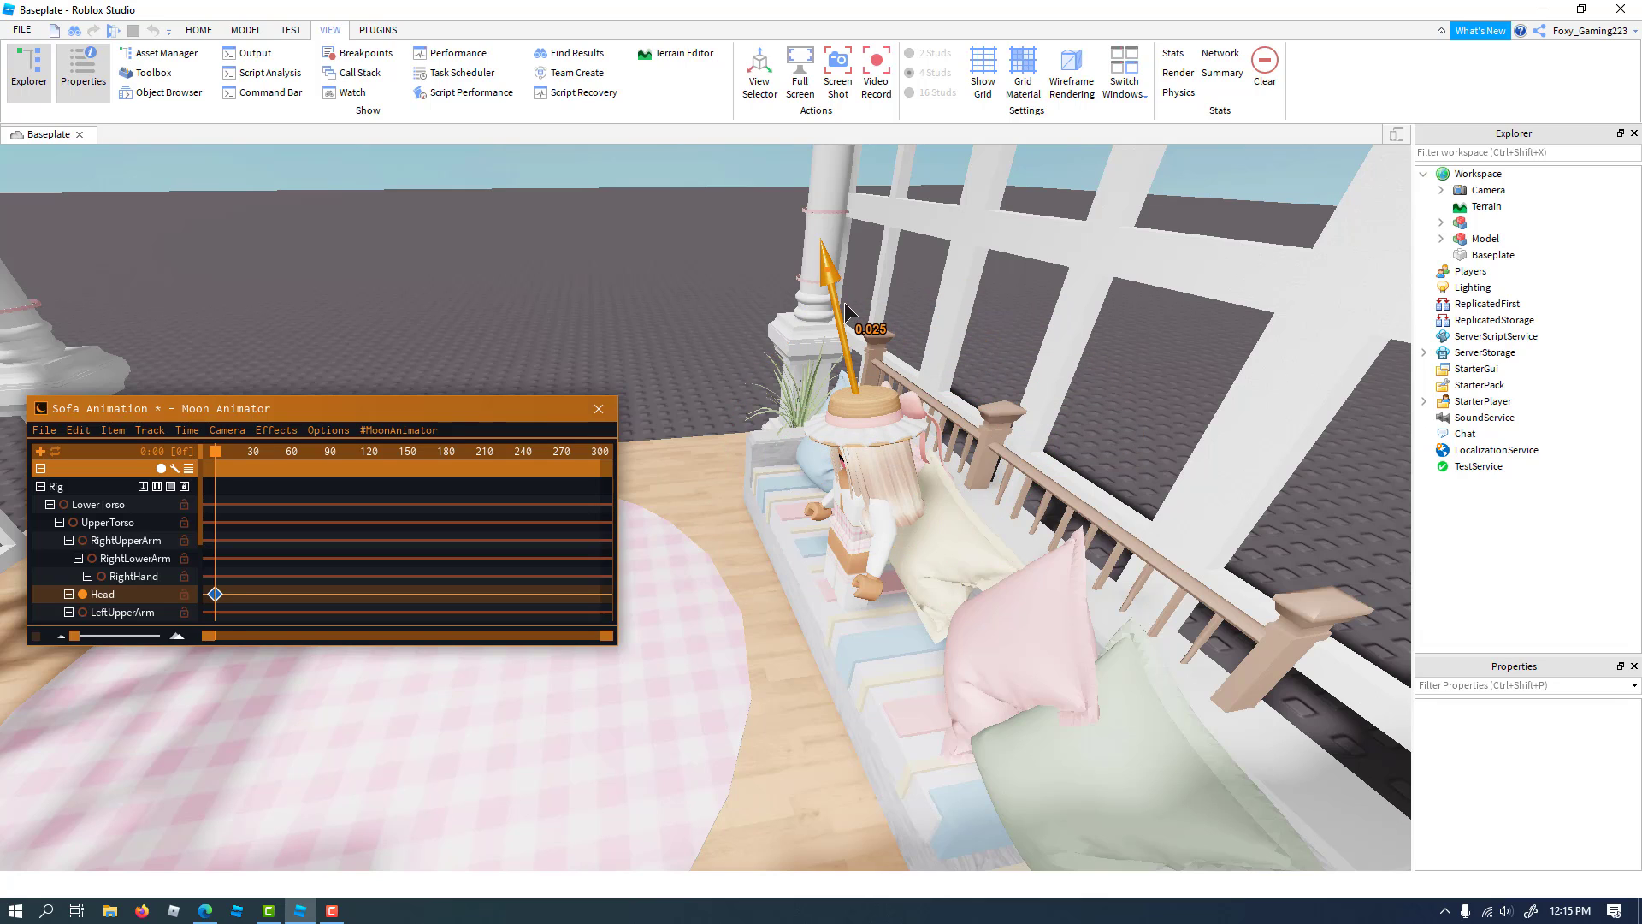
left_click_drag(845, 313, 846, 311)
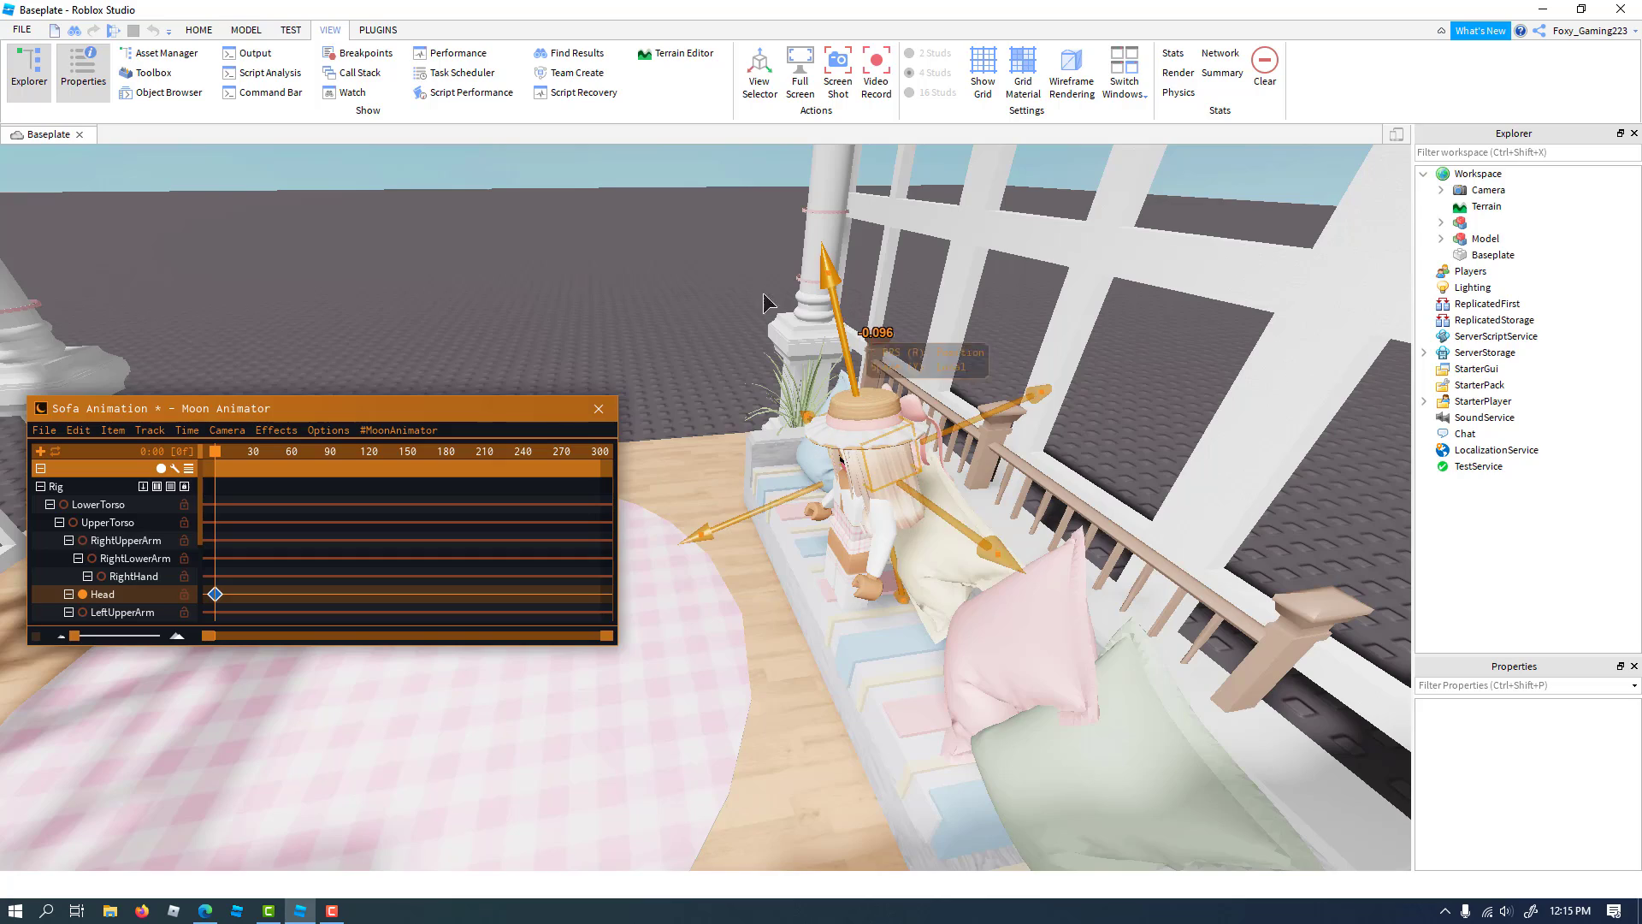
left_click(763, 293)
right_click_drag(798, 278, 798, 275)
scroll(798, 274, "up", 6)
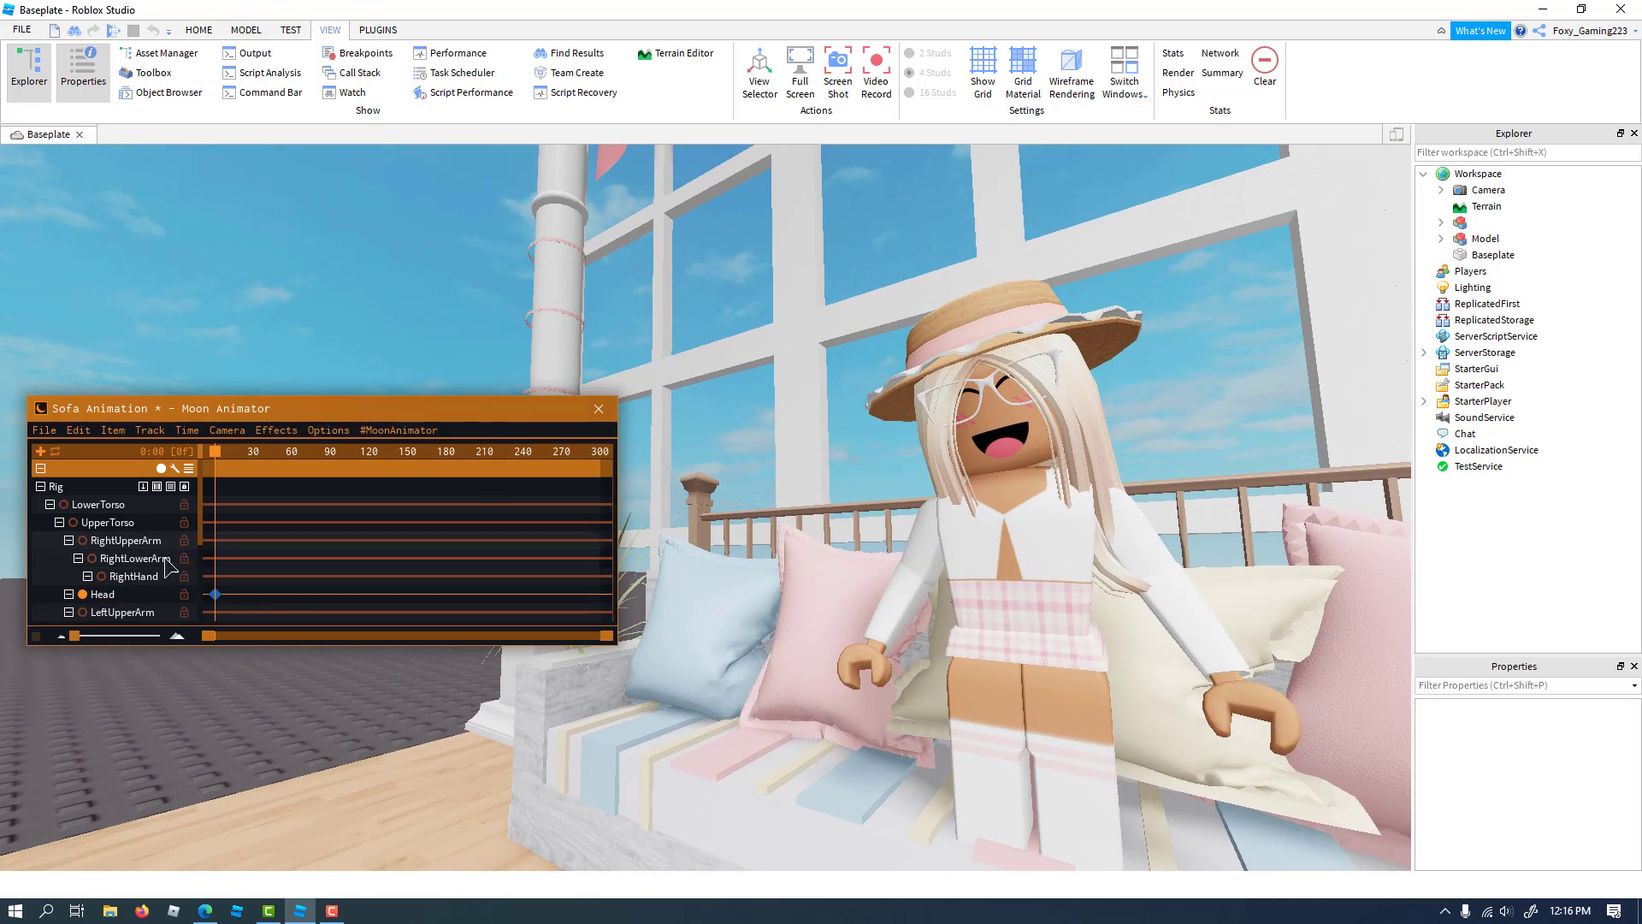
left_click(129, 593)
left_click_drag(948, 224, 957, 209)
left_click(439, 228)
Try narrowing the timeline's visible frame range and extend it back to frame 300
scroll(1233, 395, "down", 5)
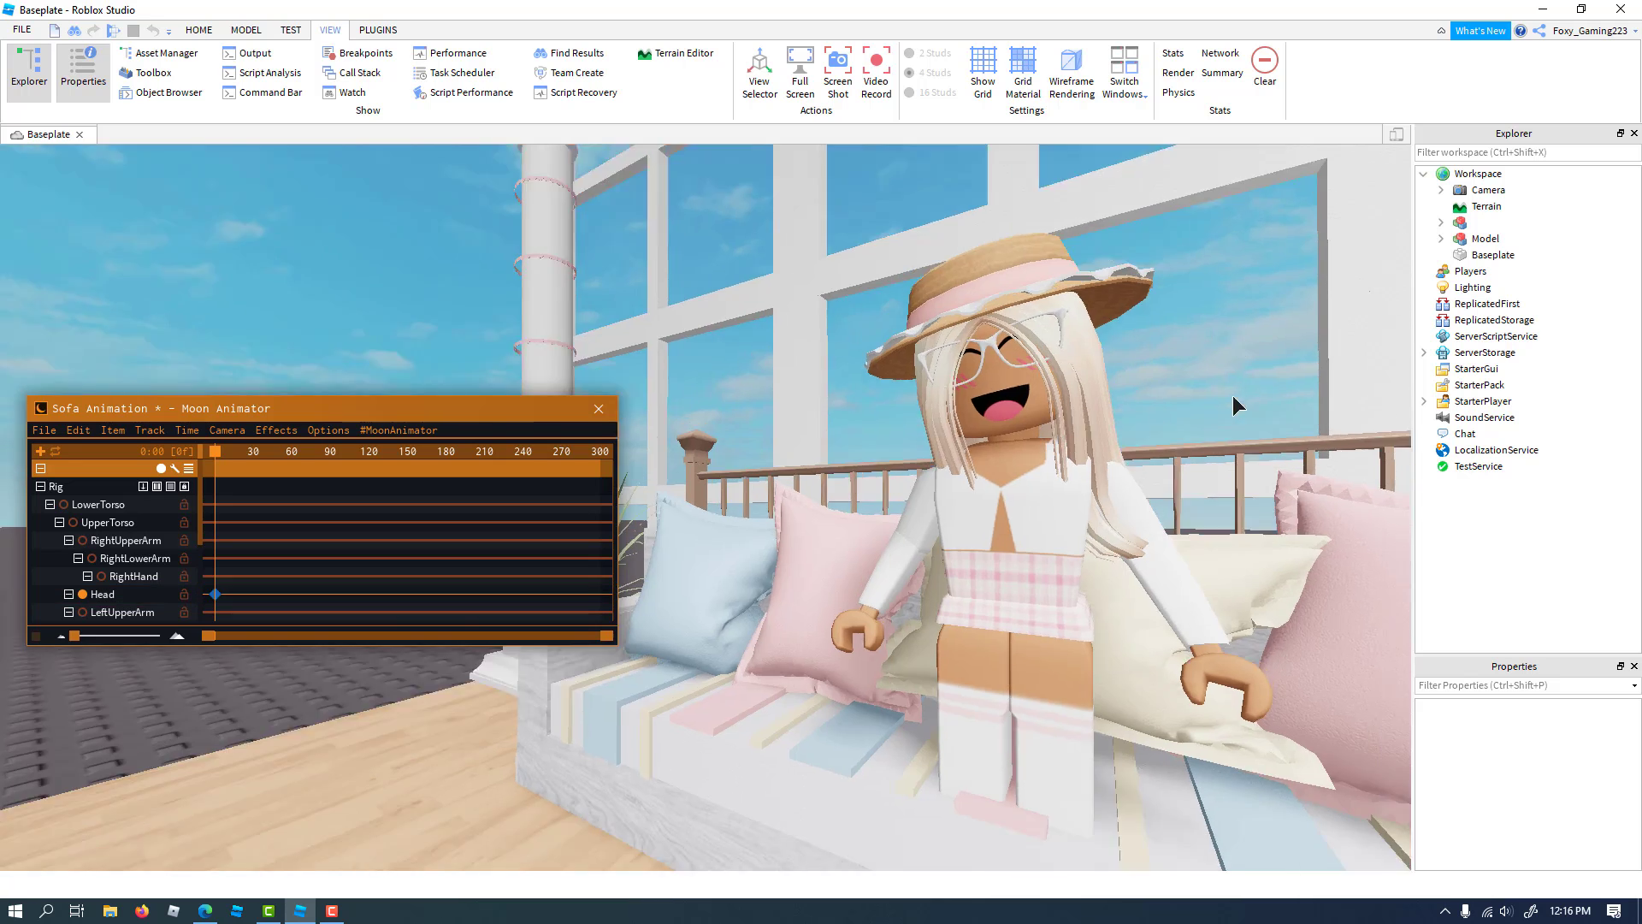
right_click_drag(1233, 395, 1230, 389)
scroll(1229, 388, "up", 3)
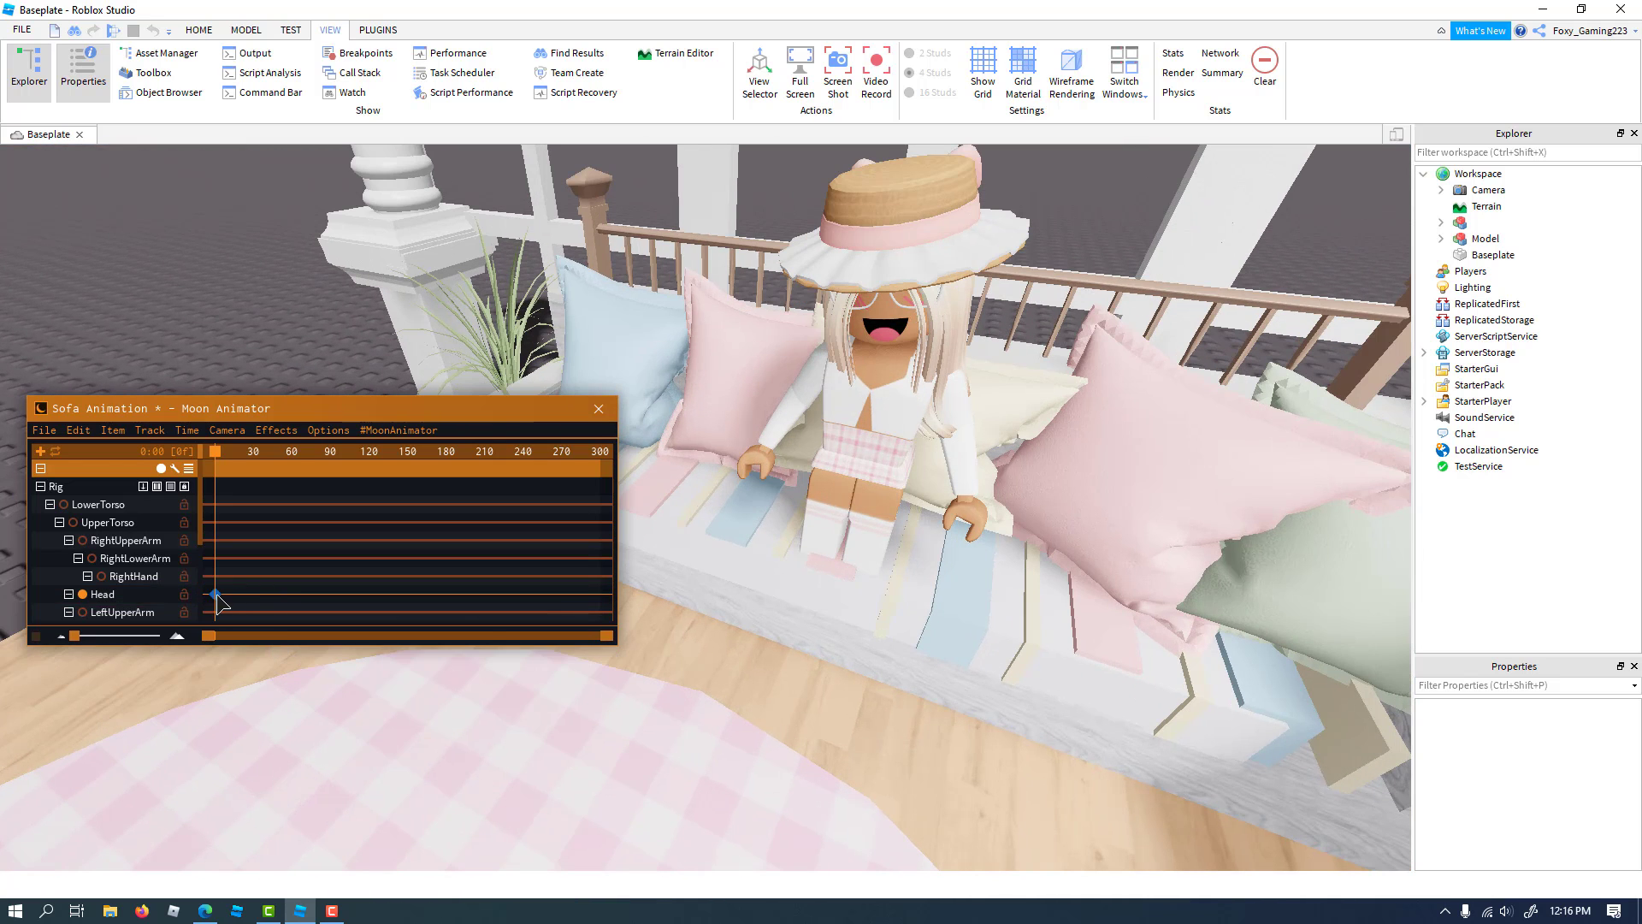
left_click_drag(217, 595, 413, 572)
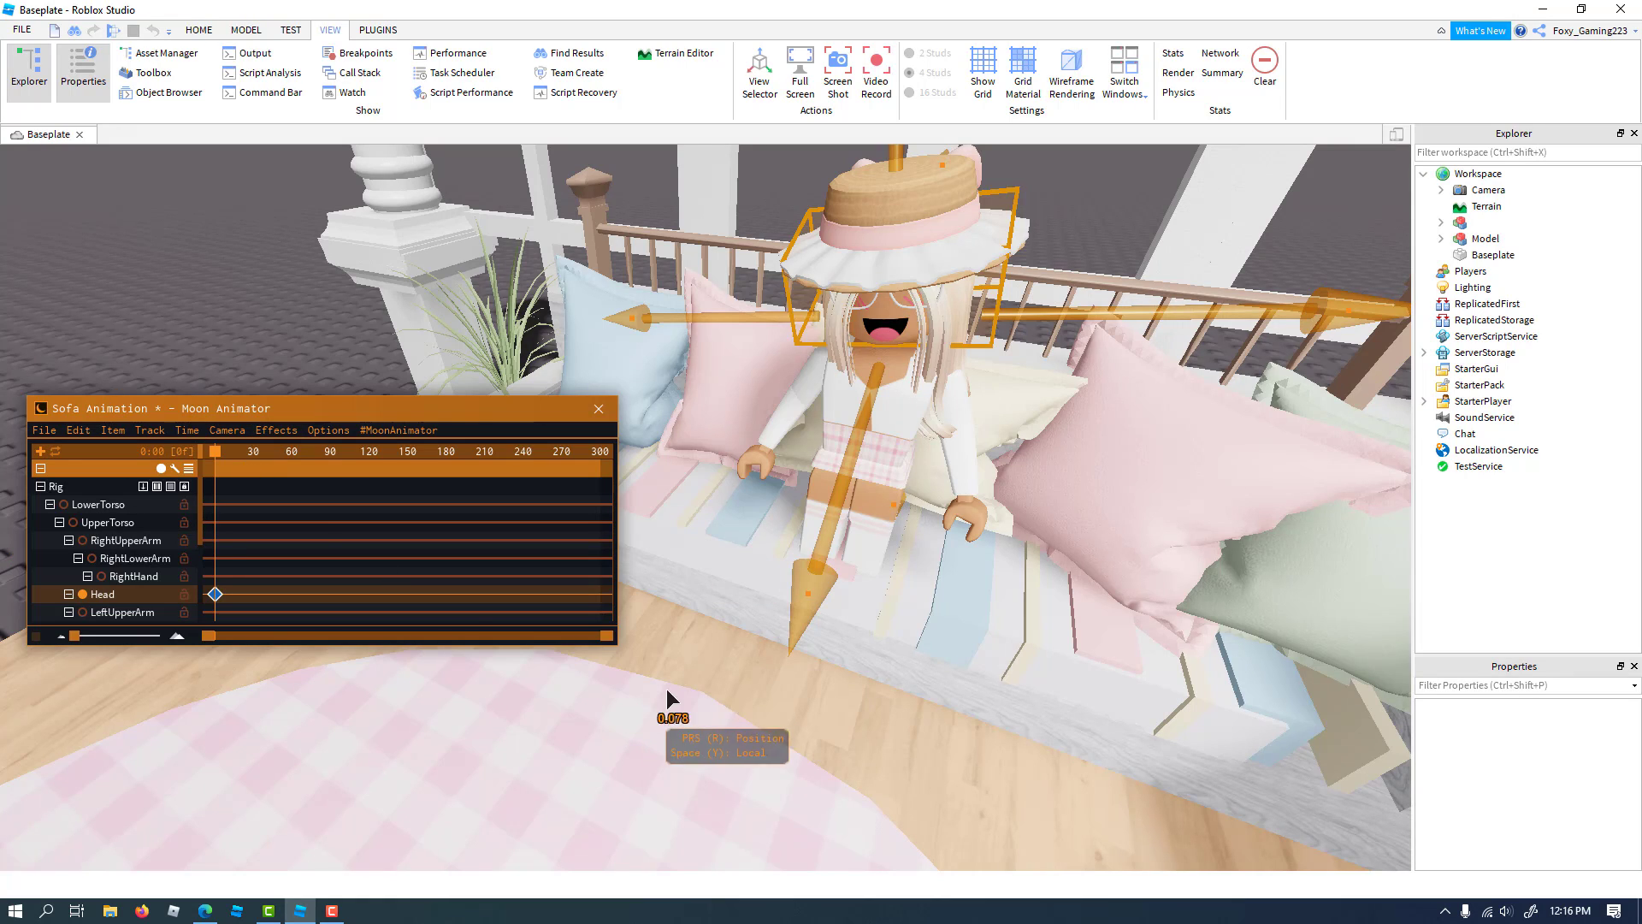
left_click_drag(596, 636, 504, 628)
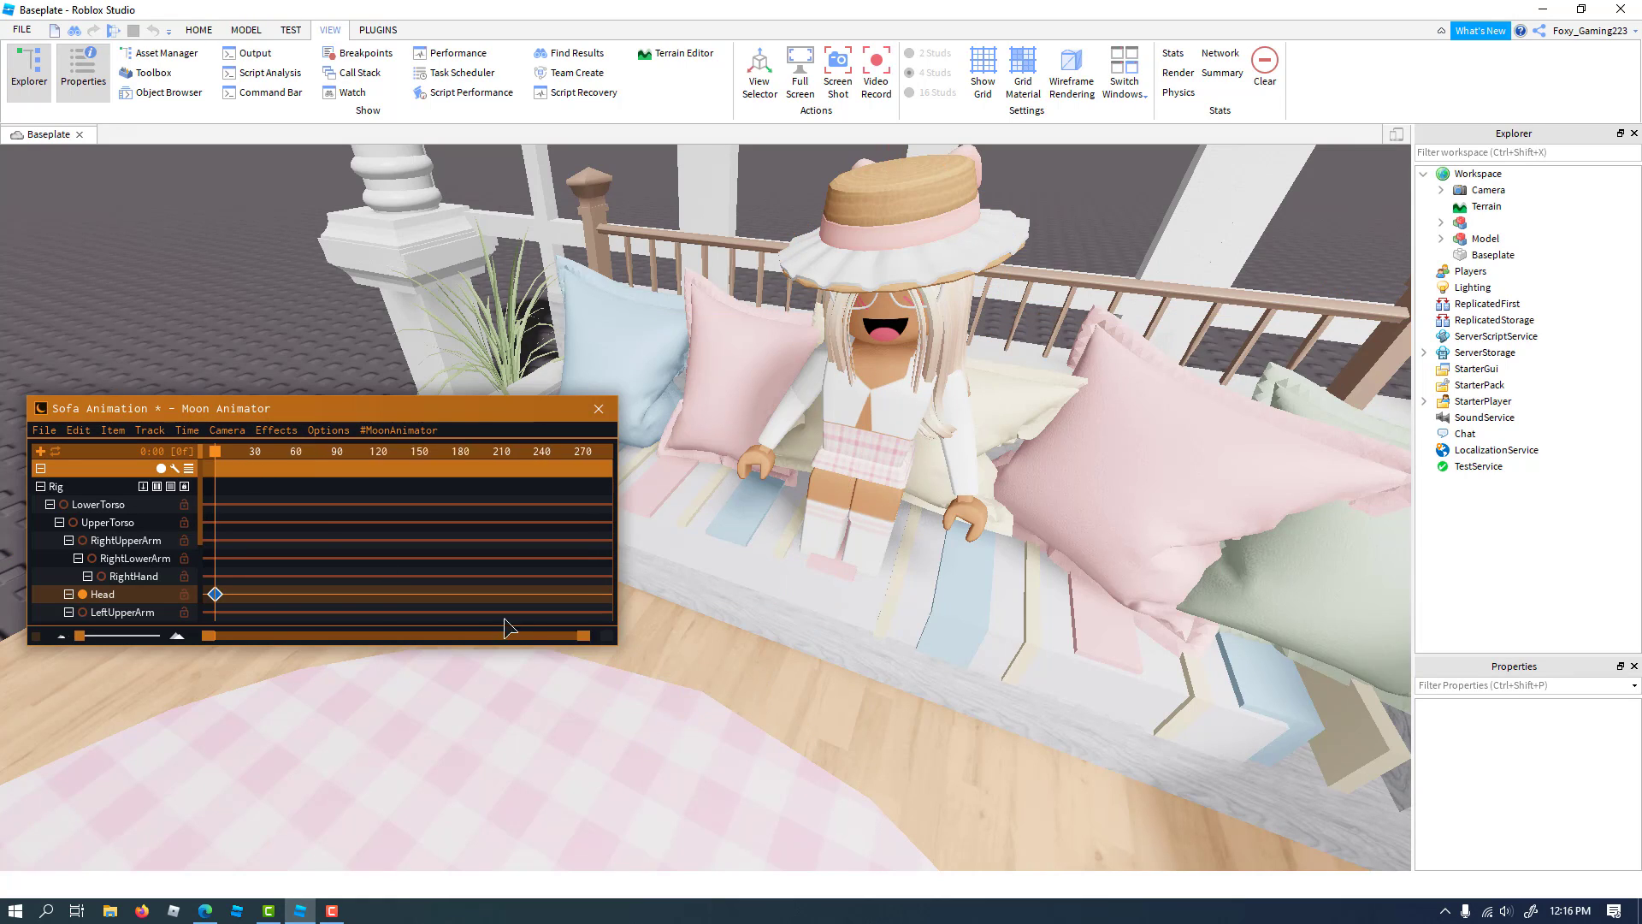
left_click_drag(799, 638, 980, 635)
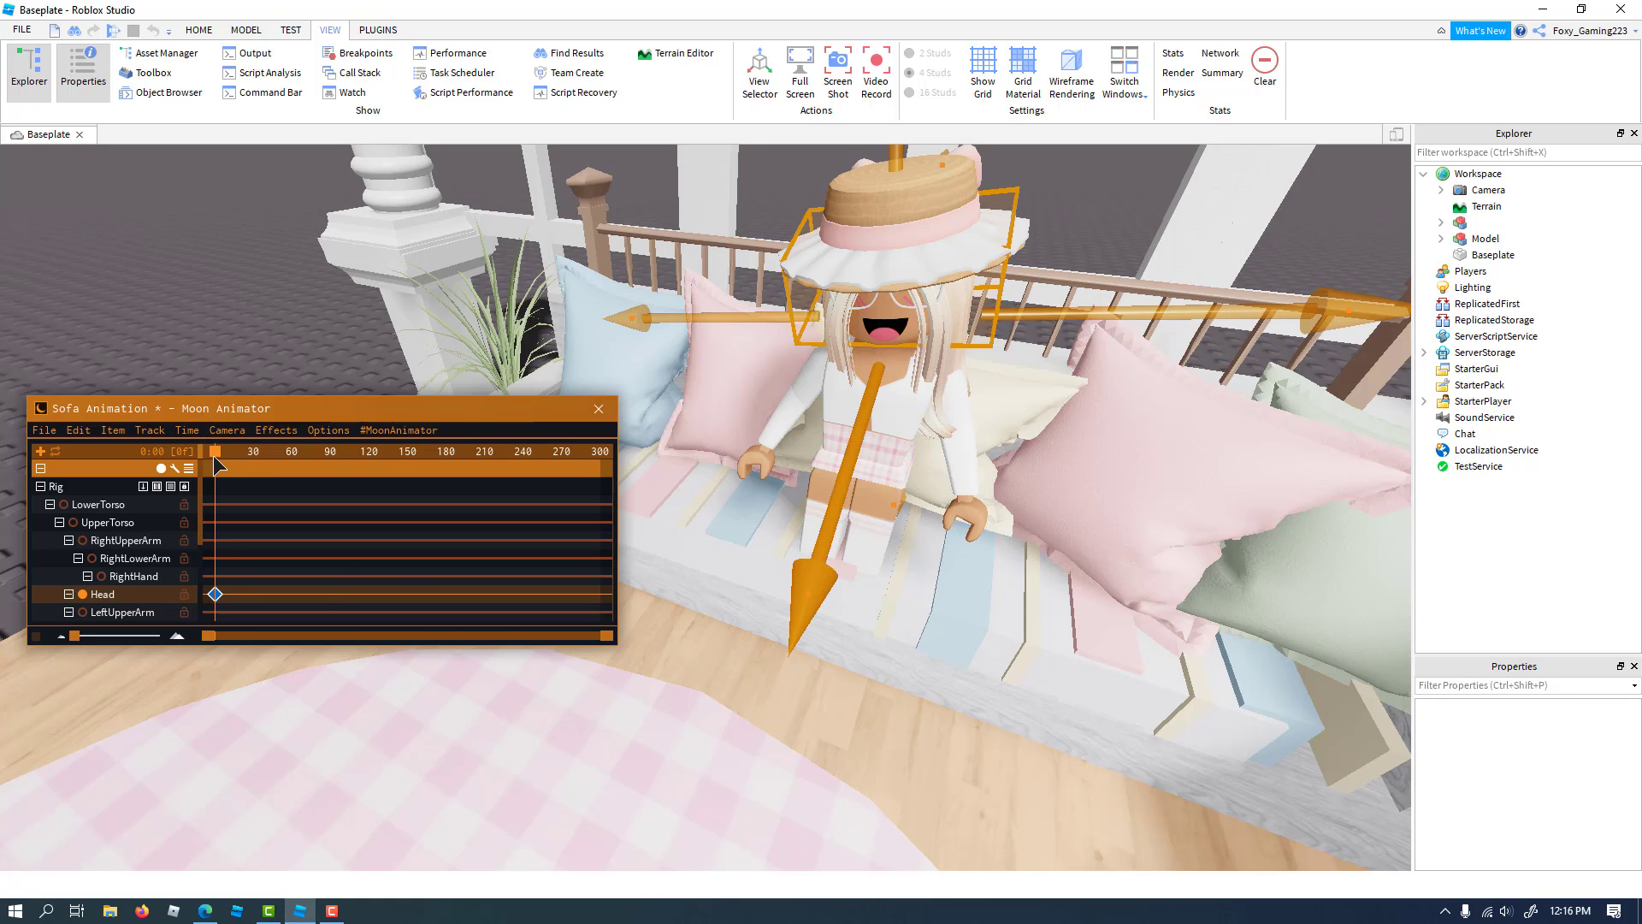
Preview the head motion with its keyframe moved to frame 30, and return the keyframe and playhead to frame 0
left_click(216, 595)
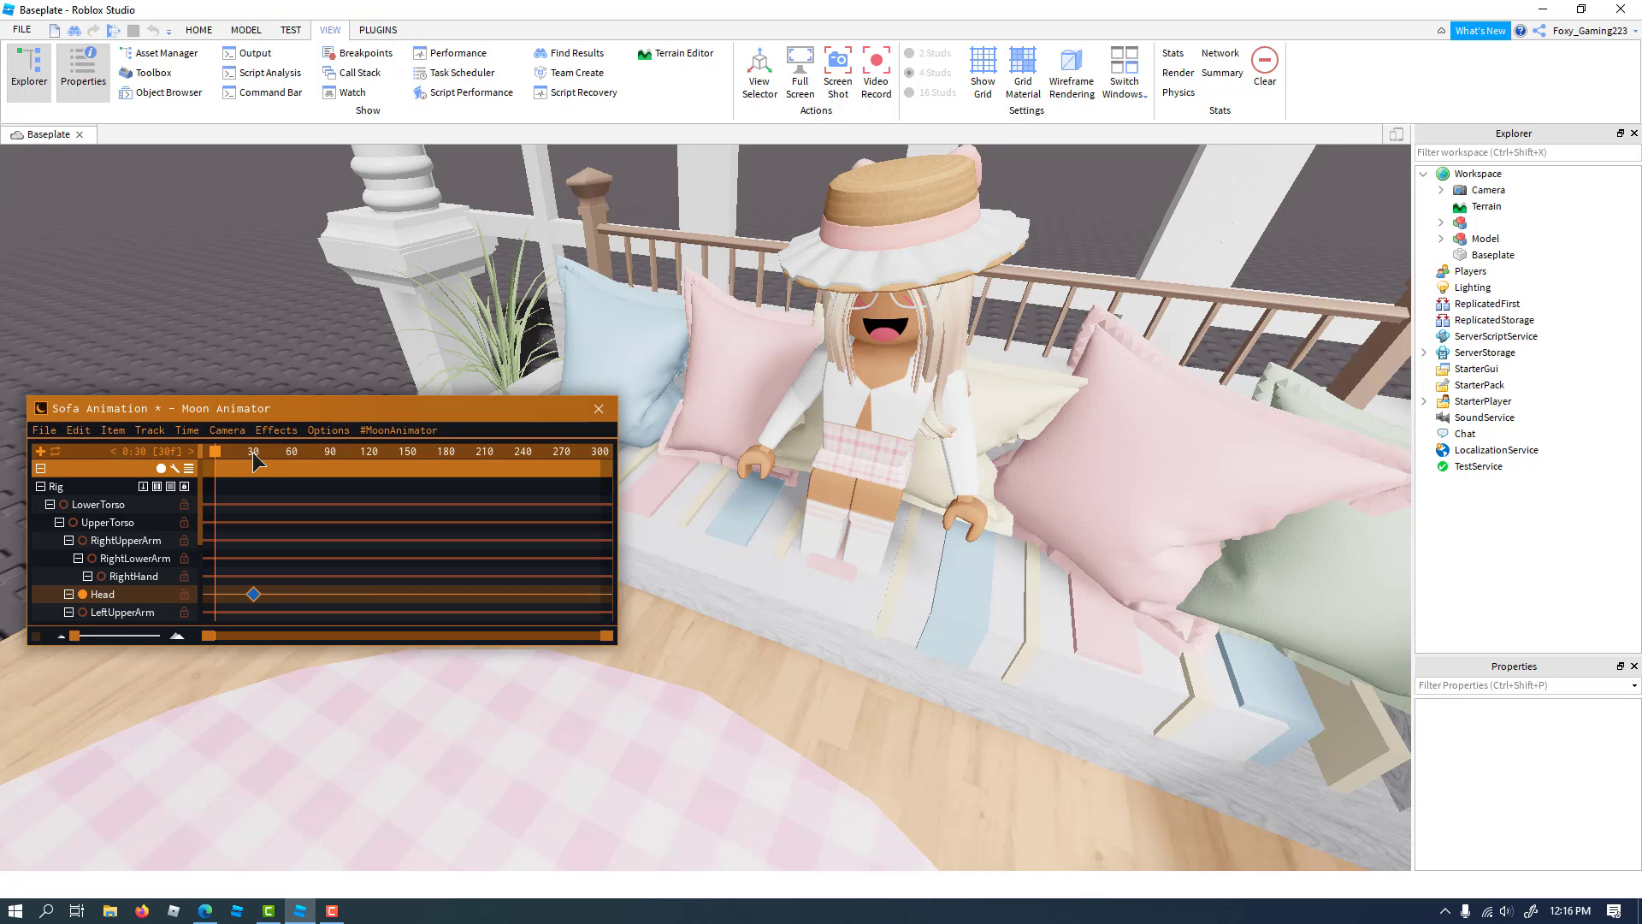
left_click(23, 227)
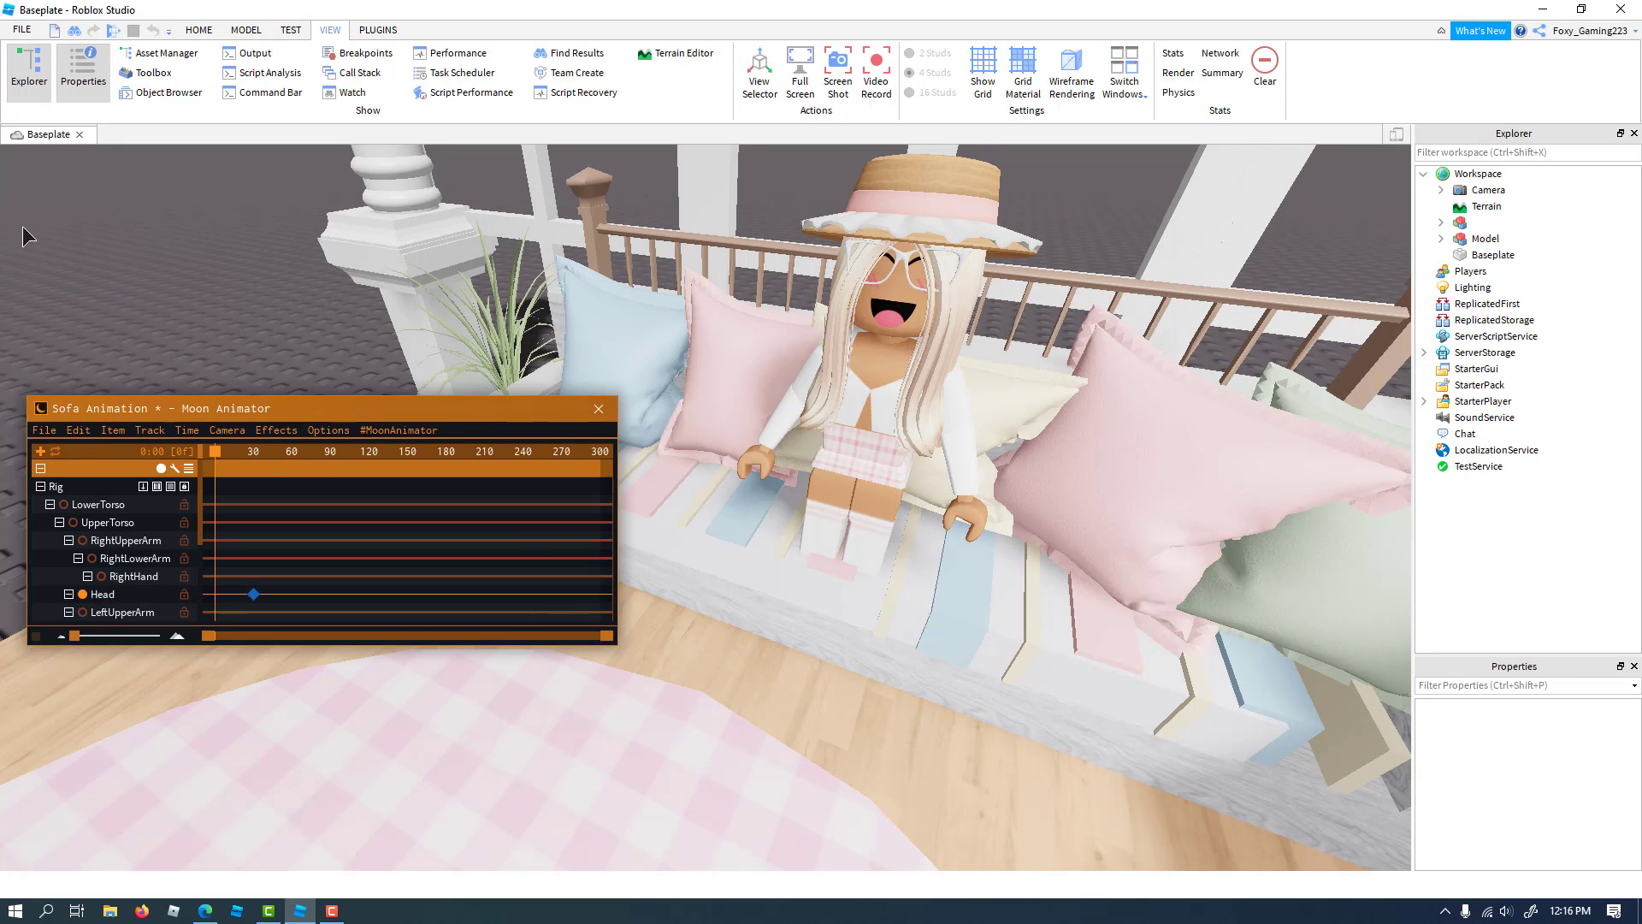
key("space")
right_click_drag(762, 535, 762, 454)
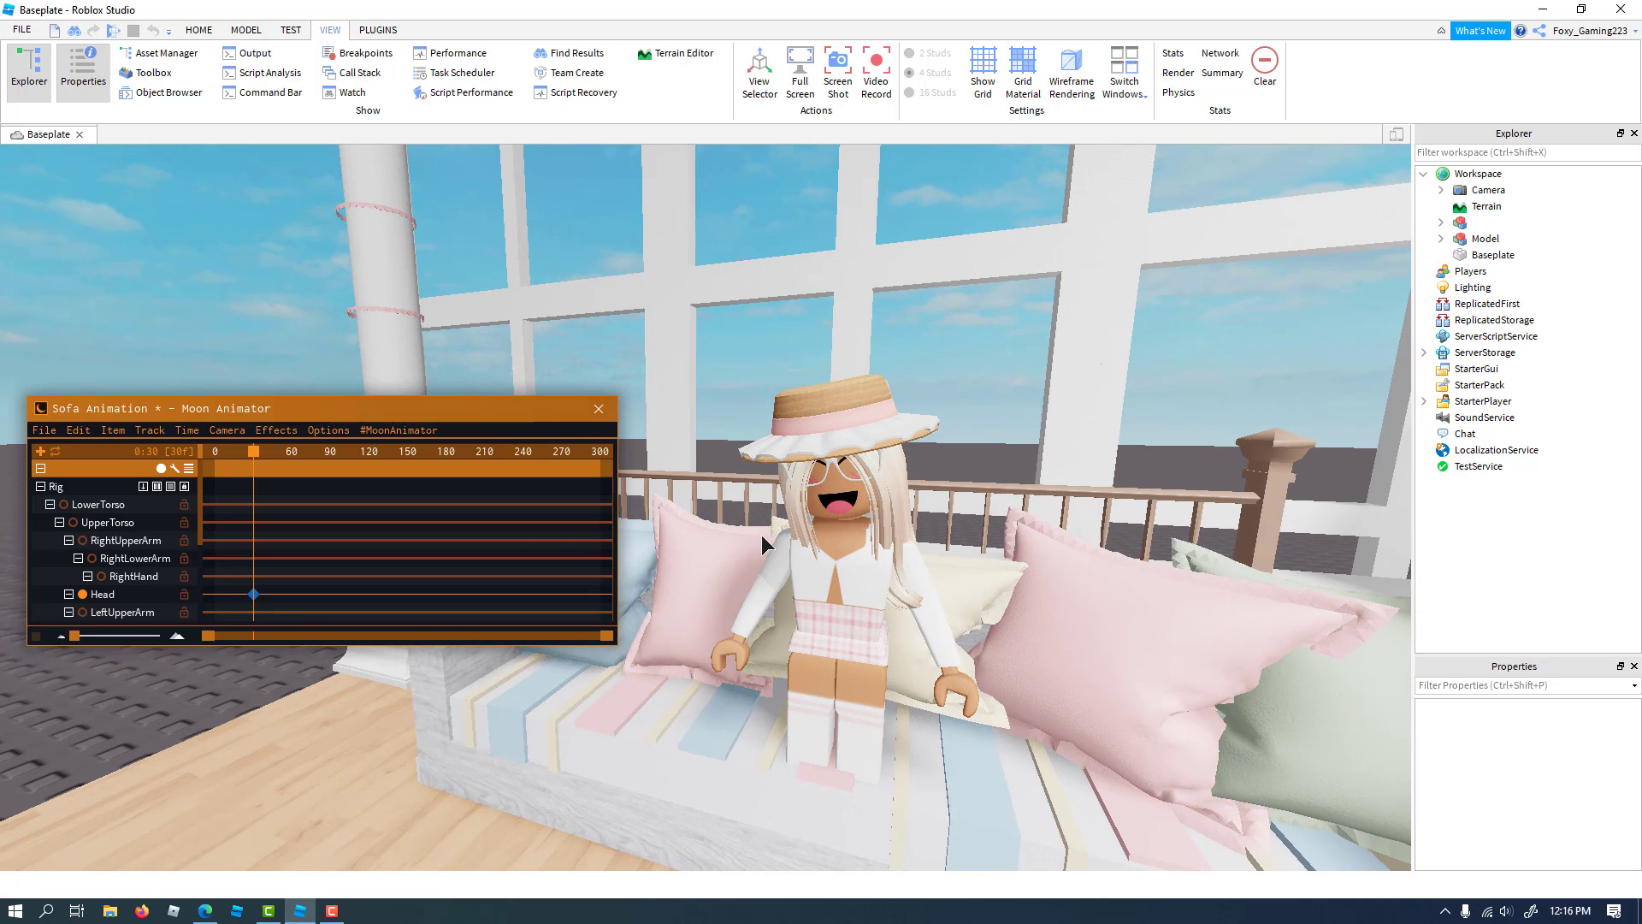
left_click_drag(253, 594, 100, 597)
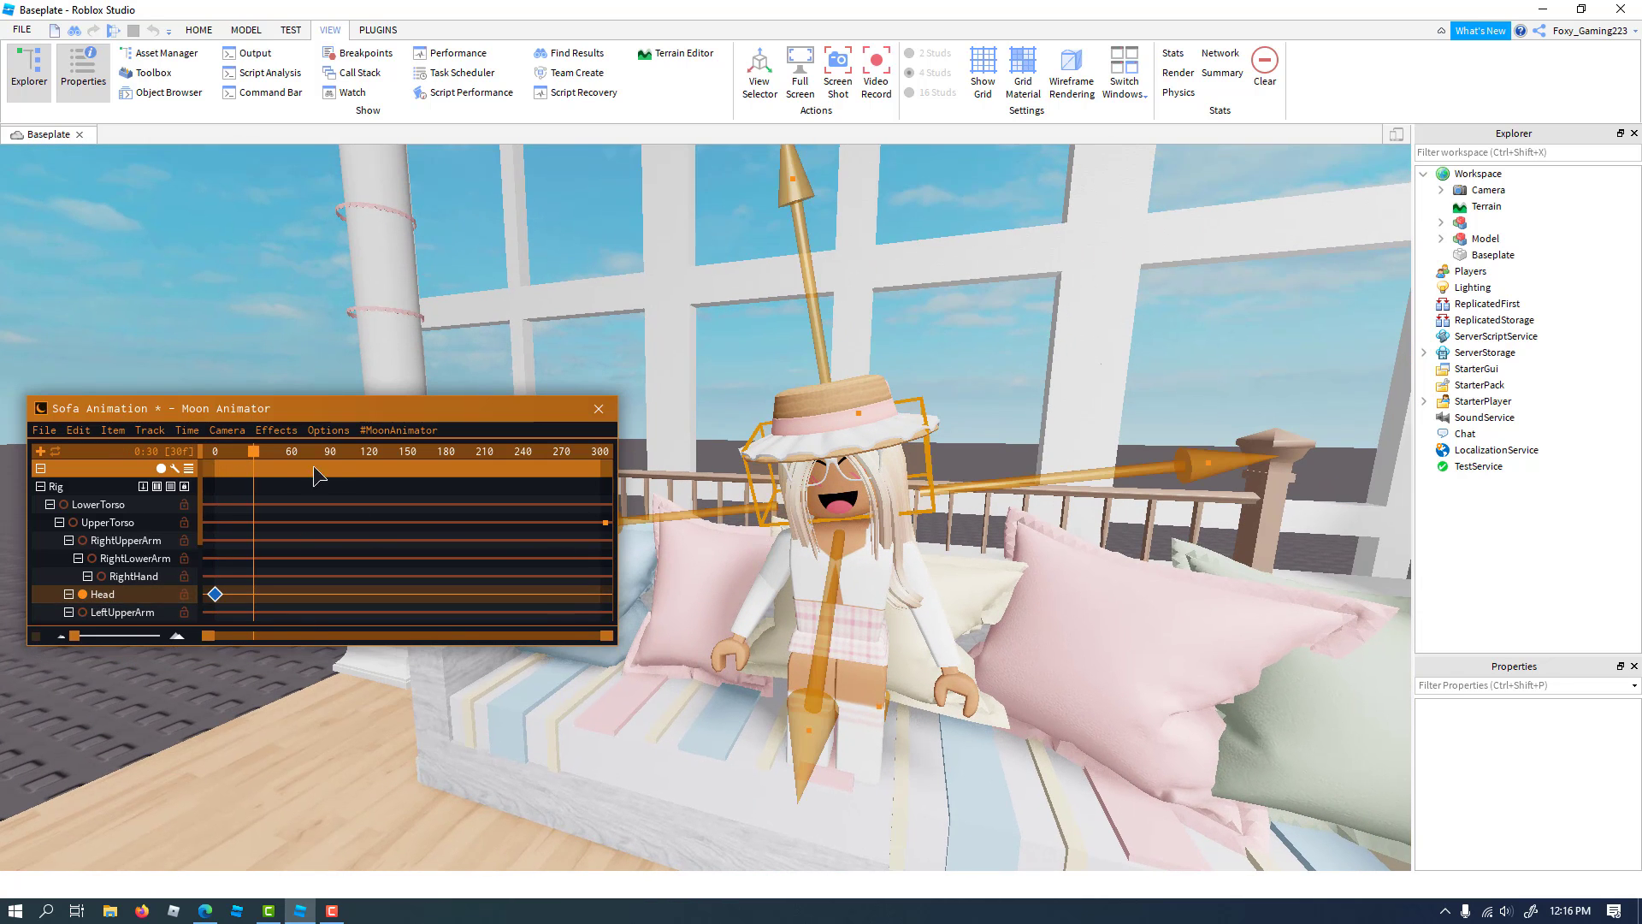
left_click_drag(257, 456, 214, 456)
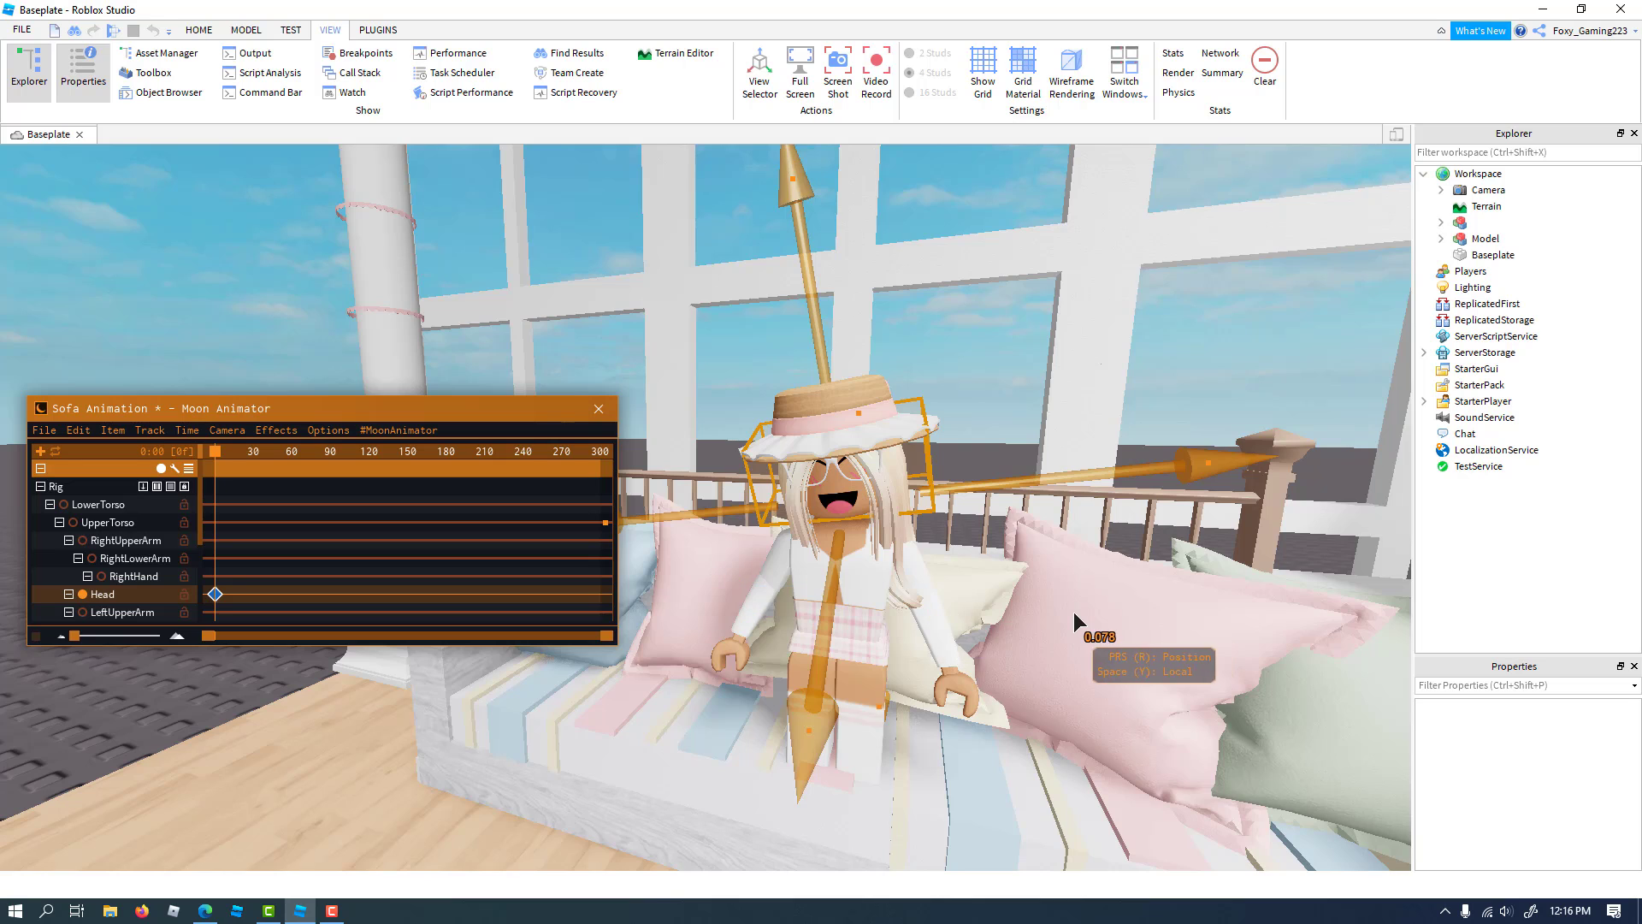
Rotate the RightUpperLeg forward at the hip into a seated position at frame 0
right_click_drag(1074, 613, 1058, 620)
key("f")
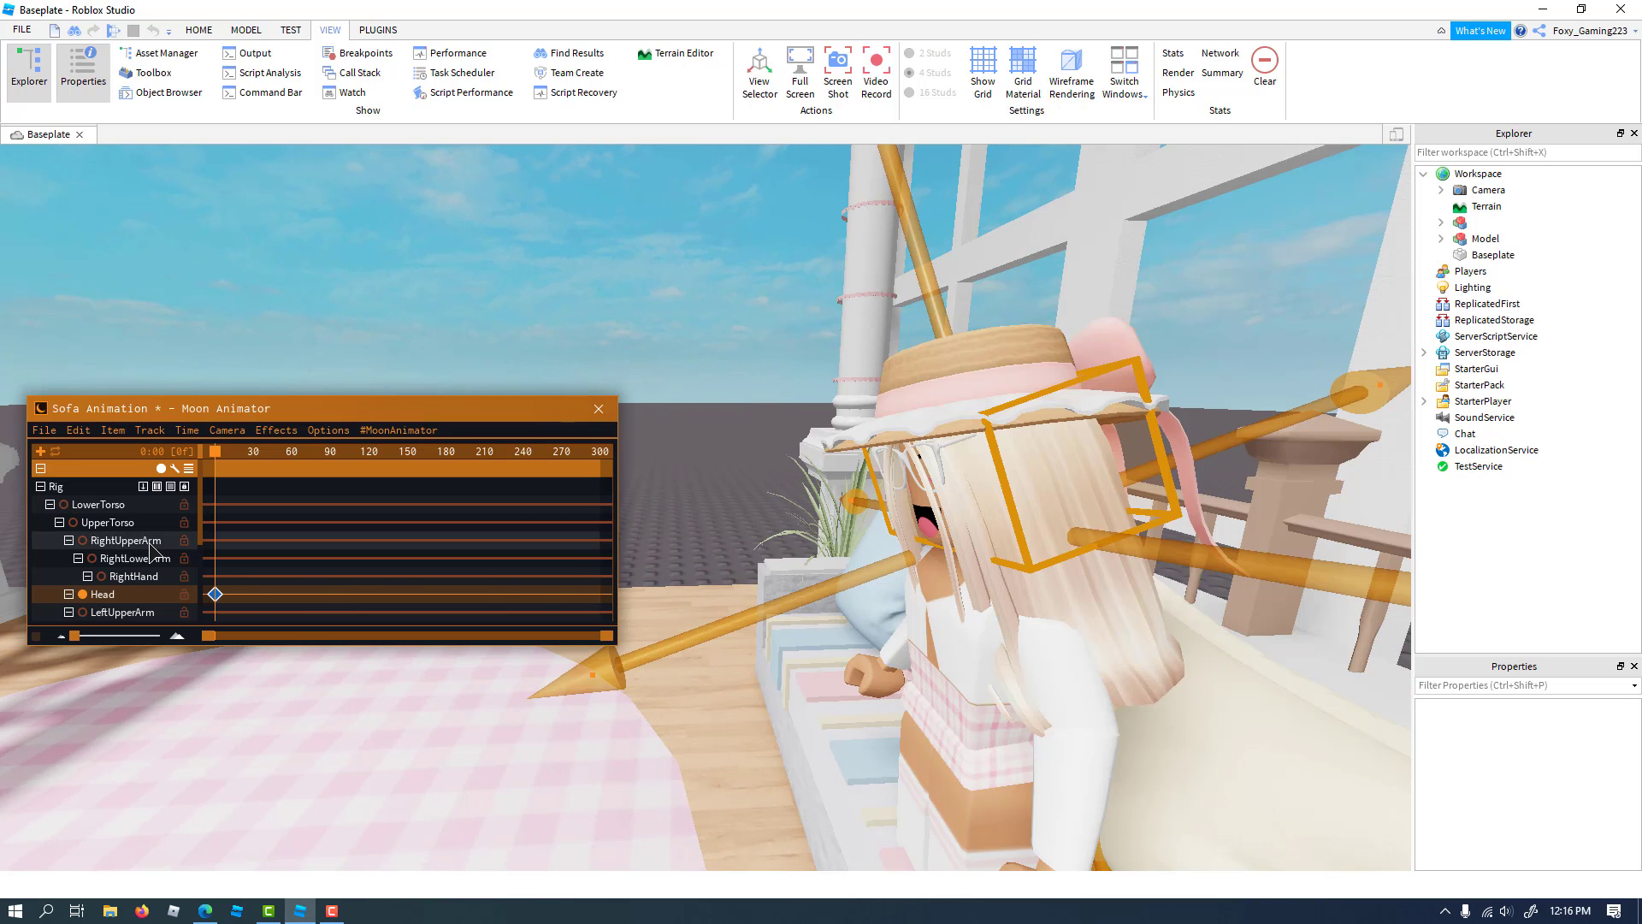
scroll(147, 552, "down", 5)
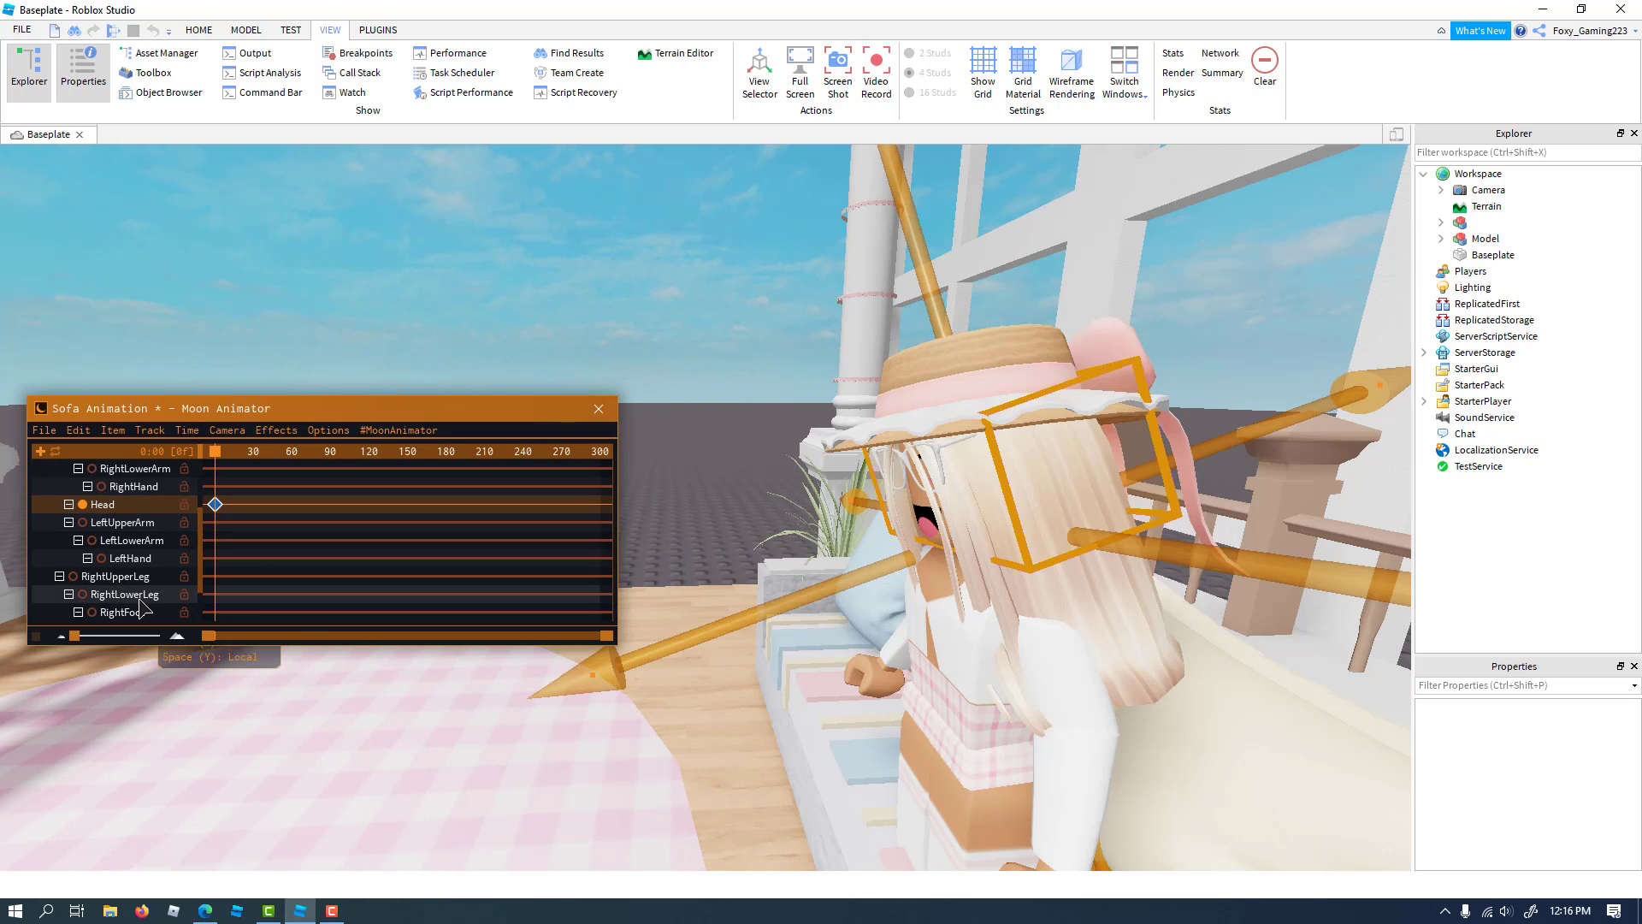
left_click(129, 576)
right_click_drag(635, 736, 633, 736)
key("w")
key("s")
key("a")
key("w")
key("r")
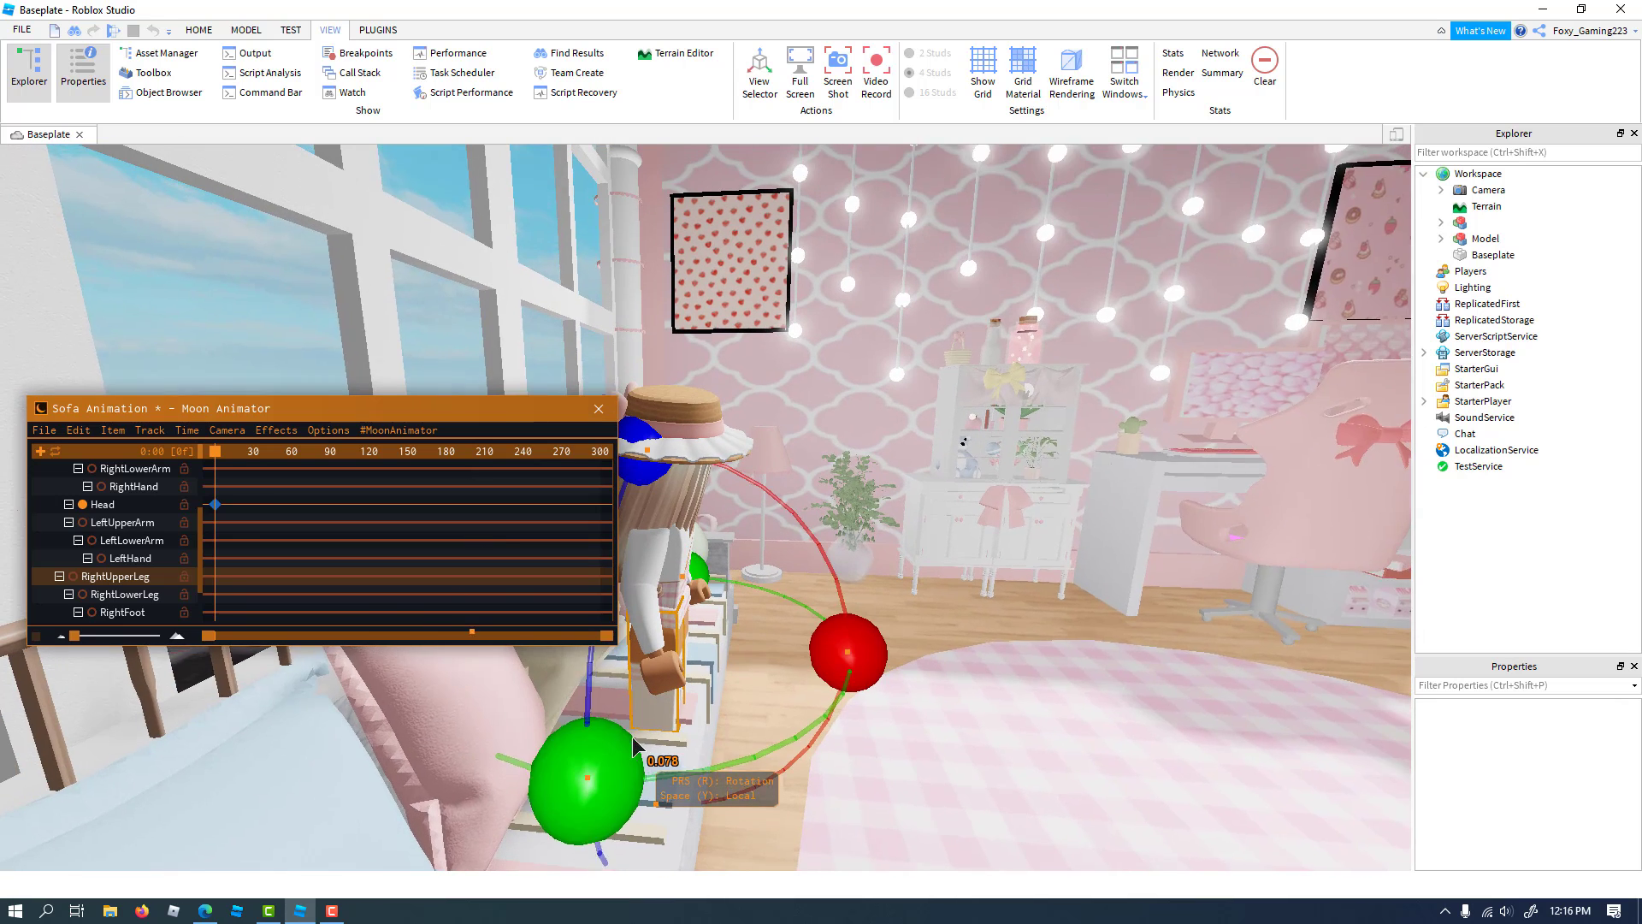
left_click_drag(921, 687, 703, 500)
Bend the RightLowerLeg down at the knee so it hangs toward the sofa's front edge
left_click(124, 593)
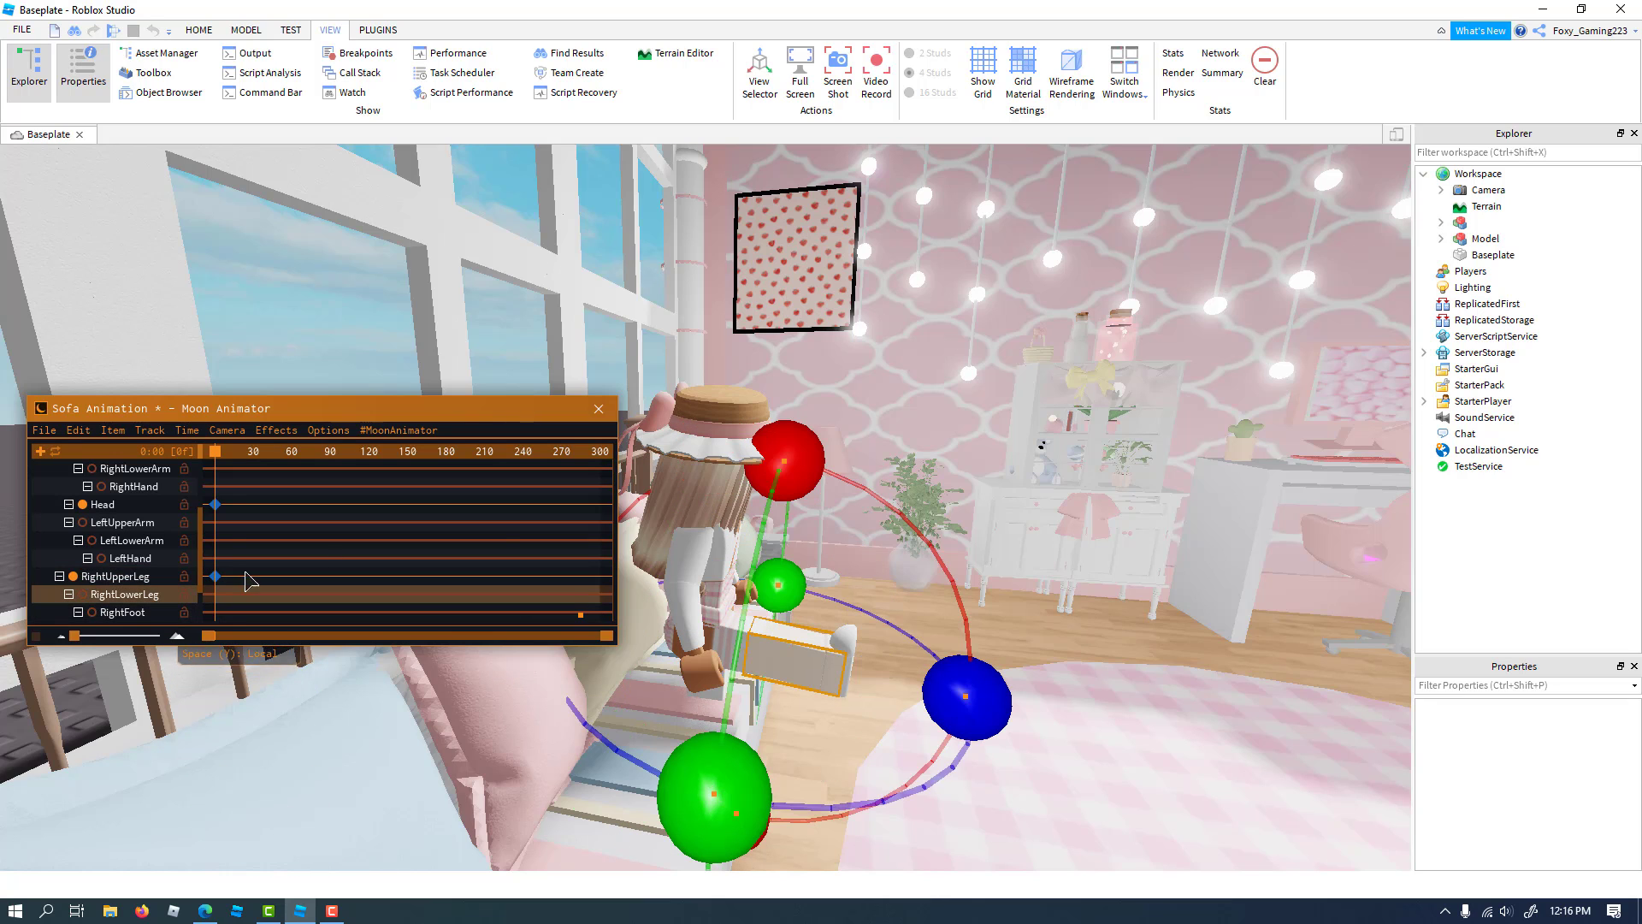
left_click_drag(774, 461, 963, 549)
key("r")
scroll(1044, 616, "down", 8)
right_click_drag(1051, 622, 1144, 605)
left_click(1148, 614)
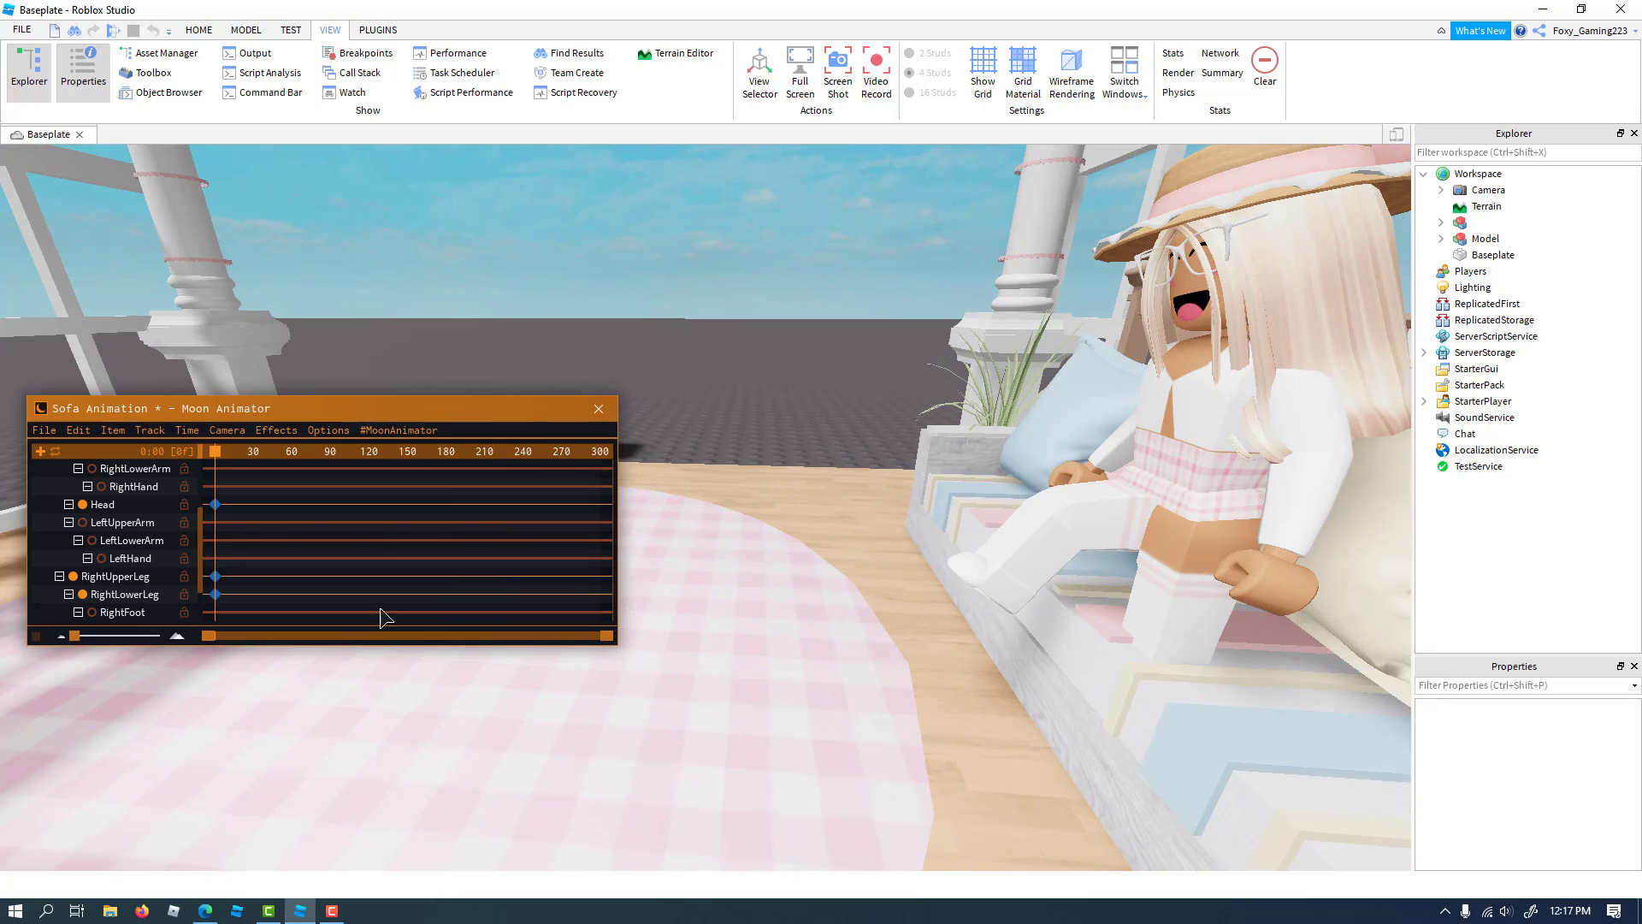
Raise the LeftUpperLeg into a seated position and bend the LeftLowerLeg down to match the right leg
scroll(133, 615, "down", 1)
scroll(133, 616, "down", 2)
left_click(132, 578)
left_click_drag(950, 538, 1304, 191)
left_click(128, 594)
left_click_drag(1159, 275, 952, 383)
key("r")
left_click(789, 426)
Rotate the RightUpperLeg sideways by about 13 degrees
right_click_drag(789, 426, 789, 430)
left_click(838, 595)
key("r")
left_click_drag(797, 751, 766, 746)
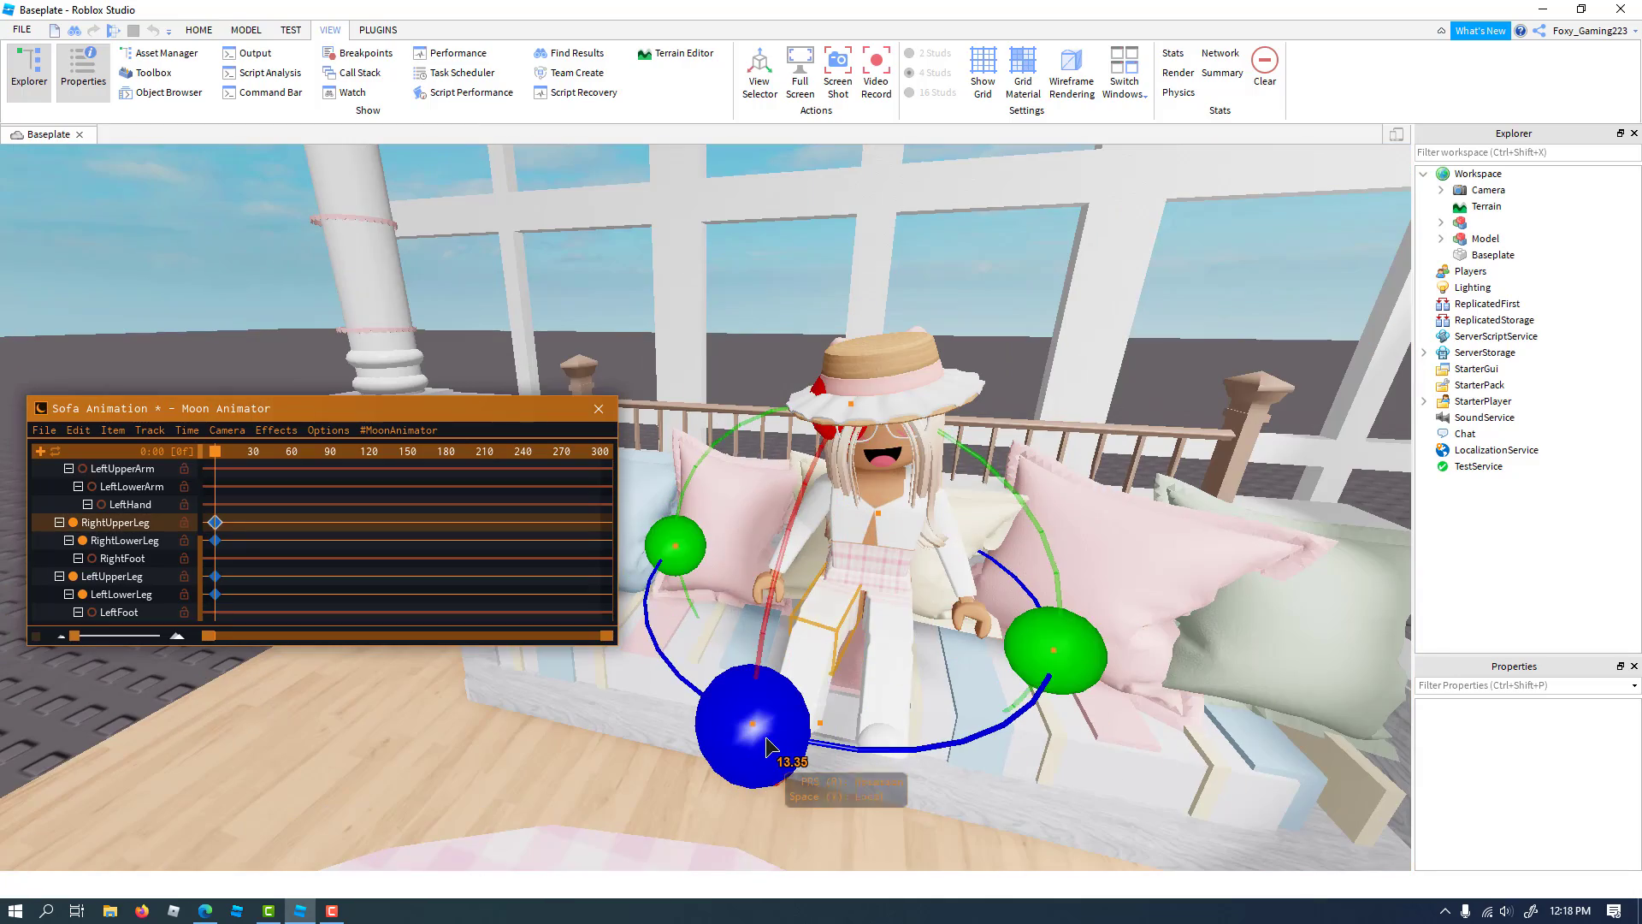
left_click(416, 426)
Rotate the RightUpperArm forward at the shoulder so the right hand comes over the lap
right_click_drag(732, 604, 679, 631)
scroll(145, 533, "up", 3)
left_click(139, 522)
left_click_drag(828, 486, 787, 459)
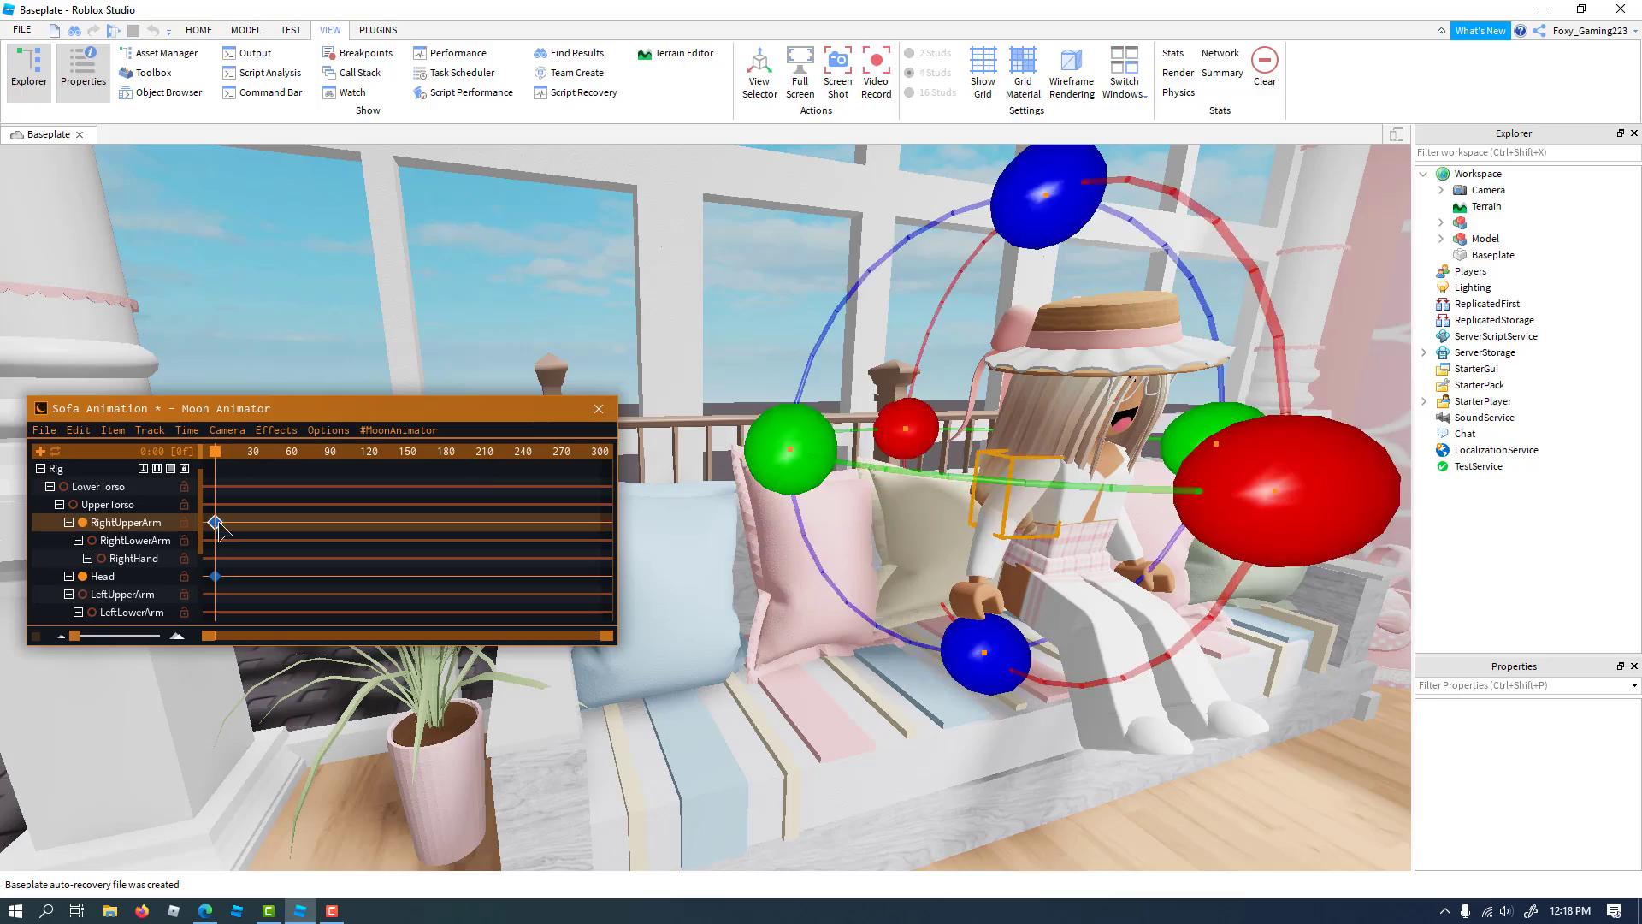
key("ctrl+z")
right_click_drag(967, 703, 967, 703)
left_click_drag(1257, 502, 977, 393)
key("r")
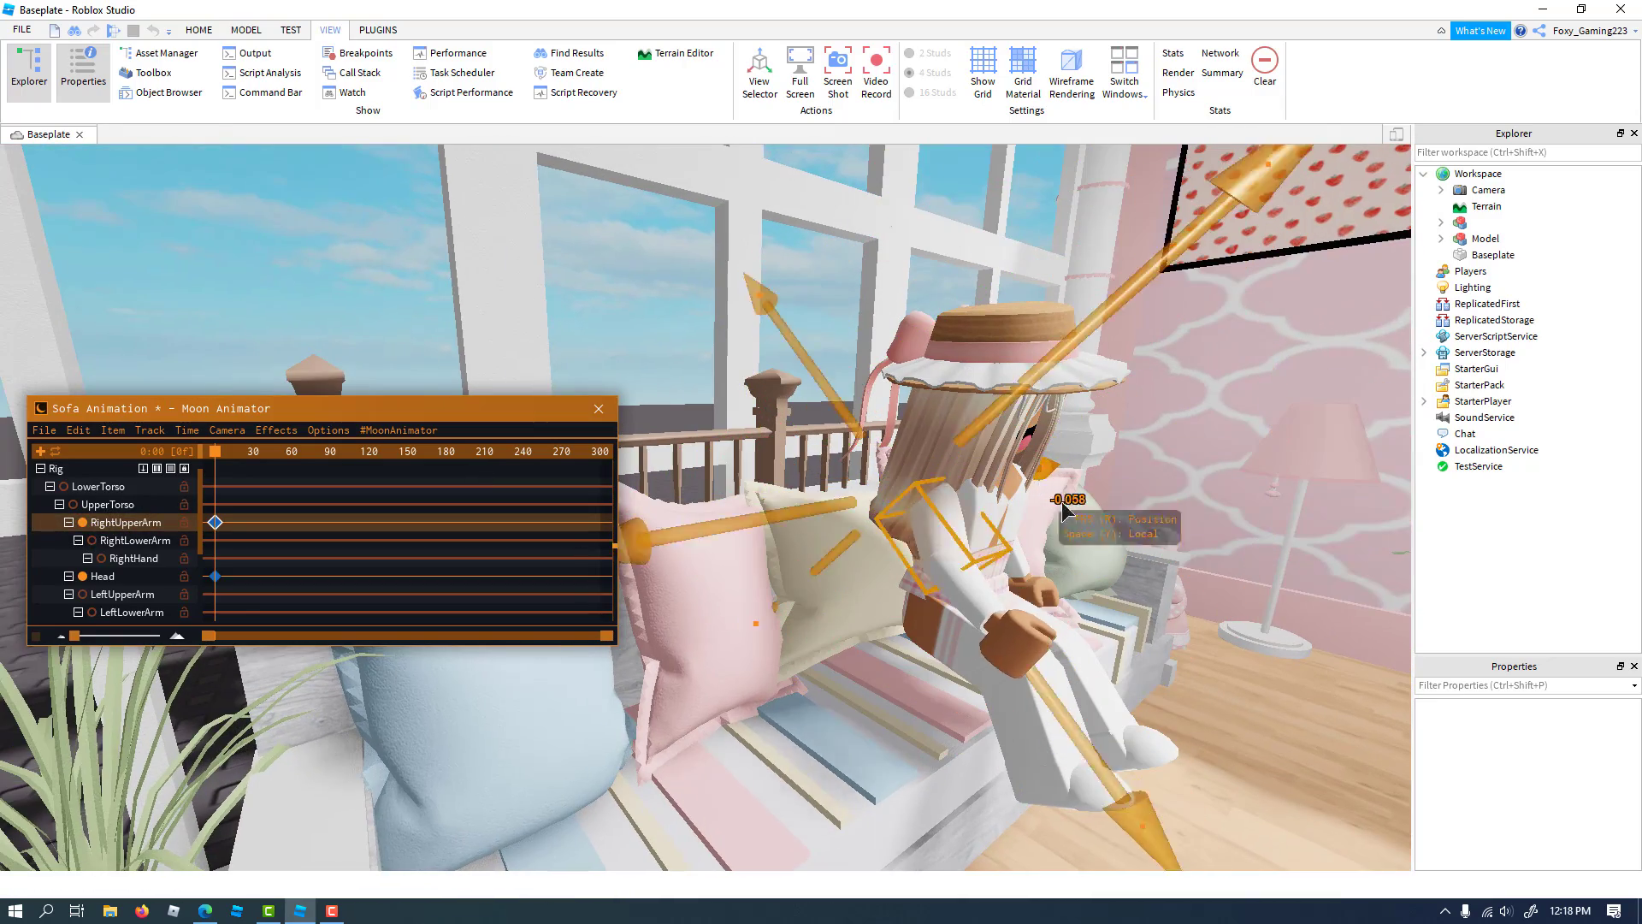
Rotate the RightLowerArm at the elbow by about -32 degrees so the hand comes in front of the body
left_click(1116, 573)
right_click_drag(1116, 573, 1116, 573)
left_click(137, 523)
left_click(152, 542)
key("r")
left_click_drag(992, 775, 1060, 763)
key("r")
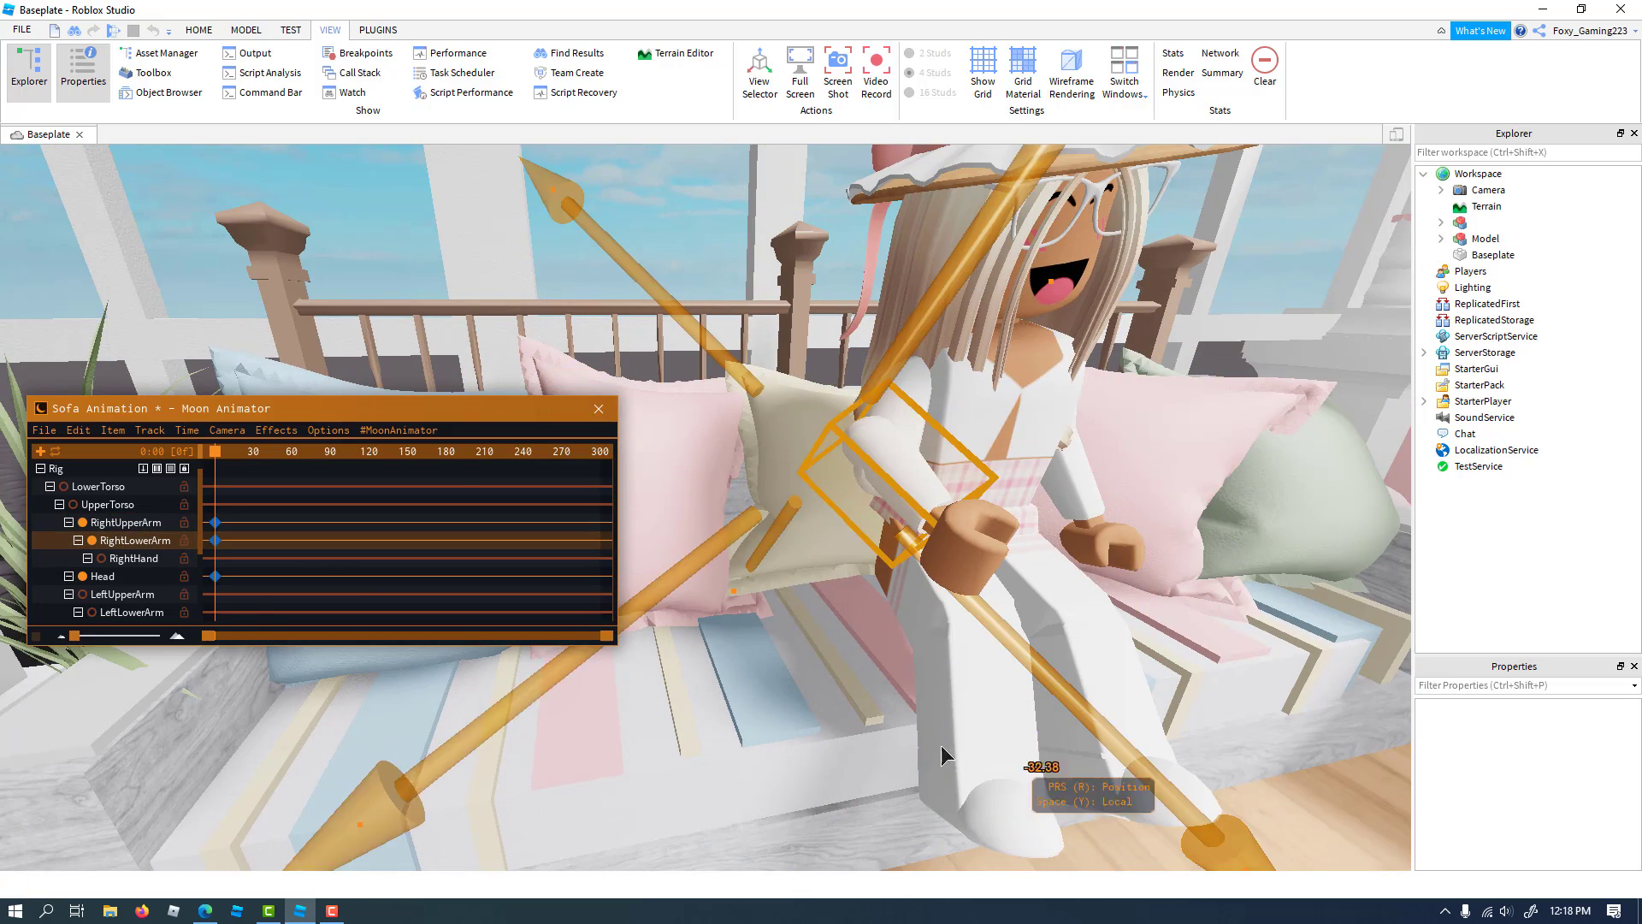
Shift the RightLowerArm in small amounts along its local axes until it lines up with the upper arm at the elbow
left_click_drag(772, 544, 823, 507)
left_click_drag(1024, 634, 1065, 674)
left_click_drag(1002, 353, 977, 379)
left_click_drag(774, 551, 730, 567)
right_click_drag(973, 423, 973, 423)
left_click_drag(997, 394, 1009, 402)
right_click_drag(1136, 543, 1137, 542)
left_click_drag(1101, 449, 1085, 460)
left_click(1123, 566)
Select the whole avatar model and lower it onto the sofa seat, nudging it into place against the cushions
key("s")
right_click_drag(1122, 566, 24, 464)
key("a")
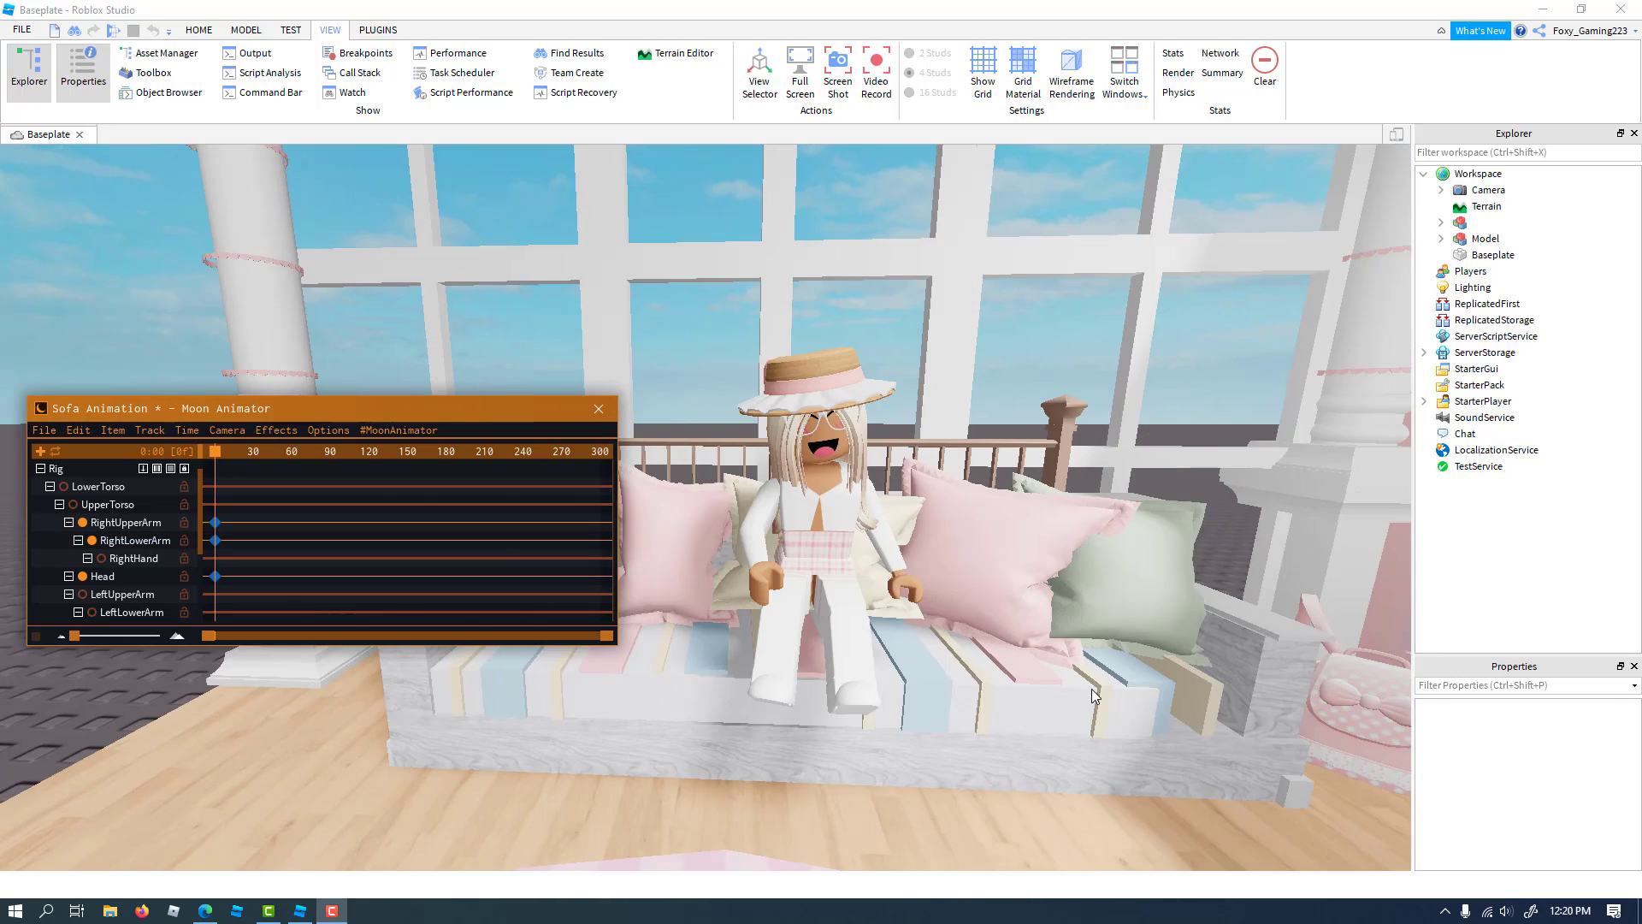
right_click_drag(1093, 614, 1171, 609)
key("s")
key("w")
left_click(1478, 227)
key("s")
key("w")
left_click_drag(903, 698, 889, 806)
mouse_move(732, 391)
left_mouse_down()
mouse_move(721, 469)
mouse_move(723, 414)
left_mouse_up()
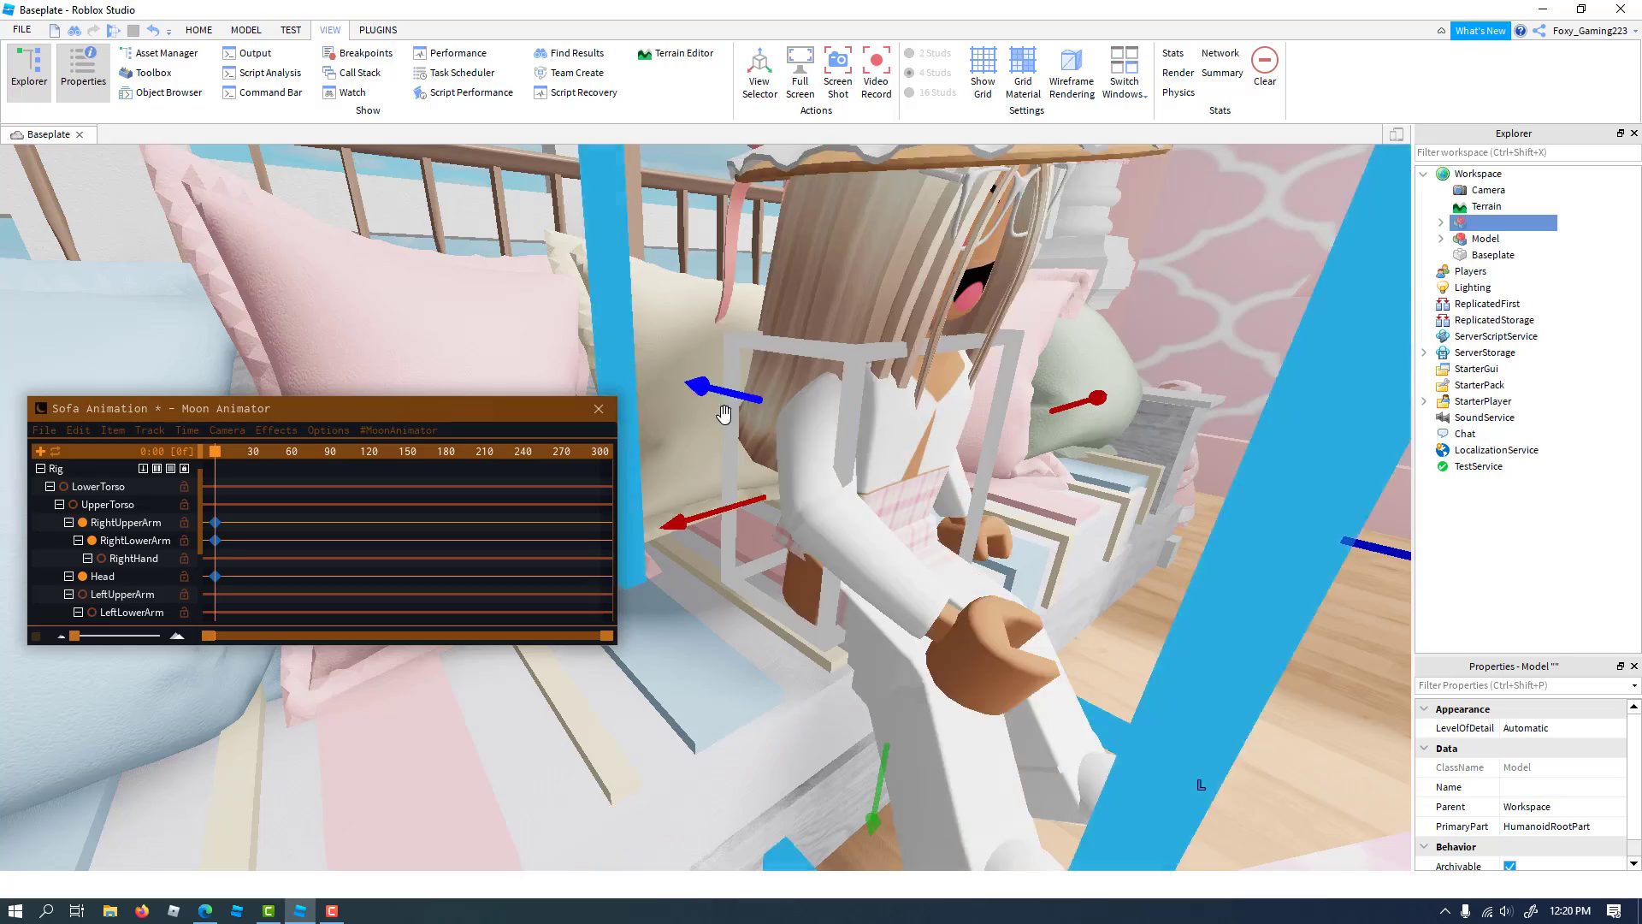
scroll(724, 414, "down", 8)
left_click(243, 316)
scroll(729, 465, "up", 7)
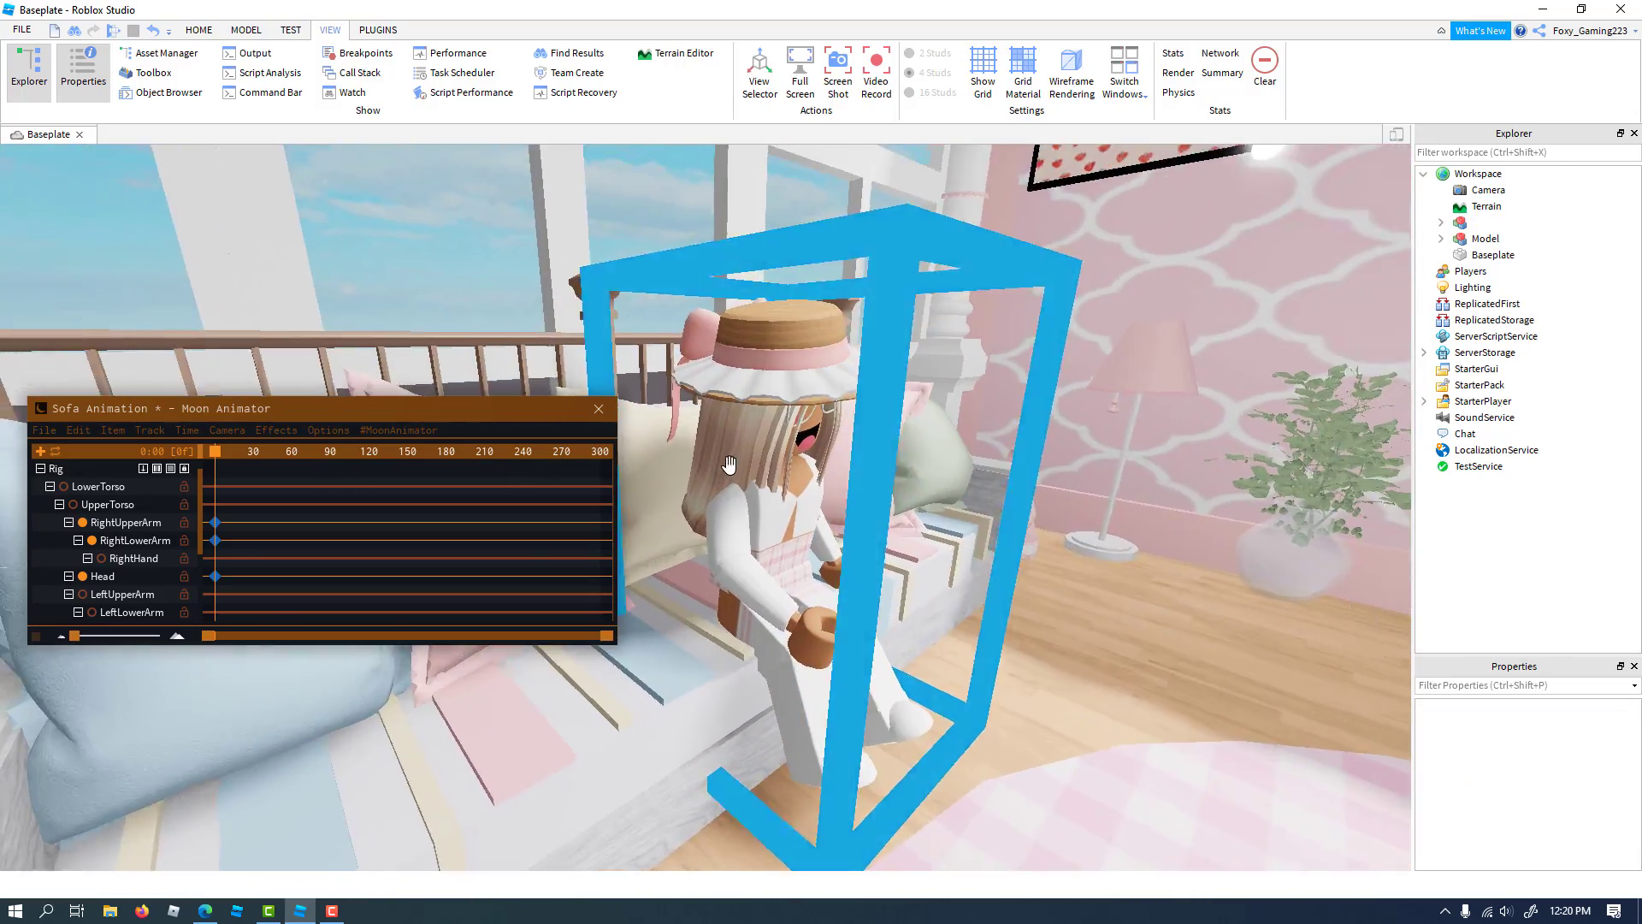
Lean the UpperTorso back toward the sofa cushions by about 24 degrees on the first frame
scroll(729, 465, "up", 3)
scroll(726, 466, "down", 5)
right_click_drag(727, 465, 689, 470)
scroll(725, 466, "up", 6)
scroll(730, 638, "down", 6)
right_click_drag(799, 636, 800, 636)
scroll(800, 635, "up", 4)
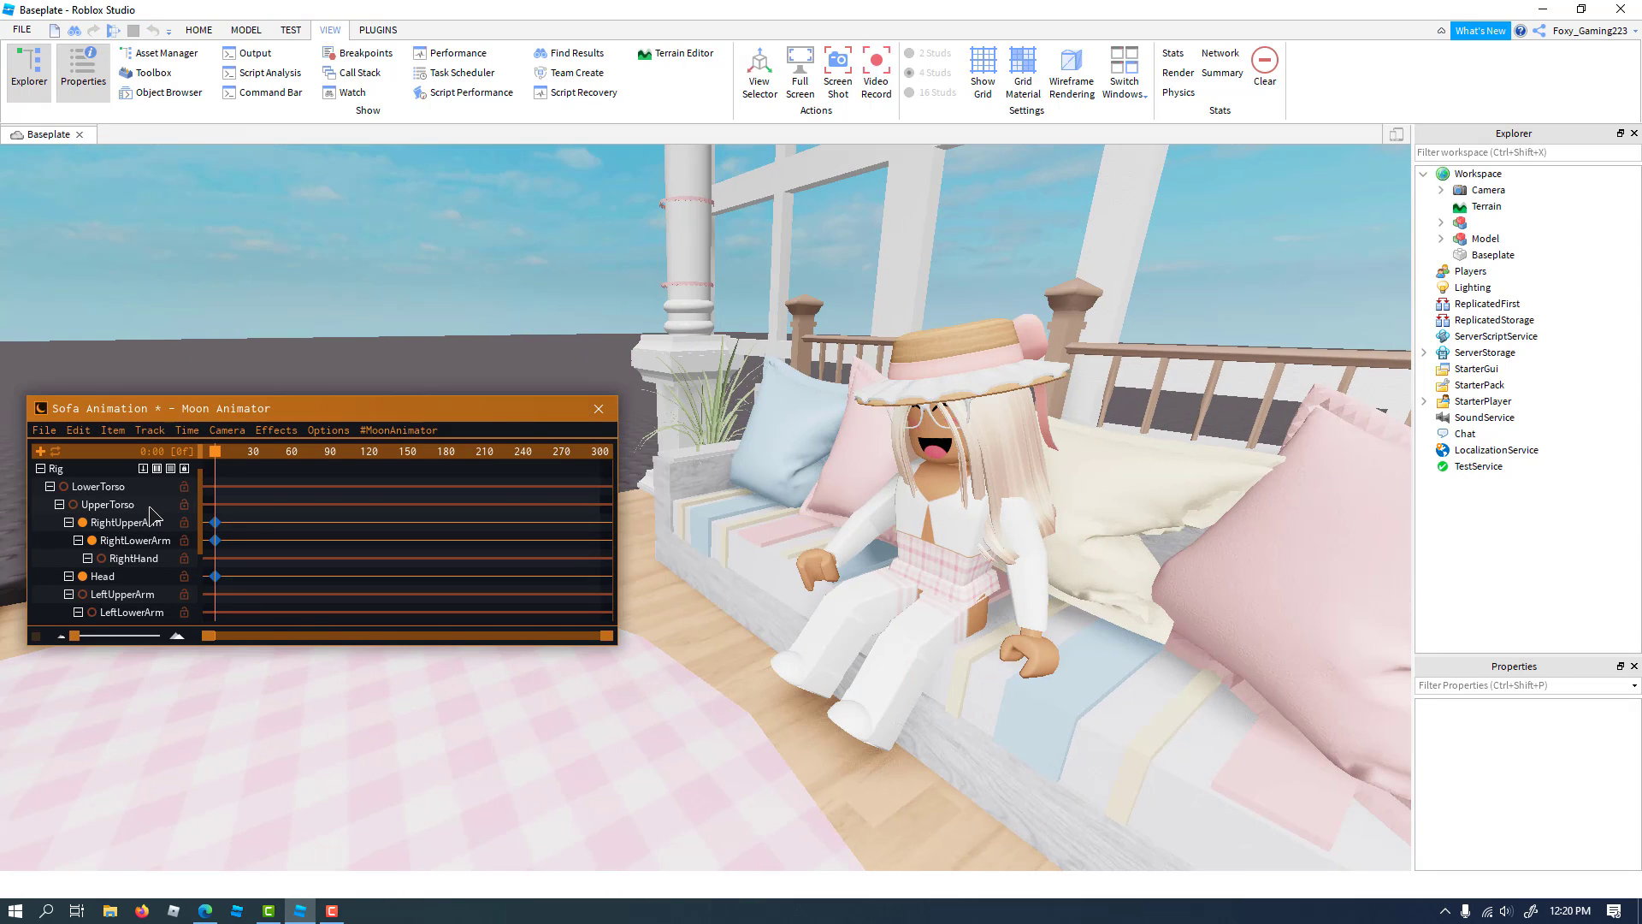
left_click(120, 506)
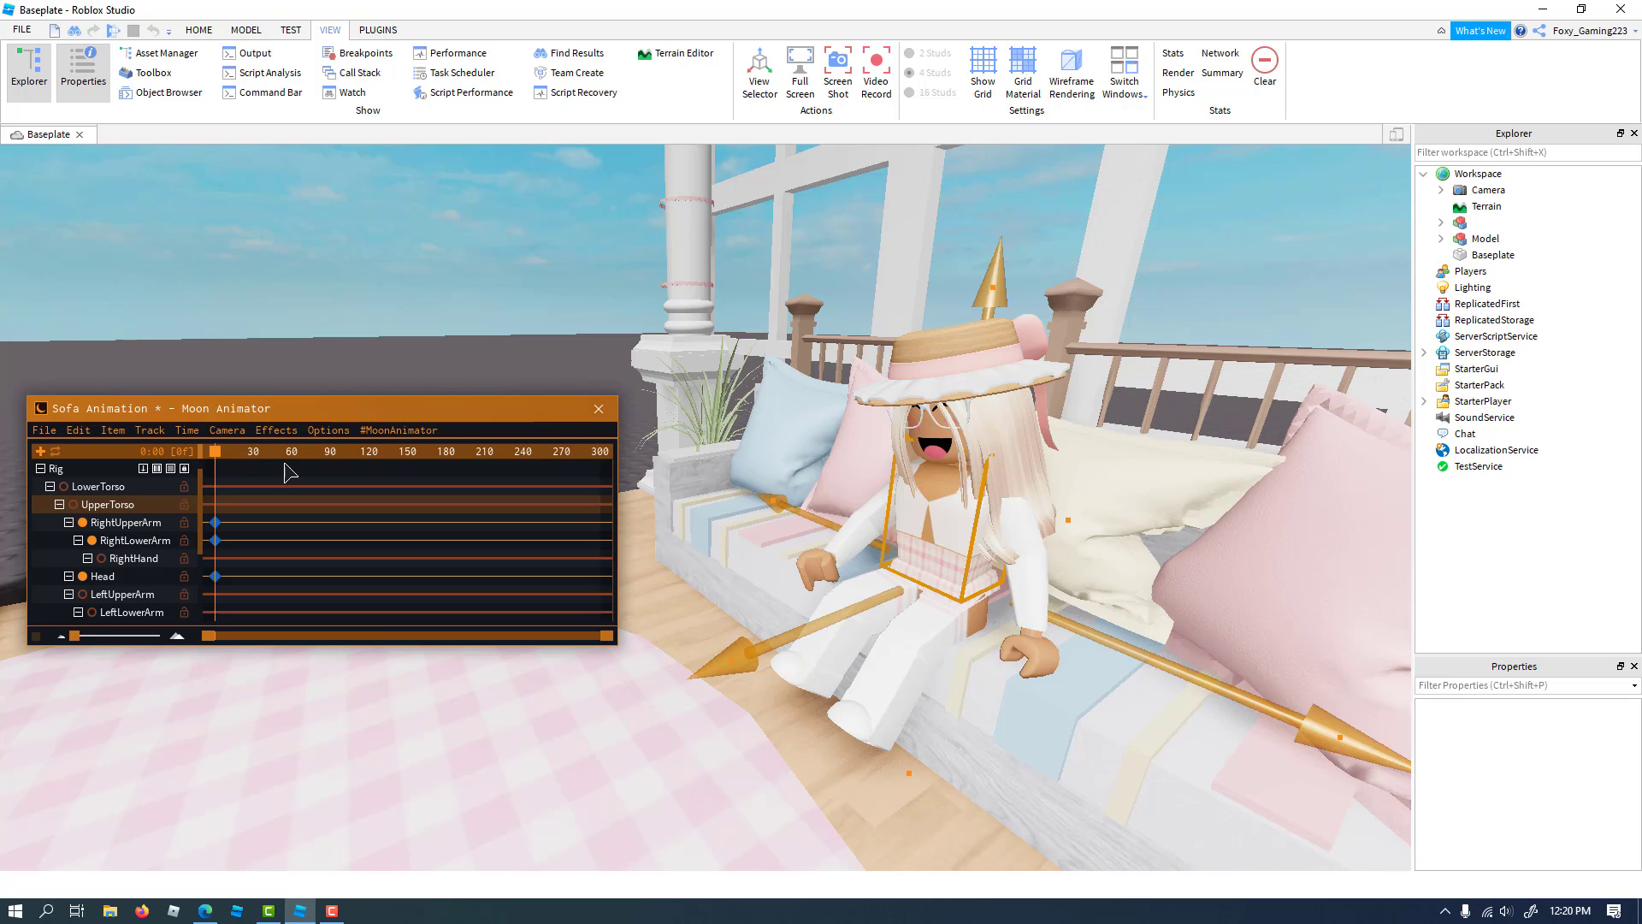
key("r")
left_click_drag(773, 636, 860, 547)
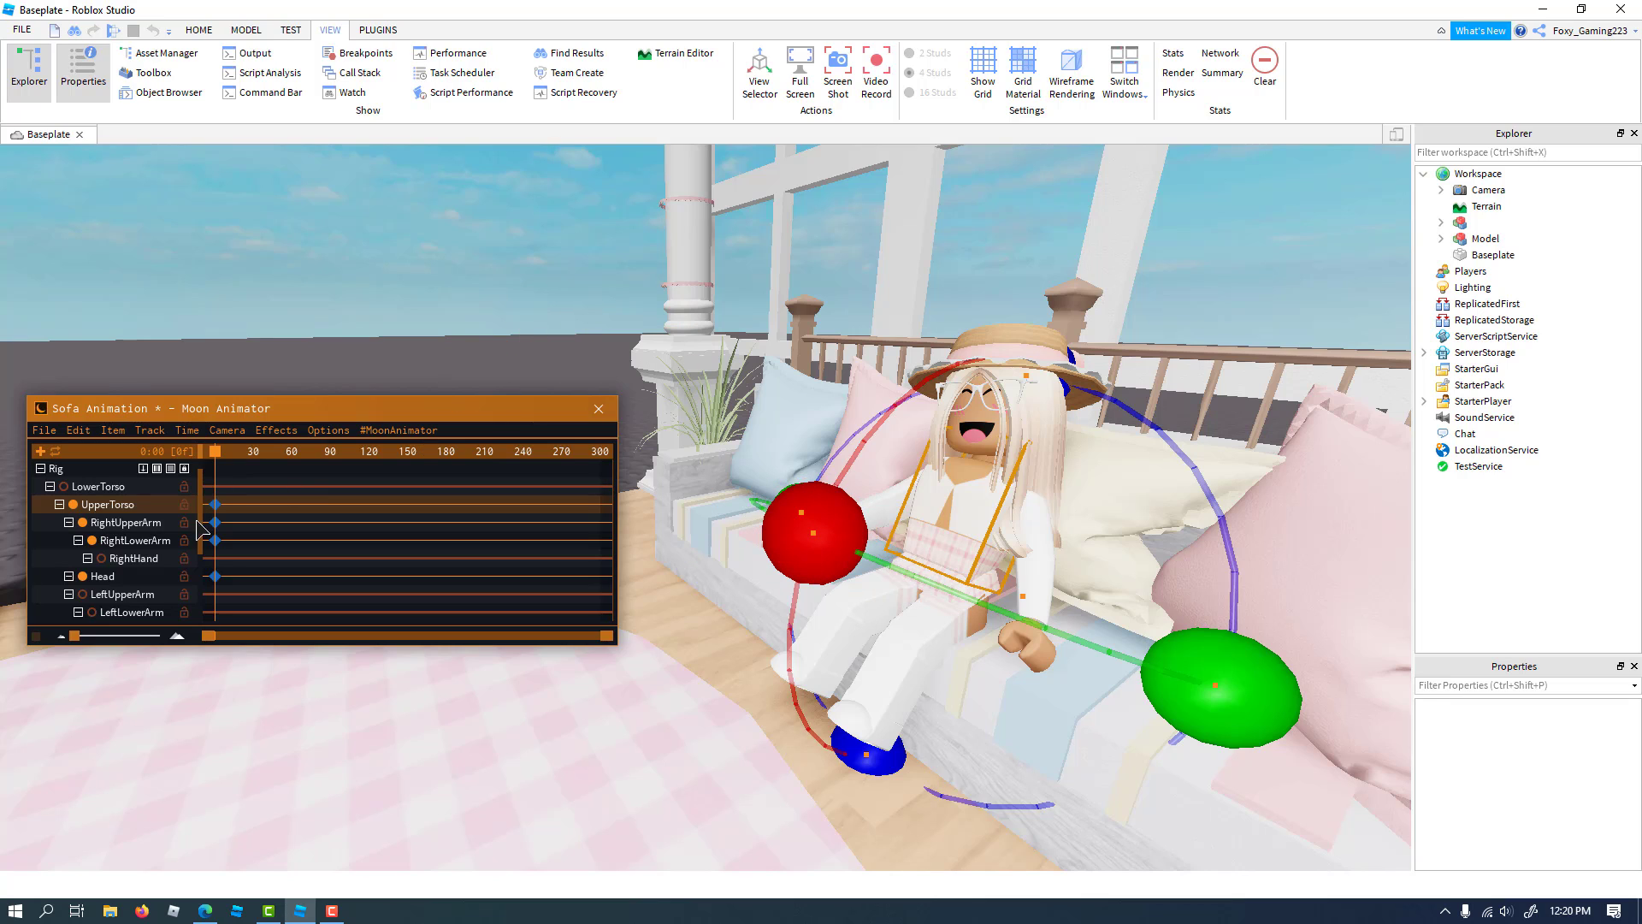
Tilt the Head forward by about 10 degrees to balance the leaned-back torso
left_click(82, 577)
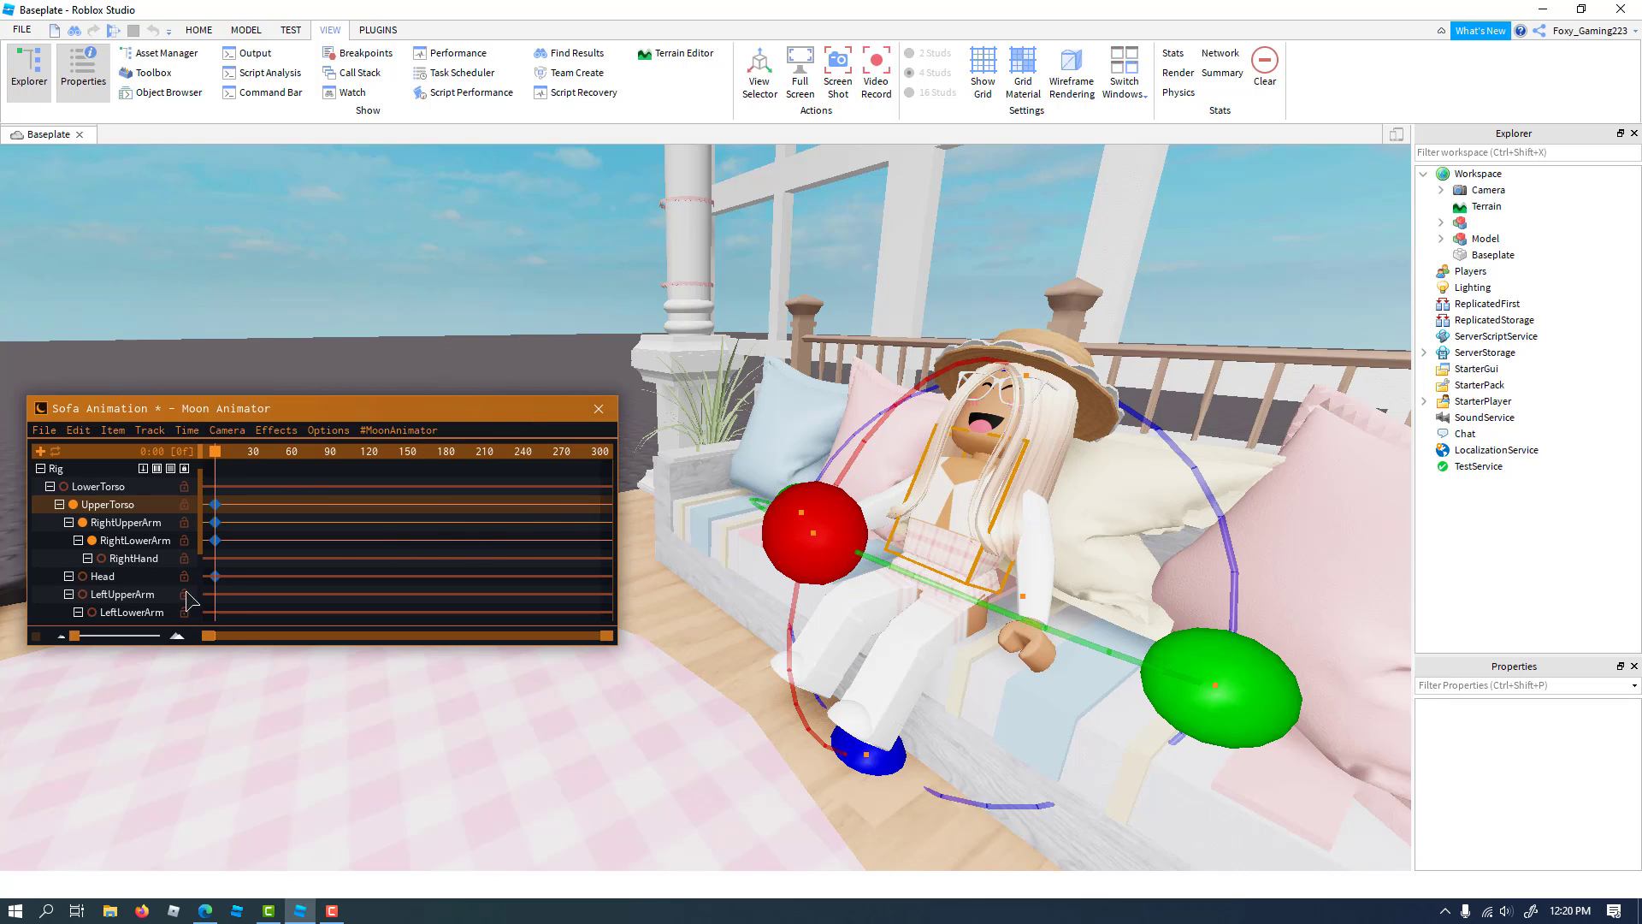
left_click(91, 577)
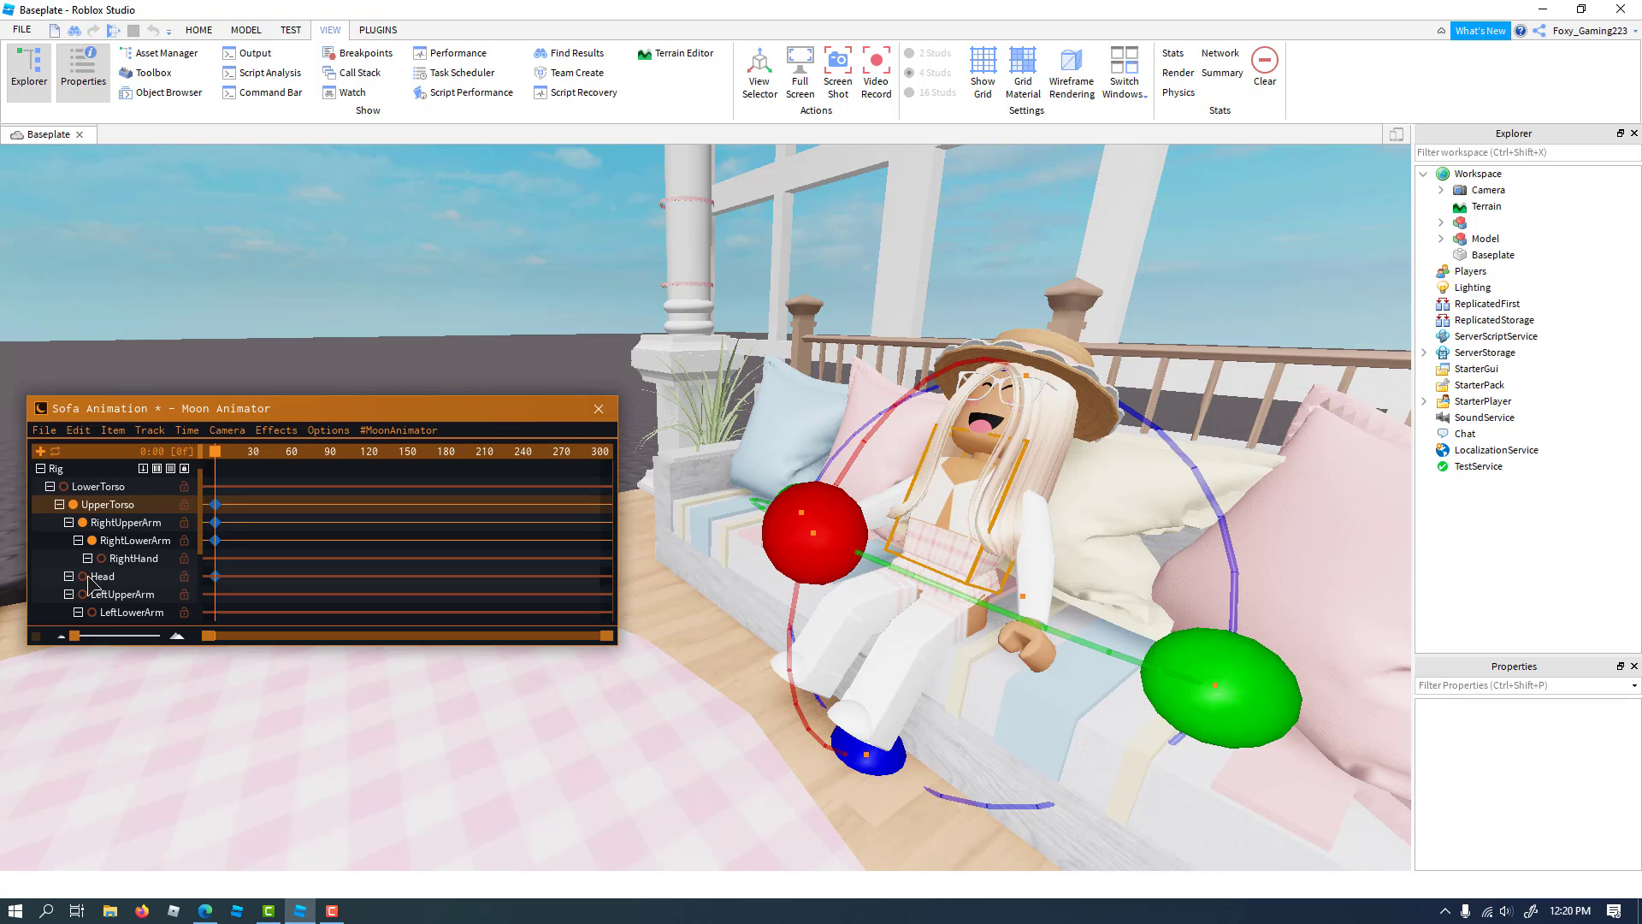
left_click(96, 576)
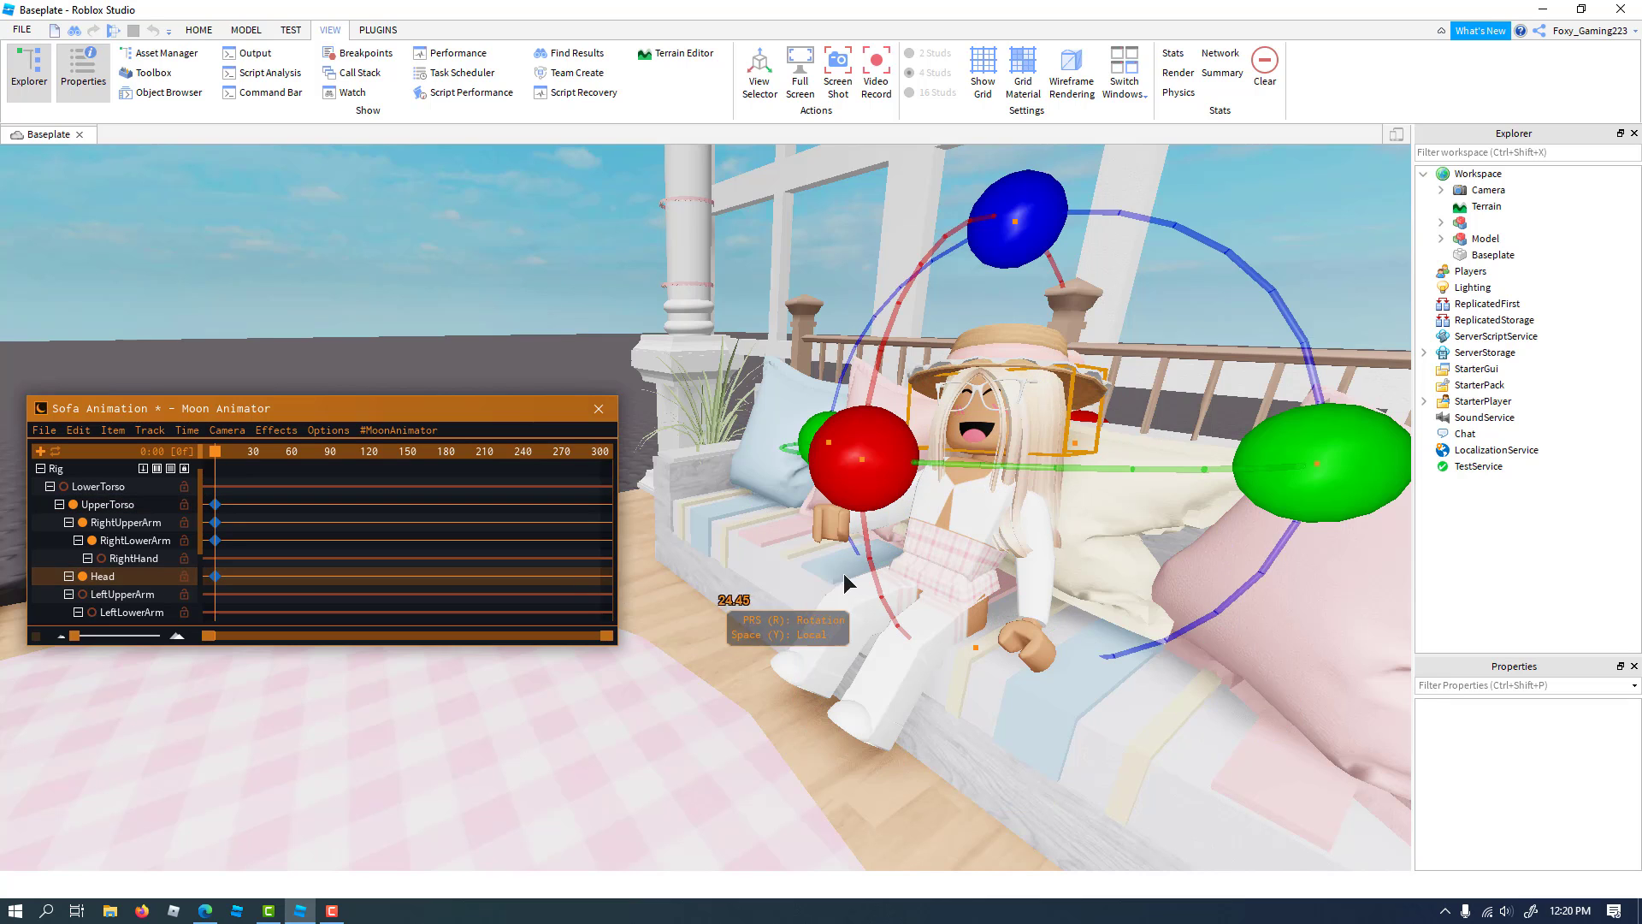
scroll(847, 586, "down", 4)
scroll(852, 597, "up", 5)
right_click_drag(847, 594, 854, 599)
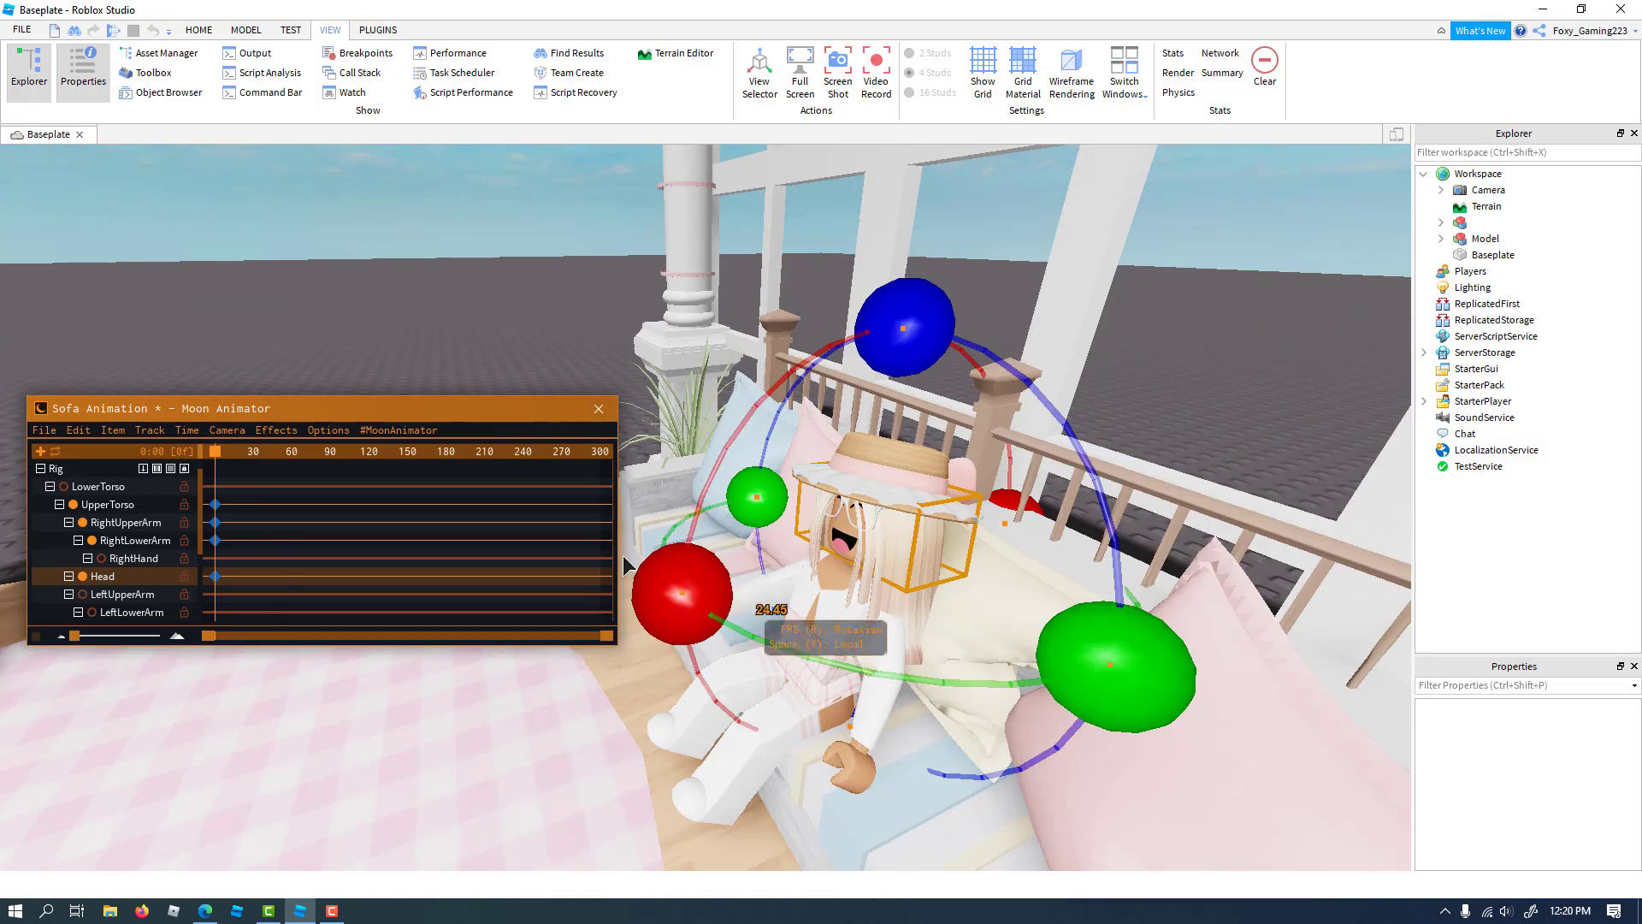
left_click_drag(683, 598, 670, 660)
key("r")
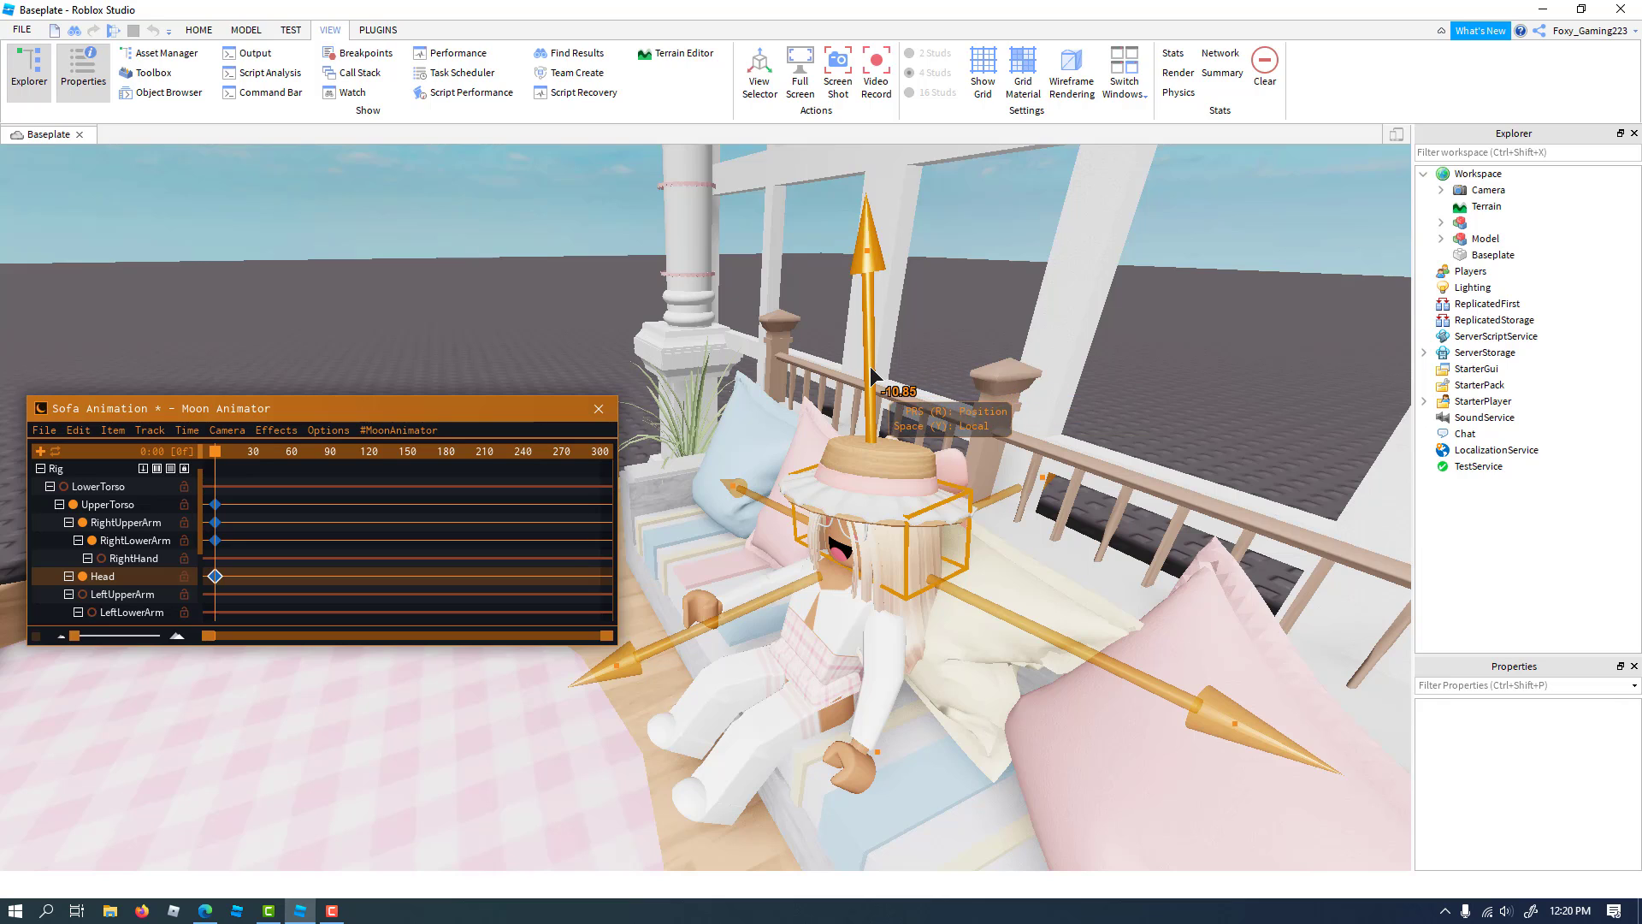
Reposition the Head along its local axes so it sits correctly on the neck of the leaned-back torso
left_click_drag(871, 367, 911, 337)
left_click_drag(998, 483, 1008, 479)
left_click_drag(880, 720, 901, 722)
scroll(912, 710, "up", 5)
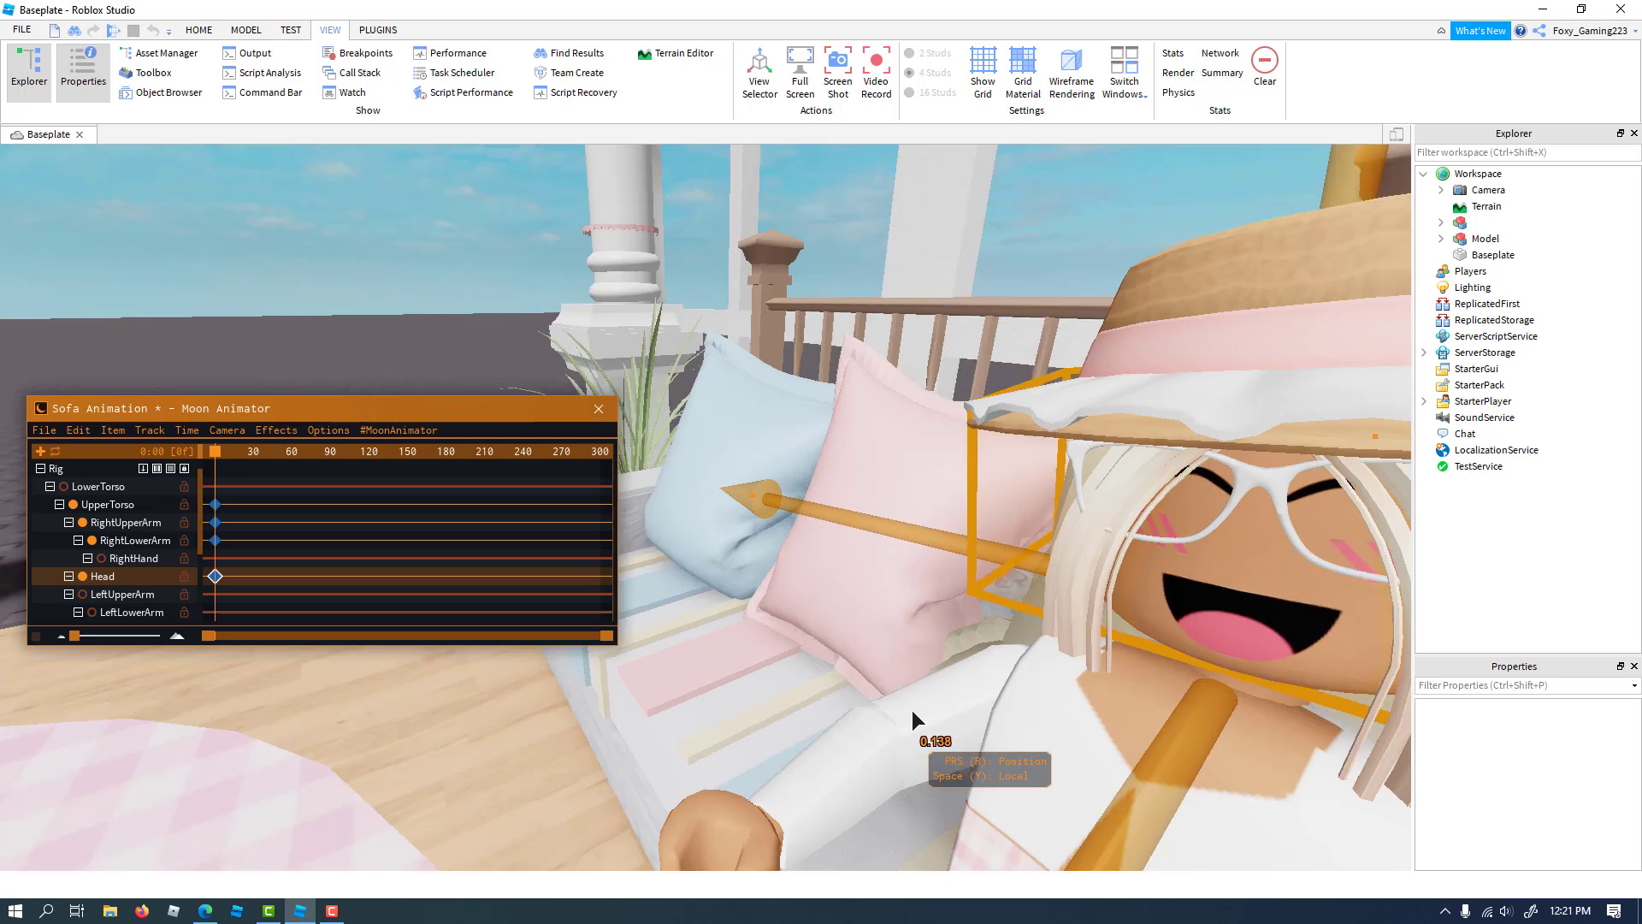
scroll(910, 713, "down", 10)
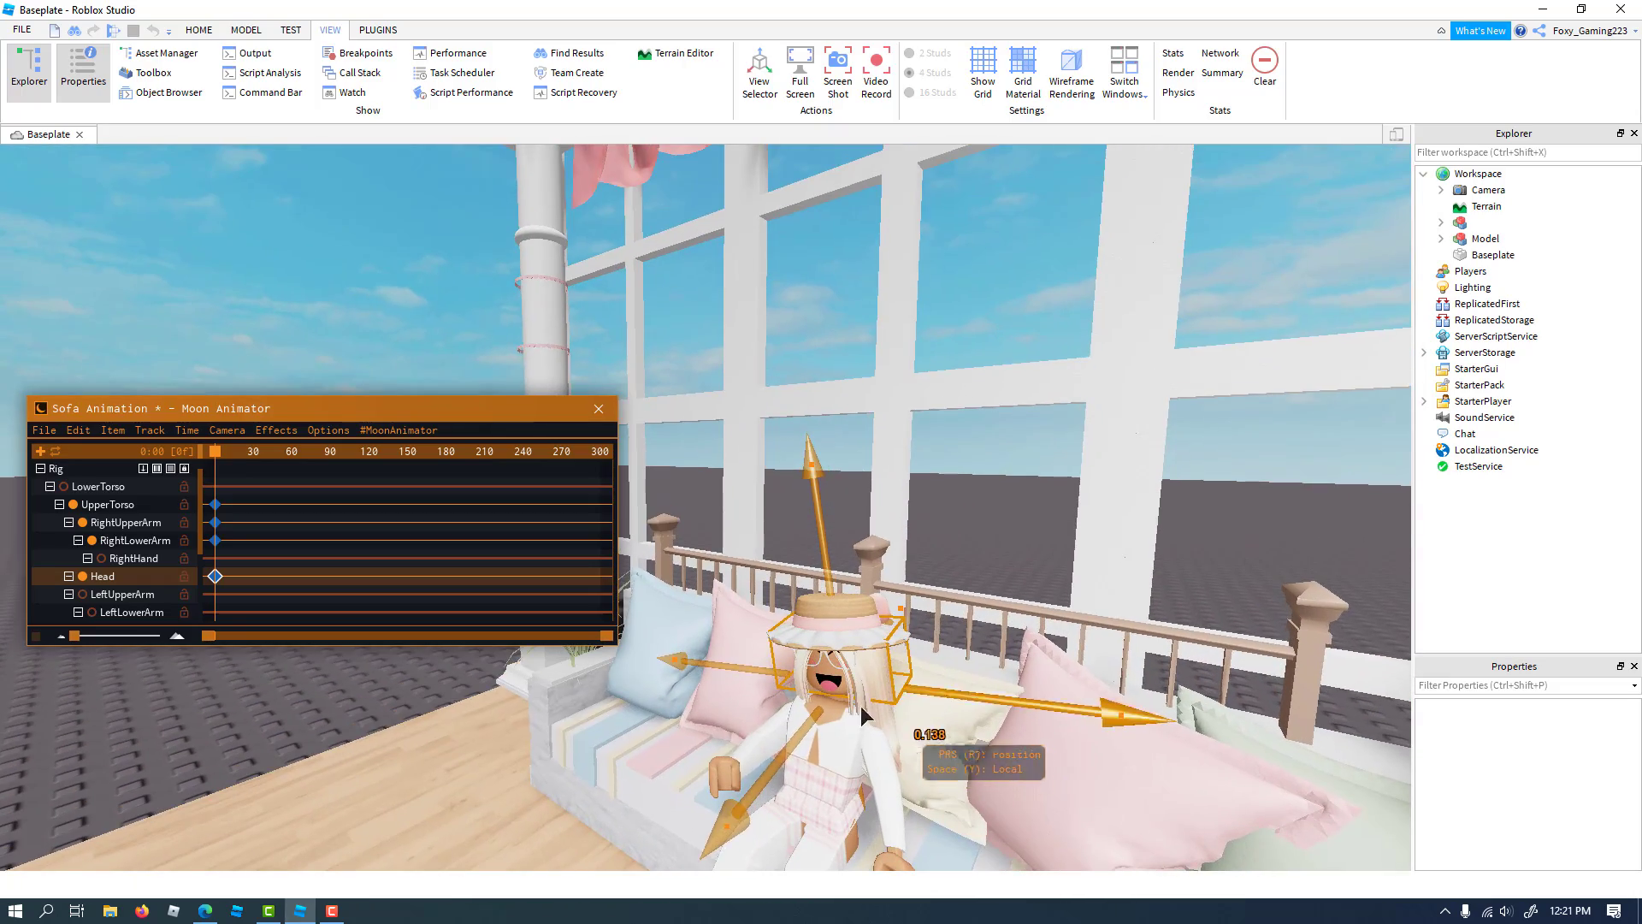
left_click(286, 684)
right_click_drag(736, 675, 772, 679)
right_click_drag(776, 677, 777, 676)
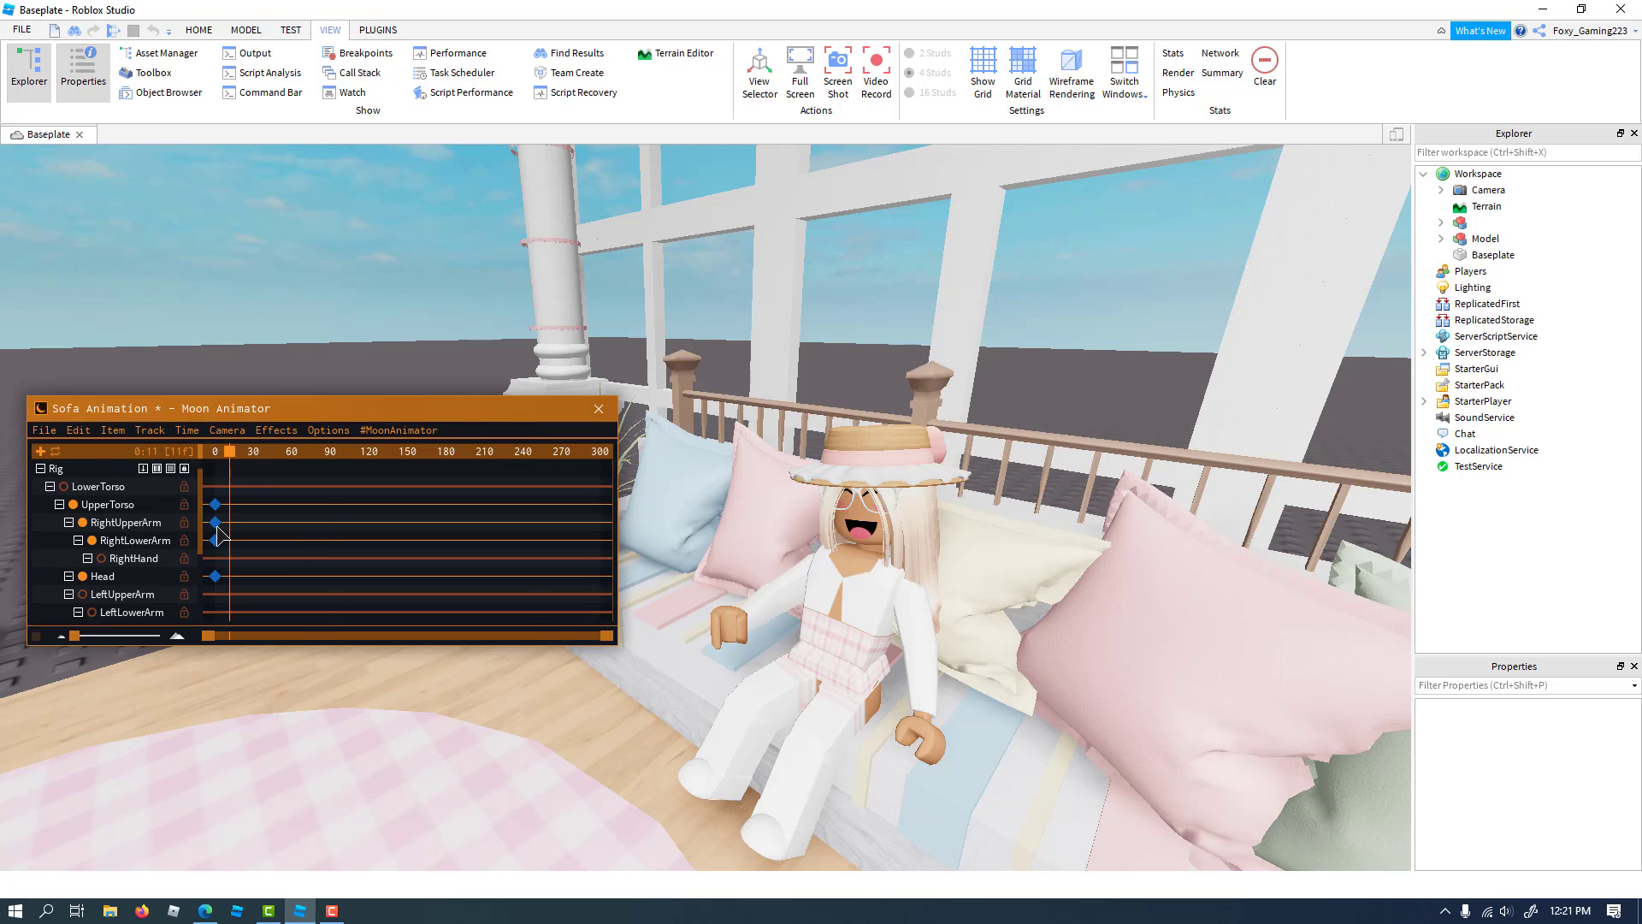
Try moving the RightLowerArm keyframe along the timeline to frame 30 and beyond, preview it, and put it back at frame 0
left_click_drag(213, 539, 229, 541)
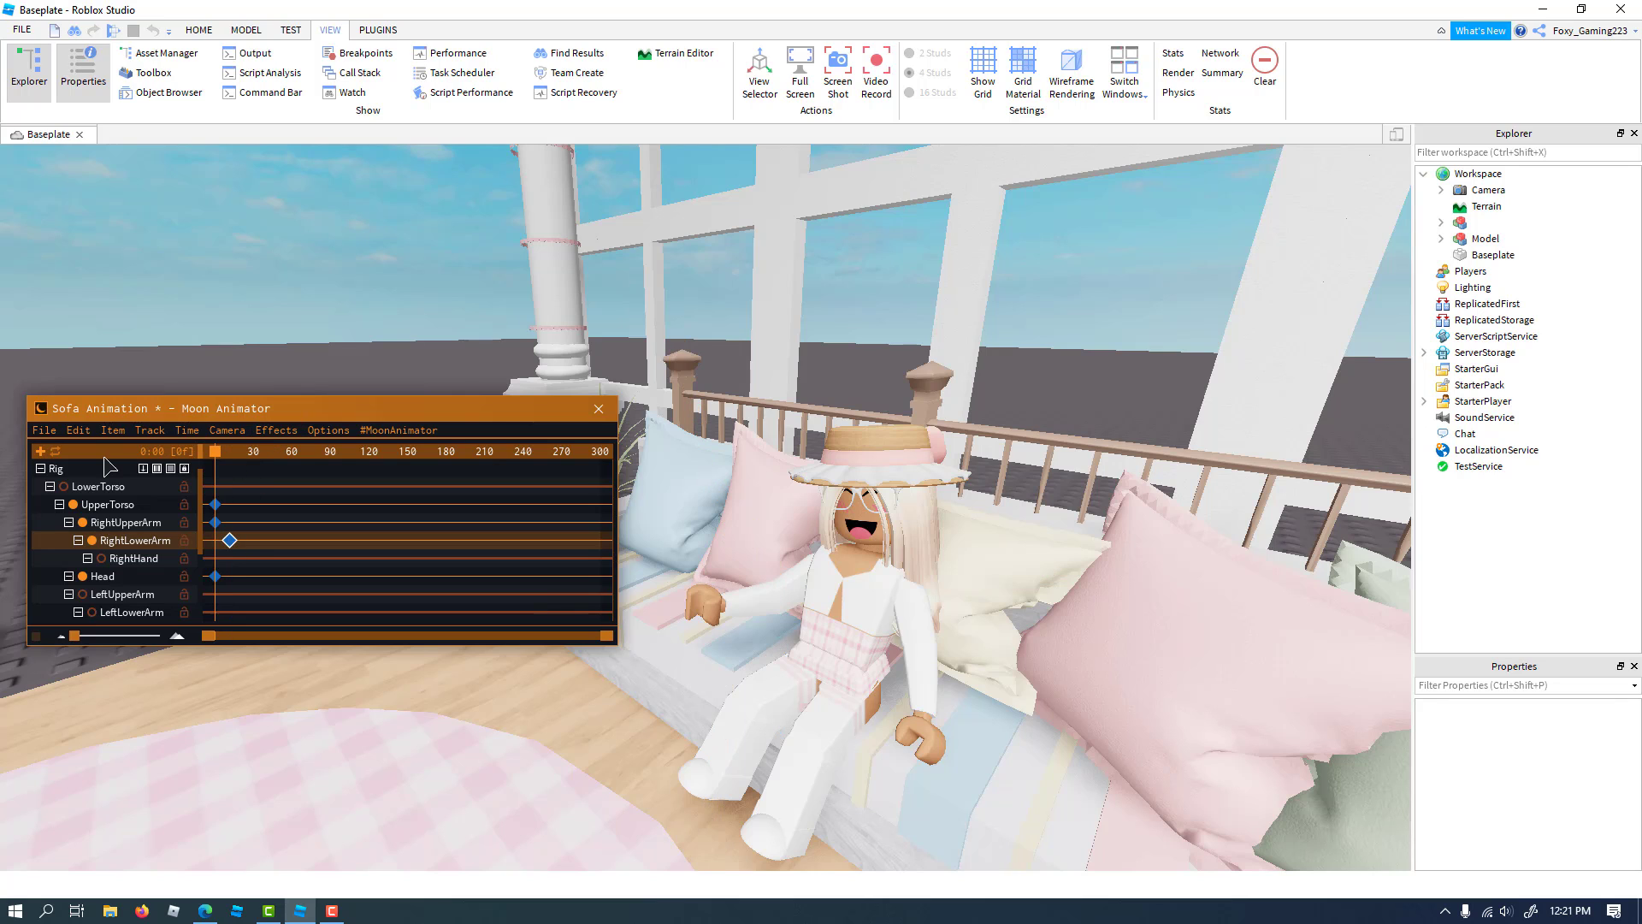
left_click(224, 549)
left_click_drag(230, 541, 254, 542)
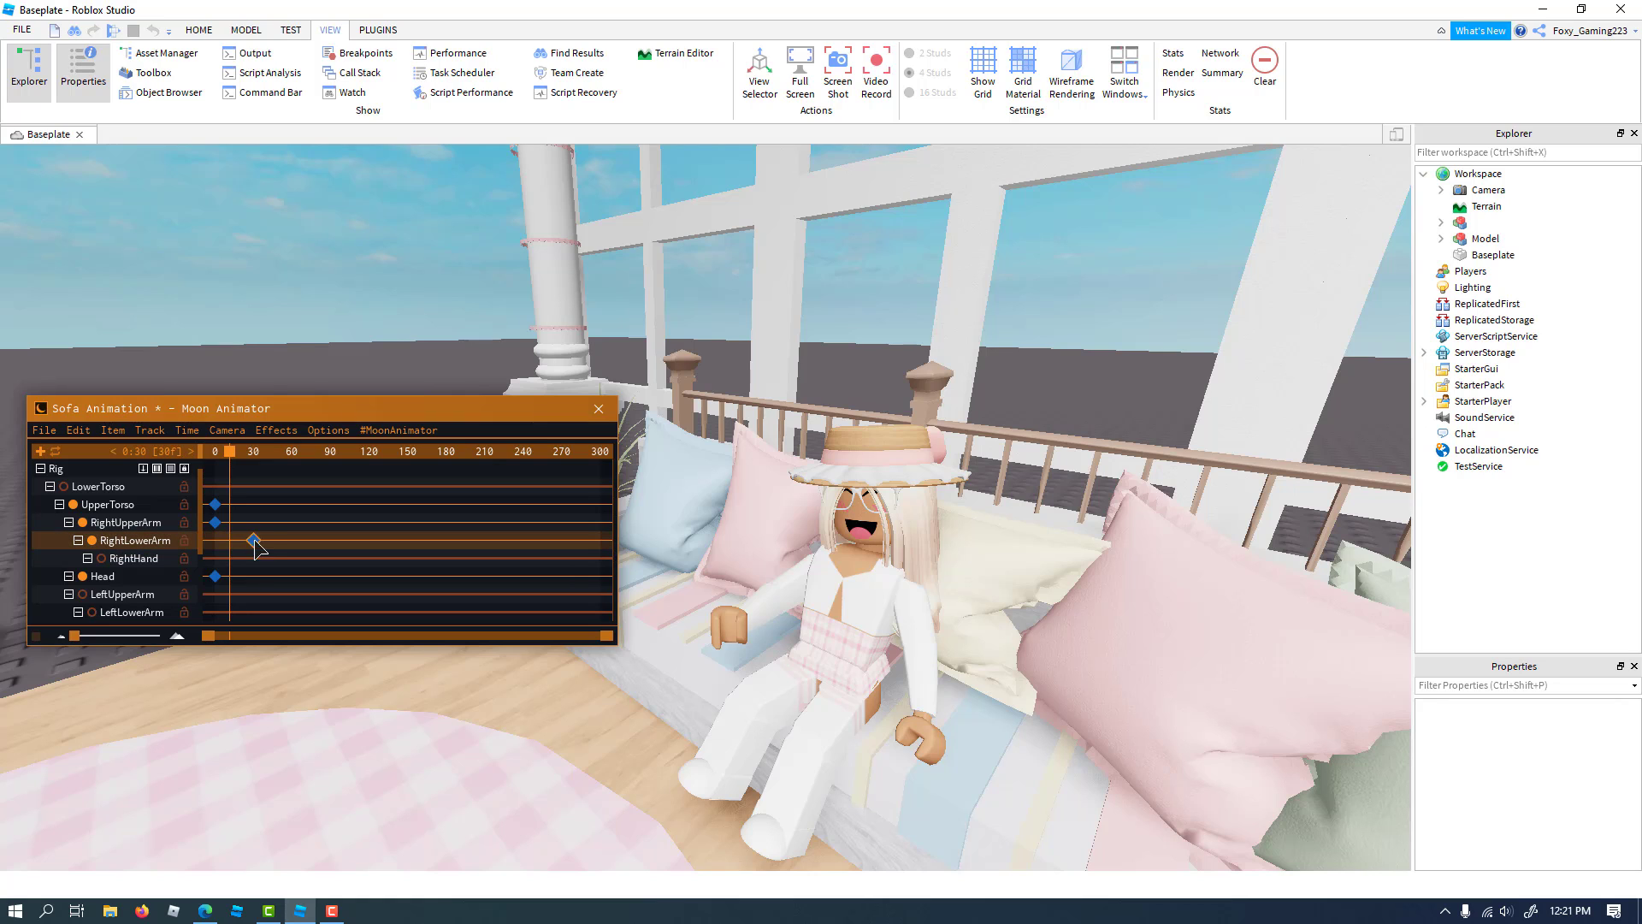
left_click_drag(230, 455, 198, 455)
key("space")
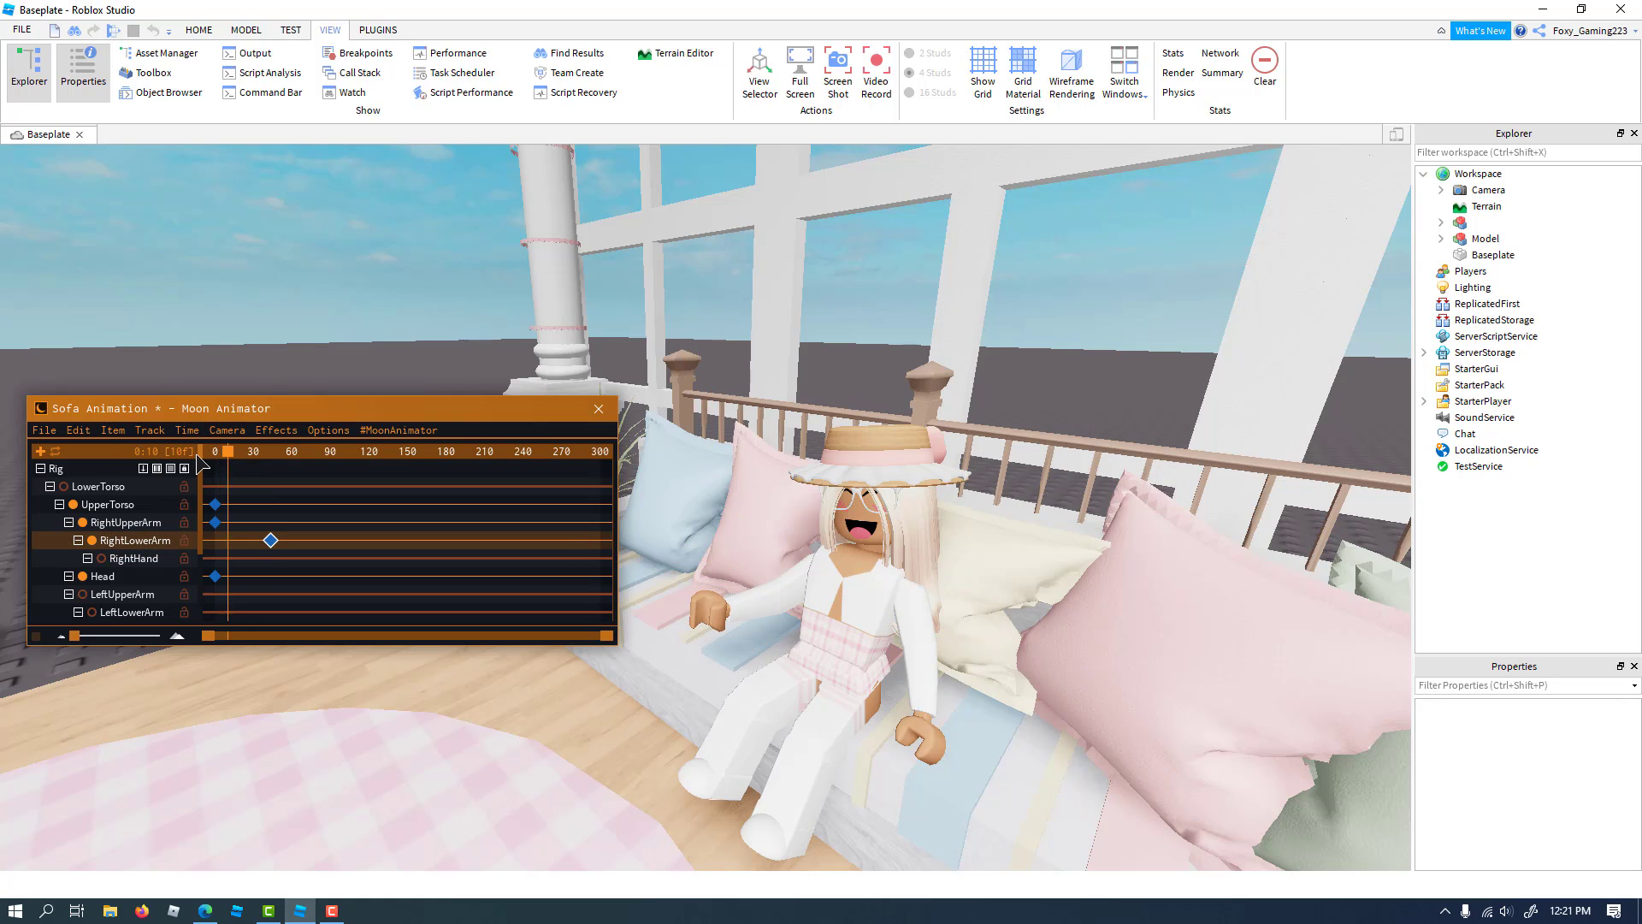
key("space")
left_click_drag(270, 541, 215, 541)
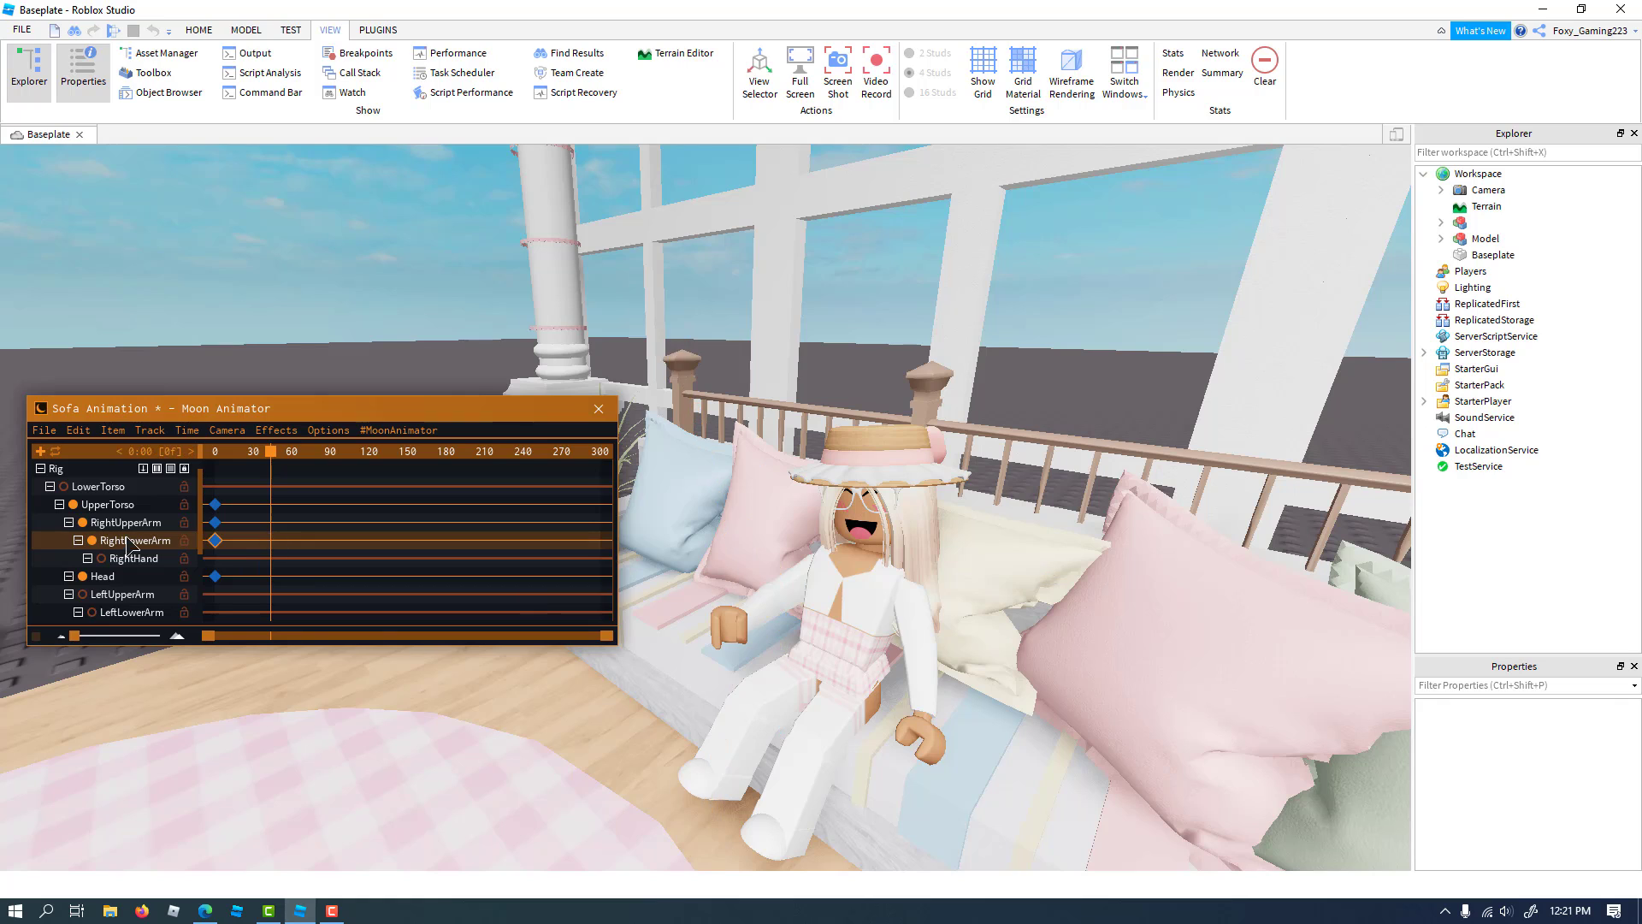
At frame 41, lean the UpperTorso forward by about 25 degrees
left_click_drag(270, 453, 268, 462)
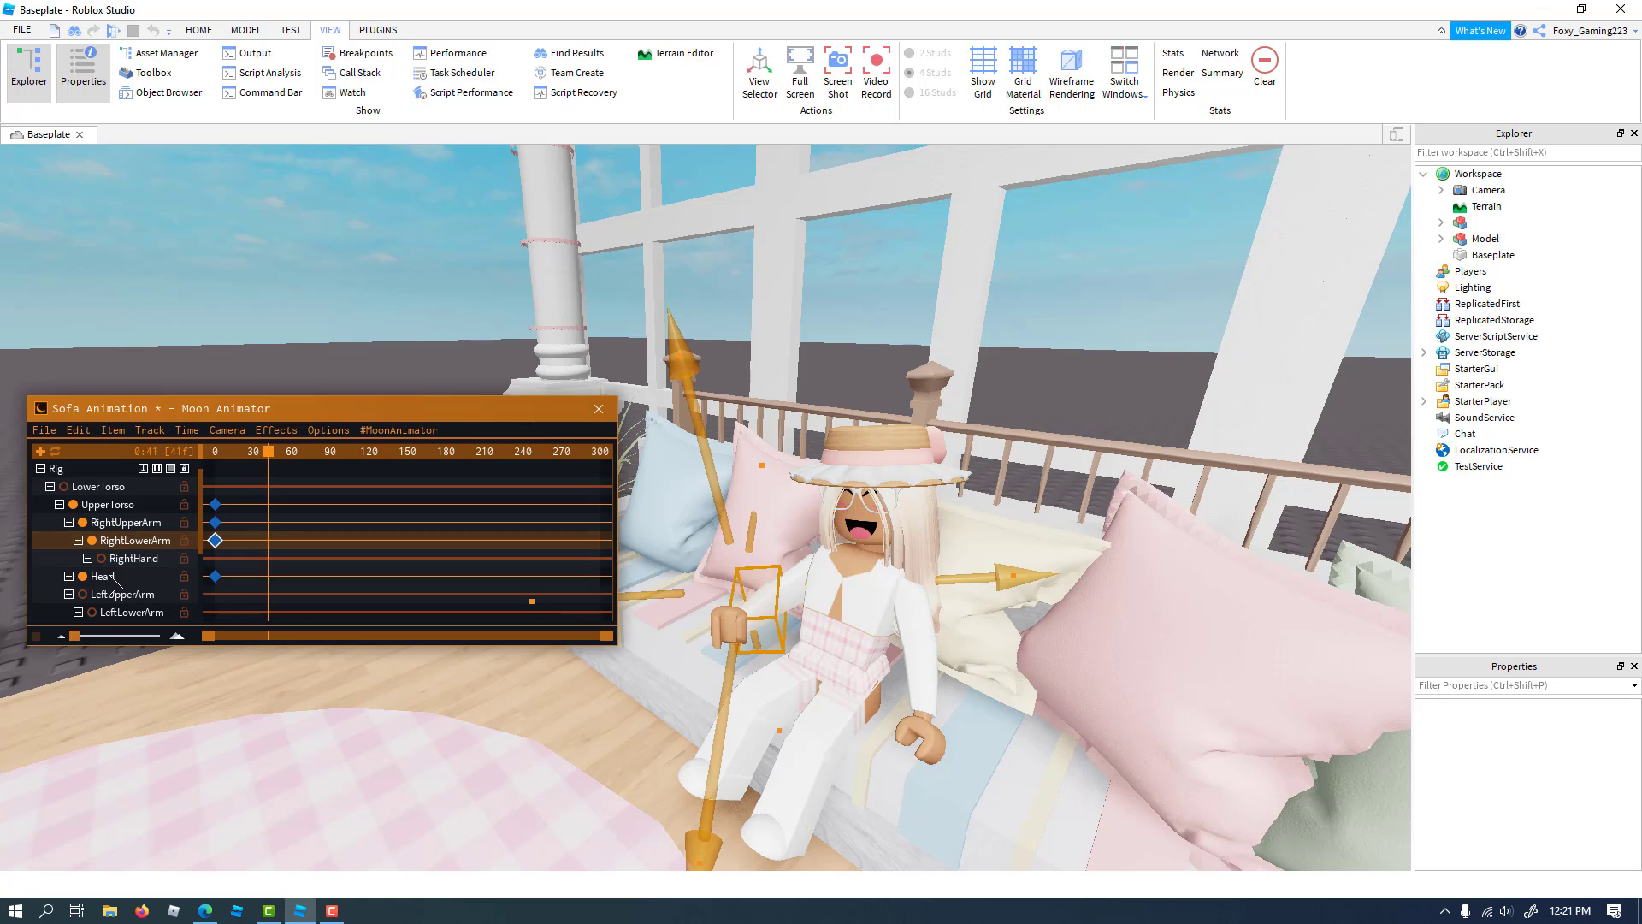
left_click(86, 501)
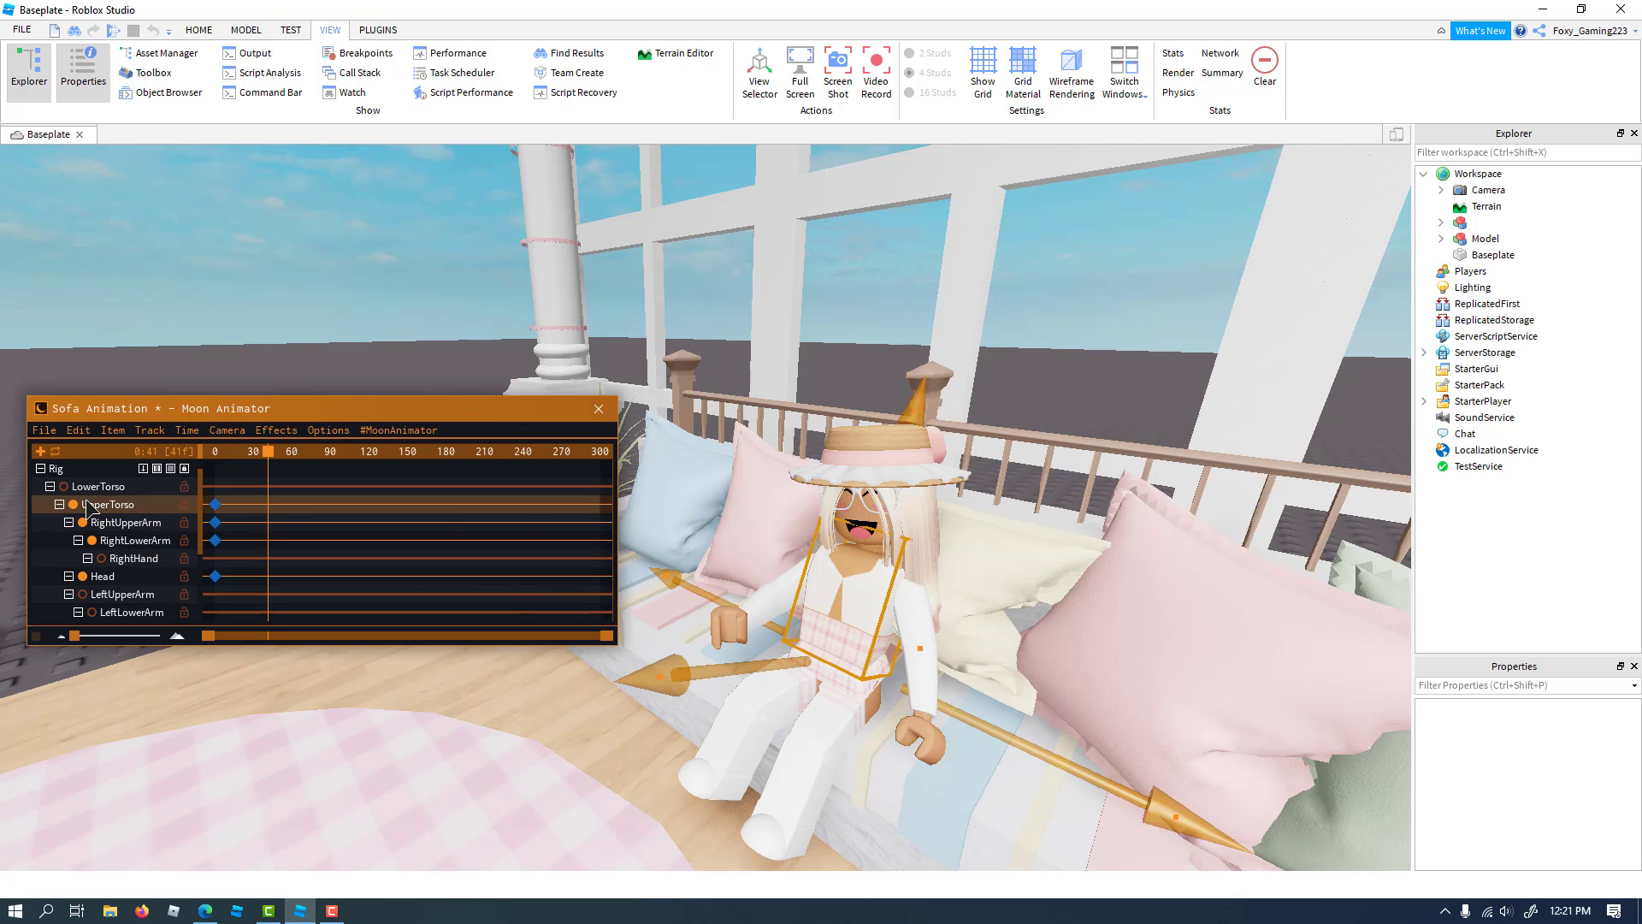
key("d")
right_click_drag(598, 518, 598, 518)
key("w")
key("r")
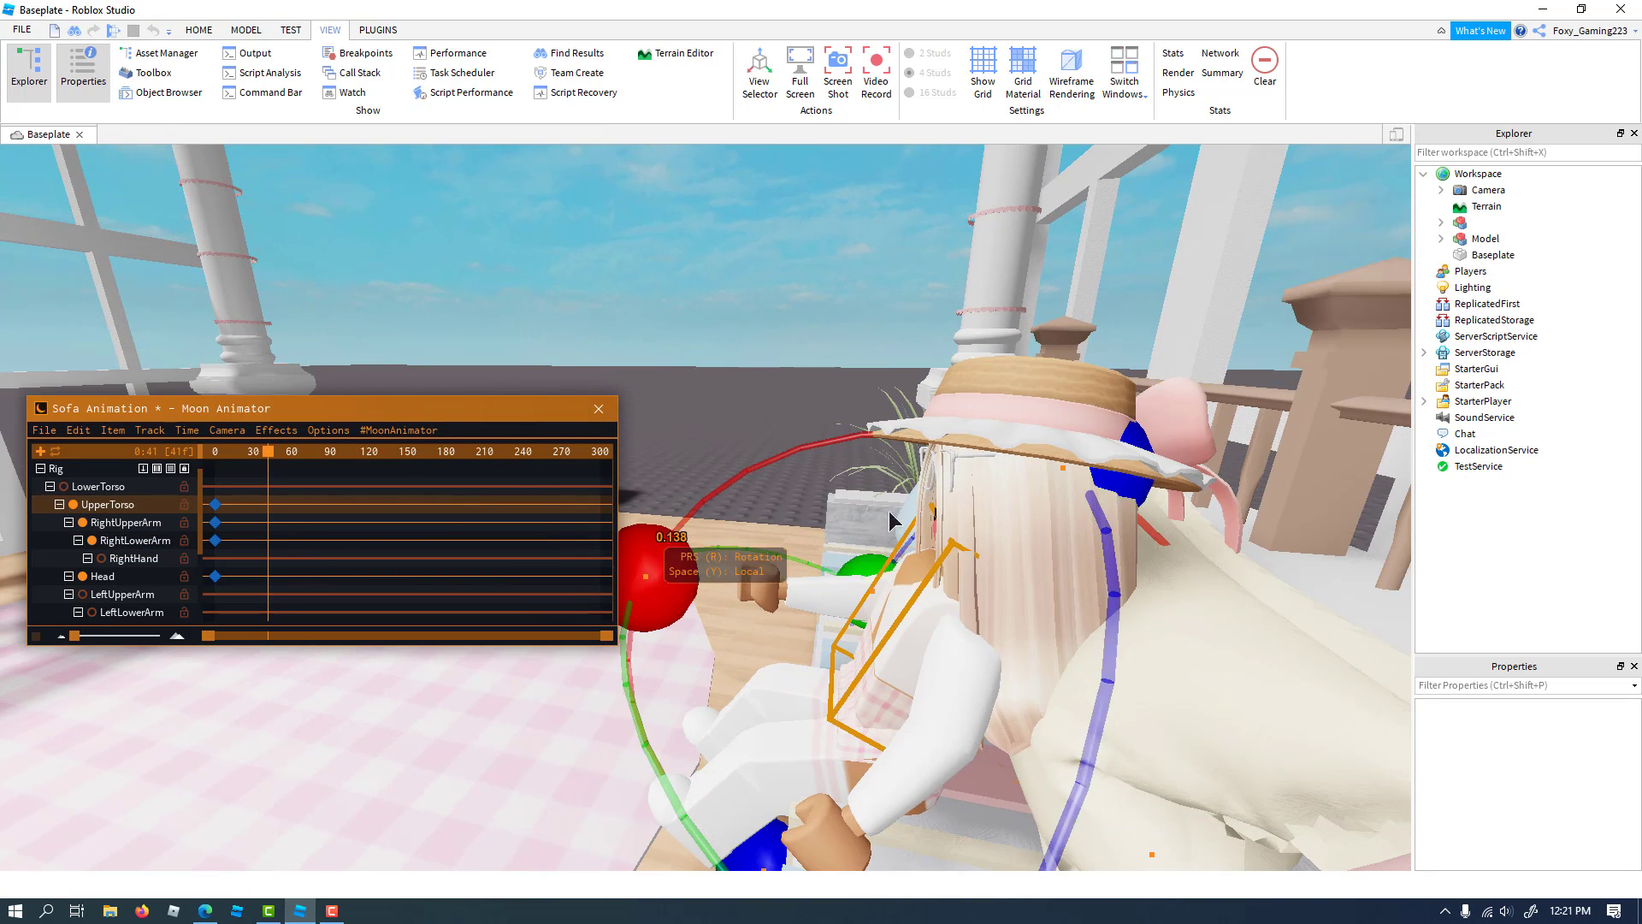
left_click_drag(654, 576, 632, 660)
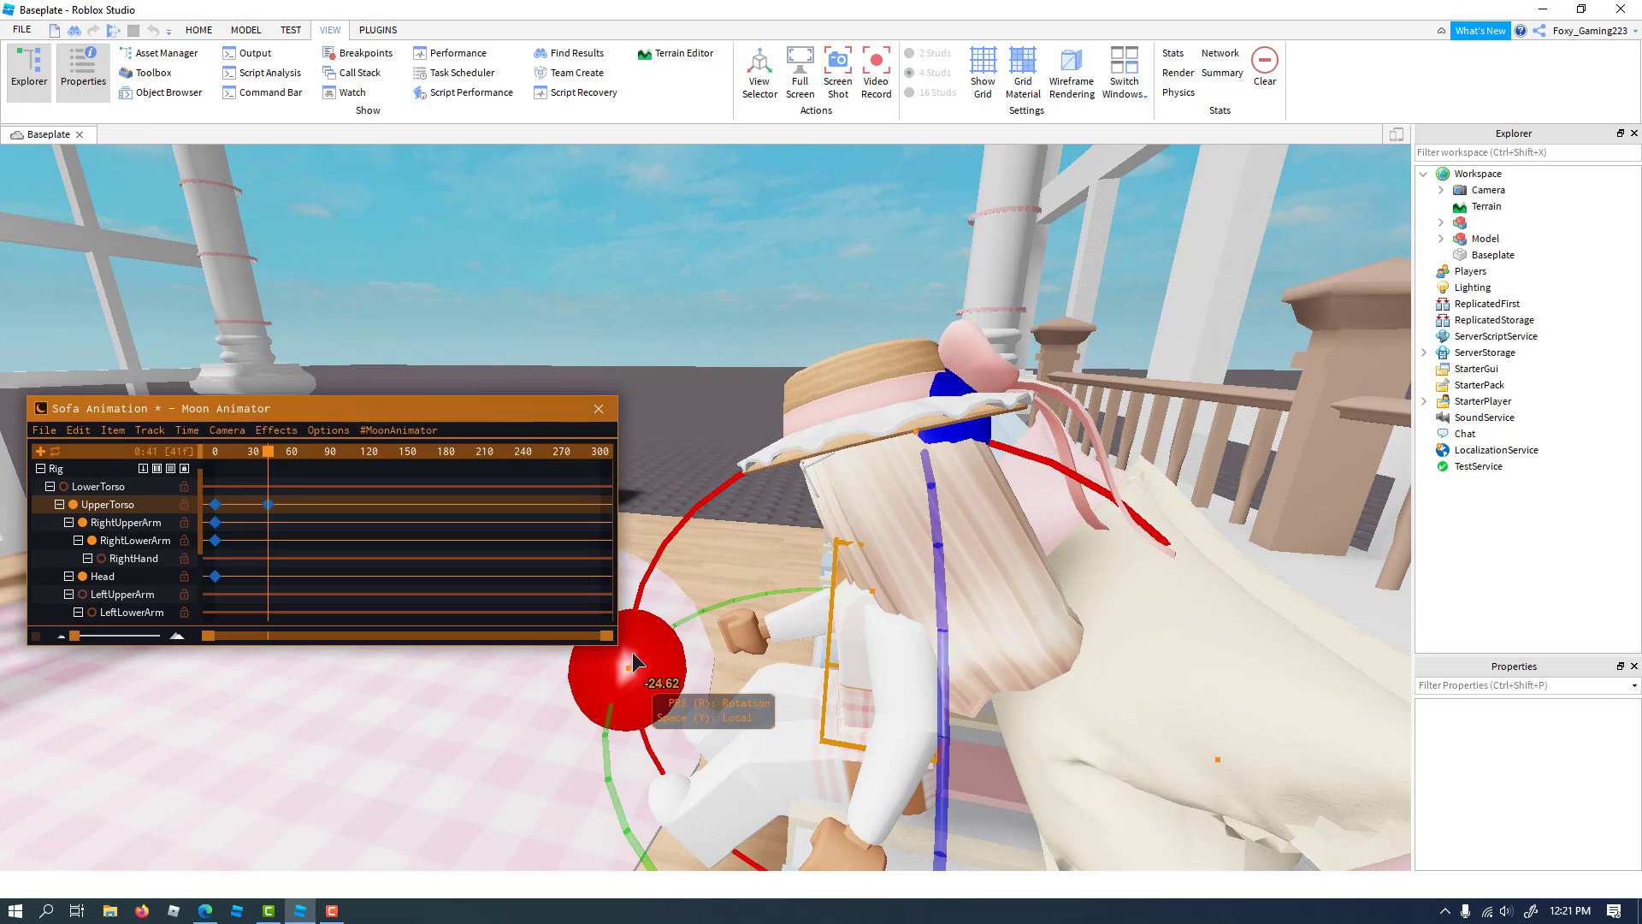
Examine the avatar's forward-leaning pose at frame 41 from the side and the front
left_click(623, 337)
key("w")
right_click_drag(683, 398, 677, 400)
key("s")
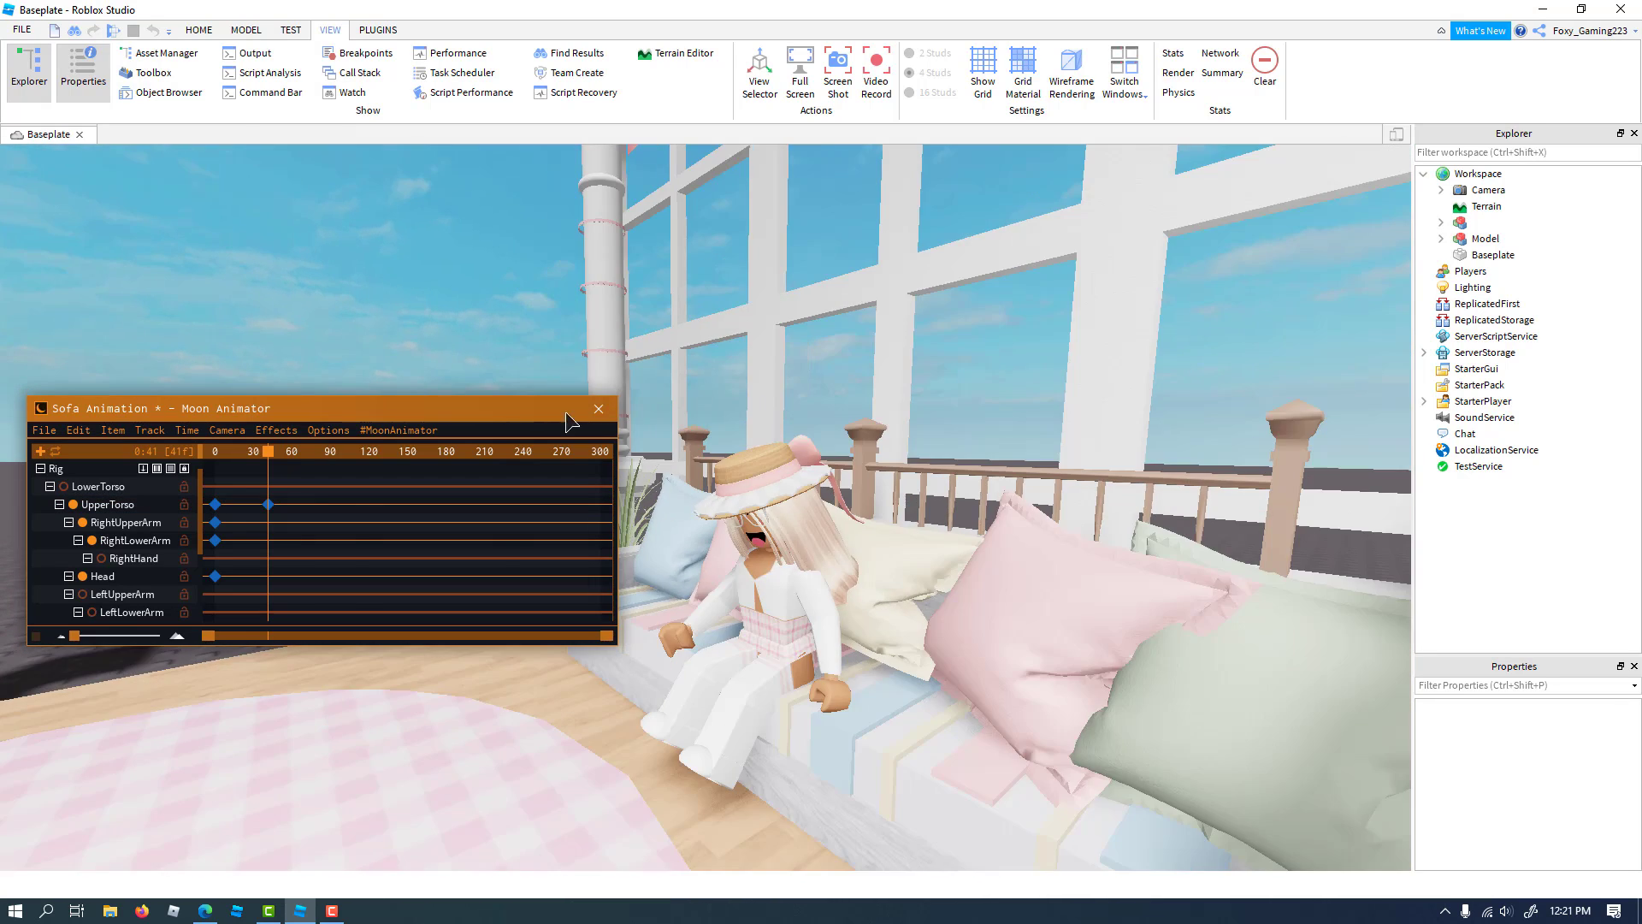
key("space")
key("w")
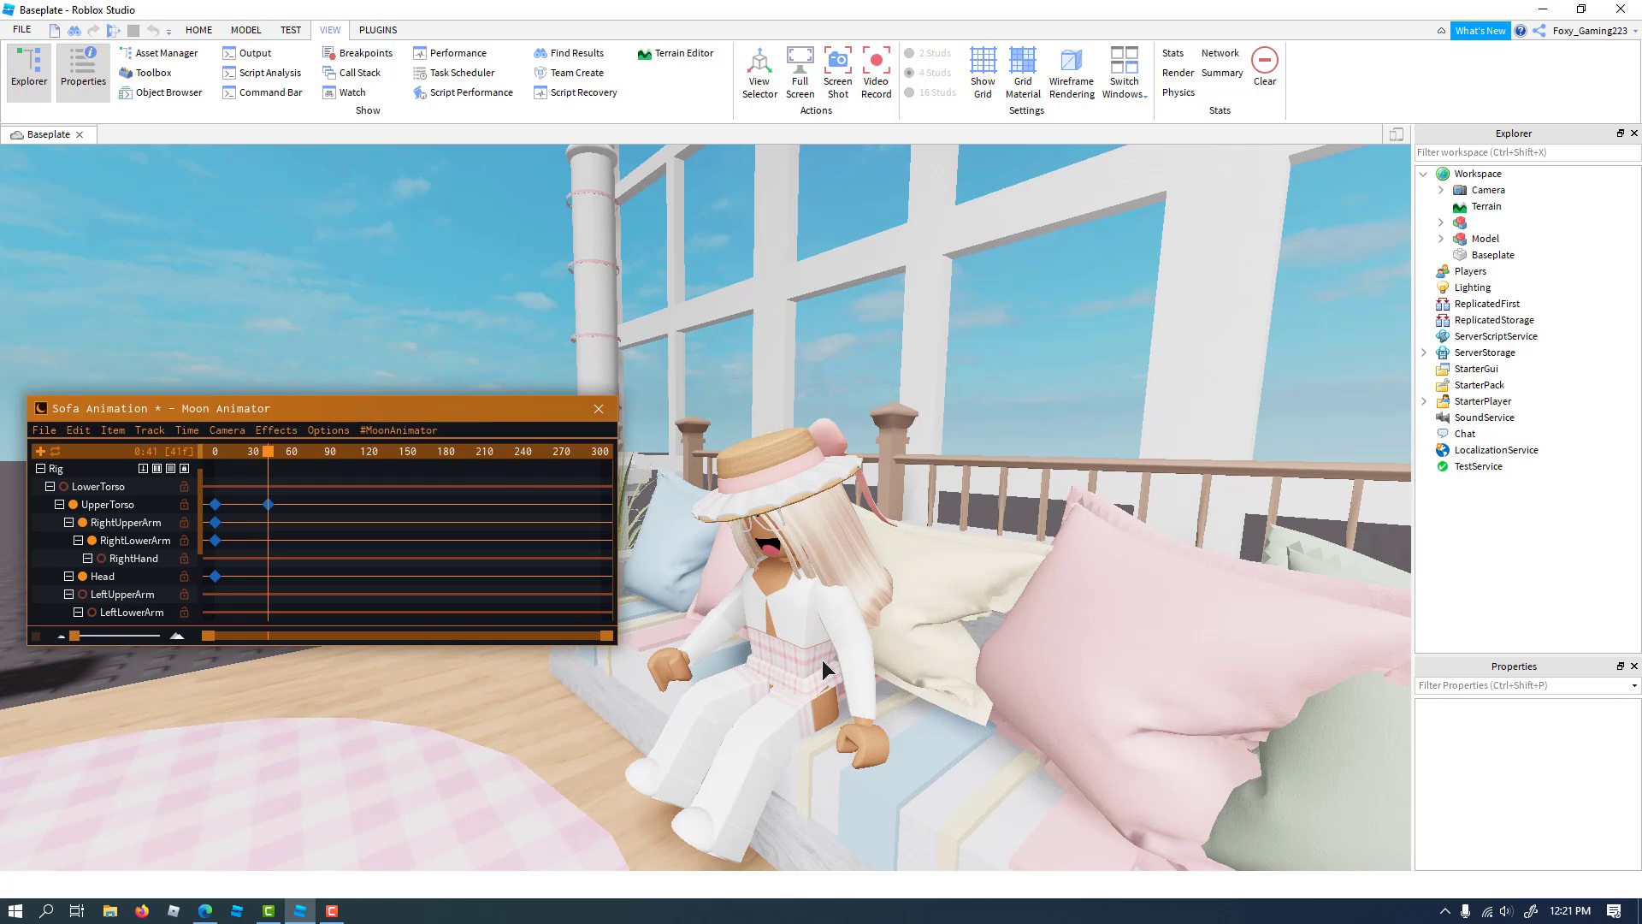
key("s")
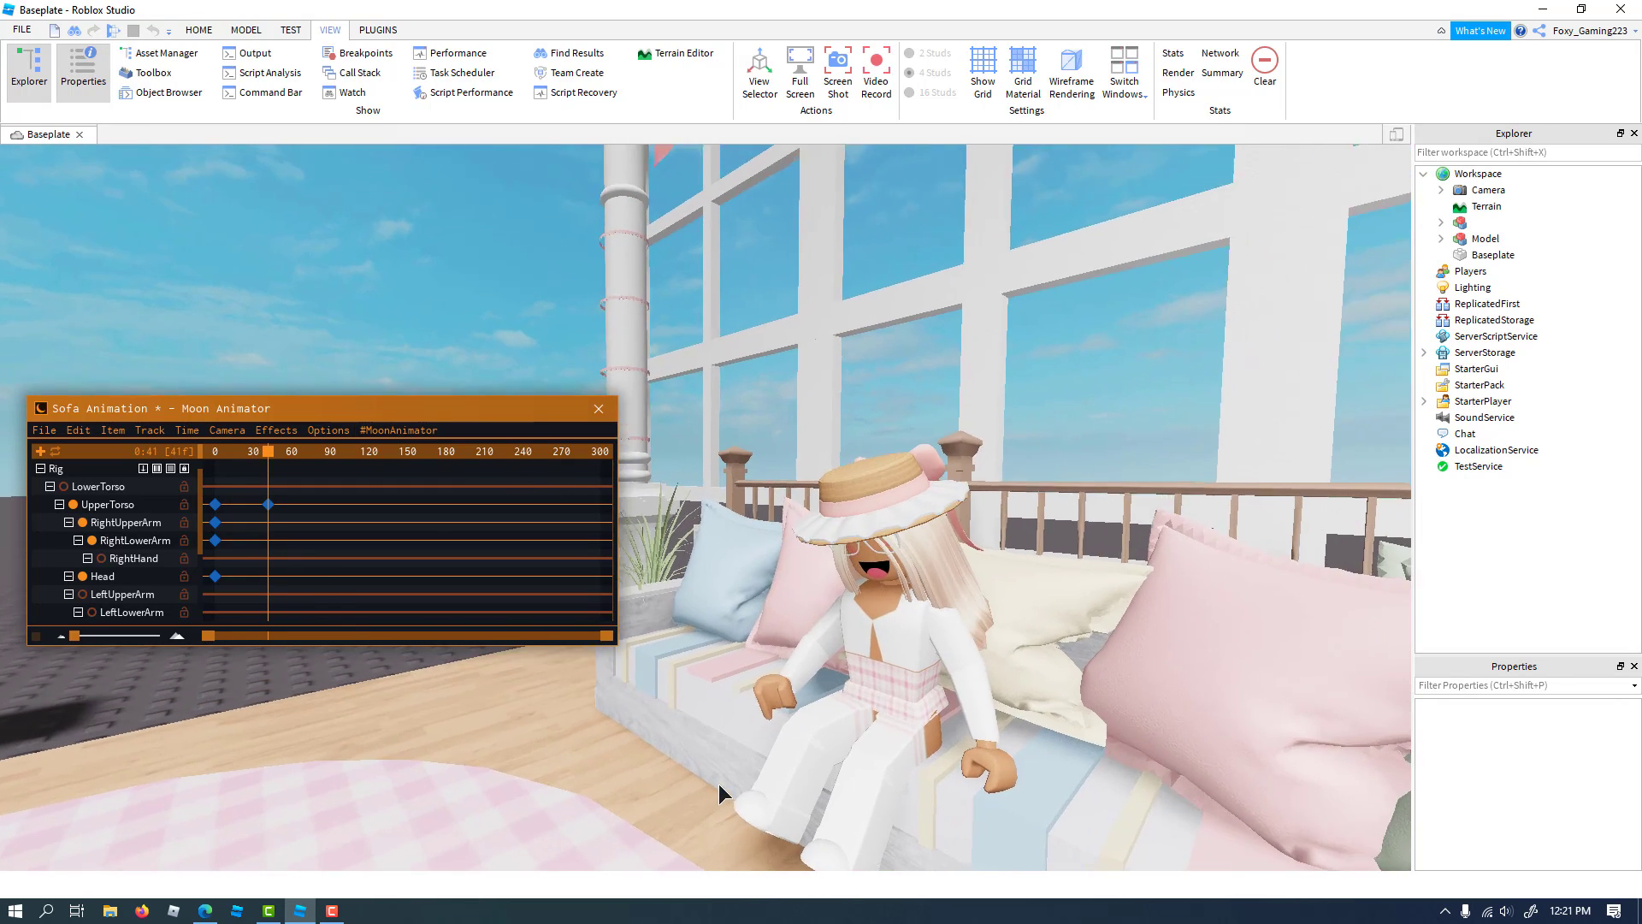
key("space")
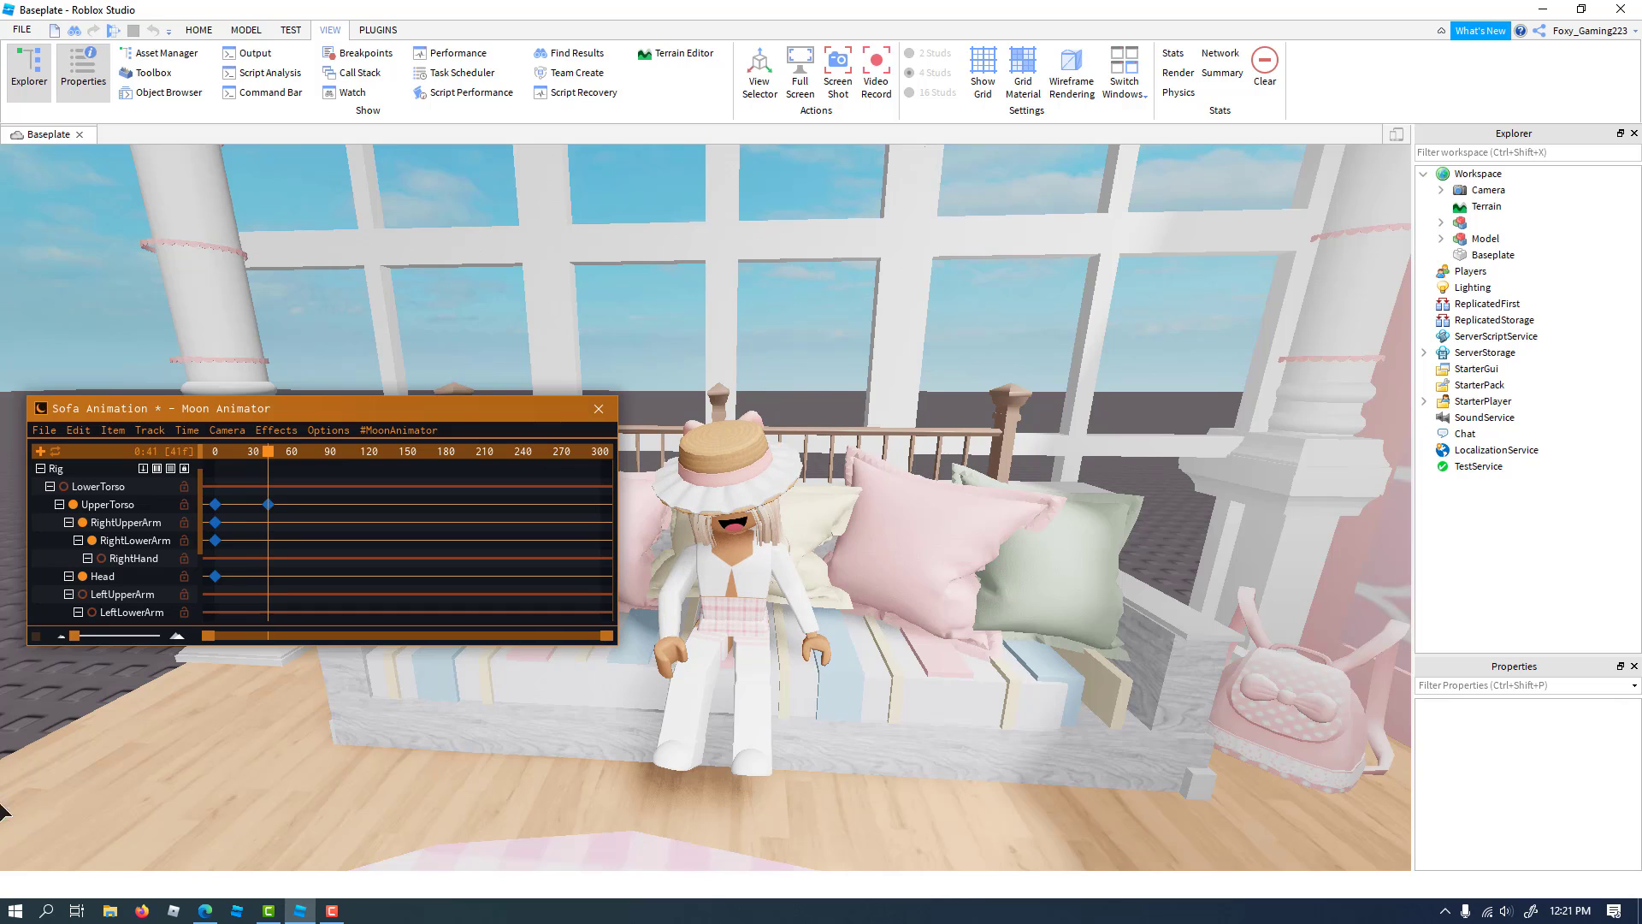
Rotate the RightLowerArm by about 25 degrees at frame 41
left_click(112, 545)
right_click_drag(964, 762, 964, 762)
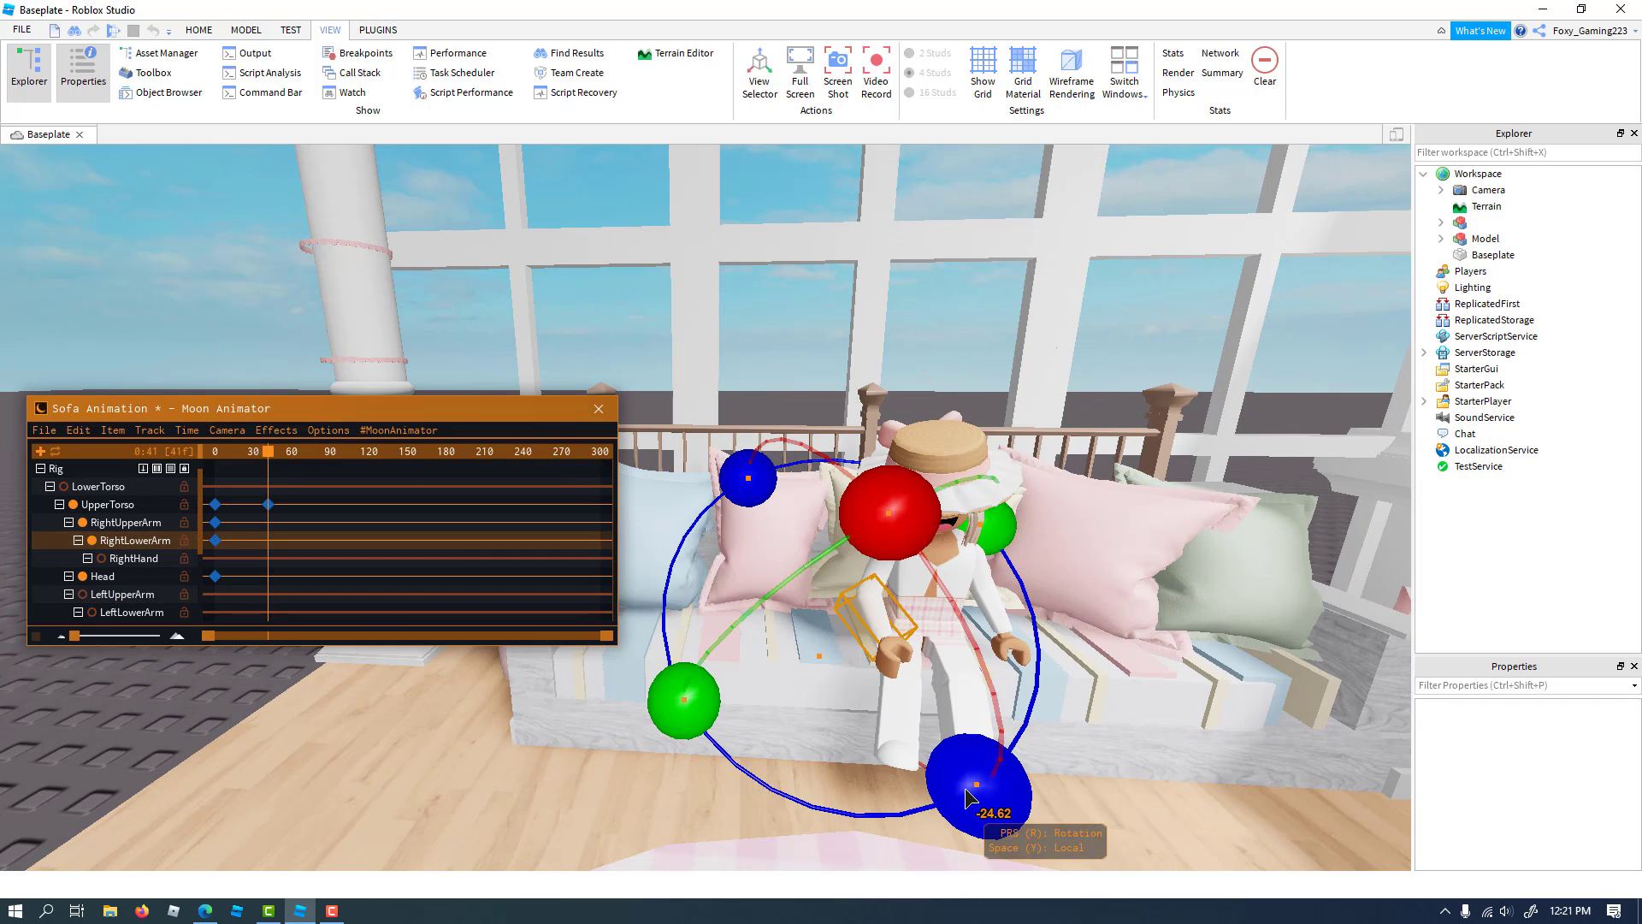
left_click_drag(911, 806, 871, 794)
right_click_drag(880, 648, 880, 648)
key("r")
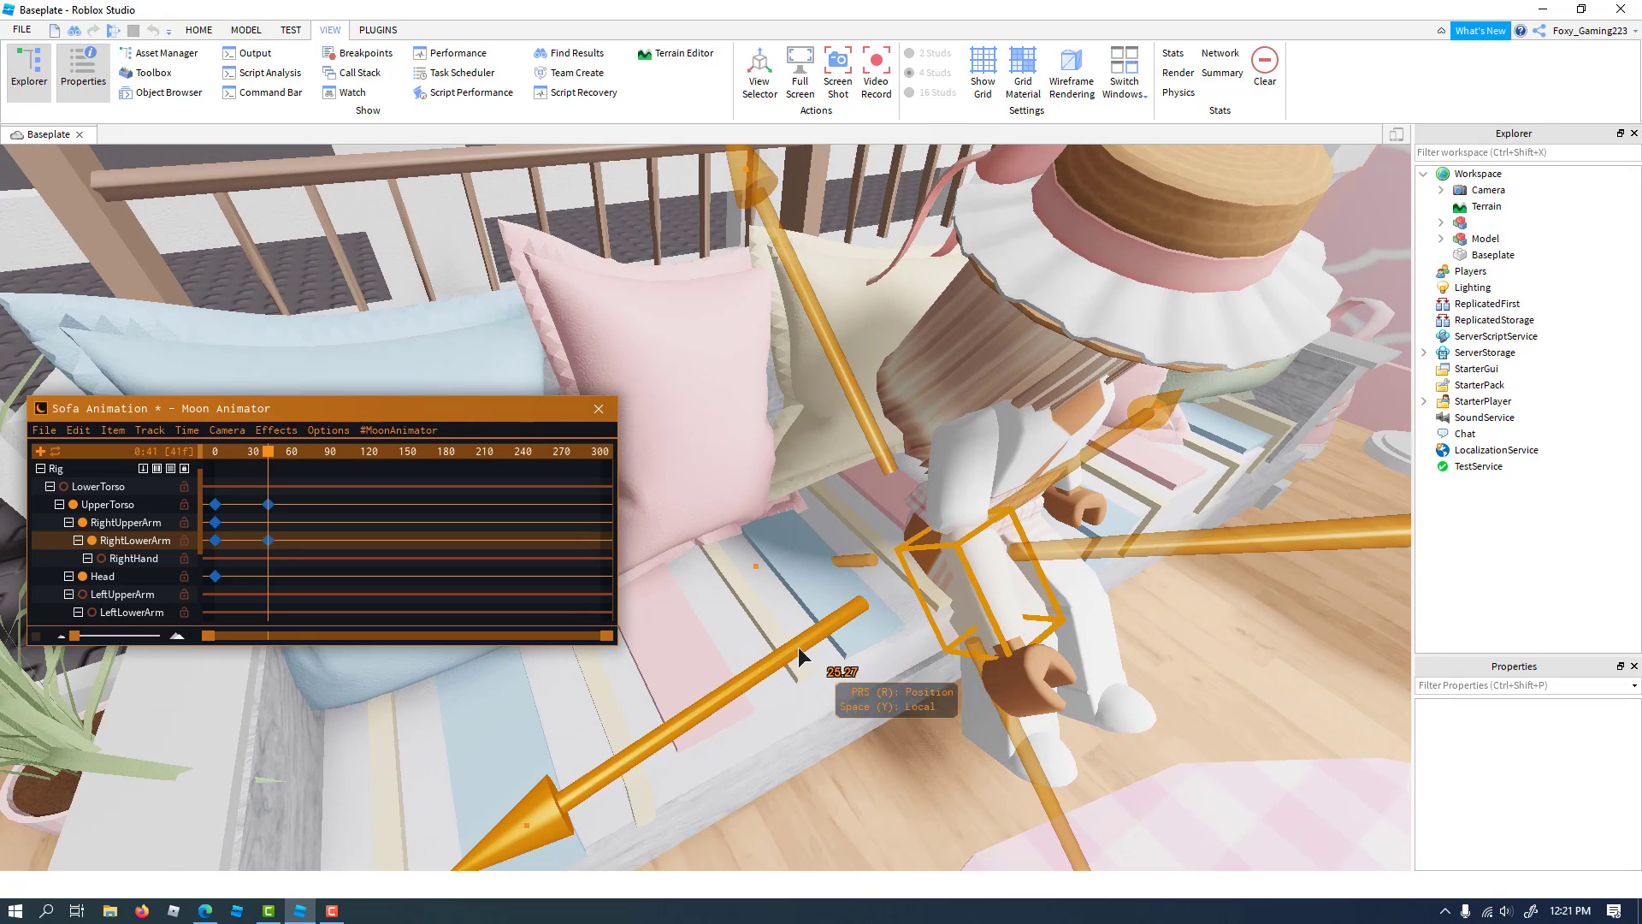
Shift the RightLowerArm along its local axes at frame 41 until it rejoins the upper arm at the elbow
left_click_drag(775, 659, 844, 548)
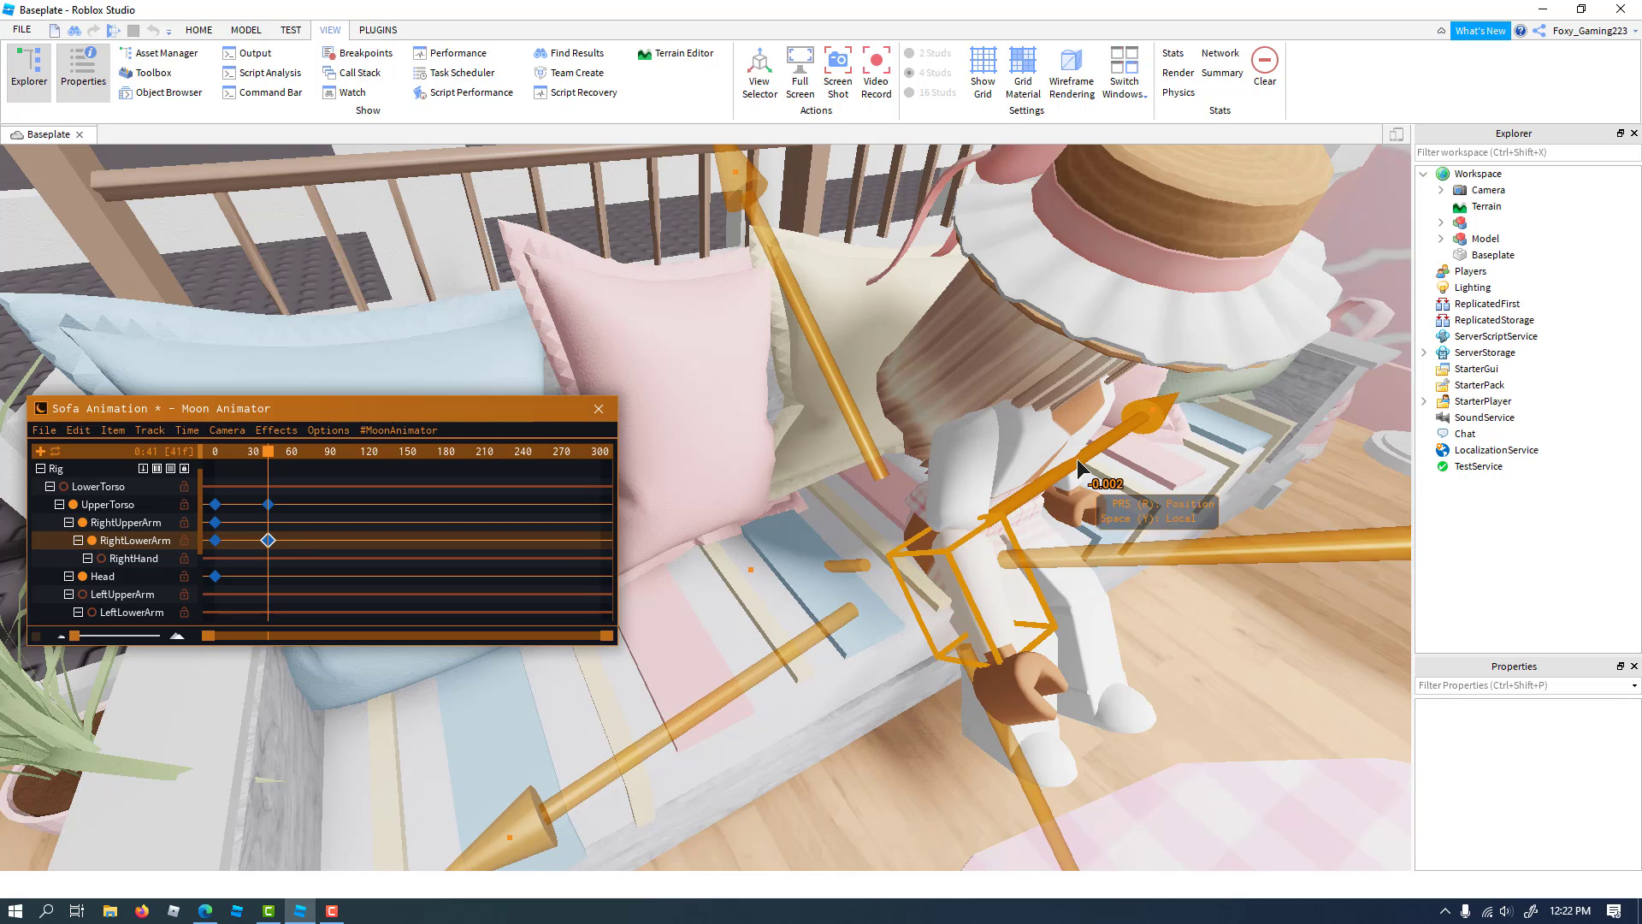
left_click_drag(1078, 462, 1075, 455)
mouse_move(864, 364)
left_mouse_down()
mouse_move(850, 374)
mouse_move(873, 395)
left_mouse_up()
right_click_drag(962, 454, 960, 455)
left_click_drag(730, 502, 720, 494)
right_click_drag(915, 561, 915, 561)
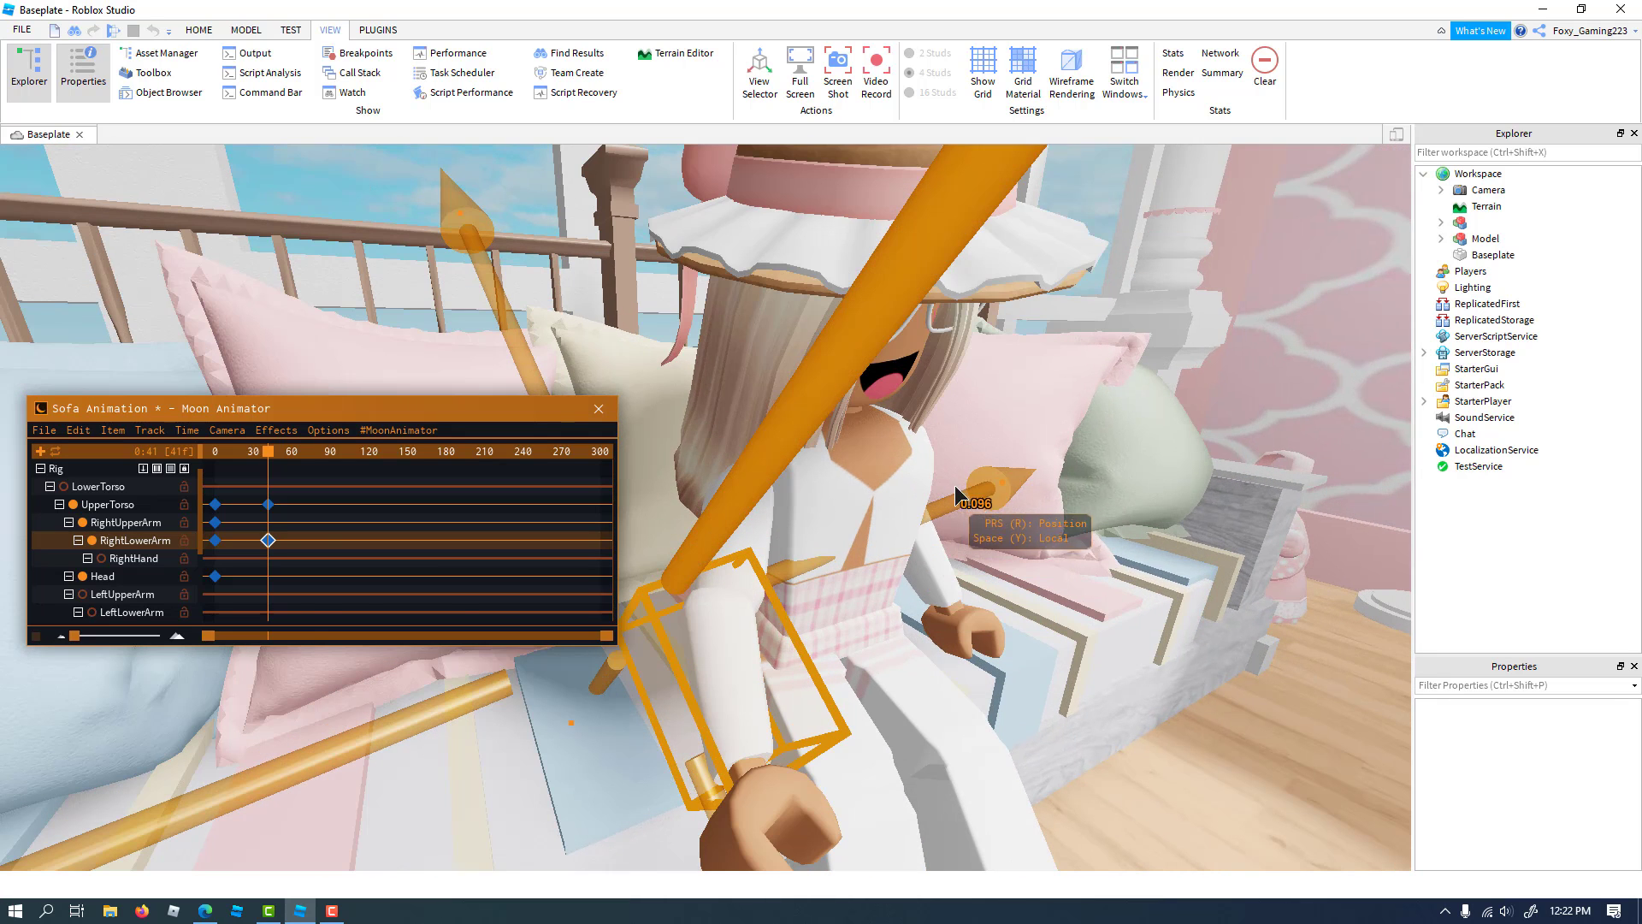
left_click_drag(955, 485, 1023, 472)
right_click_drag(1079, 571, 1079, 571)
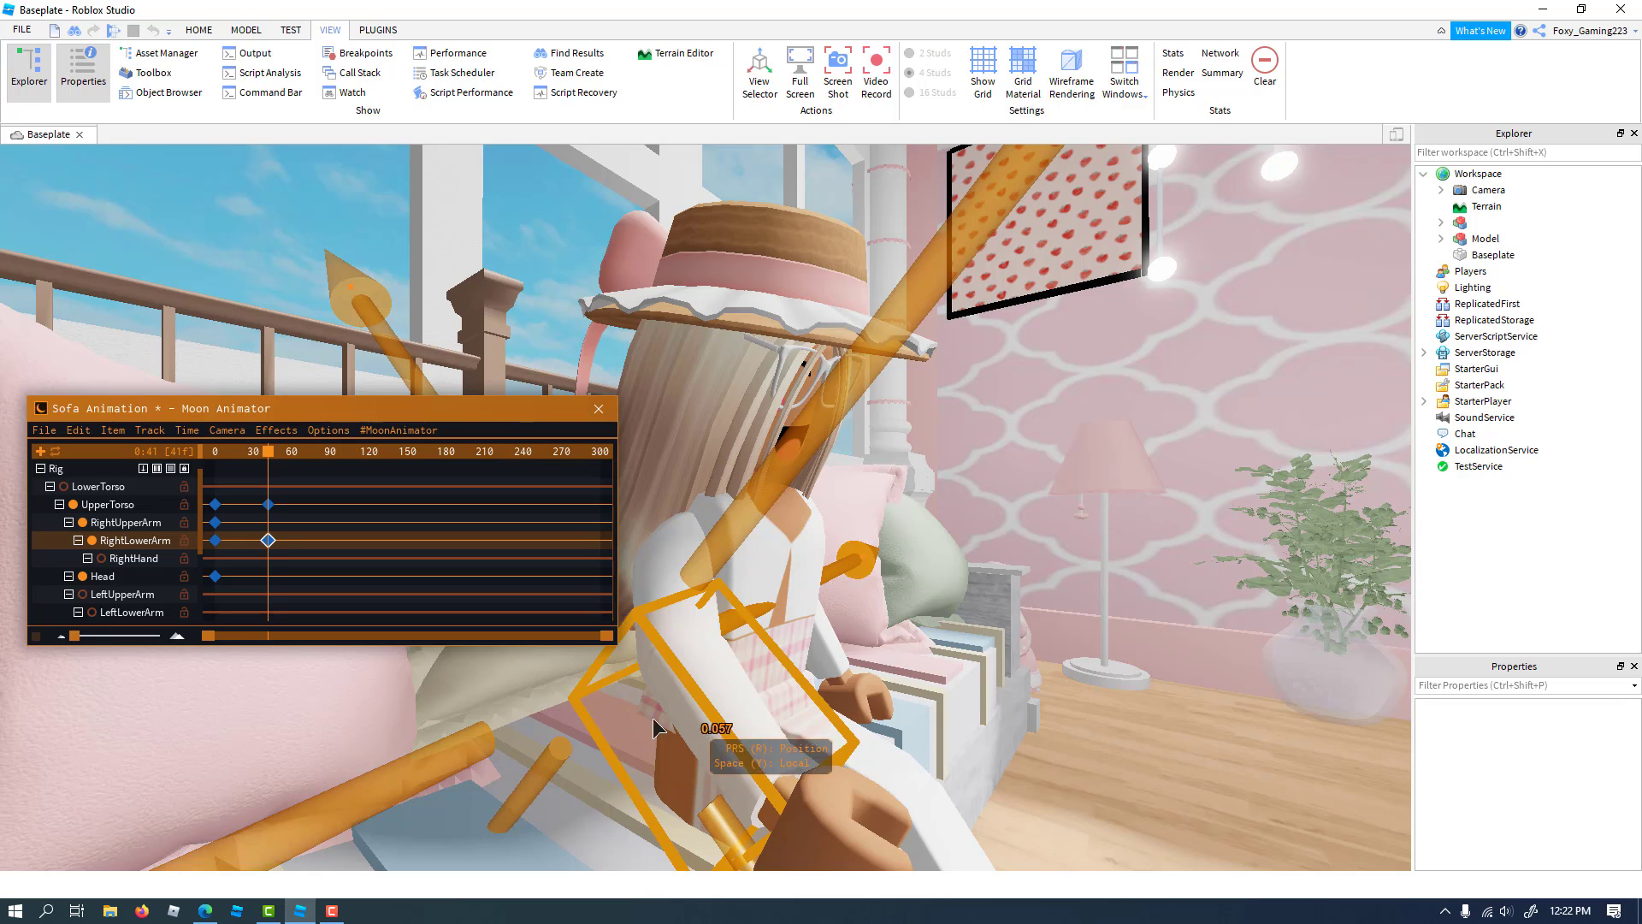
left_click_drag(604, 725, 602, 729)
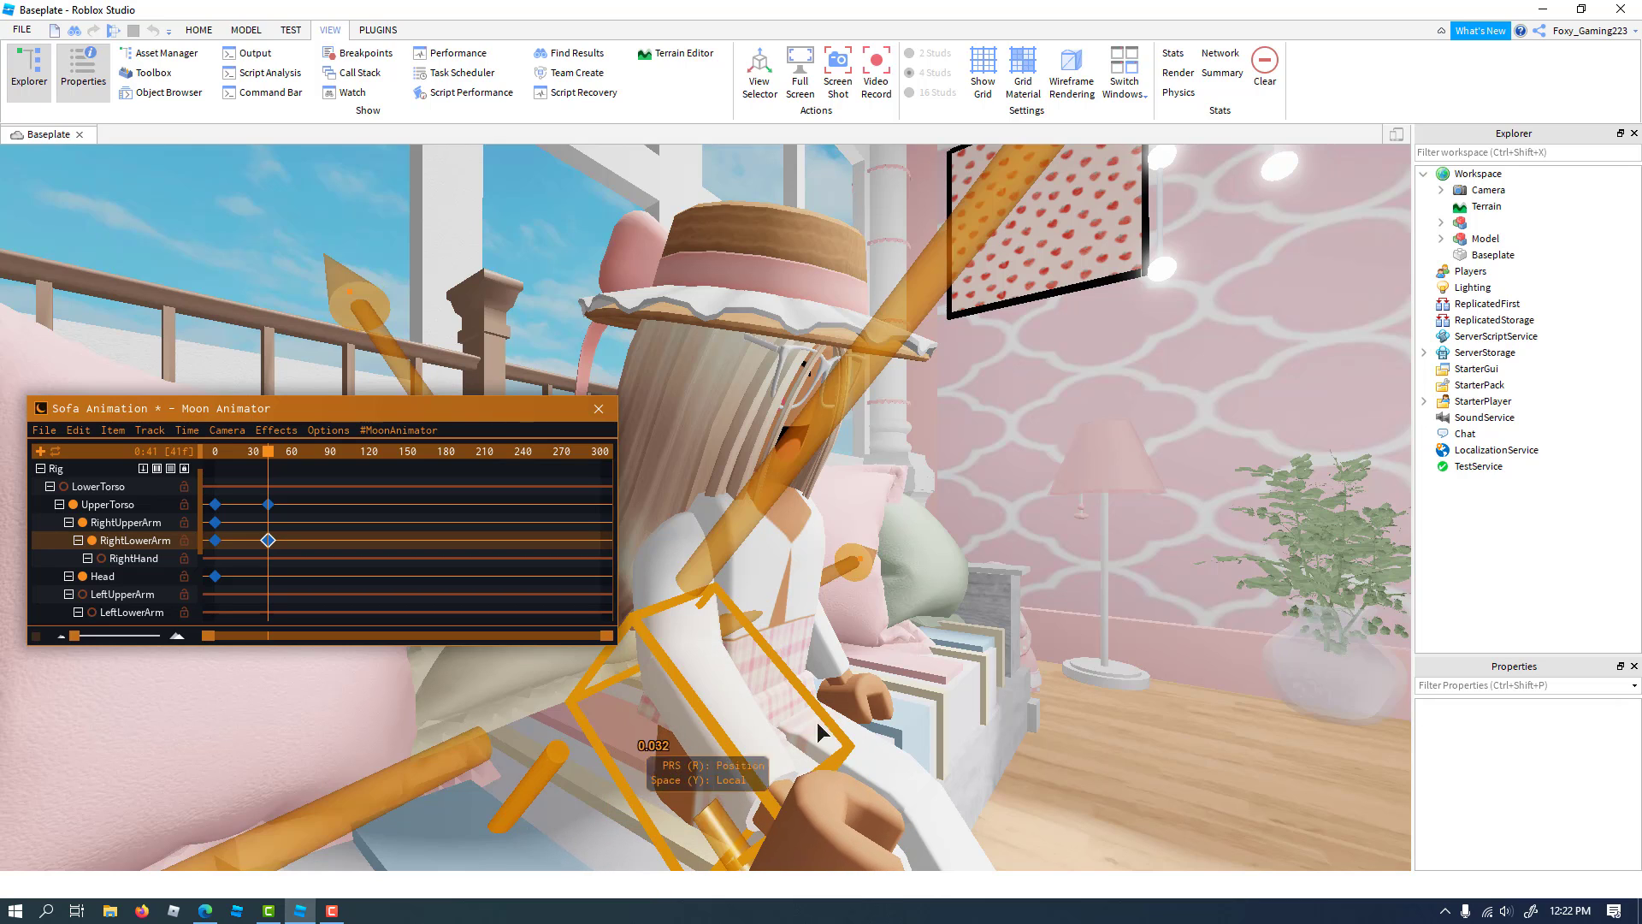
left_click(1076, 723)
Reposition the RightUpperArm at frame 41 so it fits between the shoulder and the lower arm
scroll(1077, 725, "down", 5)
right_click_drag(1080, 726, 1081, 723)
key("space")
scroll(1081, 723, "up", 4)
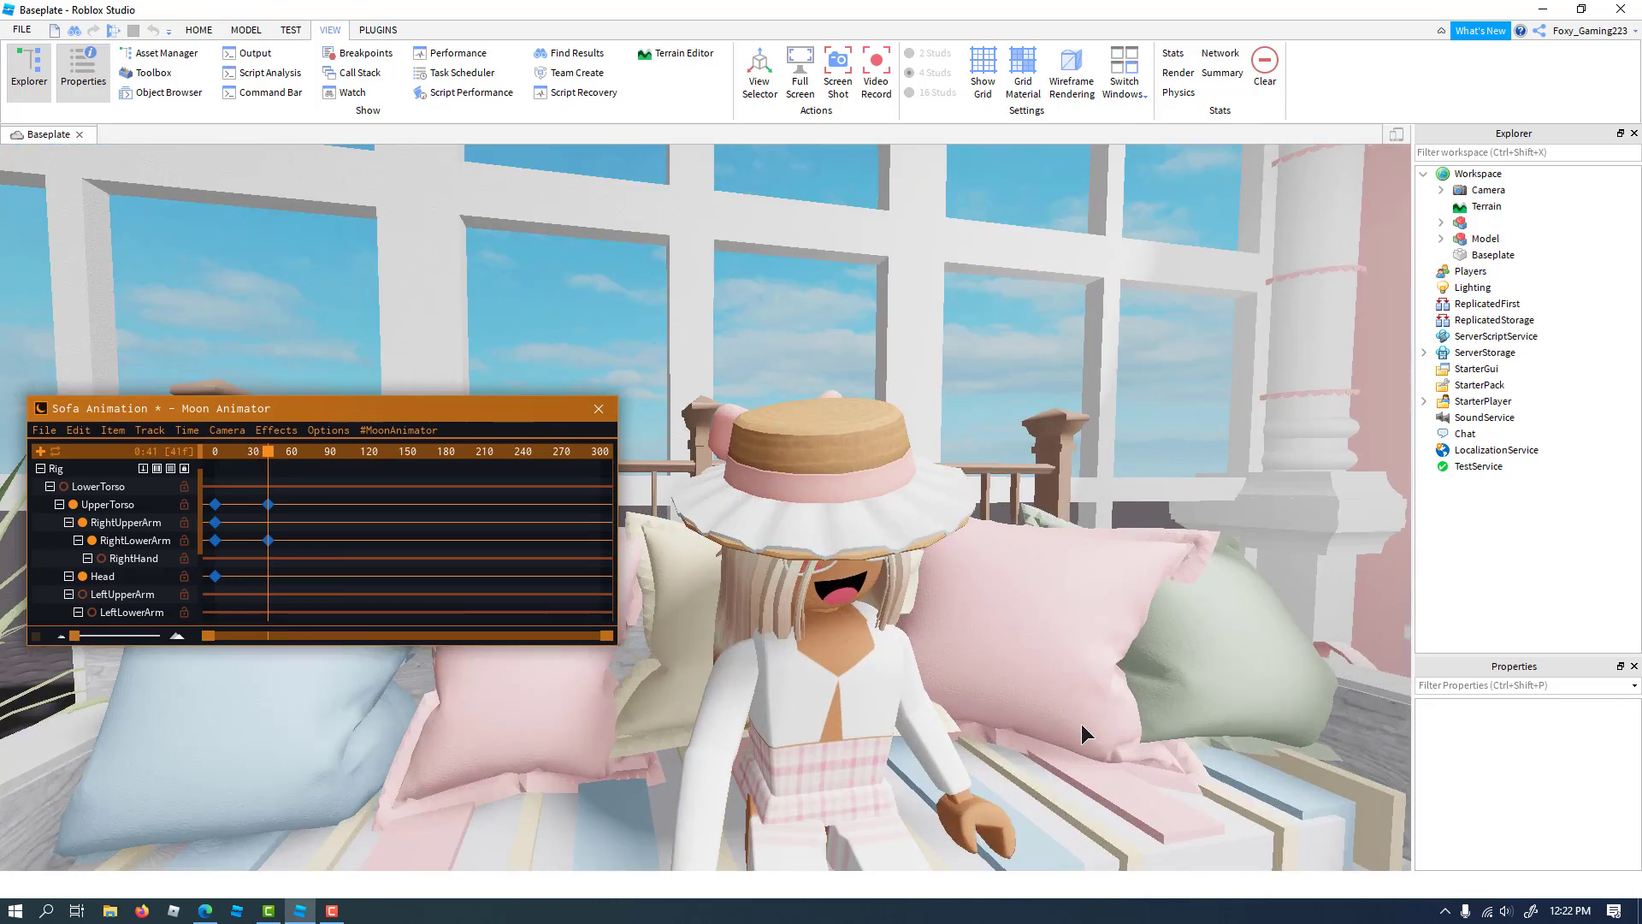
scroll(1081, 723, "down", 2)
left_click(126, 522)
right_click_drag(991, 751, 993, 749)
left_click_drag(676, 453, 726, 503)
left_click(994, 668)
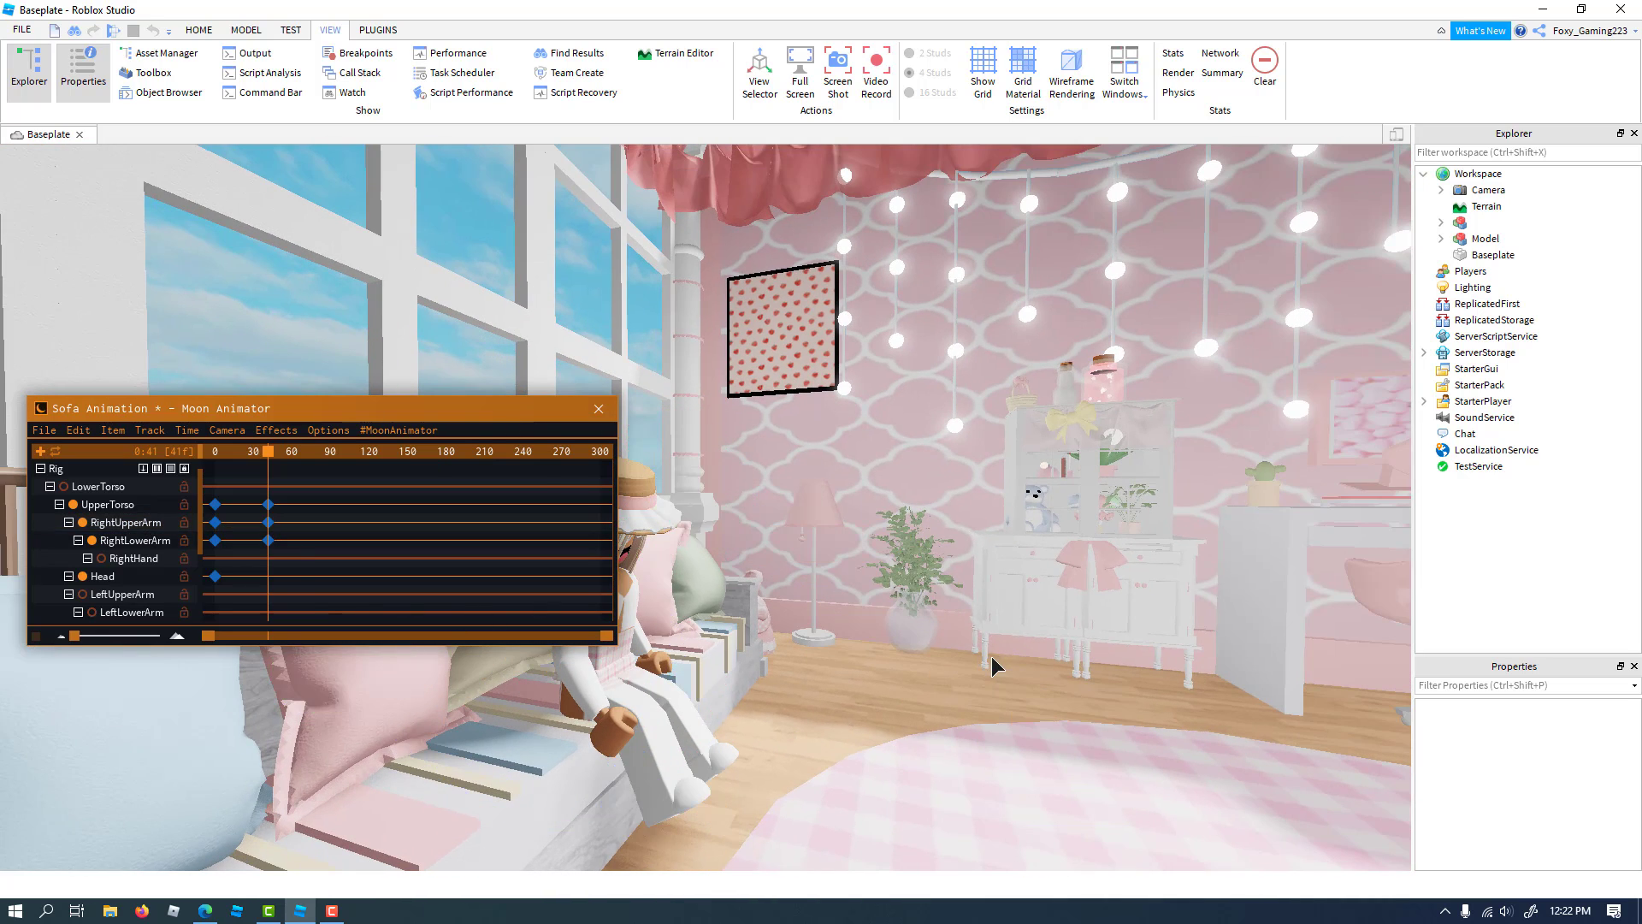
Rotate the Head by about 16.5 degrees at frame 69 of the Sofa Animation
right_click_drag(990, 668, 979, 659)
key("w")
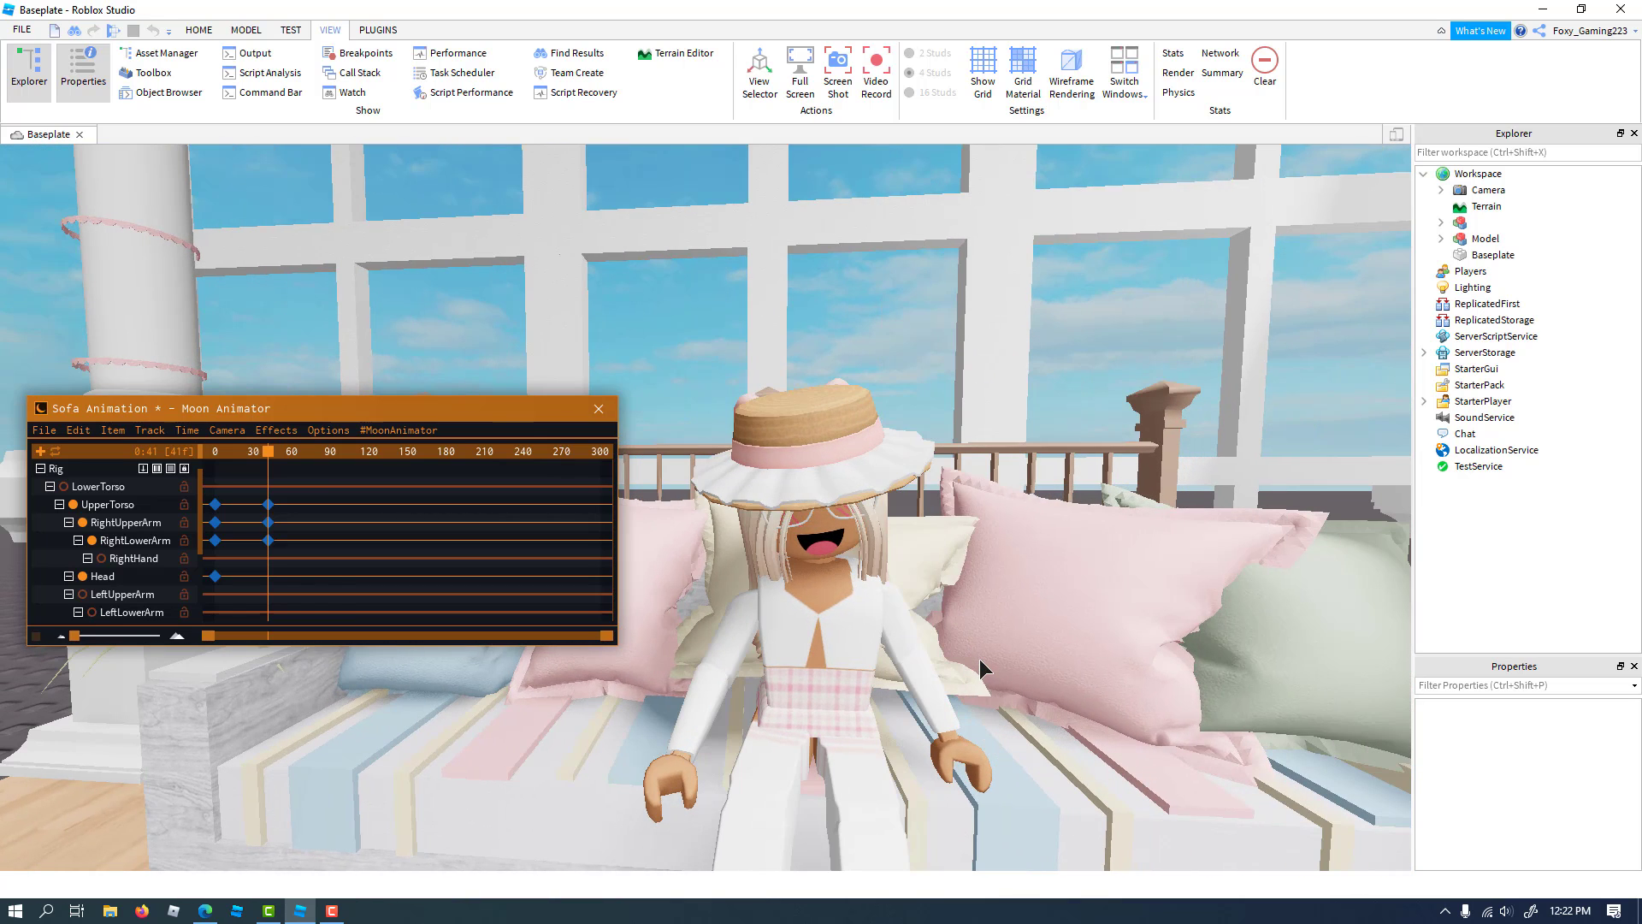
key("space")
scroll(309, 459, "up", 1)
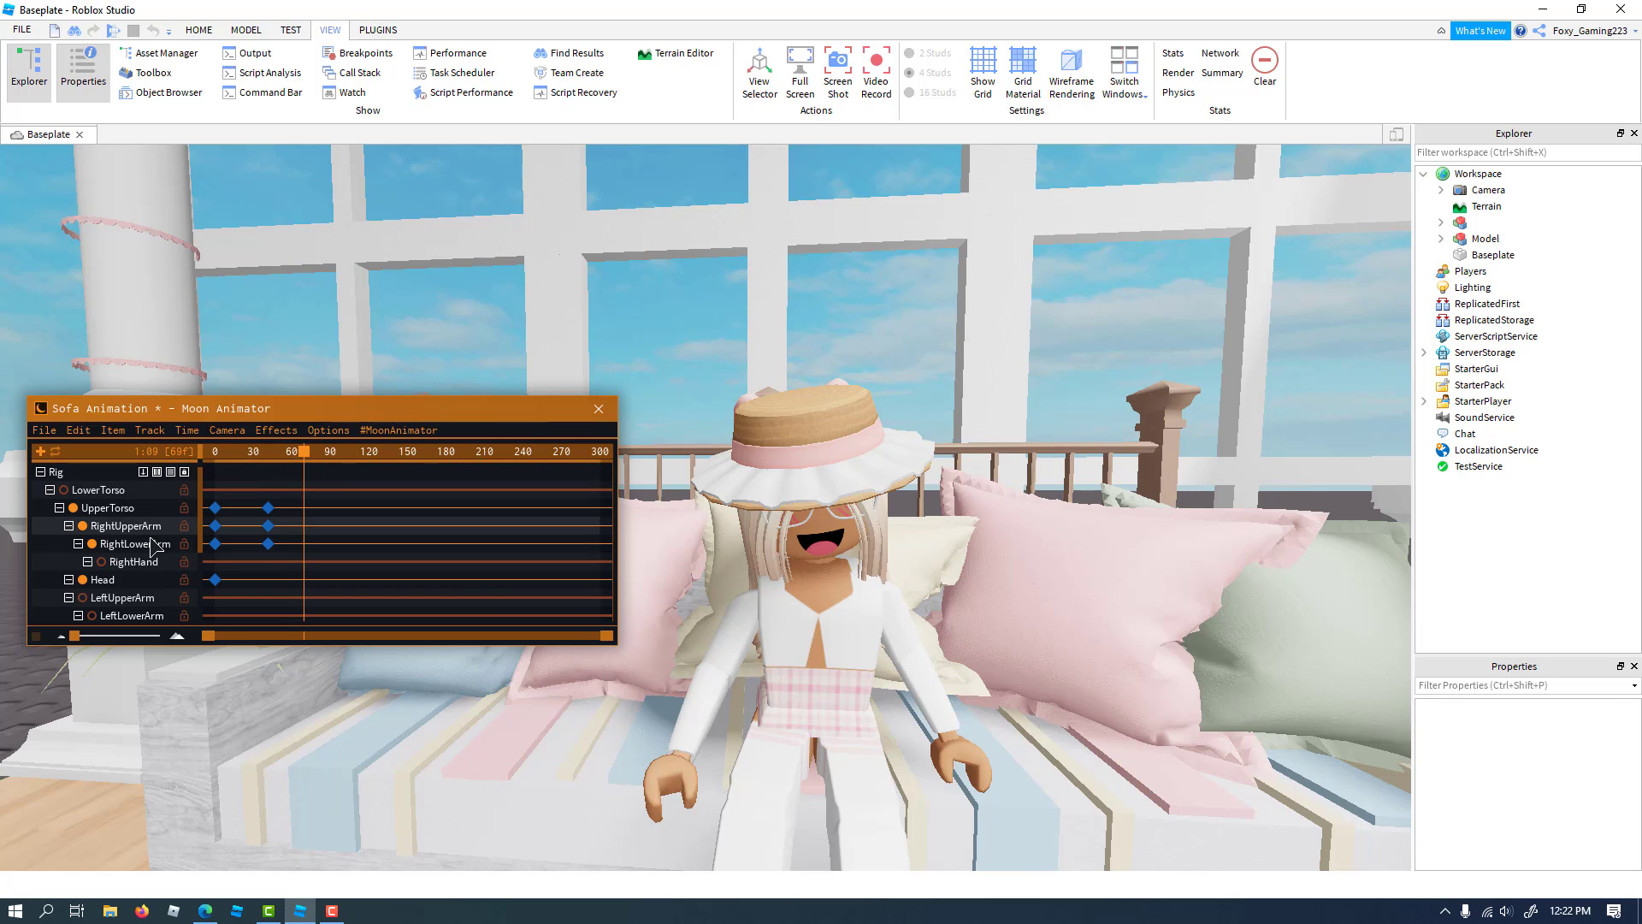
left_click(129, 580)
left_click_drag(890, 755, 907, 675)
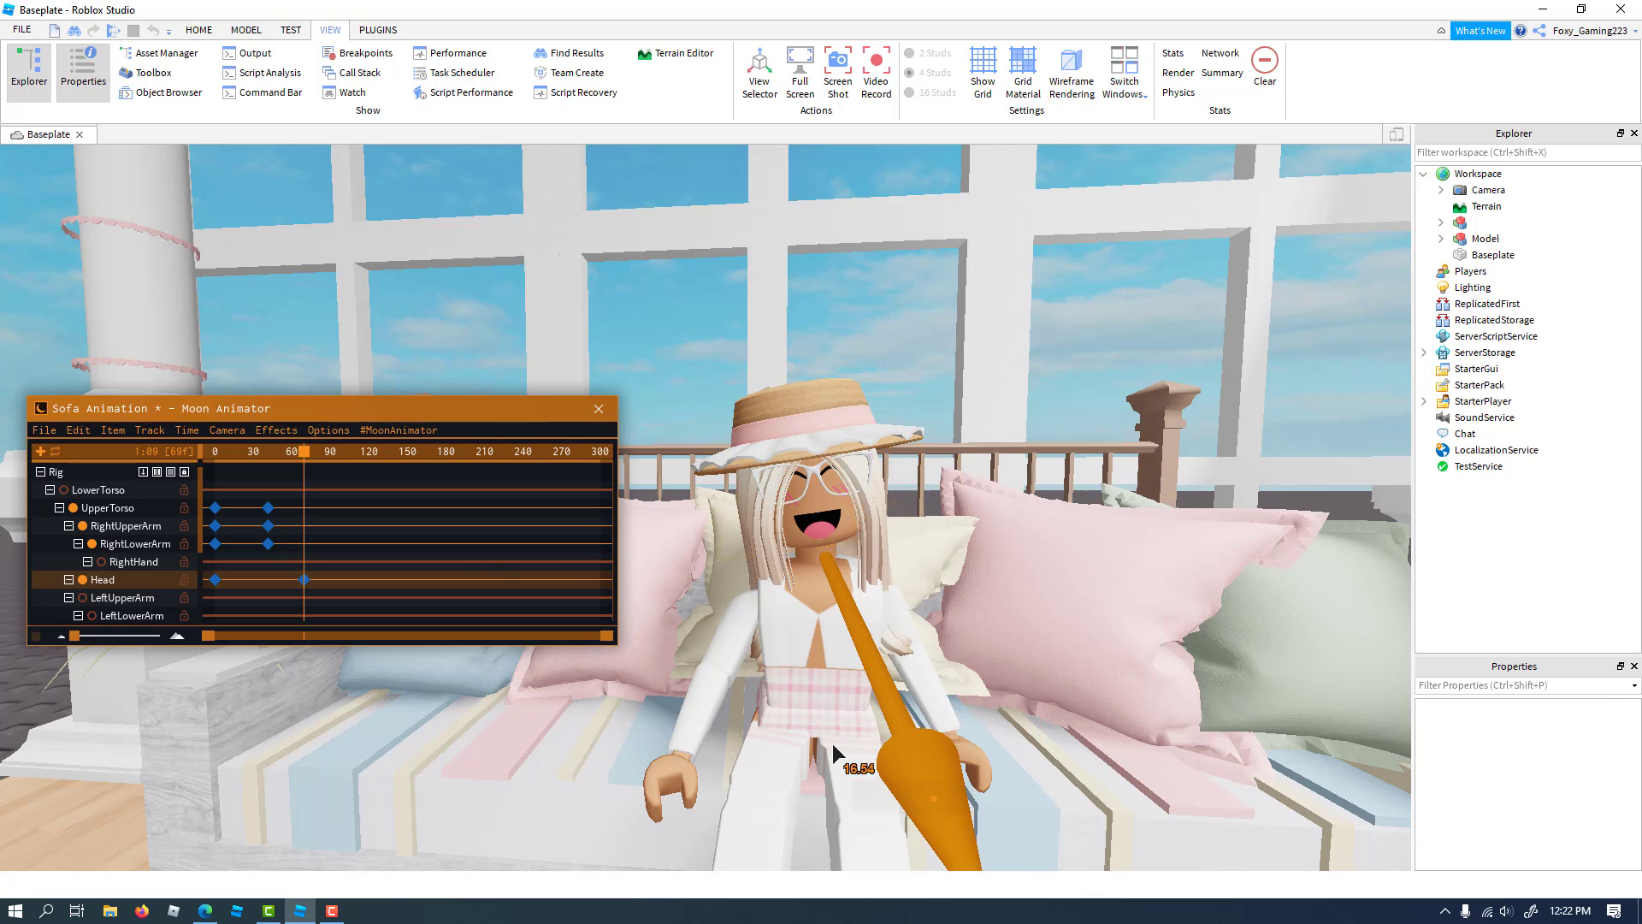
Lower the Head by about 0.088 along its local vertical axis at frame 69 so it meets the neck
key("r")
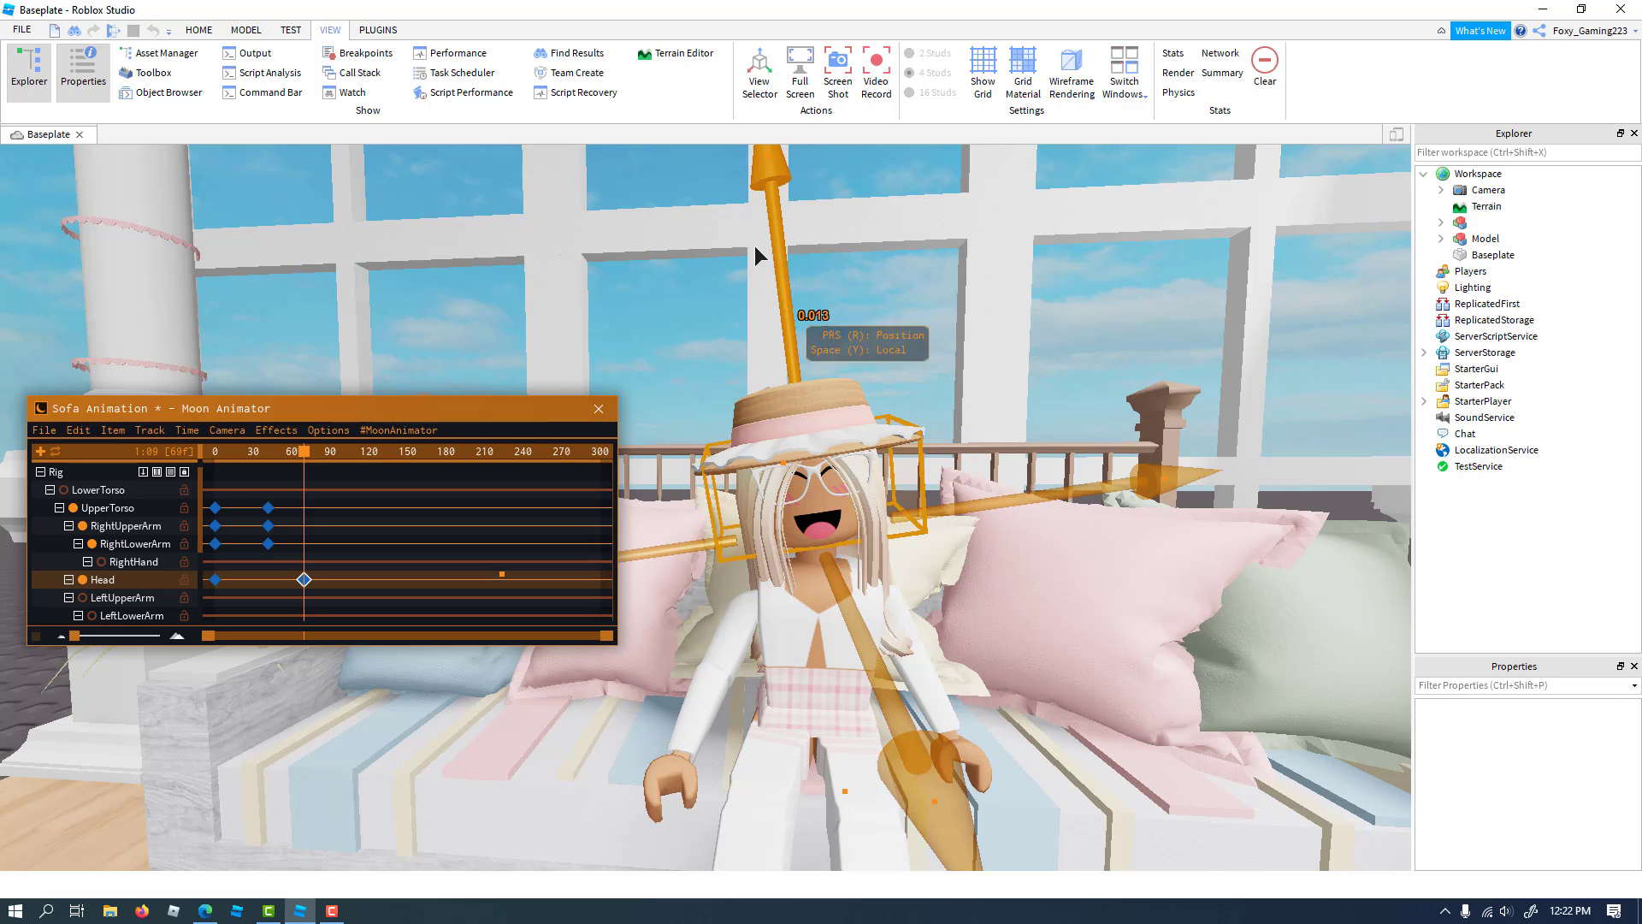
left_click_drag(763, 246, 762, 259)
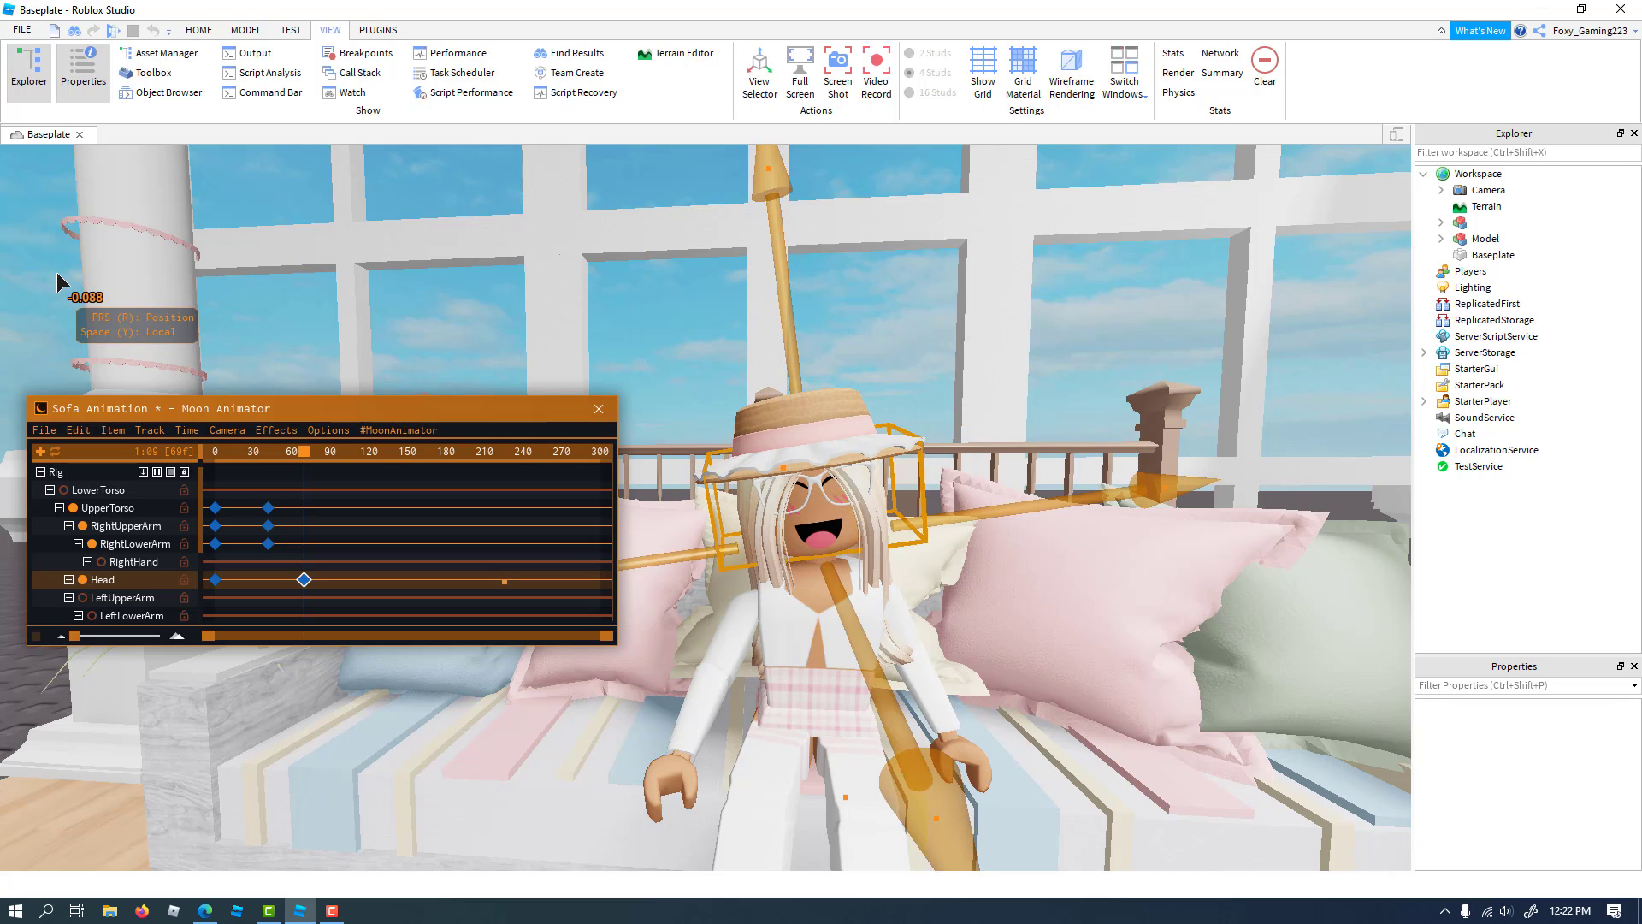
left_click(69, 292)
Rotate the Head at frame 98 so it tilts differently from its frame 69 pose
key("space")
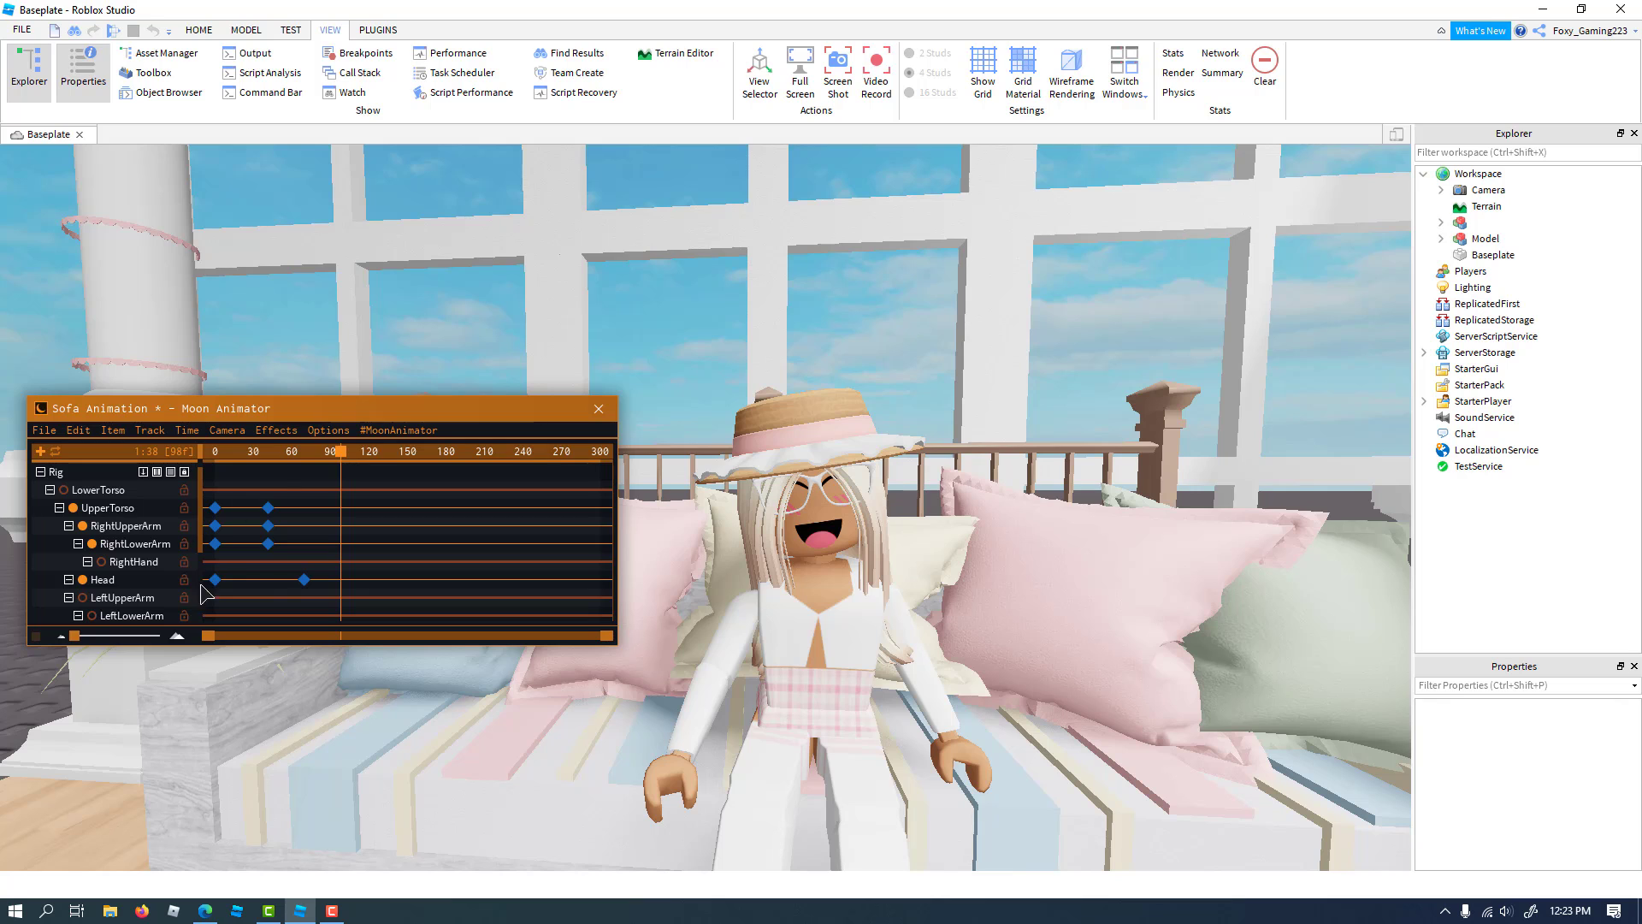
left_click(242, 578)
key("r")
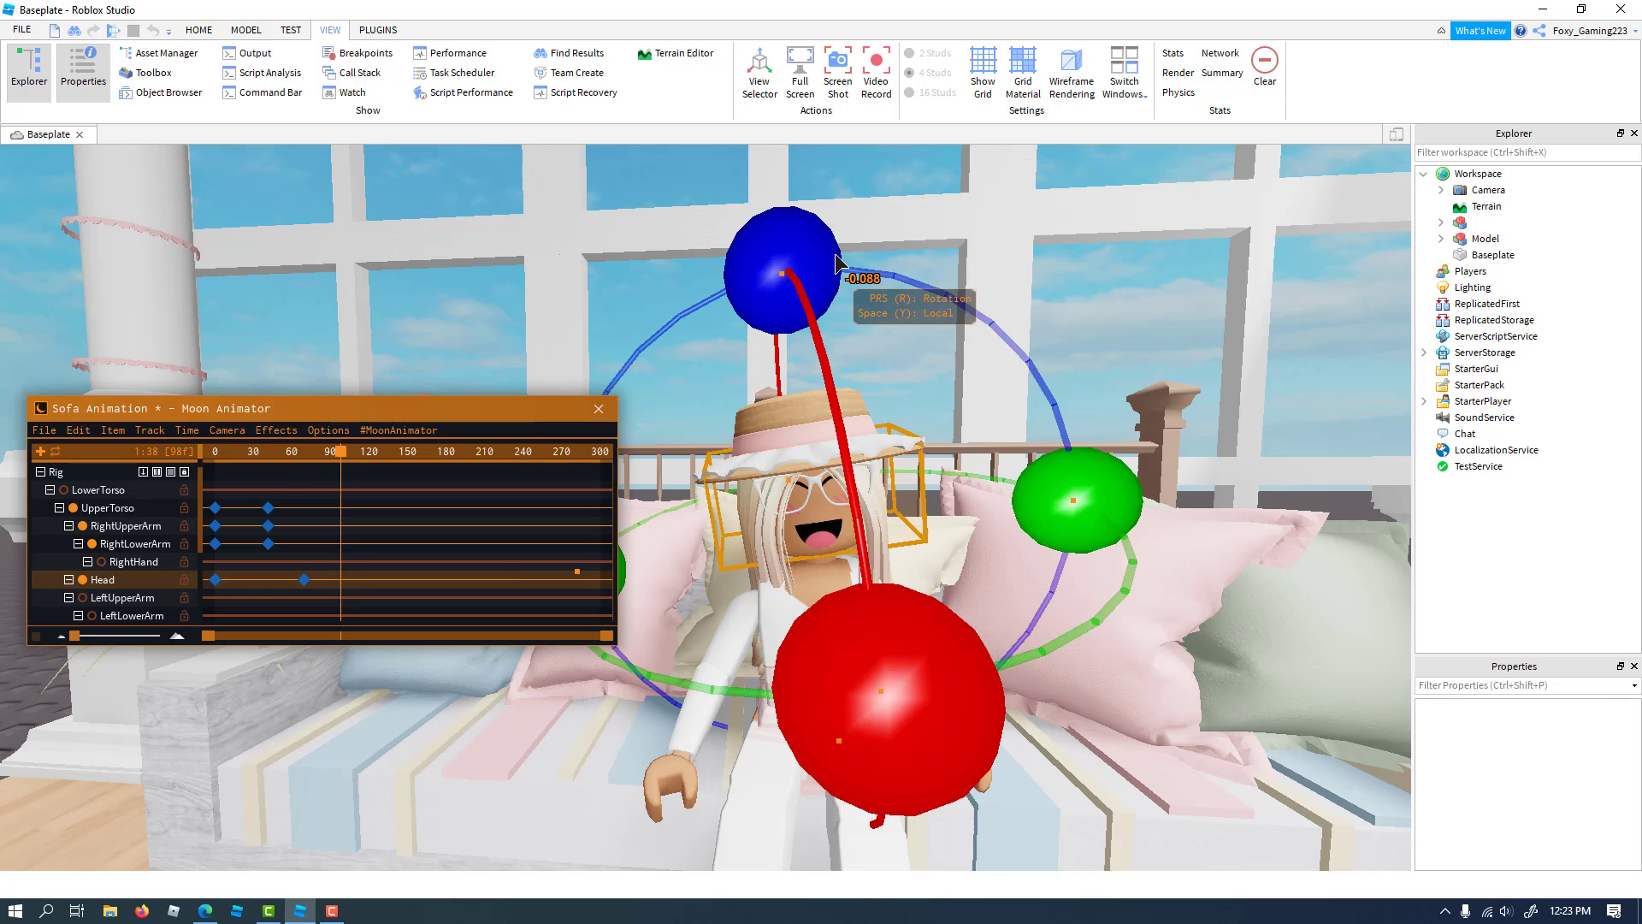
mouse_move(838, 263)
left_mouse_down()
mouse_move(846, 250)
mouse_move(819, 244)
left_mouse_up()
Rotate the Head by about -5.85 degrees at frame 133 and play the animation from frame 0
left_click_drag(339, 454, 384, 458)
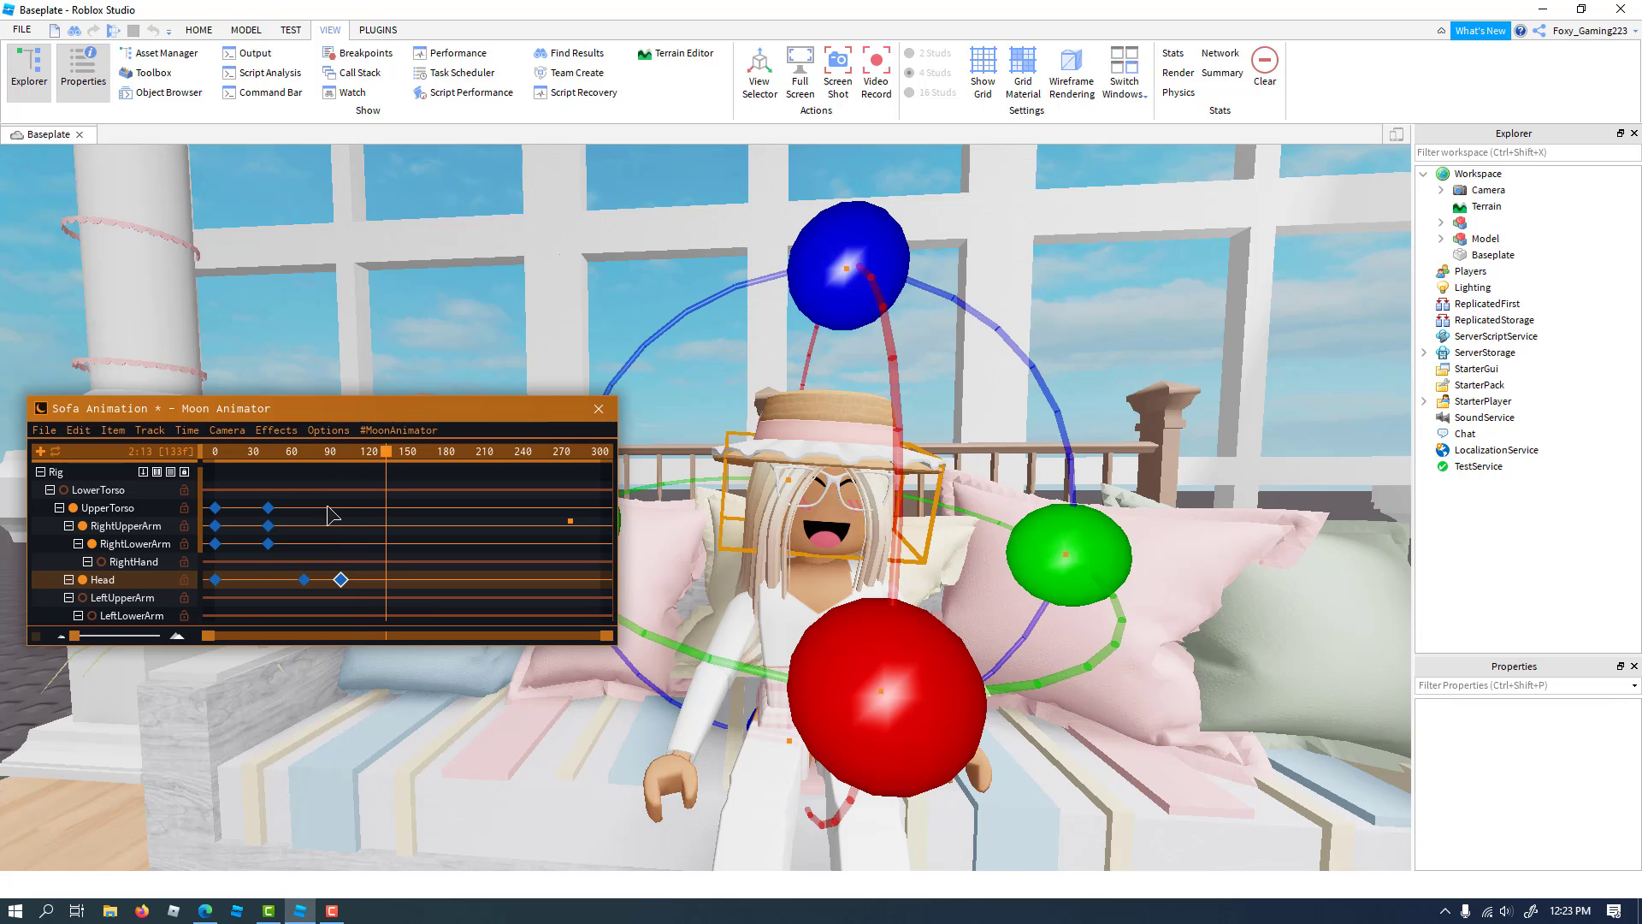
left_click_drag(888, 250, 843, 245)
left_click_drag(386, 456, 94, 451)
key("space")
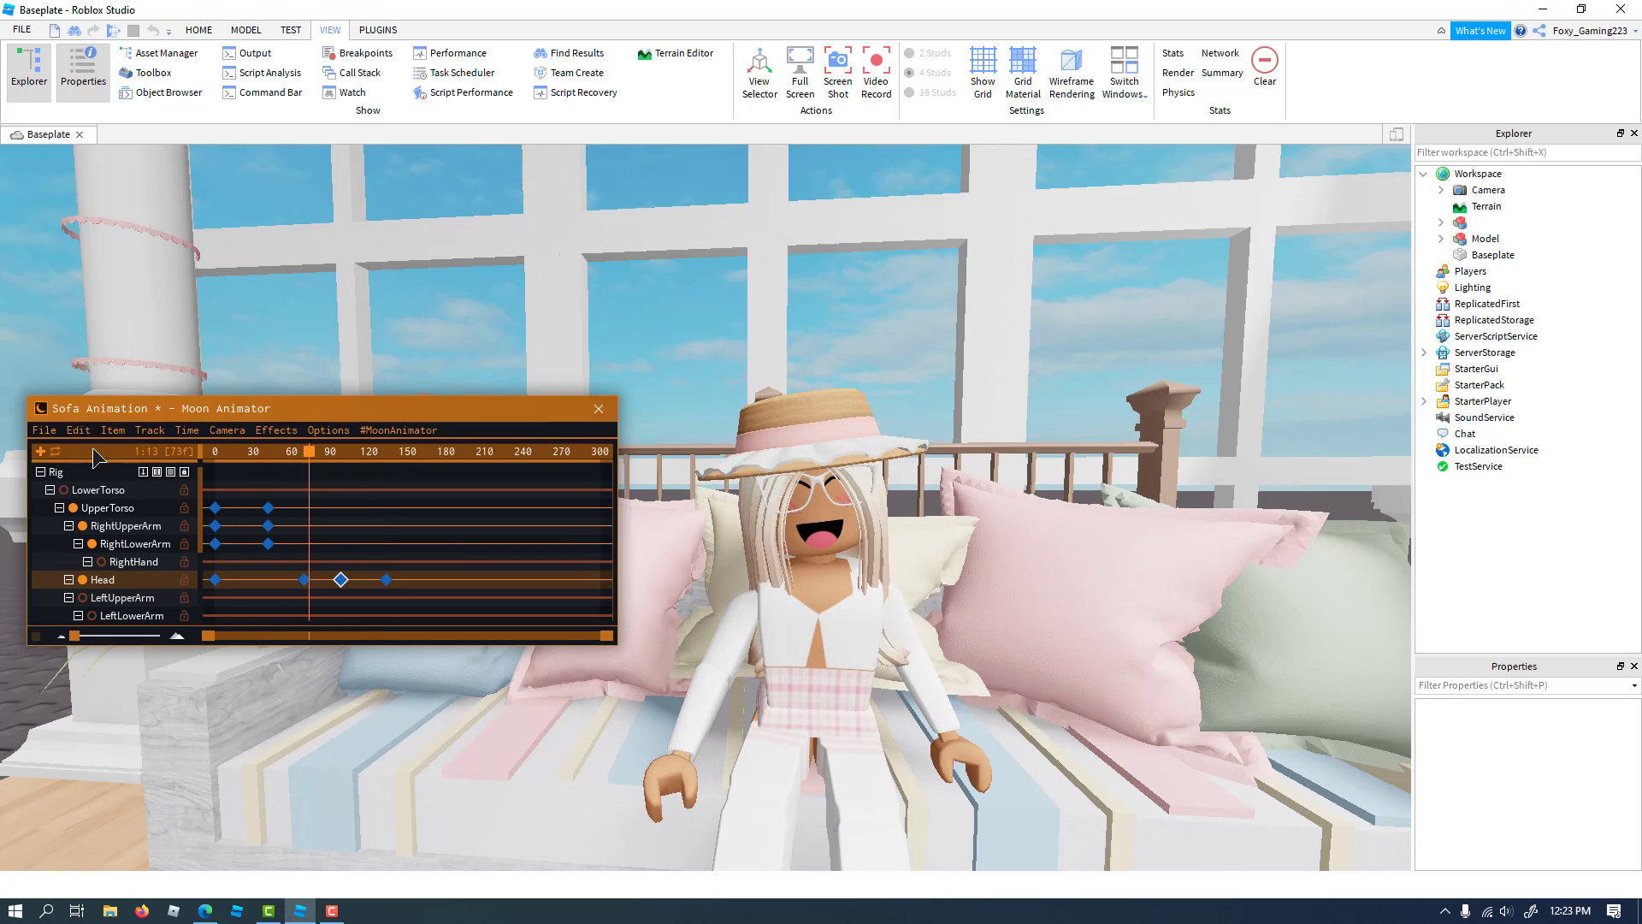
Examine the avatar's pose at frame 133 from the front, from the side and at close range
scroll(1103, 415, "down", 5)
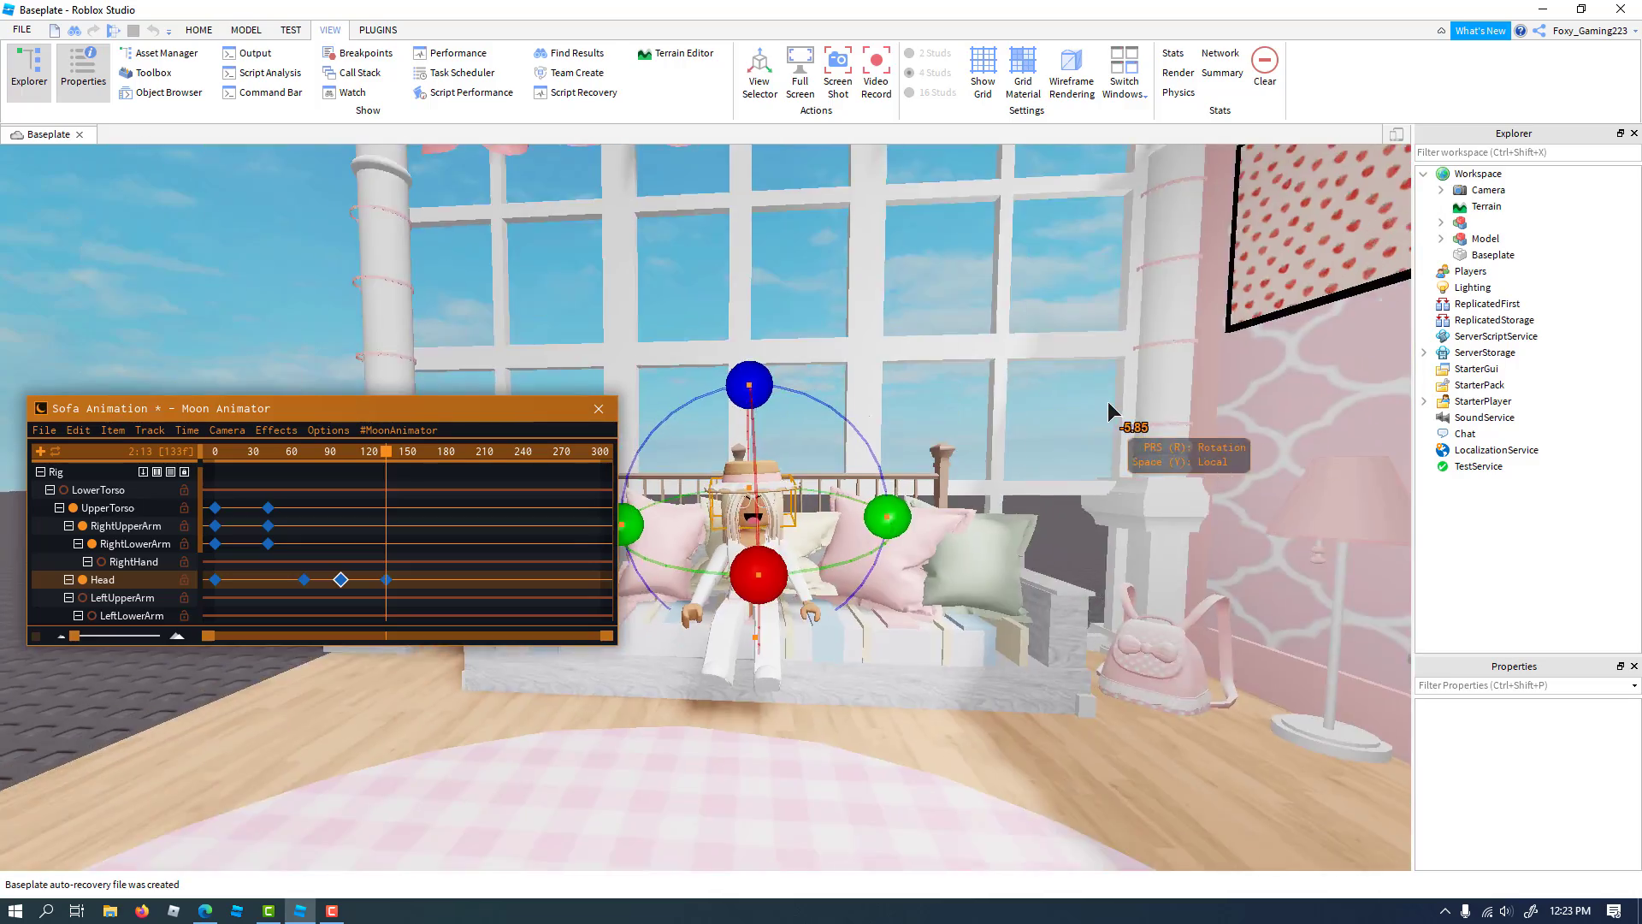
scroll(1111, 412, "up", 5)
scroll(1111, 414, "down", 5)
left_click(51, 295)
scroll(930, 494, "up", 2)
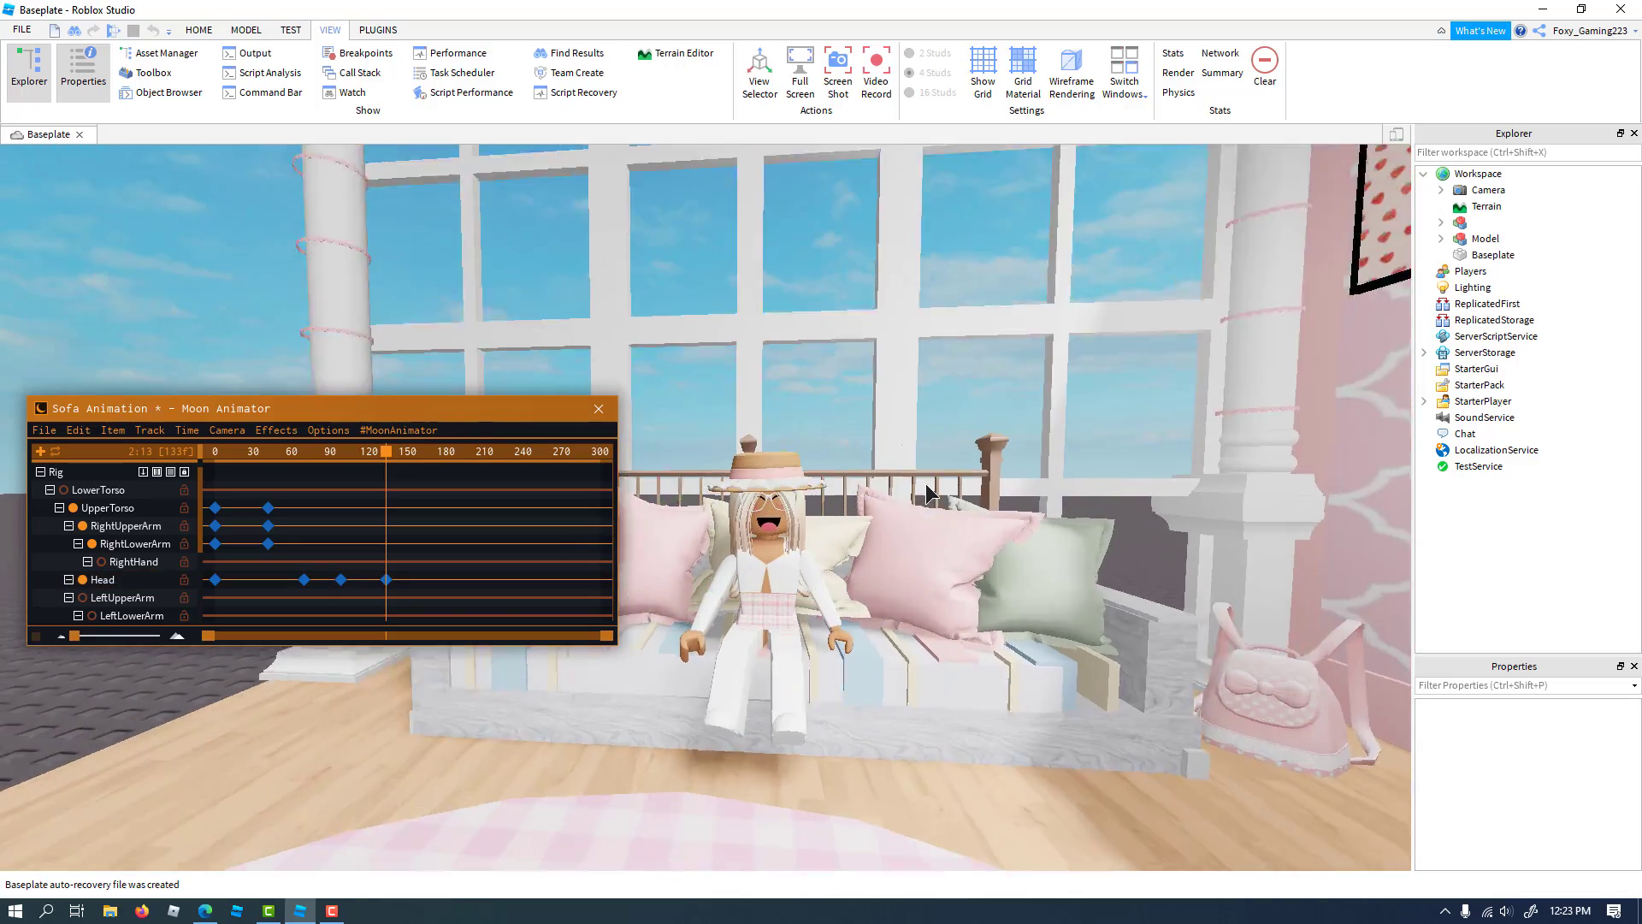
scroll(928, 489, "up", 10)
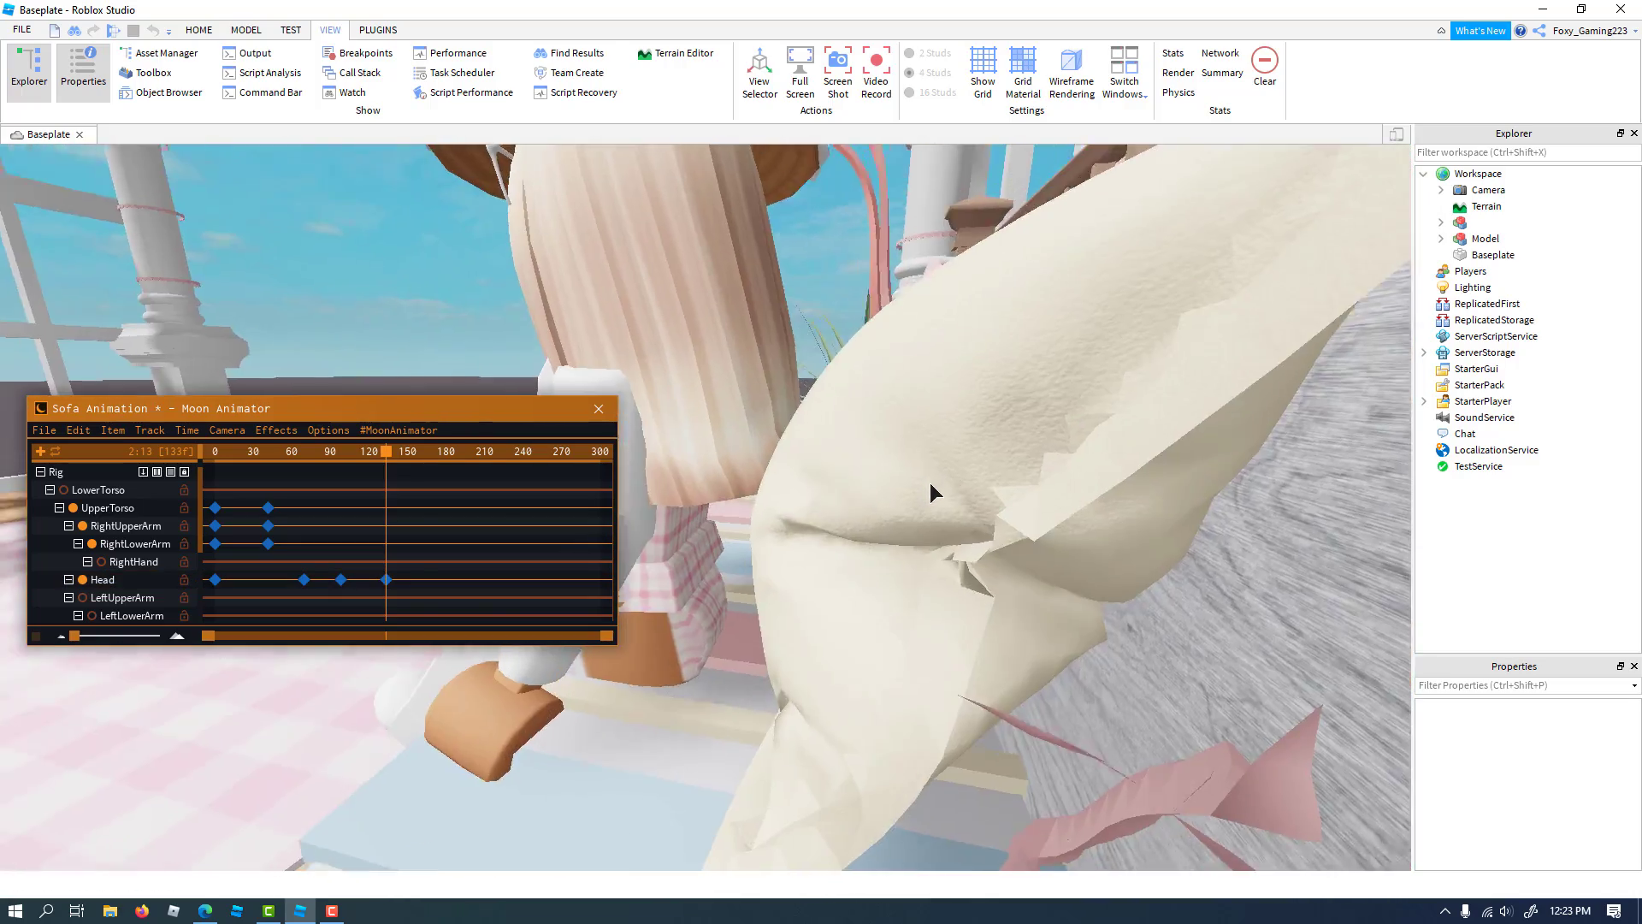
scroll(928, 482, "down", 10)
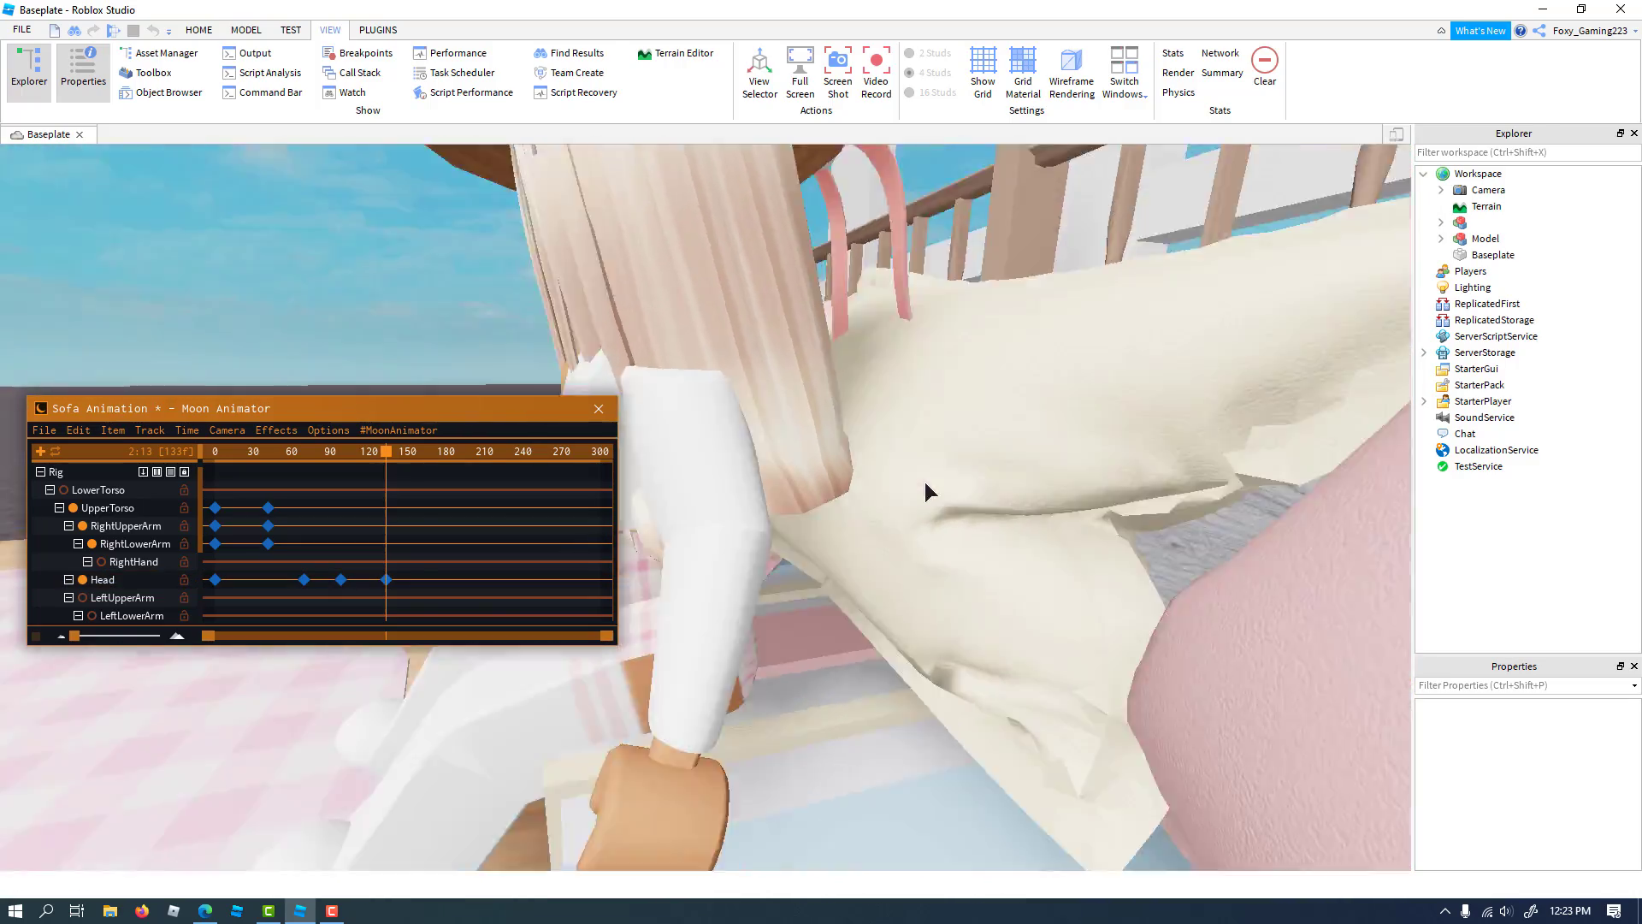
scroll(927, 482, "up", 2)
scroll(927, 482, "down", 2)
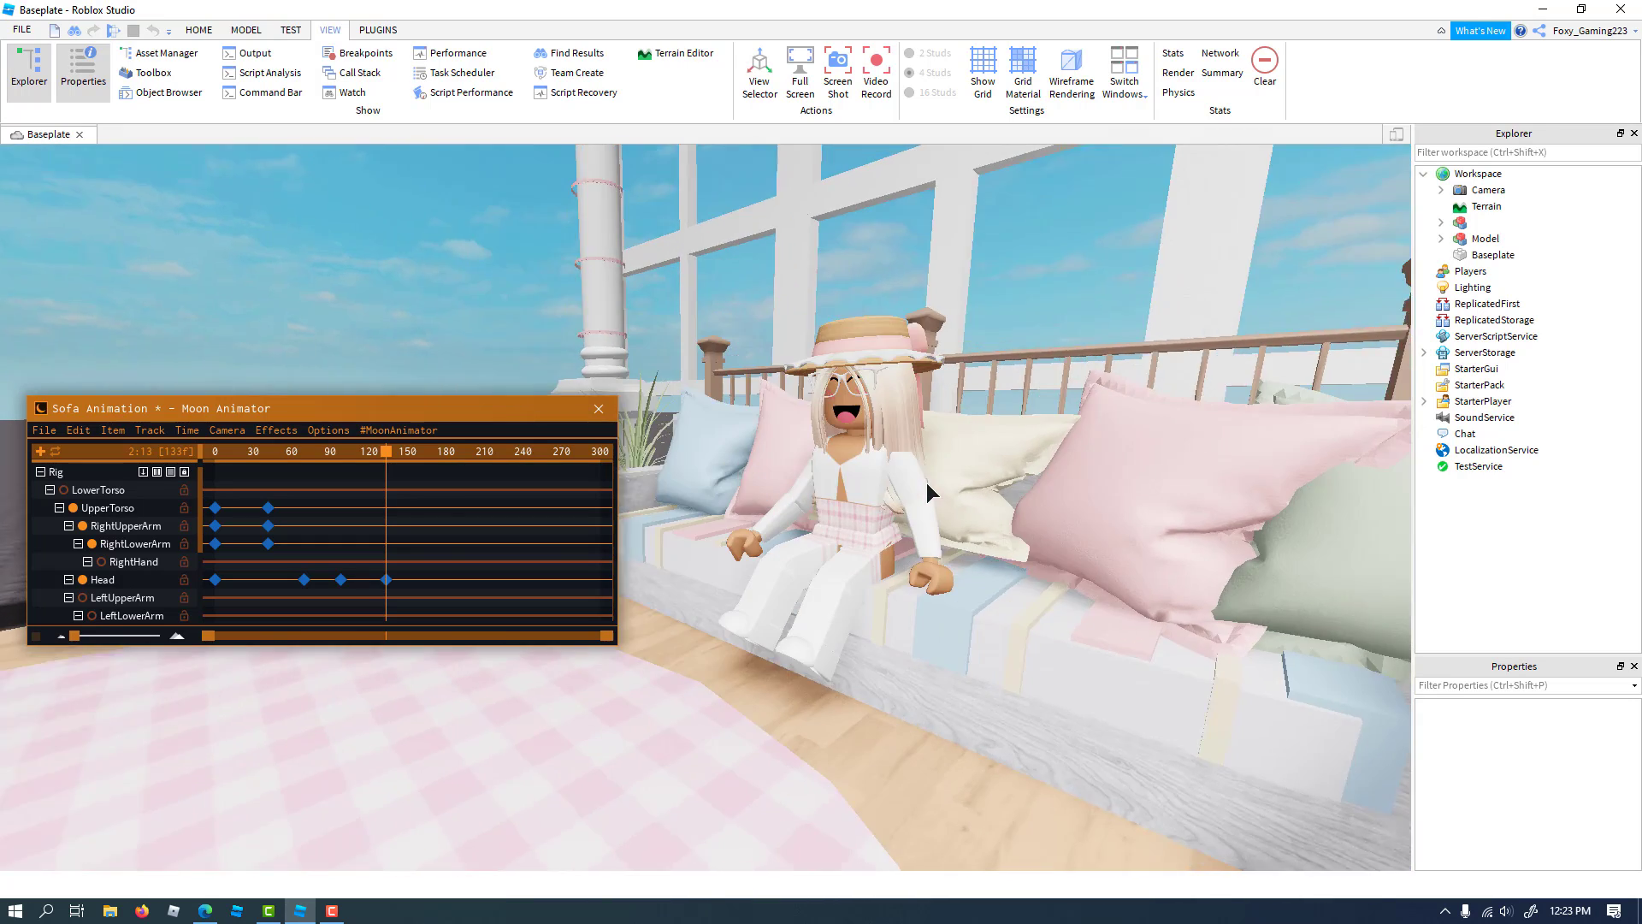
scroll(926, 483, "down", 3)
right_click_drag(926, 482, 925, 481)
scroll(926, 481, "up", 3)
scroll(925, 480, "down", 4)
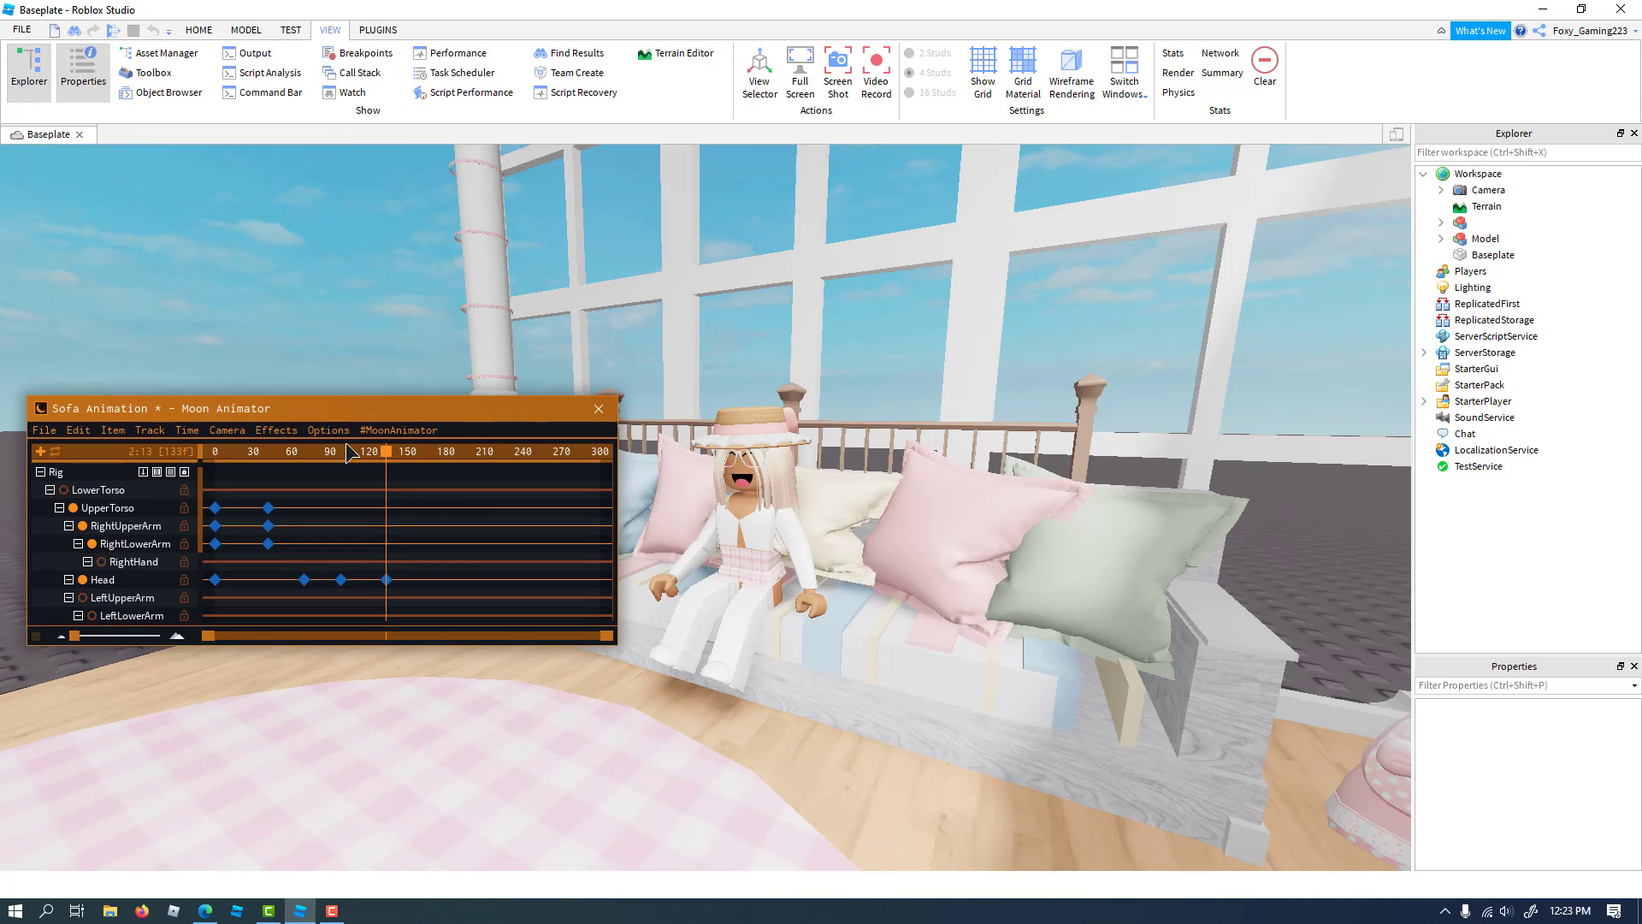
Rotate the LeftUpperLeg by about 11.6 degrees at frame 69
left_click_drag(356, 470, 301, 474)
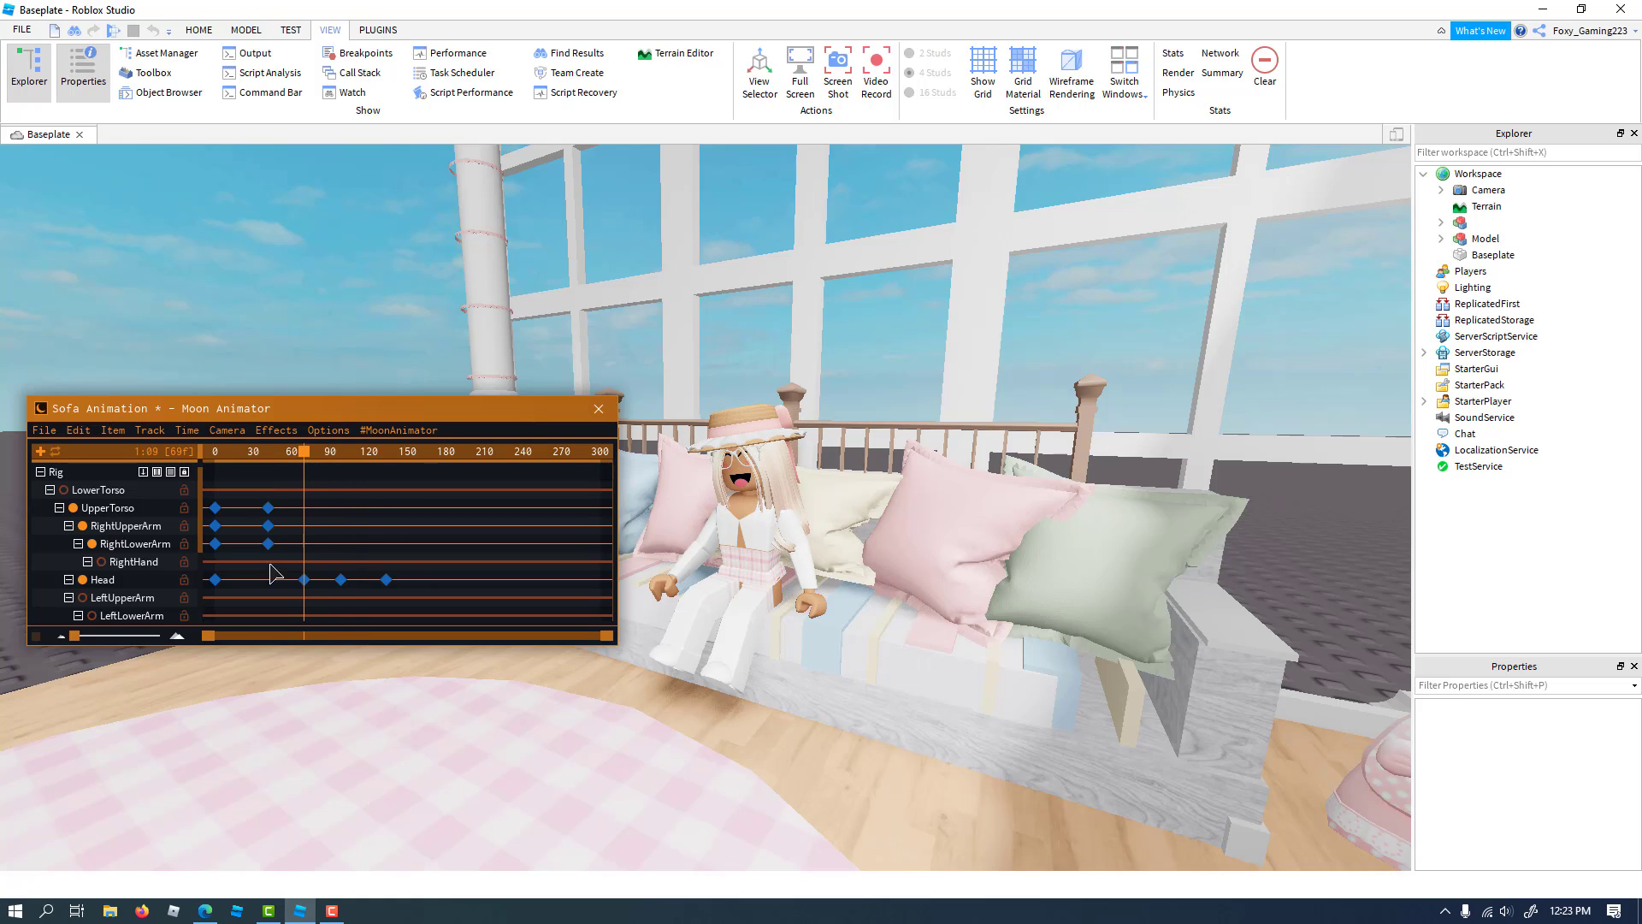
scroll(119, 582, "down", 4)
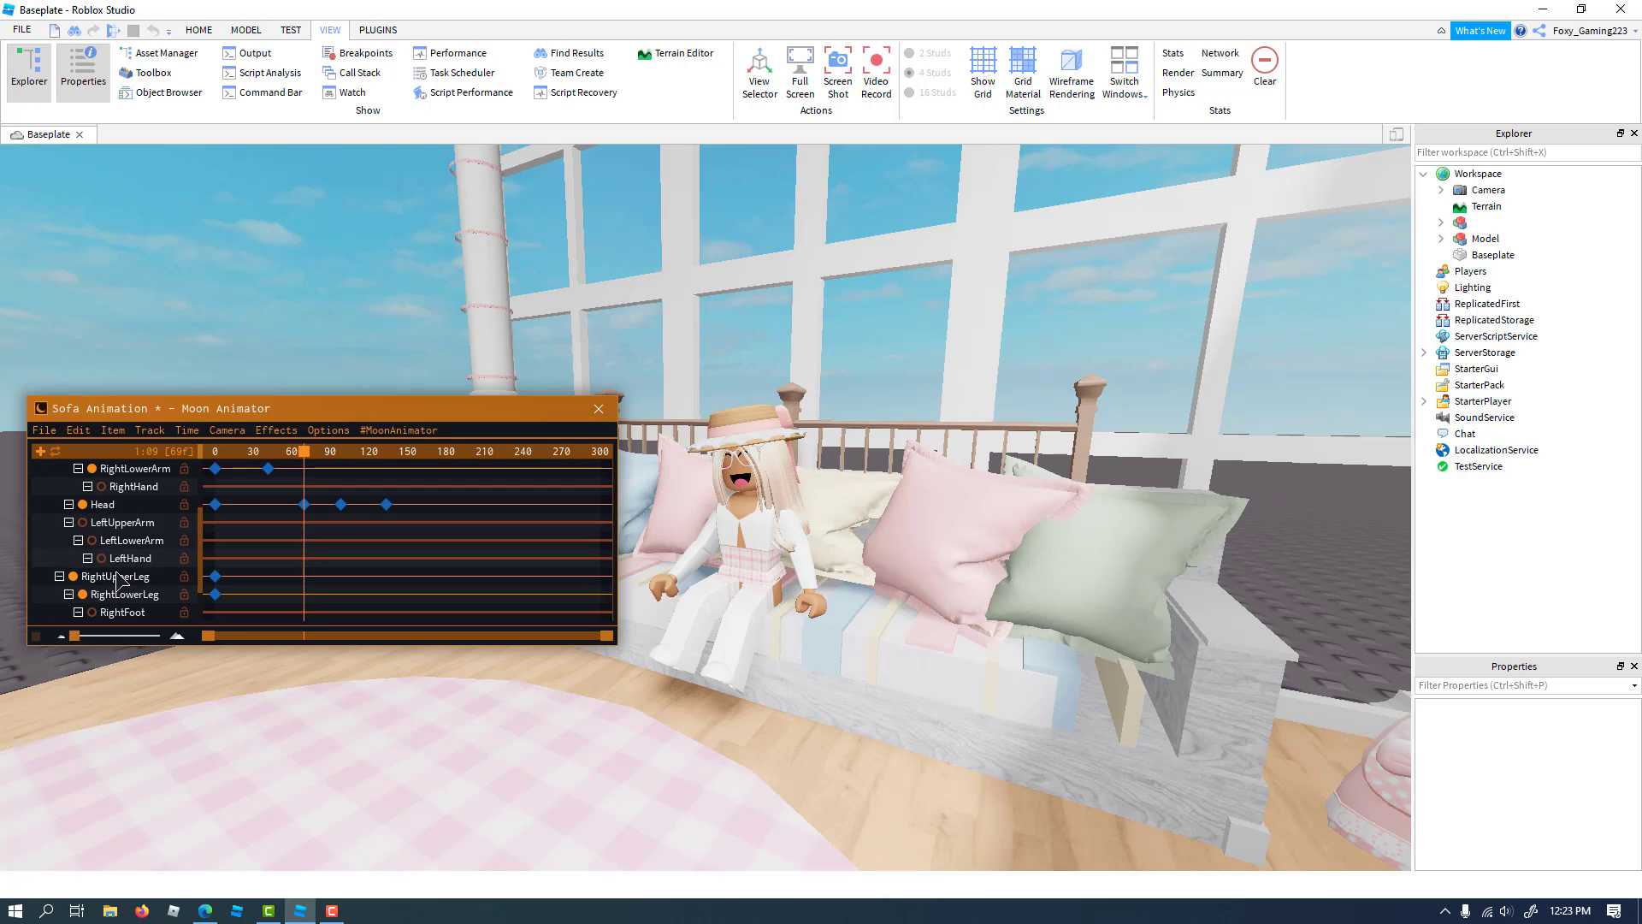
scroll(117, 581, "down", 3)
left_click(116, 575)
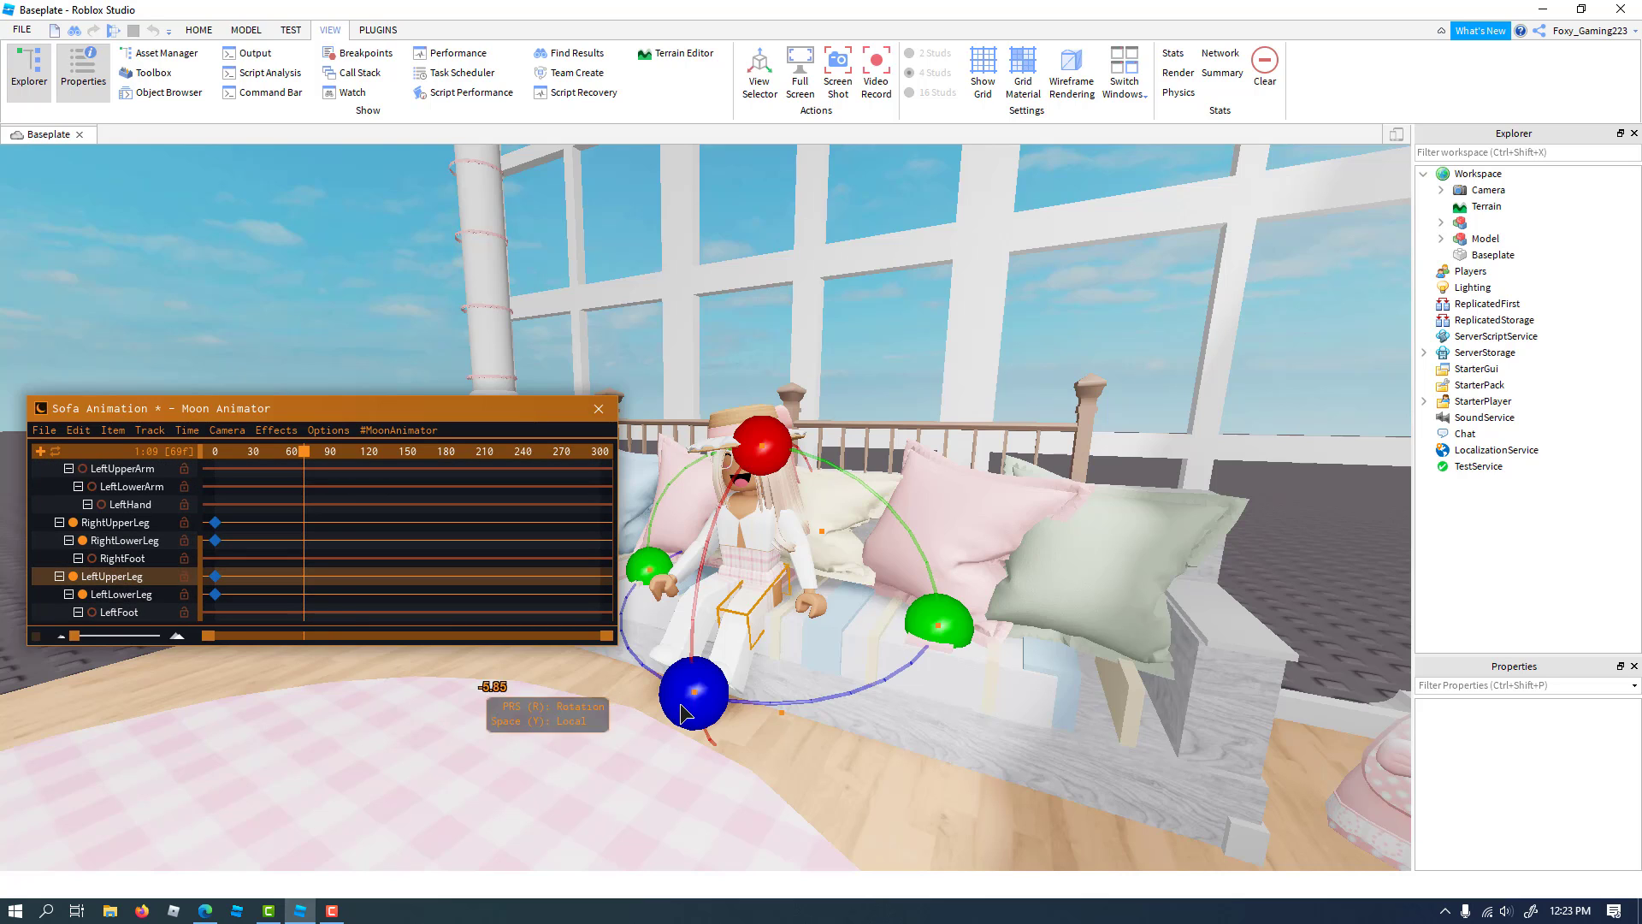
mouse_move(681, 712)
left_mouse_down()
mouse_move(640, 689)
mouse_move(669, 691)
left_mouse_up()
left_click(370, 317)
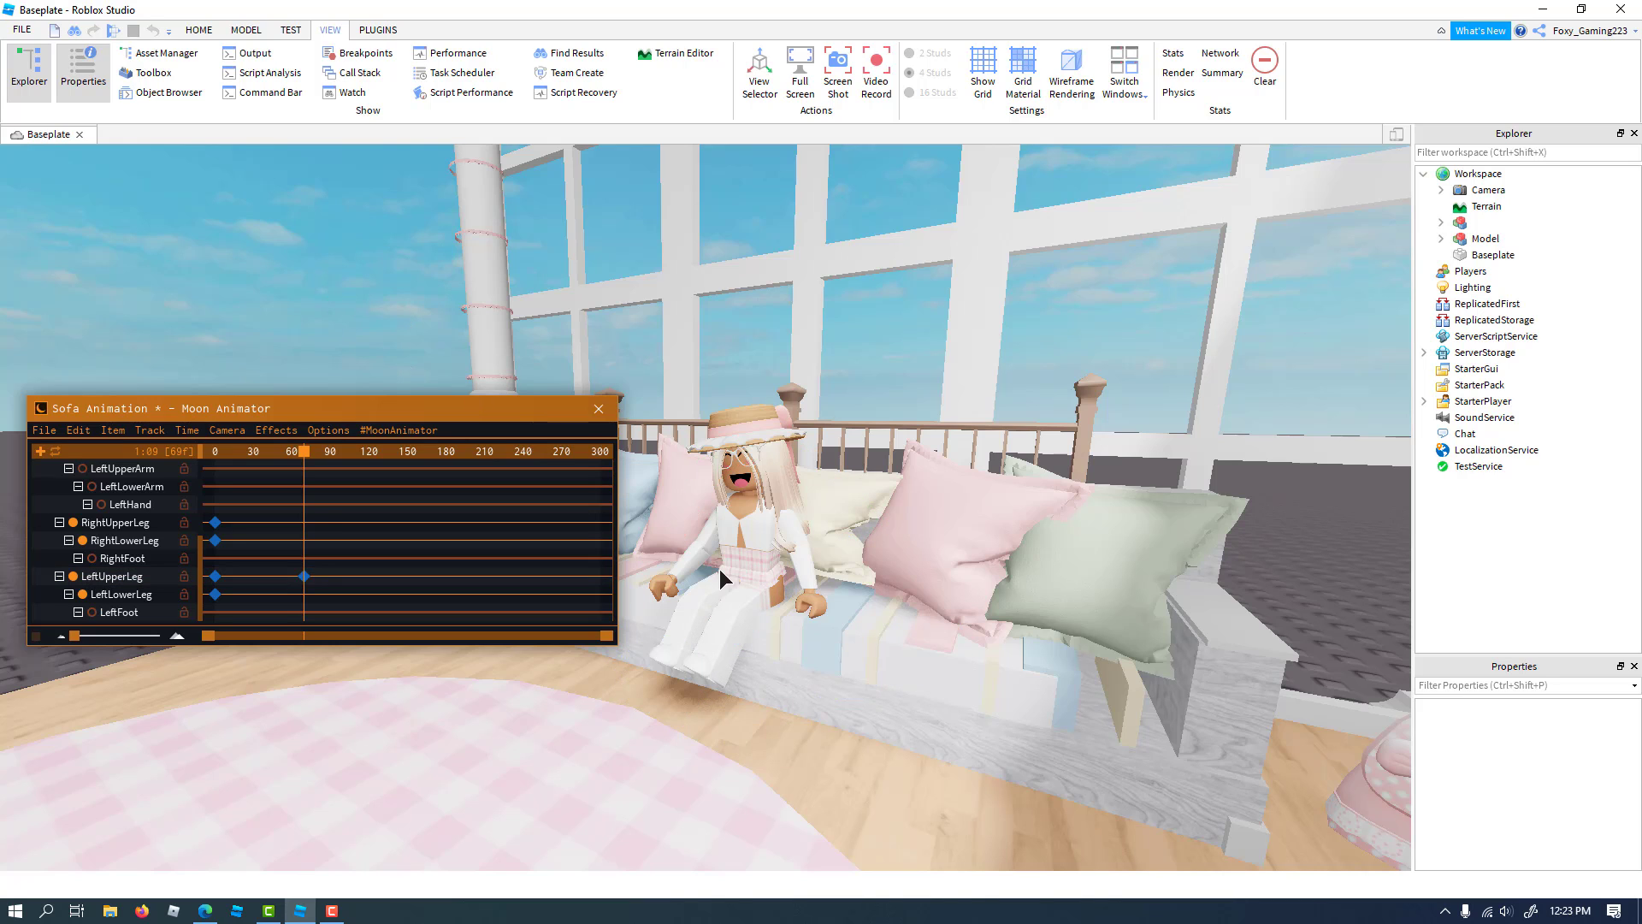
Play the animation to review the head and left leg movement, and return to frame 0
key("space")
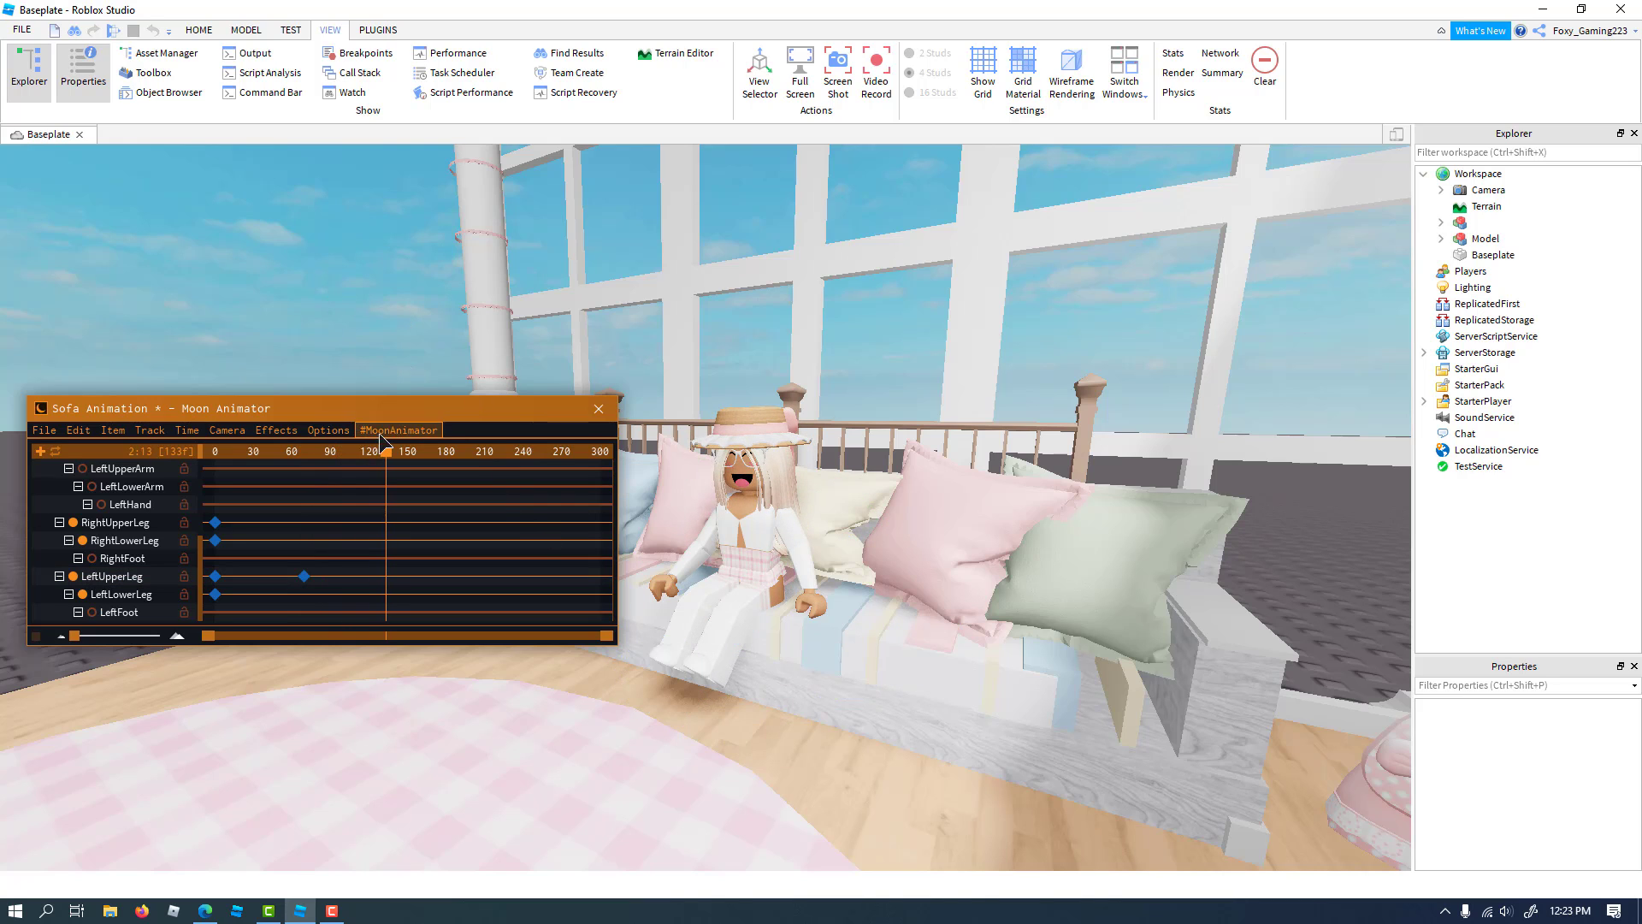
left_click_drag(387, 454, 4, 460)
key("space")
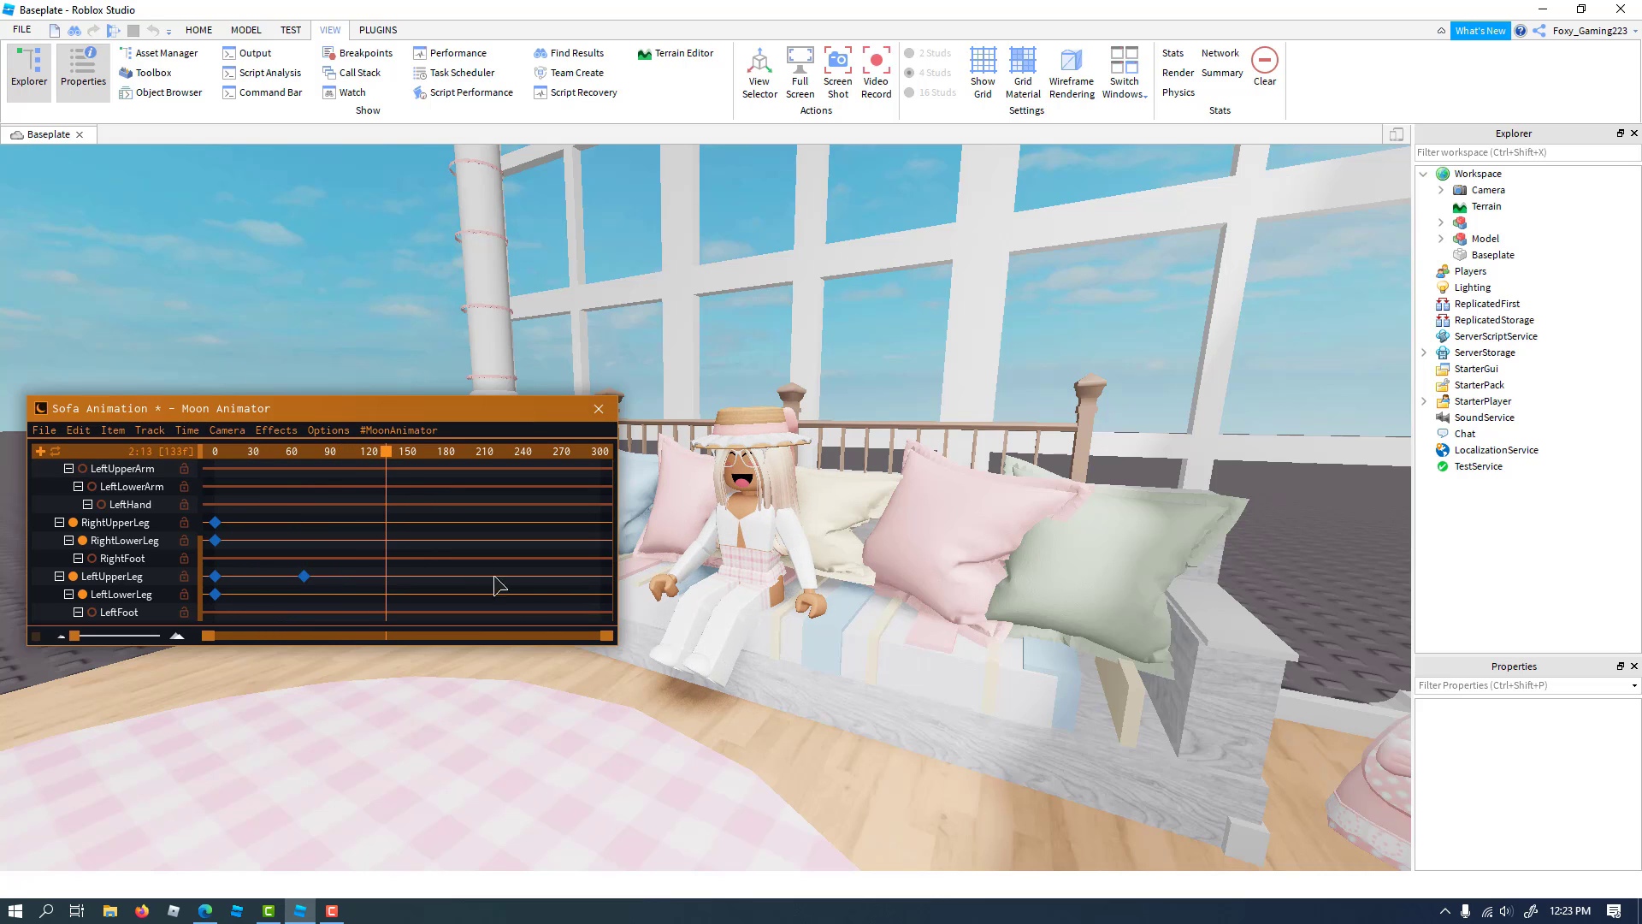
left_click_drag(387, 453, 3, 444)
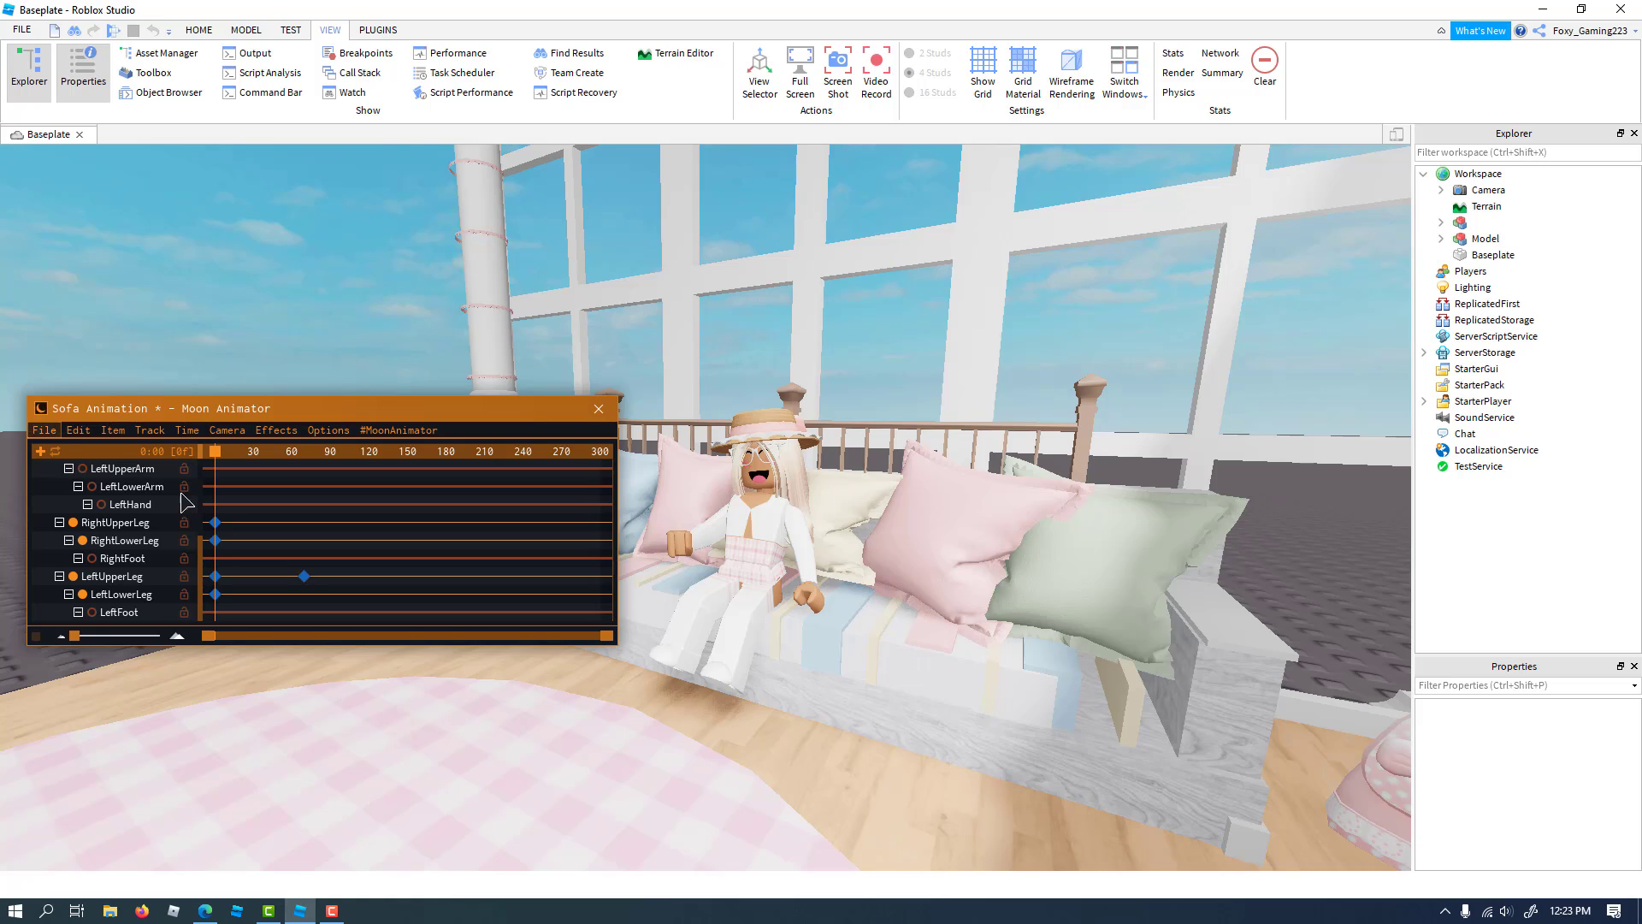
Add the Camera with its CFrame and FieldOfView tracks to the Sofa Animation
scroll(183, 500, "up", 4)
scroll(103, 511, "up", 1)
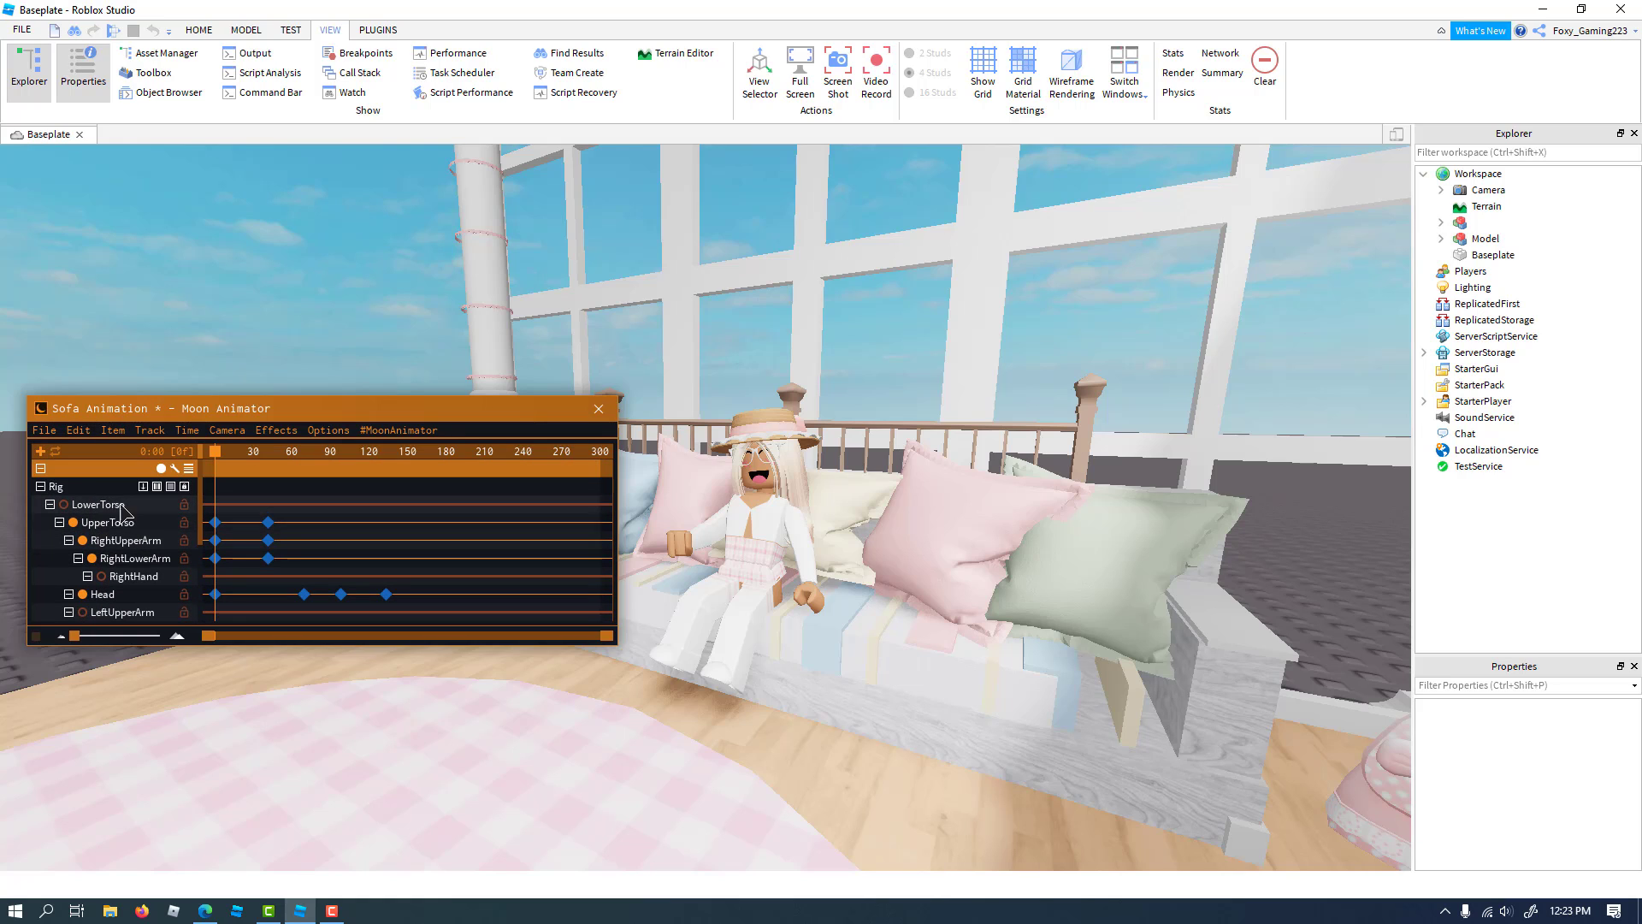
left_click(227, 431)
left_click(259, 452)
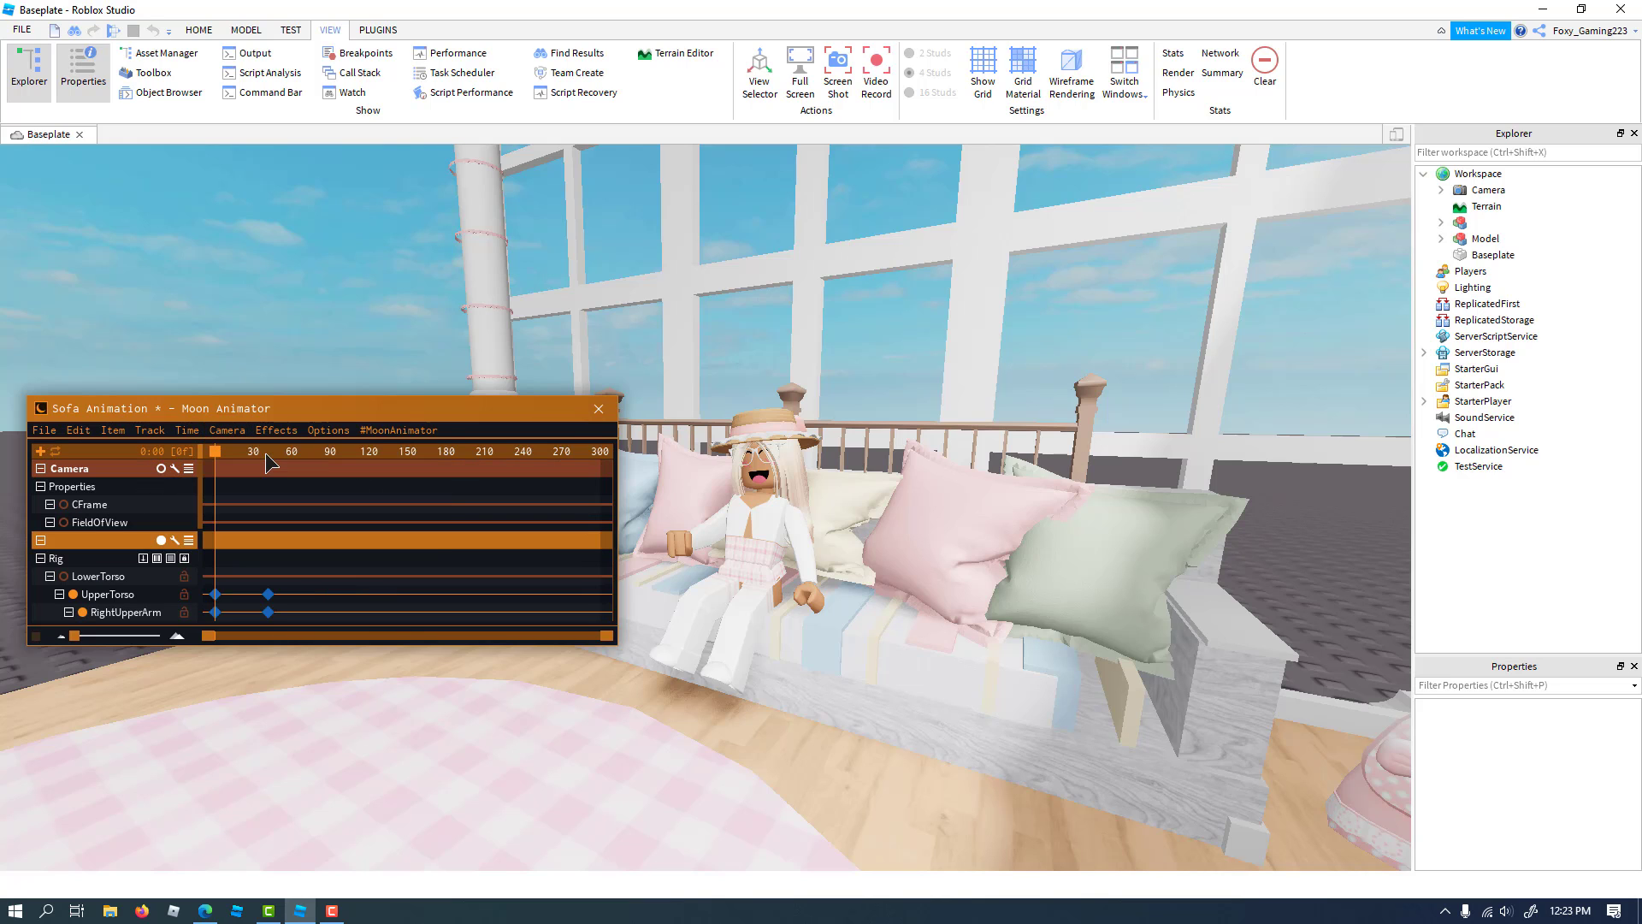
Examine the room and the seated avatar at frame 0 from a wide front view and a close side view
right_click_drag(695, 686, 702, 694)
key("s")
right_click_drag(802, 696, 801, 697)
key("w")
key("s")
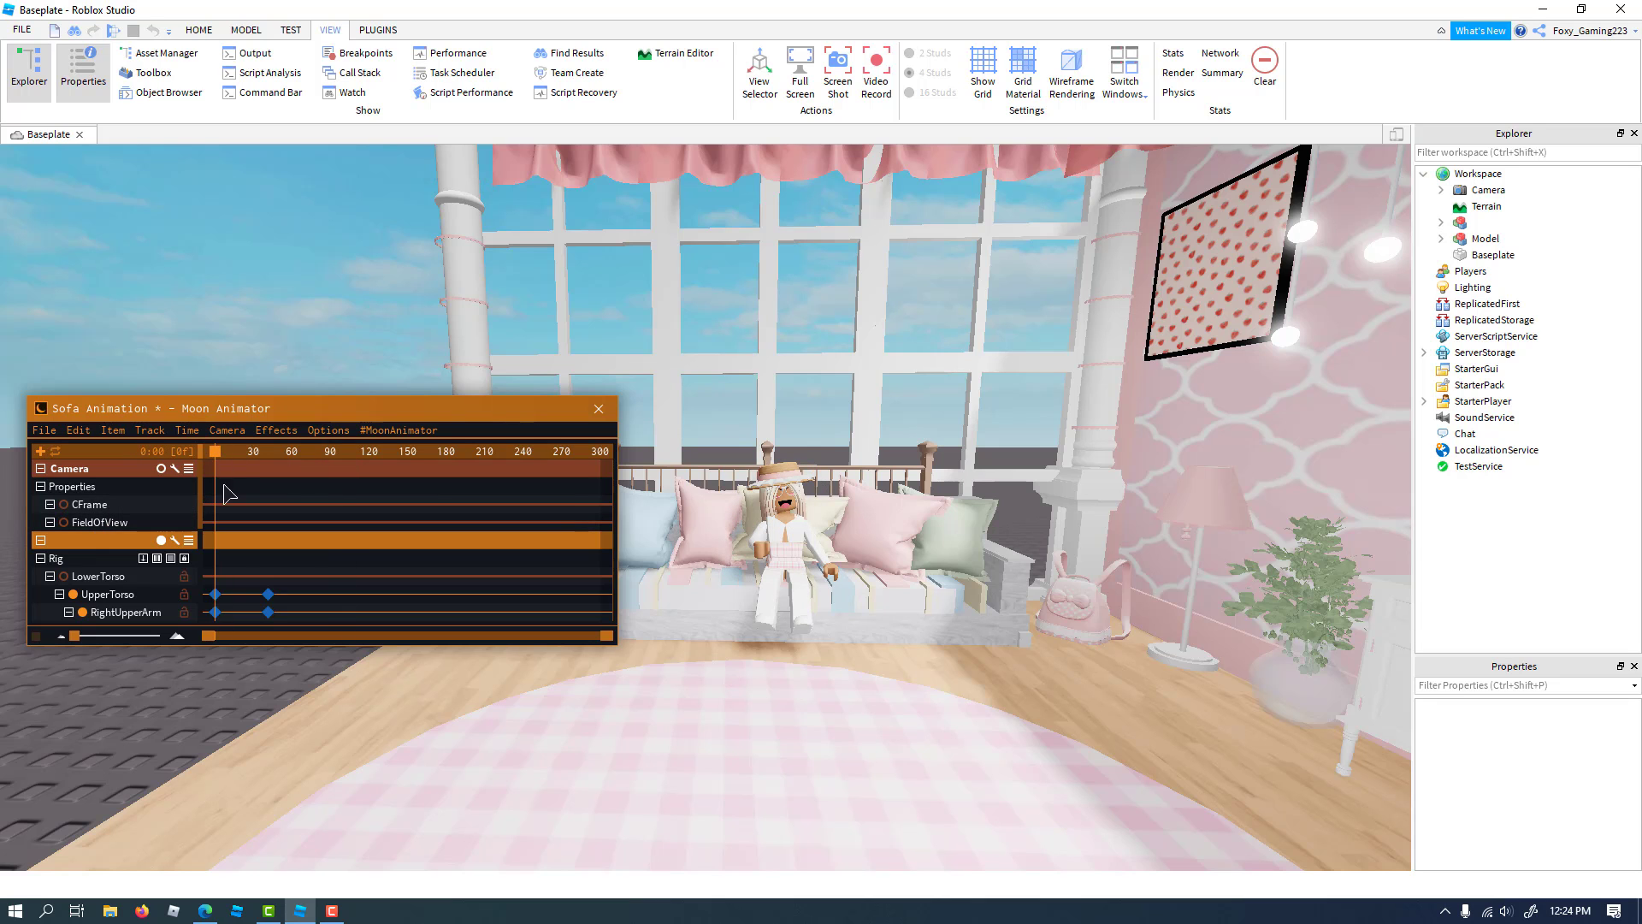
key("w")
right_click_drag(794, 585, 792, 585)
key("s")
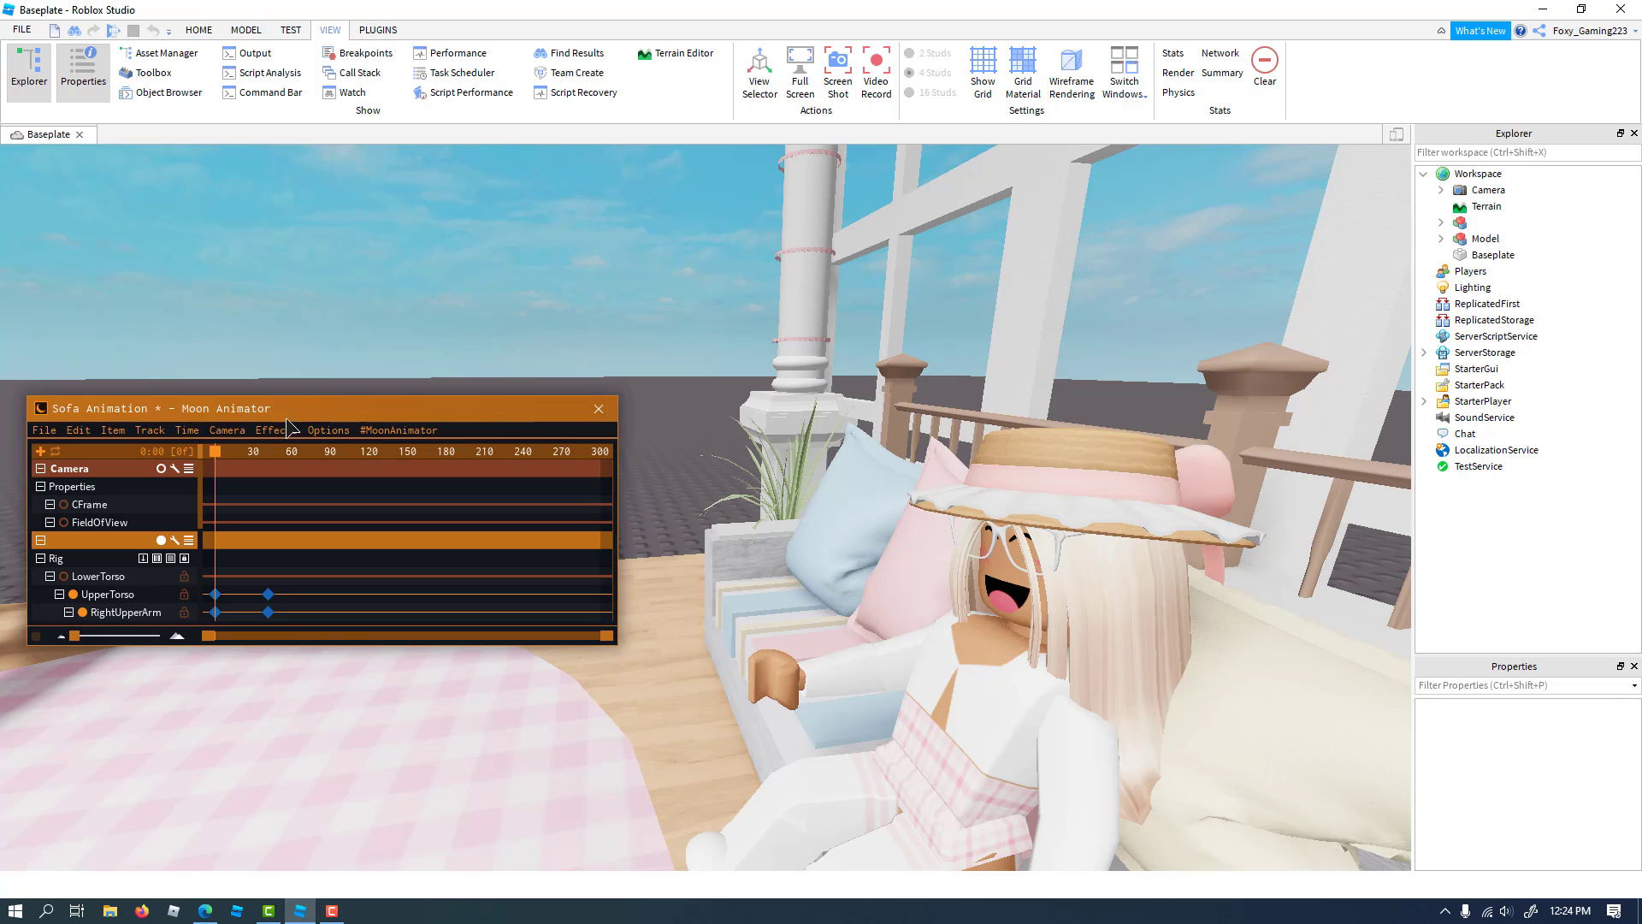
Rotate the Head at frame 0 and shift it by about 0.041 along its local axis
scroll(227, 585, "down", 1)
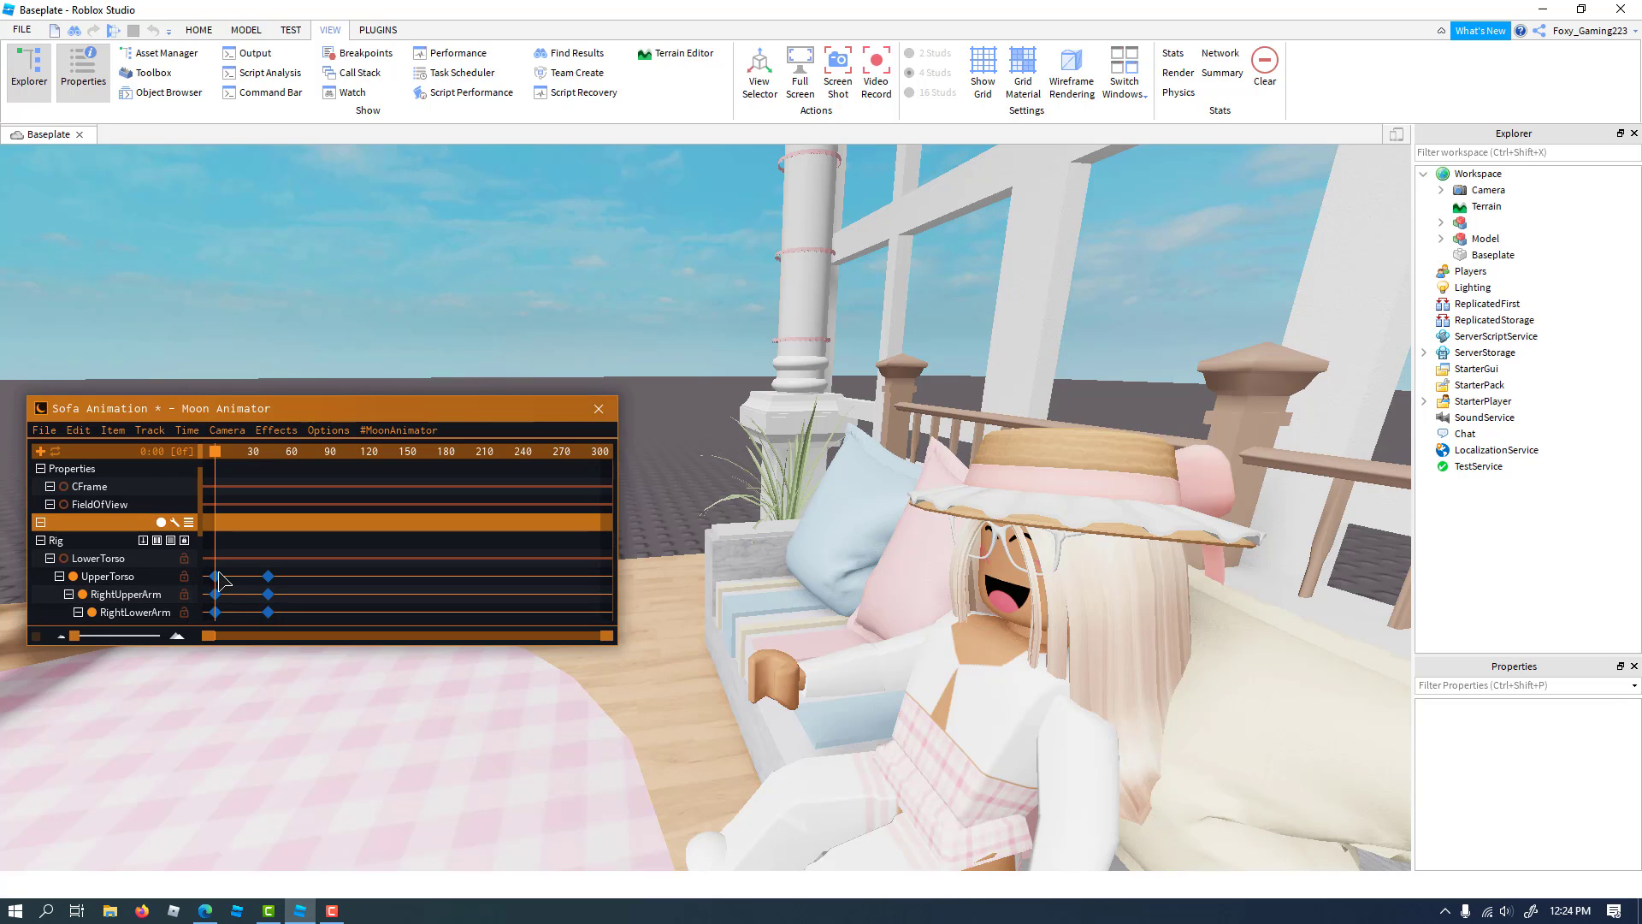
scroll(174, 593, "down", 3)
left_click(140, 593)
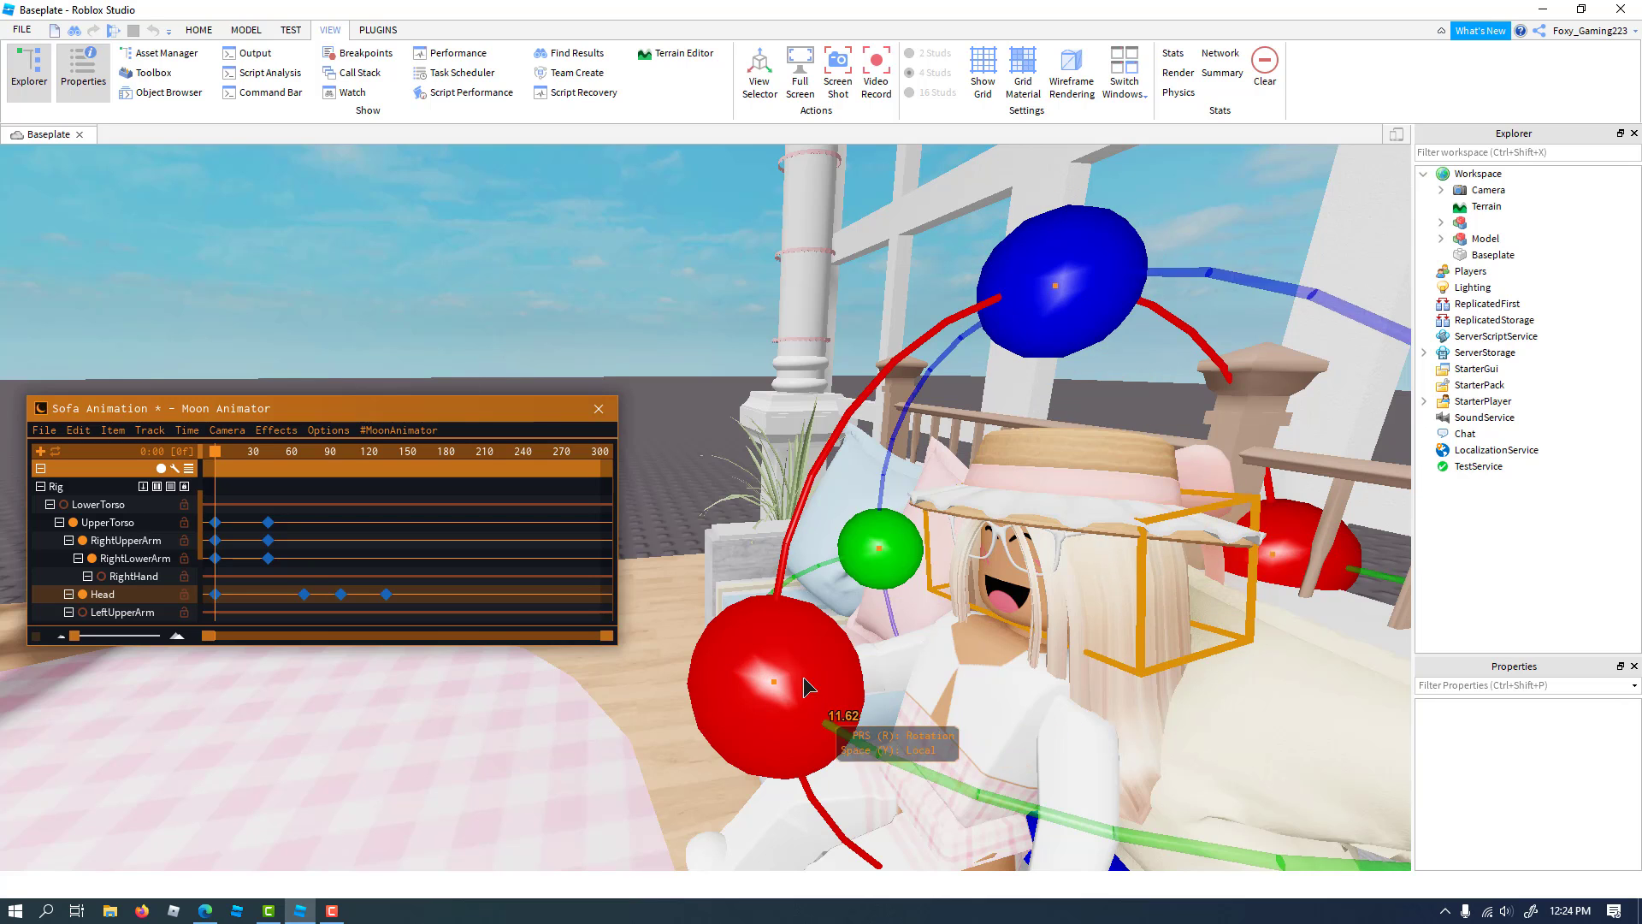
mouse_move(771, 689)
left_mouse_down()
mouse_move(763, 729)
mouse_move(769, 717)
left_mouse_up()
key("r")
left_click_drag(1025, 339, 1033, 330)
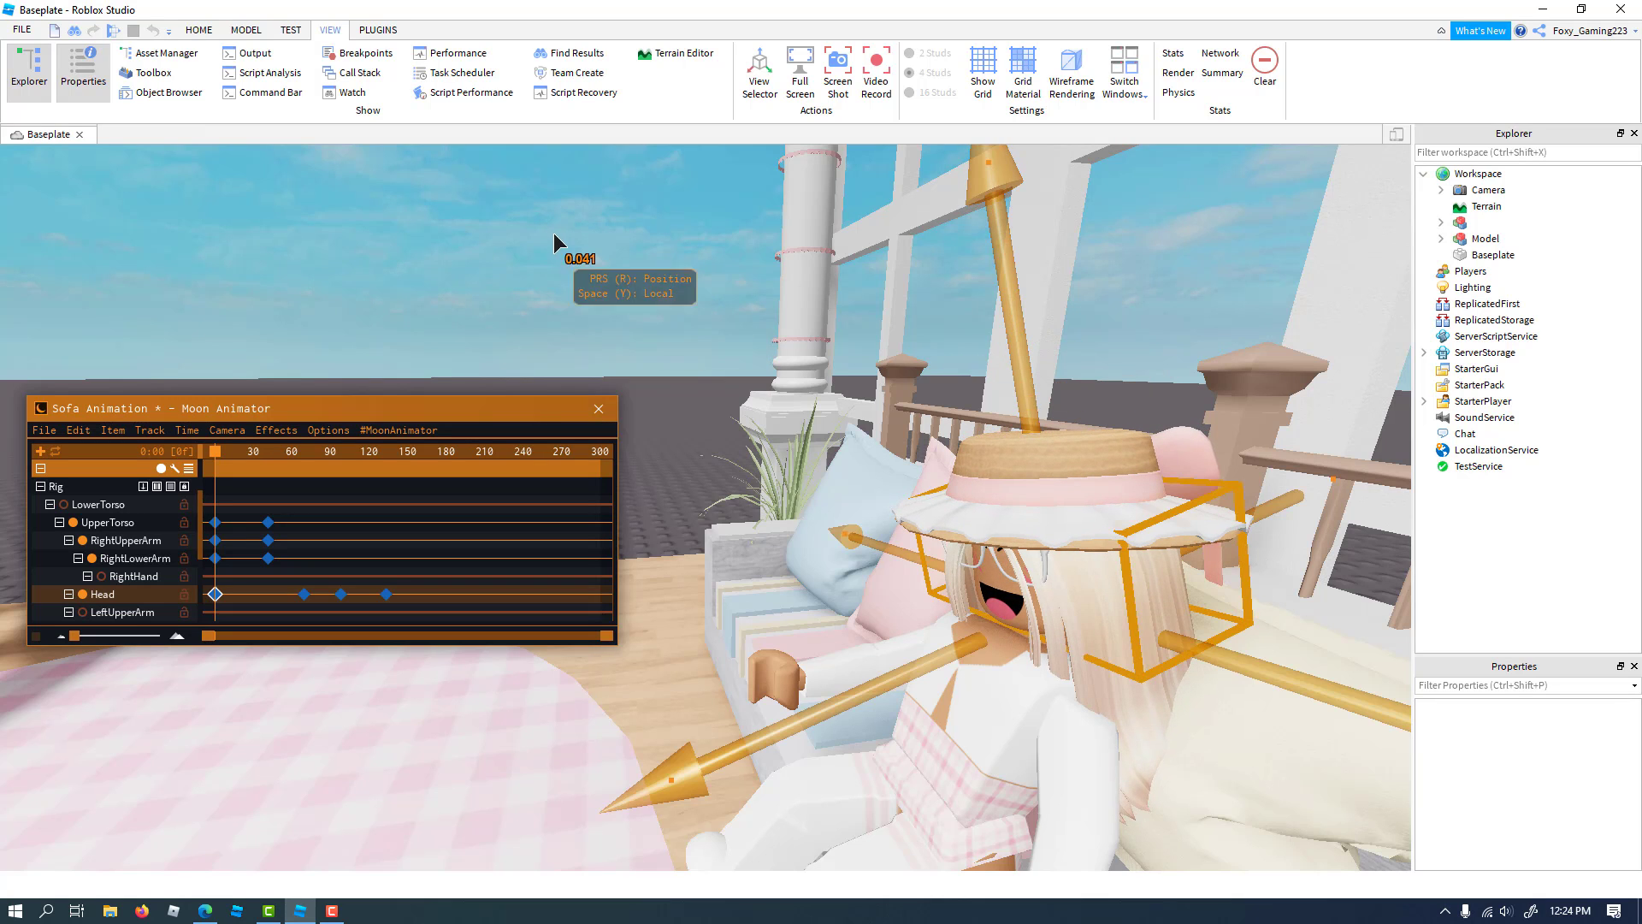
left_click(552, 233)
Play the animation from a wider view to check the adjusted head start pose, and return to frame 0
scroll(674, 334, "down", 5)
right_click_drag(675, 336, 674, 336)
key("space")
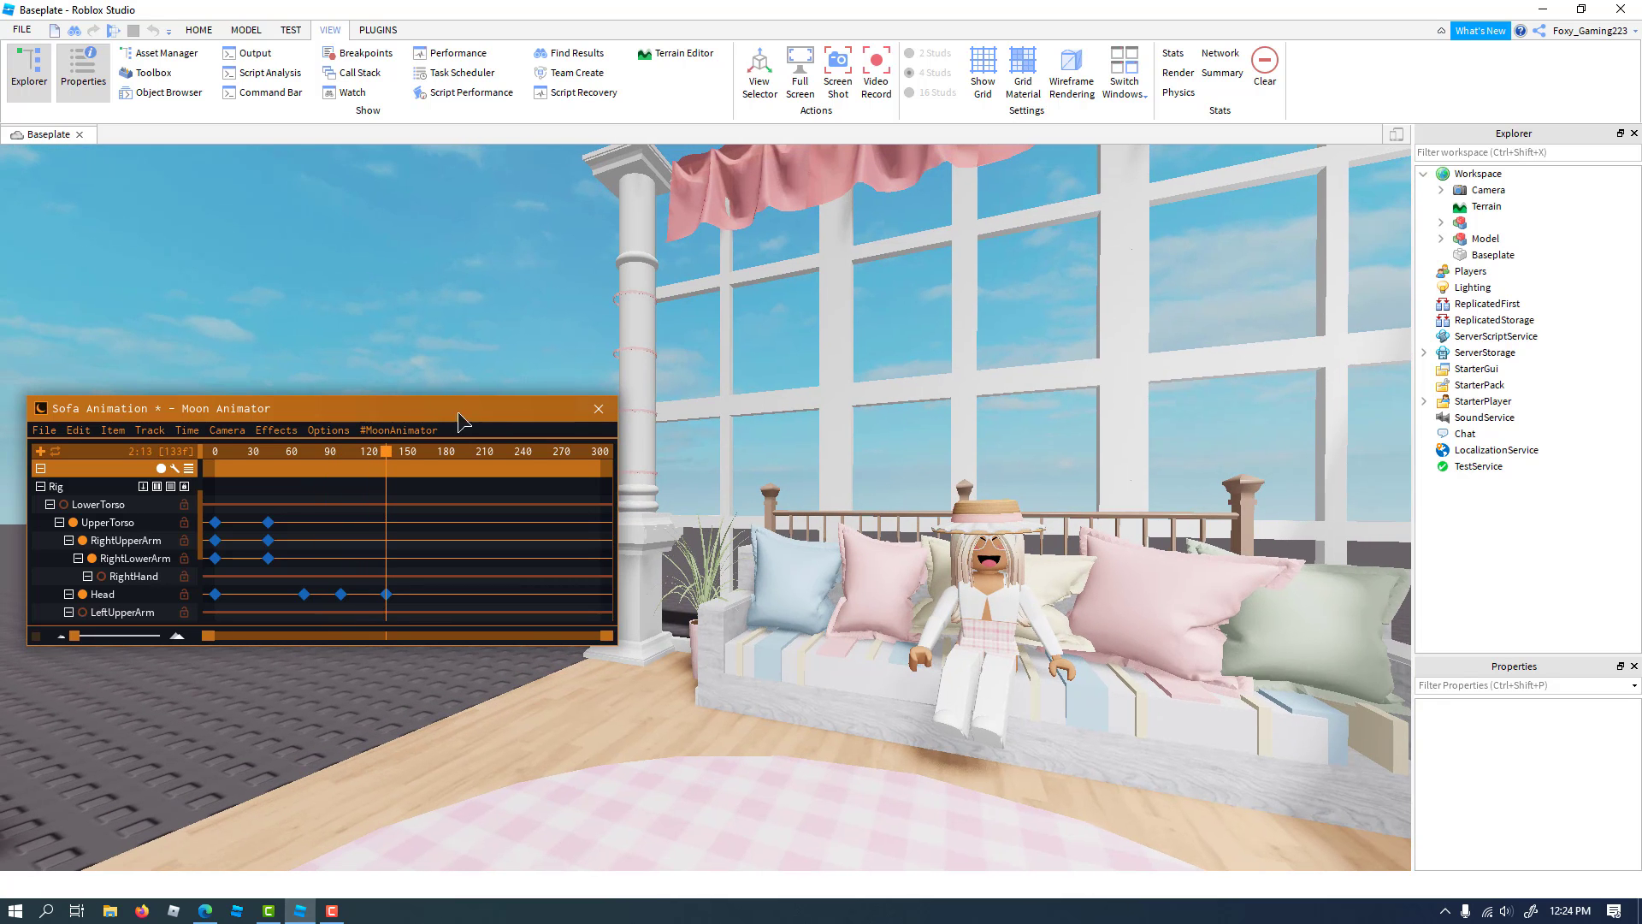
left_click_drag(380, 450, 197, 453)
Frame the seated avatar in a close front view and keyframe the Camera's CFrame at frame 0
right_click_drag(860, 579, 860, 579)
scroll(100, 609, "up", 2)
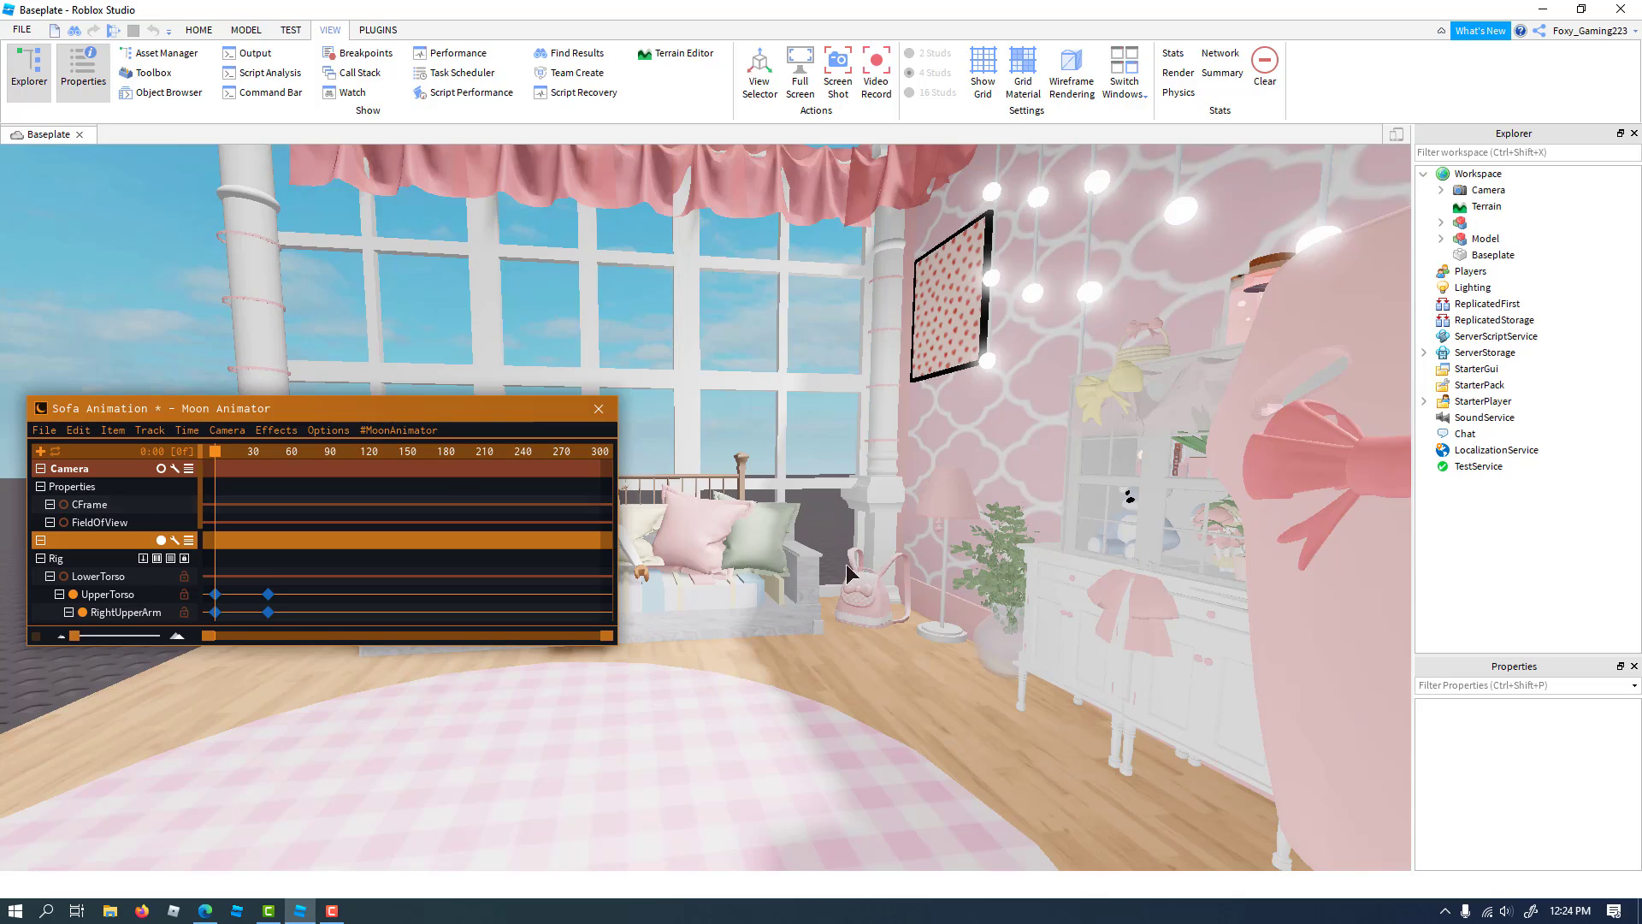
right_click_drag(847, 565, 857, 568)
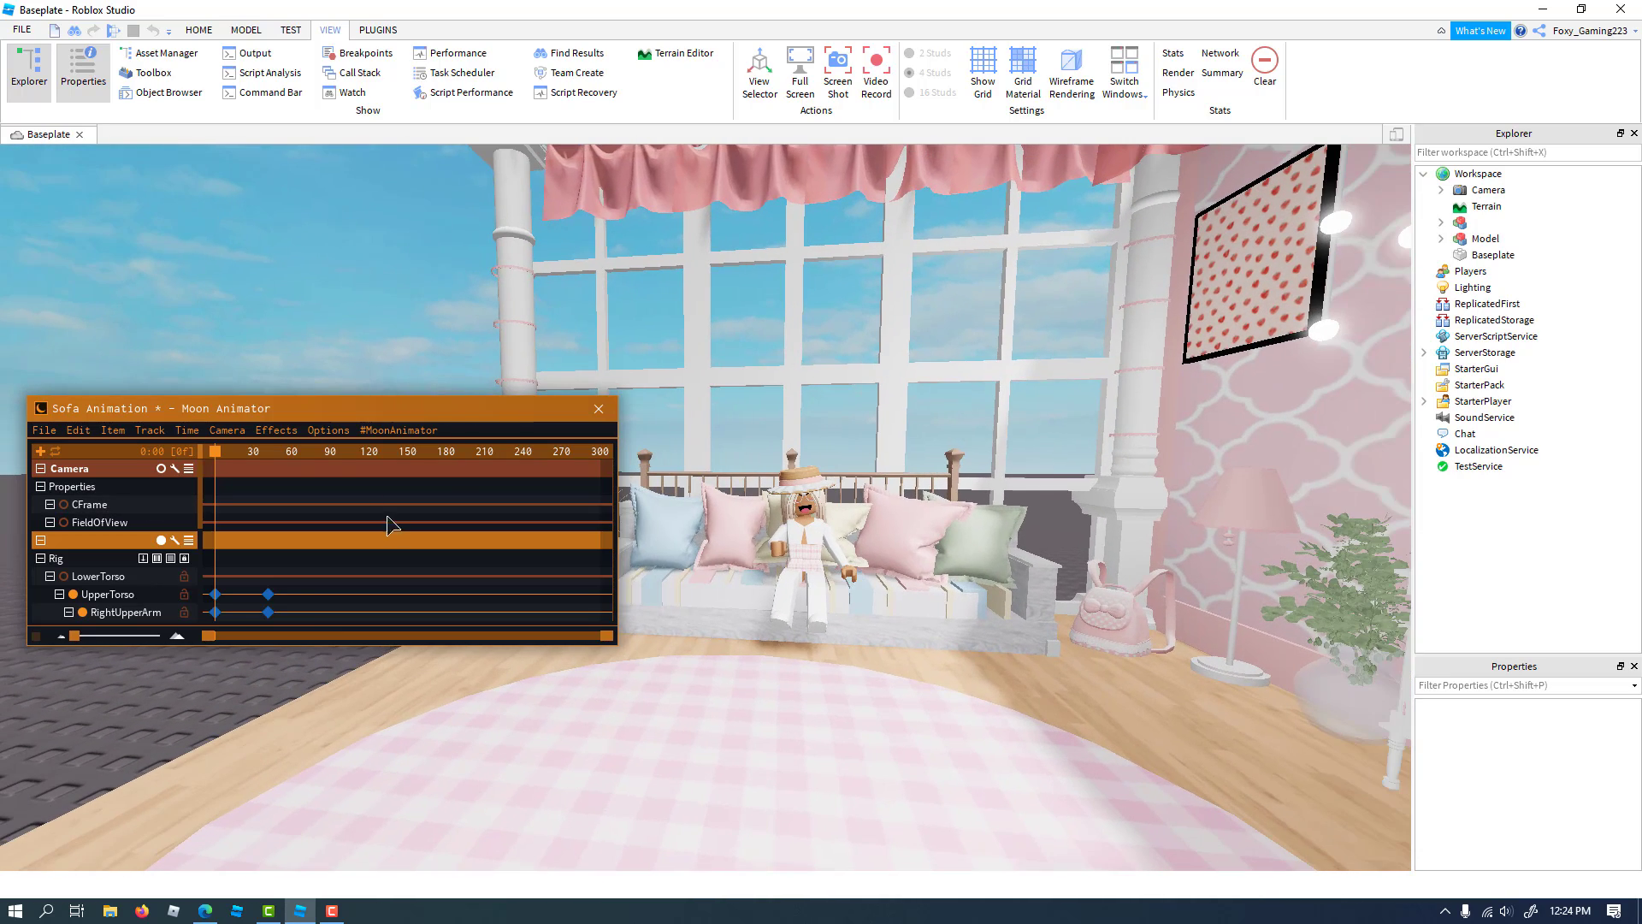
key("w")
right_click_drag(958, 628, 946, 627)
key("s")
key("w")
key("s")
key("w")
key("s")
key("w")
key("s")
key("w")
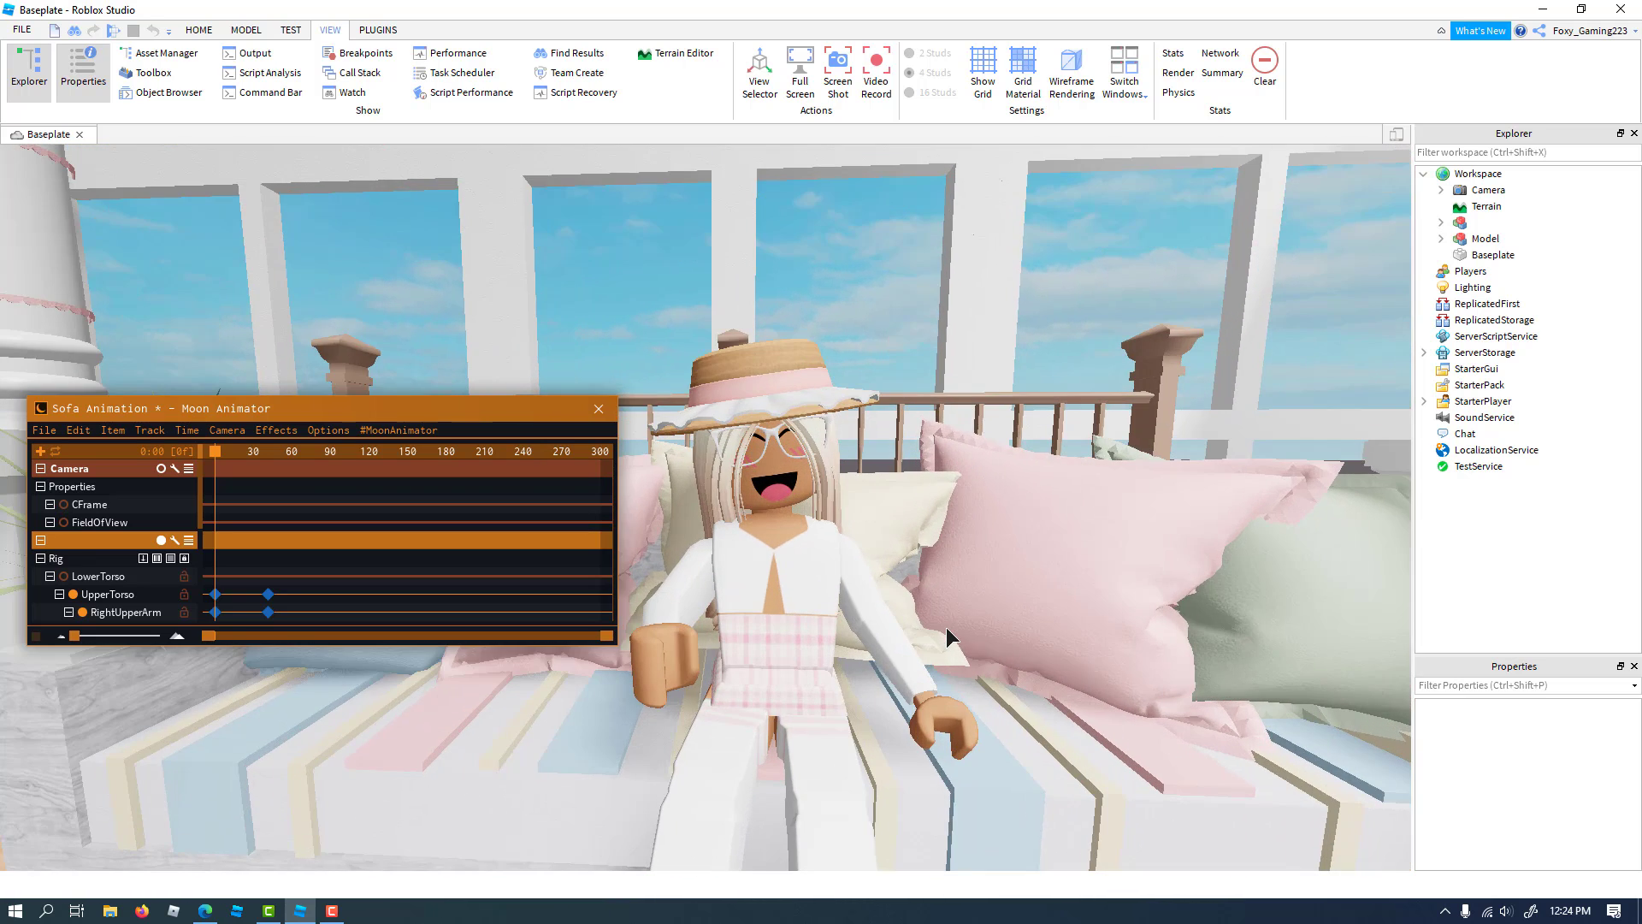
key("s")
key("w")
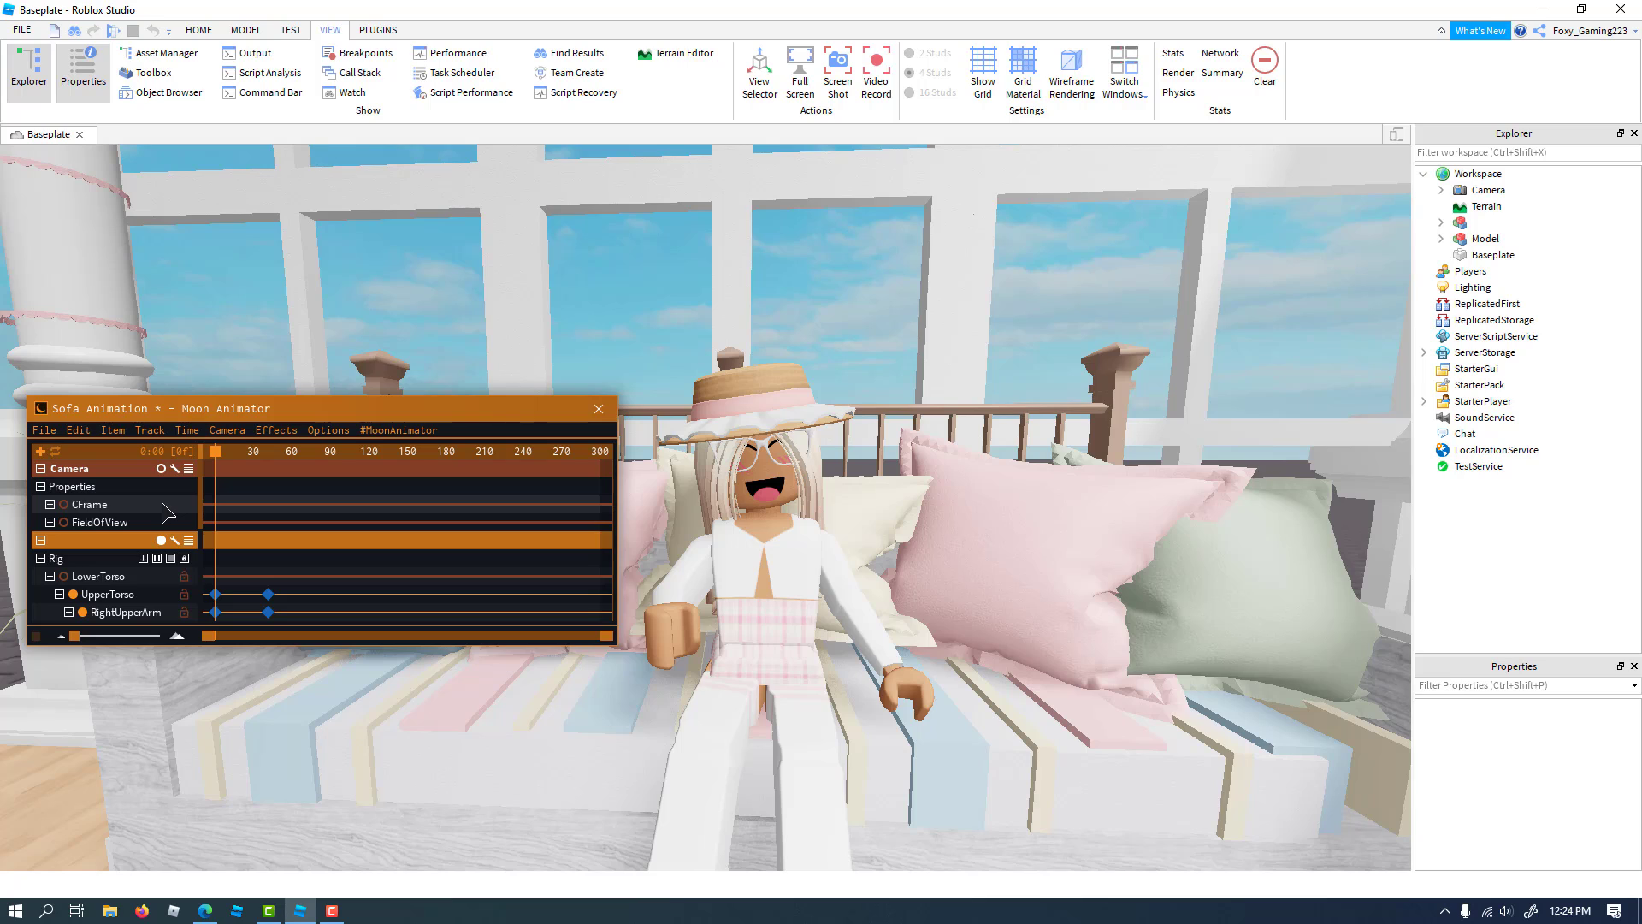
left_click(156, 503)
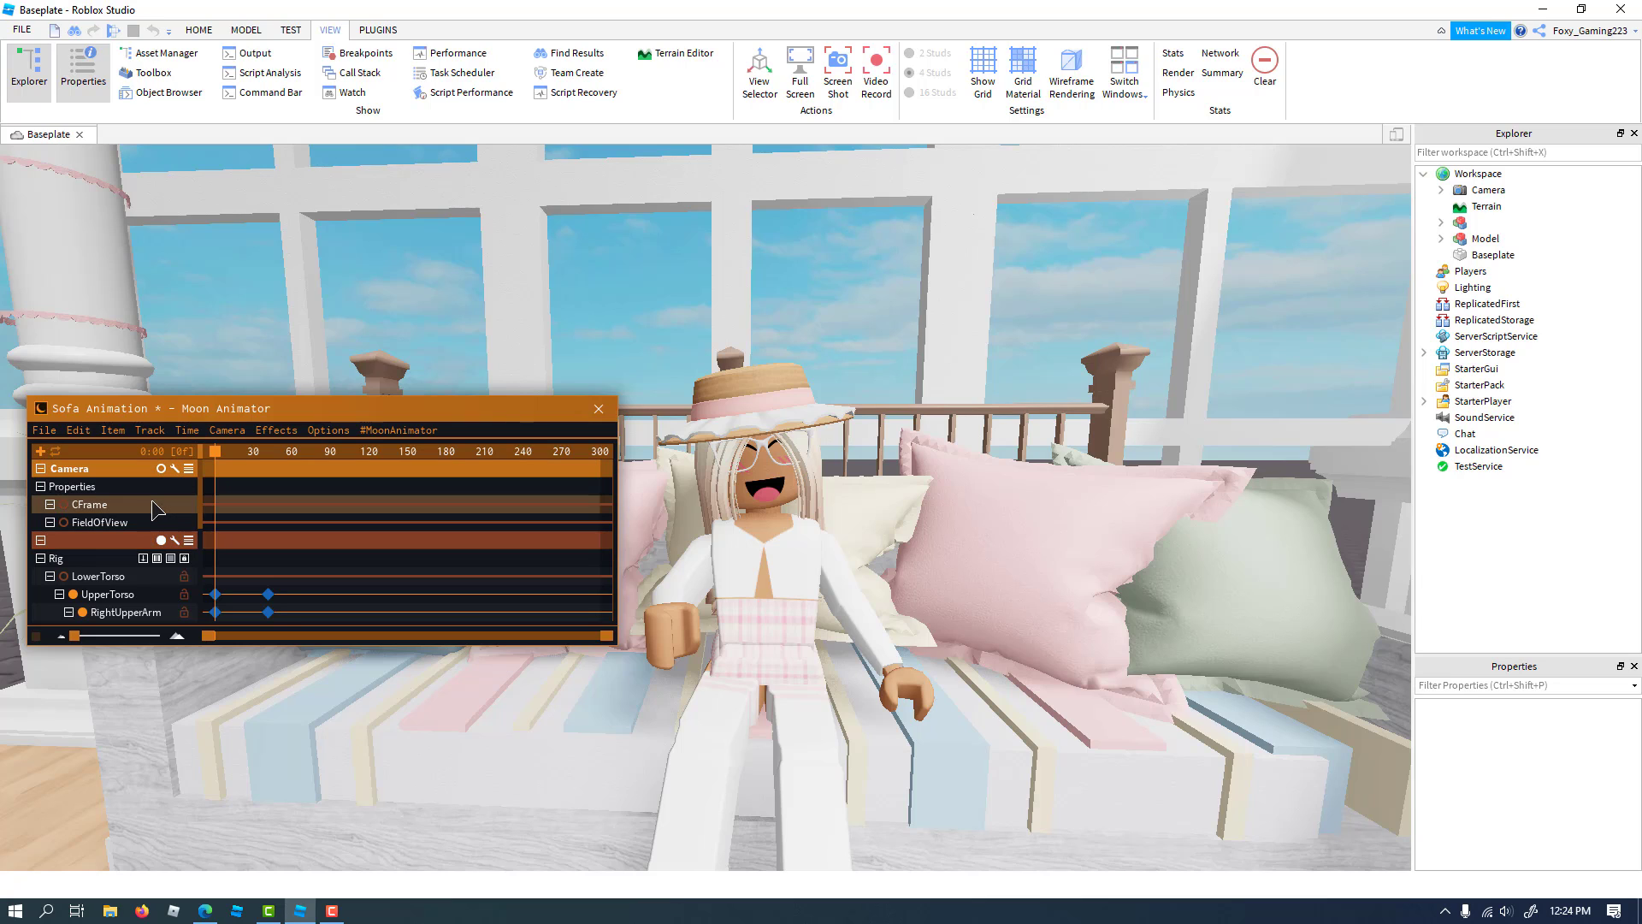
key("equal")
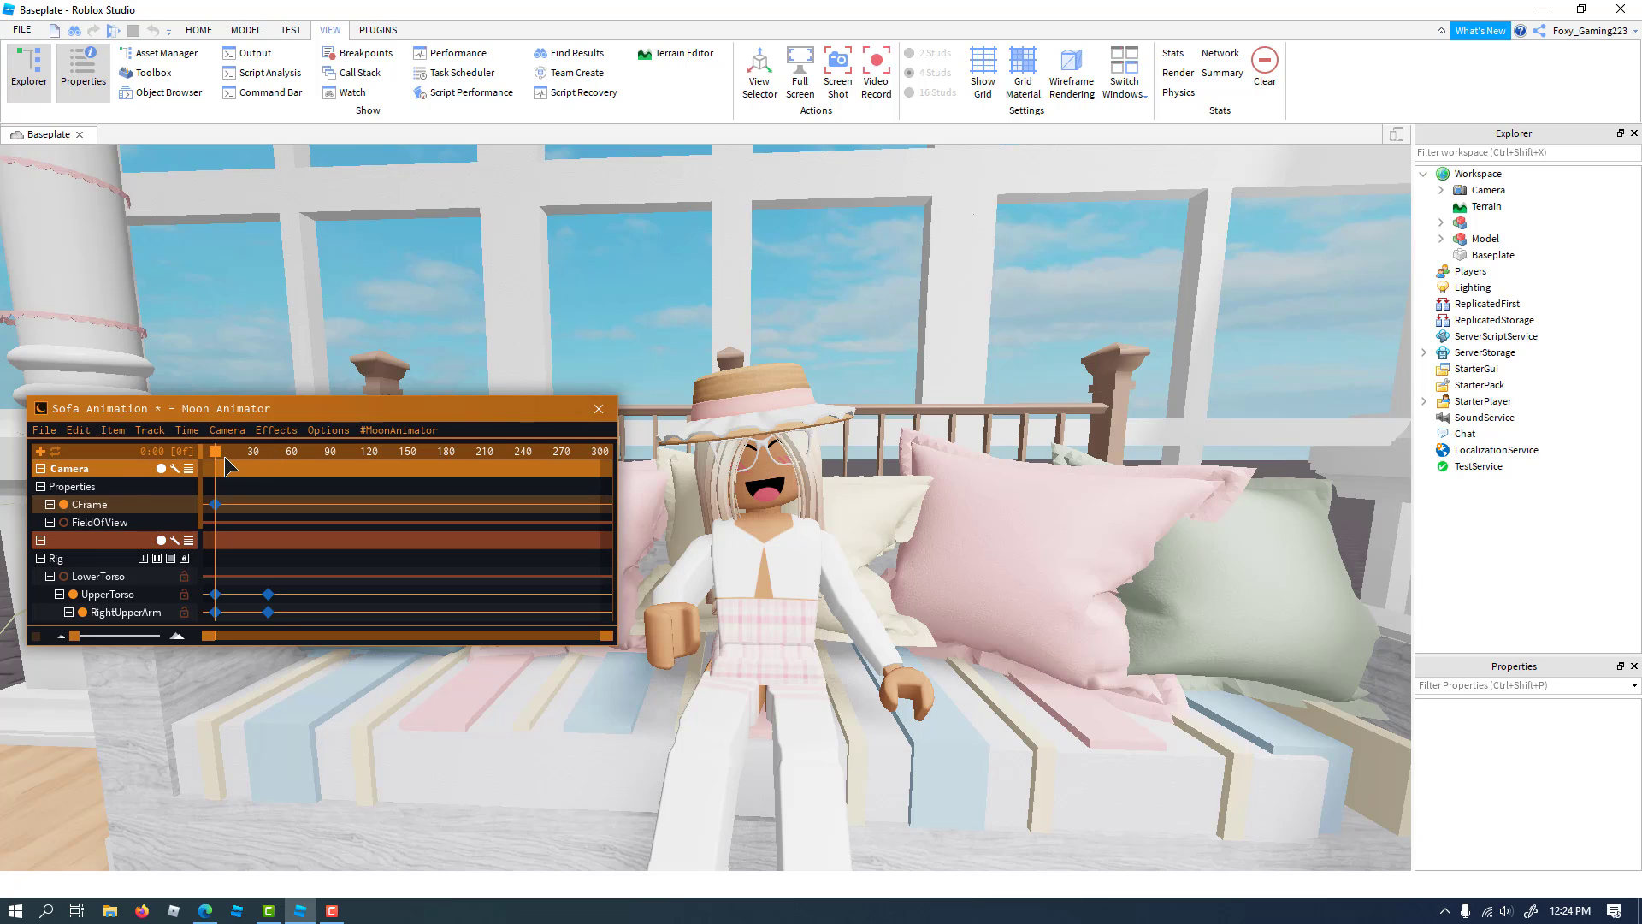
Pull the view slightly back from the avatar at frame 66 and keyframe the Camera's CFrame there
left_click_drag(219, 457, 279, 462)
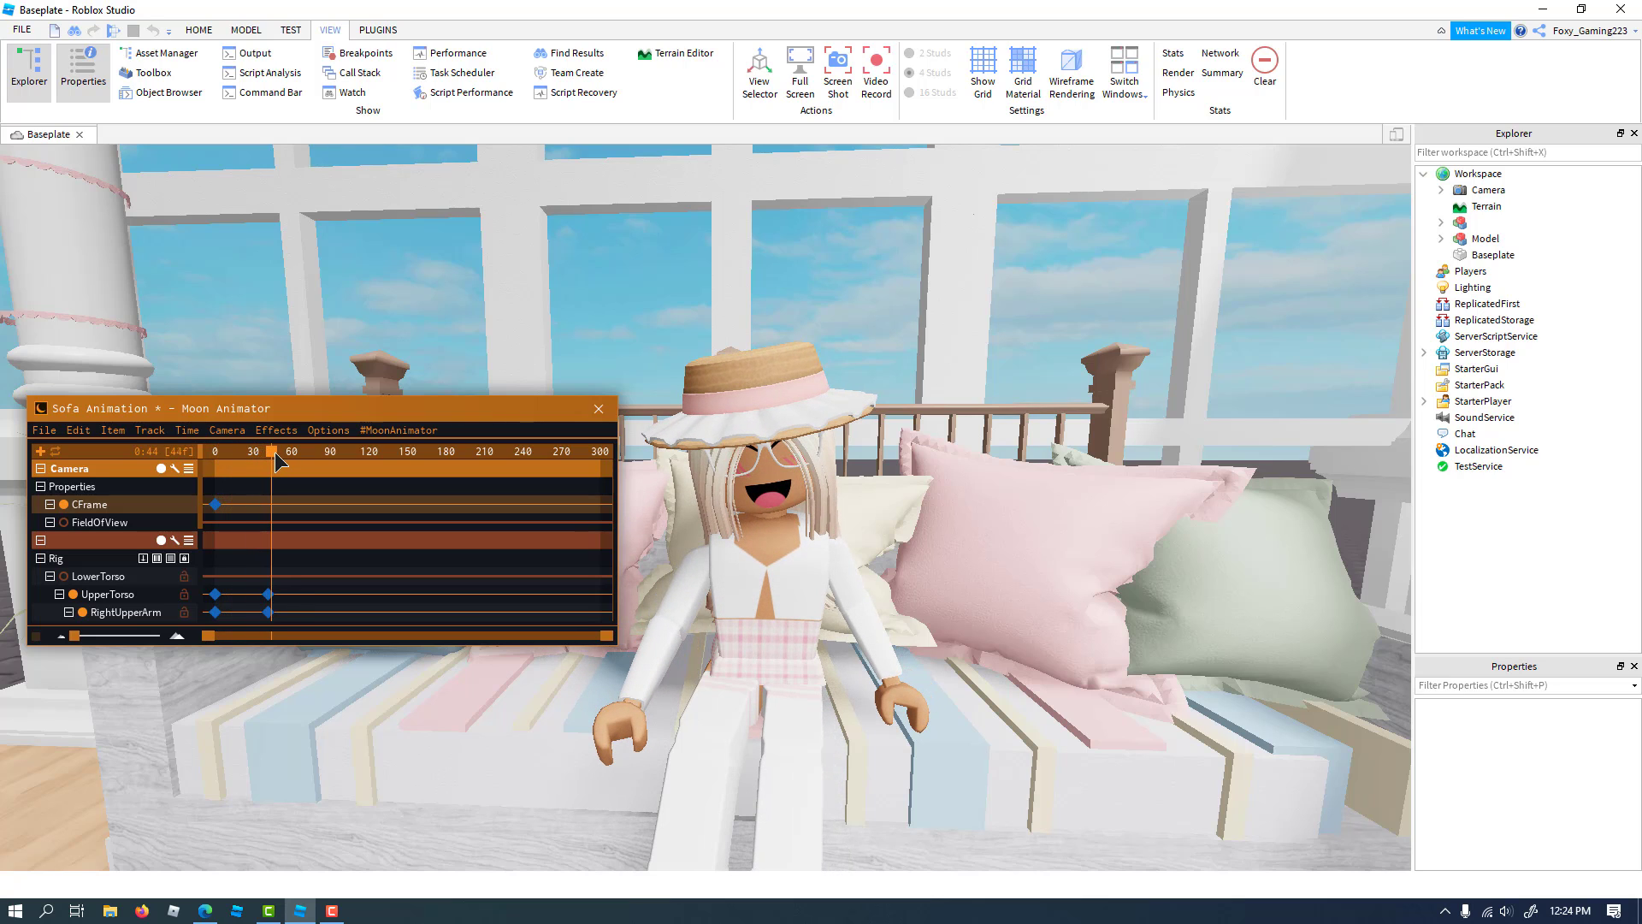
scroll(882, 539, "down", 3)
right_click(882, 544)
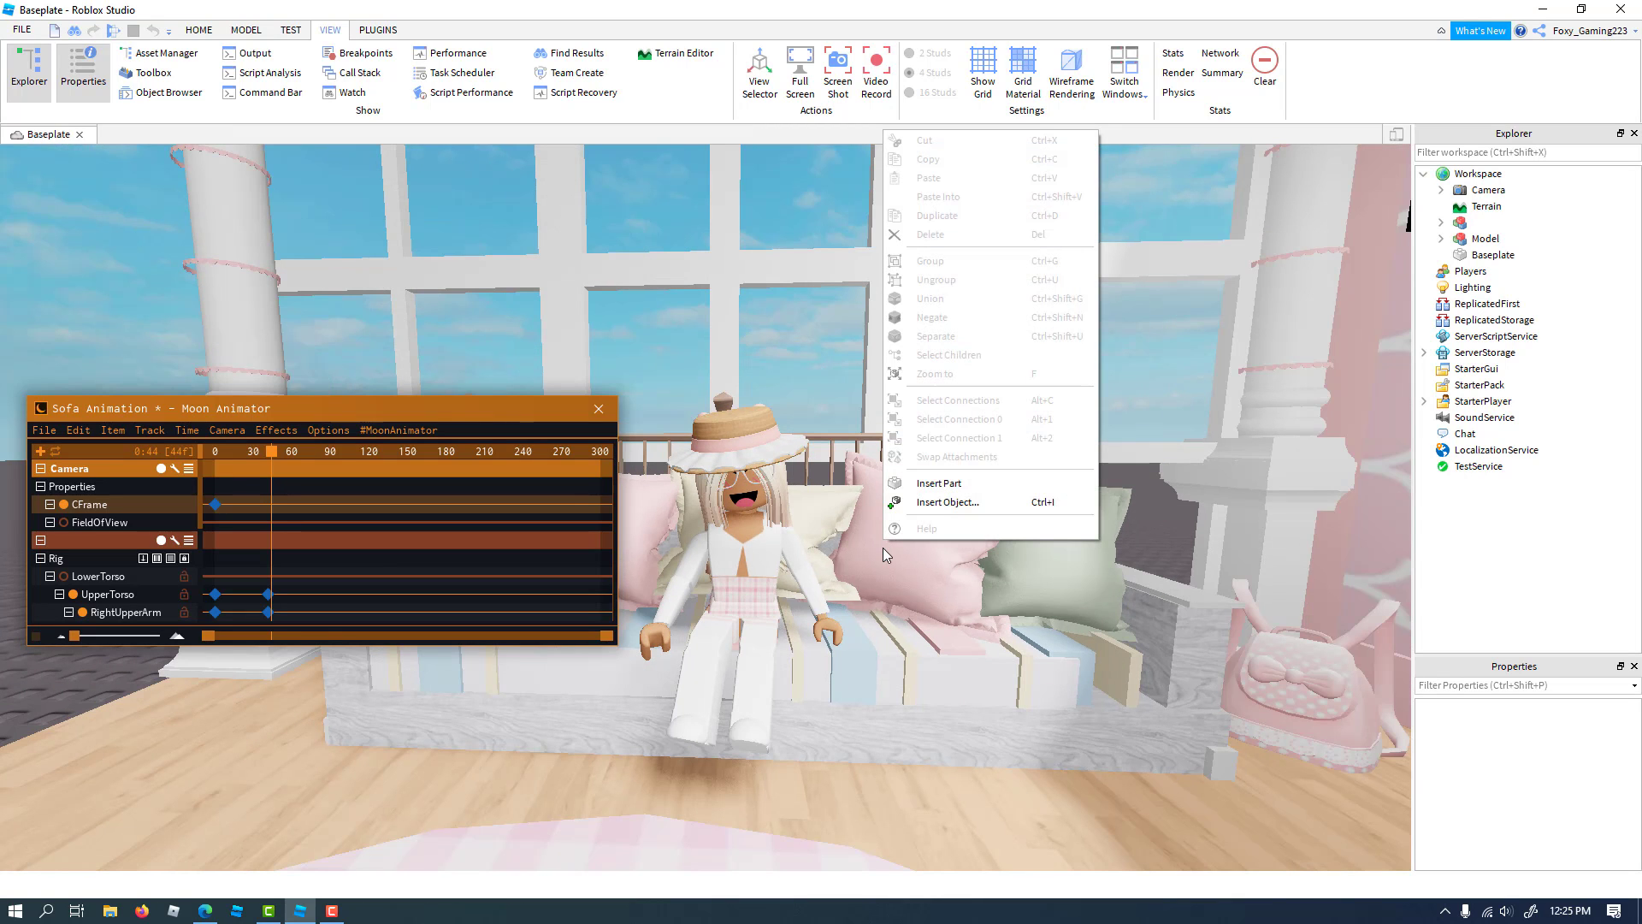
left_click(320, 455)
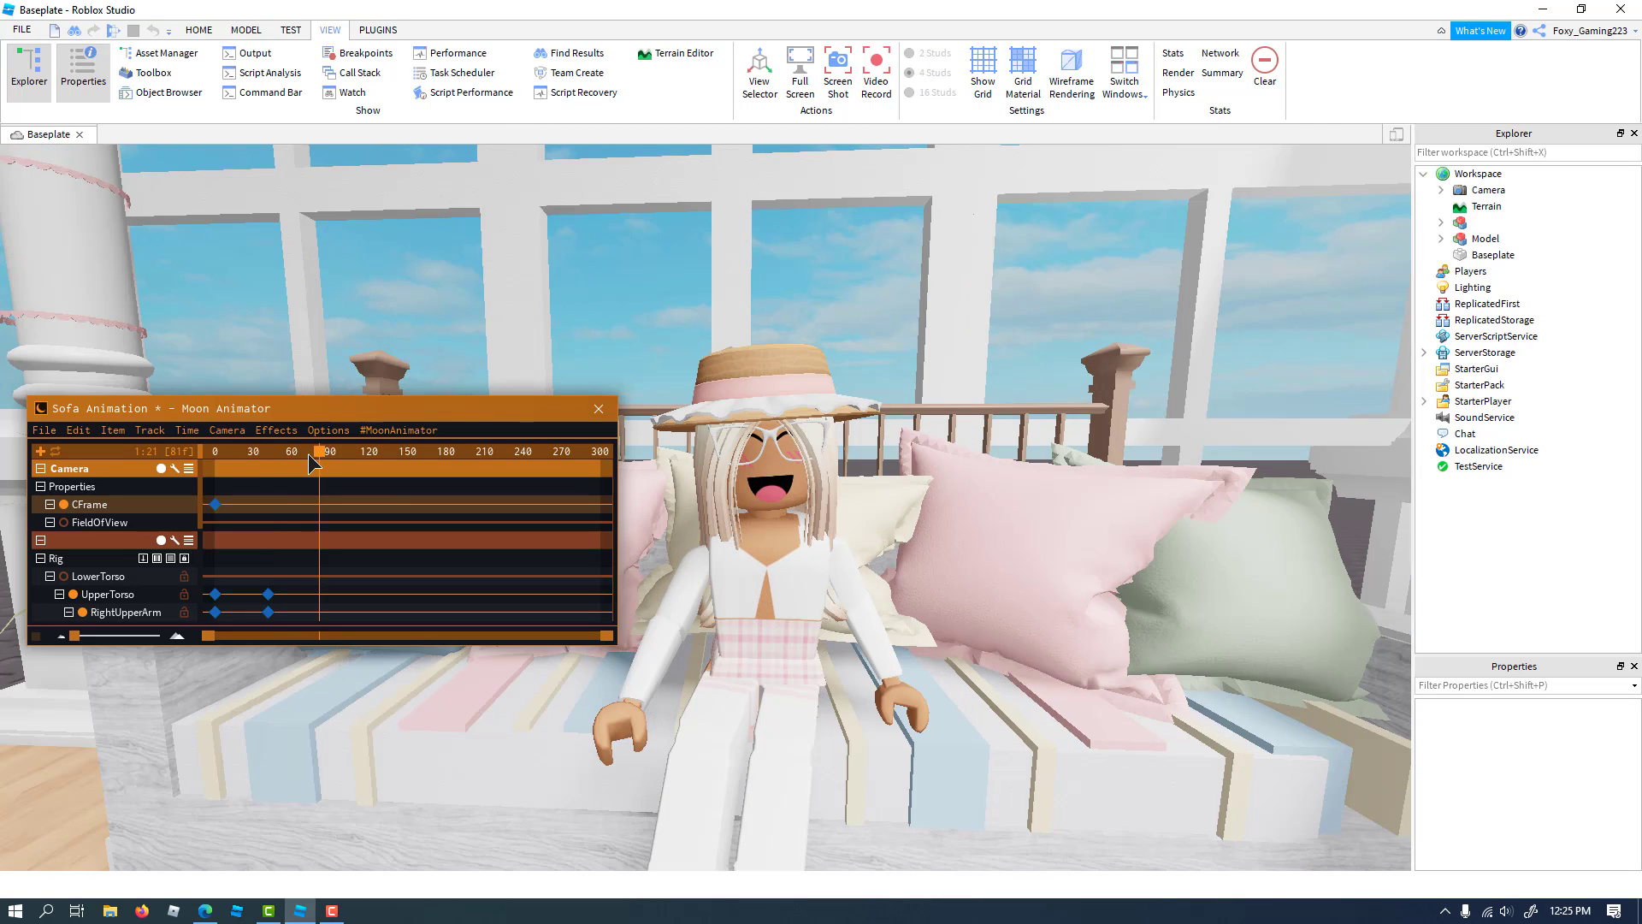
mouse_move(308, 453)
left_mouse_down()
mouse_move(263, 454)
mouse_move(298, 453)
left_mouse_up()
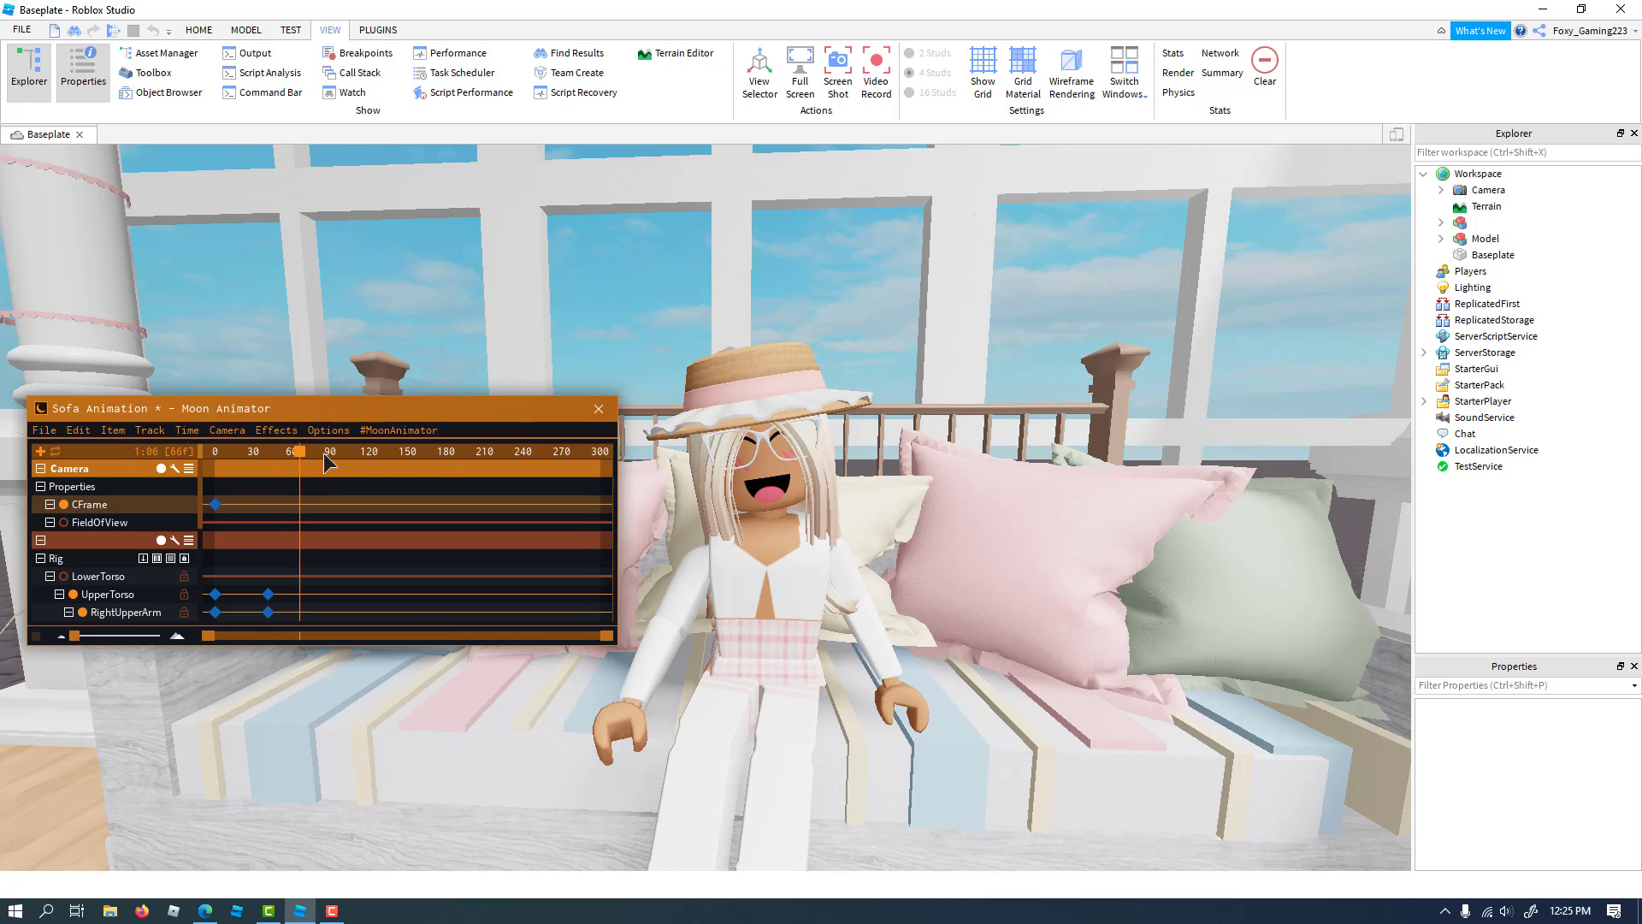
scroll(441, 454, "down", 3)
scroll(466, 486, "up", 2)
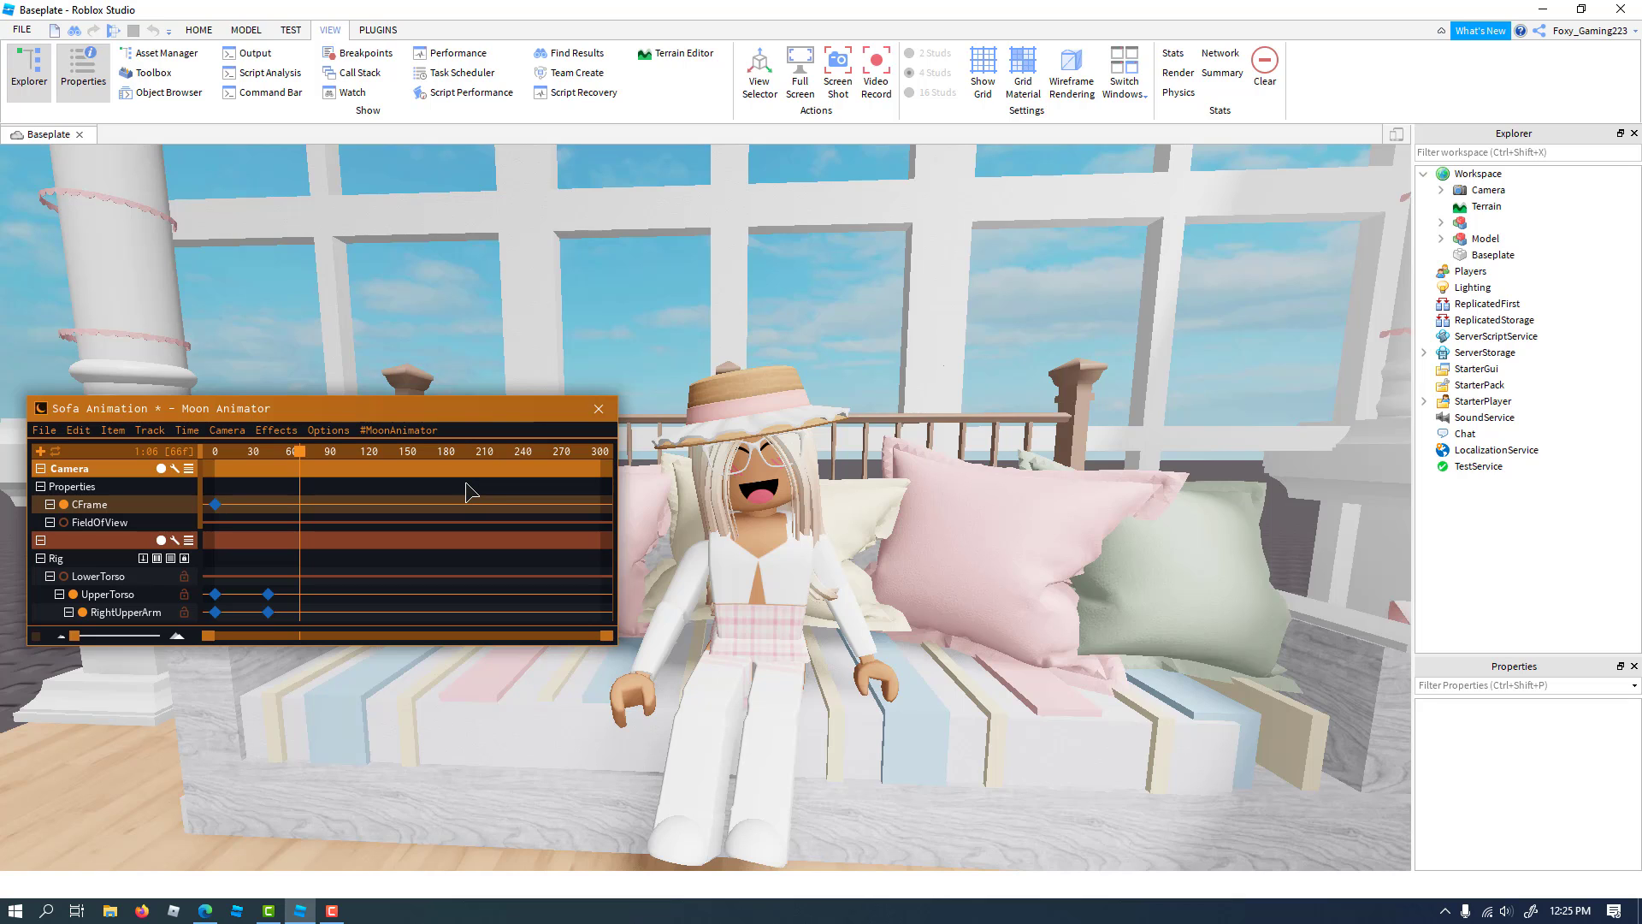
Keyframe the Camera's CFrame with a slightly shifted view at frame 97 and a view shifted back at frame 119
left_click_drag(289, 453, 339, 470)
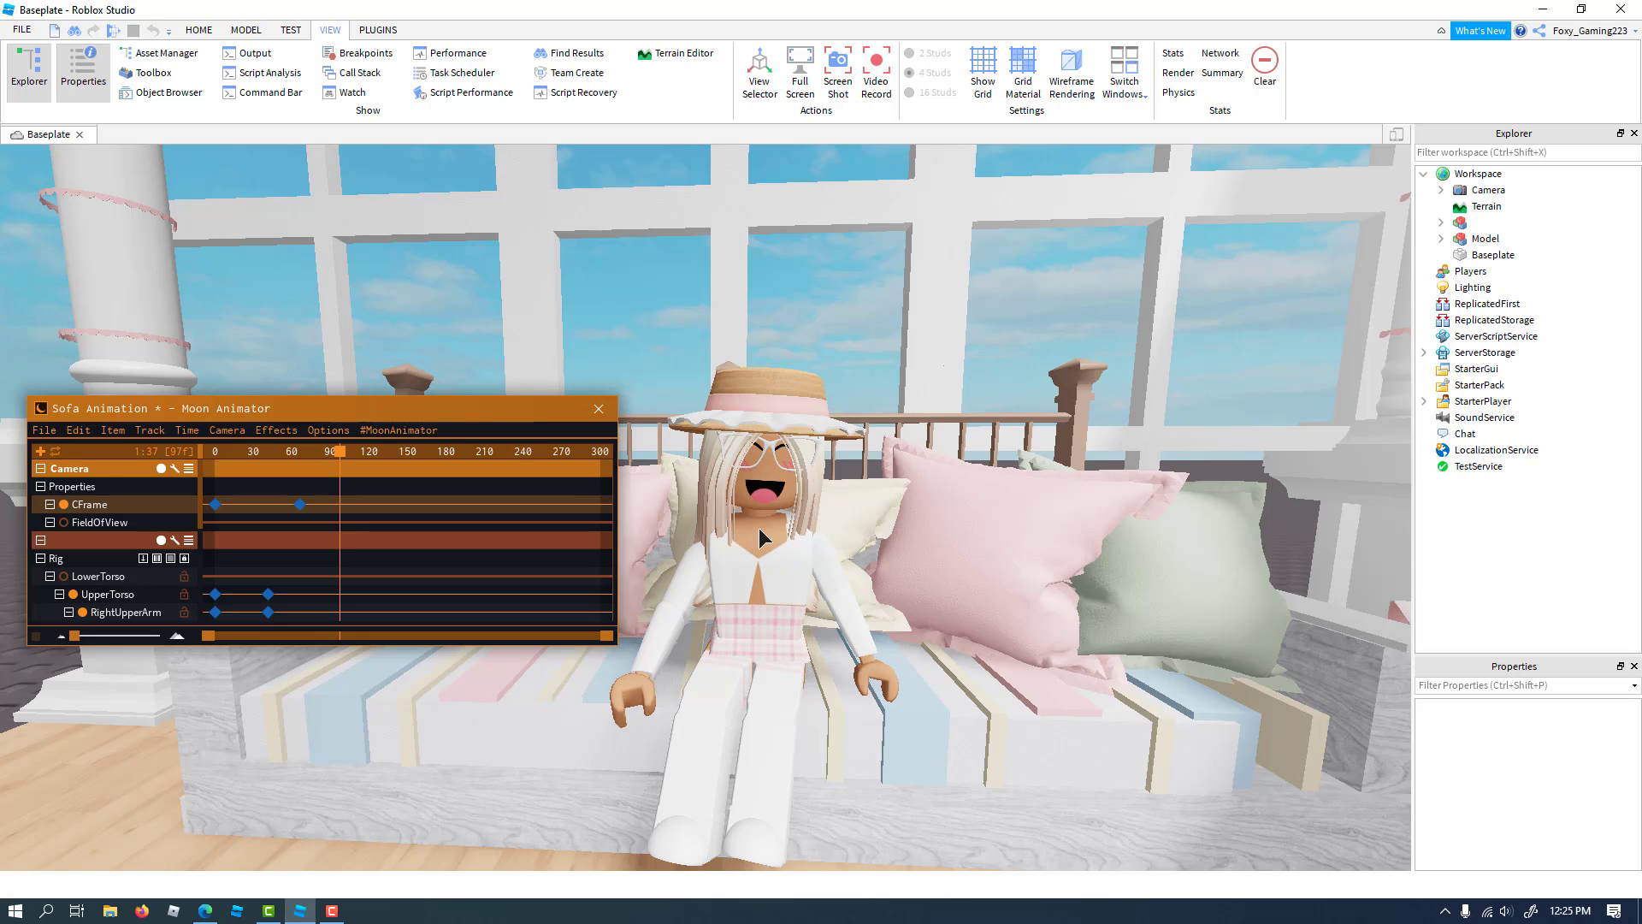
right_click_drag(758, 526, 757, 527)
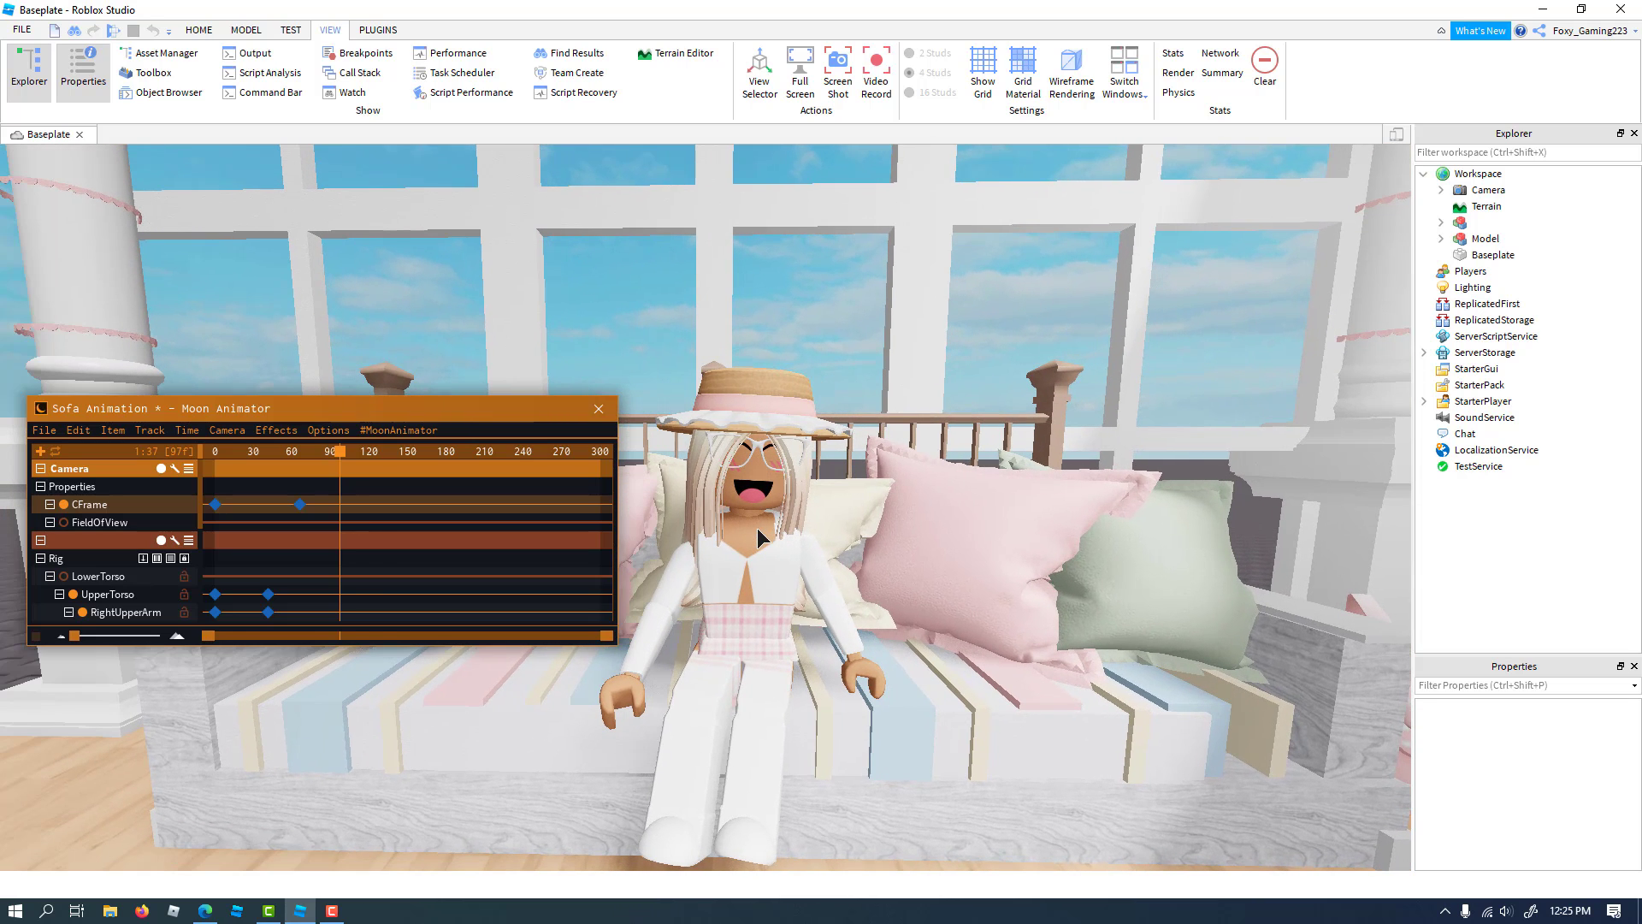
right_click_drag(759, 527, 760, 527)
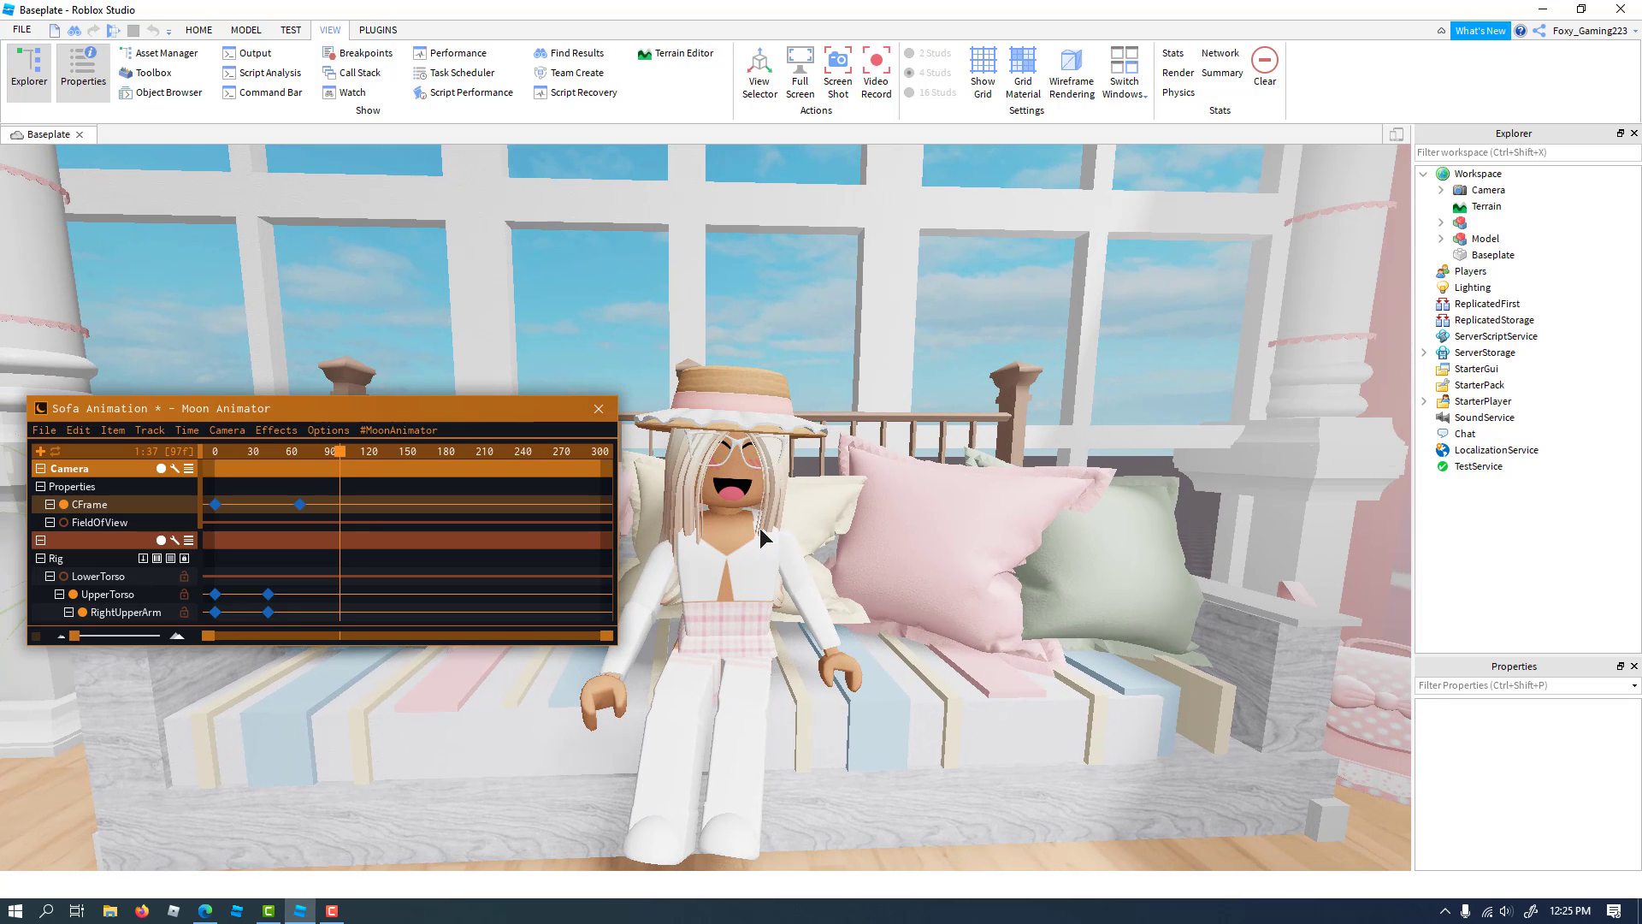
key("equal")
mouse_move(346, 458)
left_mouse_down()
mouse_move(526, 453)
mouse_move(316, 453)
mouse_move(375, 453)
left_mouse_up()
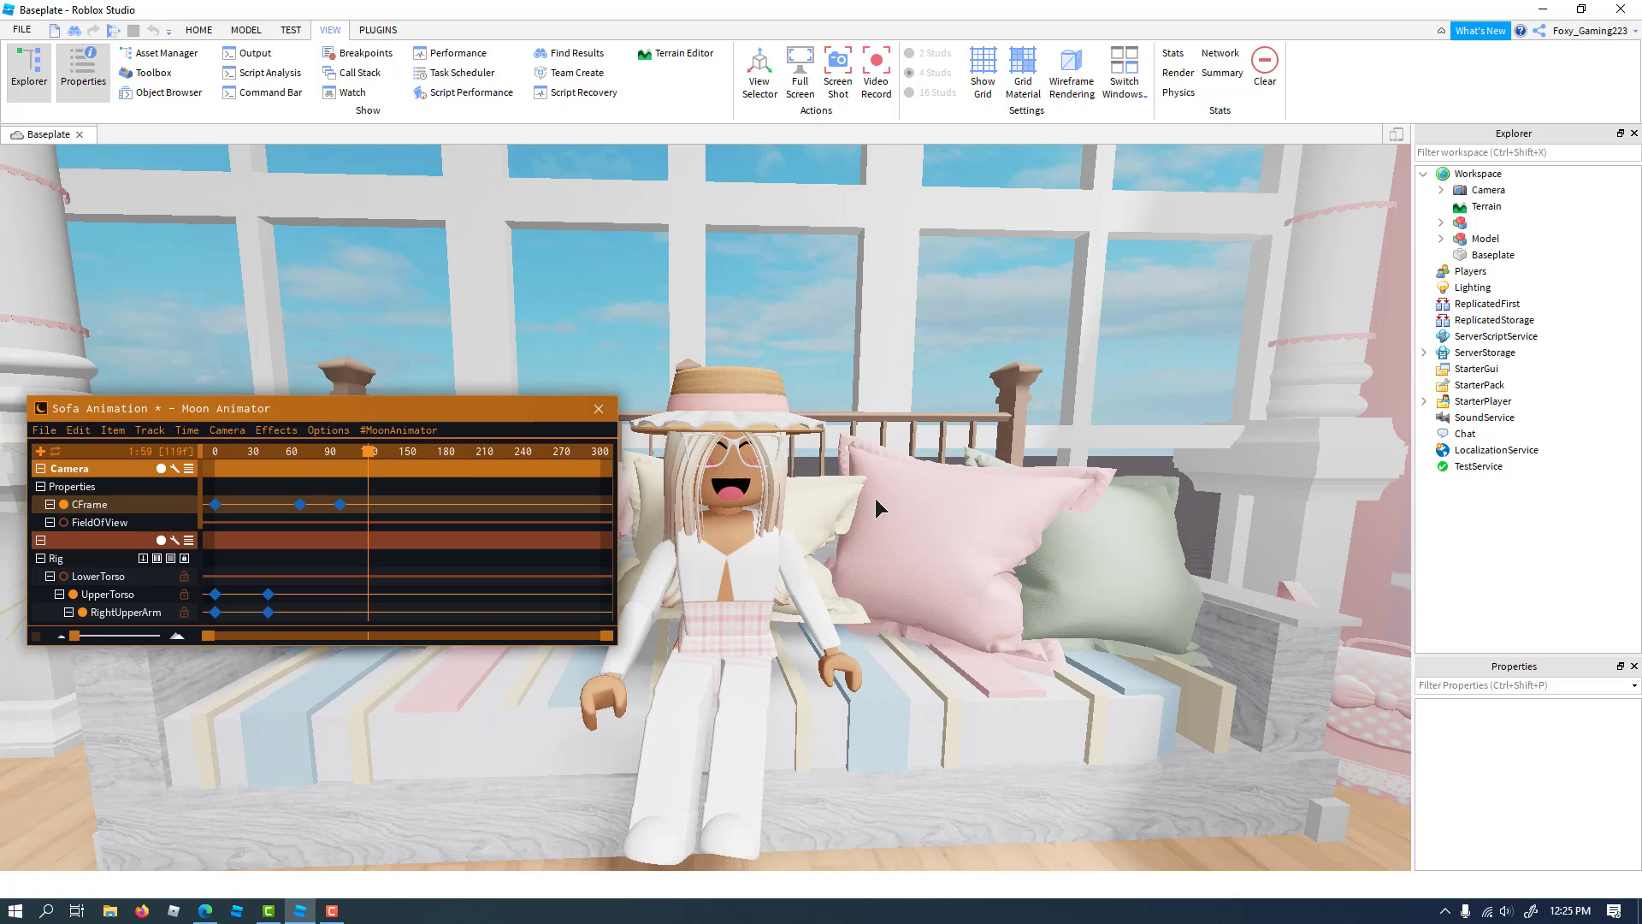
right_click_drag(894, 500, 895, 500)
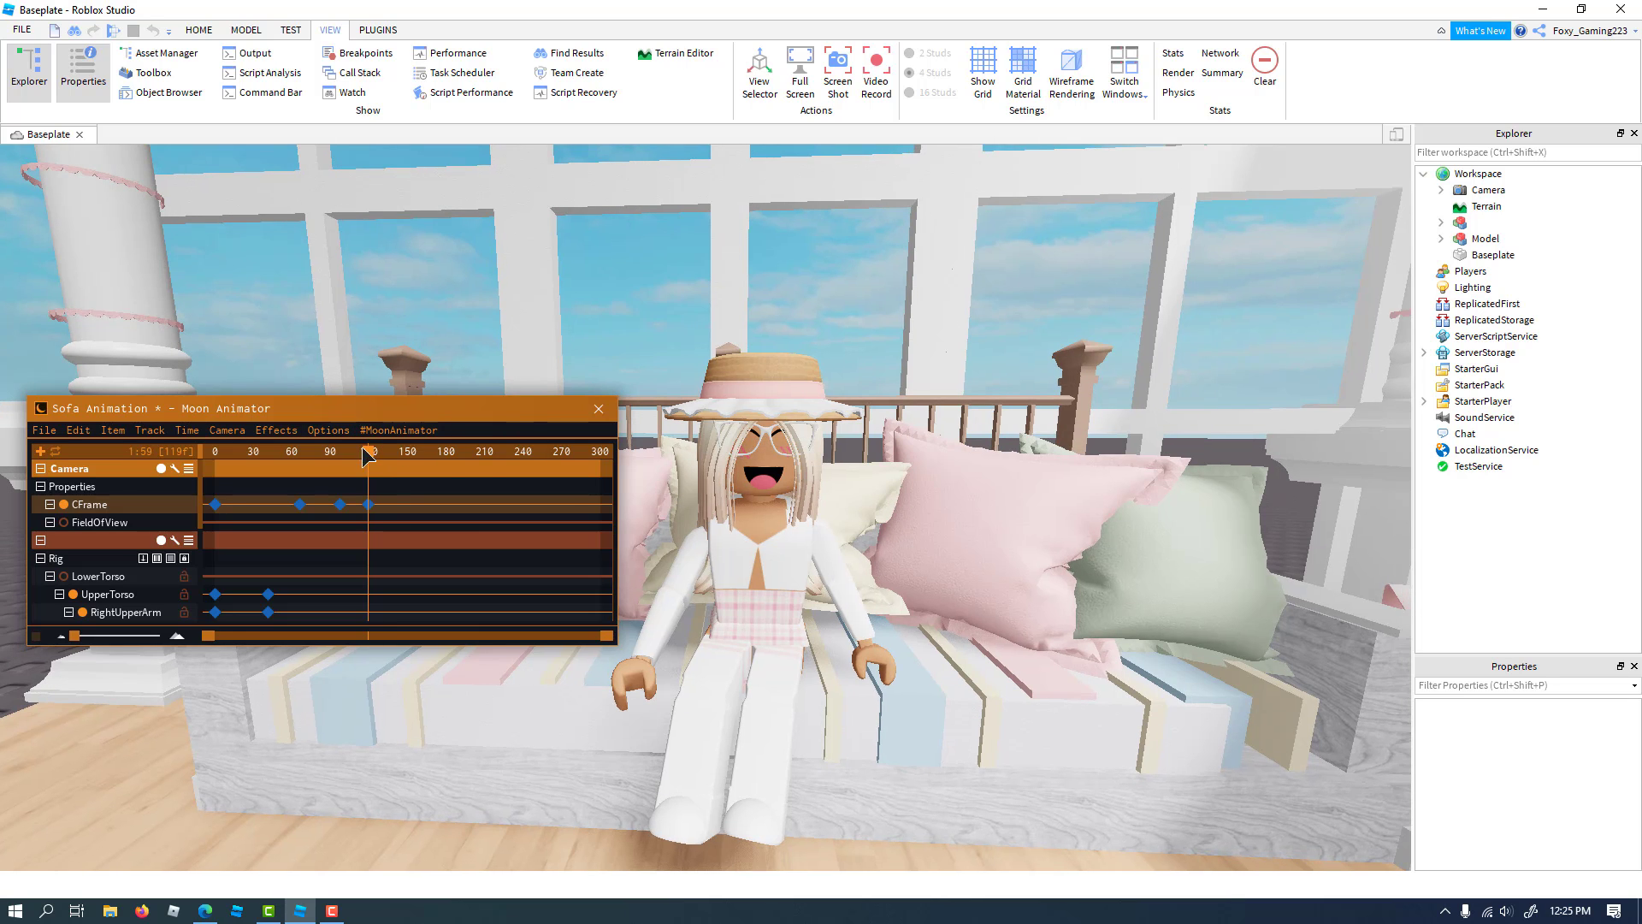
Play the animation from frame 0 to check the camera movement, and scrub back to frame 113
left_click_drag(373, 450, 117, 454)
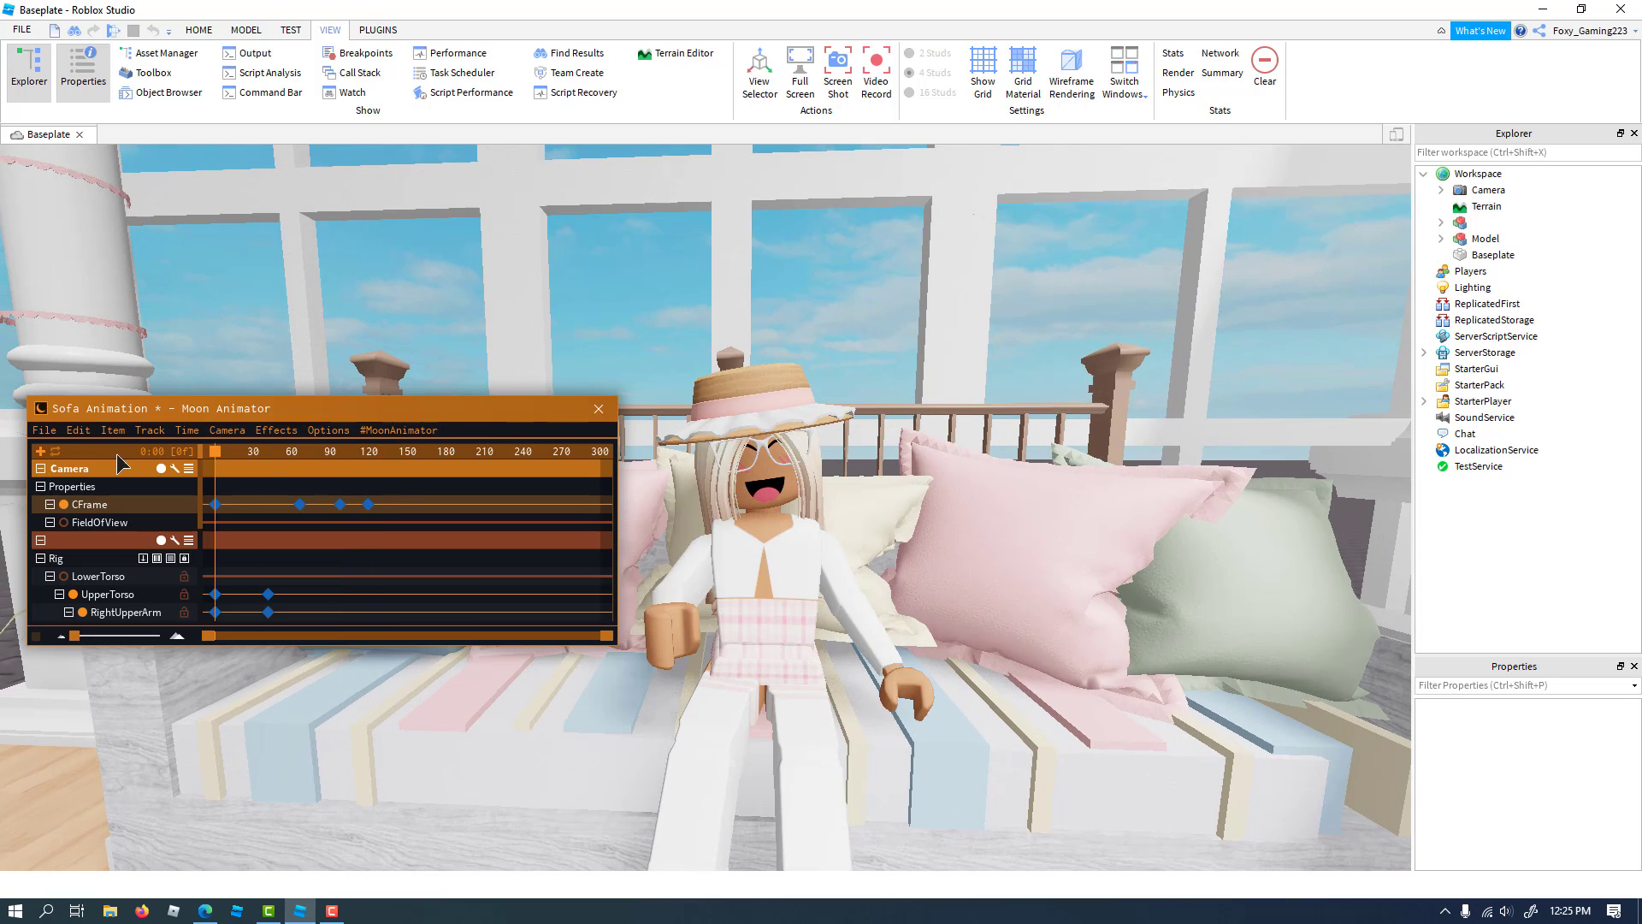
key("space")
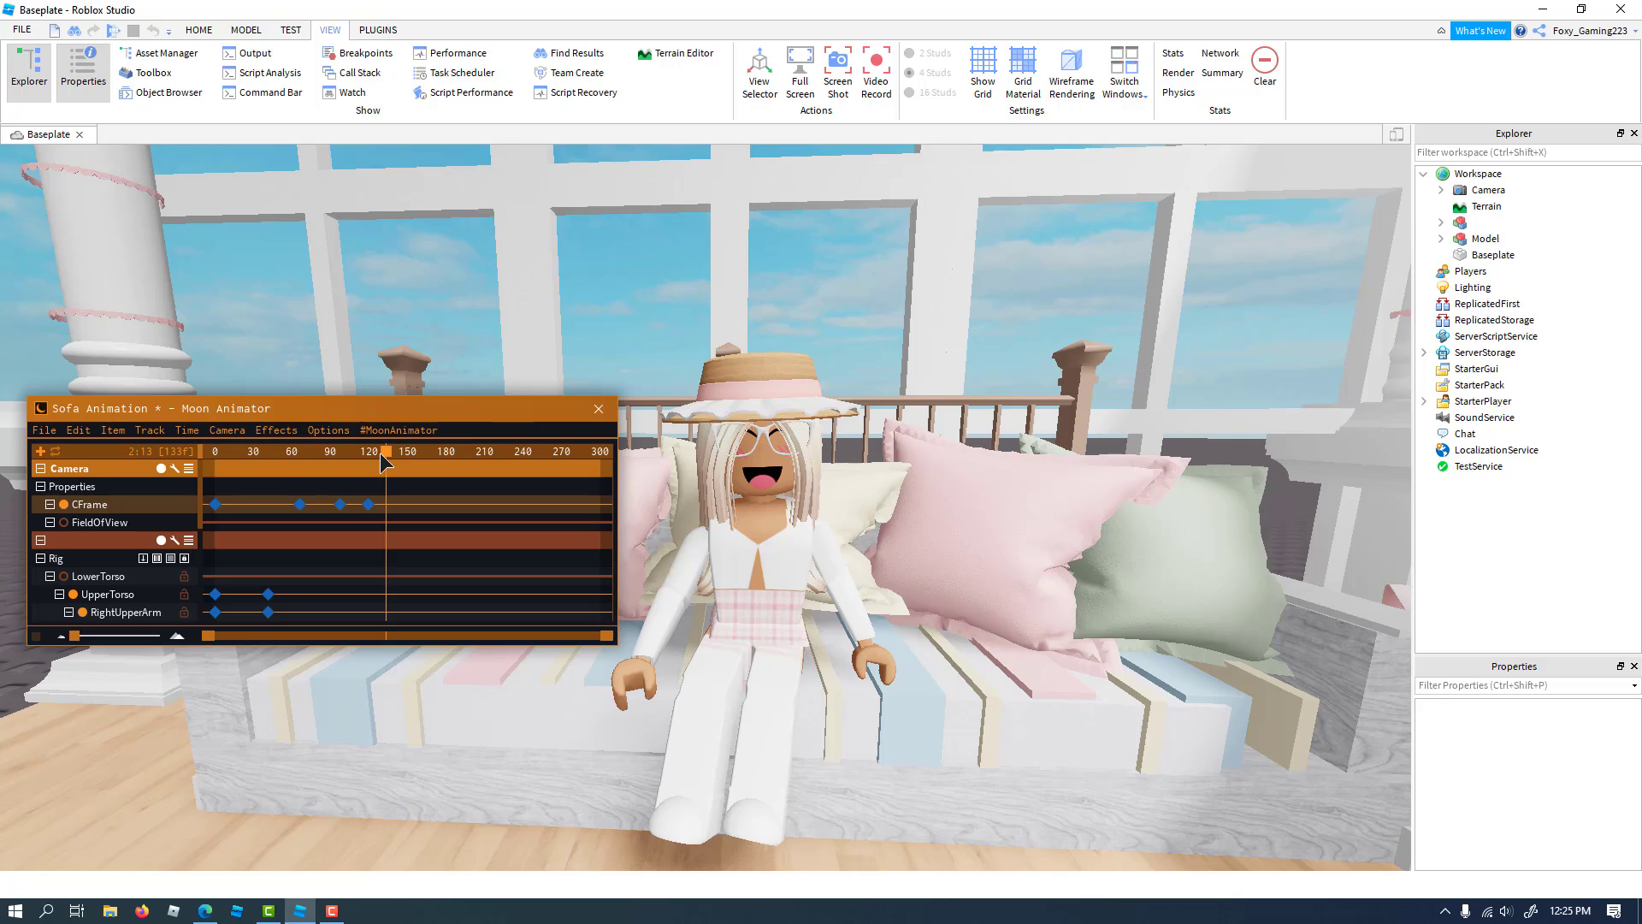
mouse_move(382, 451)
left_mouse_down()
mouse_move(210, 451)
mouse_move(450, 453)
mouse_move(294, 444)
mouse_move(361, 439)
left_mouse_up()
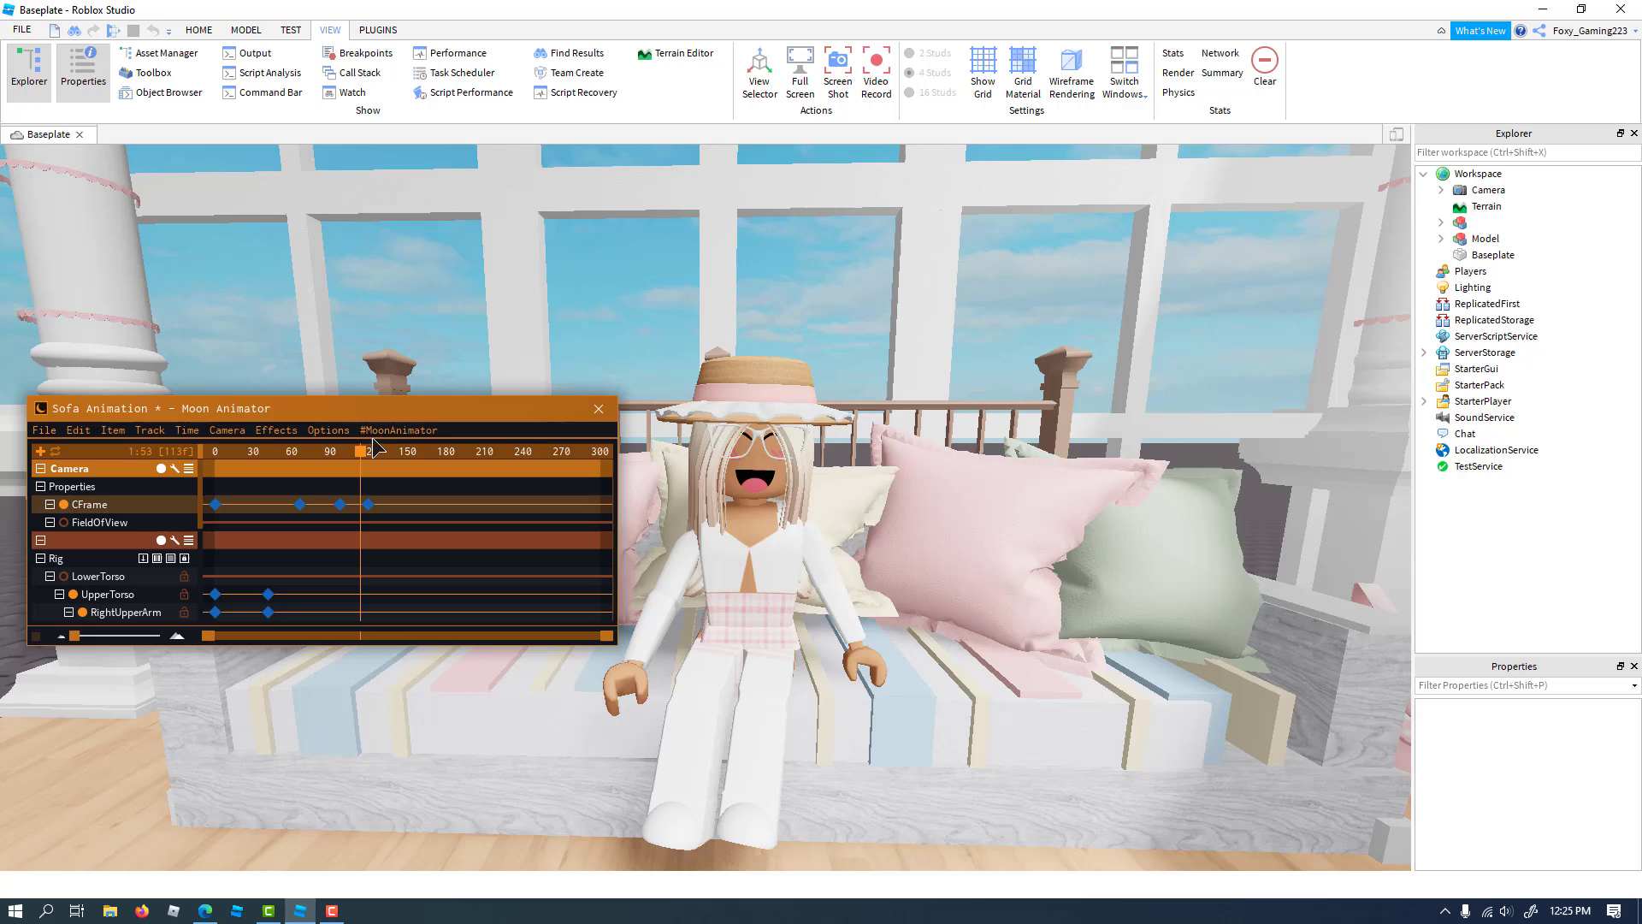
Start a new animation, save the changes to Sofa Animation, and cancel the new animation
left_click(55, 436)
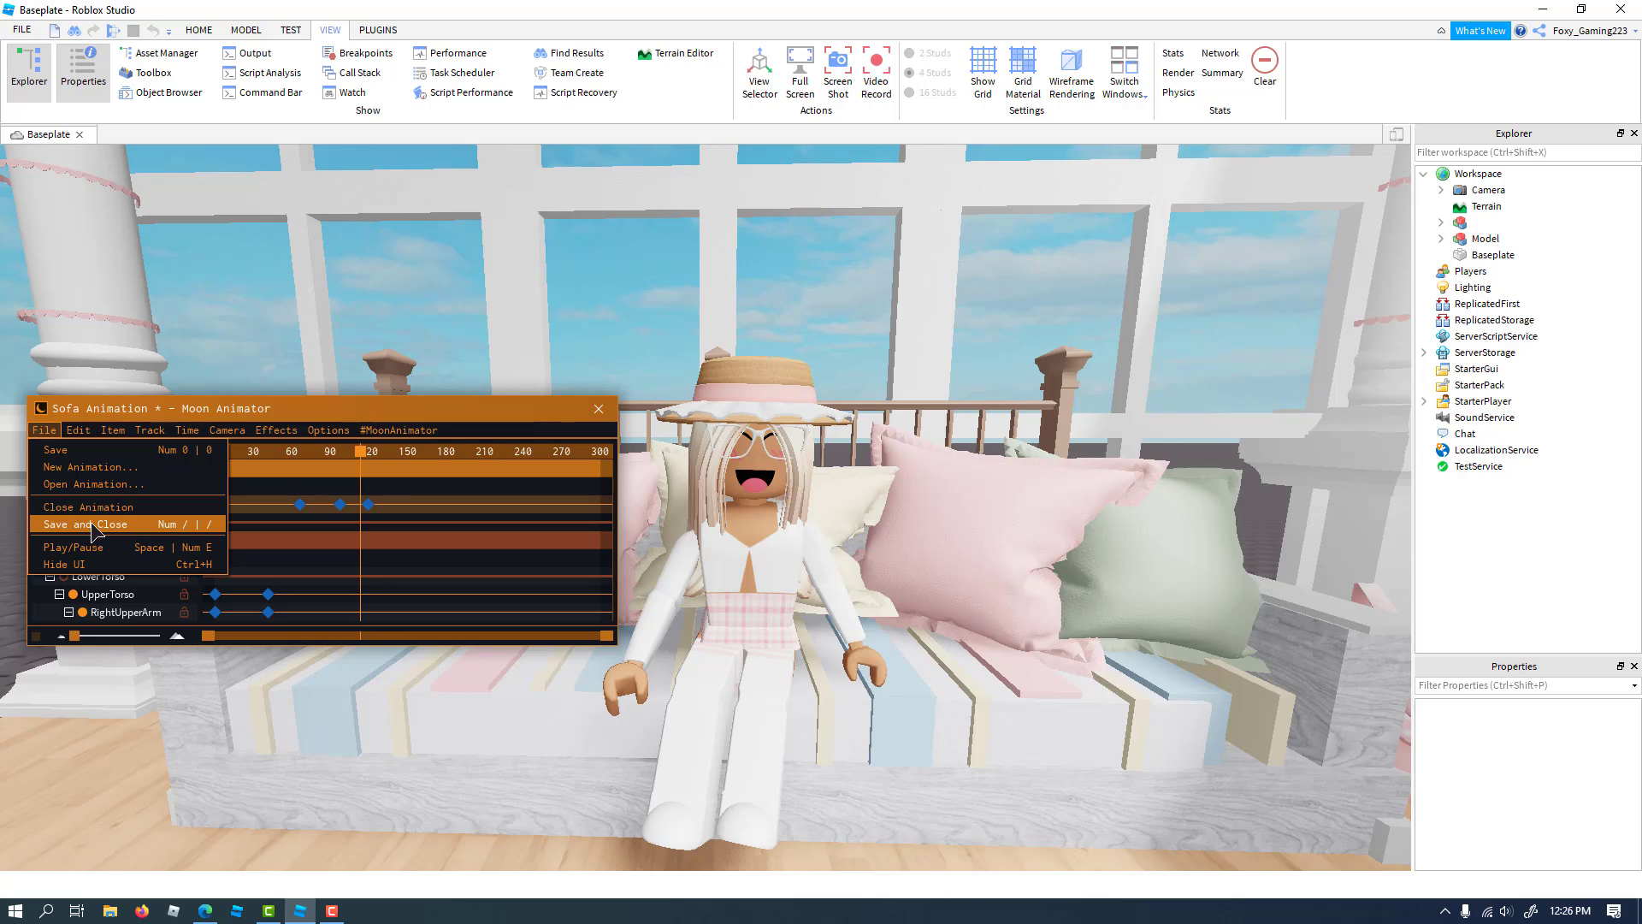
left_click(78, 467)
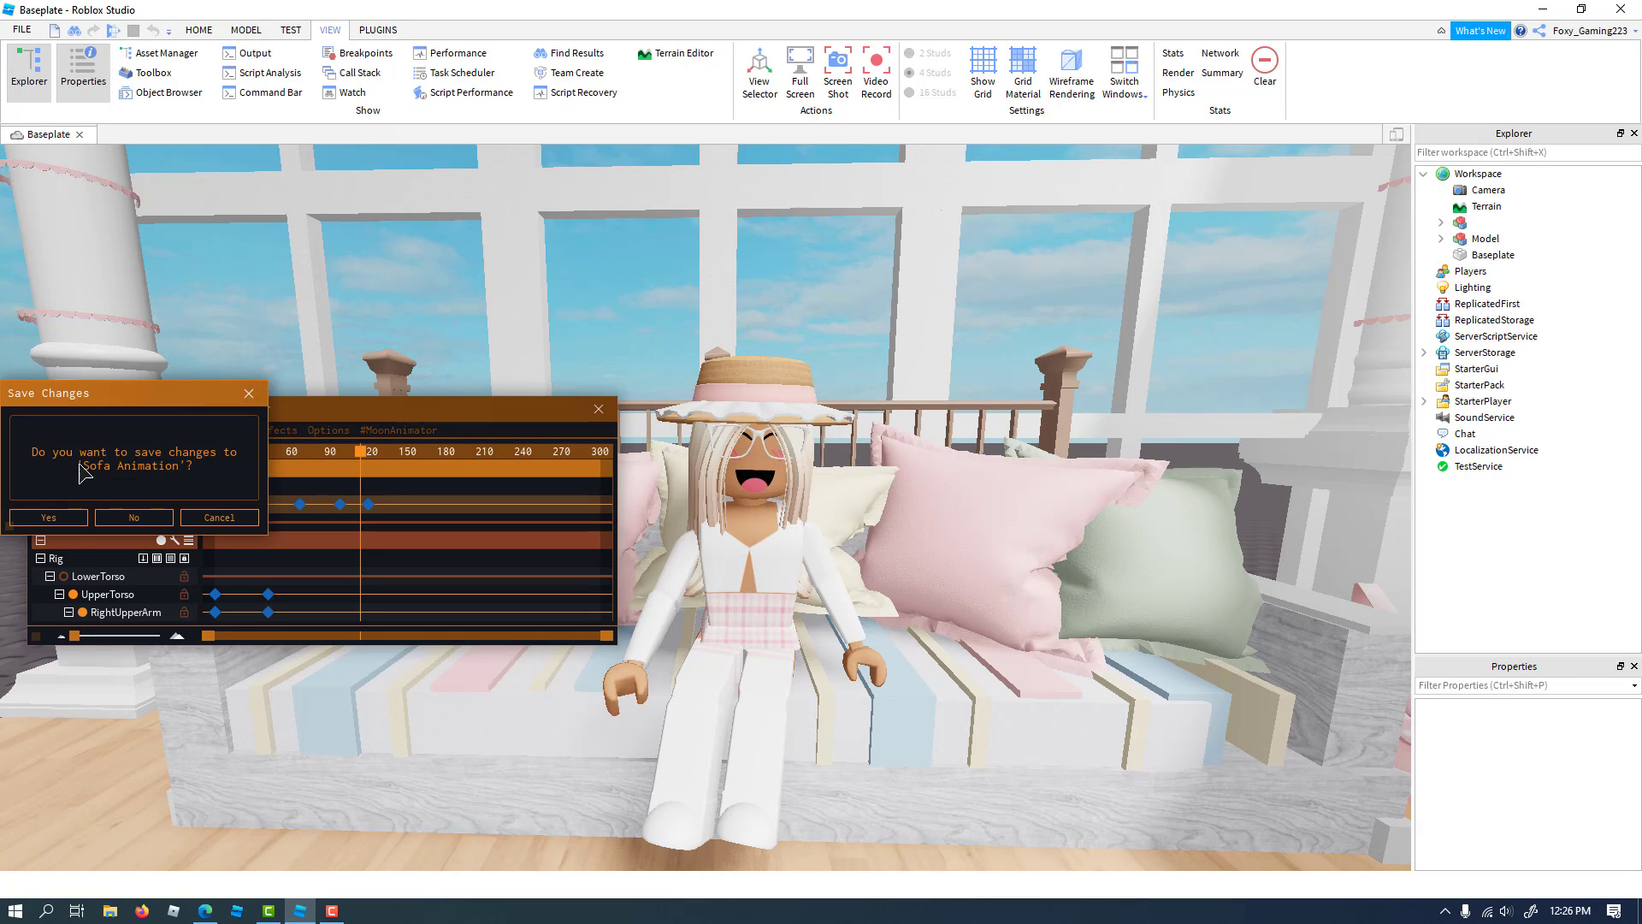
left_click(70, 519)
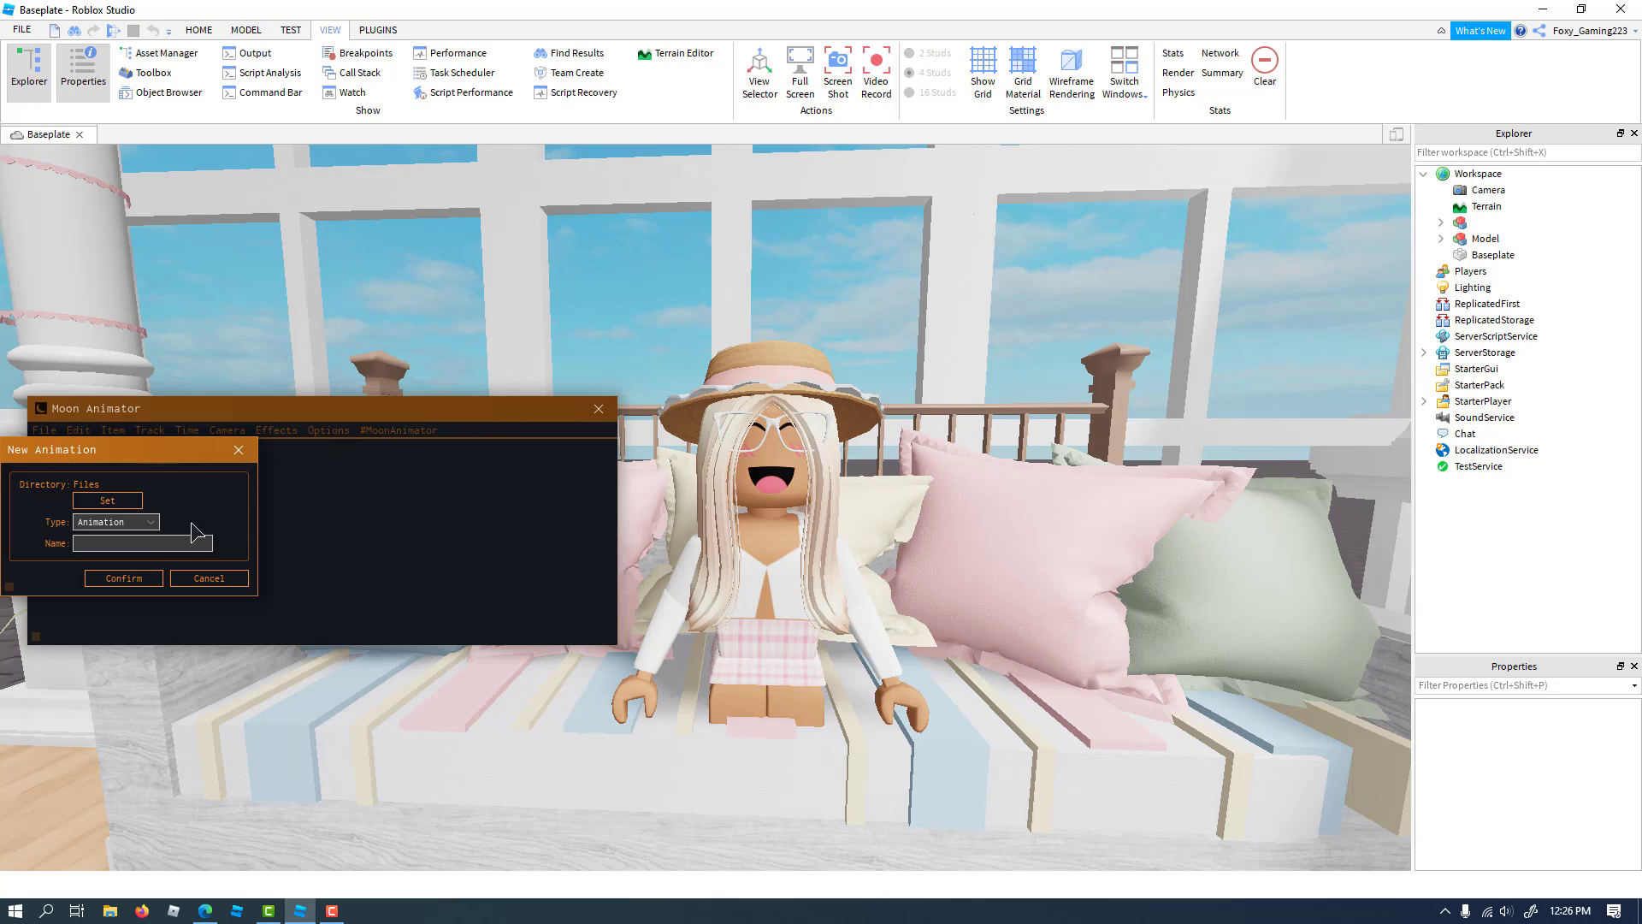
left_click(198, 580)
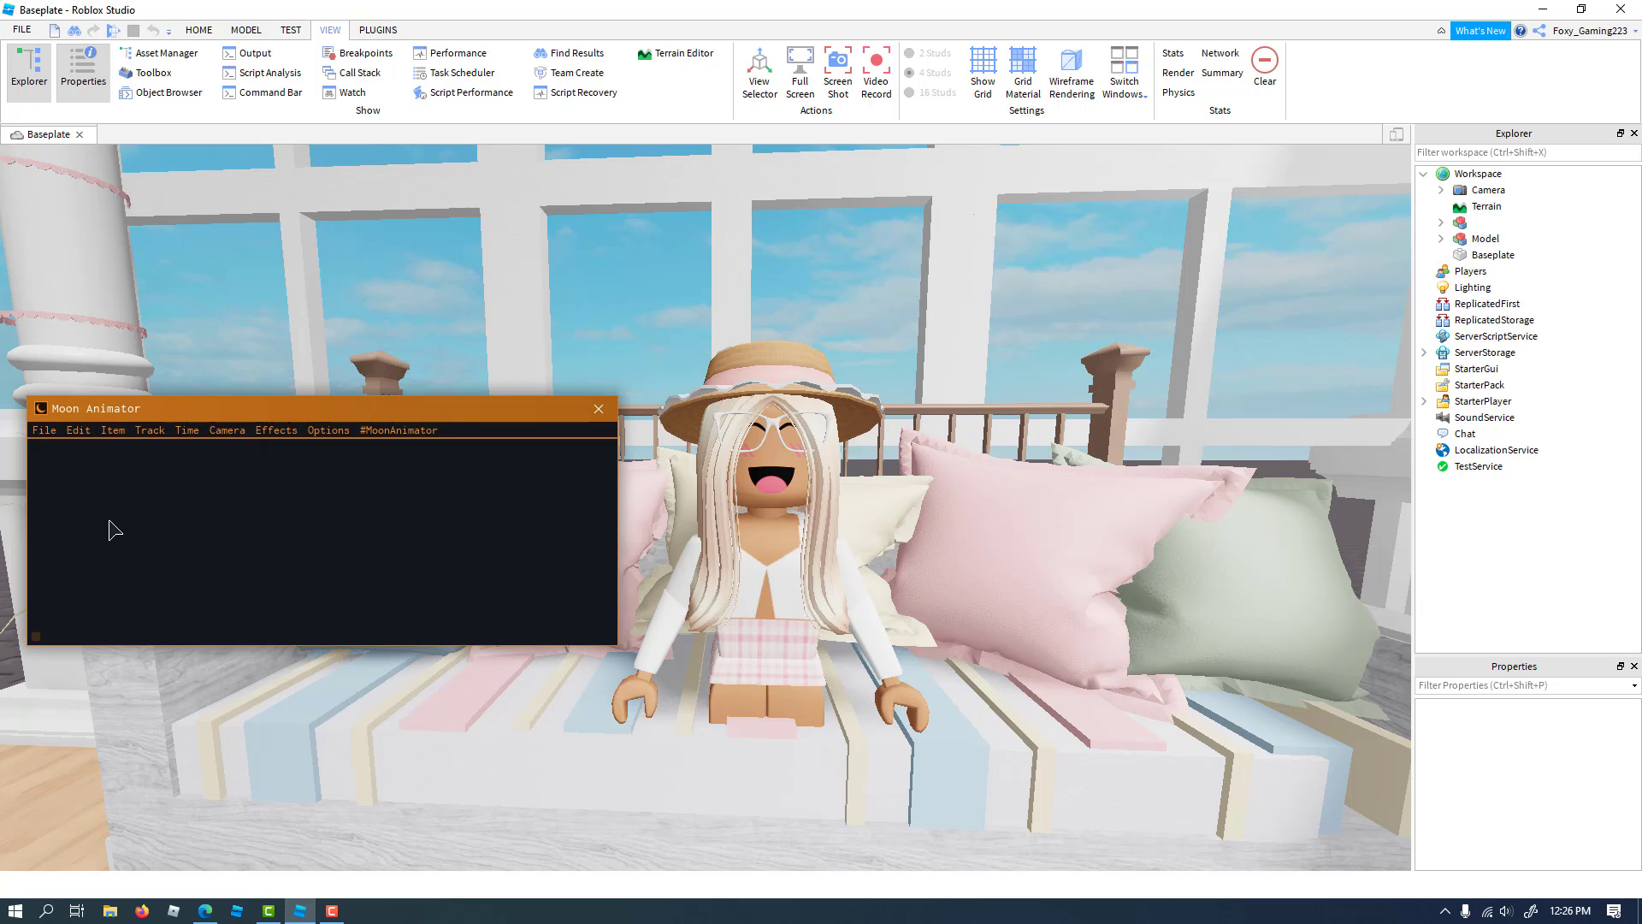
Open the saved Sofa Animation in Moon Animator
left_click(43, 430)
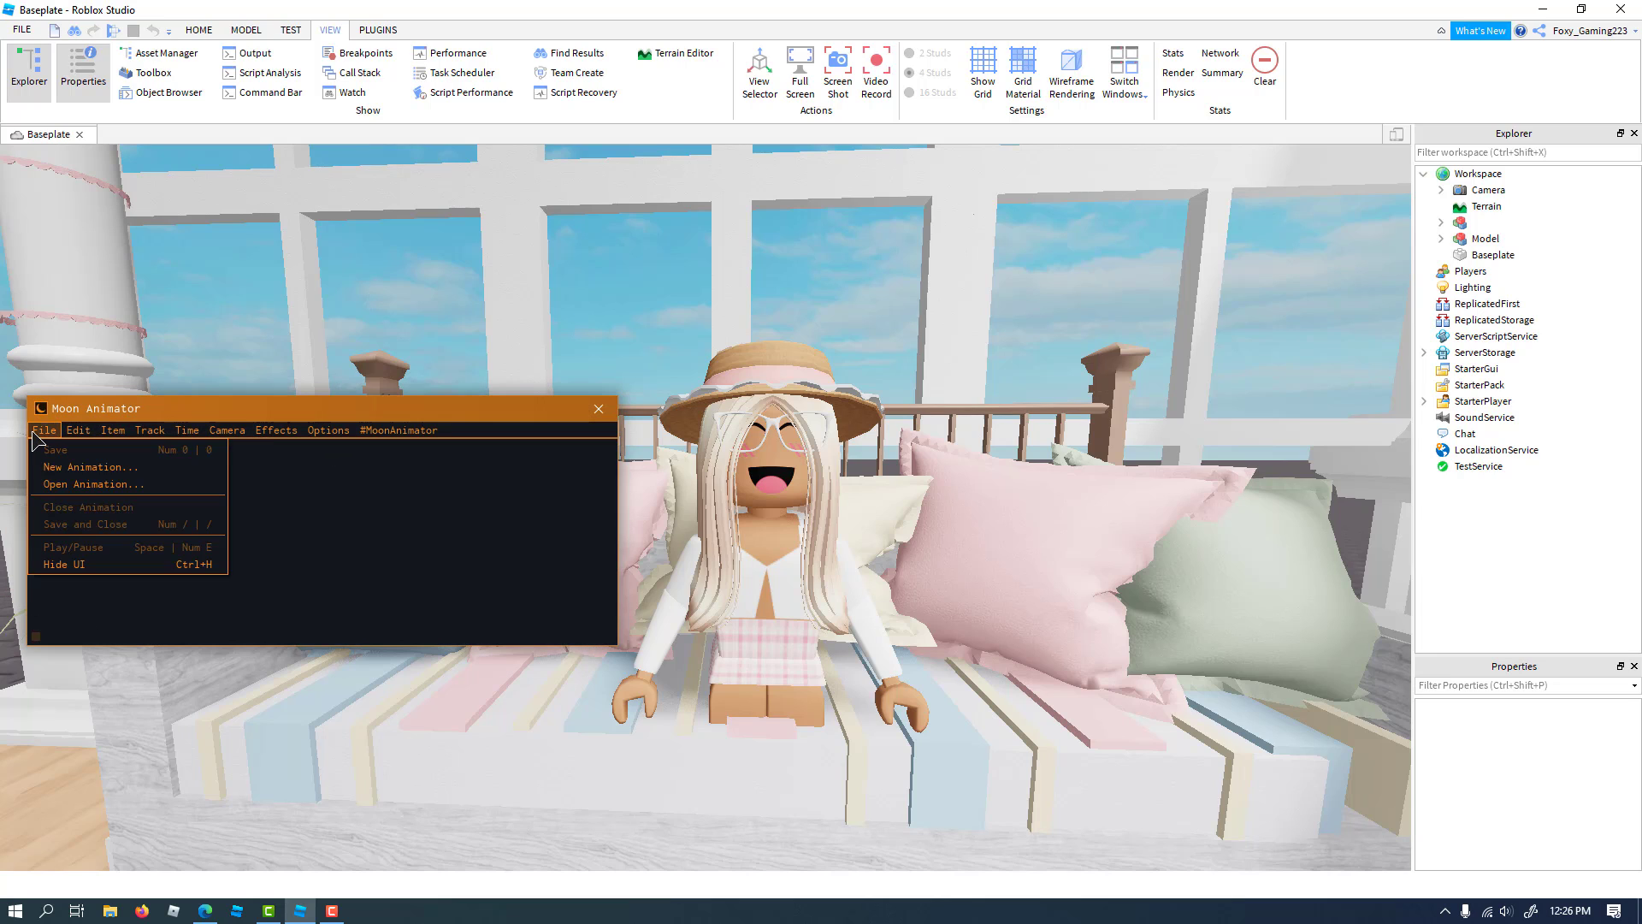
left_click(62, 482)
left_click(63, 399)
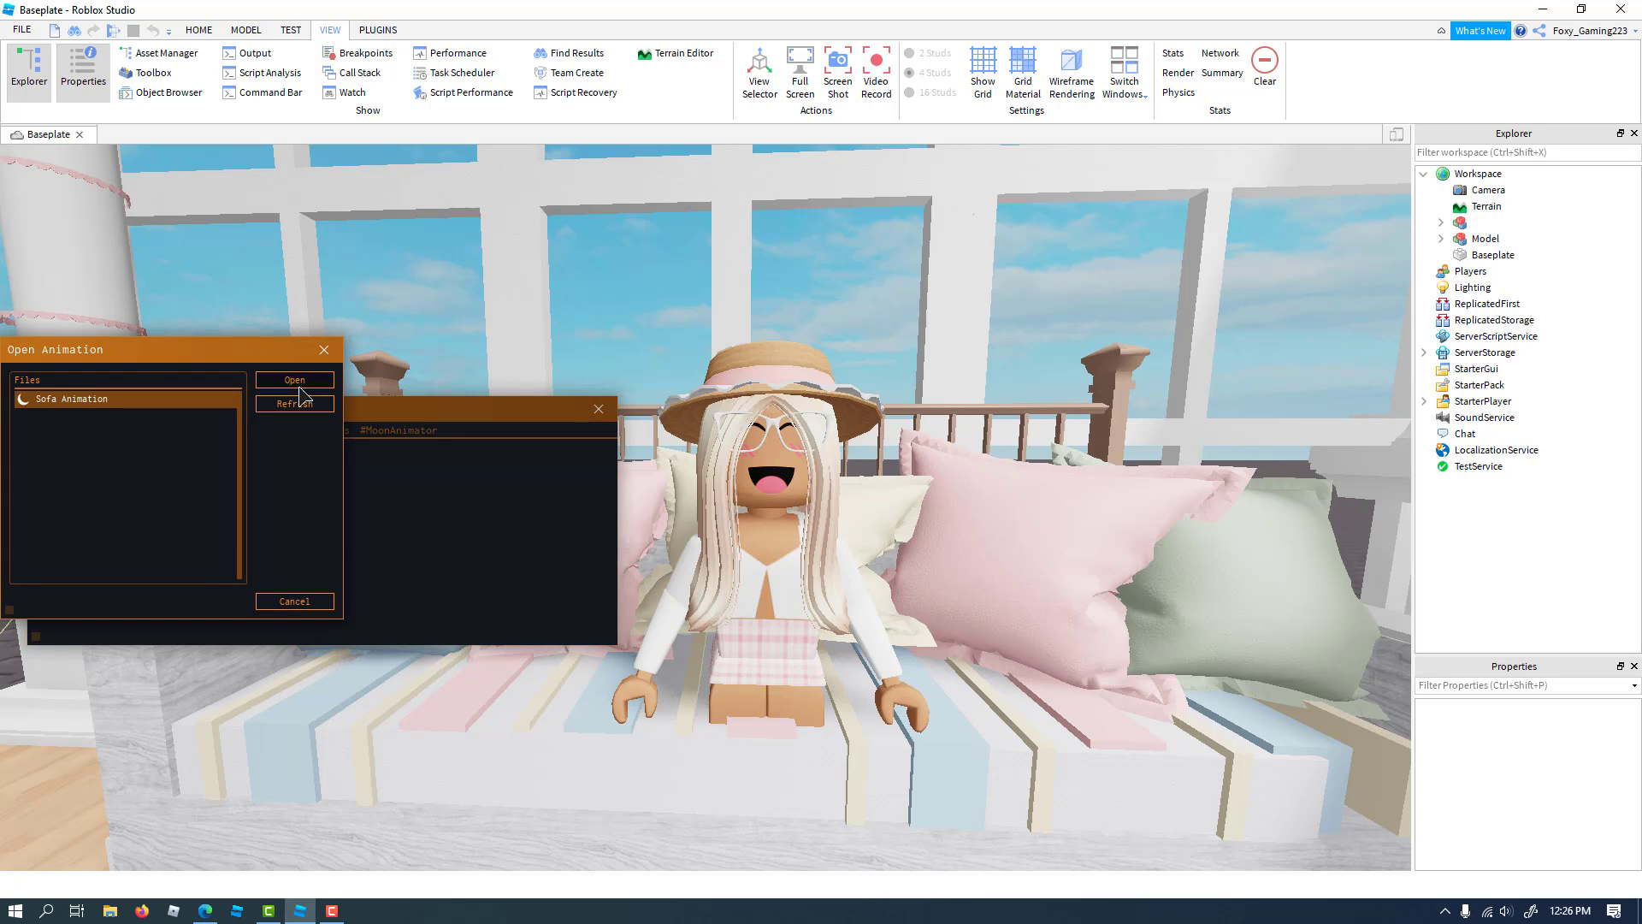
left_click(300, 384)
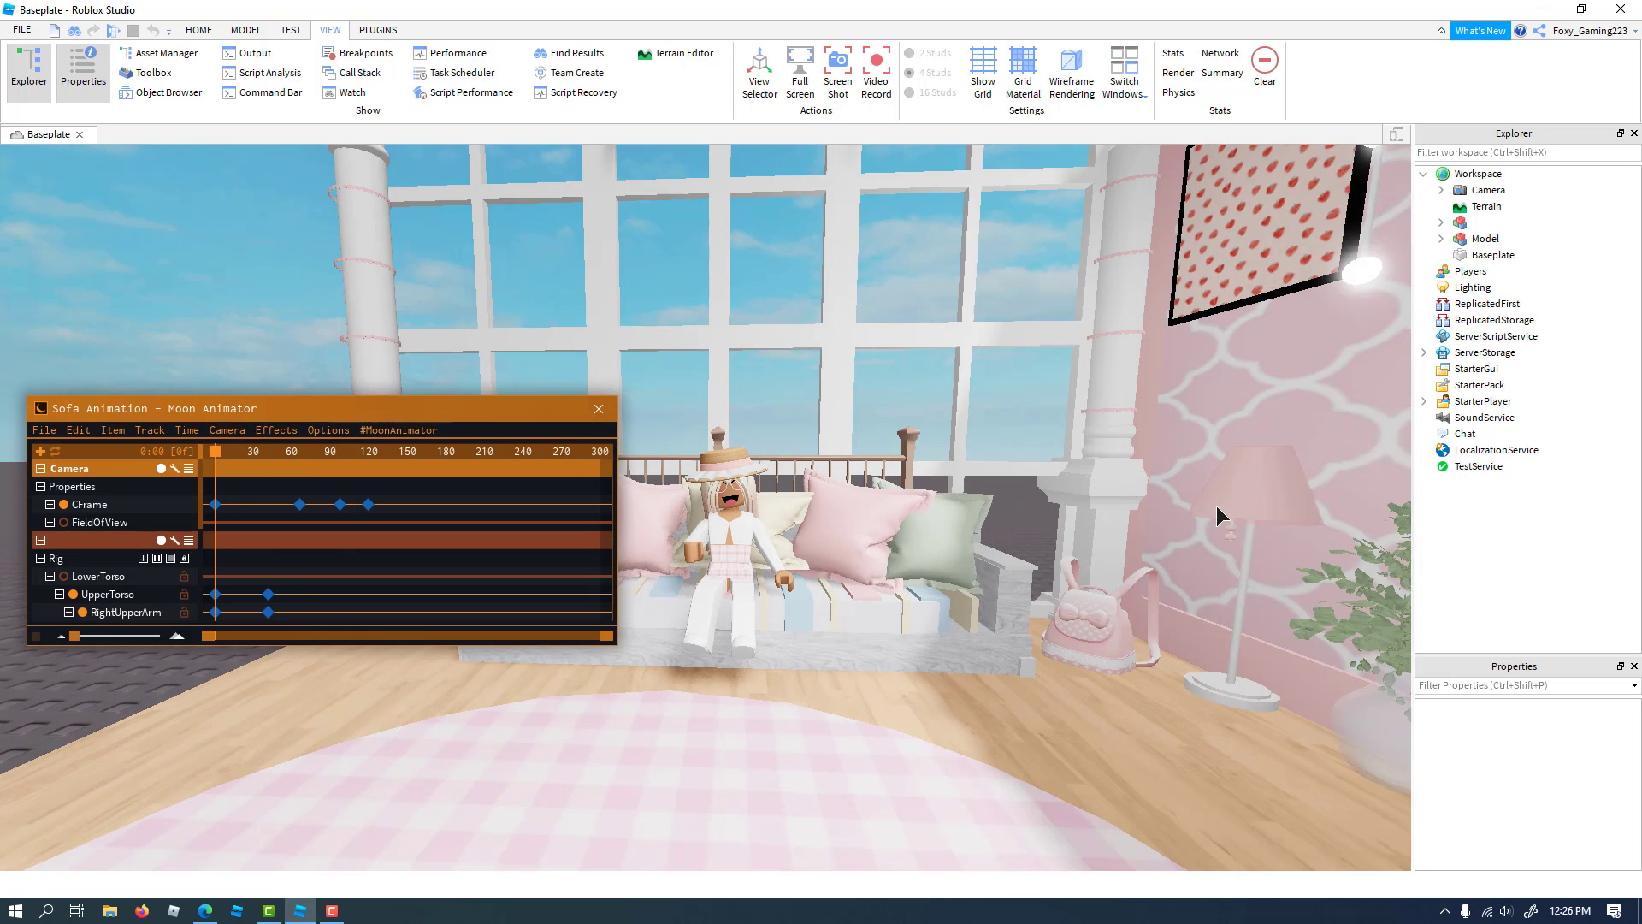
scroll(1217, 506, "up", 5)
right_click_drag(1188, 500, 1107, 525)
scroll(1106, 521, "down", 5)
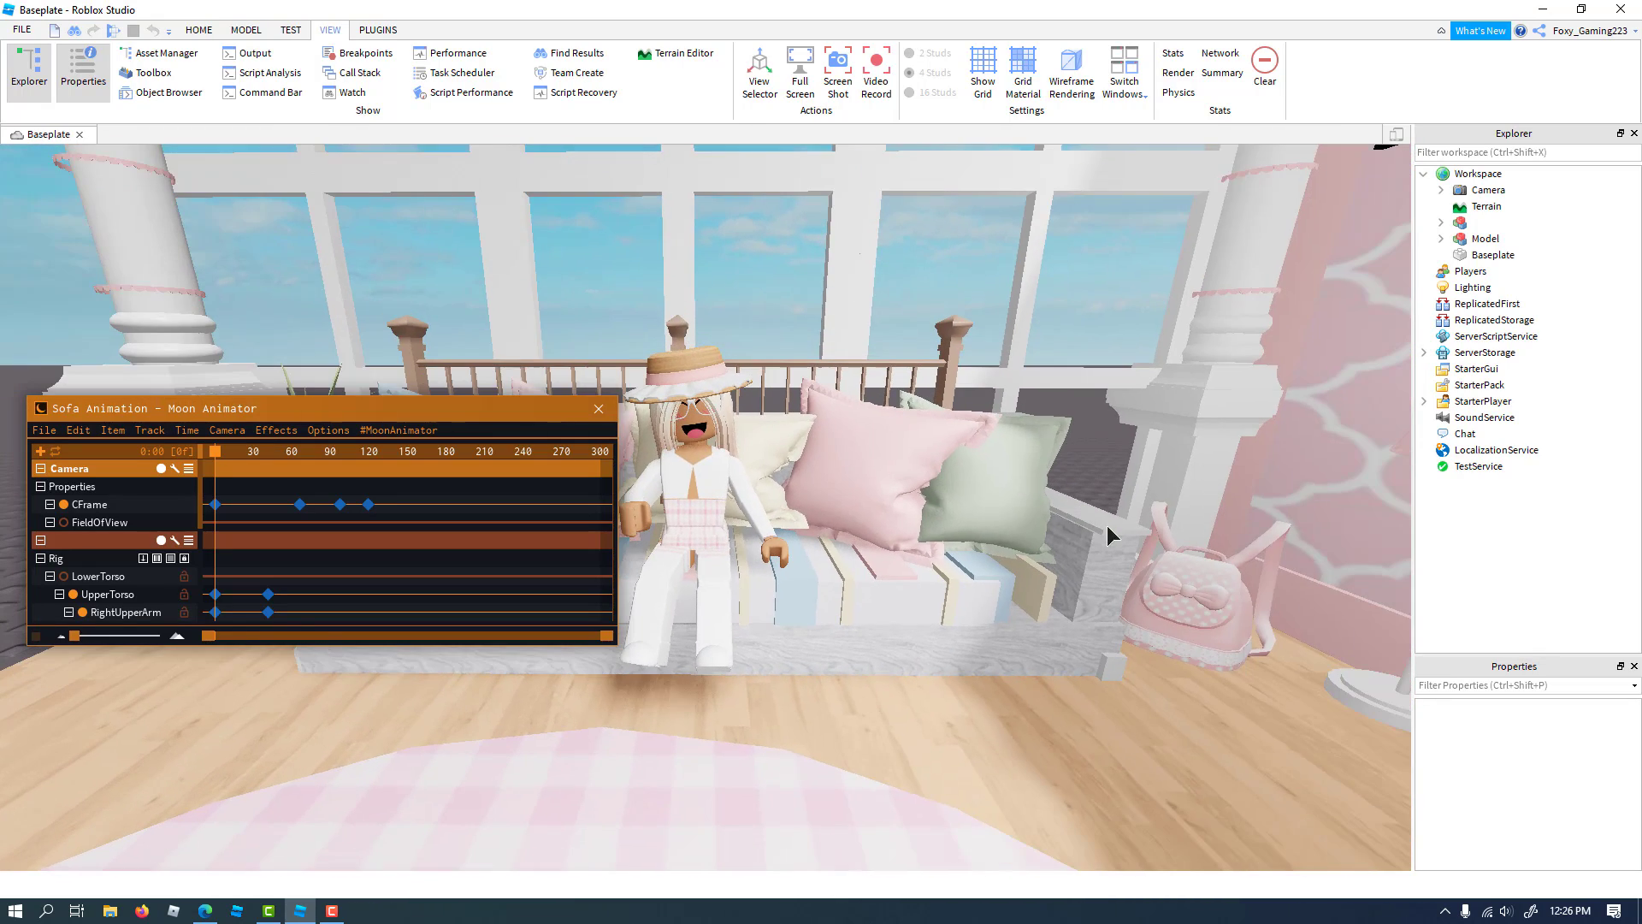
left_click(89, 87)
left_click(38, 83)
scroll(975, 458, "down", 3)
right_click_drag(975, 458, 975, 458)
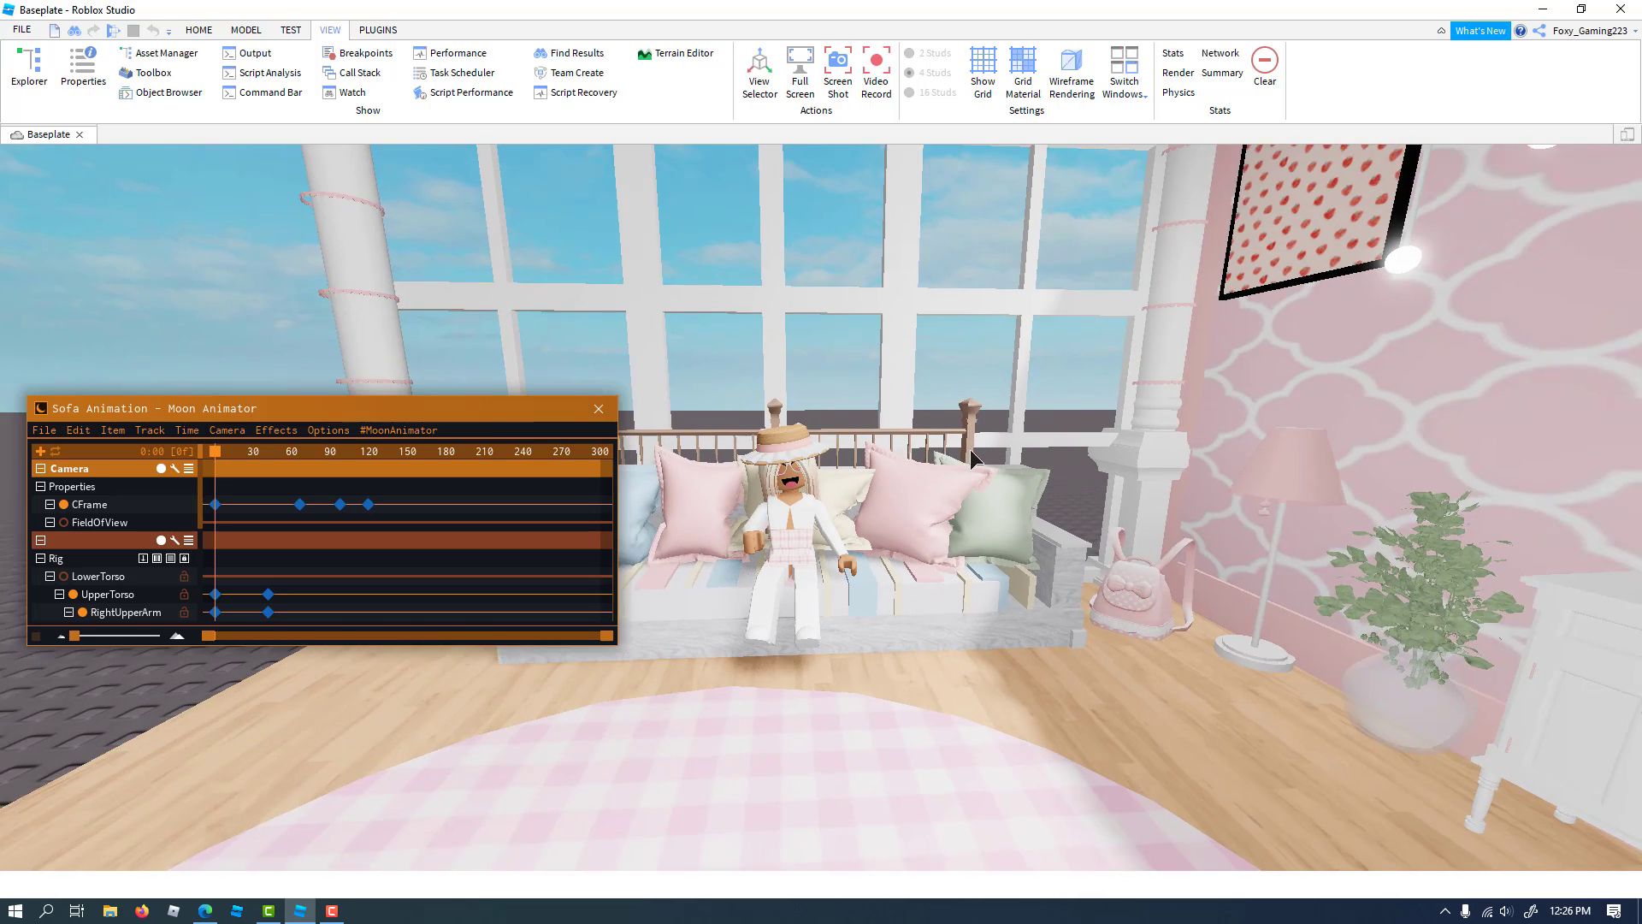
scroll(970, 449, "up", 3)
left_click(83, 77)
left_click(29, 73)
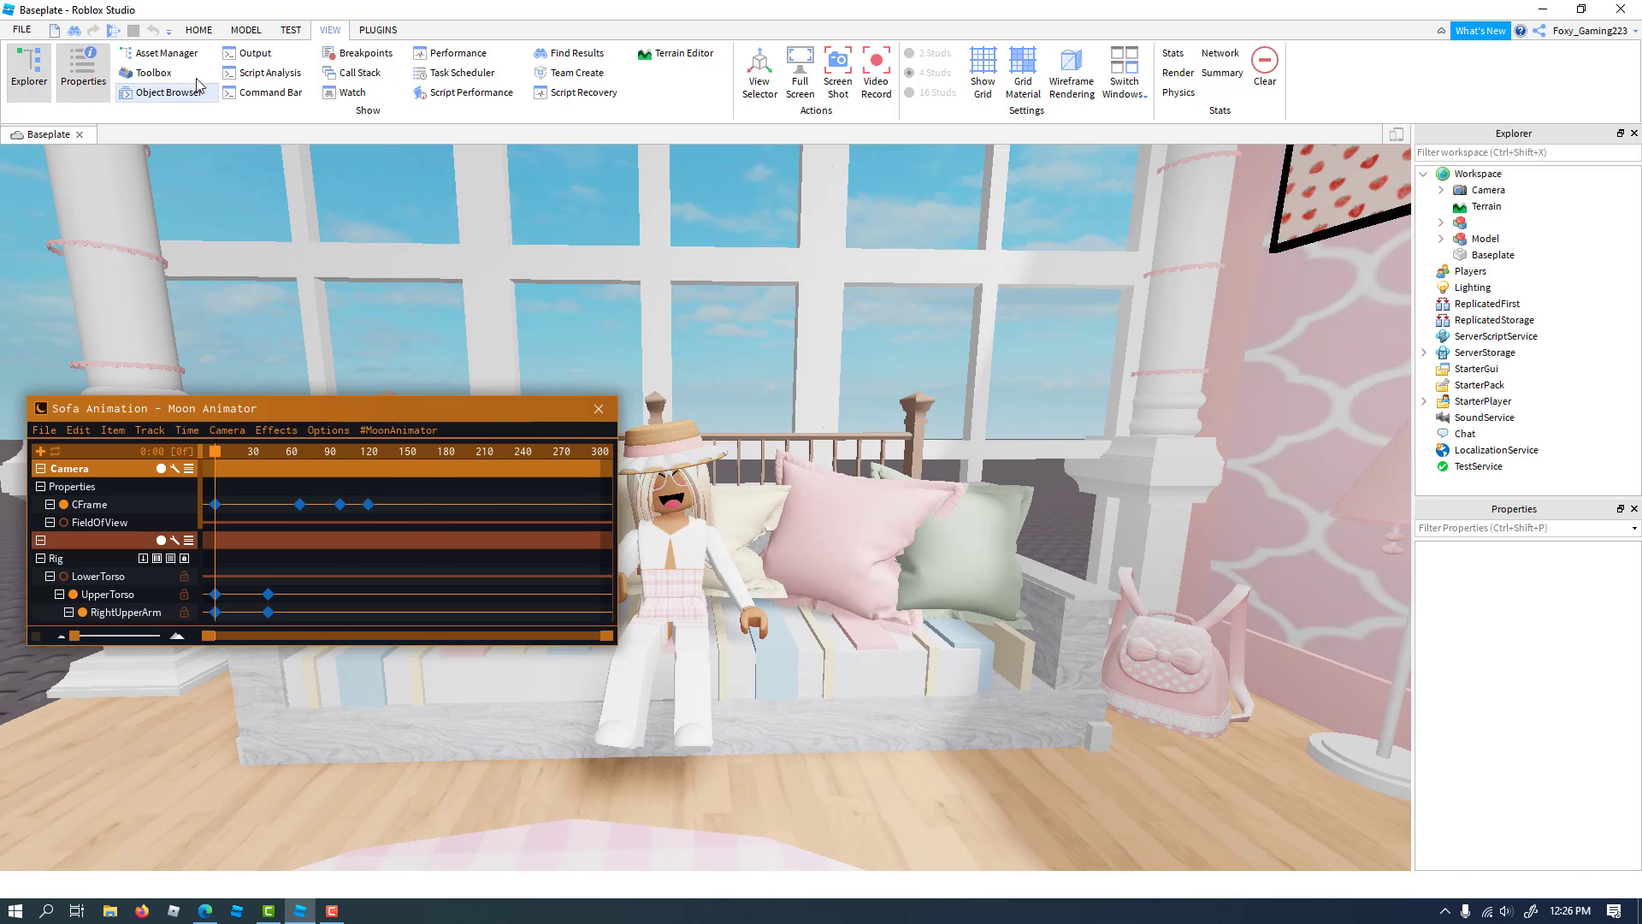
Show the Toolbox and delete the Baseplate from the Workspace
left_click(150, 73)
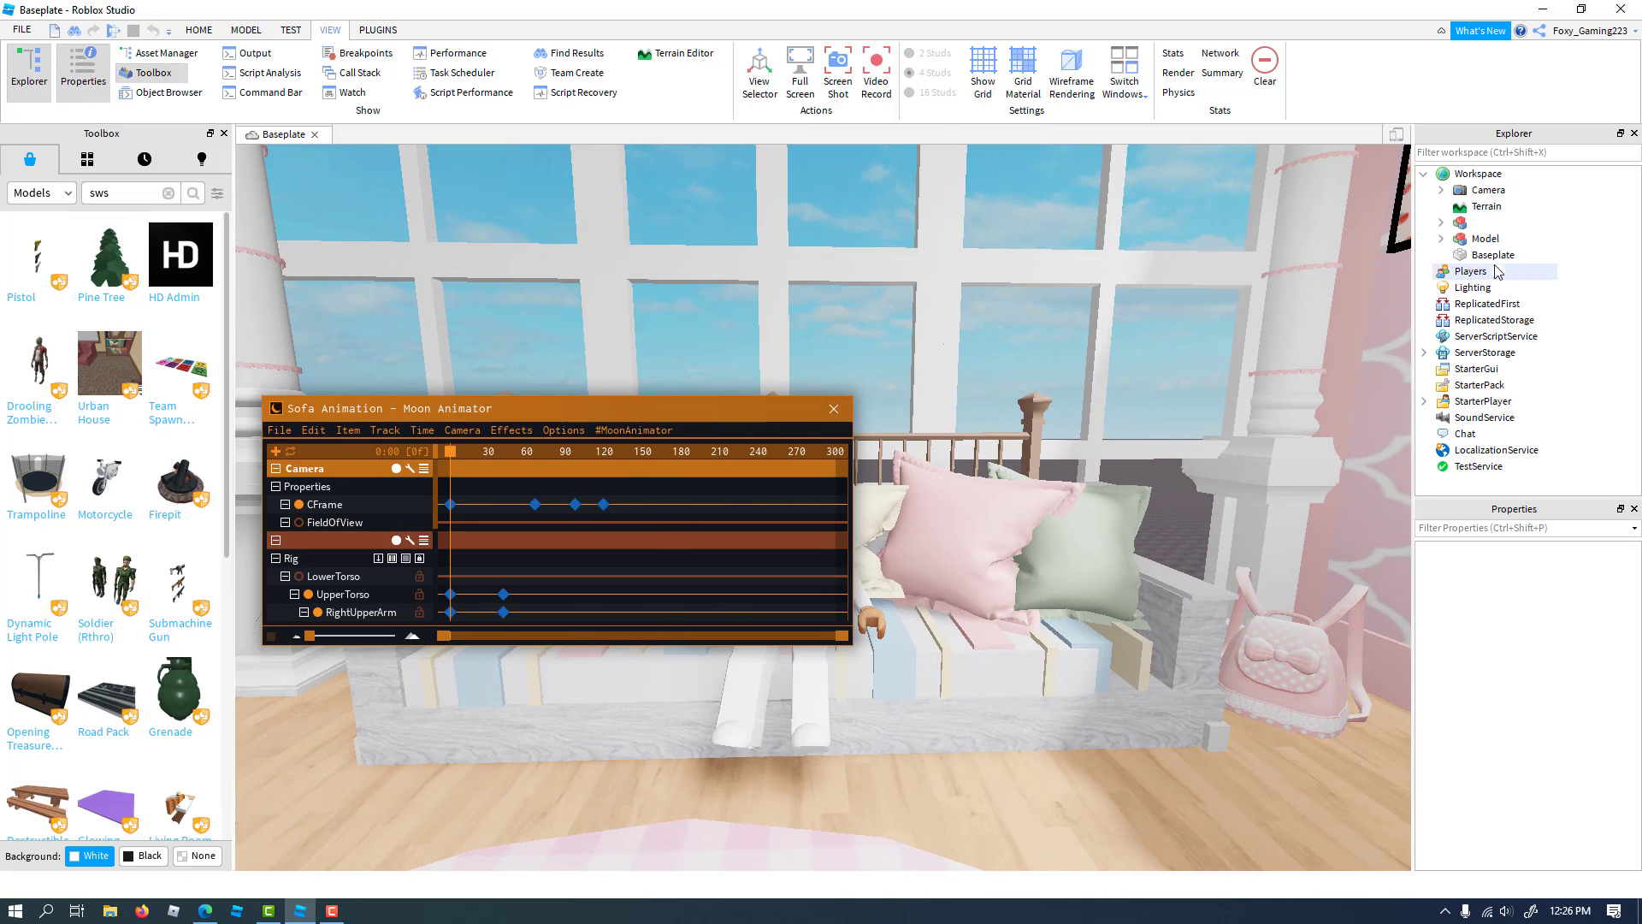
left_click(1540, 255)
key("Delete")
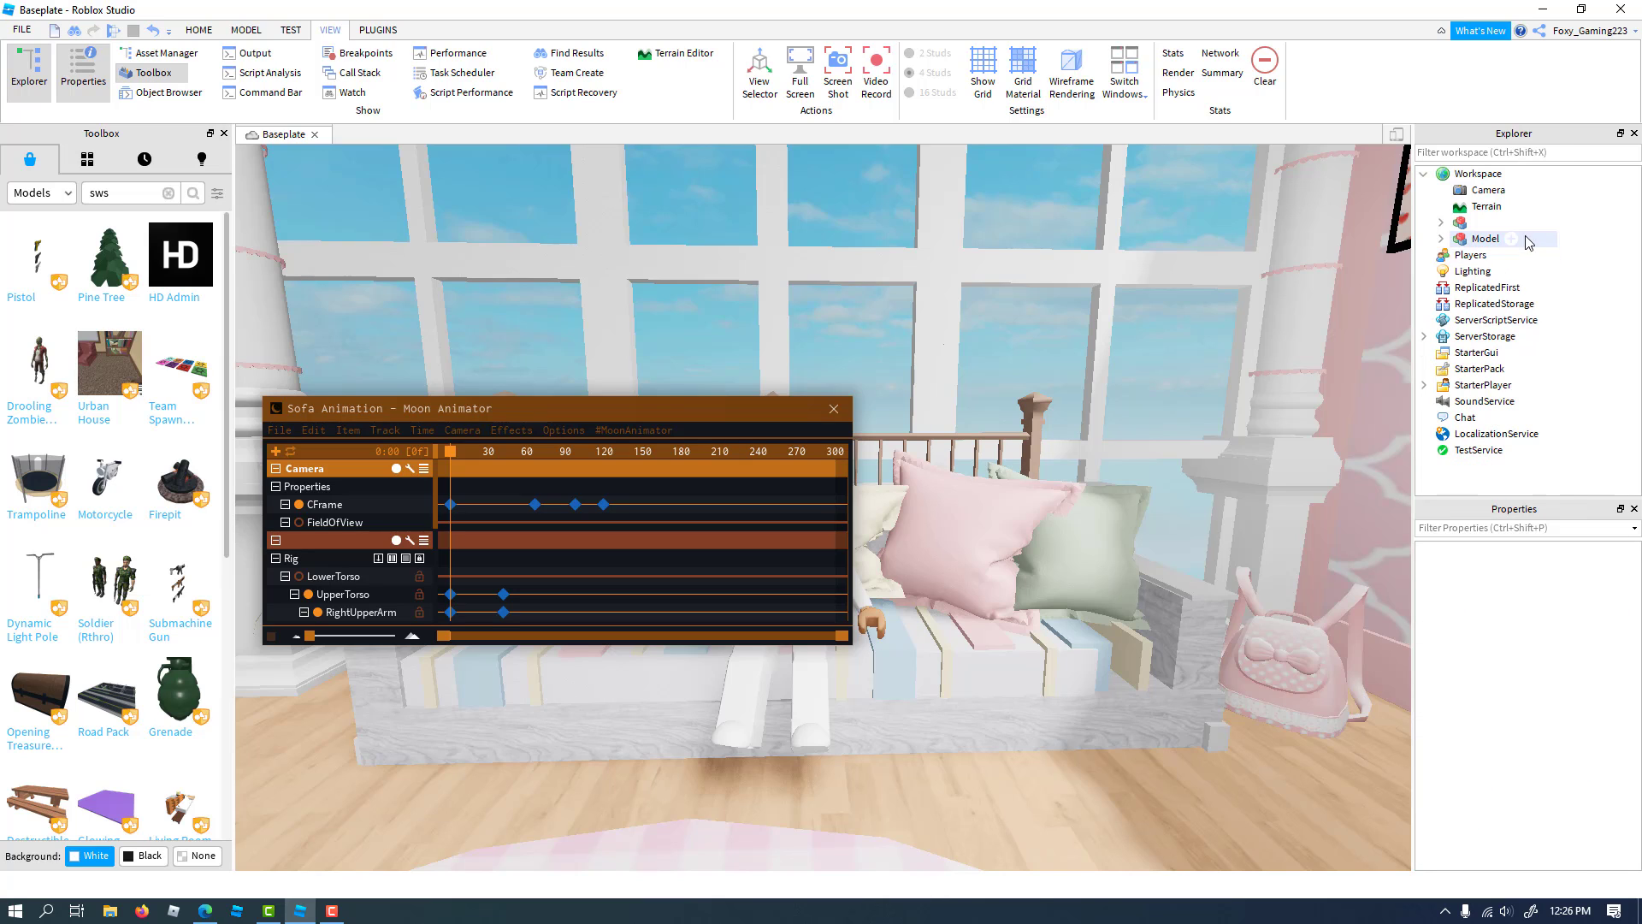
Set the Lighting's Ambient colour to the lighter grey 168, 168, 168
left_click(1472, 272)
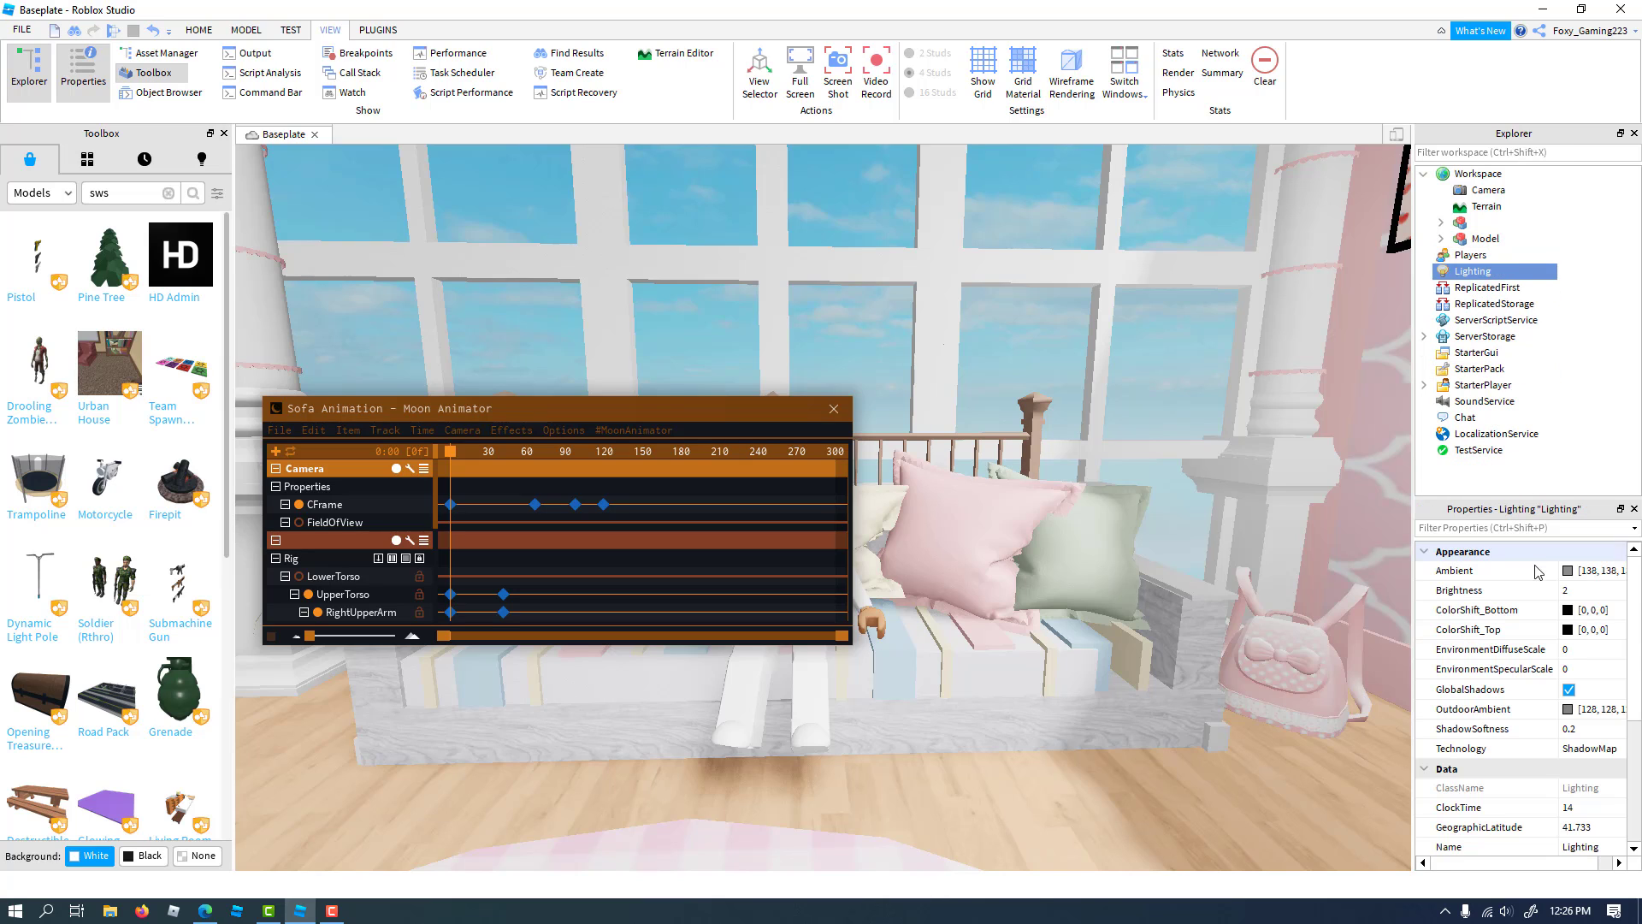
left_click(1568, 571)
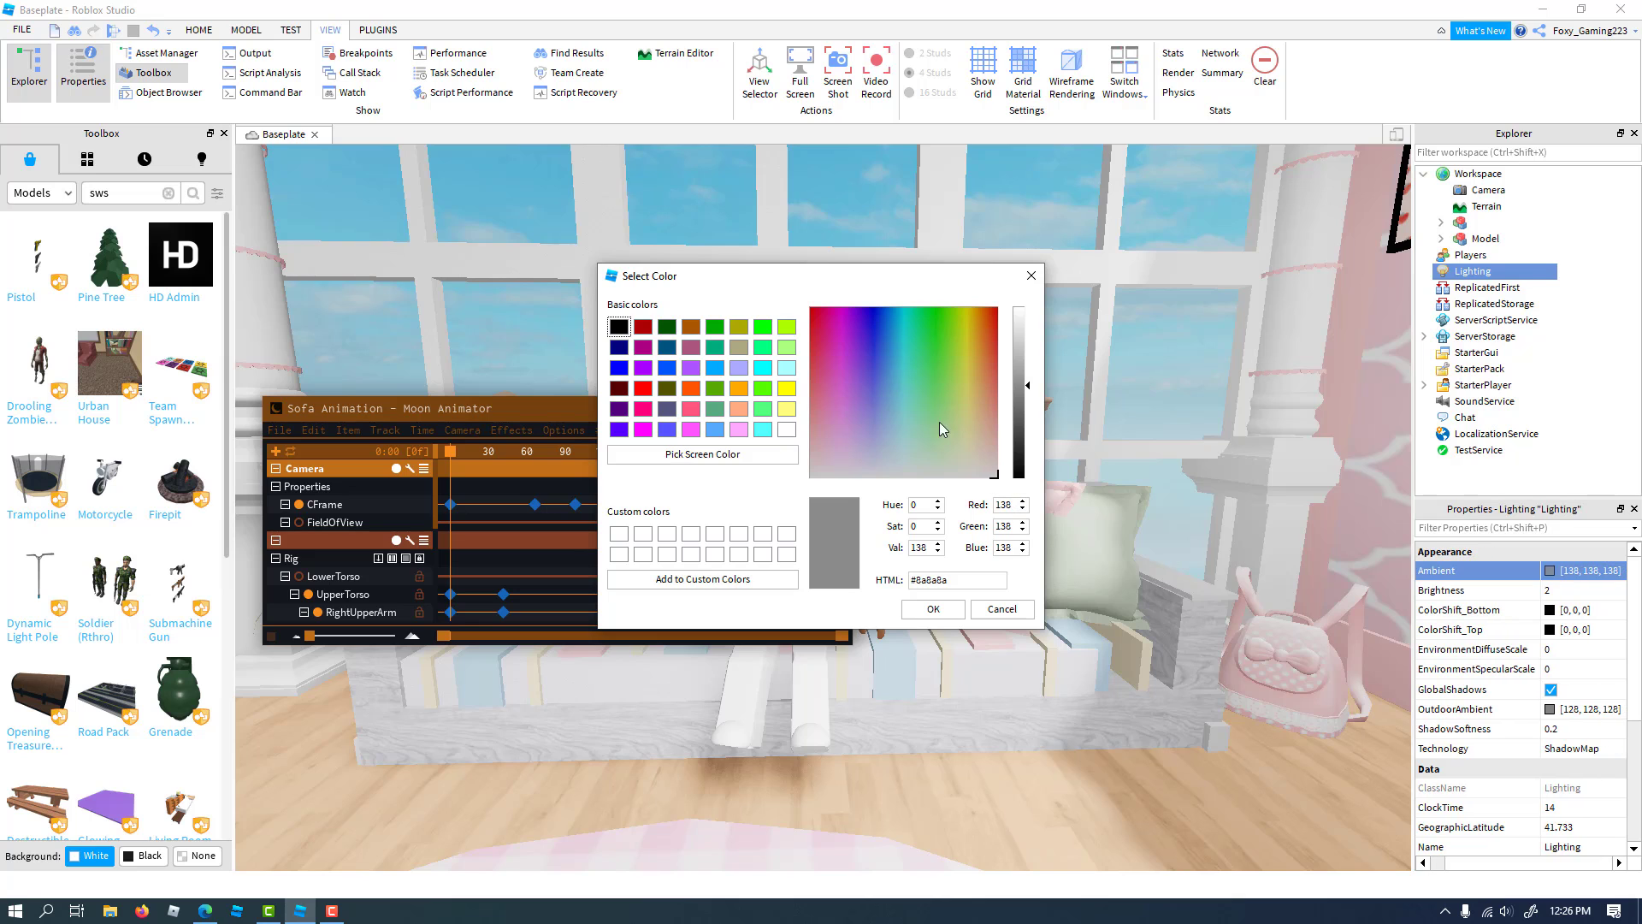
left_click_drag(939, 423, 969, 462)
mouse_move(1017, 378)
left_mouse_down()
mouse_move(1030, 282)
mouse_move(1040, 366)
left_mouse_up()
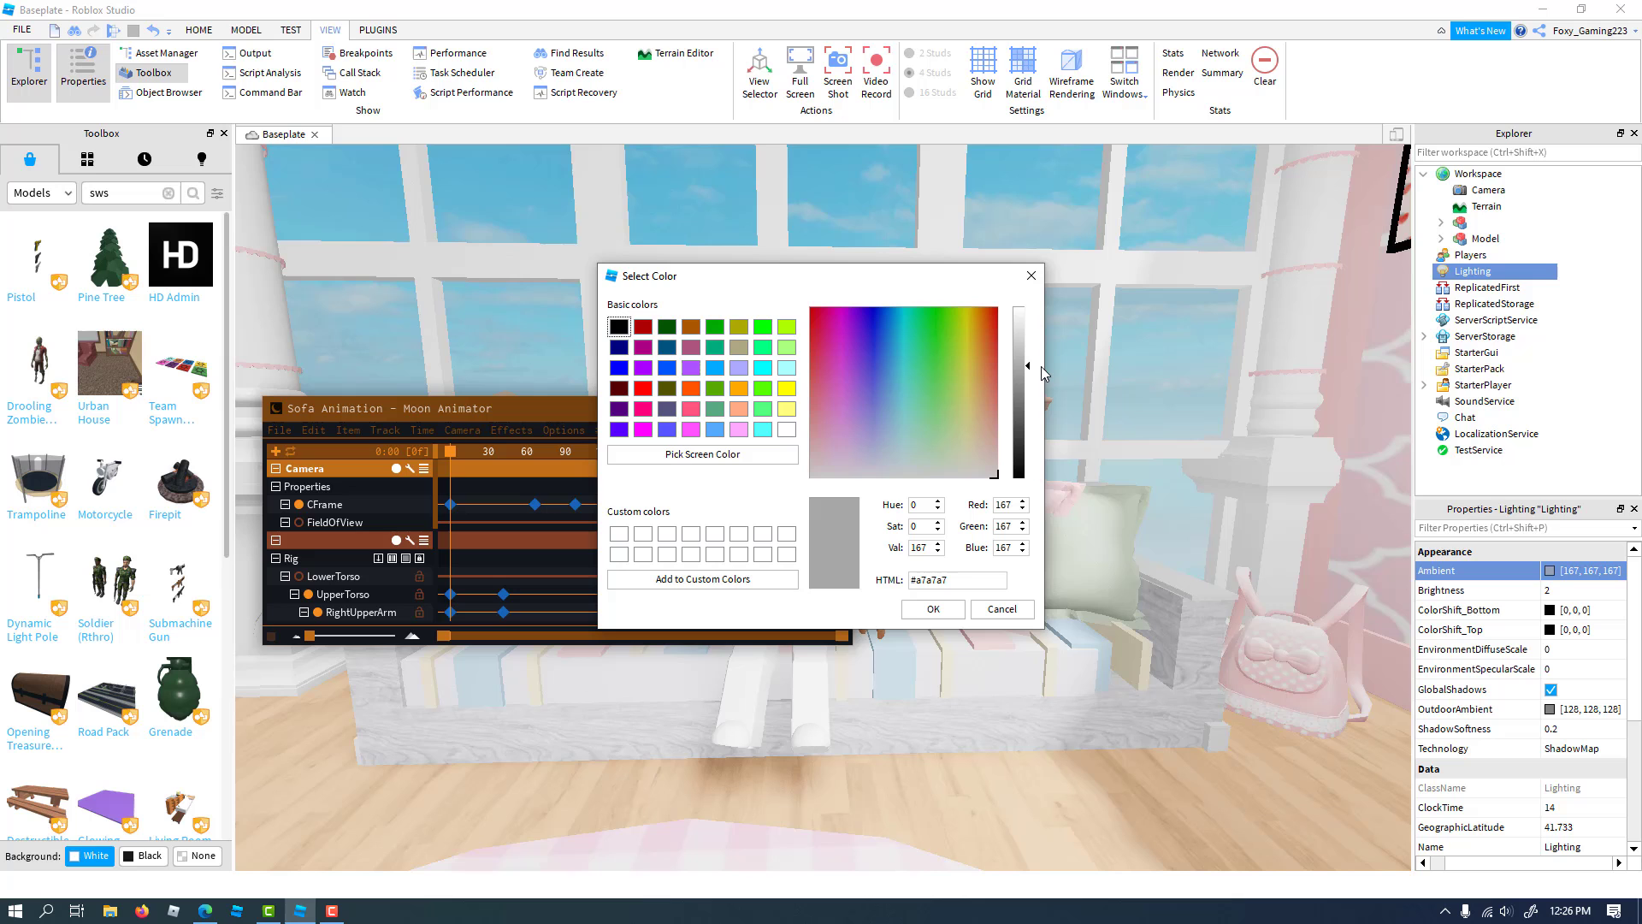
left_click(953, 612)
Search the Toolbox models for Light and insert the ceiling light into the scene
right_click_drag(986, 604, 1005, 597)
scroll(1013, 603, "down", 2)
scroll(1005, 597, "up", 3)
left_click(166, 194)
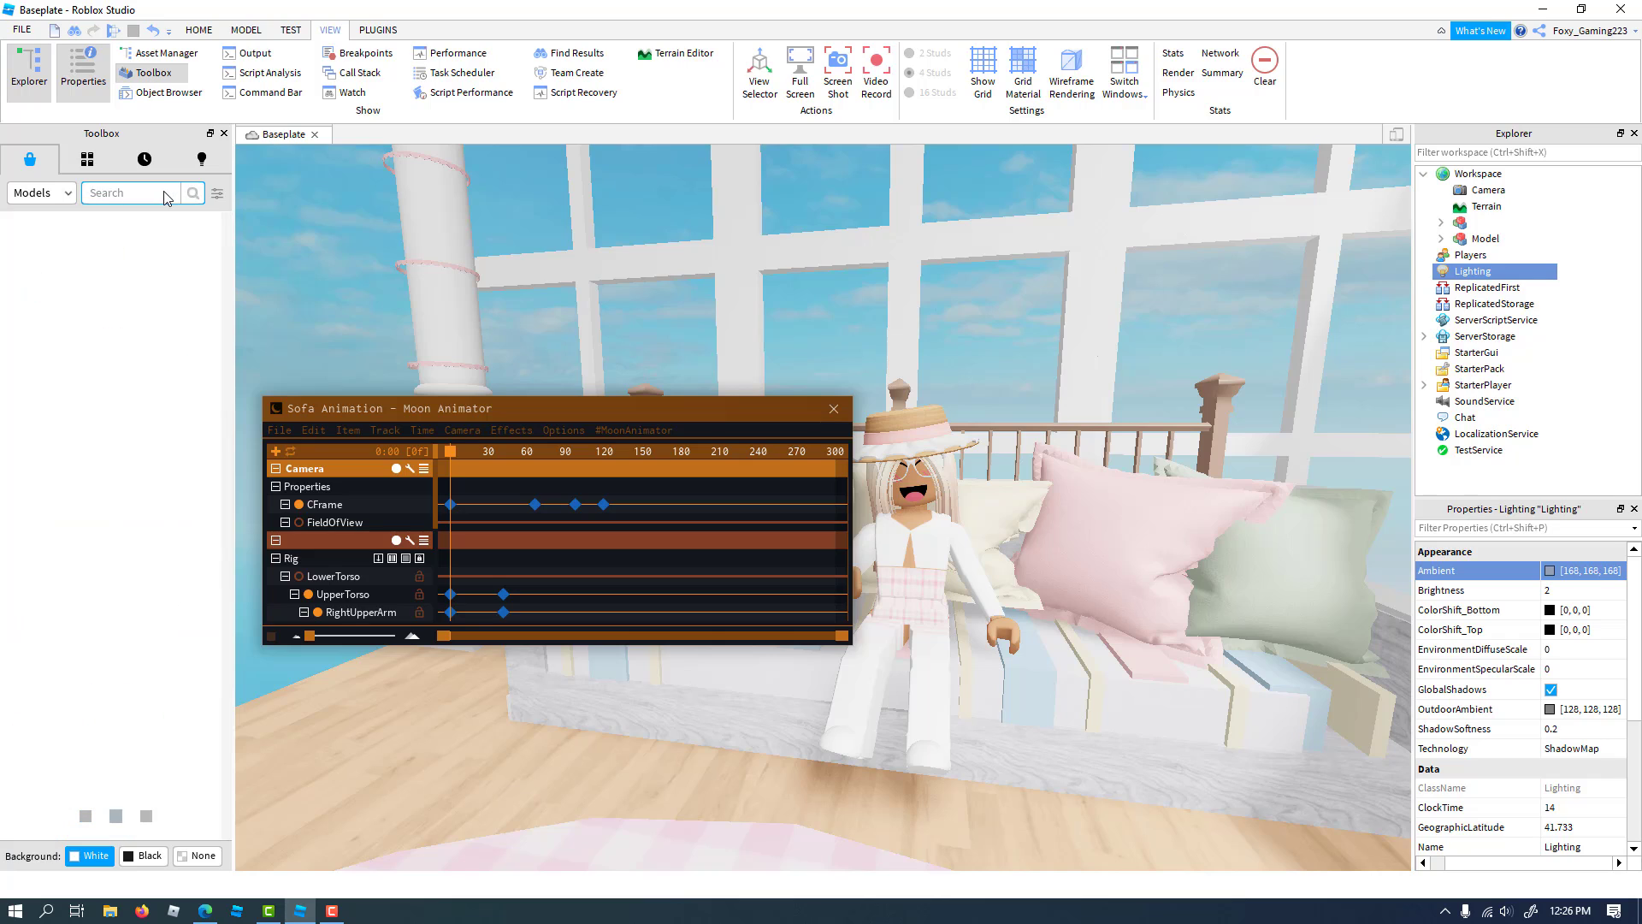
type("Light")
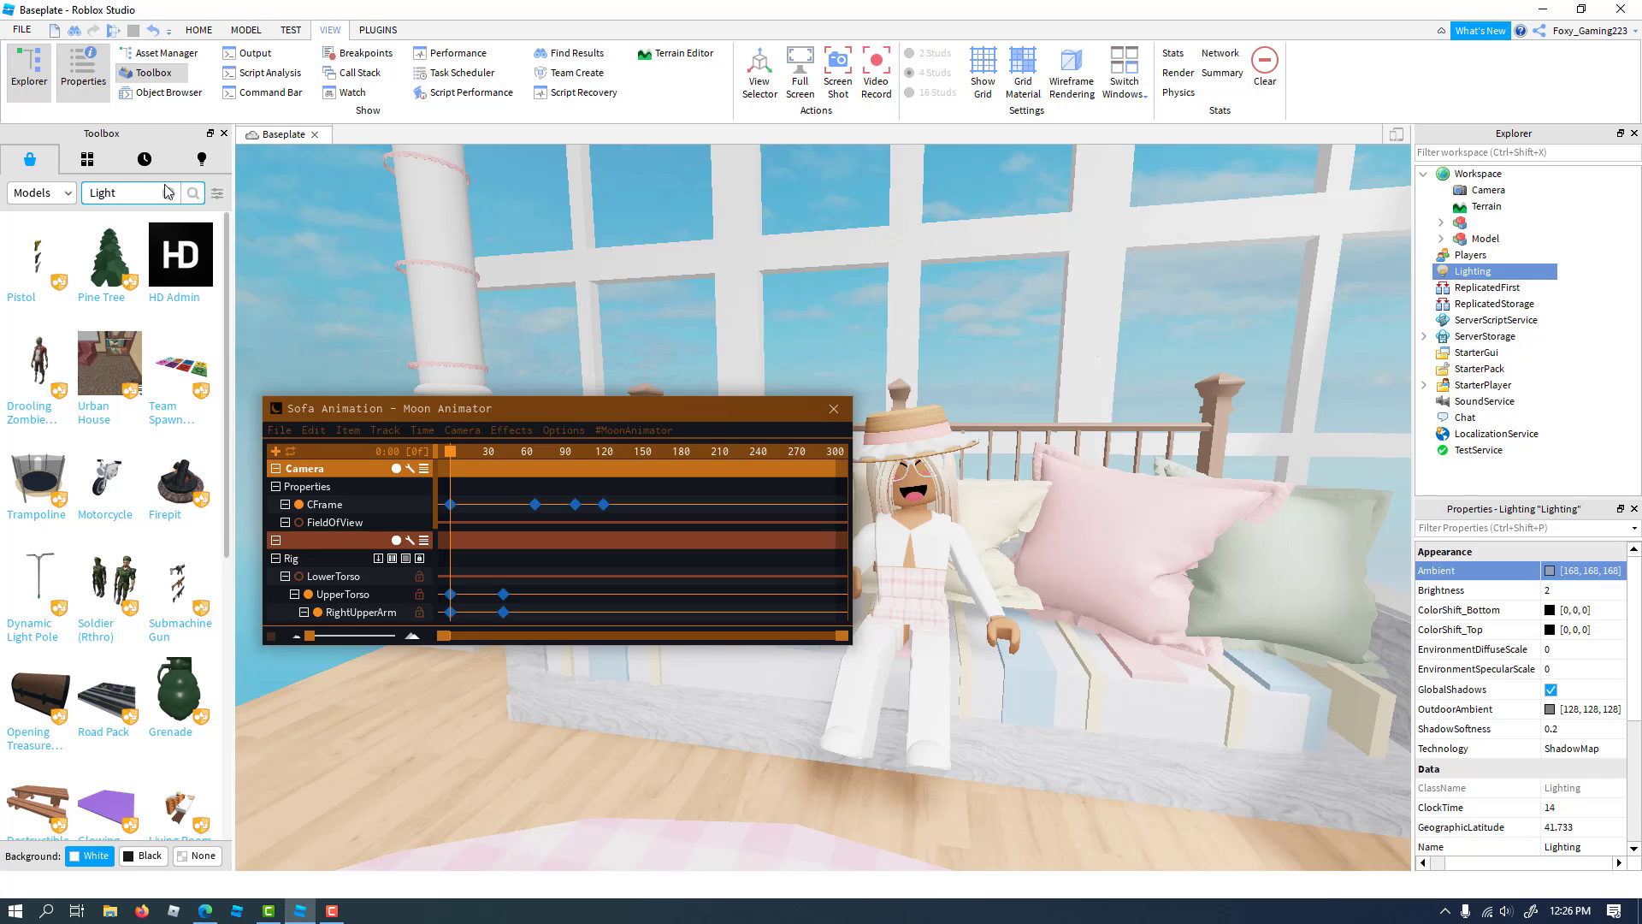
key("Return")
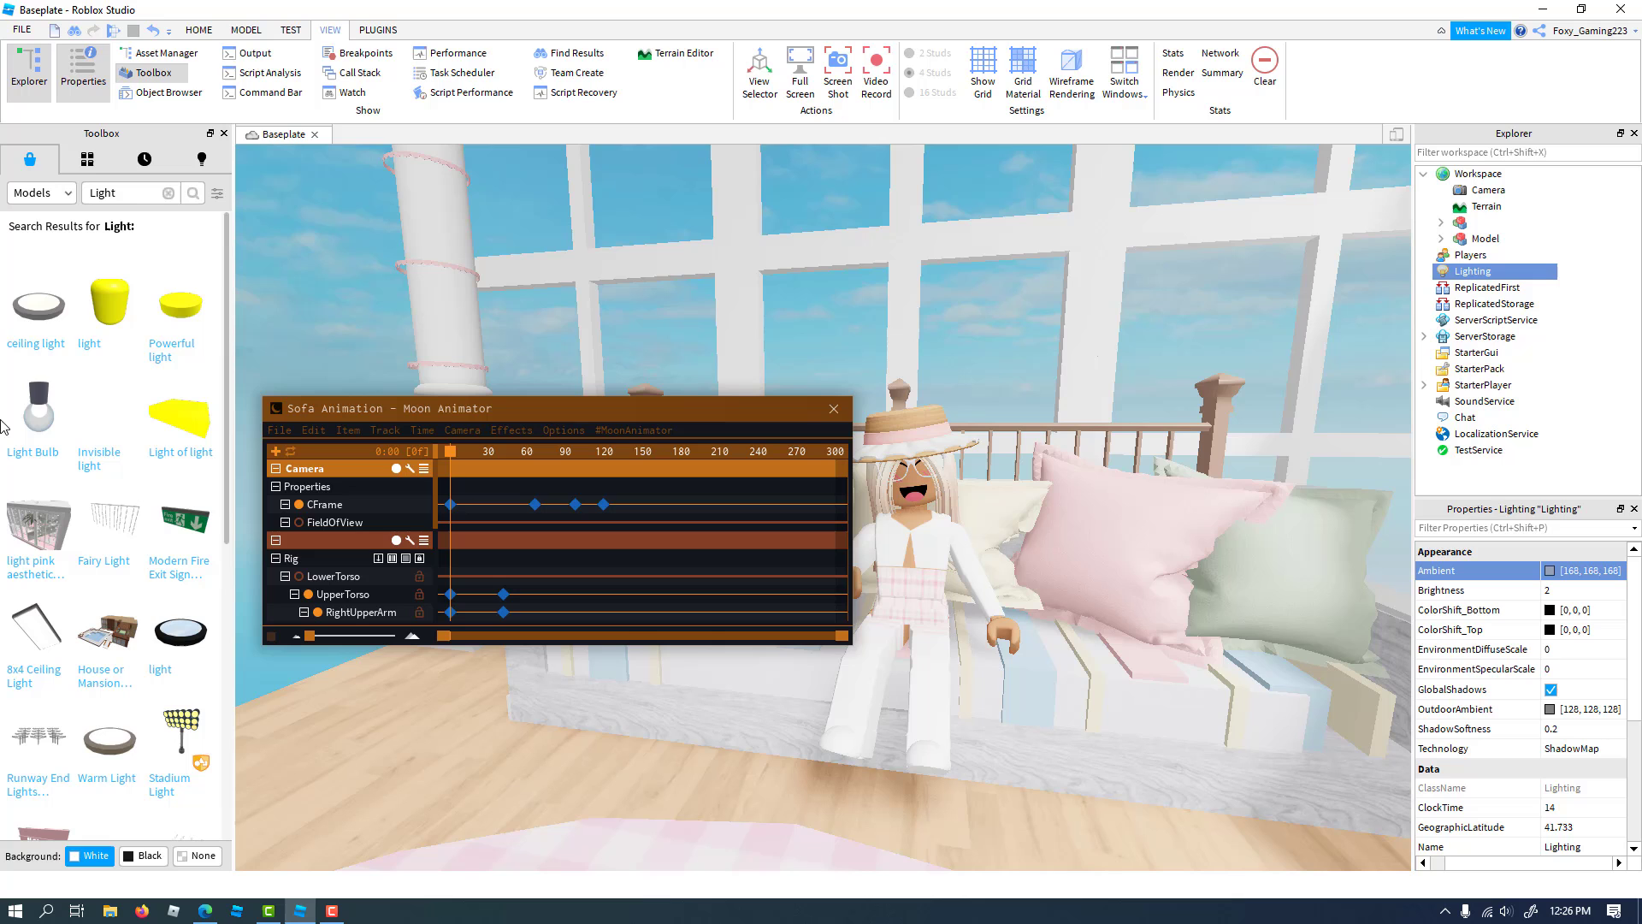
left_click(38, 305)
key("f")
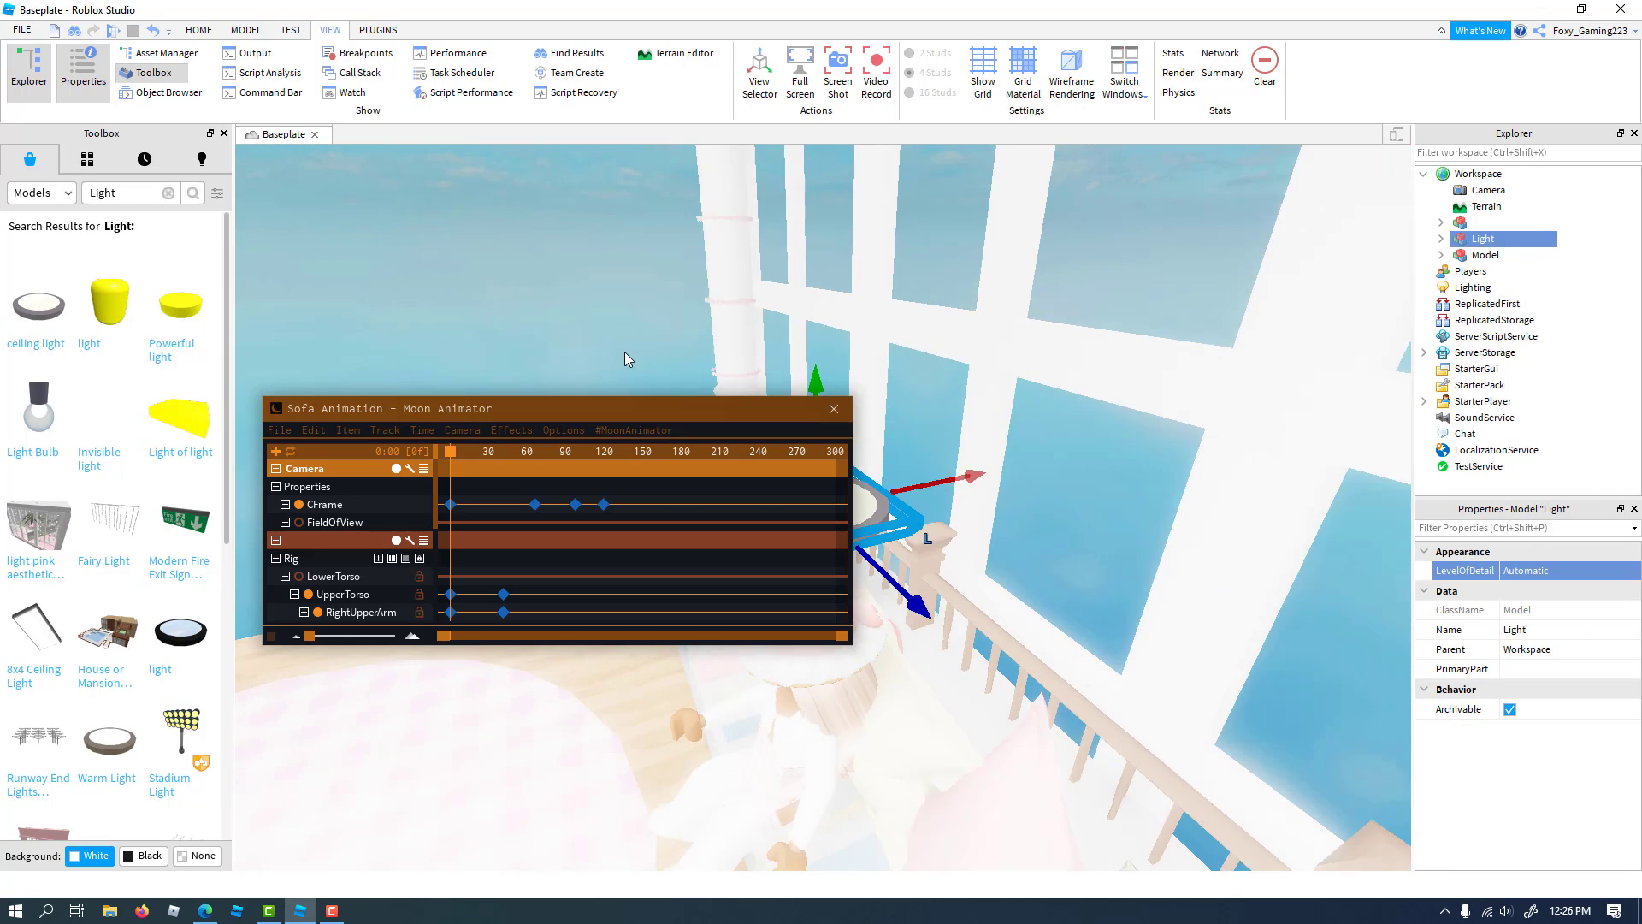
Move the inserted ceiling light away from the window to the area above the round rug in front of the sofa
left_click_drag(1043, 594, 957, 908)
scroll(1100, 717, "down", 3)
right_click_drag(1100, 717, 1105, 723)
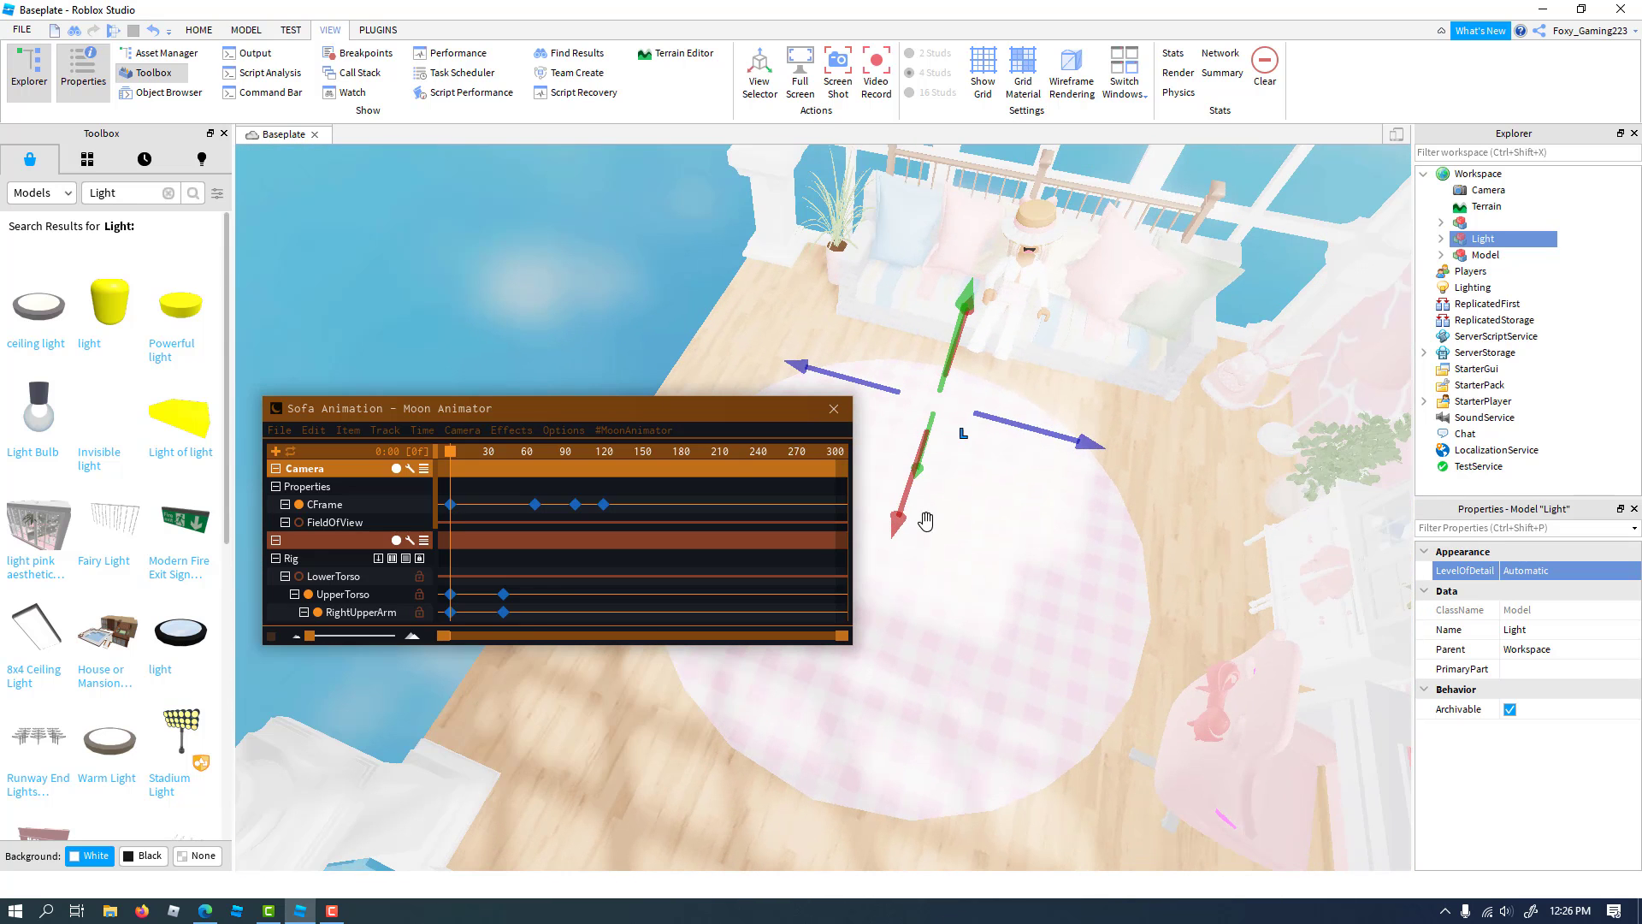
left_click_drag(906, 503, 900, 525)
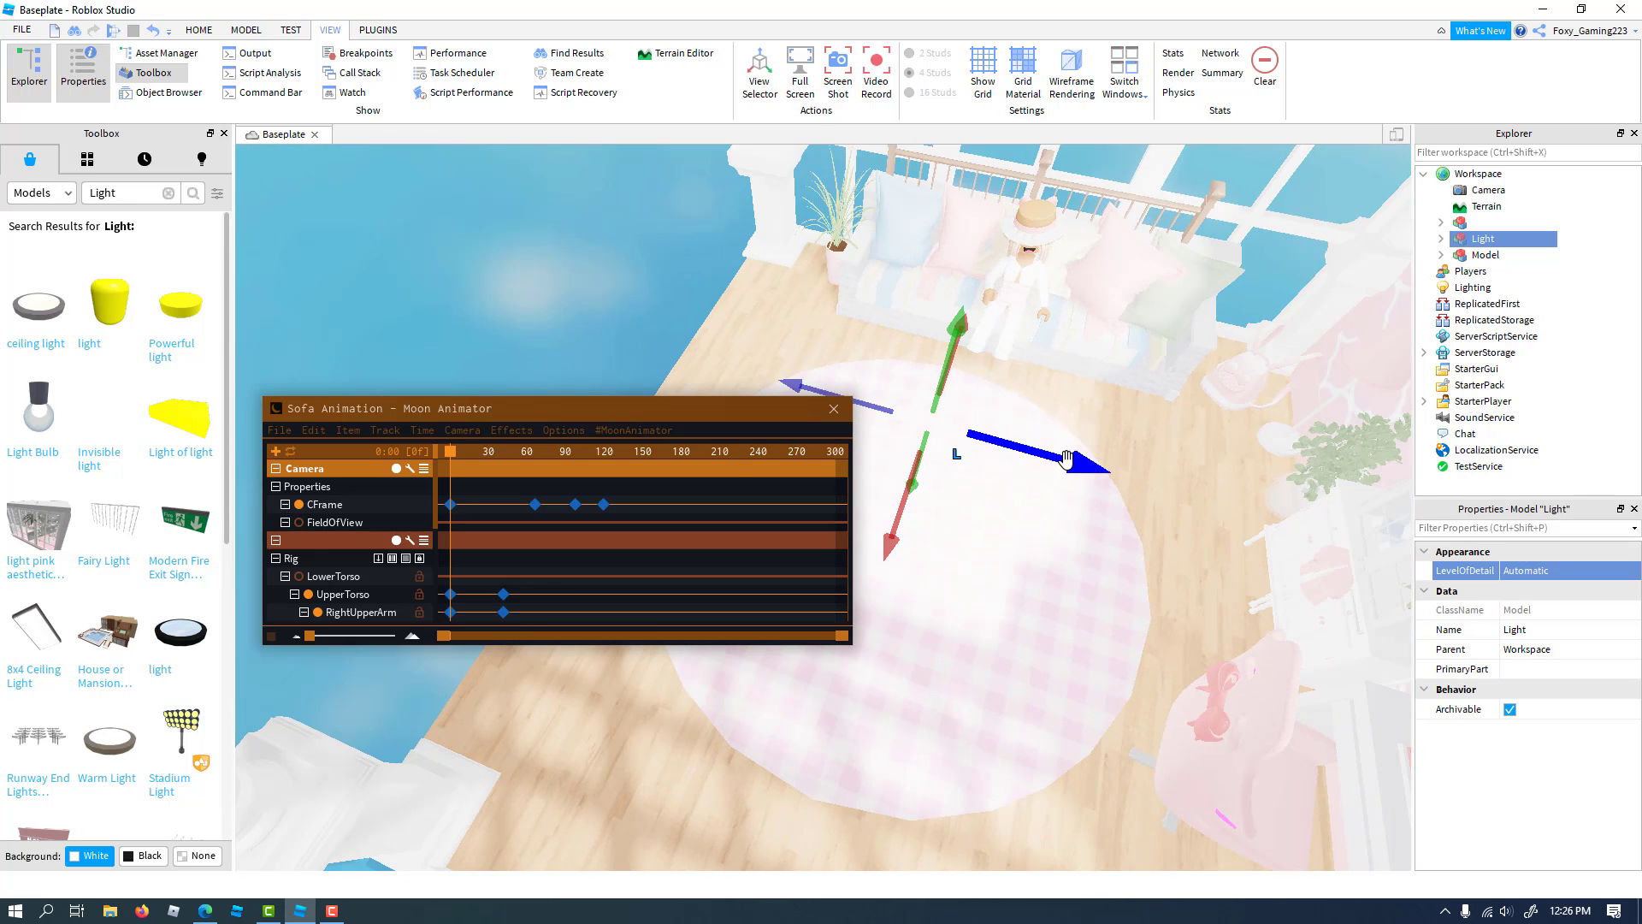
left_click_drag(1072, 465, 1121, 477)
right_click_drag(1052, 473, 973, 521)
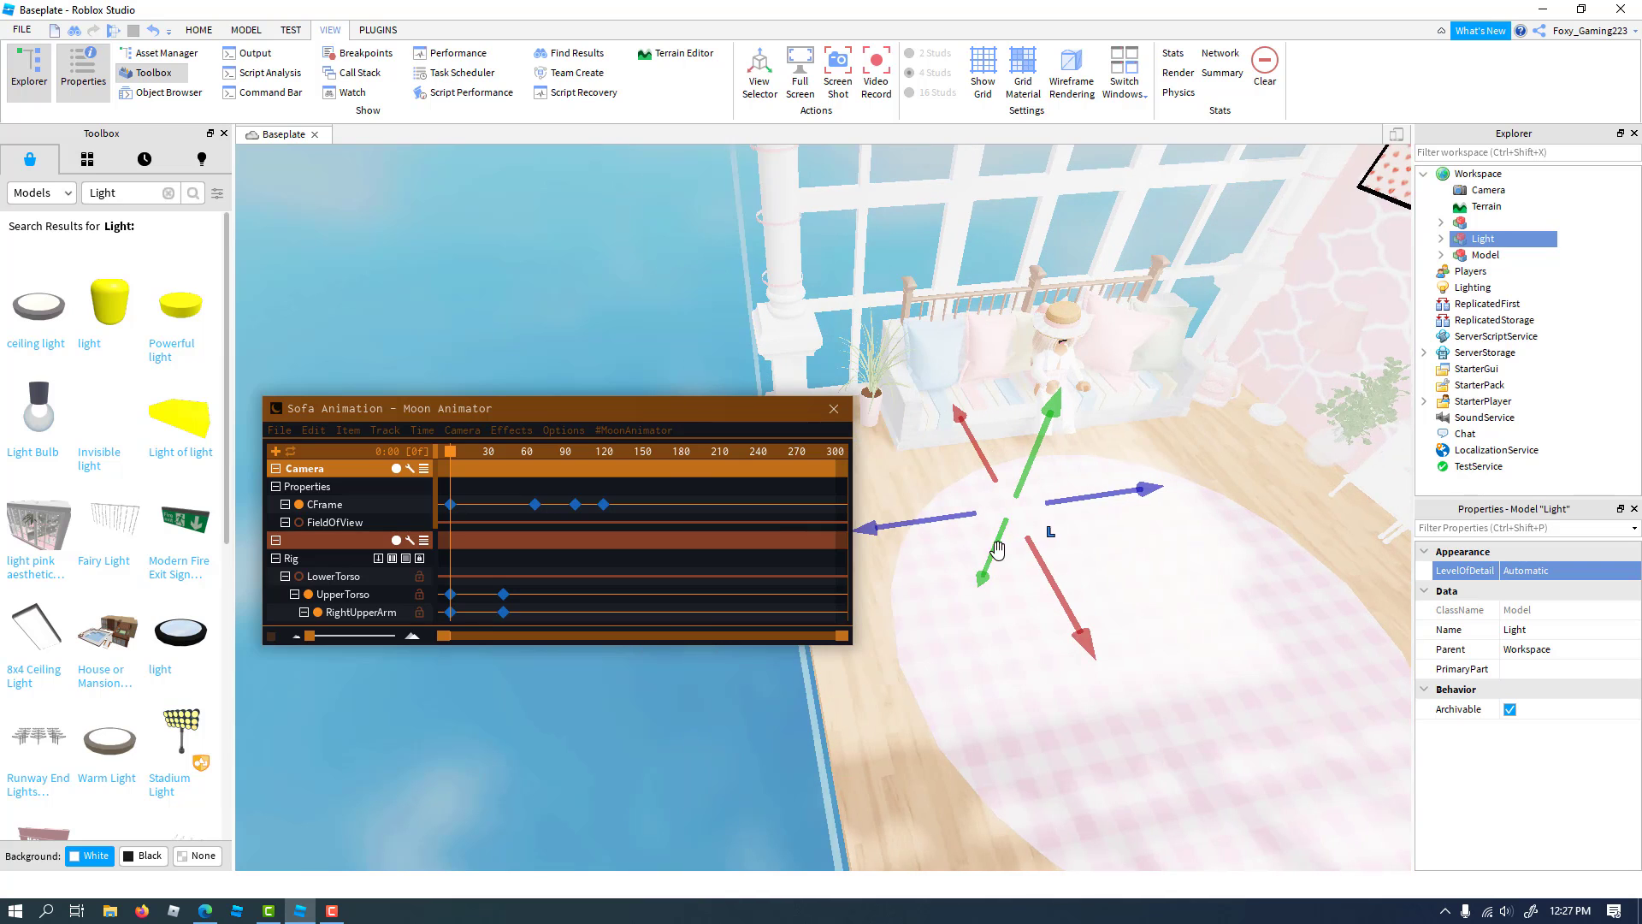
left_click_drag(990, 549, 932, 666)
left_click_drag(1024, 621, 1192, 593)
left_click_drag(1090, 555, 1106, 457)
left_click_drag(1147, 527, 1146, 462)
left_click(578, 261)
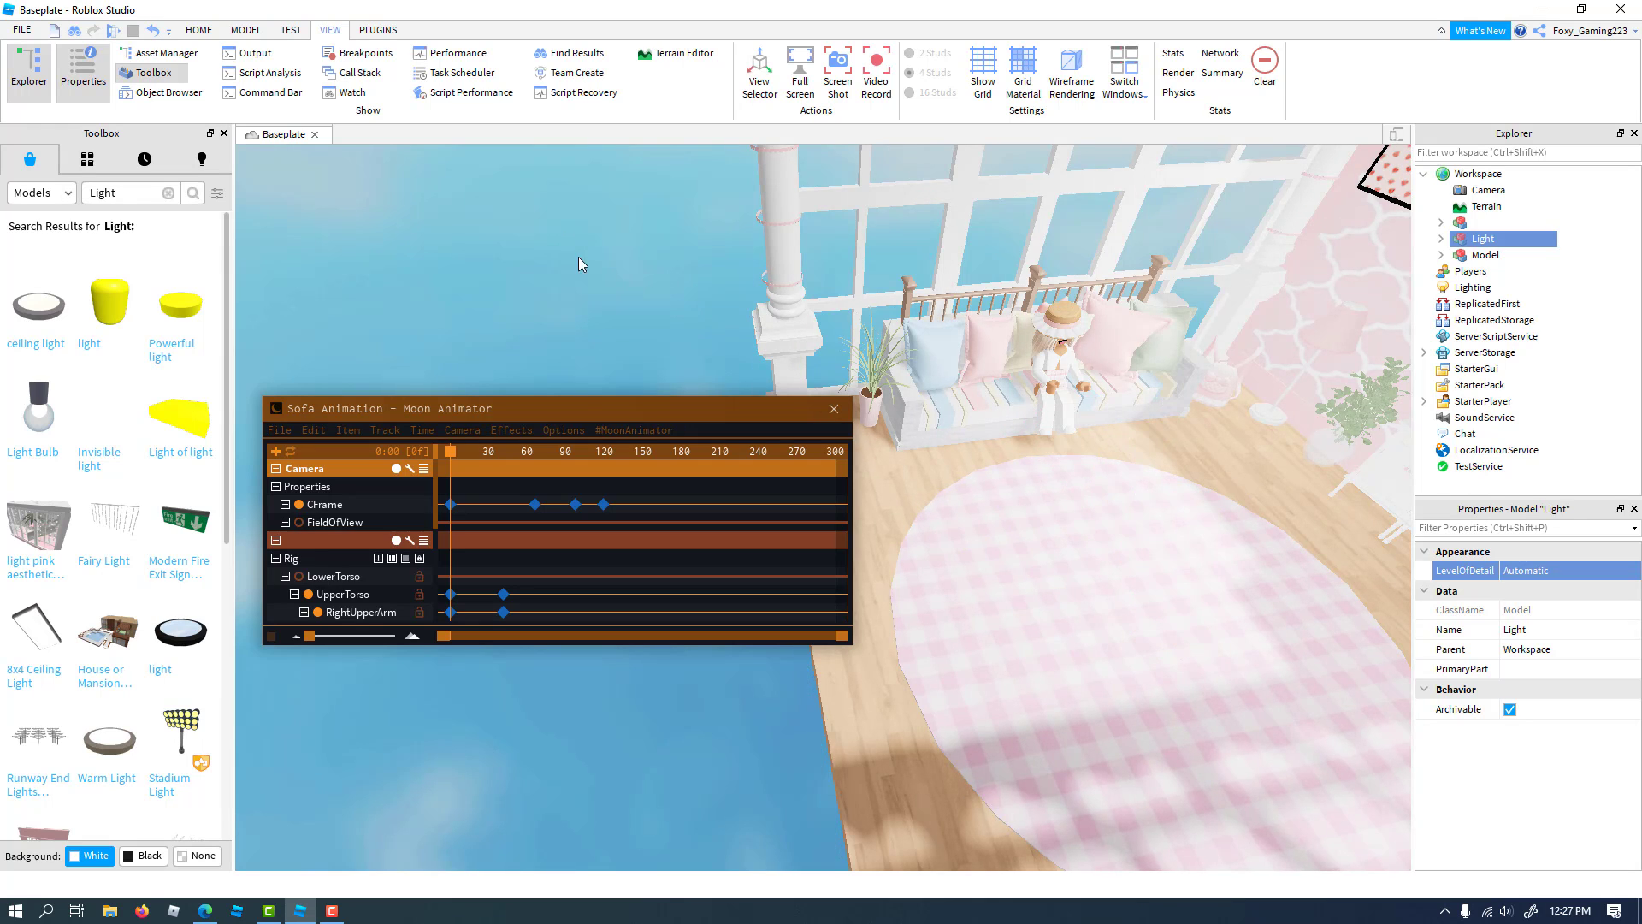
Check the lighting on the seated avatar and search the Toolbox models for Dawn sky
scroll(1019, 348, "up", 4)
right_click_drag(1019, 348, 1014, 350)
scroll(1018, 348, "down", 4)
scroll(1018, 347, "up", 3)
scroll(1018, 348, "down", 4)
scroll(1017, 347, "up", 5)
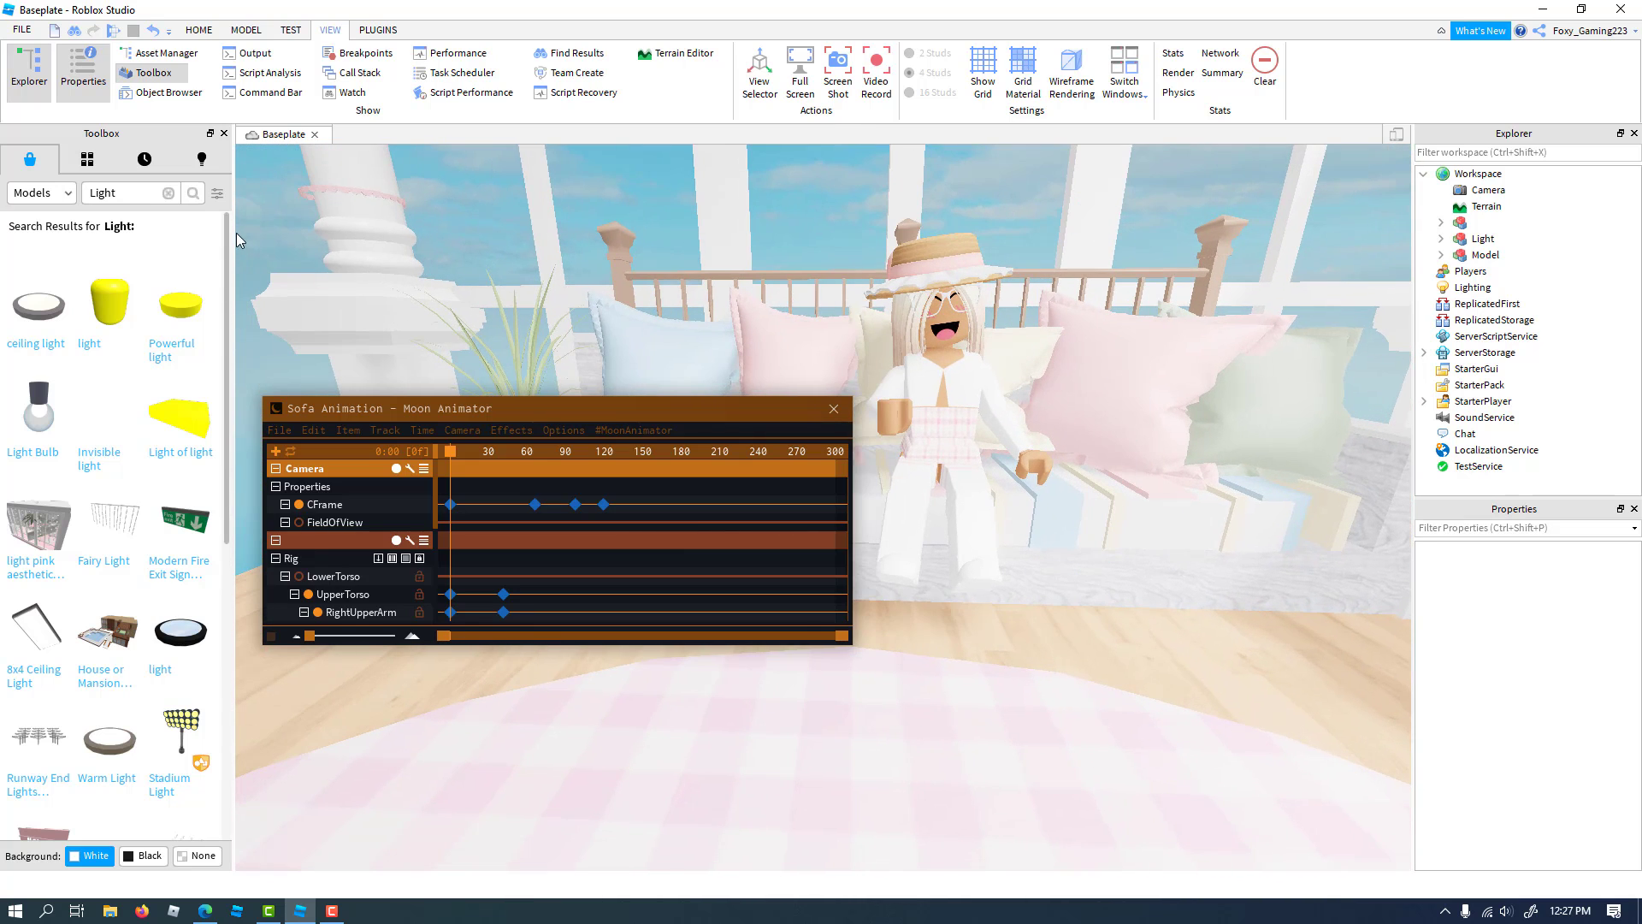
left_click(170, 194)
type("a")
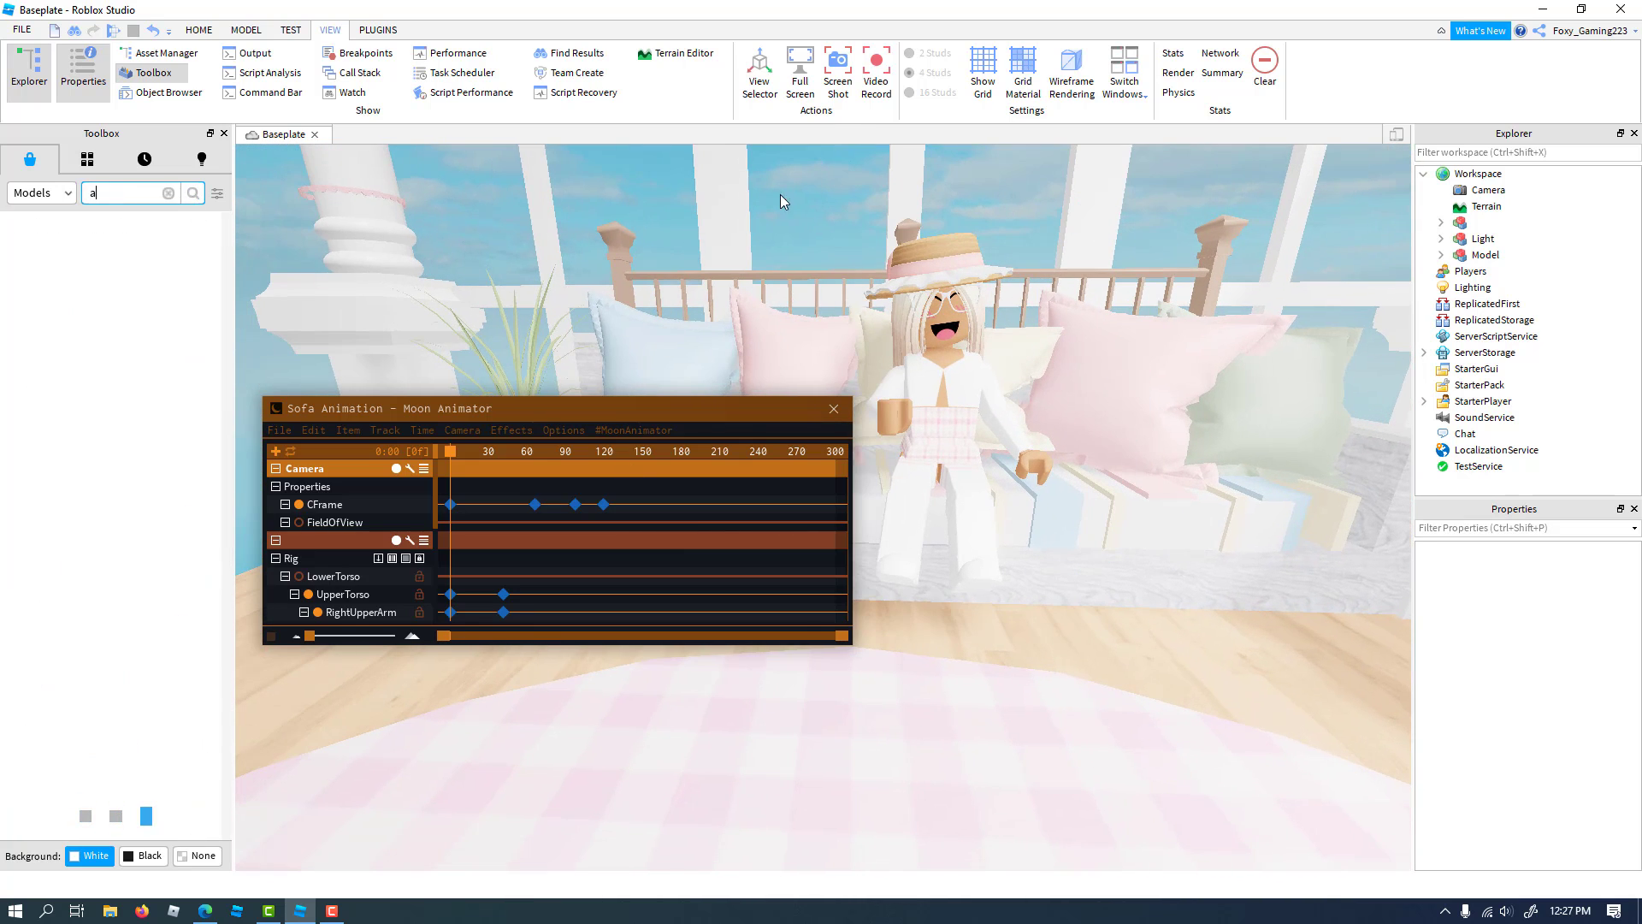
right_click_drag(777, 246, 779, 250)
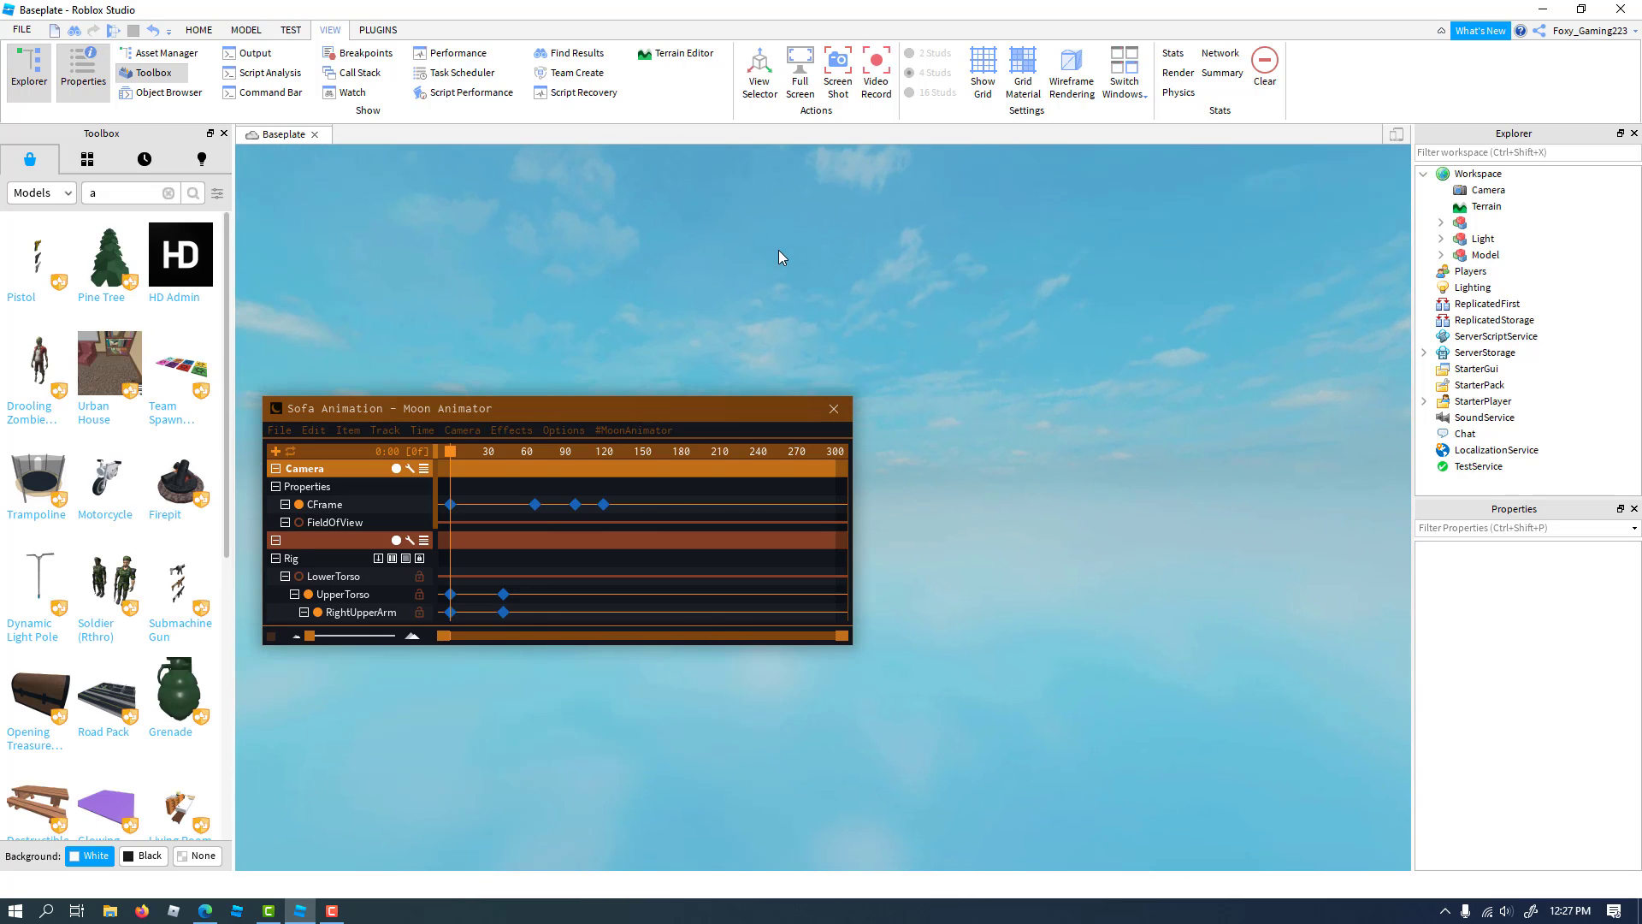
left_click(168, 193)
key("Return")
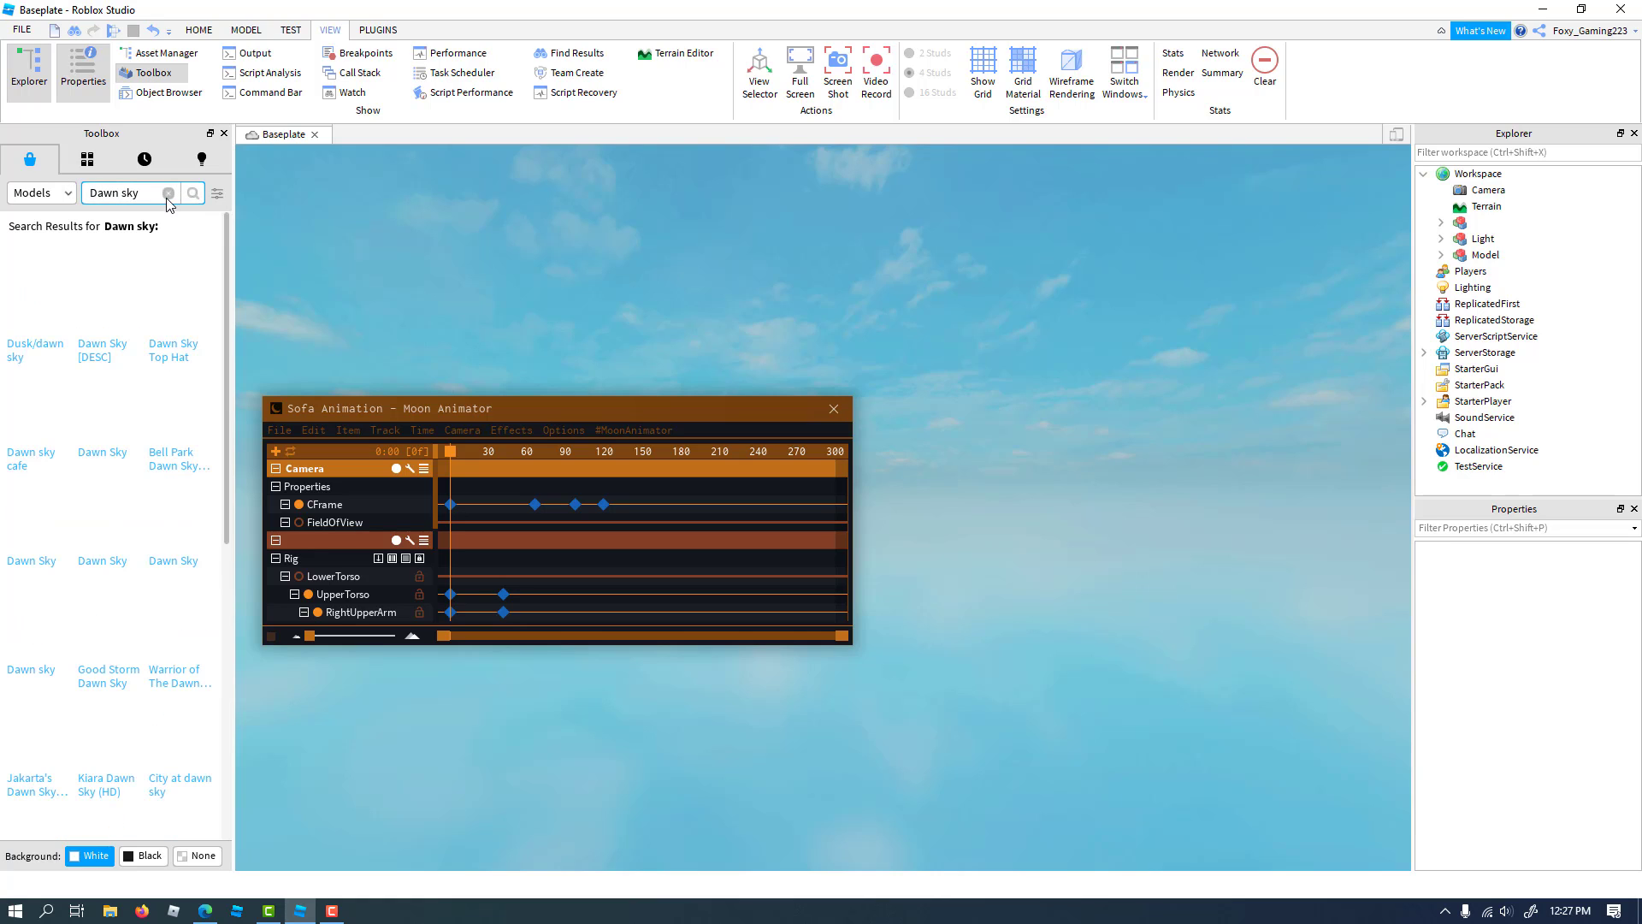
Search the Toolbox models for Morning sky, insert a blue Morning Sky with pink clouds, and view it behind the sofa
left_click(168, 193)
type("Morning")
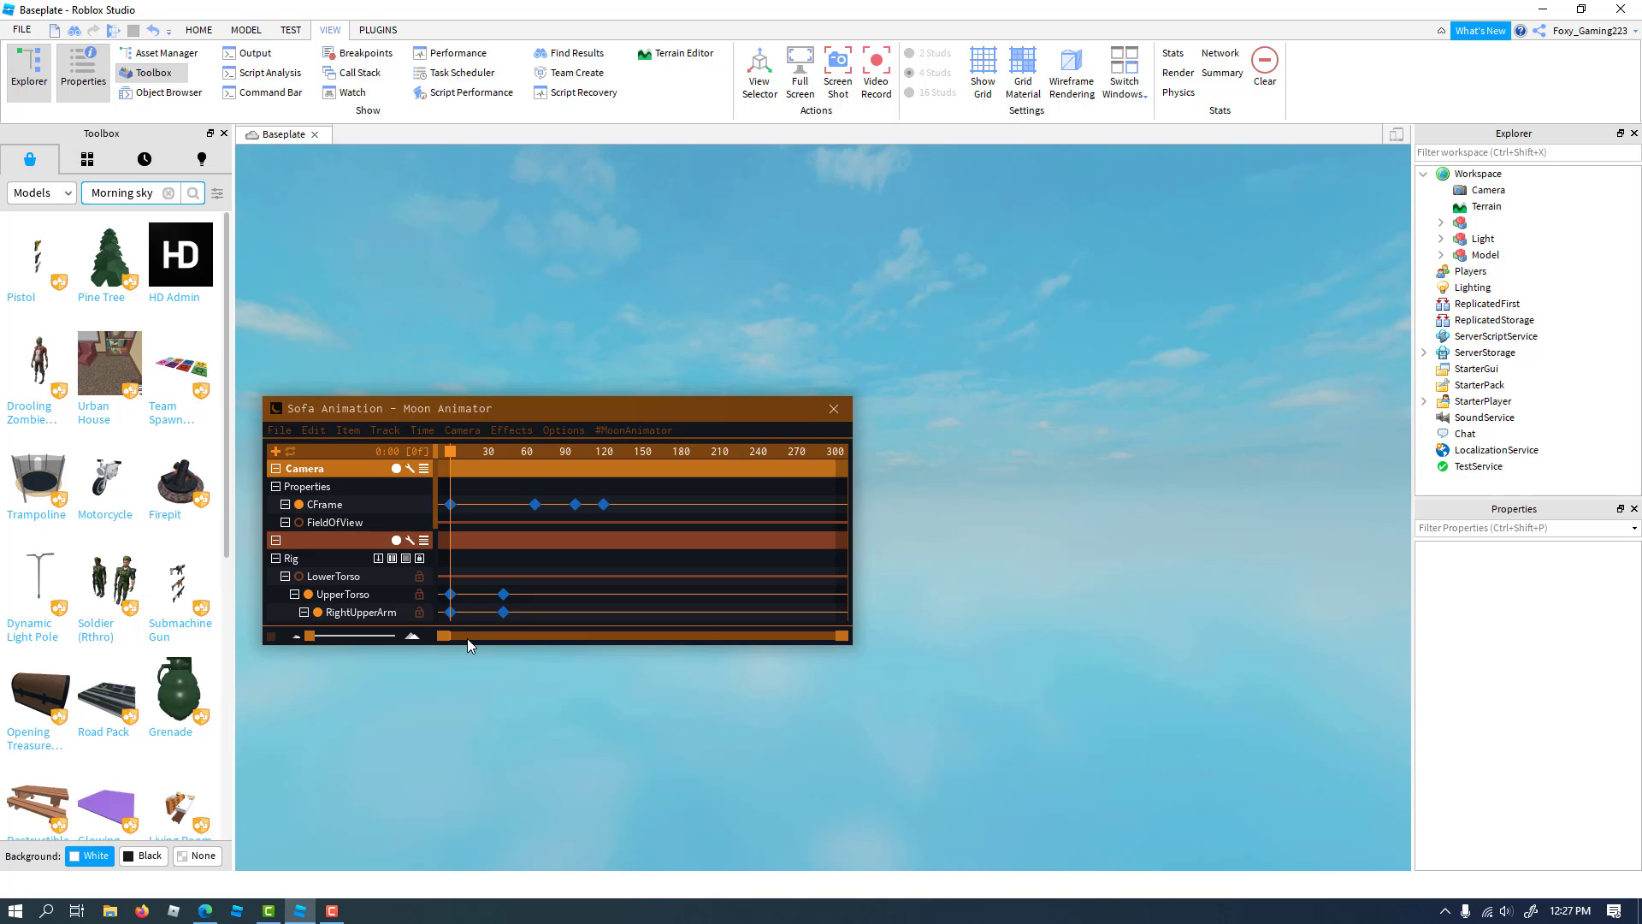
key("Return")
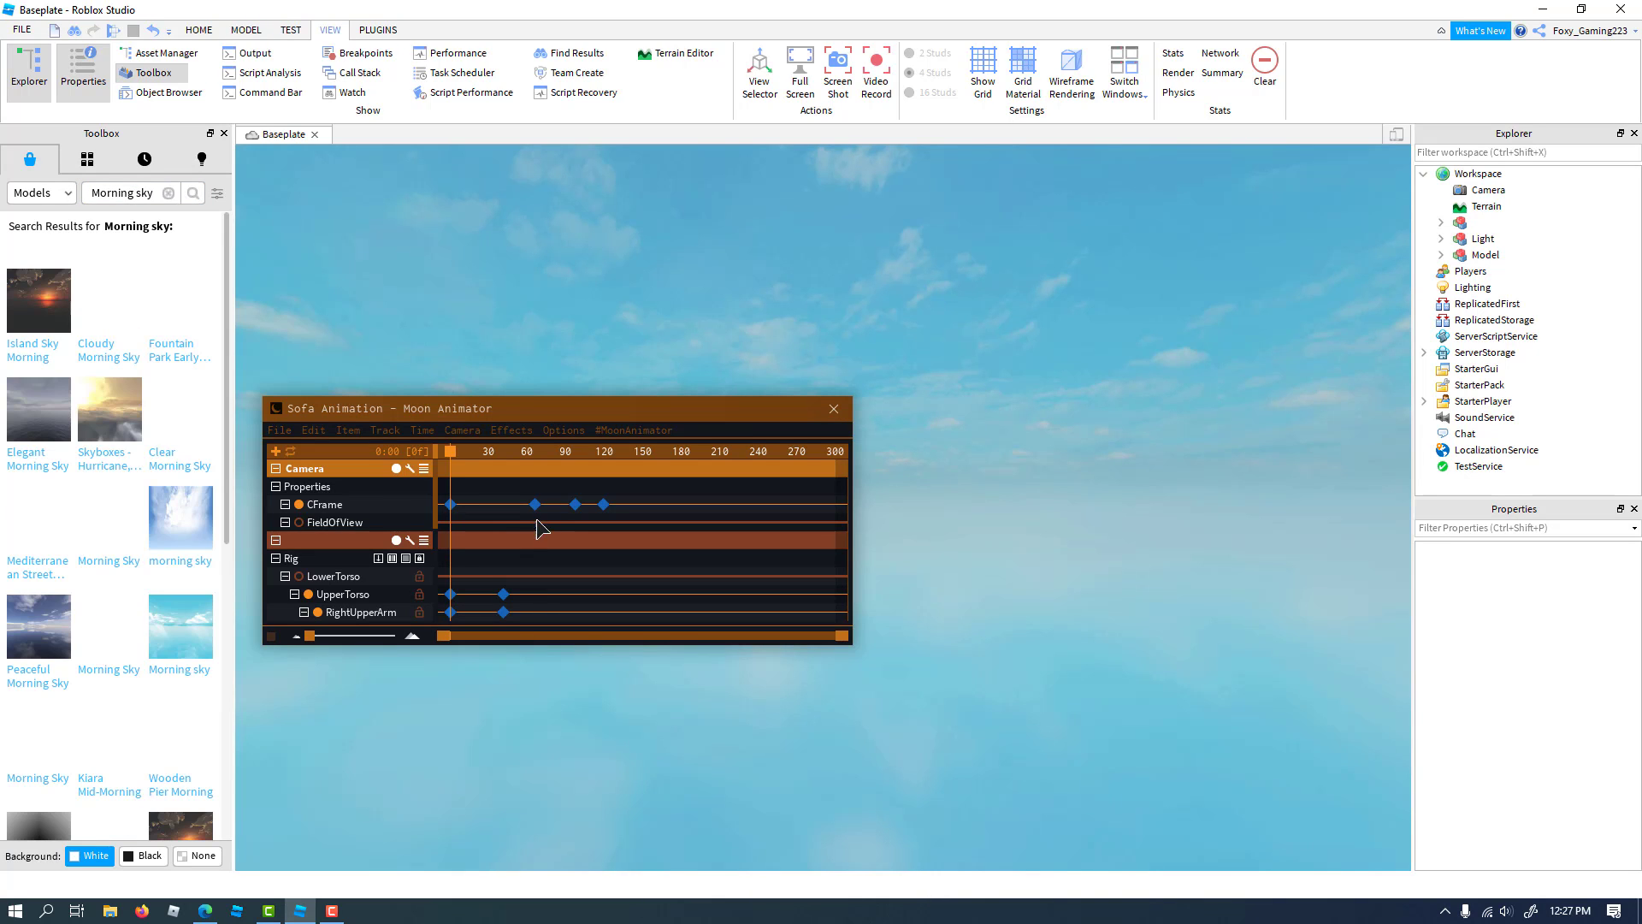
right_click_drag(406, 303, 406, 303)
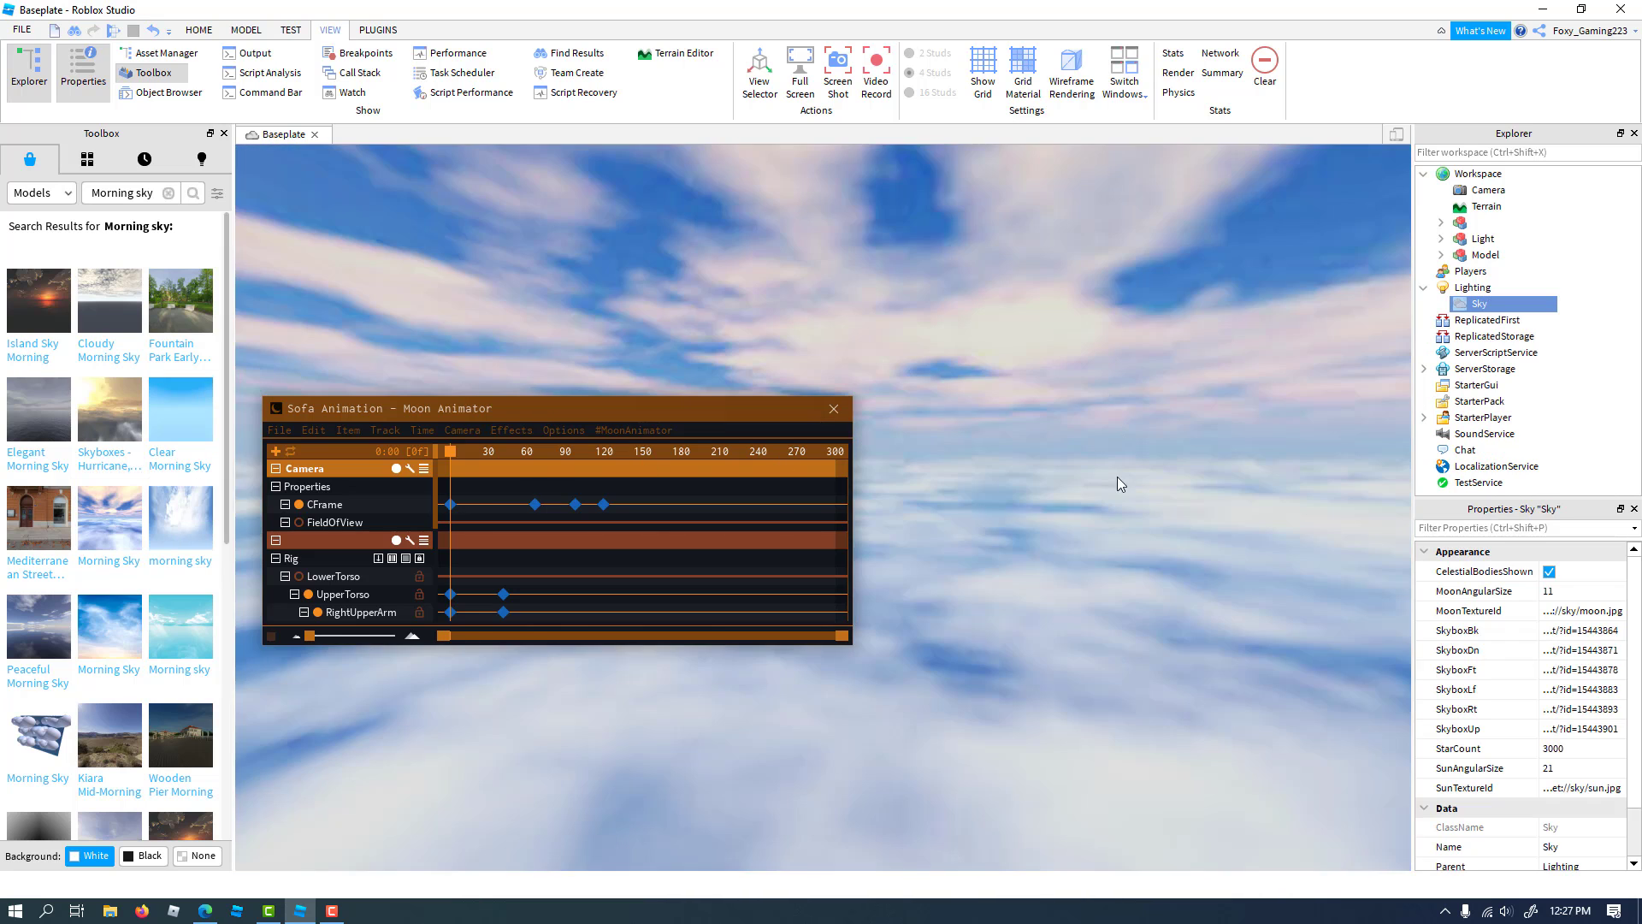
key("w")
right_click_drag(1099, 496, 1050, 514)
key("s")
Scrub through the Sofa Animation timeline and return the playhead to frame 0
left_click(453, 459)
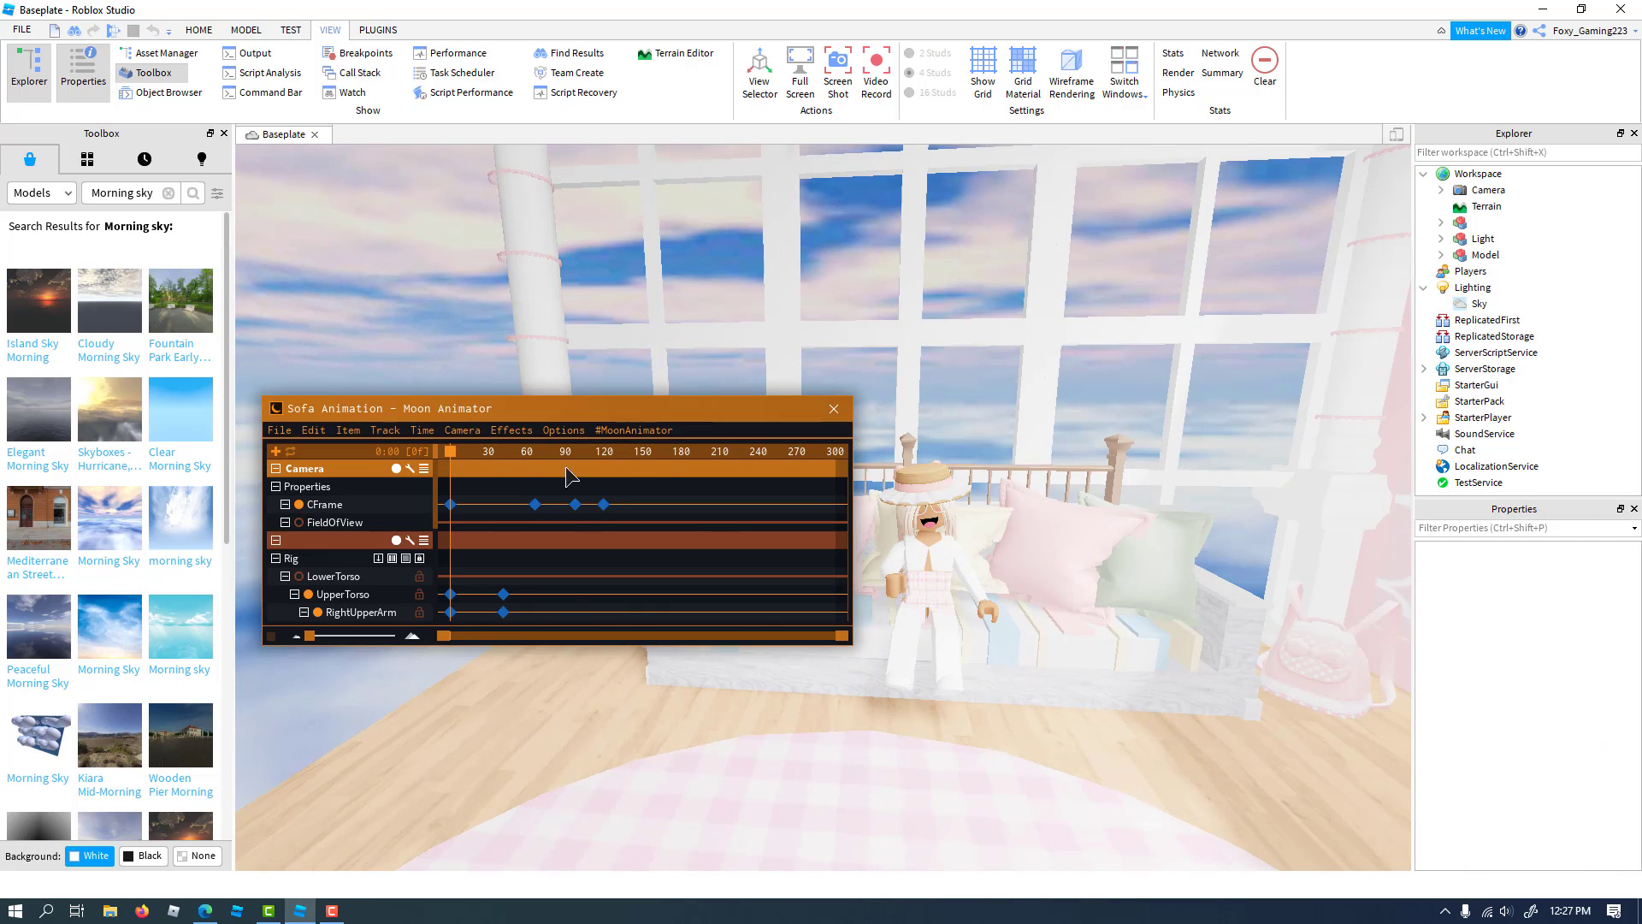
left_click(450, 450)
left_click_drag(611, 450, 450, 451)
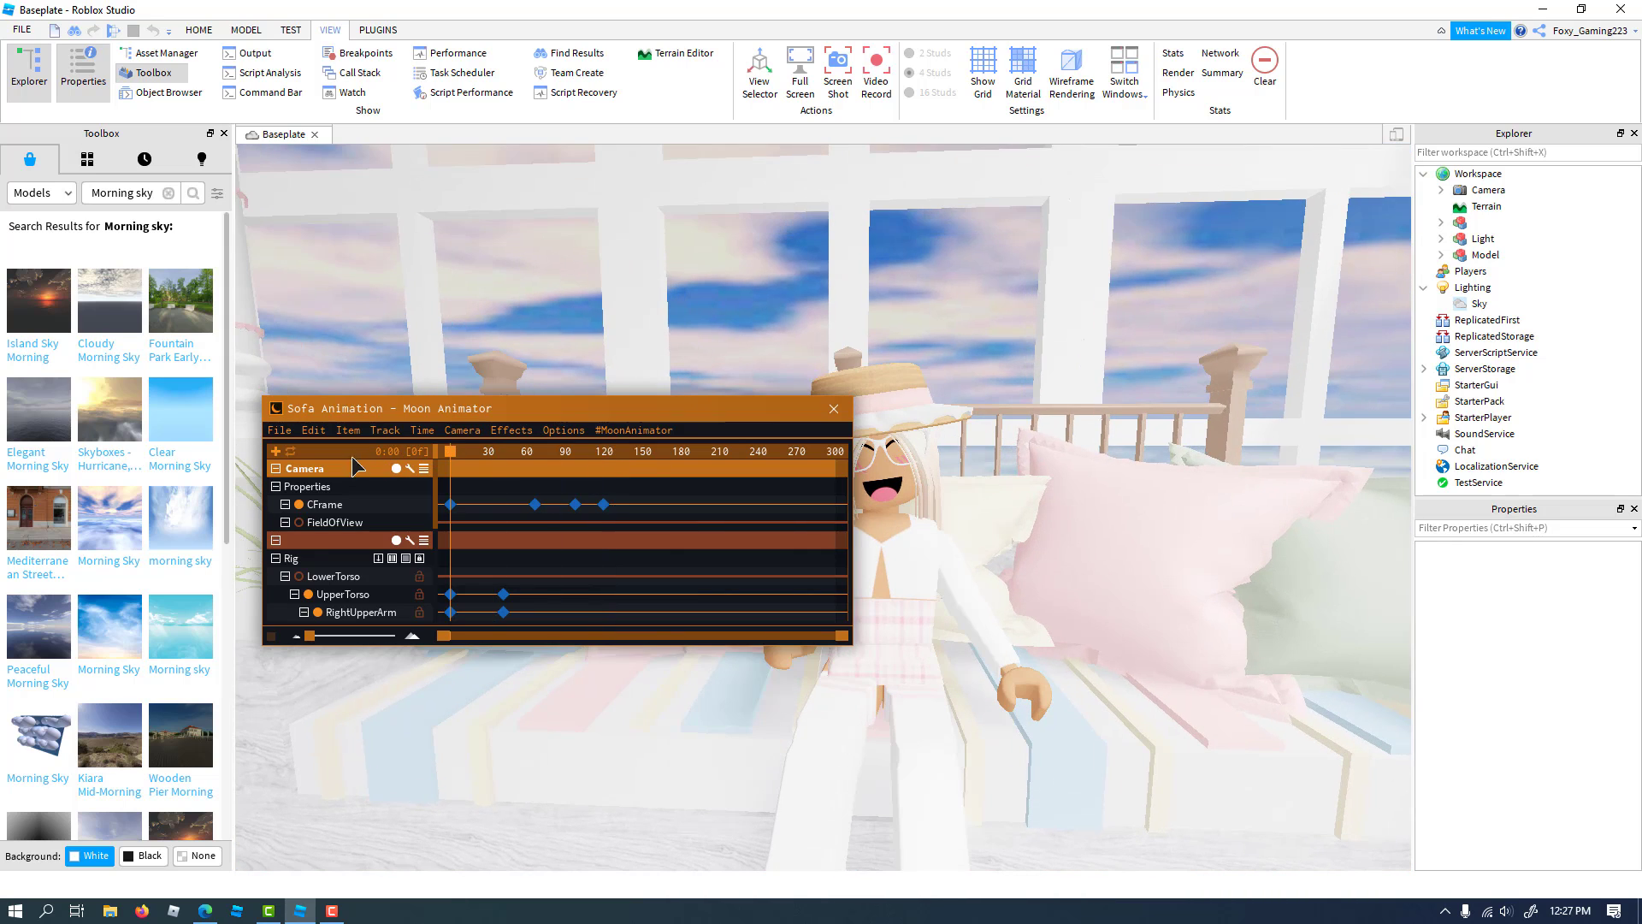
Hide the Explorer, Properties and Toolbox so the viewport fills the window, leaving the Object Browser closed
left_click(378, 30)
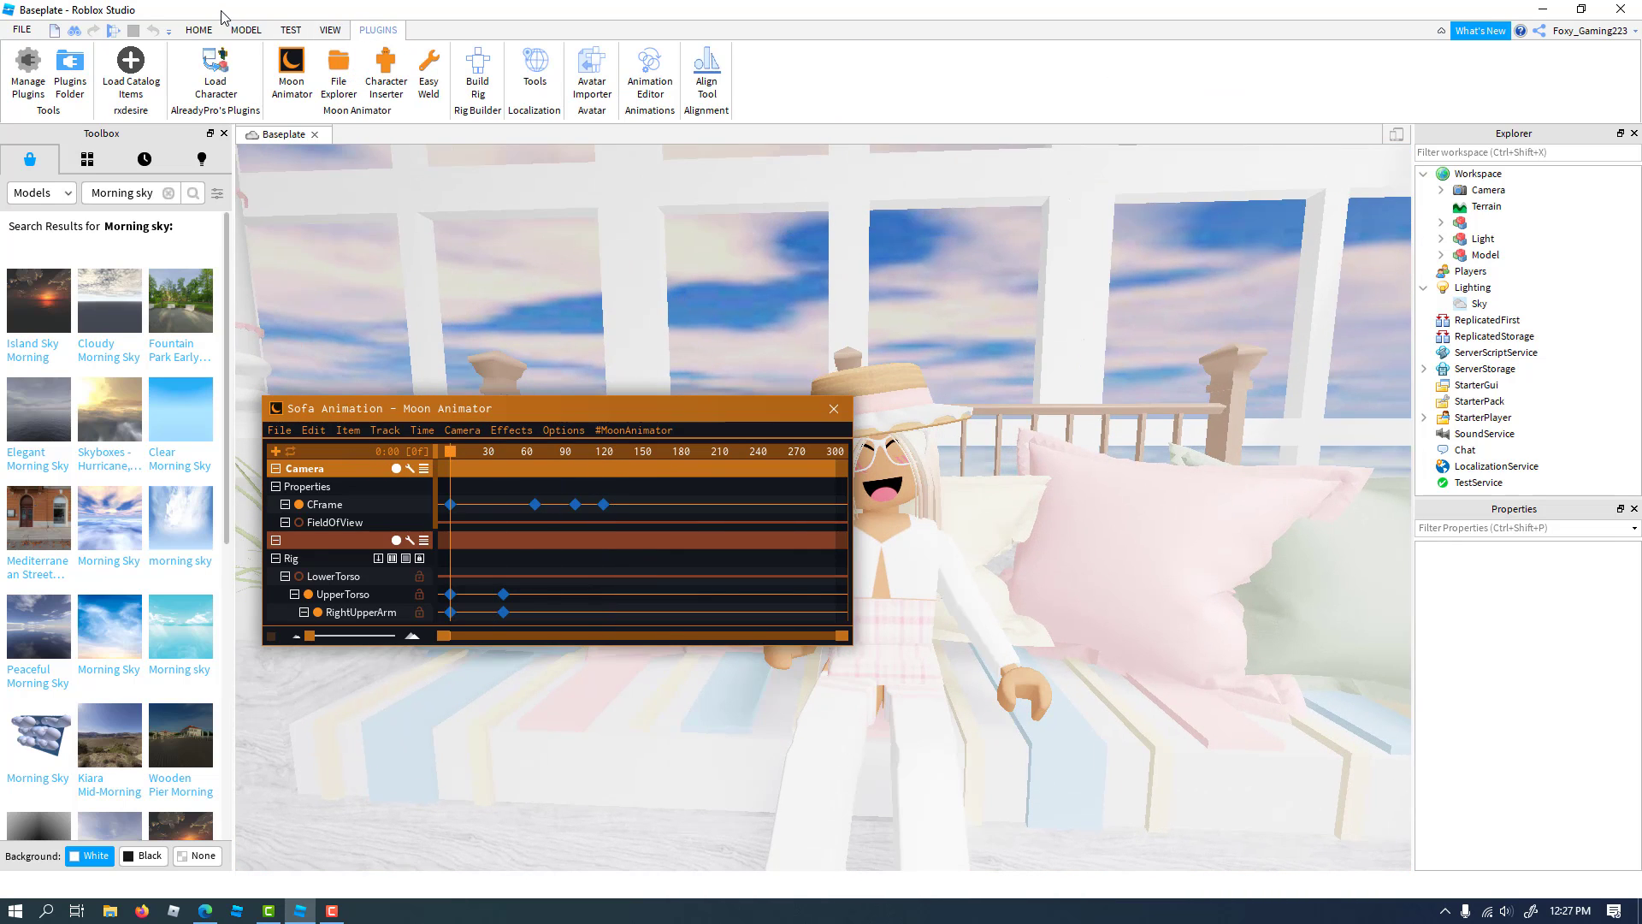
left_click(329, 29)
left_click(26, 73)
left_click(130, 93)
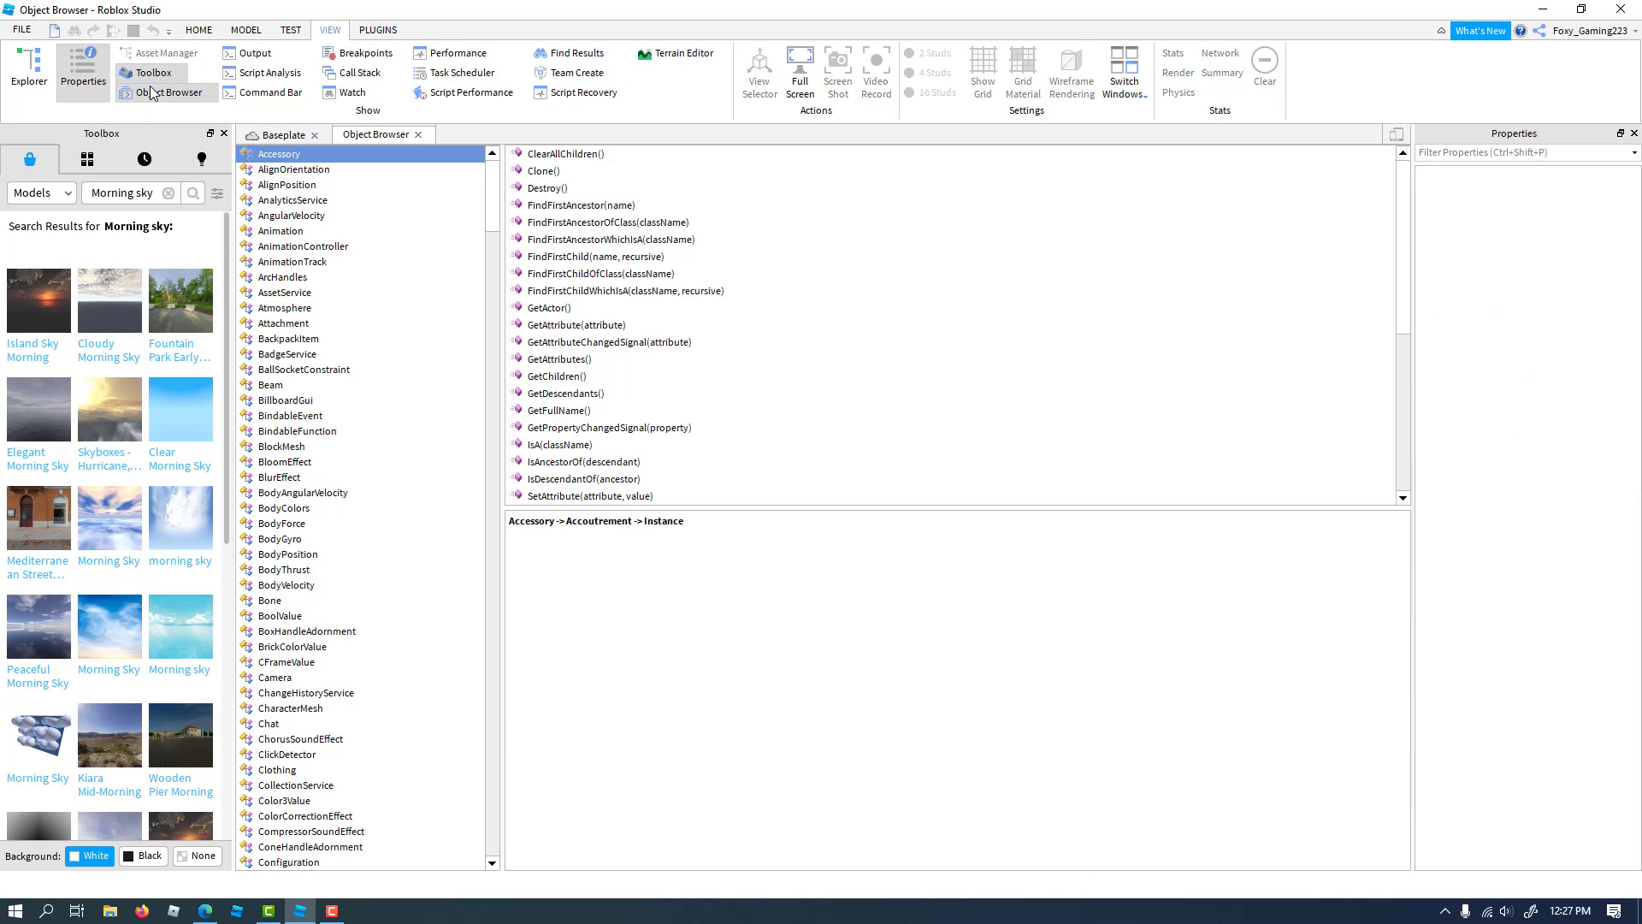
left_click(159, 93)
left_click(106, 89)
left_click(150, 75)
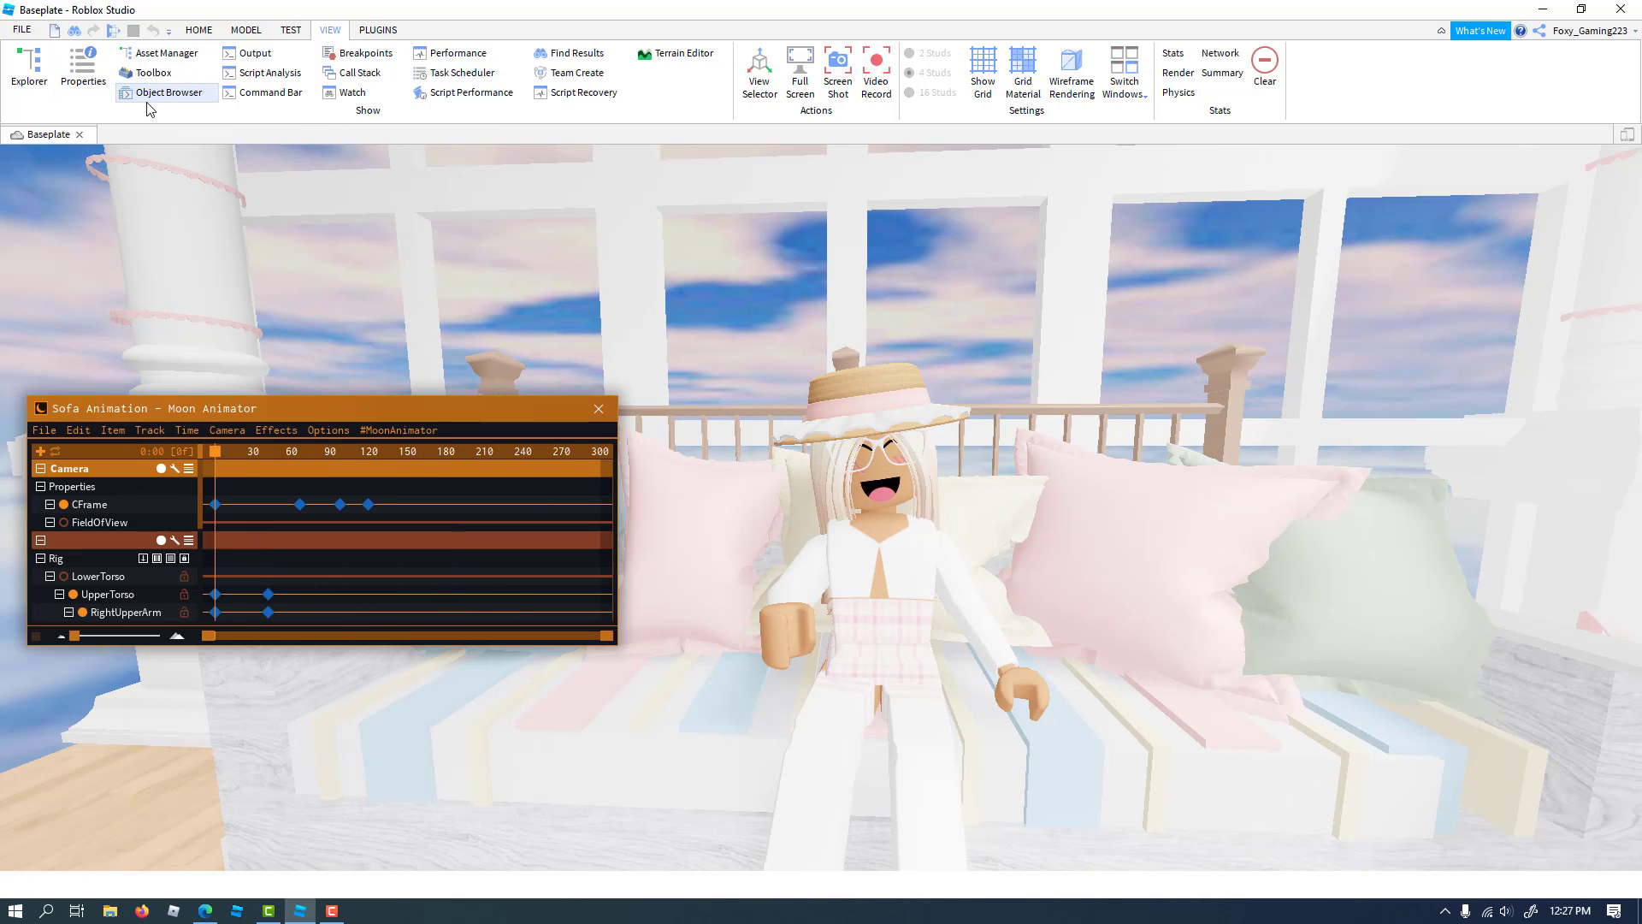
left_click(167, 92)
left_click(199, 93)
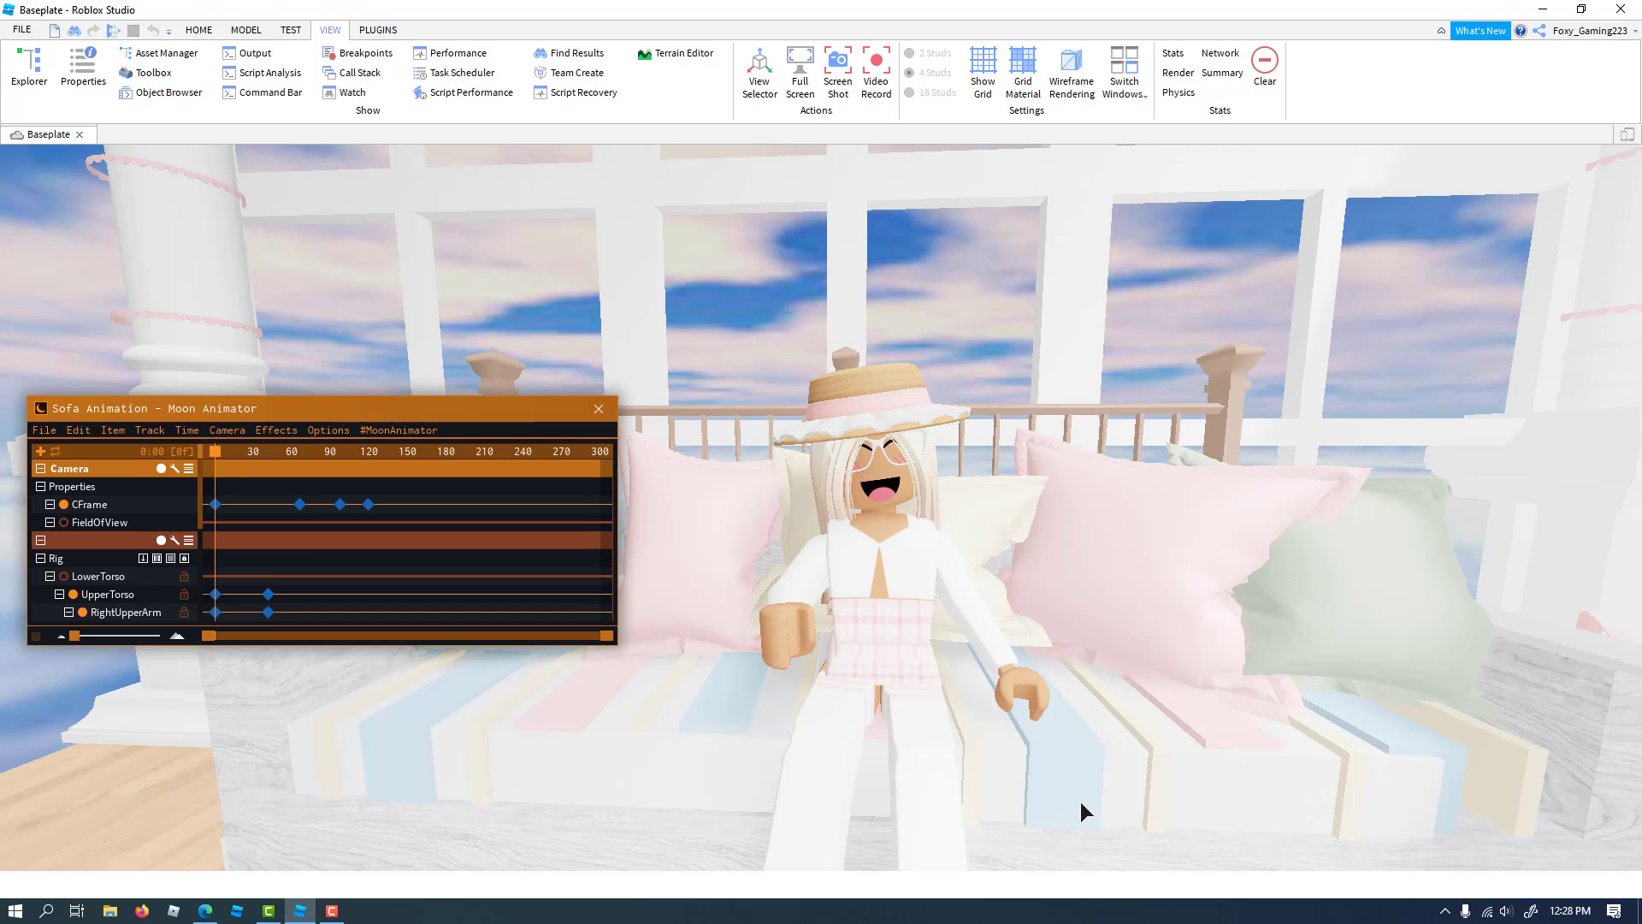
Hide the Moon Animator window and start a video recording of the viewport
key("h")
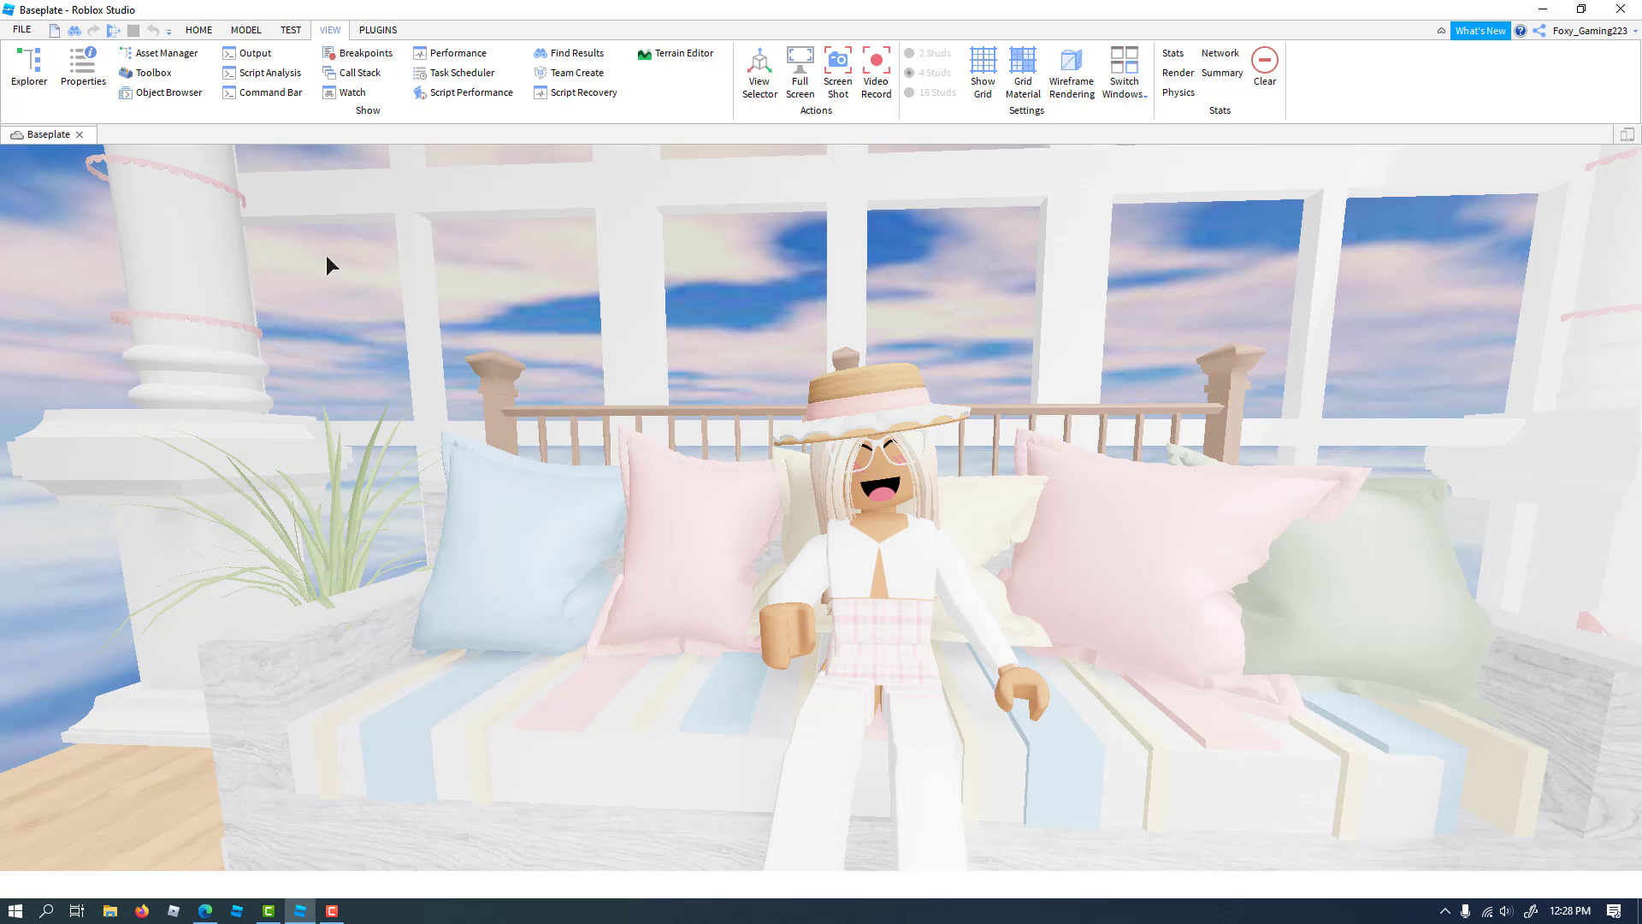
key("h")
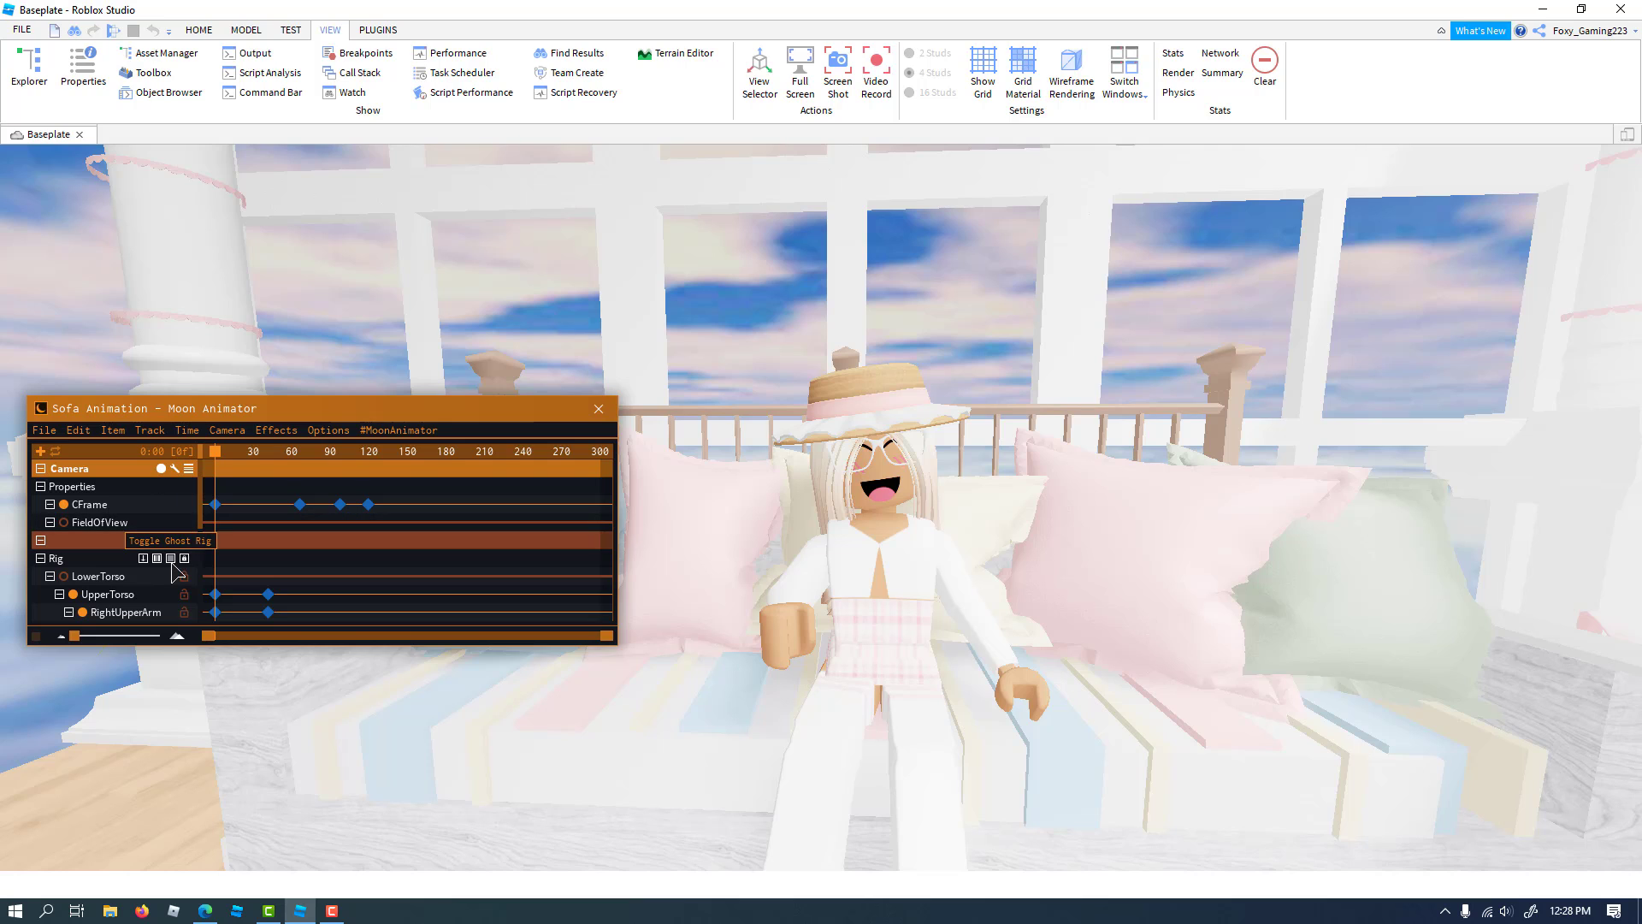
key("h")
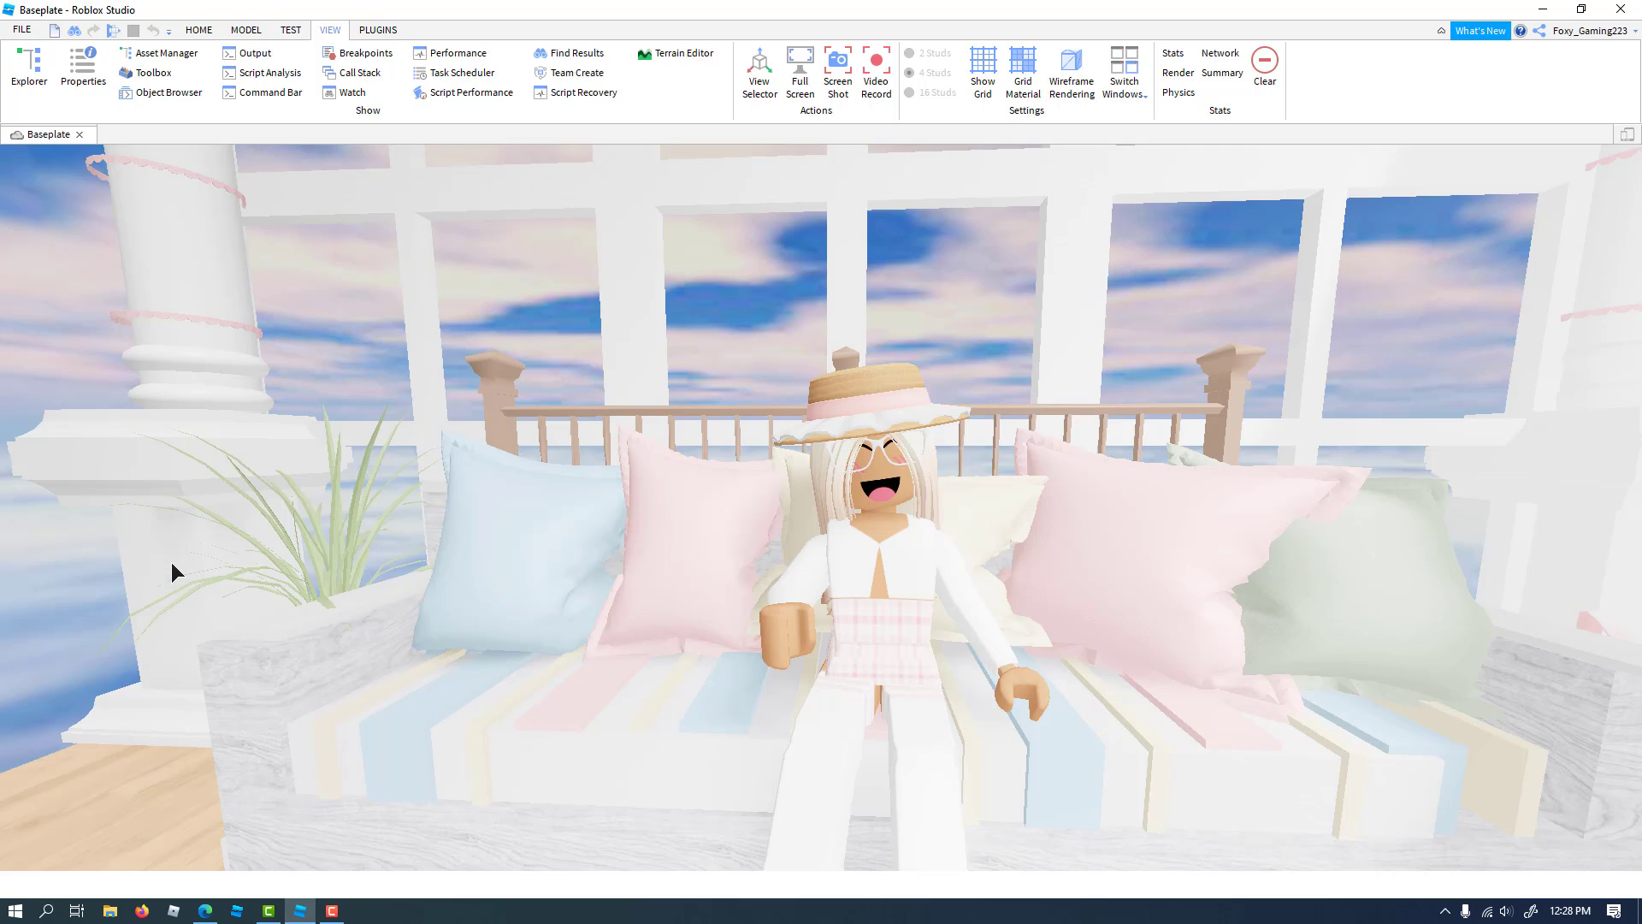
left_click(881, 65)
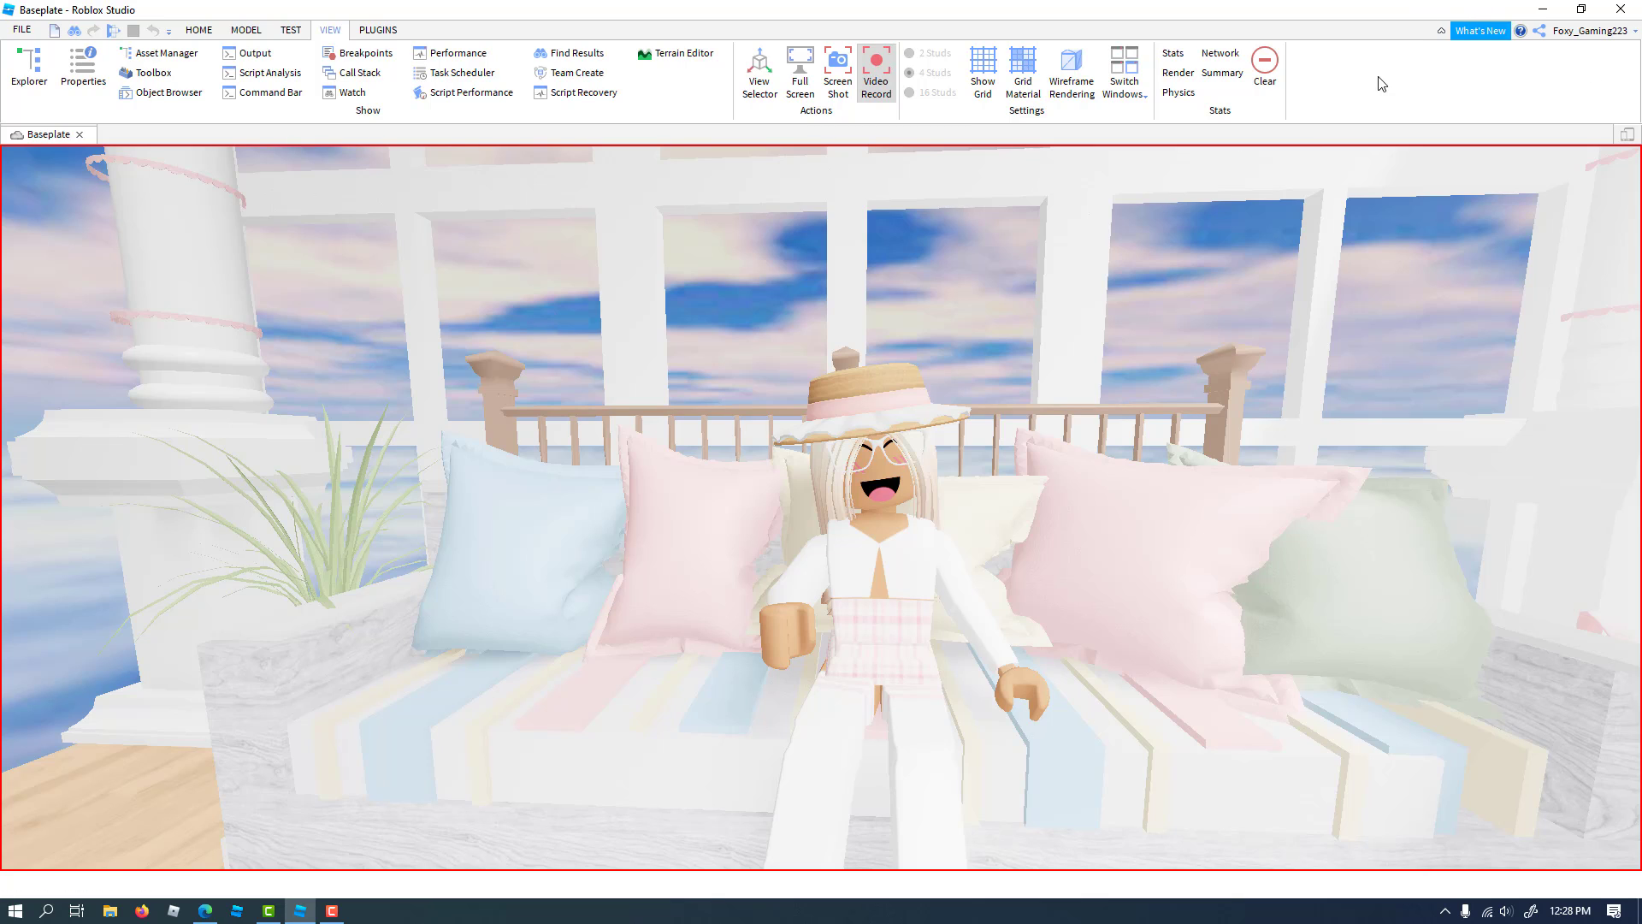
Play the Sofa Animation in Moon Animator for the recording and stop the video recording
left_click(378, 31)
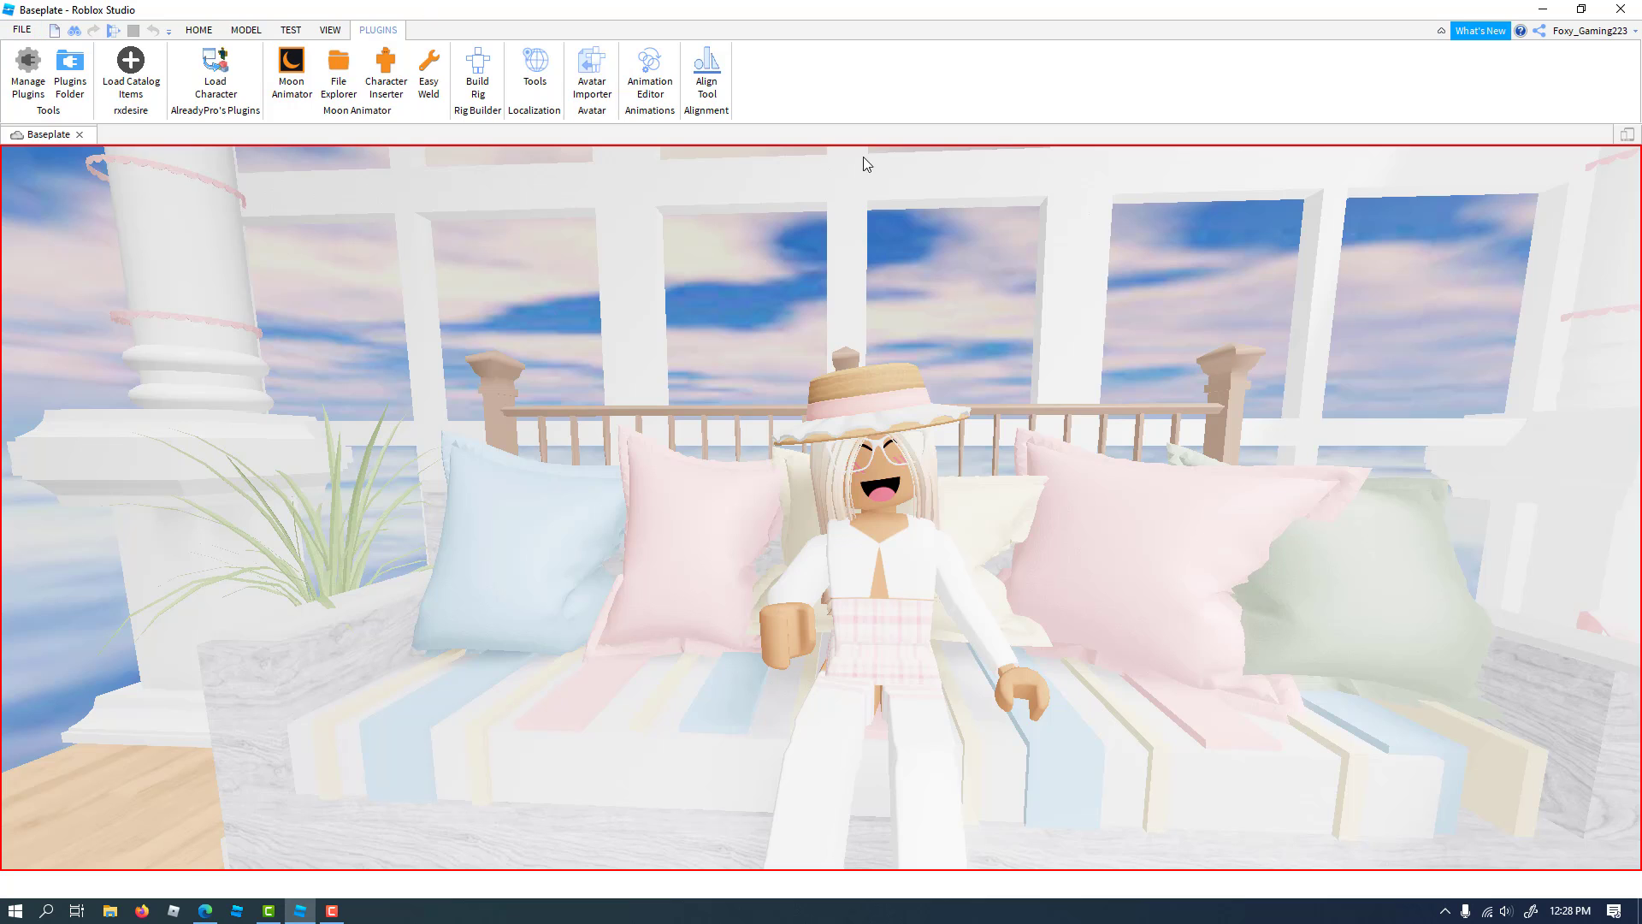
left_click(292, 75)
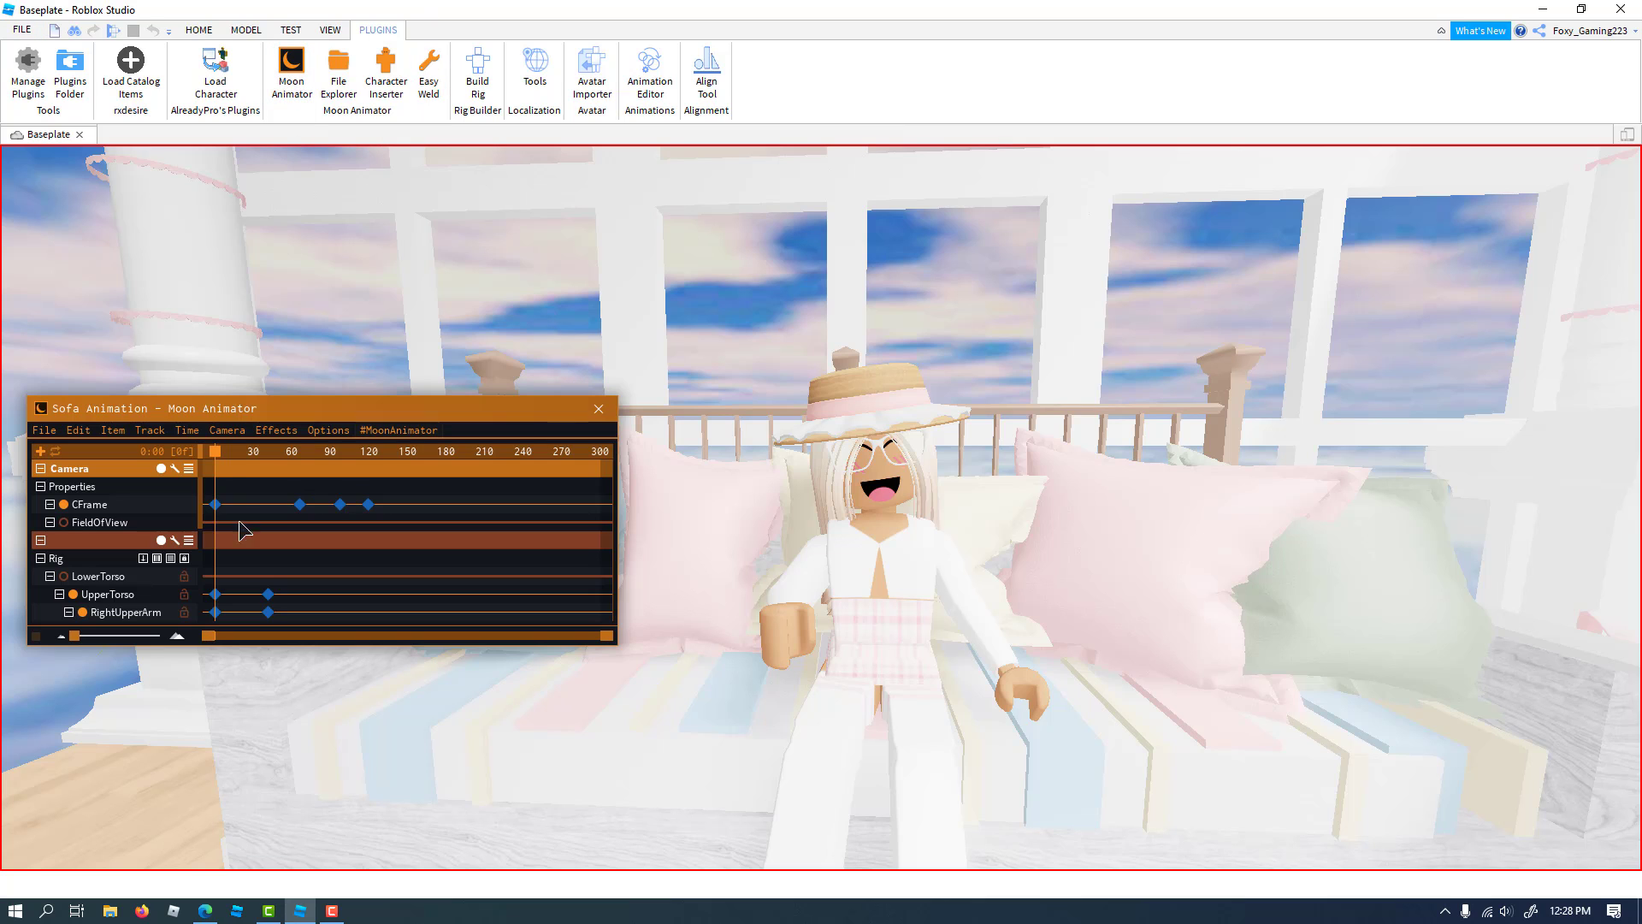
right_click(231, 399)
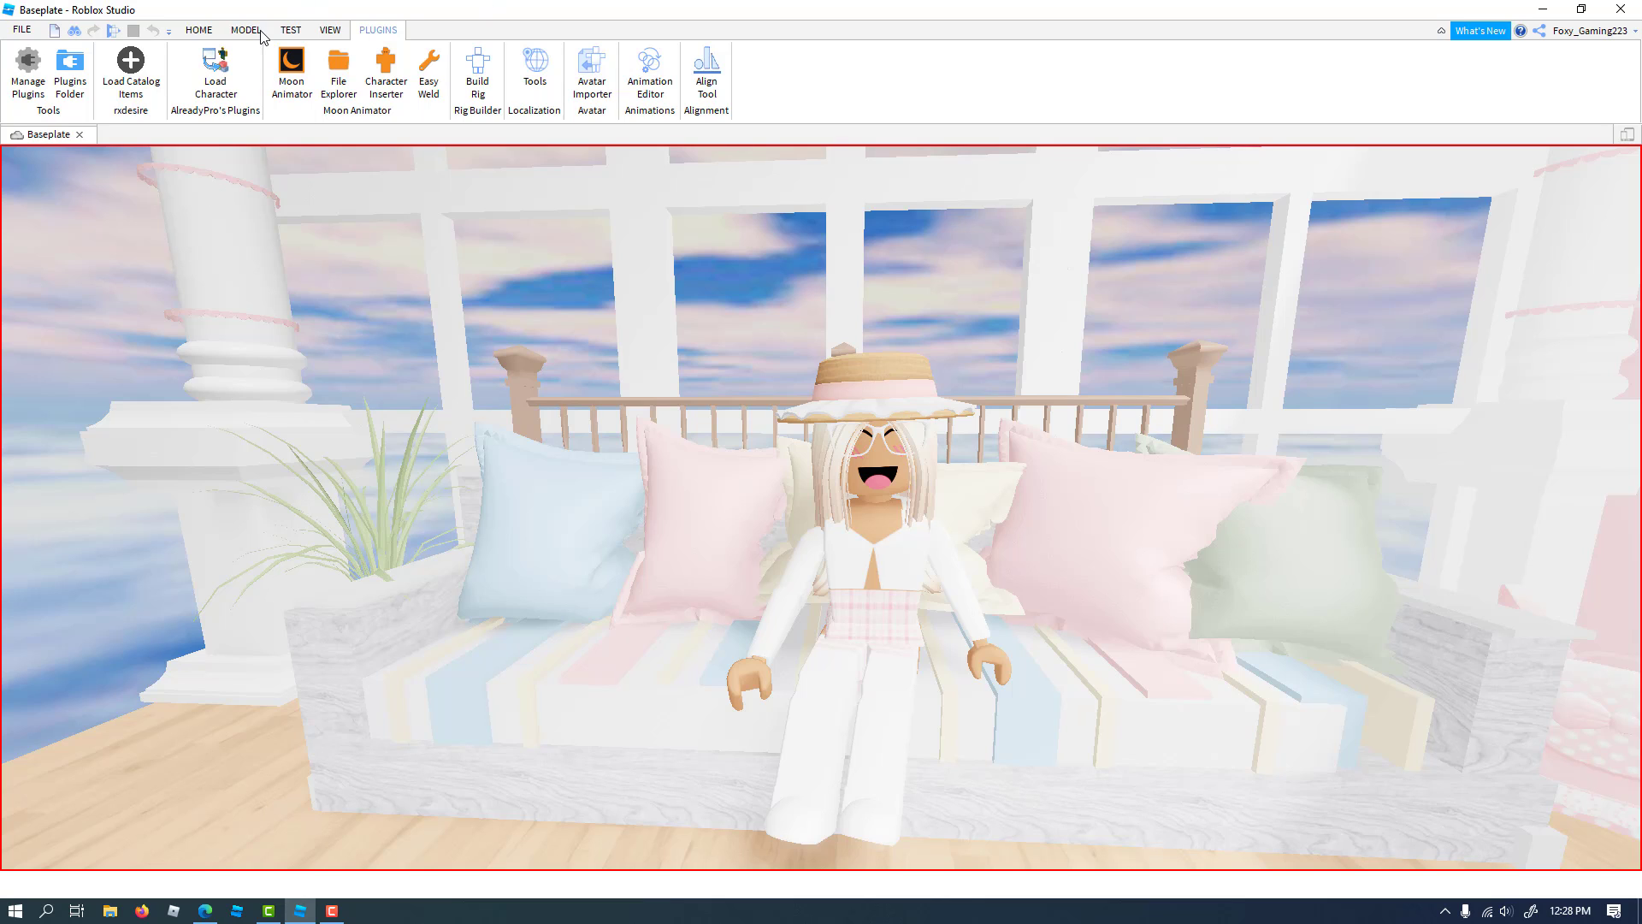
left_click(330, 30)
left_click(876, 68)
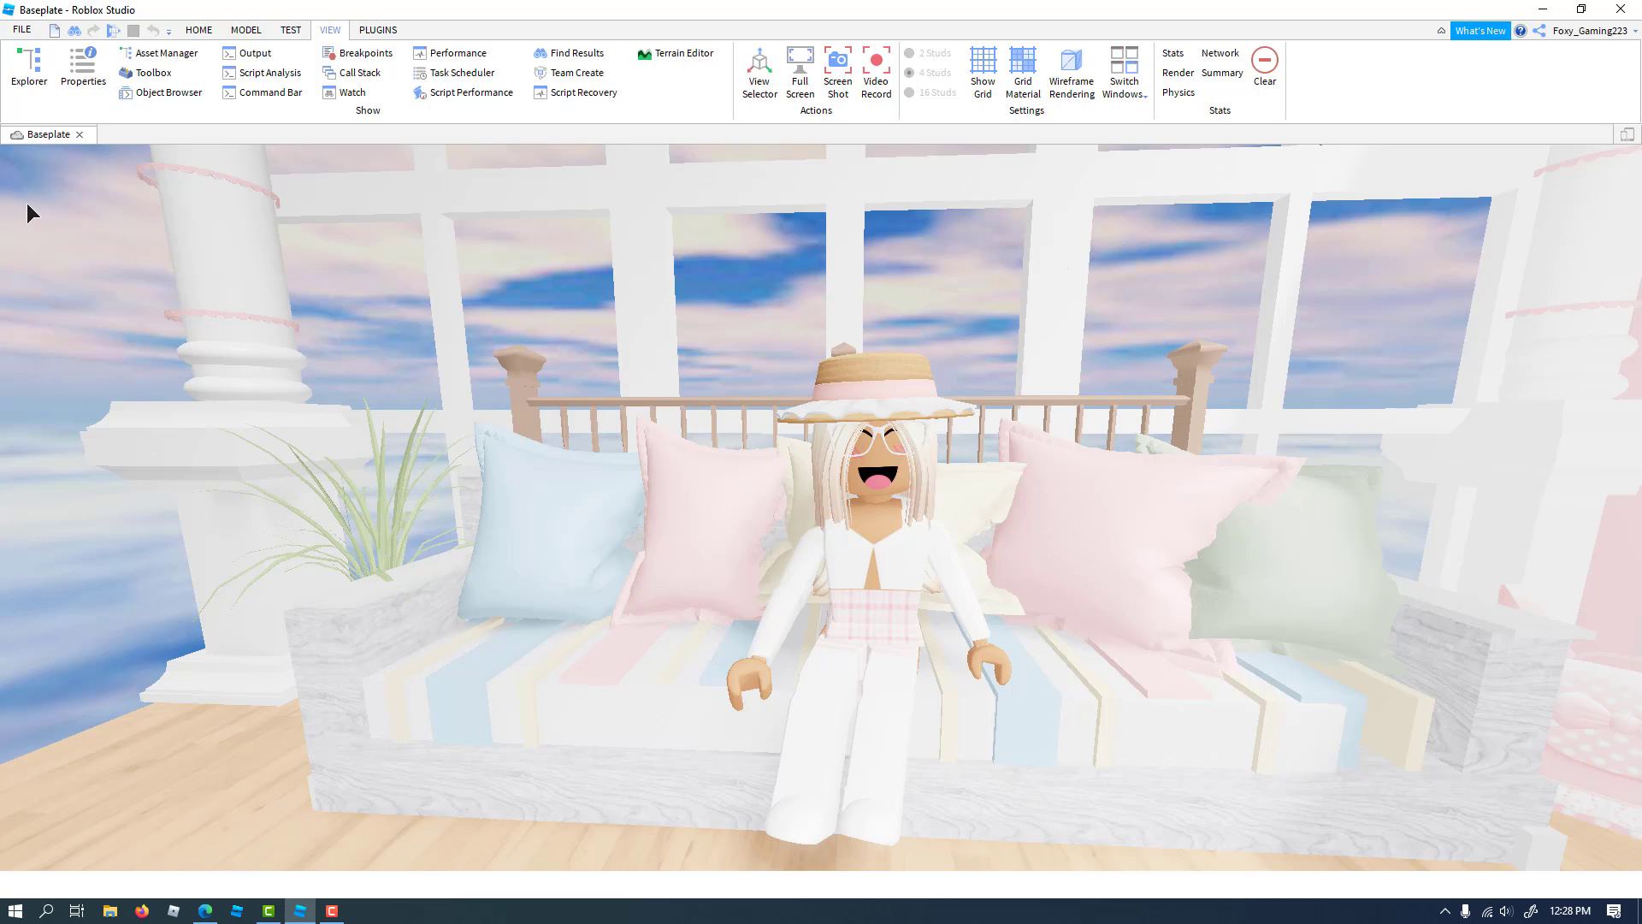
Return the Moon Animator playhead to frame 0, and save and close the Sofa Animation
left_click(378, 30)
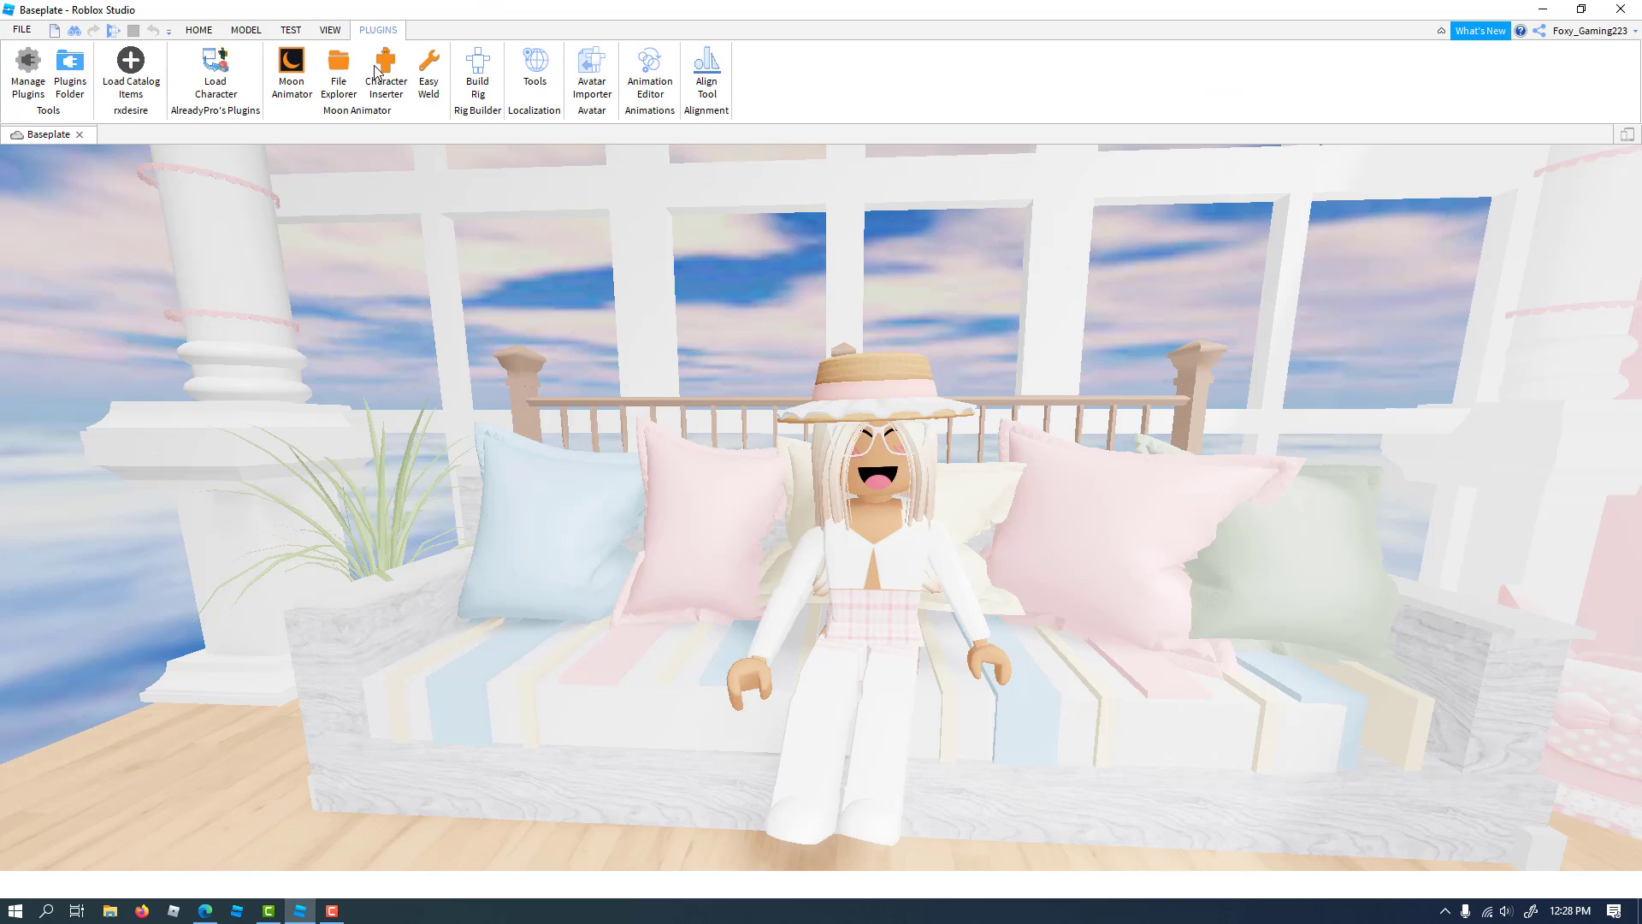
left_click(291, 70)
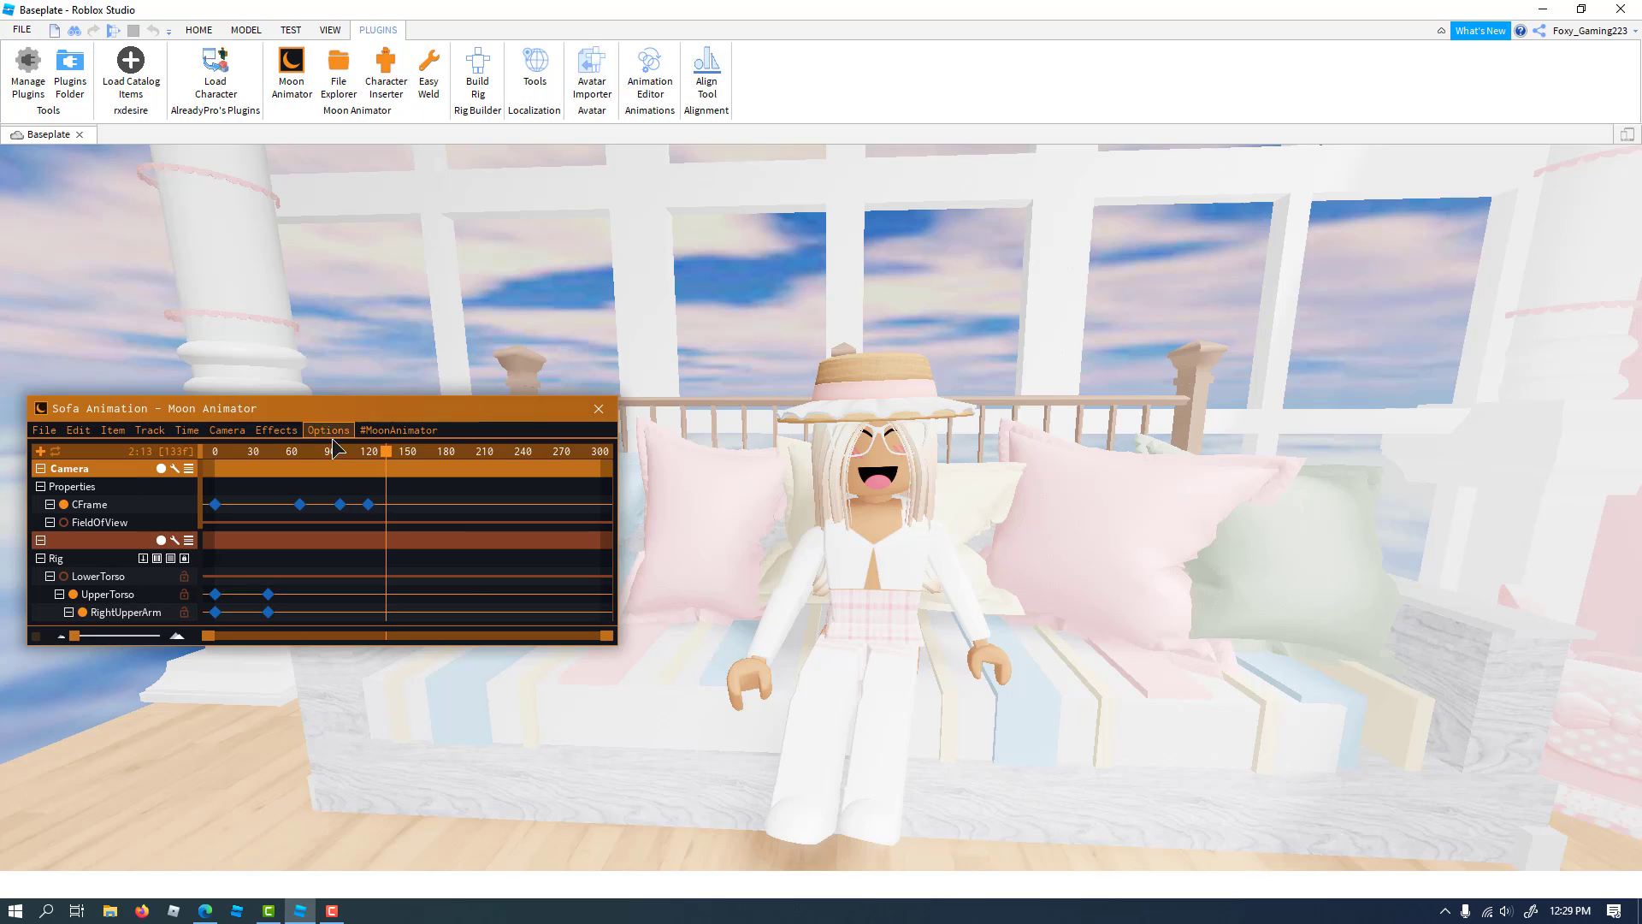
left_click_drag(383, 455, 210, 453)
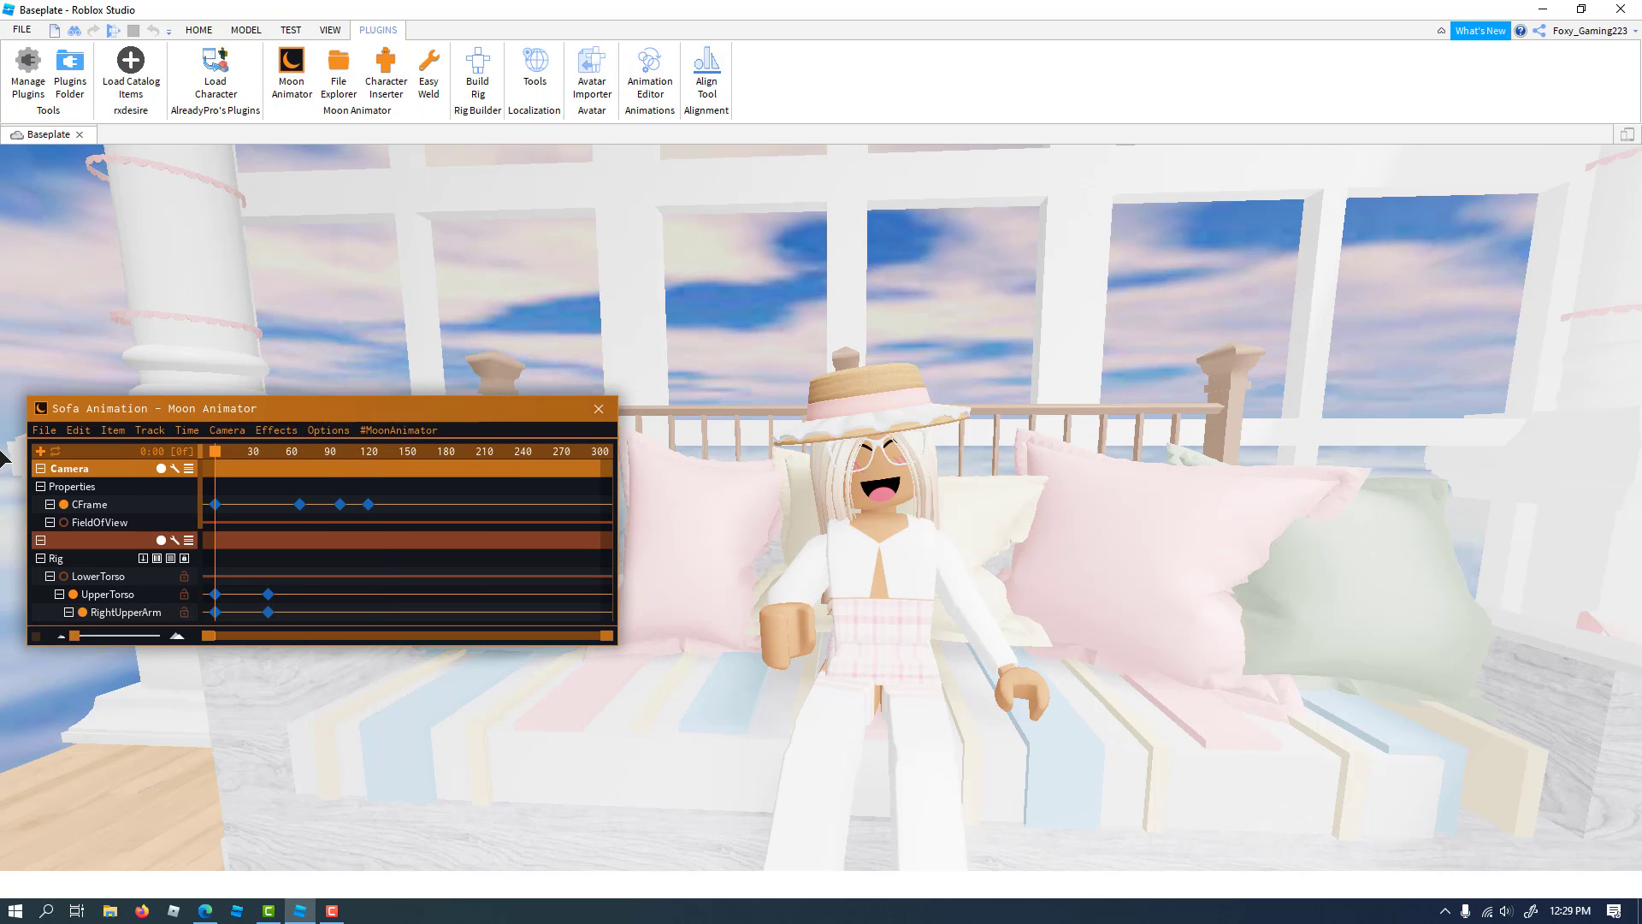
left_click(44, 430)
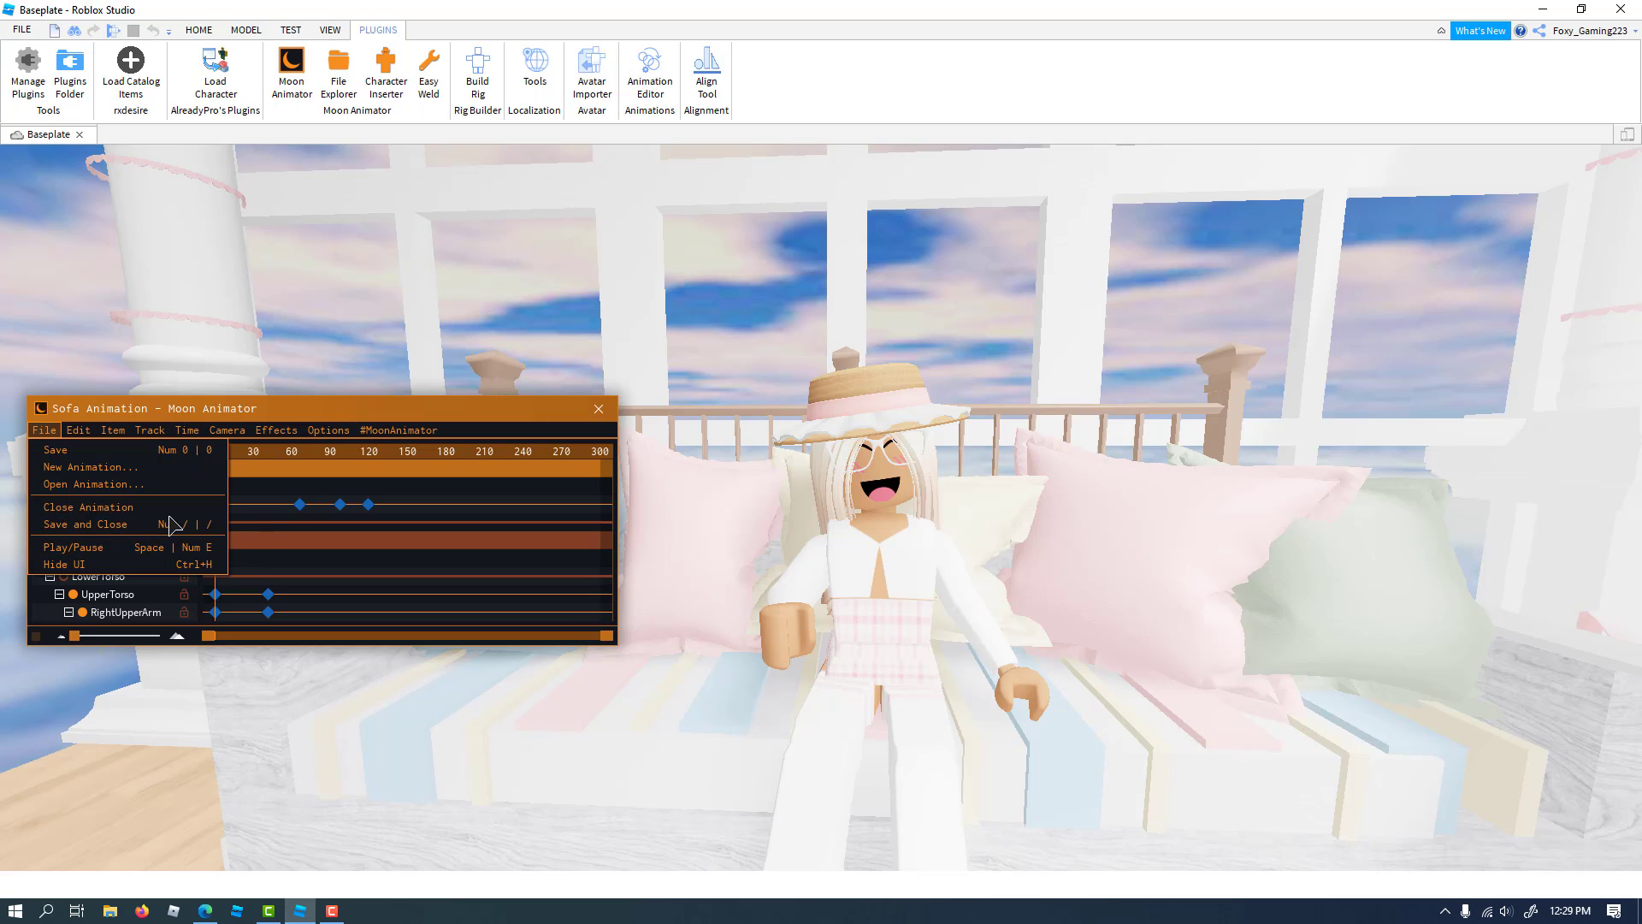
left_click(118, 525)
scroll(1136, 579, "down", 5)
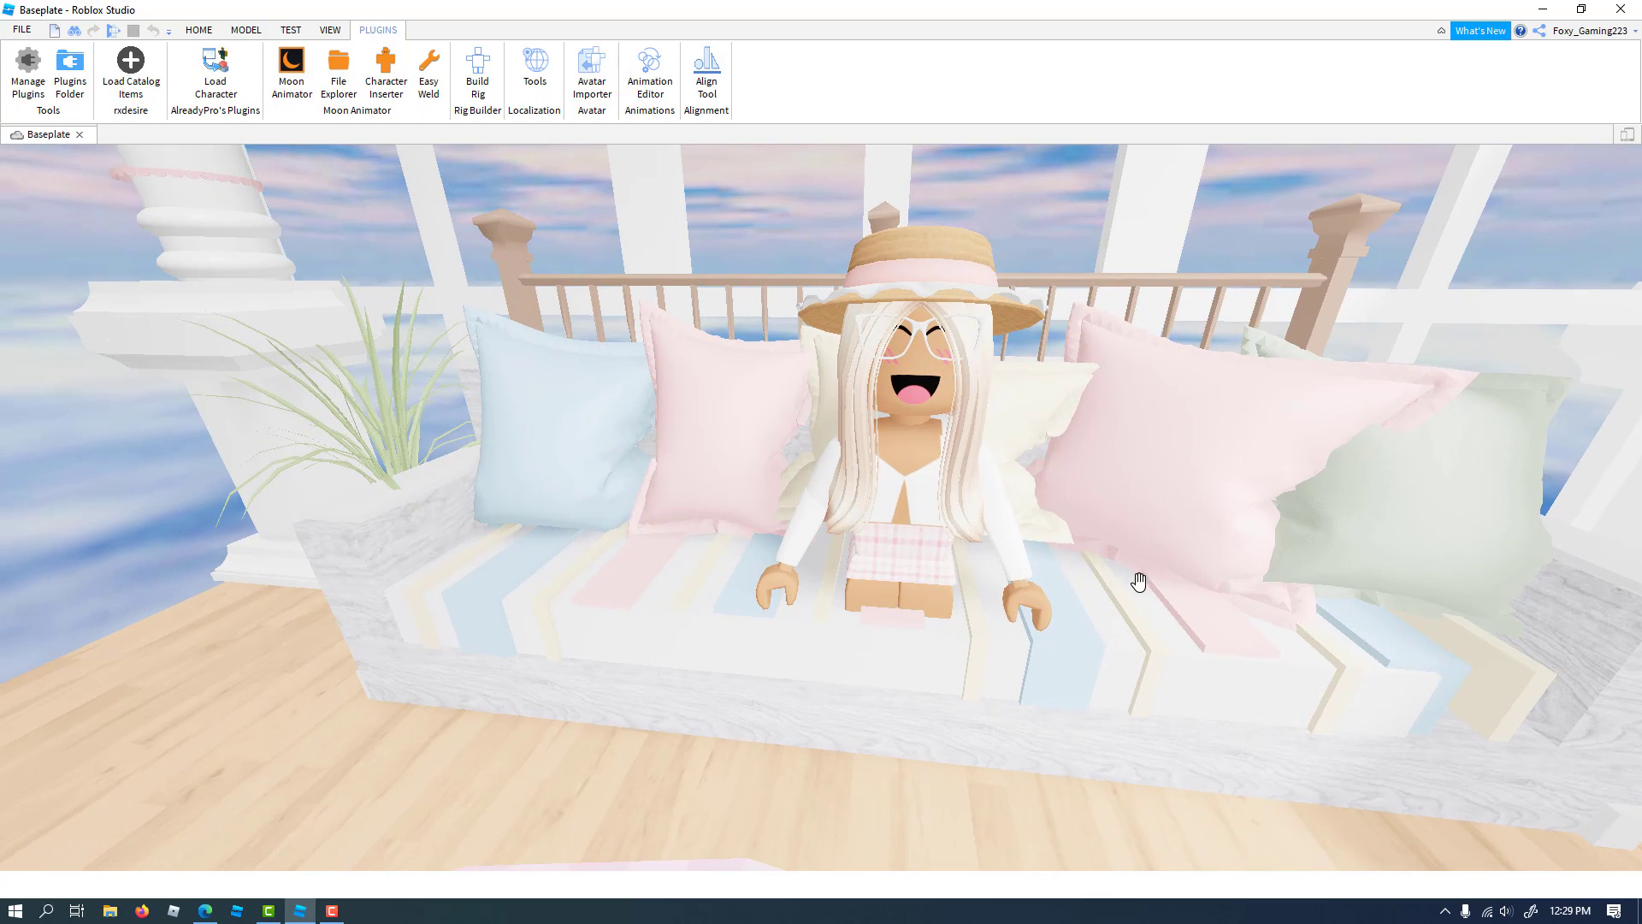
left_click_drag(1139, 581, 619, 566)
left_click_drag(724, 577, 1058, 609)
left_click_drag(880, 240, 927, 26)
key("a")
right_click_drag(1220, 481, 1225, 484)
key("s")
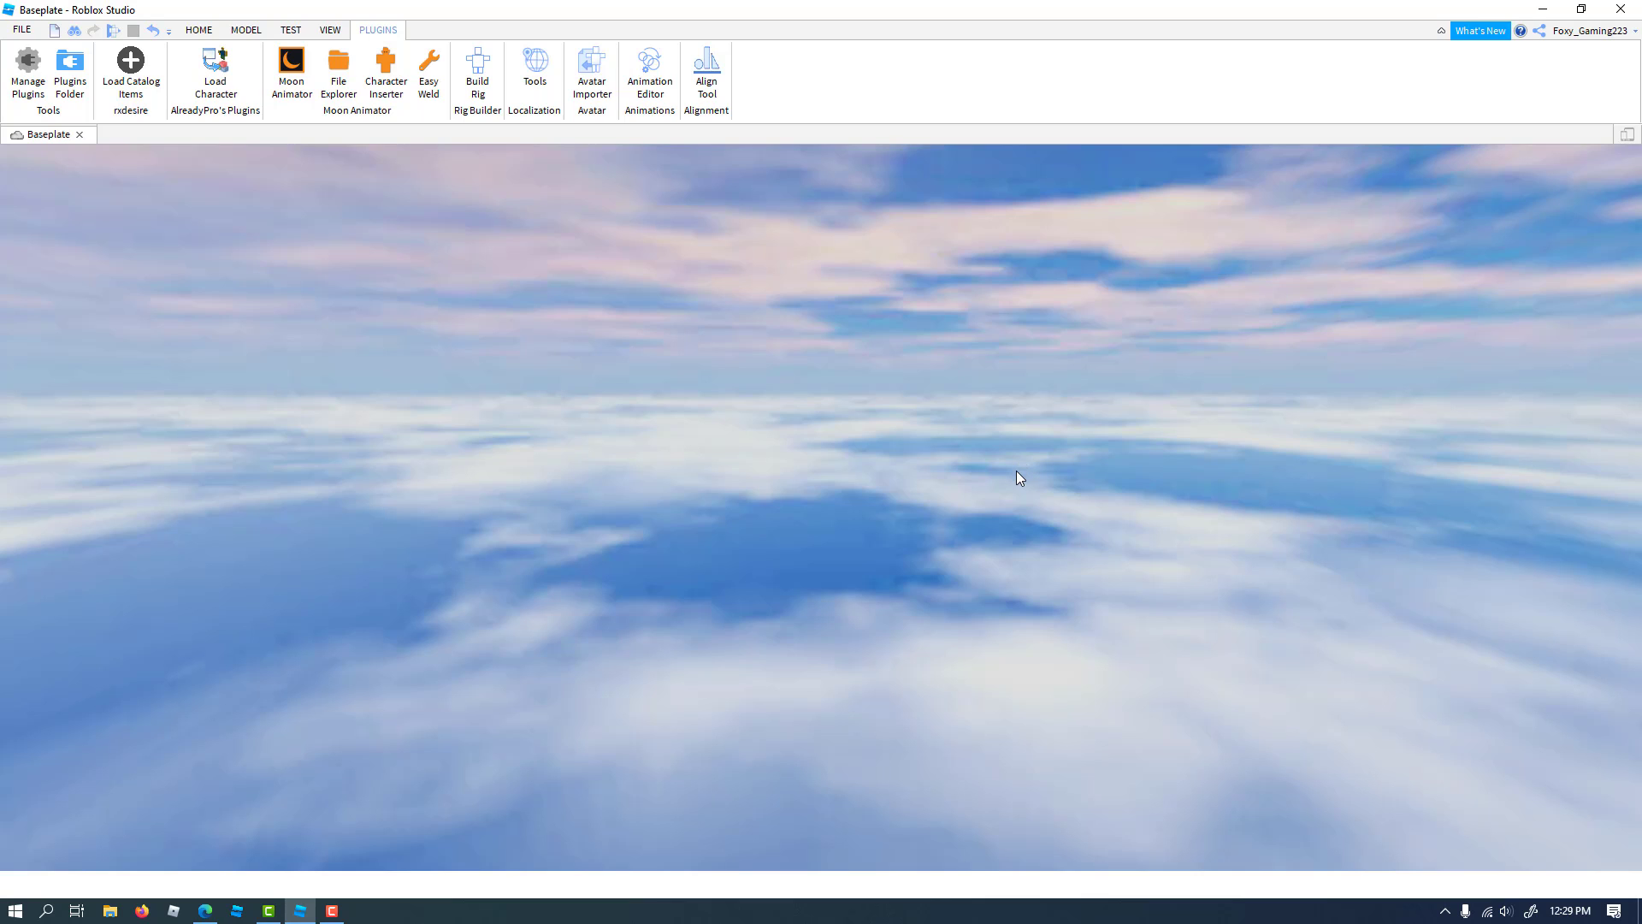